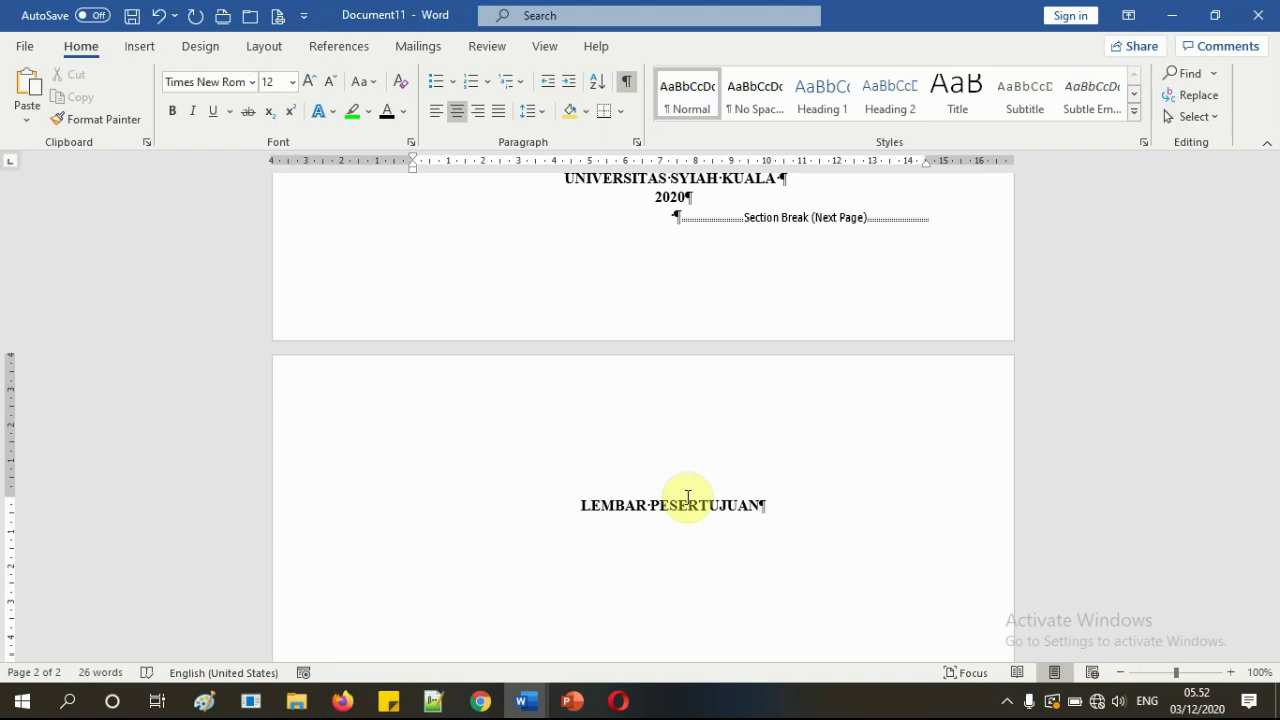
# - Add four empty lines below the LEMBAR PESERTUJUAN heading and left-align the last one without bold
pyautogui.press('Return')
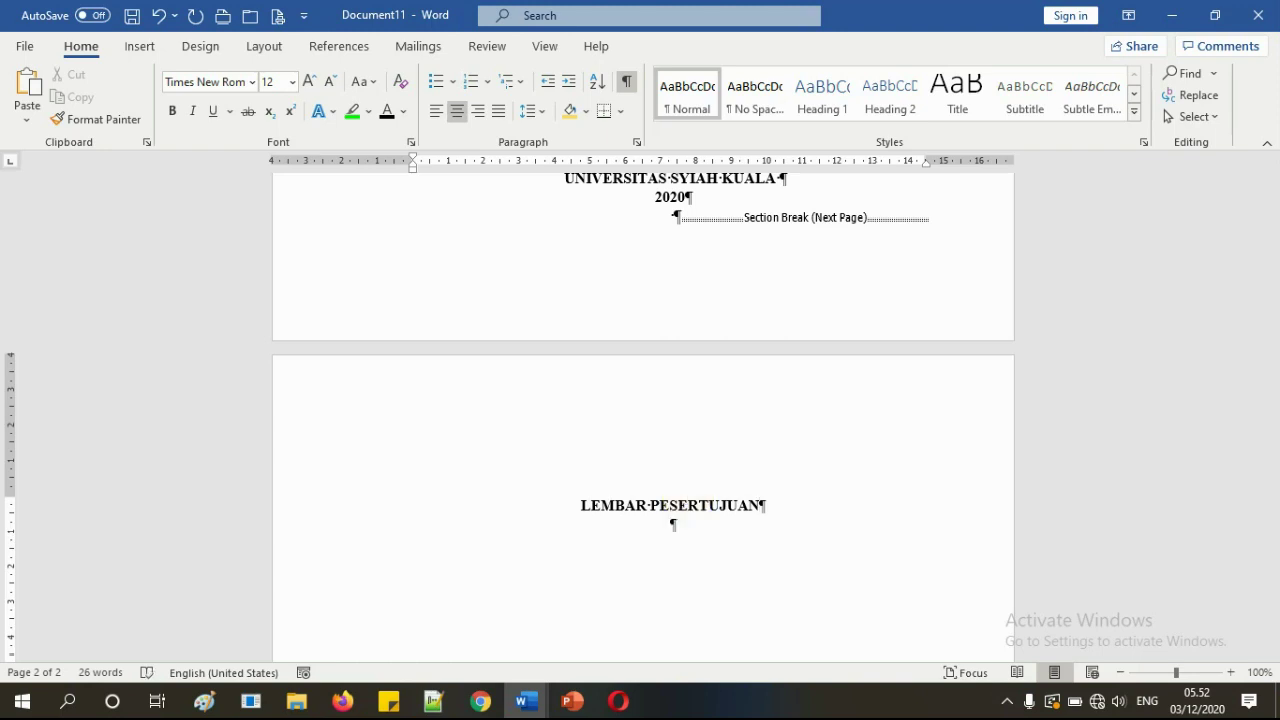
pyautogui.press('Return')
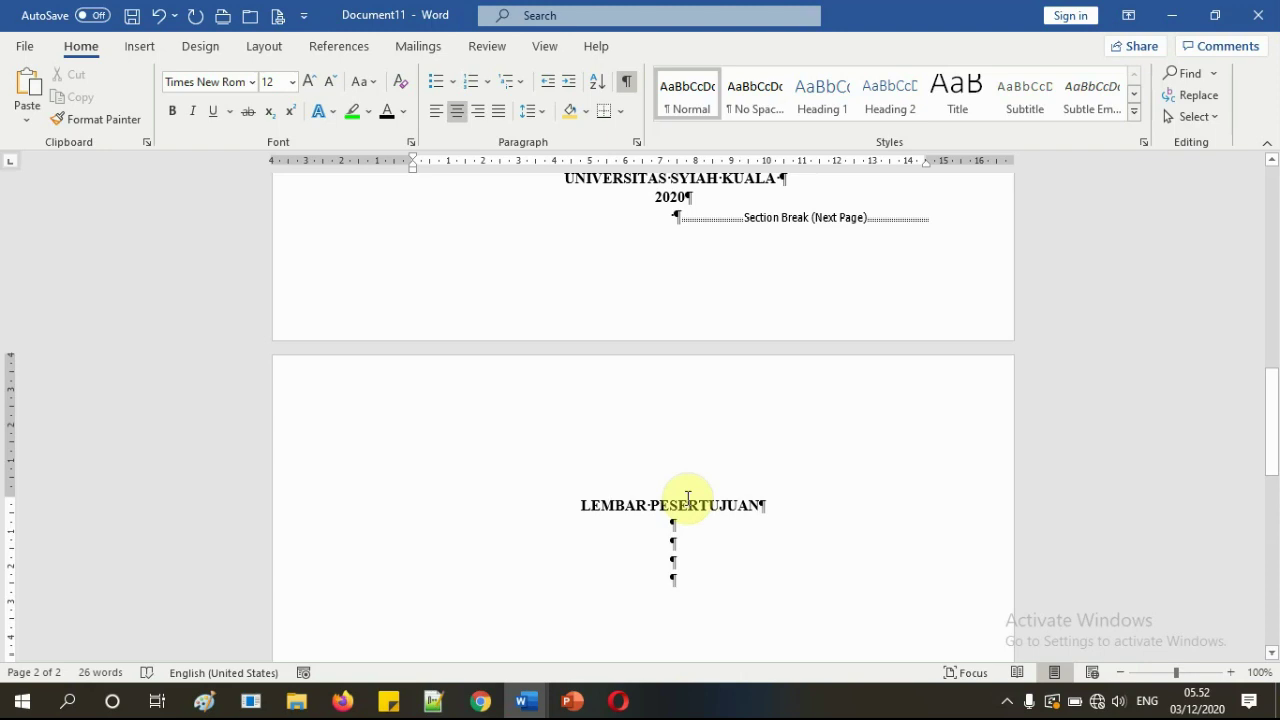
pyautogui.press('BackSpace')
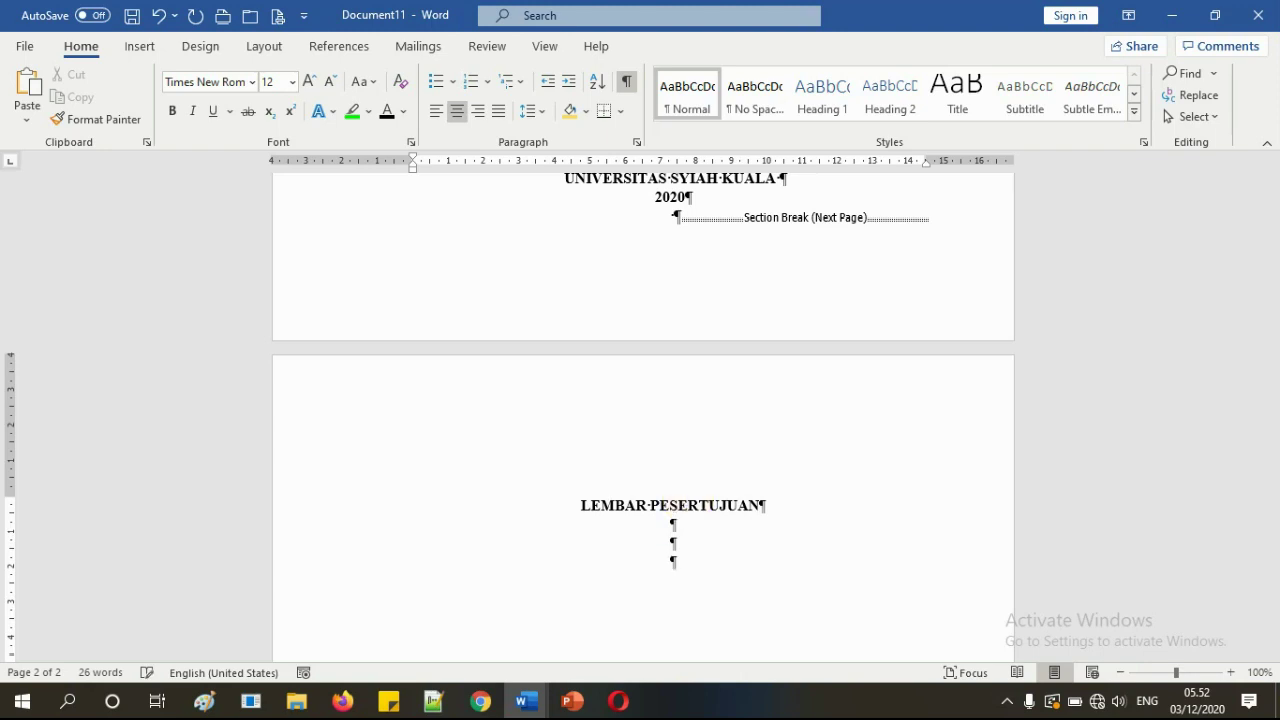
pyautogui.press('Return')
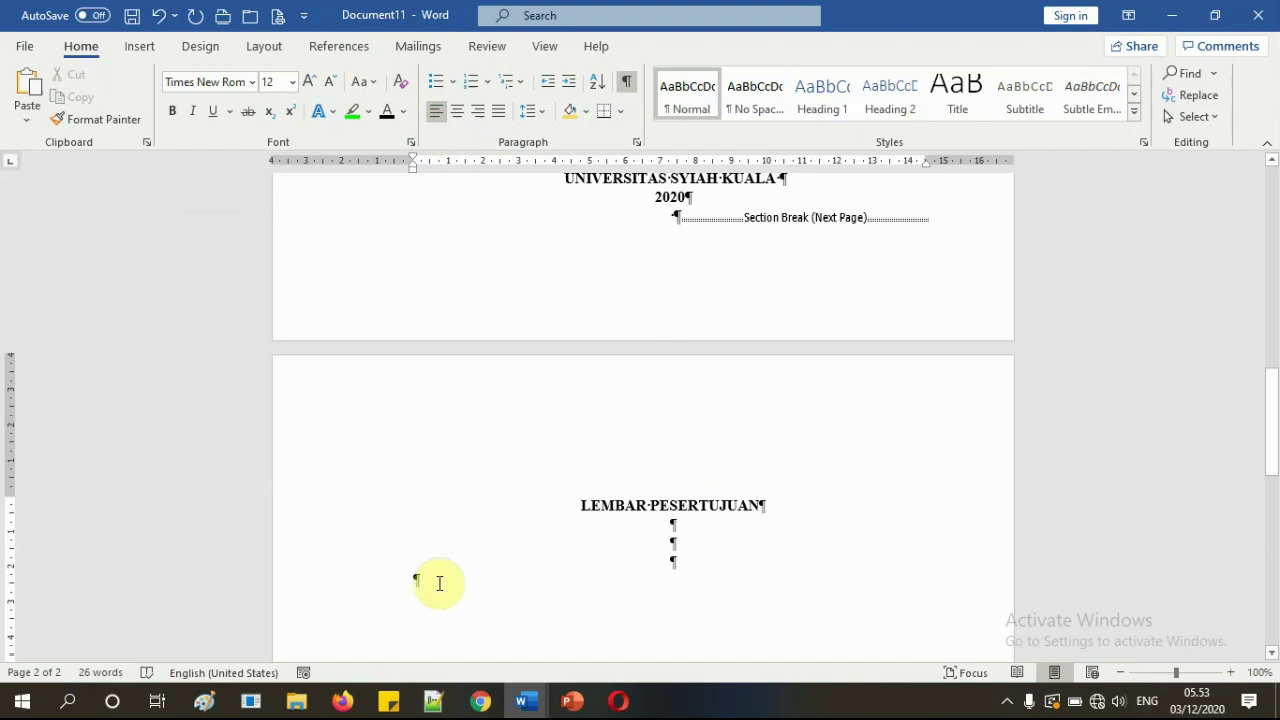
# - Enter Mulai on the left-aligned line and Akhir below it, leaving three empty lines between them
pyautogui.scroll(-1, 470, 545)
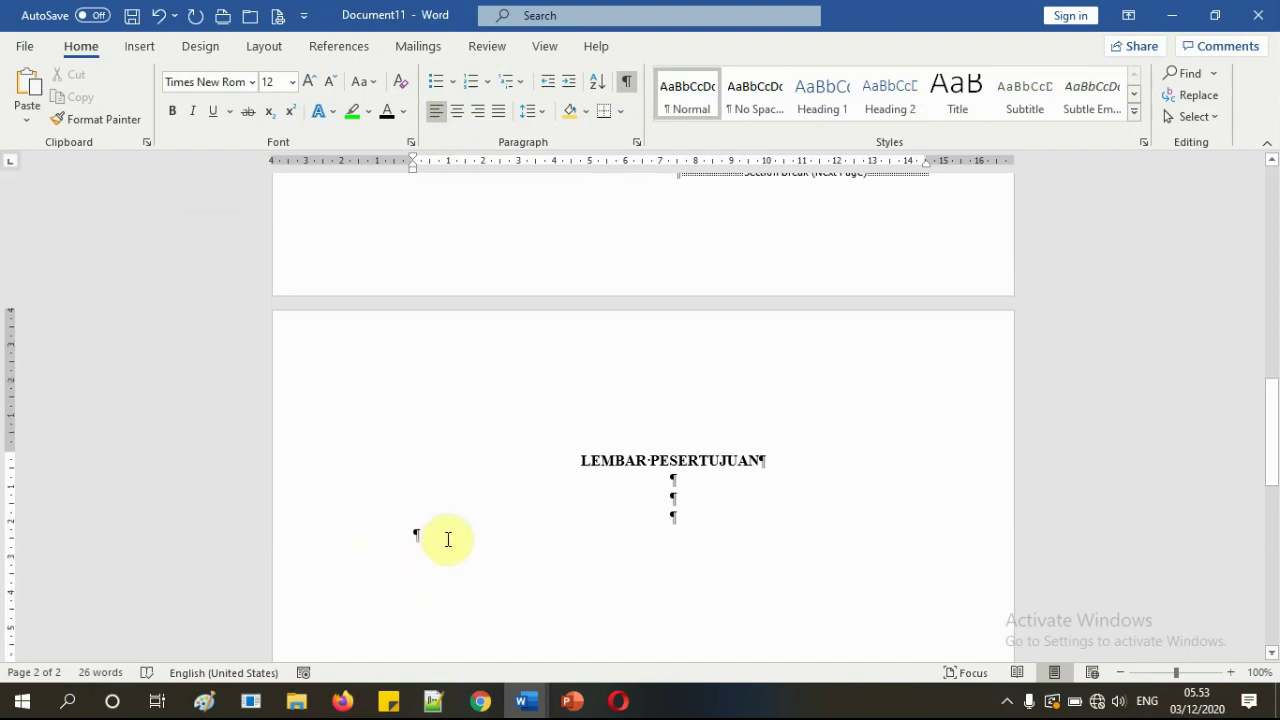
pyautogui.write('mula')
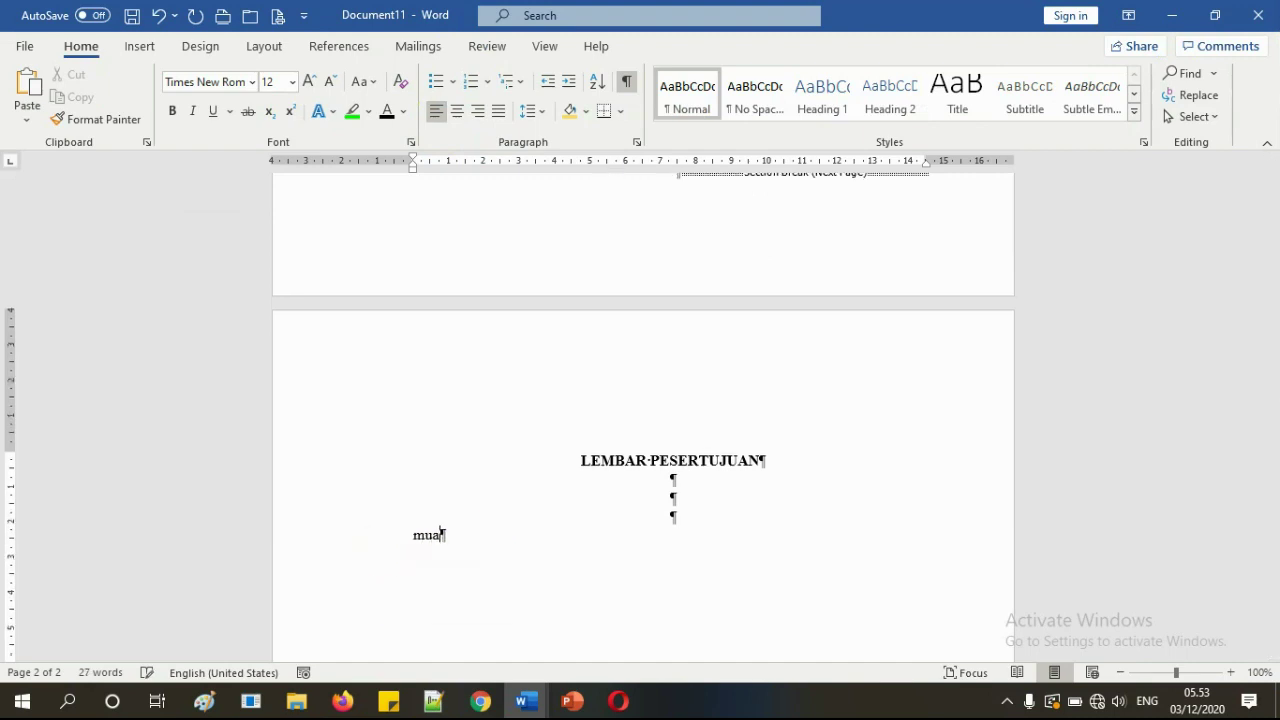
pyautogui.write('i')
pyautogui.press('Return')
pyautogui.press('Return')
pyautogui.press('Return')
pyautogui.press('Return')
pyautogui.write('akhir')
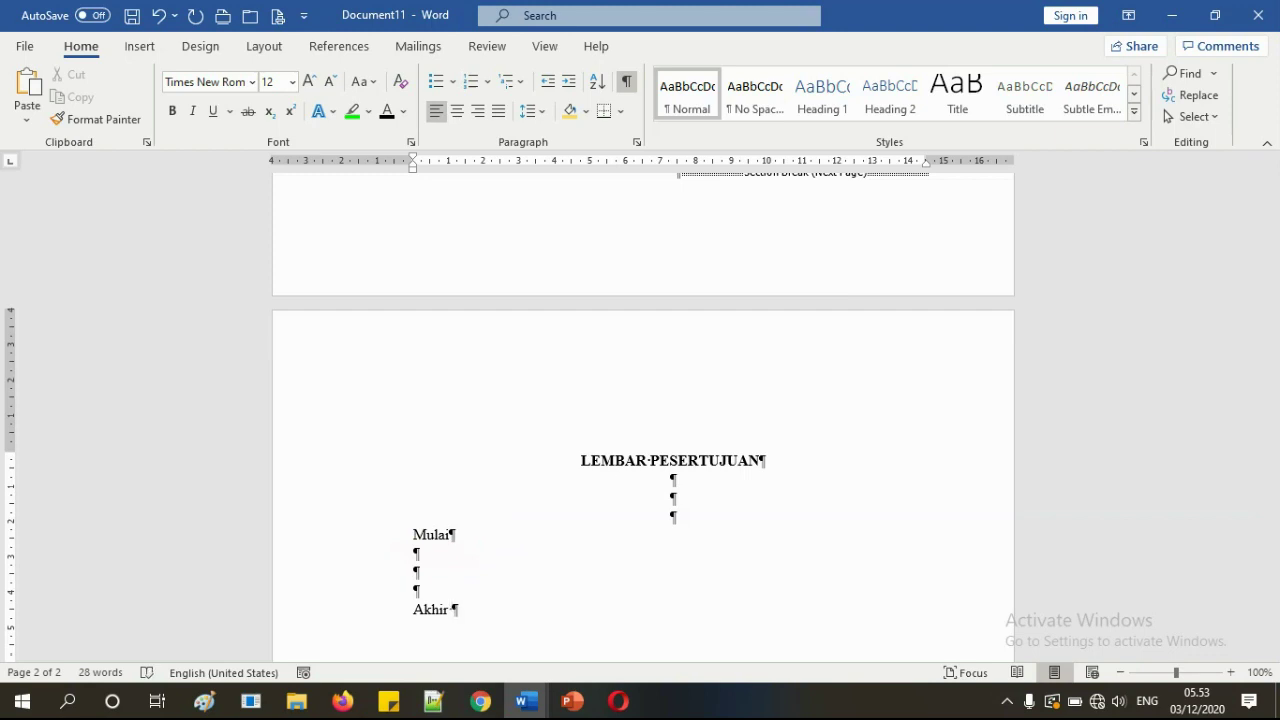
# - Toggle the formatting marks off and back on, and add an empty line below Akhir
pyautogui.click(623, 86)
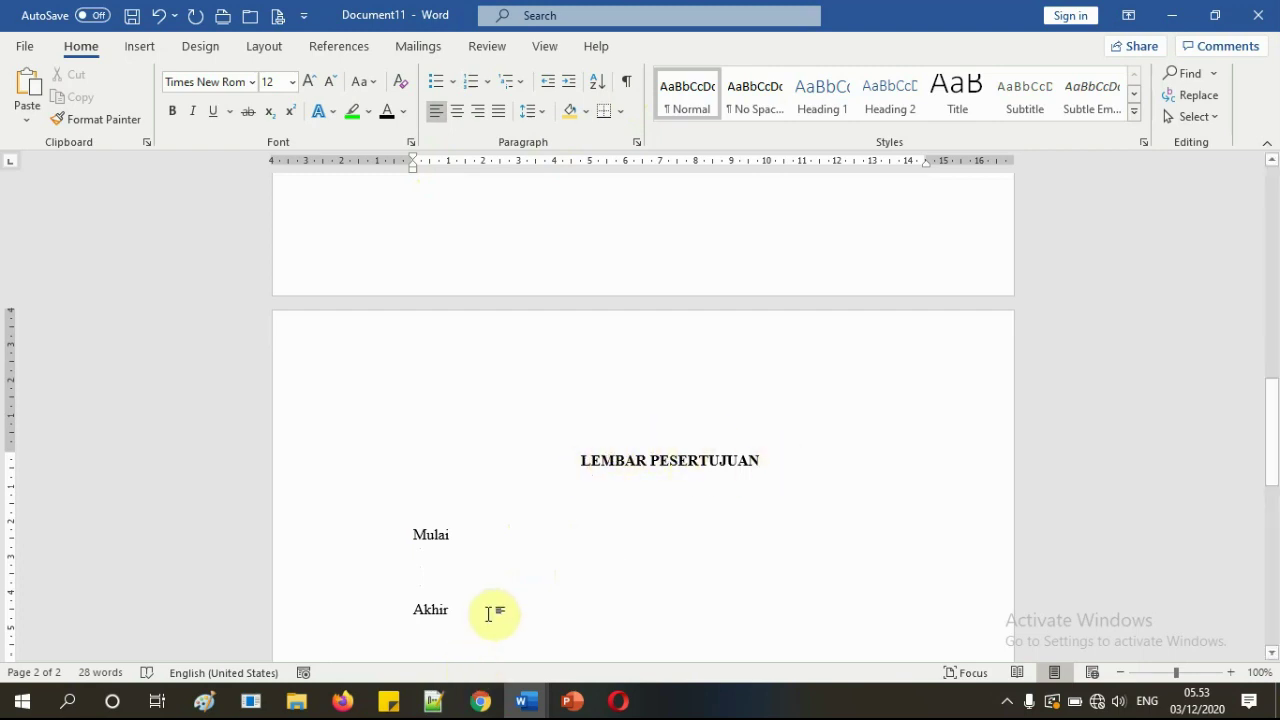
pyautogui.click(628, 87)
pyautogui.scroll(-2, 608, 543)
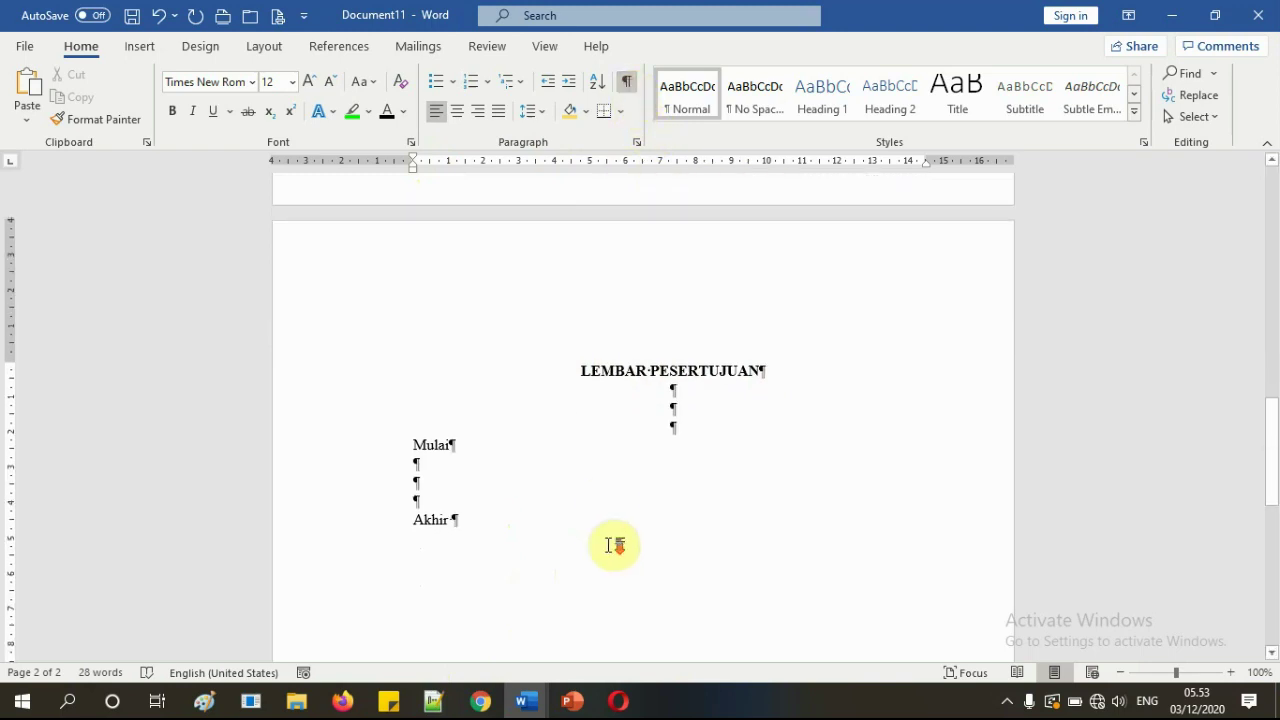
pyautogui.press('Return')
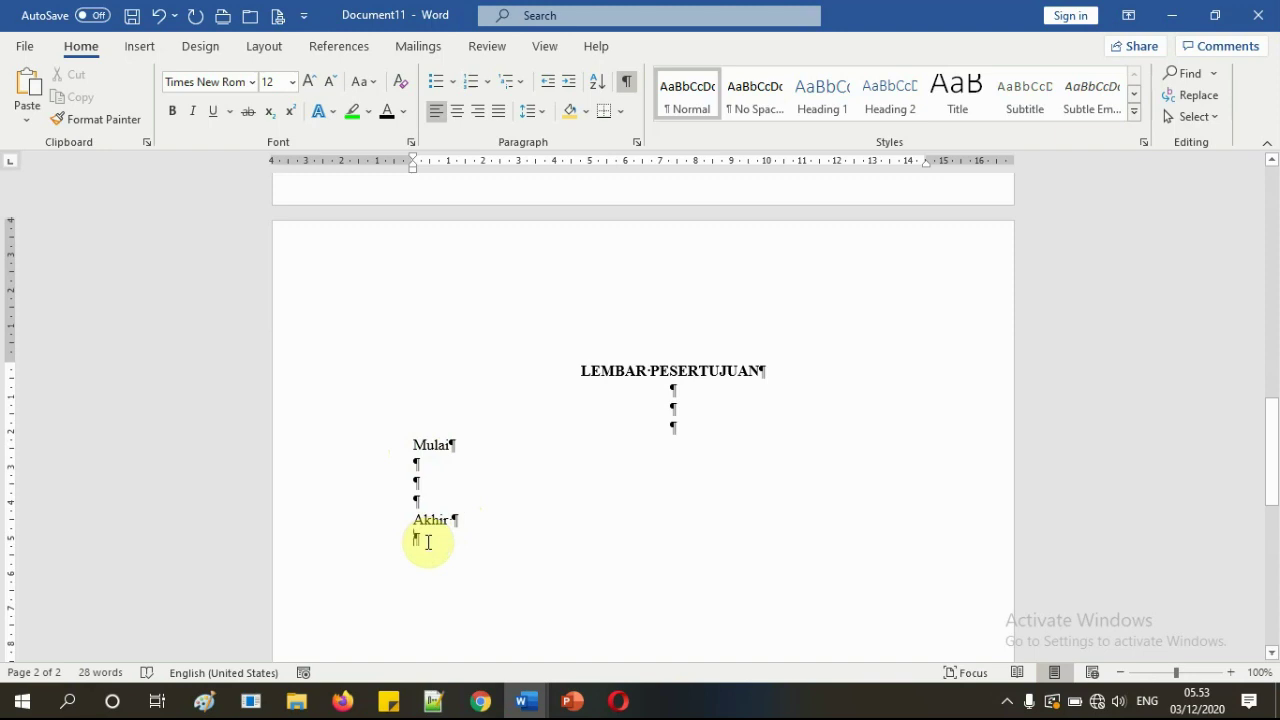
# - Switch to the PowerPoint slide to check the break types for Lembar Persetujuan and Lembar Pengesahan, and return to the Word document
pyautogui.moveTo(527, 708)
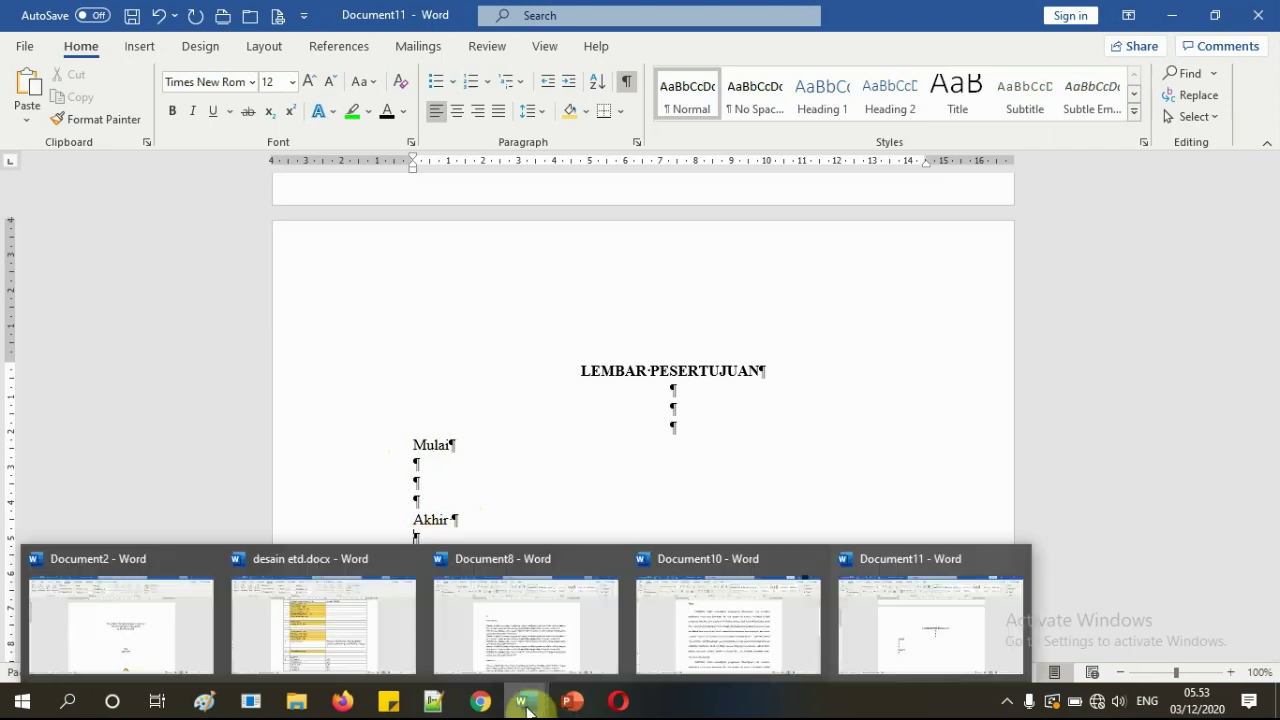
pyautogui.moveTo(571, 703)
pyautogui.click(572, 636)
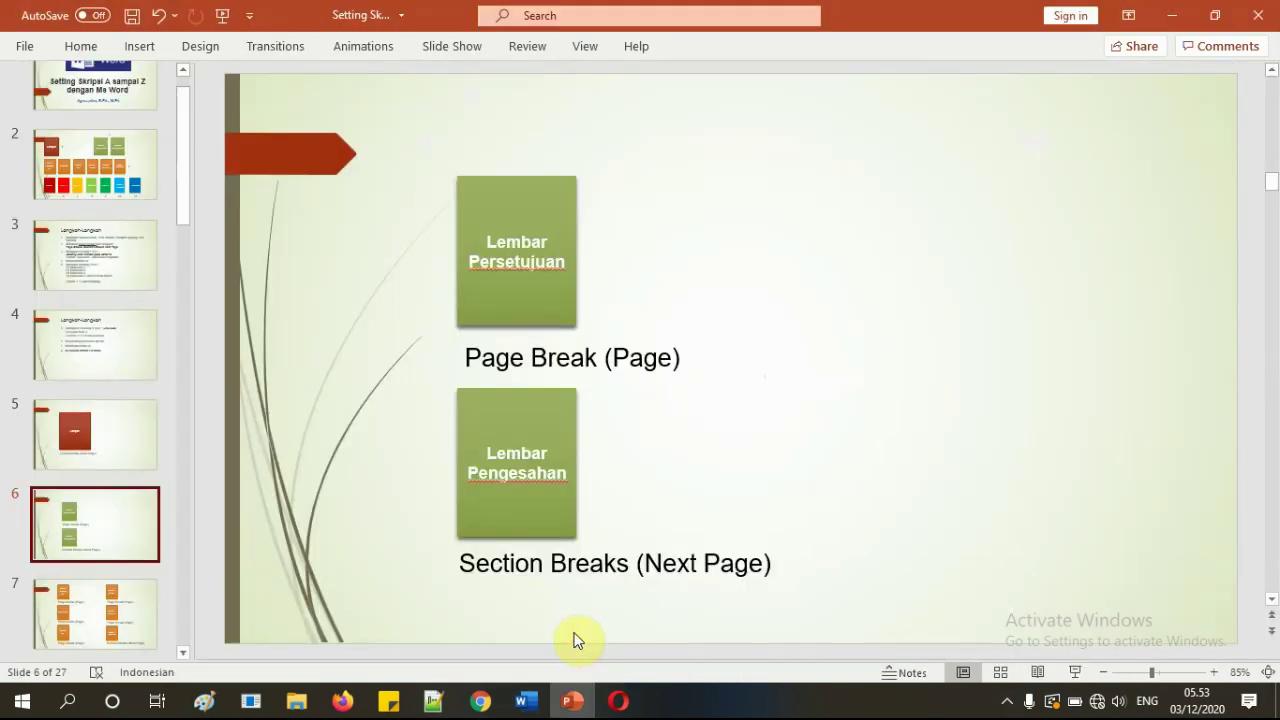
pyautogui.moveTo(528, 695)
pyautogui.click(878, 648)
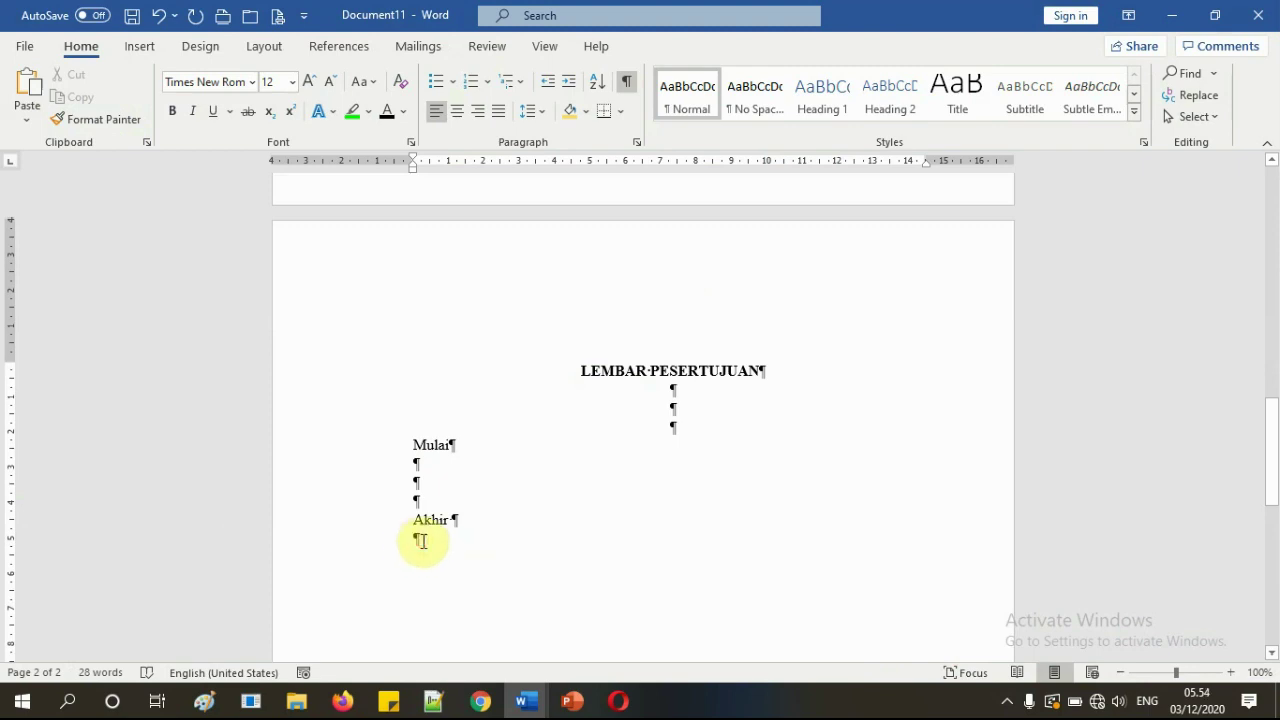
pyautogui.scroll(-6, 420, 540)
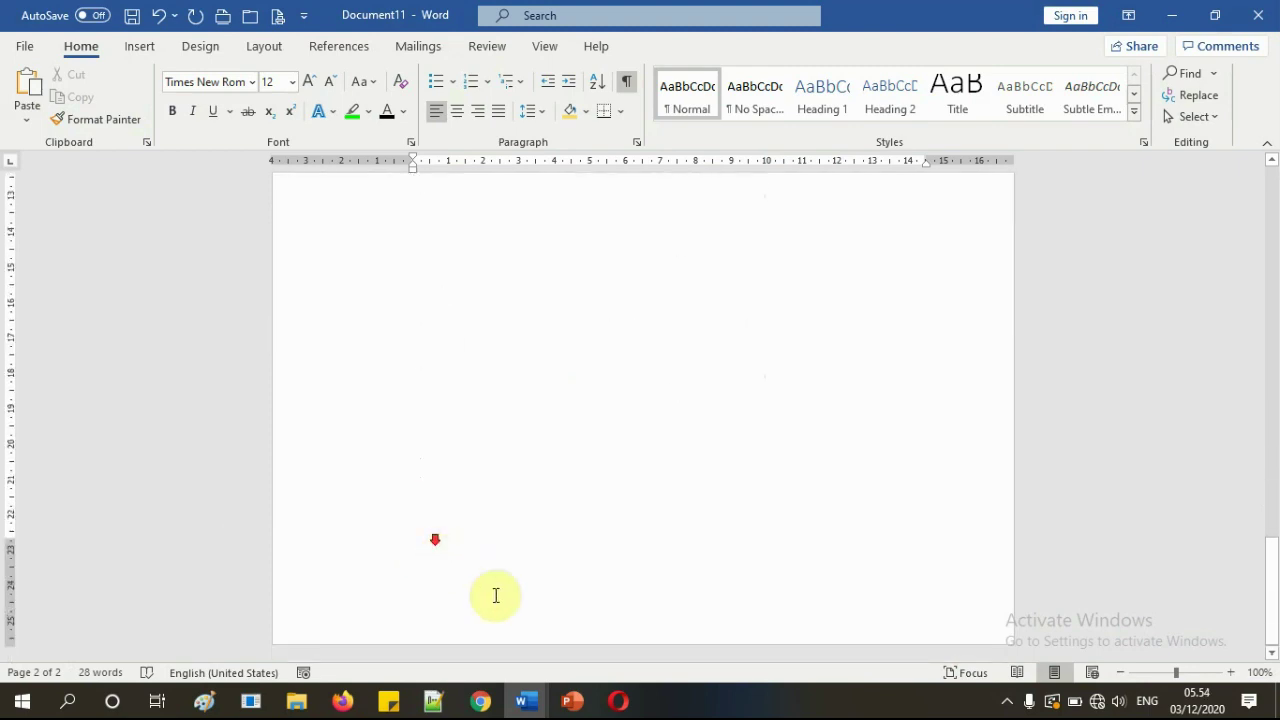
pyautogui.scroll(8, 517, 589)
pyautogui.scroll(-2, 466, 583)
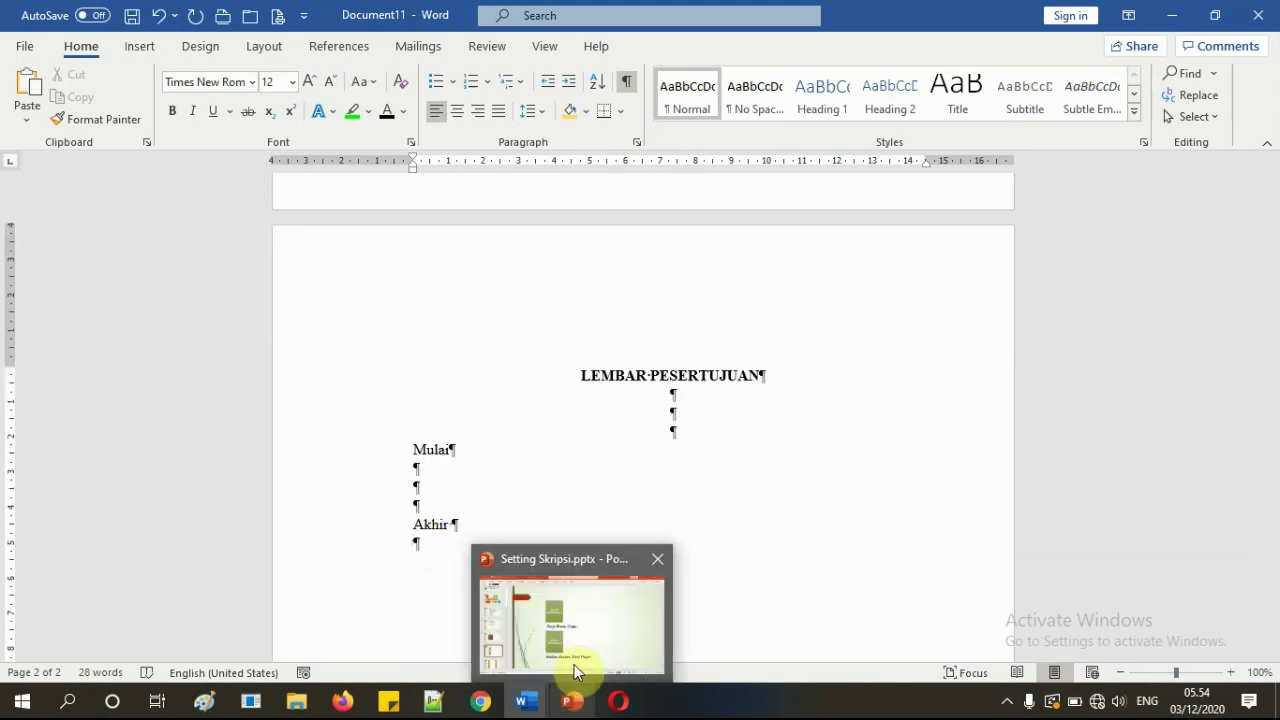
pyautogui.click(570, 612)
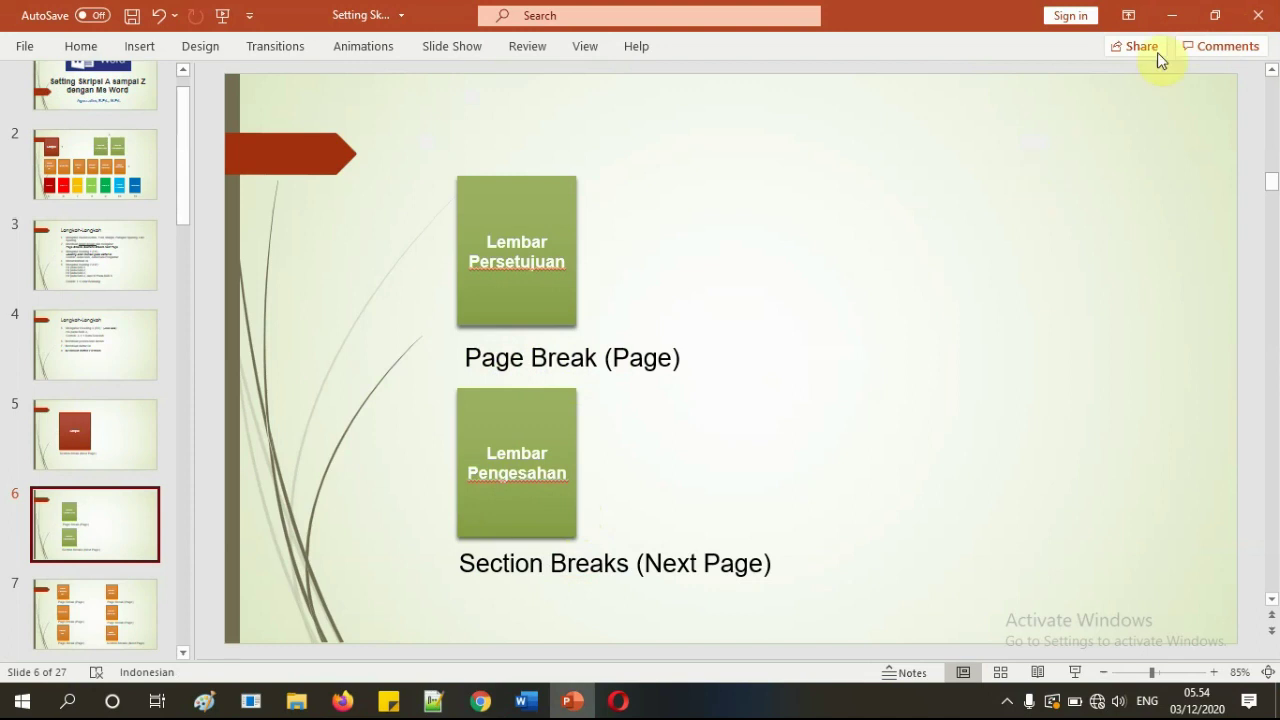
pyautogui.click(1171, 15)
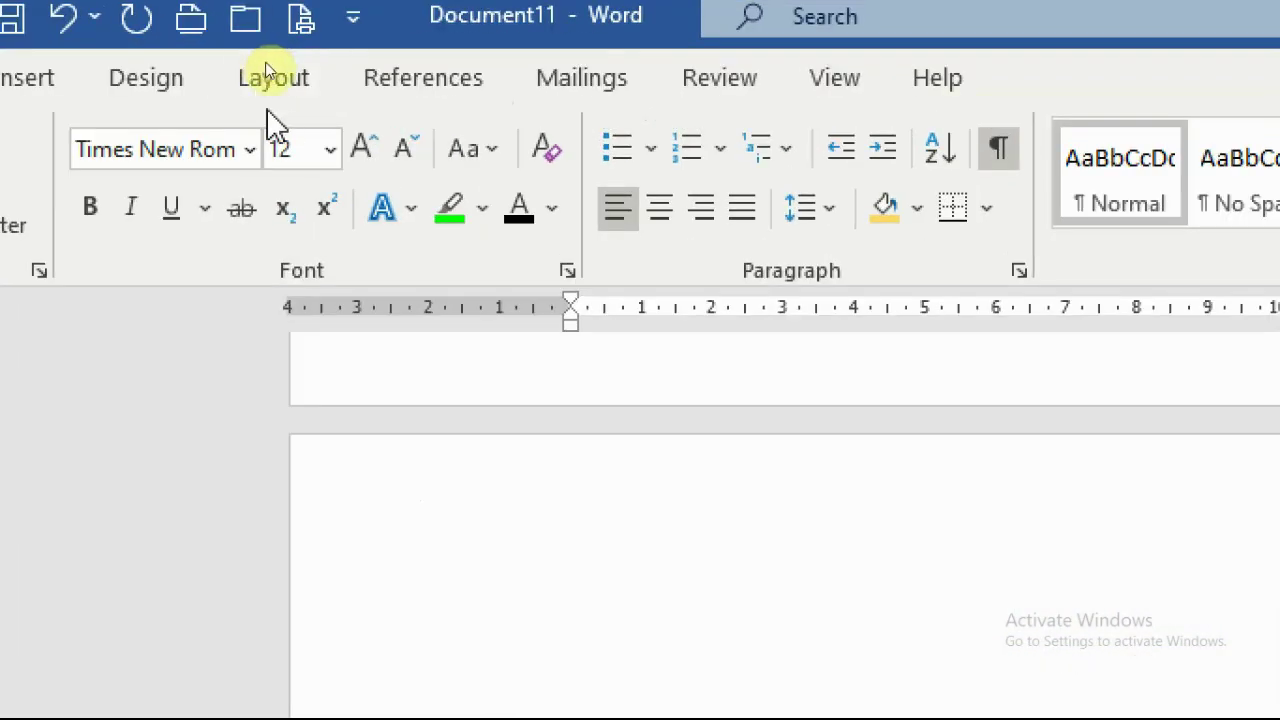
# - Insert a page break of type Page on the empty line below Akhir
pyautogui.click(276, 16)
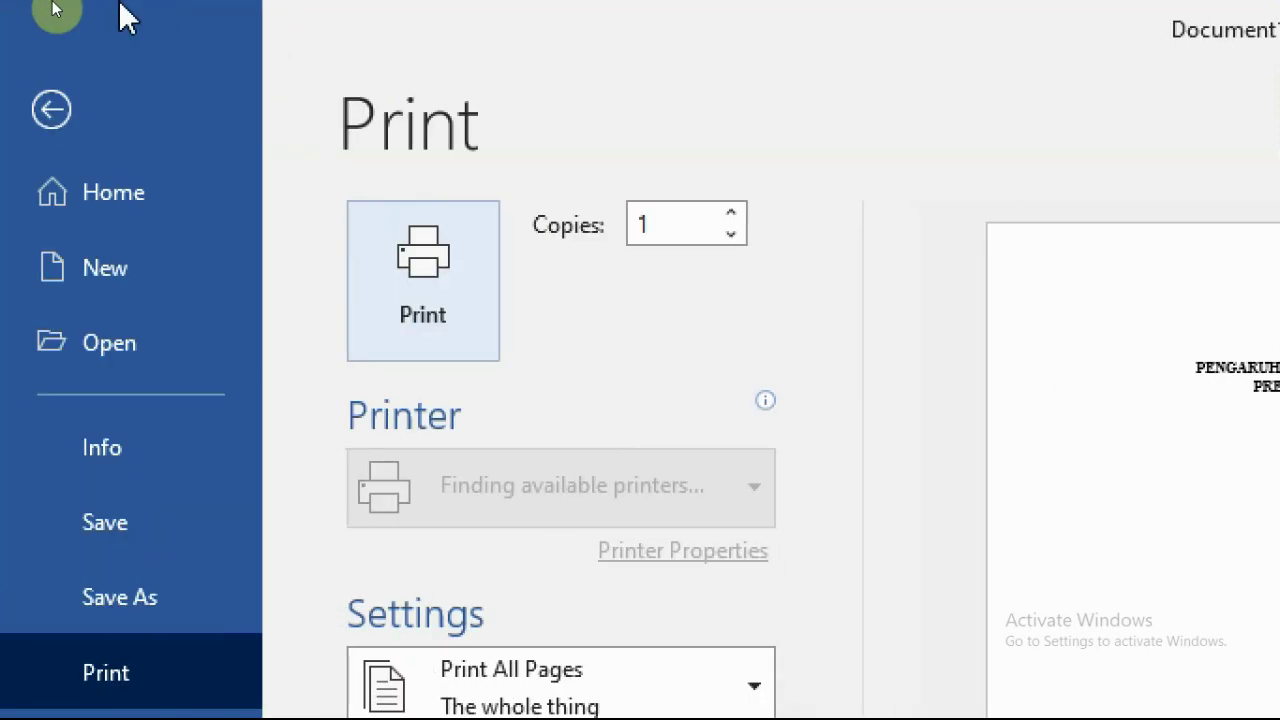
pyautogui.click(46, 110)
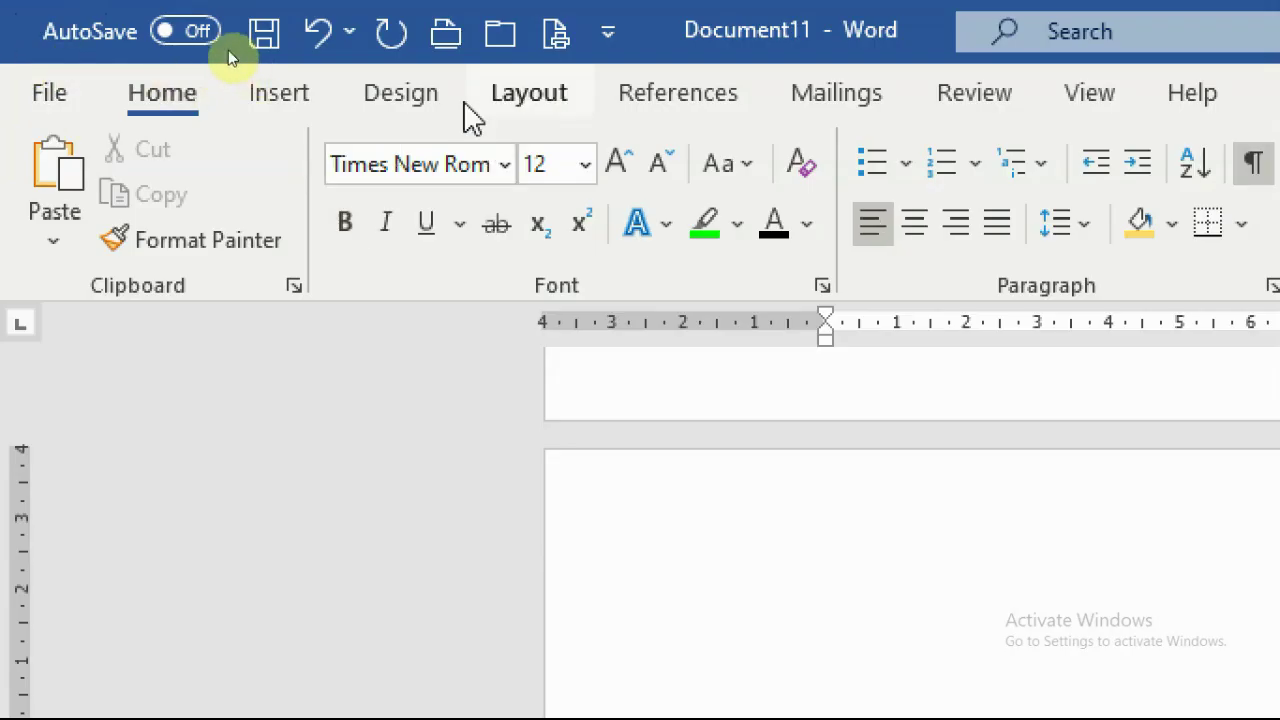
pyautogui.click(530, 93)
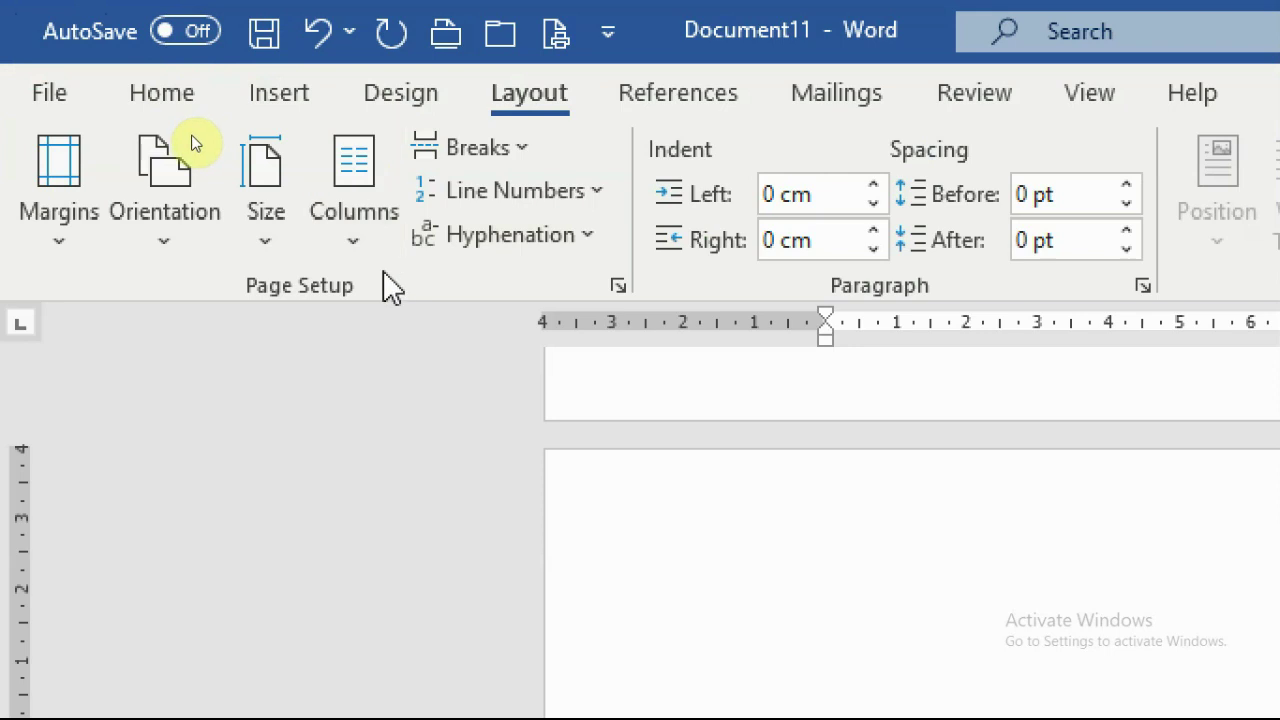
pyautogui.click(492, 149)
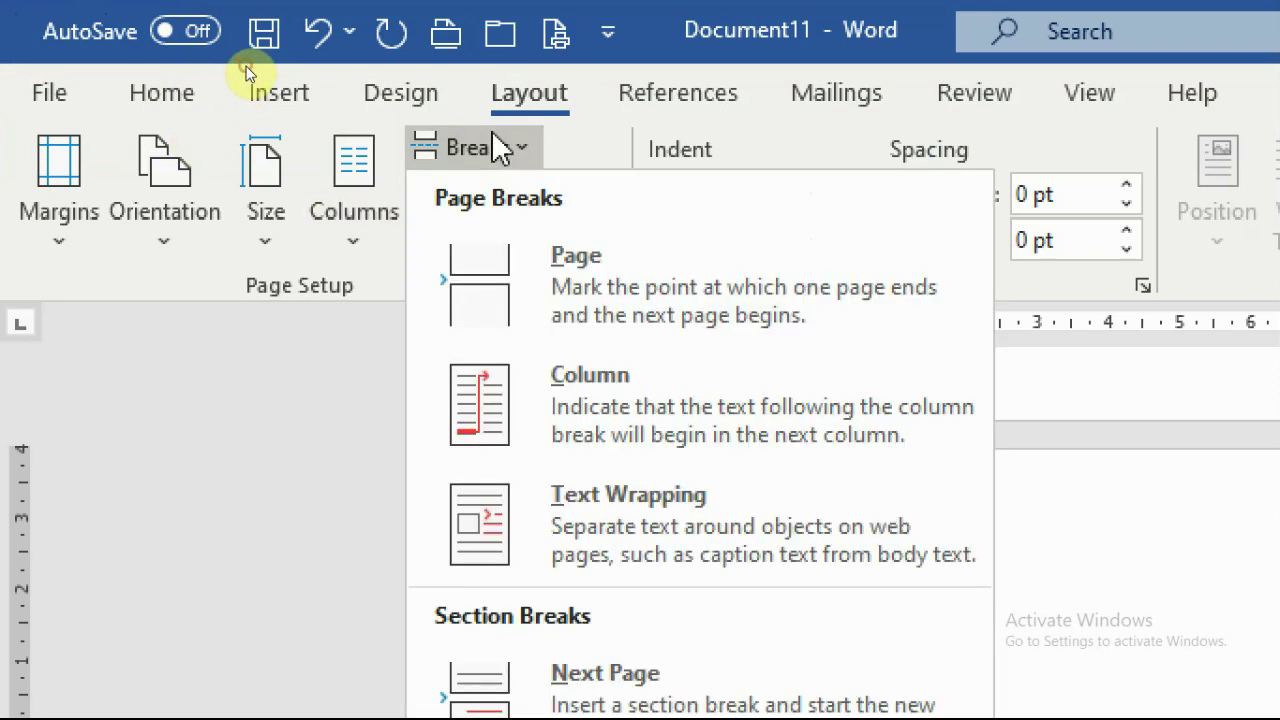
pyautogui.click(566, 285)
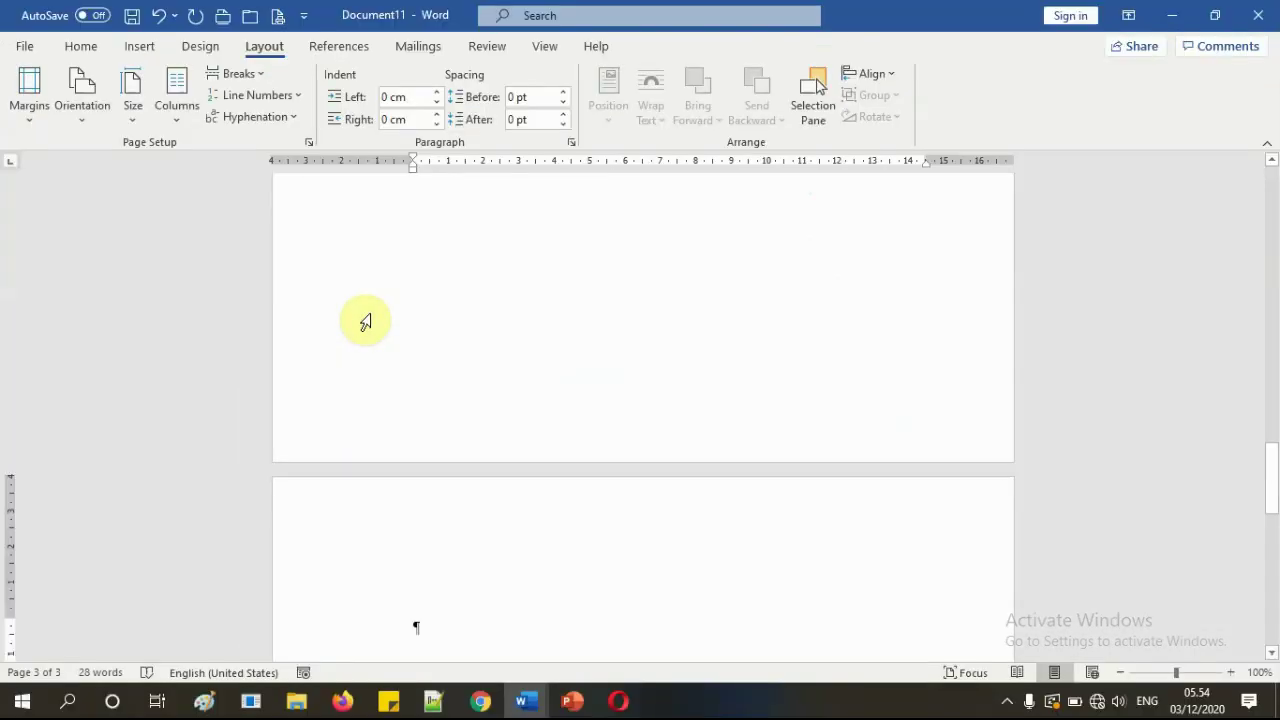
# - Enter the bold heading LEMBAR PENGESAHAN at the start of the new page after the page break
pyautogui.scroll(-5, 597, 400)
pyautogui.scroll(5, 597, 400)
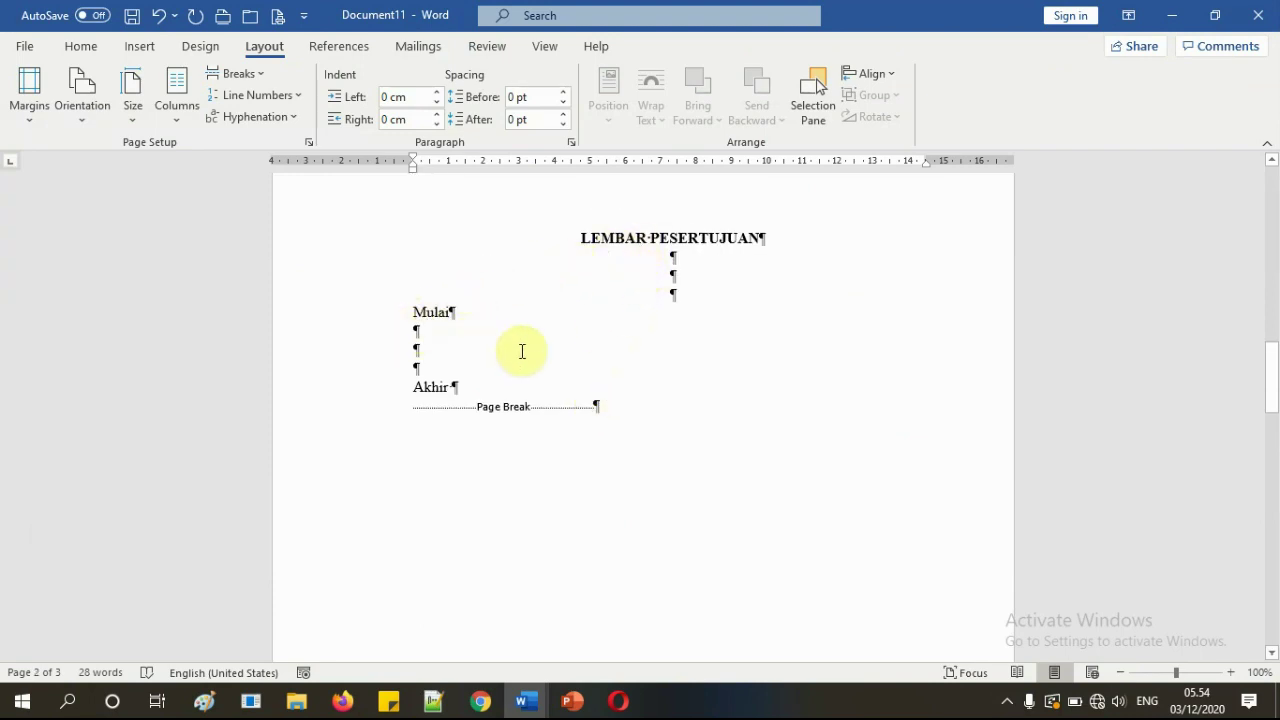
pyautogui.scroll(-7, 523, 349)
pyautogui.scroll(5, 527, 351)
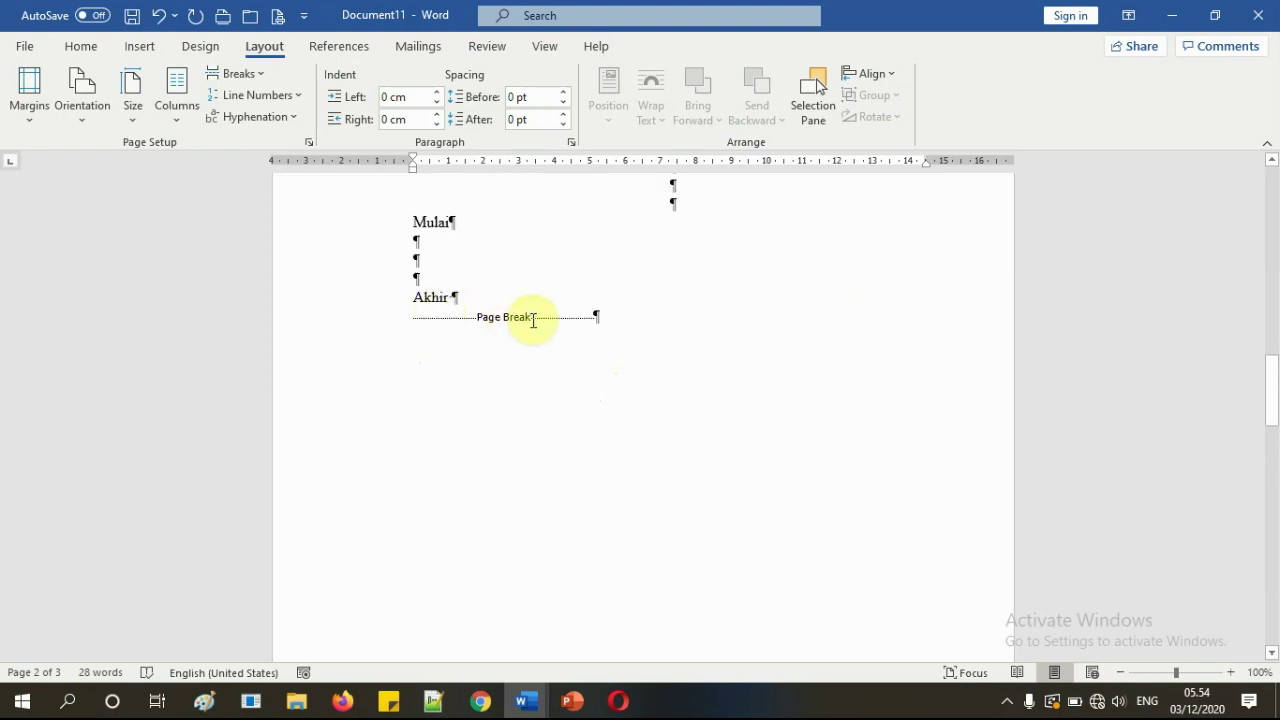
pyautogui.scroll(-5, 520, 337)
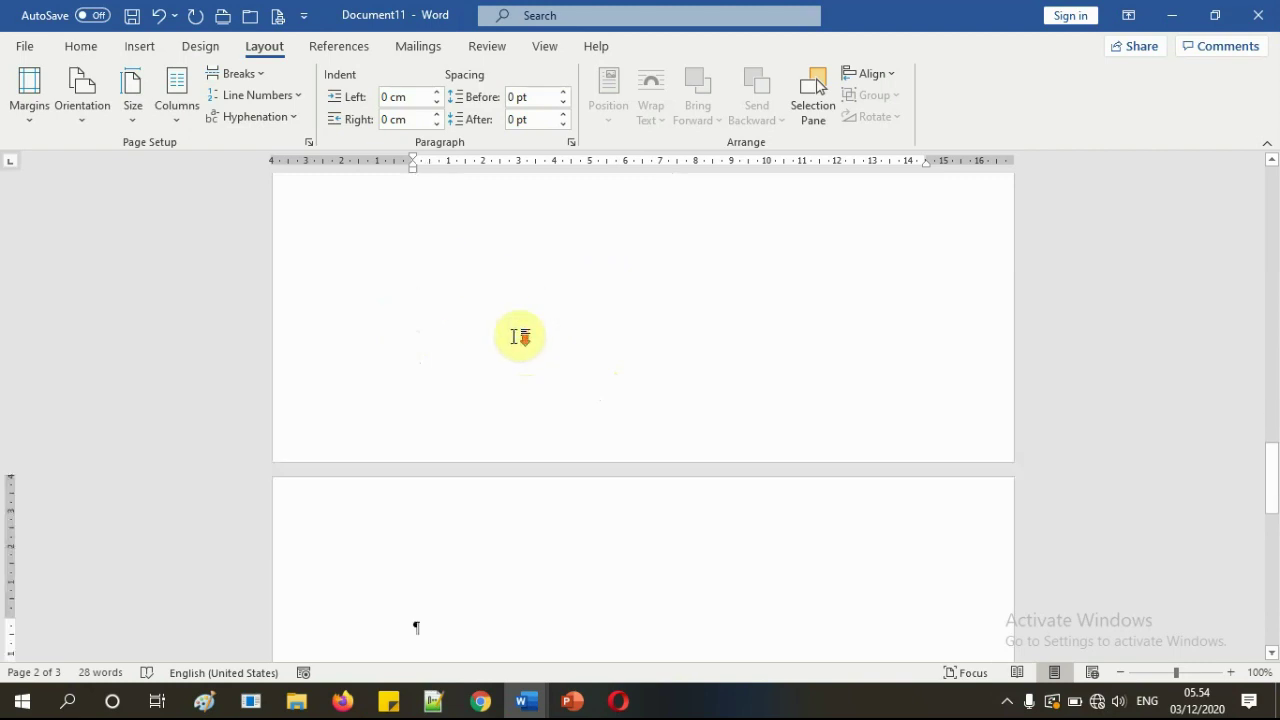
pyautogui.scroll(-3, 520, 337)
pyautogui.click(450, 446)
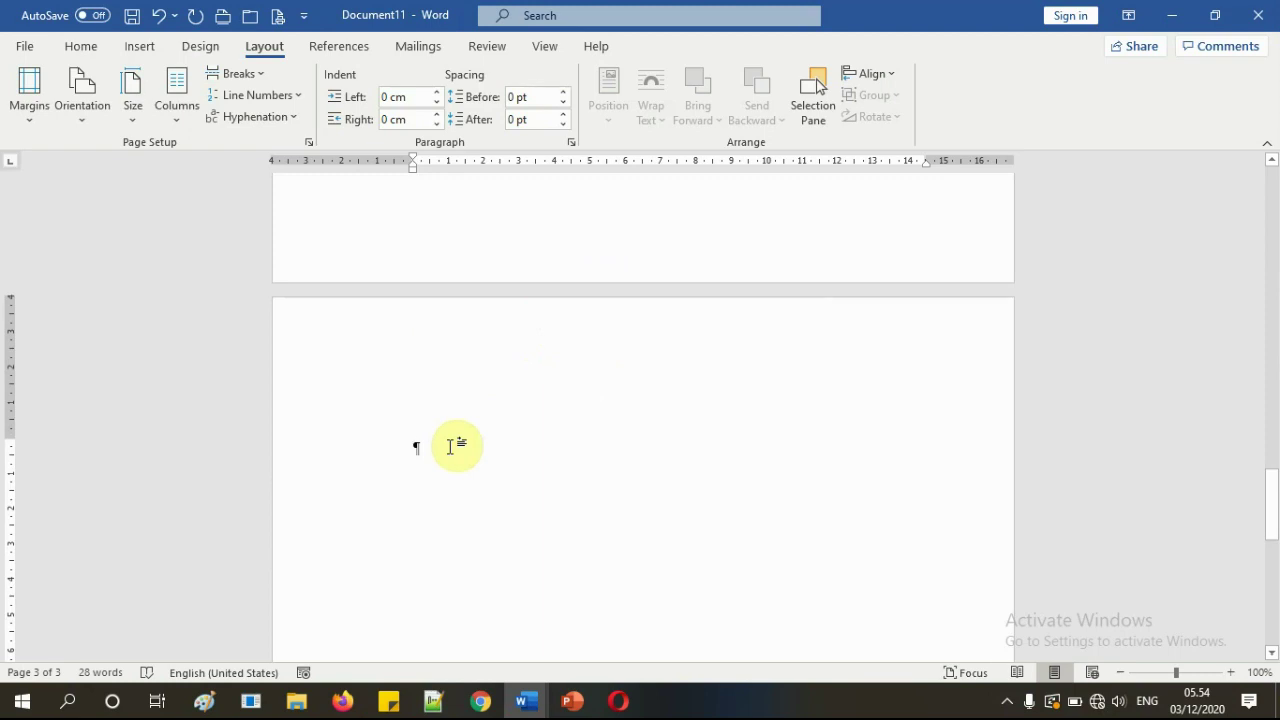
pyautogui.write('LEMBAR')
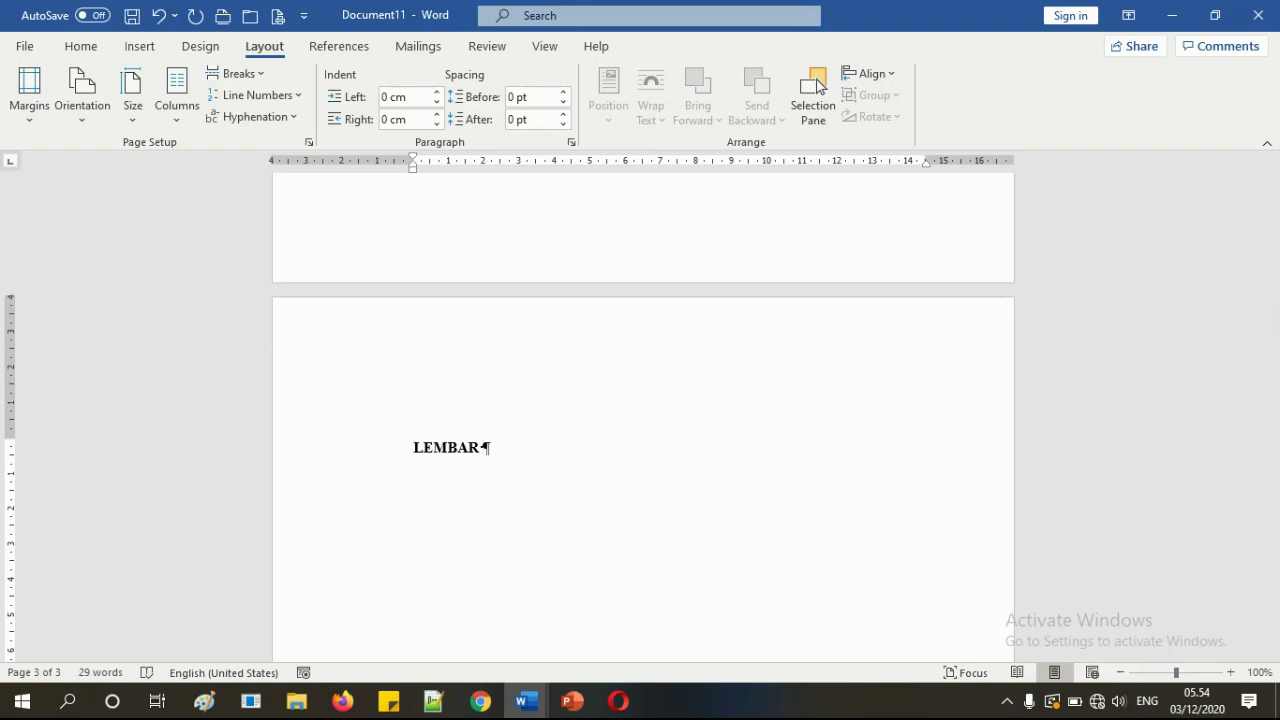
pyautogui.write(' PENGESAHAN')
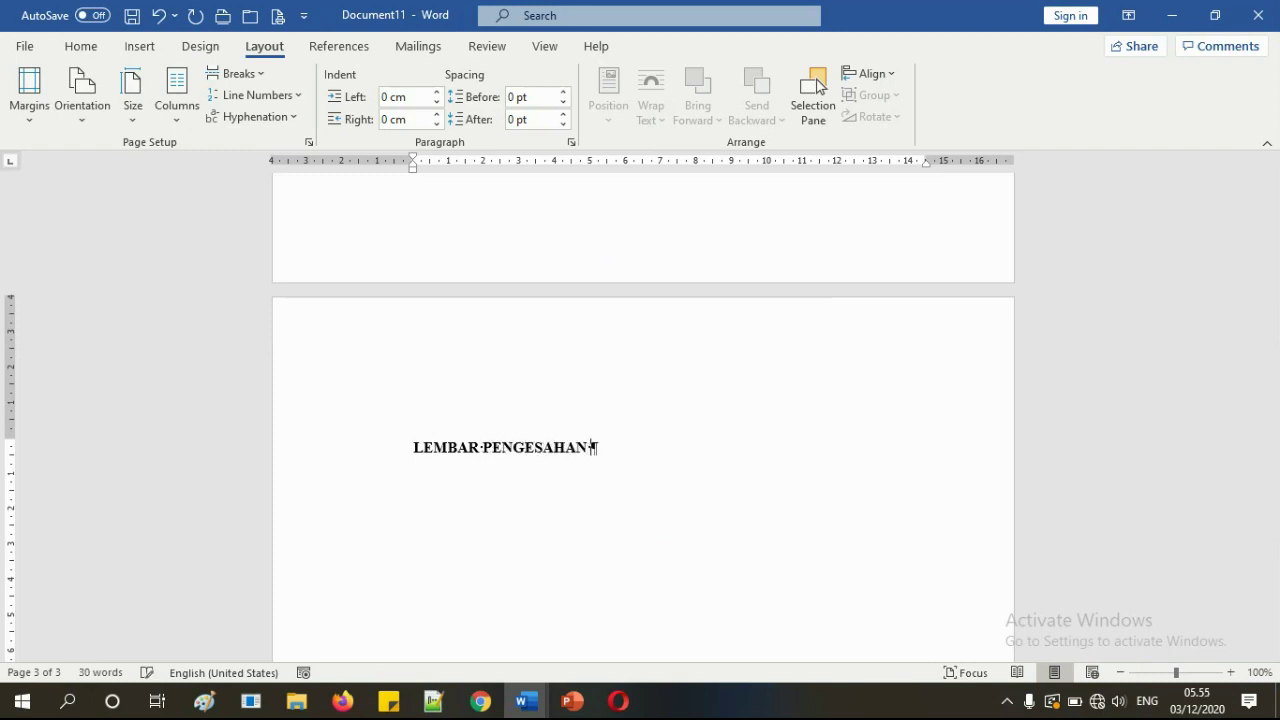
# - Center the LEMBAR PENGESAHAN heading and add four empty lines below it
pyautogui.scroll(8, 655, 489)
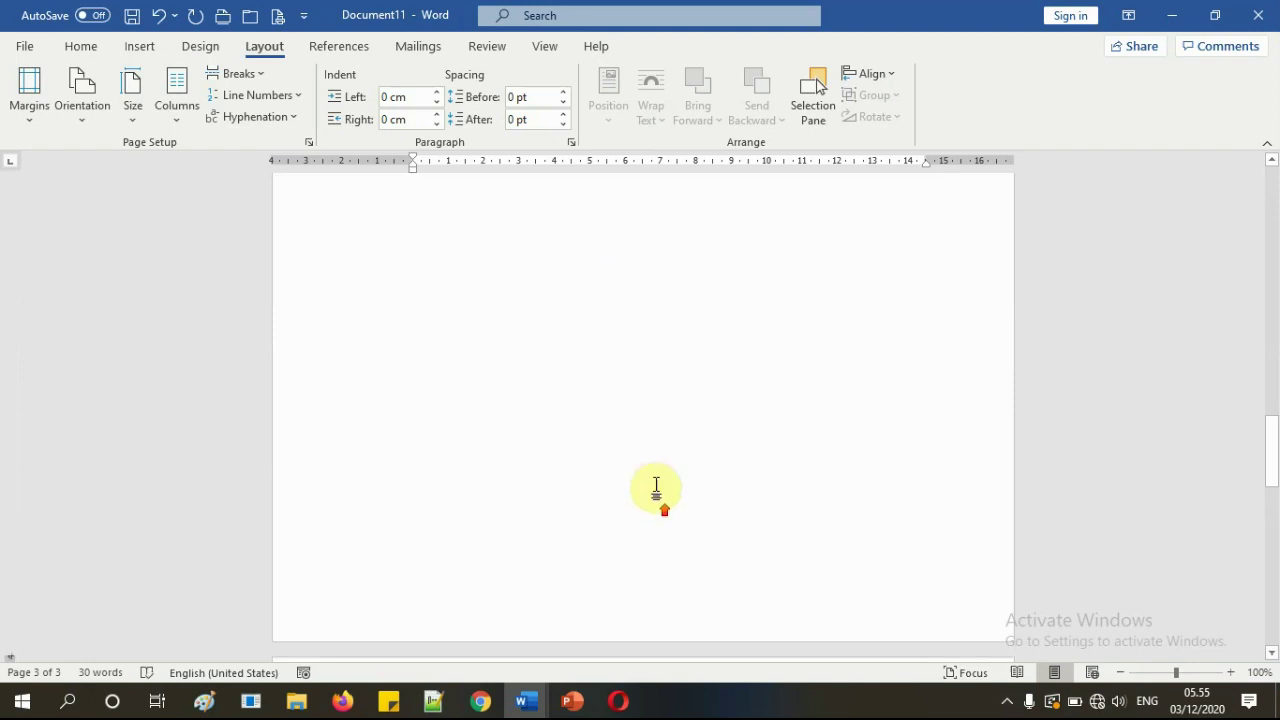
pyautogui.scroll(2, 655, 489)
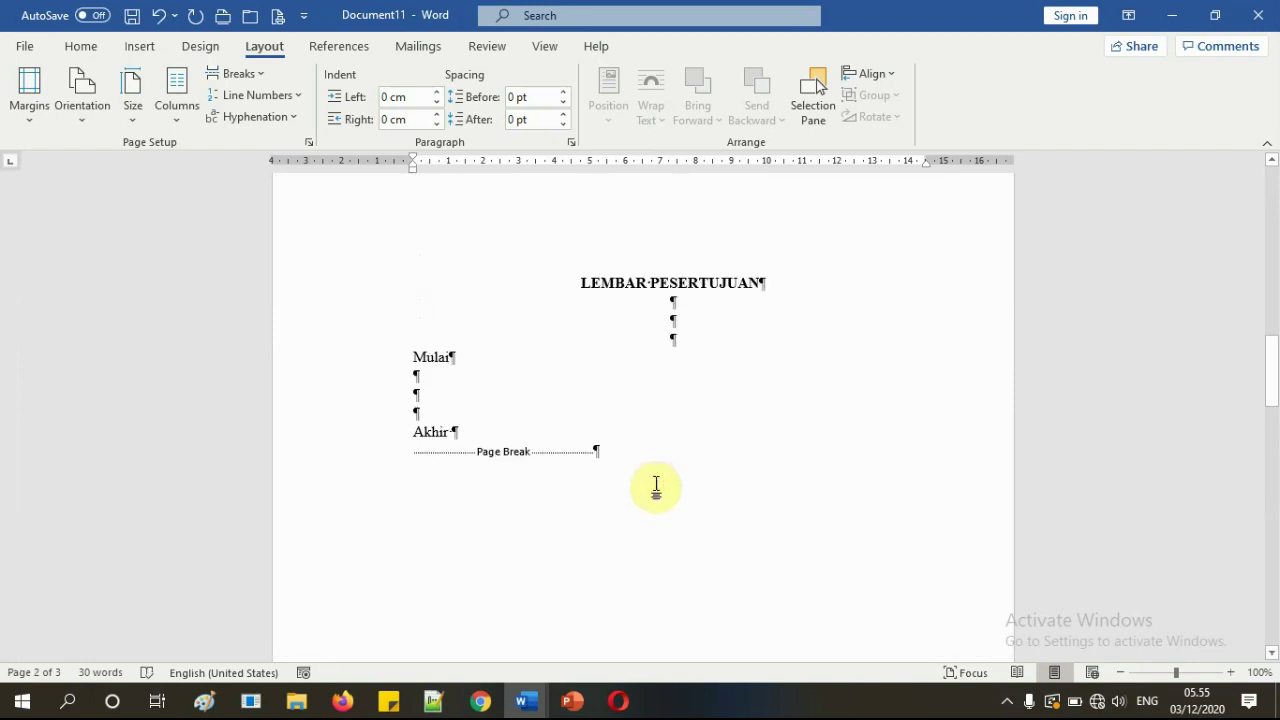
pyautogui.scroll(-15, 655, 489)
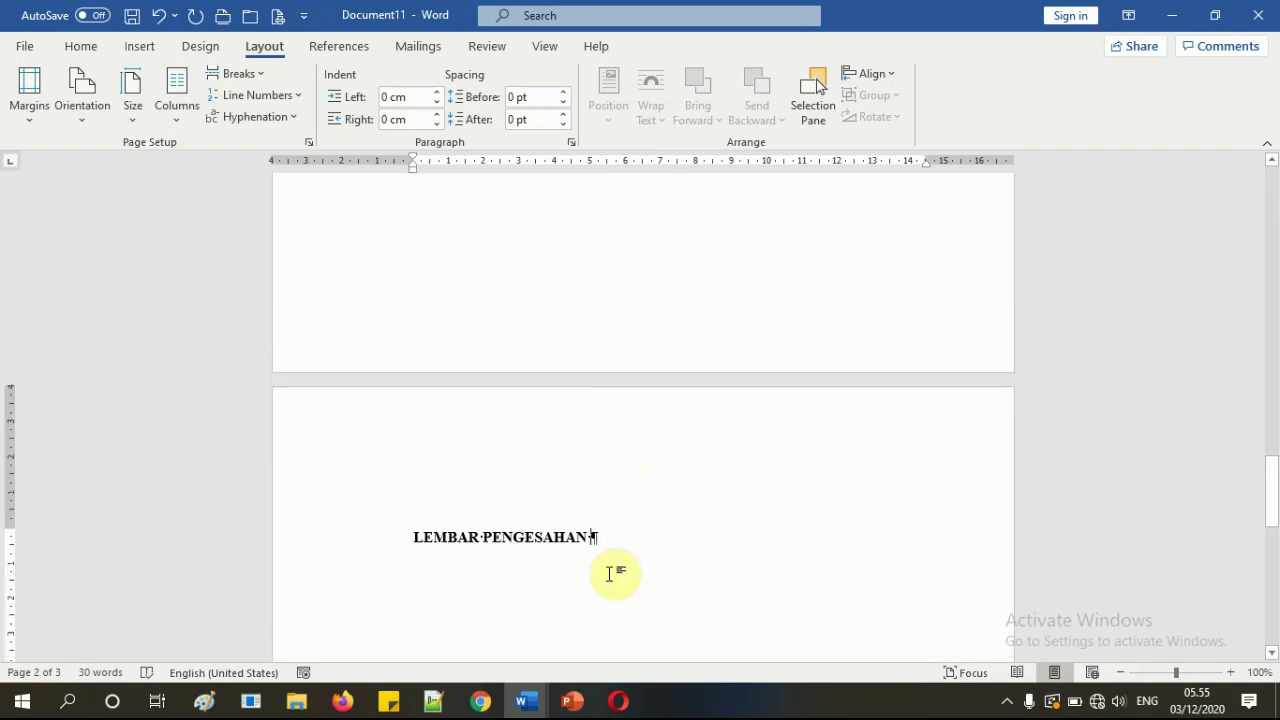
pyautogui.click(609, 416)
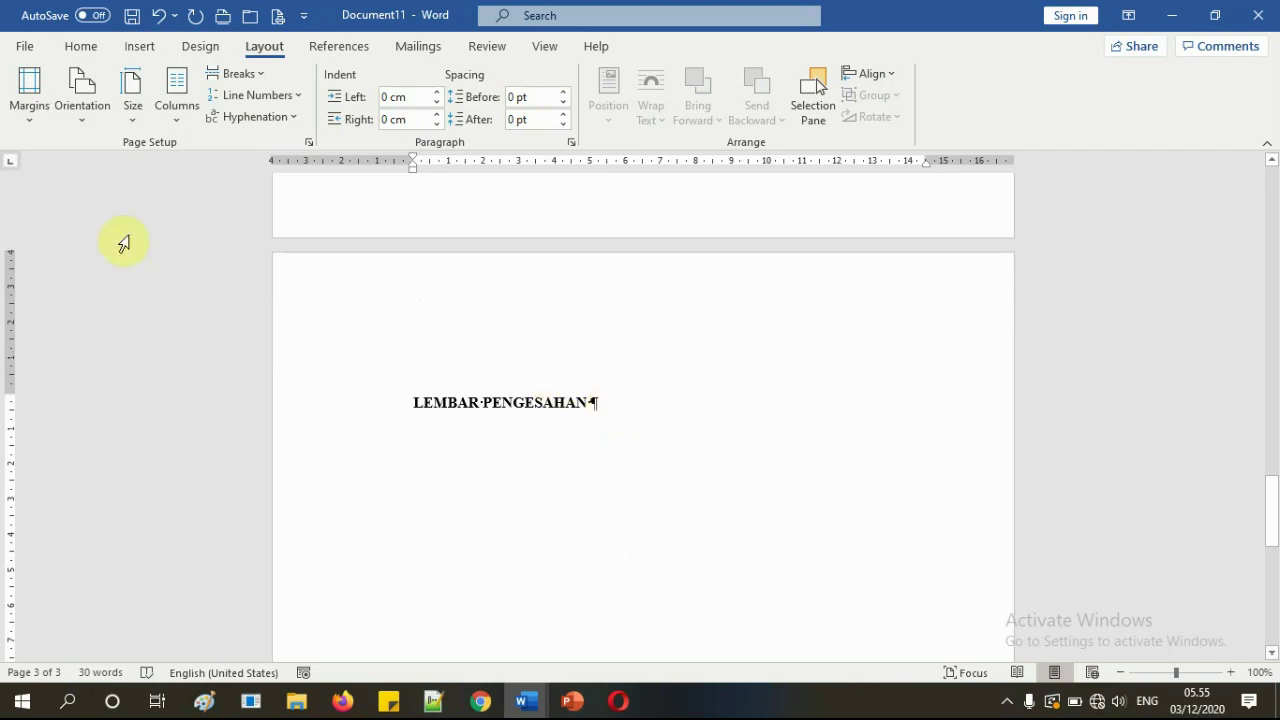
pyautogui.click(95, 52)
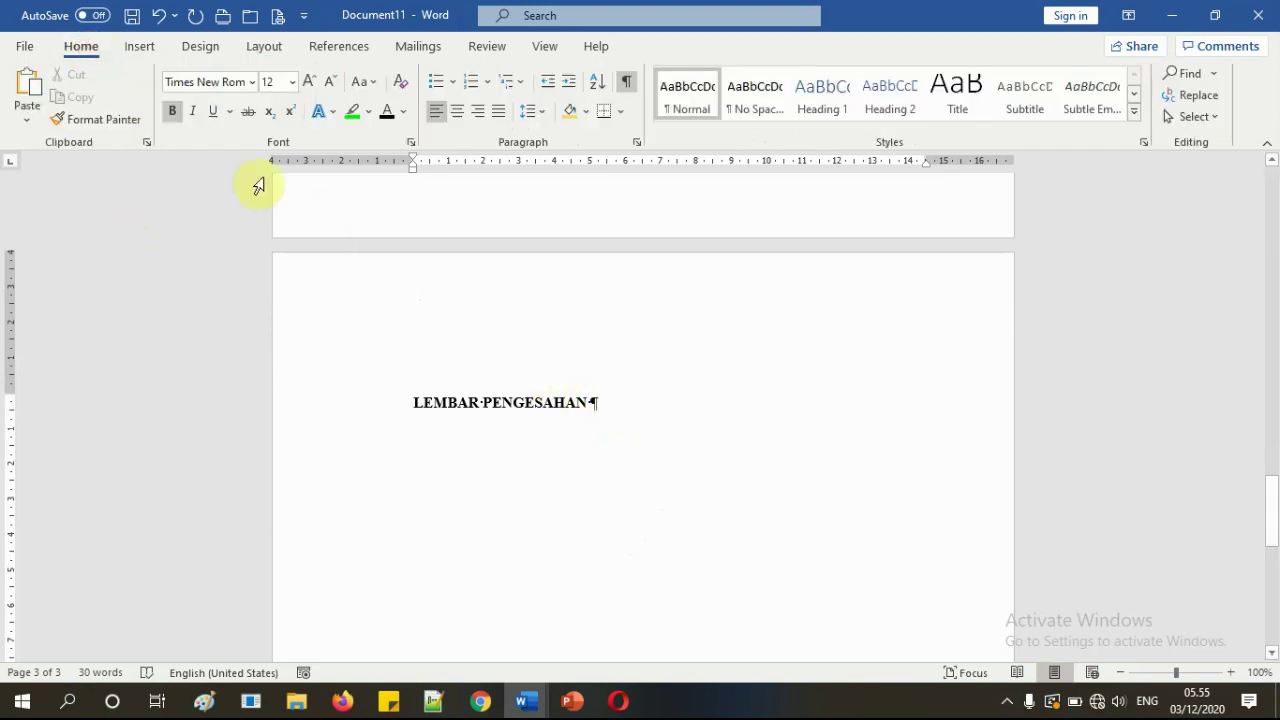
pyautogui.click(457, 111)
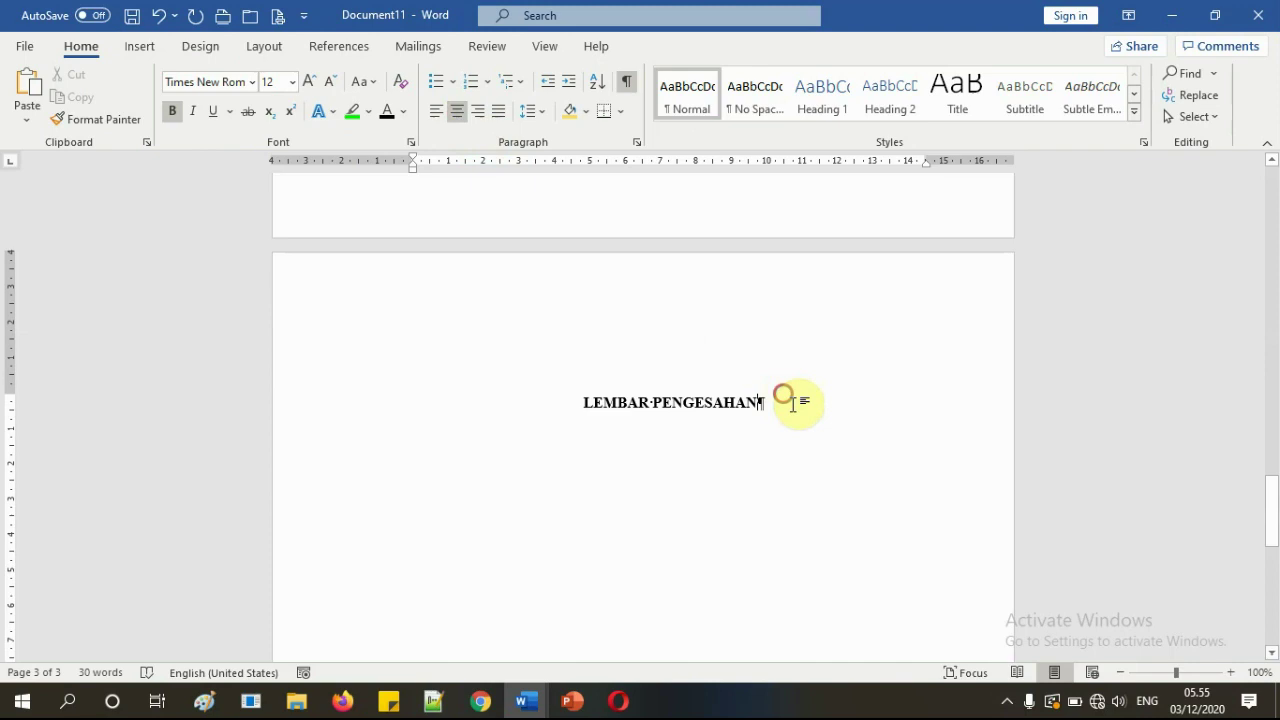
pyautogui.press('Return')
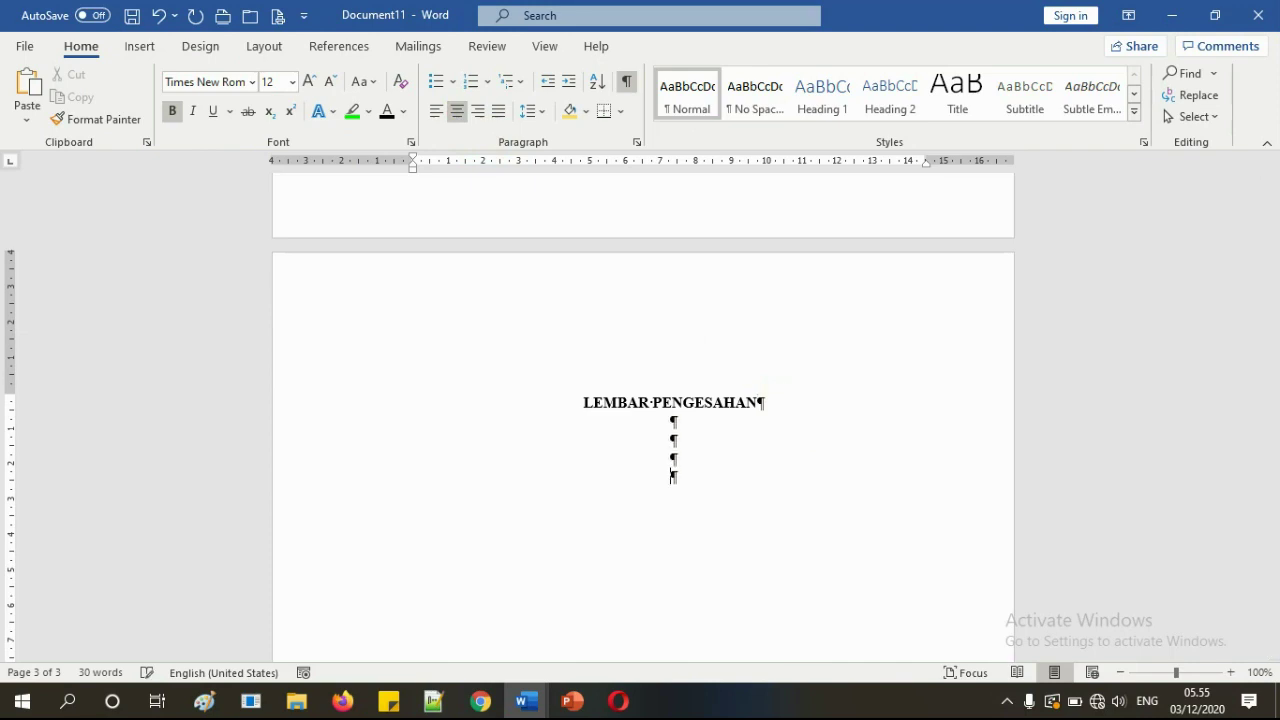
# - Left-align the last empty line below the LEMBAR PENGESAHAN heading
pyautogui.click(436, 111)
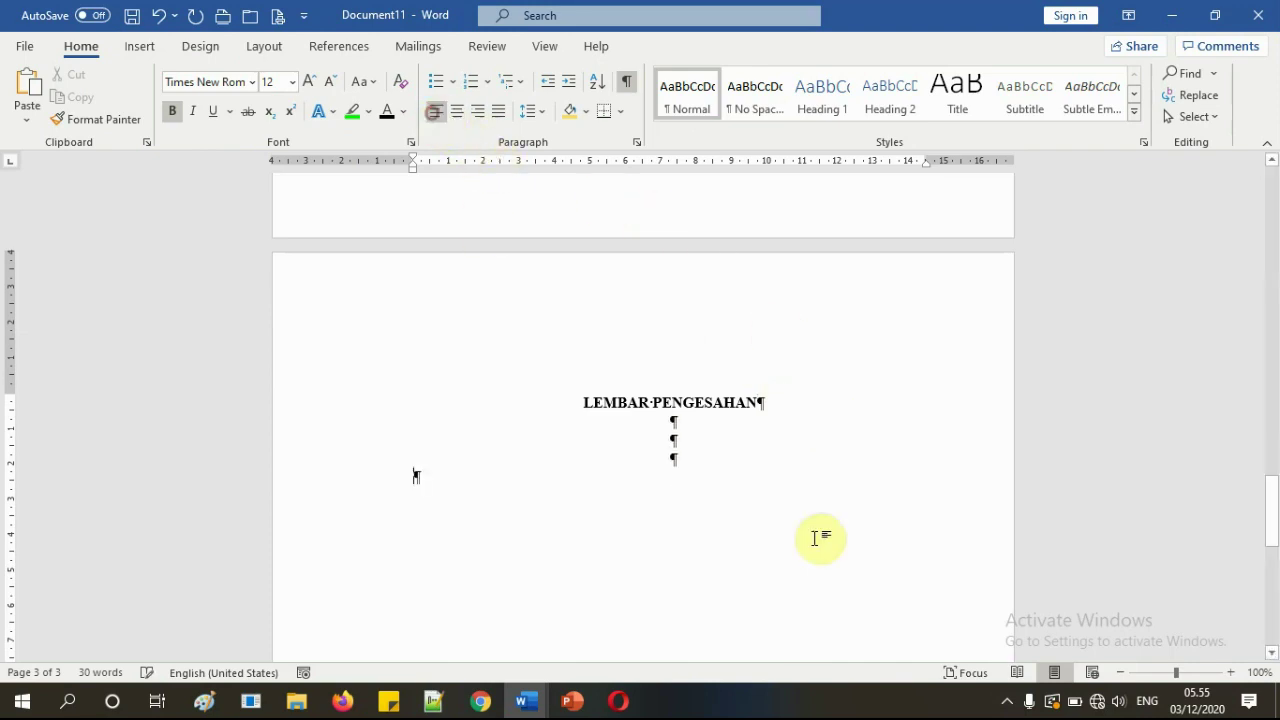
pyautogui.write('MULAI')
pyautogui.press('BackSpace')
pyautogui.press('BackSpace')
pyautogui.press('BackSpace')
pyautogui.press('BackSpace')
pyautogui.press('BackSpace')
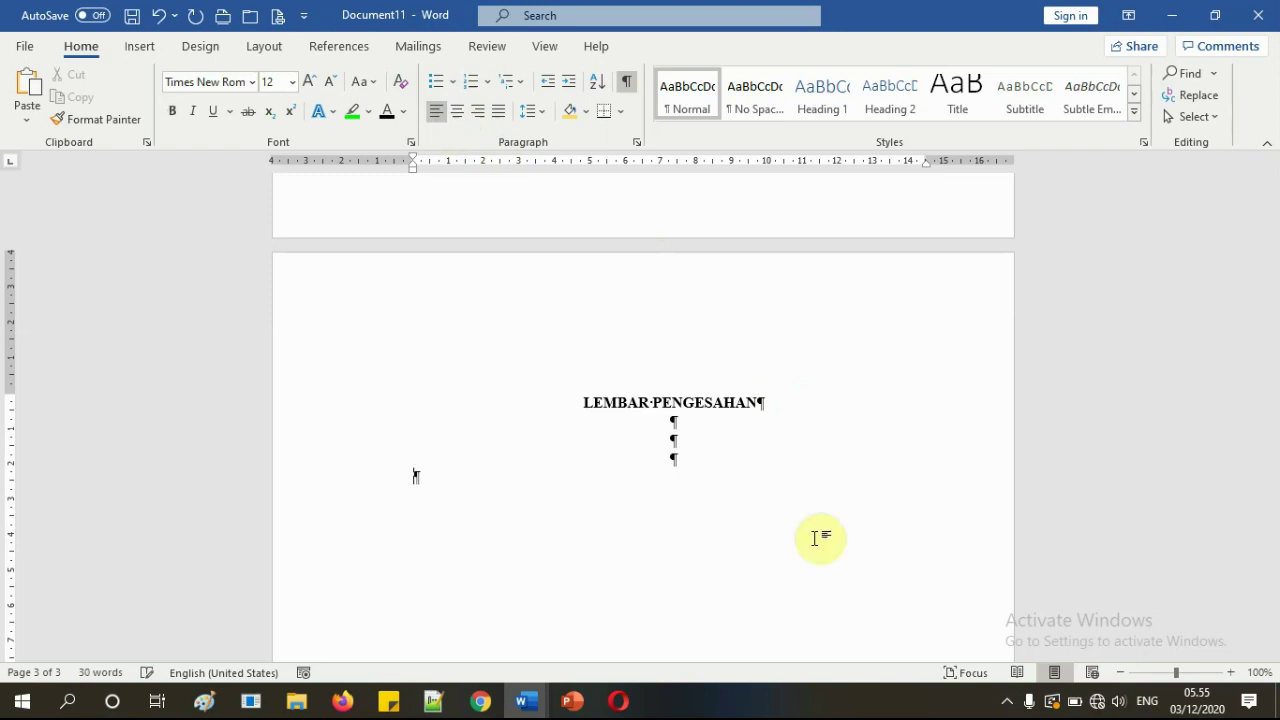
# - Enter Mulai and Akhir as non-bold lines separated by three empty lines, and add an empty line below Akhir
pyautogui.write('mulai')
pyautogui.press('Return')
pyautogui.press('Return')
pyautogui.press('Return')
pyautogui.write('akhir')
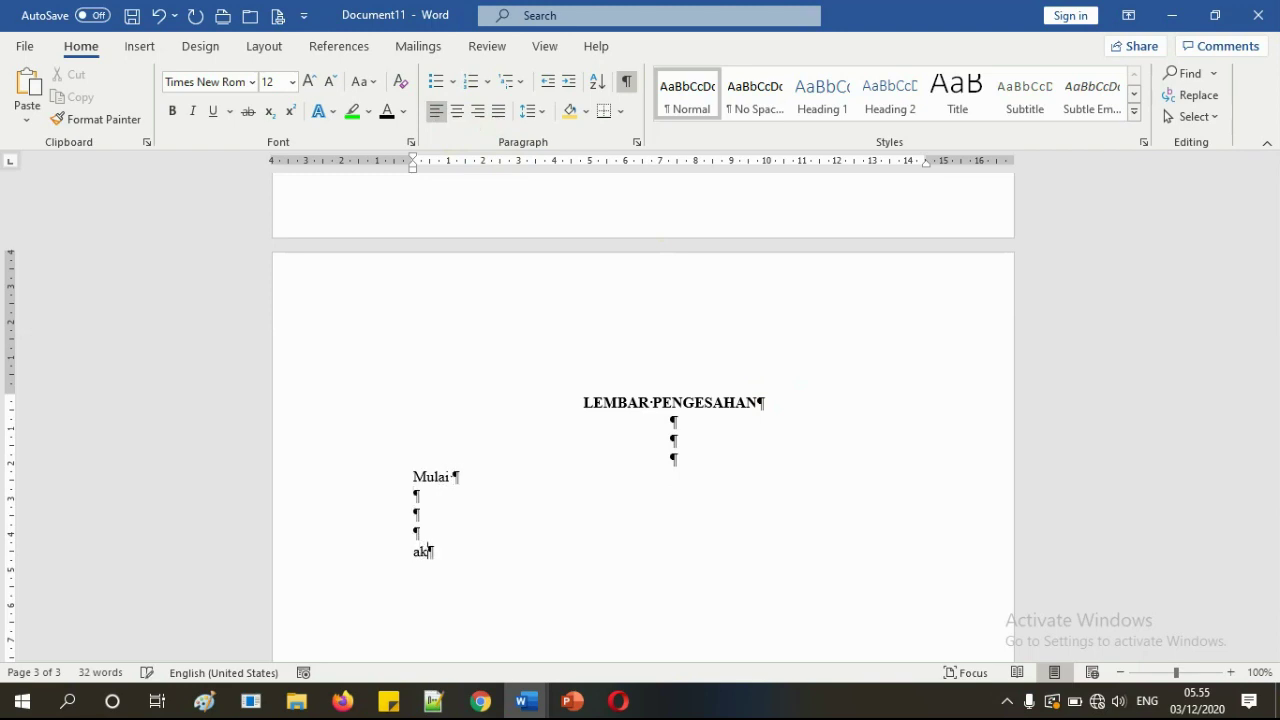
pyautogui.press('Return')
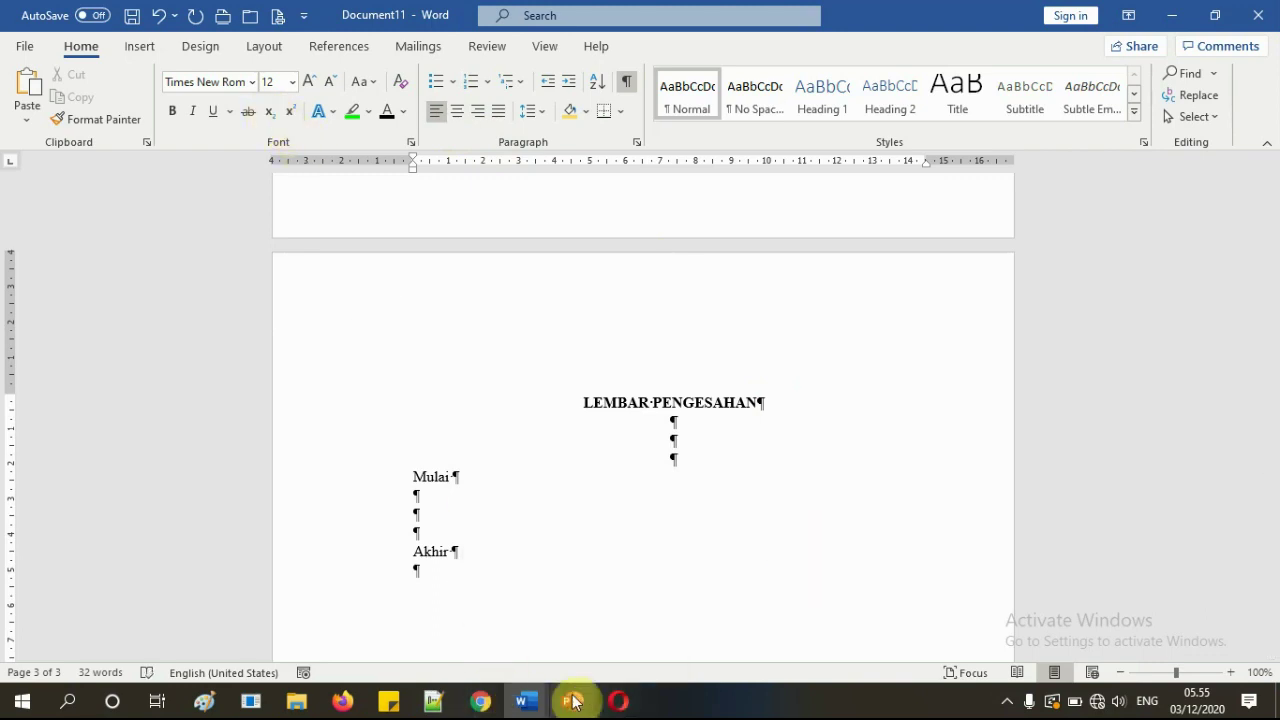
# - Switch to the PowerPoint slide to check the break type for Lembar Pengesahan, and return to Document11 in Word
pyautogui.moveTo(576, 702)
pyautogui.click(585, 634)
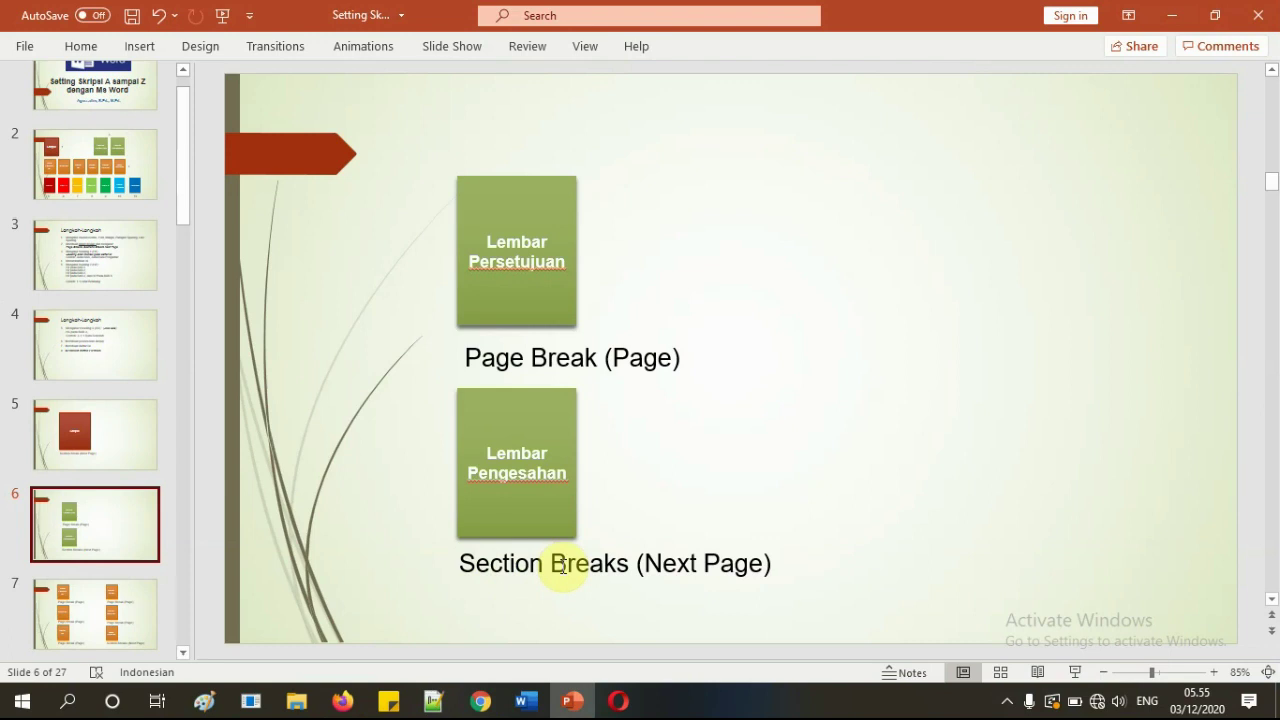
pyautogui.moveTo(528, 698)
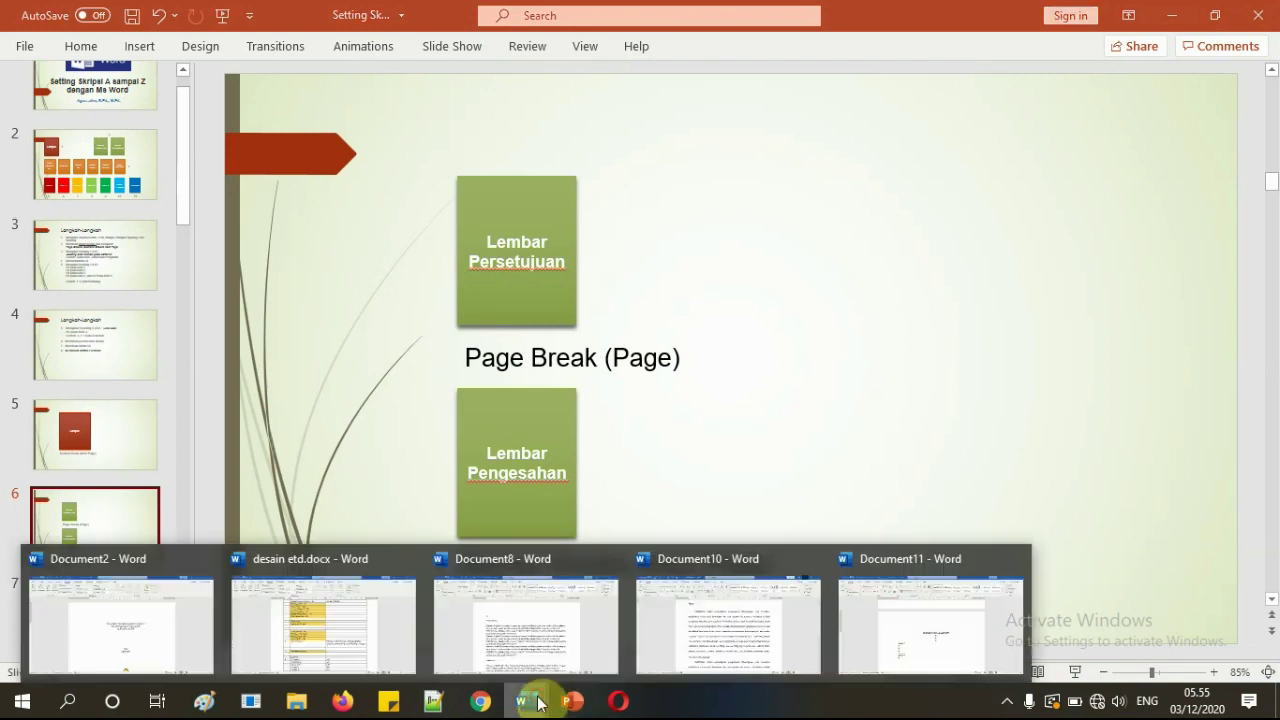
pyautogui.click(880, 662)
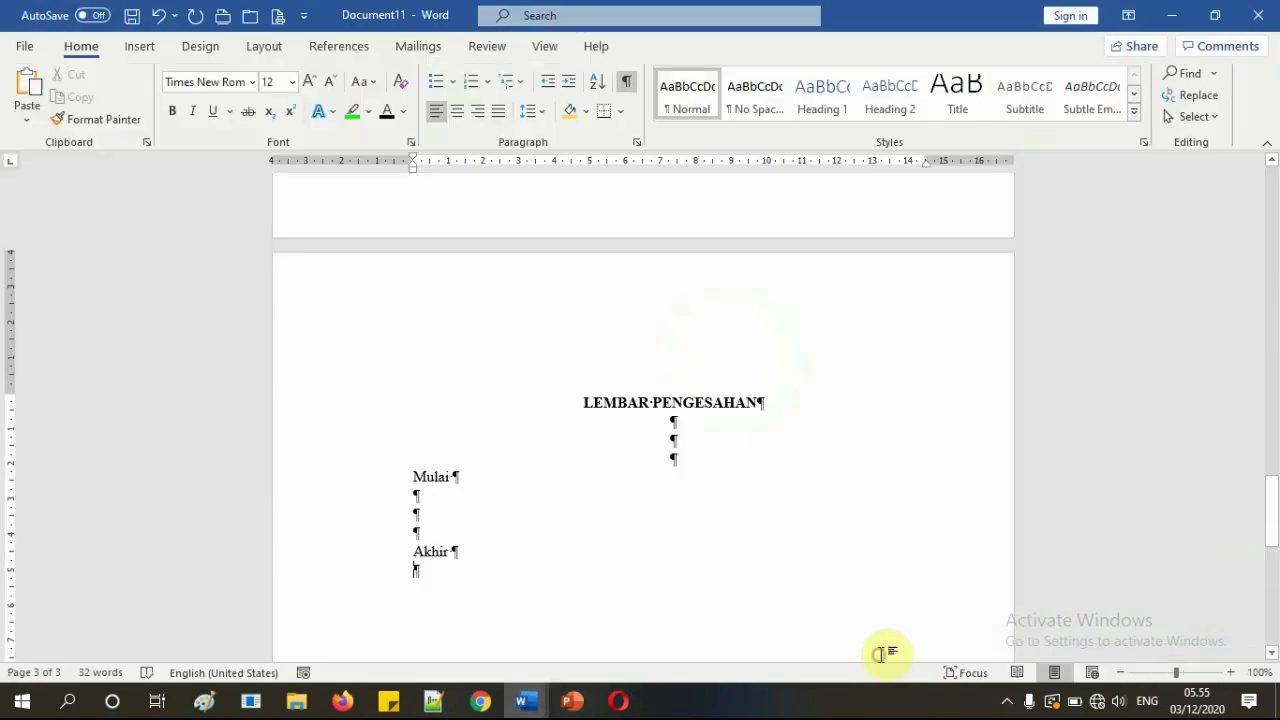
# - Insert a Next Page section break on the empty line below Akhir on the LEMBAR PENGESAHAN page
pyautogui.doubleClick(431, 551)
pyautogui.click(440, 572)
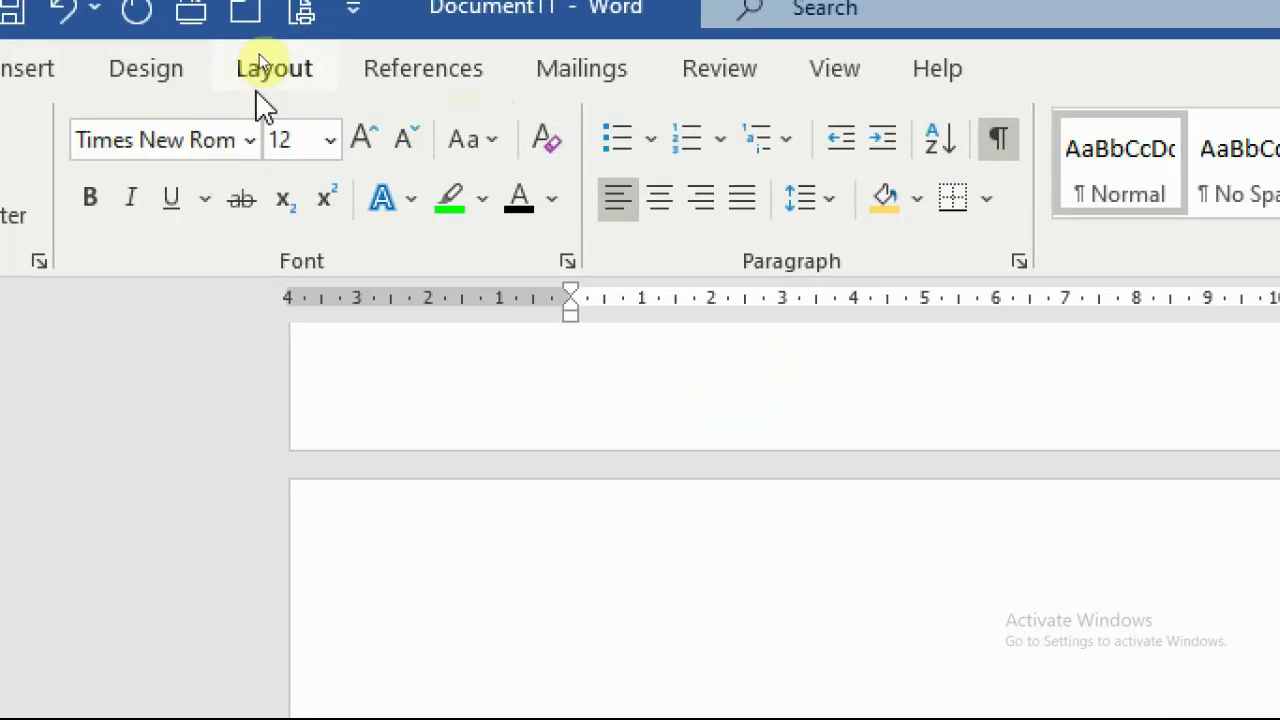
pyautogui.click(259, 45)
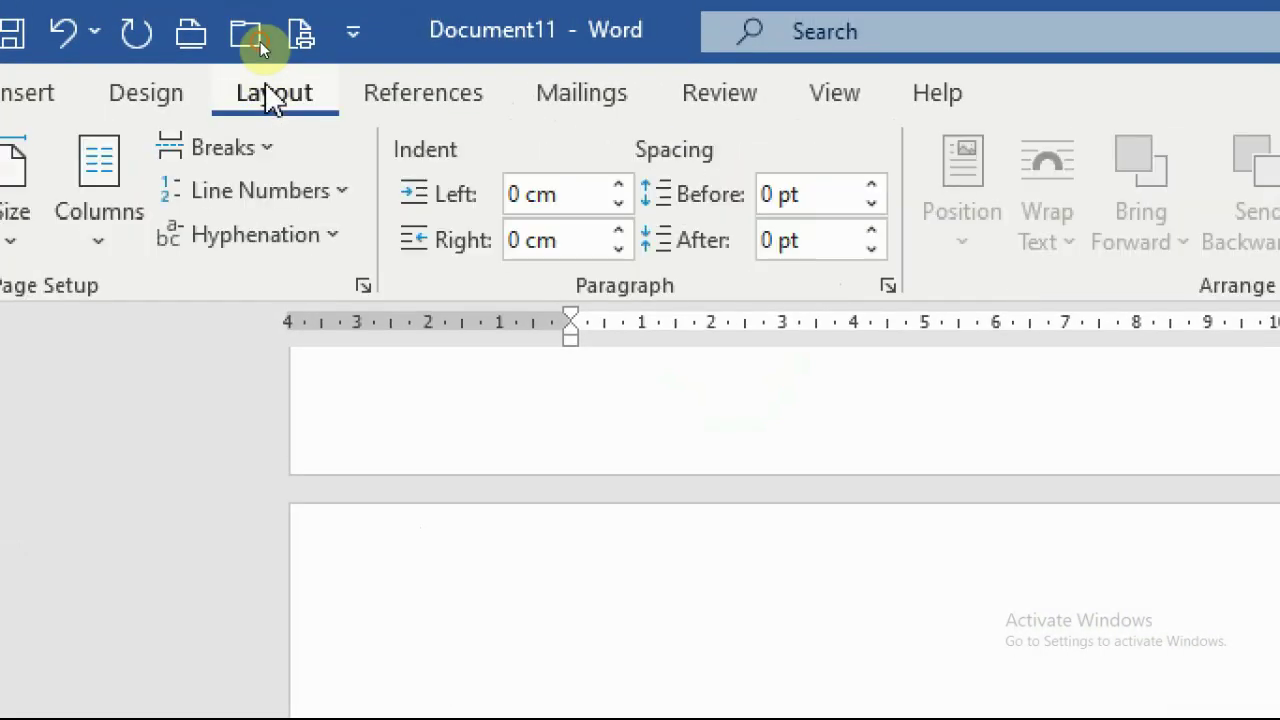
pyautogui.click(222, 147)
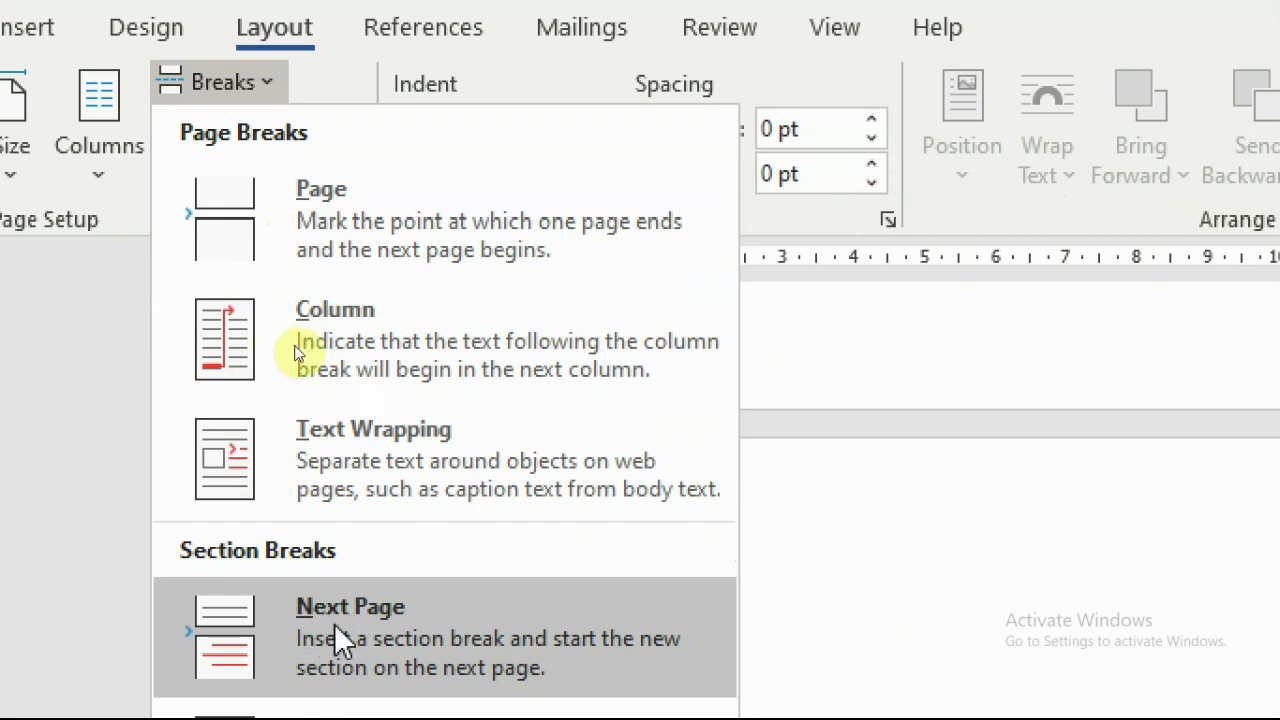
pyautogui.click(337, 628)
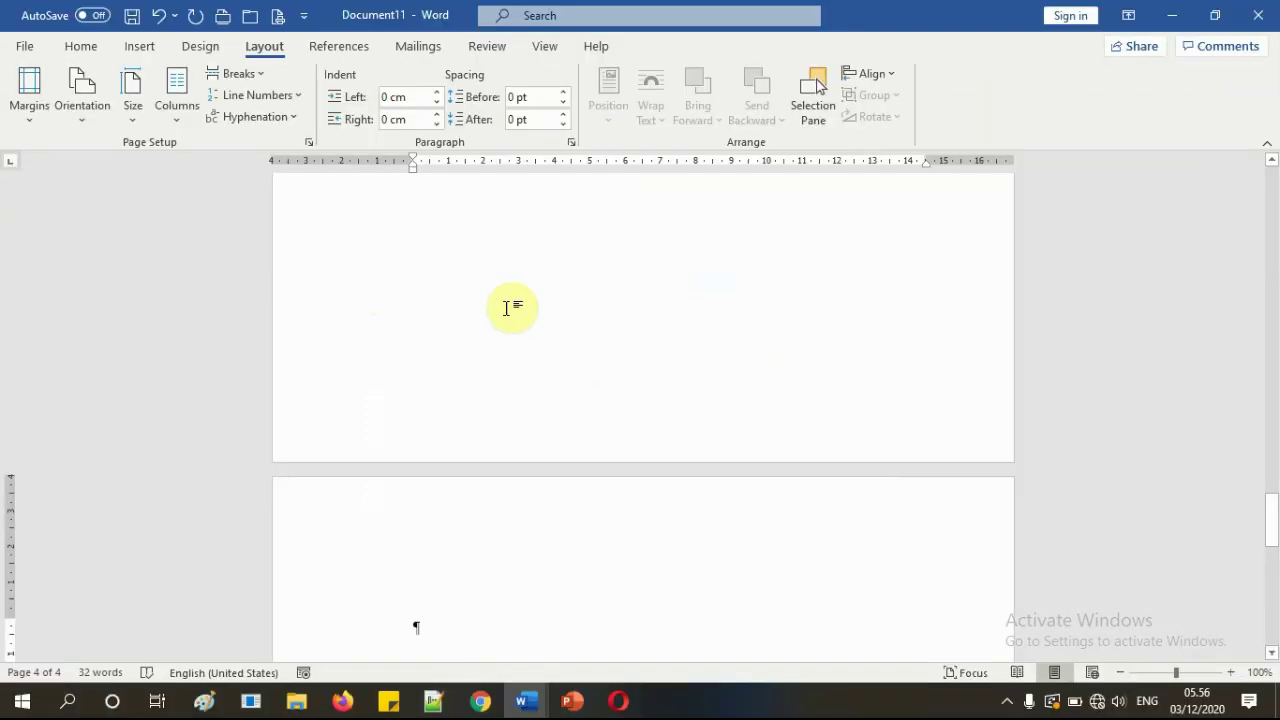
# - Review the breaks on the approval and endorsement pages, and delete the section break following Akhir under LEMBAR PENGESAHAN
pyautogui.scroll(5, 430, 629)
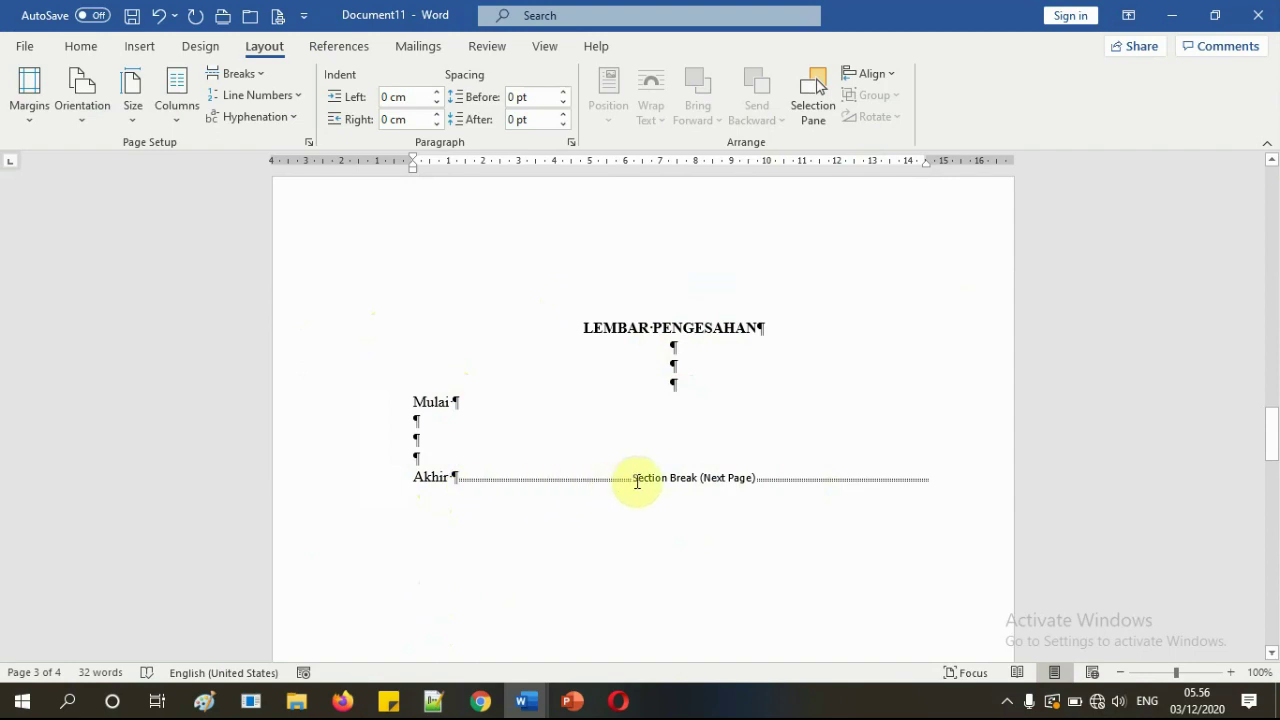
pyautogui.scroll(10, 670, 480)
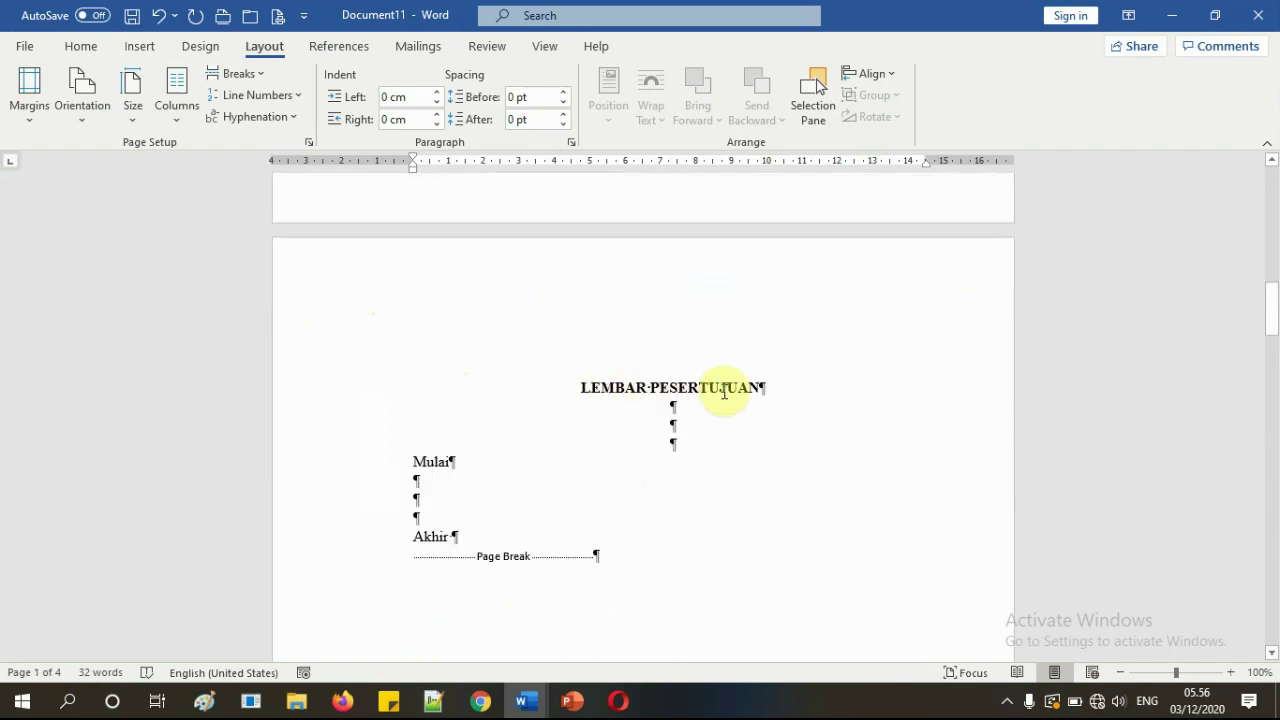
pyautogui.scroll(-10, 671, 551)
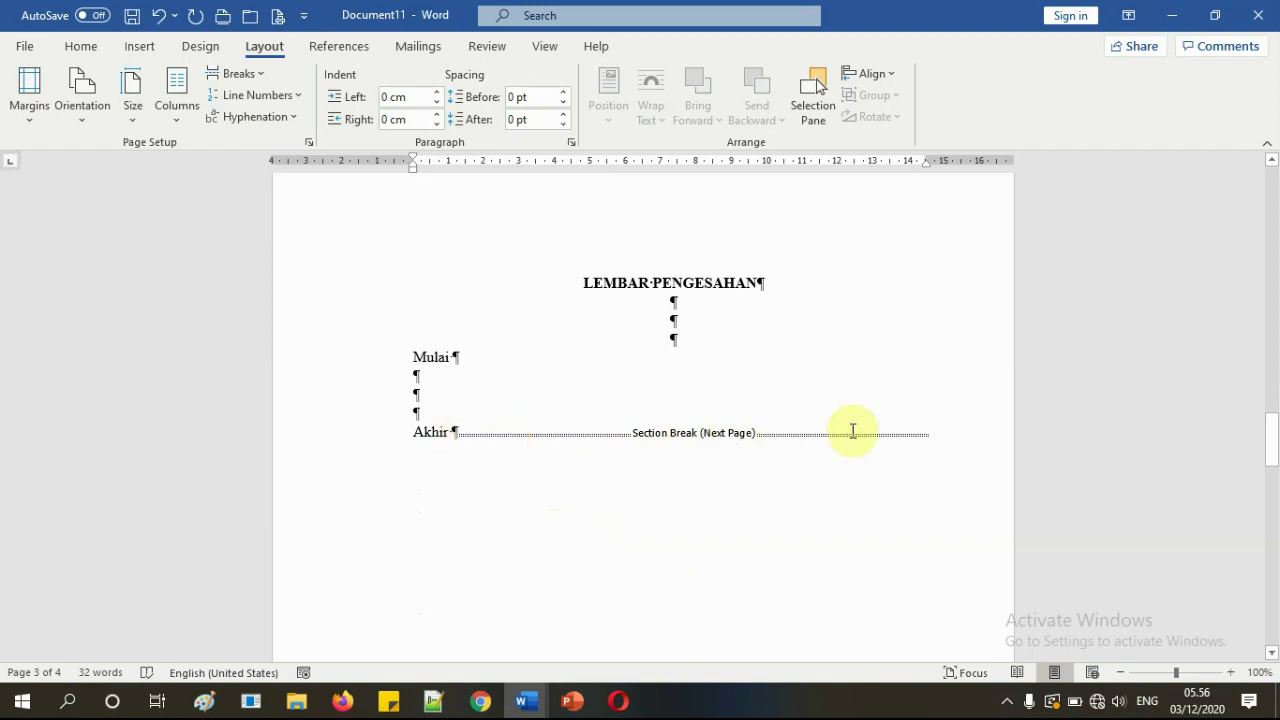
pyautogui.scroll(-3, 834, 487)
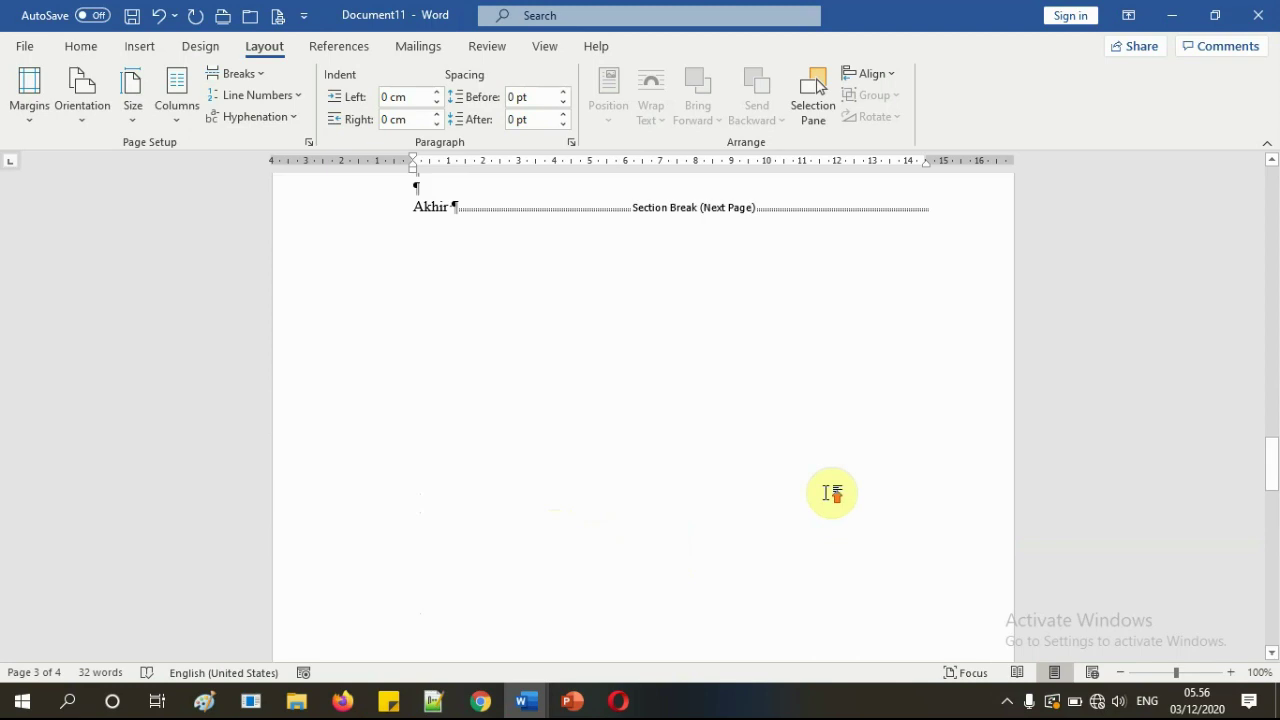
pyautogui.scroll(3, 834, 492)
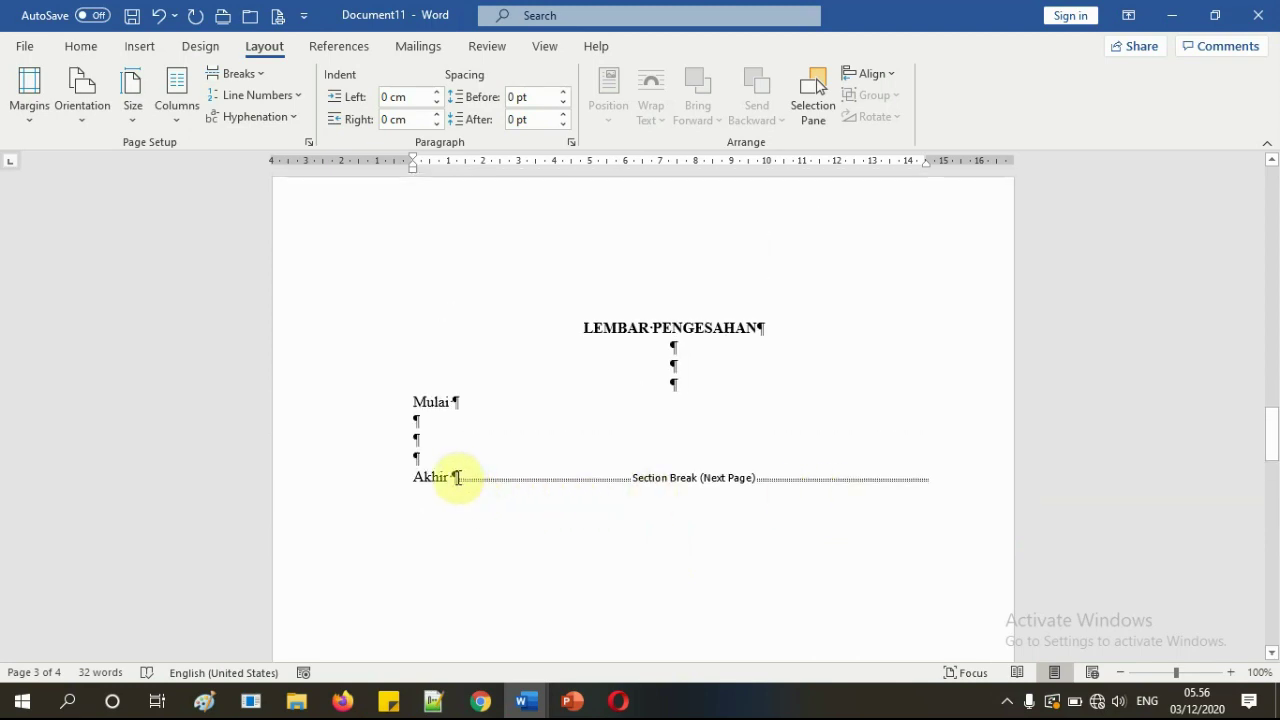
pyautogui.click(456, 479)
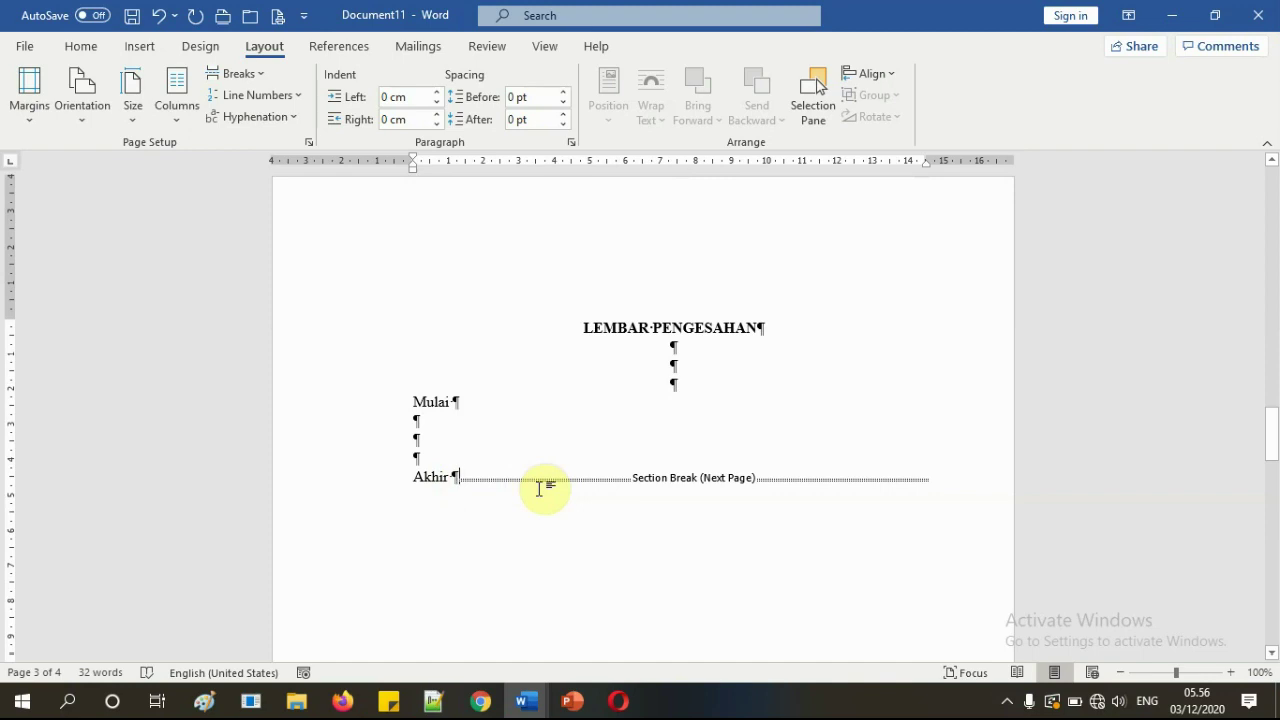
pyautogui.press('Delete')
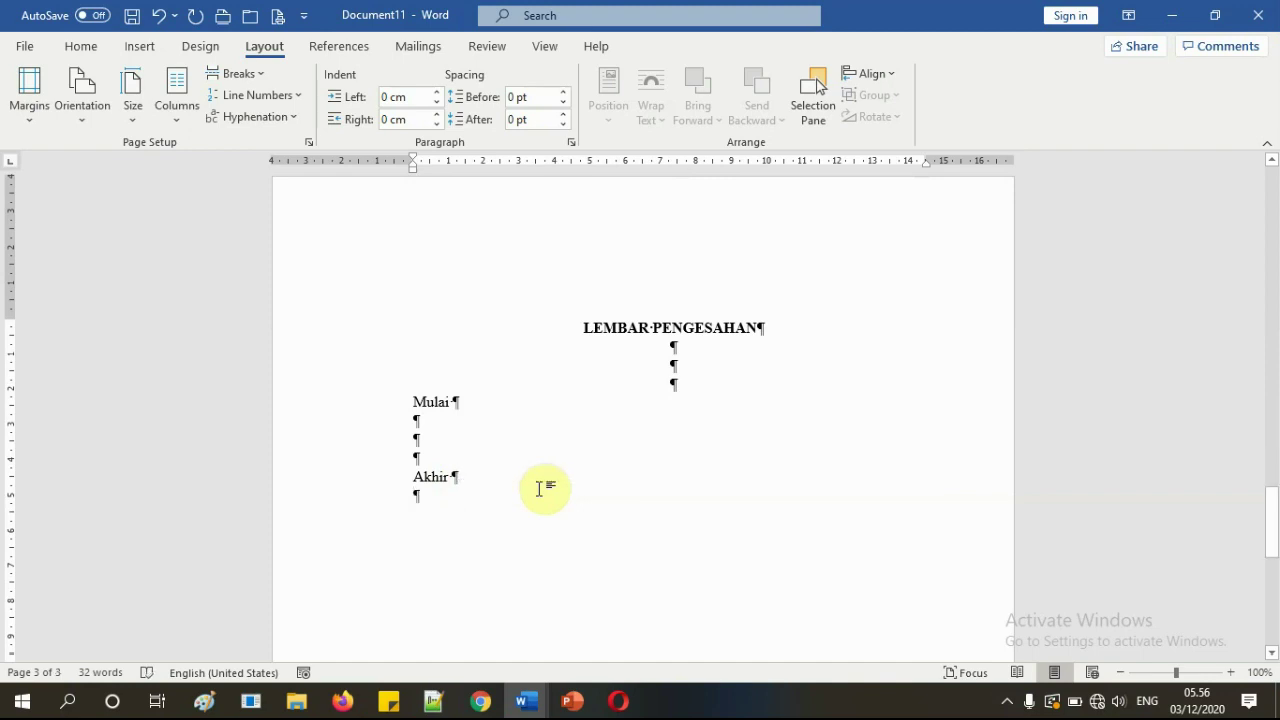
# - Reinsert the Next Page section break after Akhir under LEMBAR PENGESAHAN and place the cursor on the new page
pyautogui.scroll(-5, 471, 497)
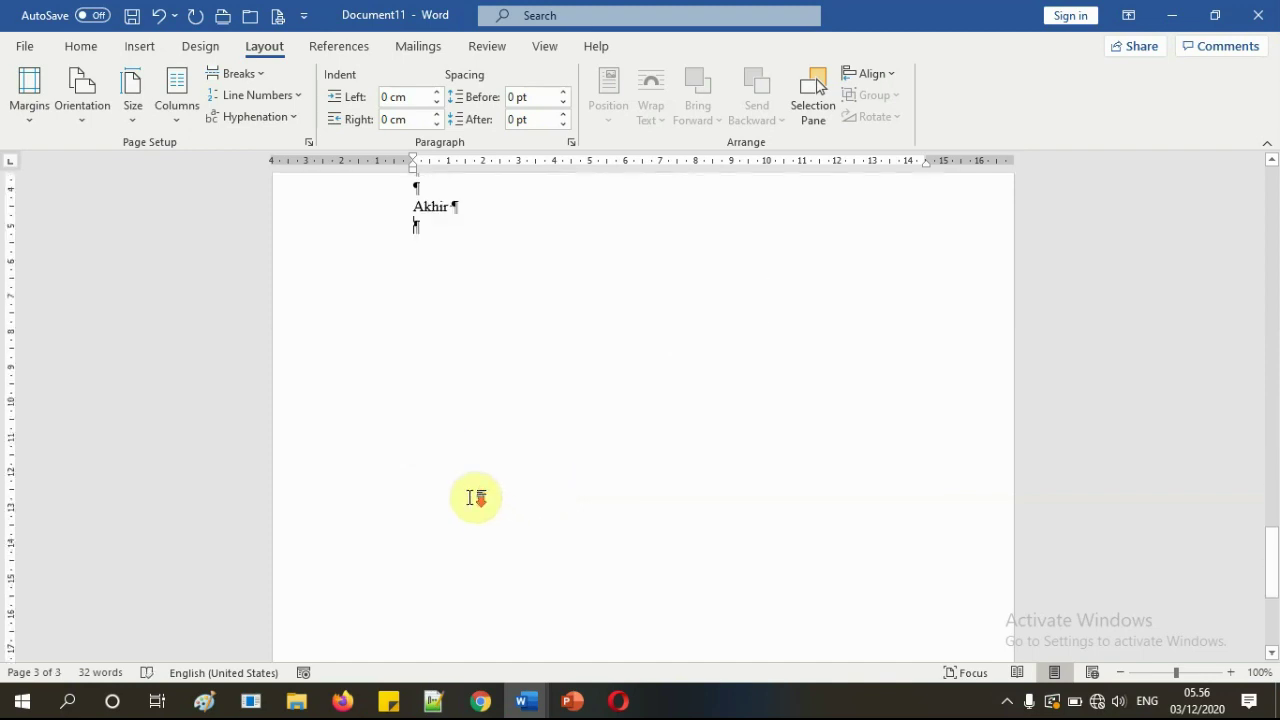
pyautogui.scroll(4, 475, 497)
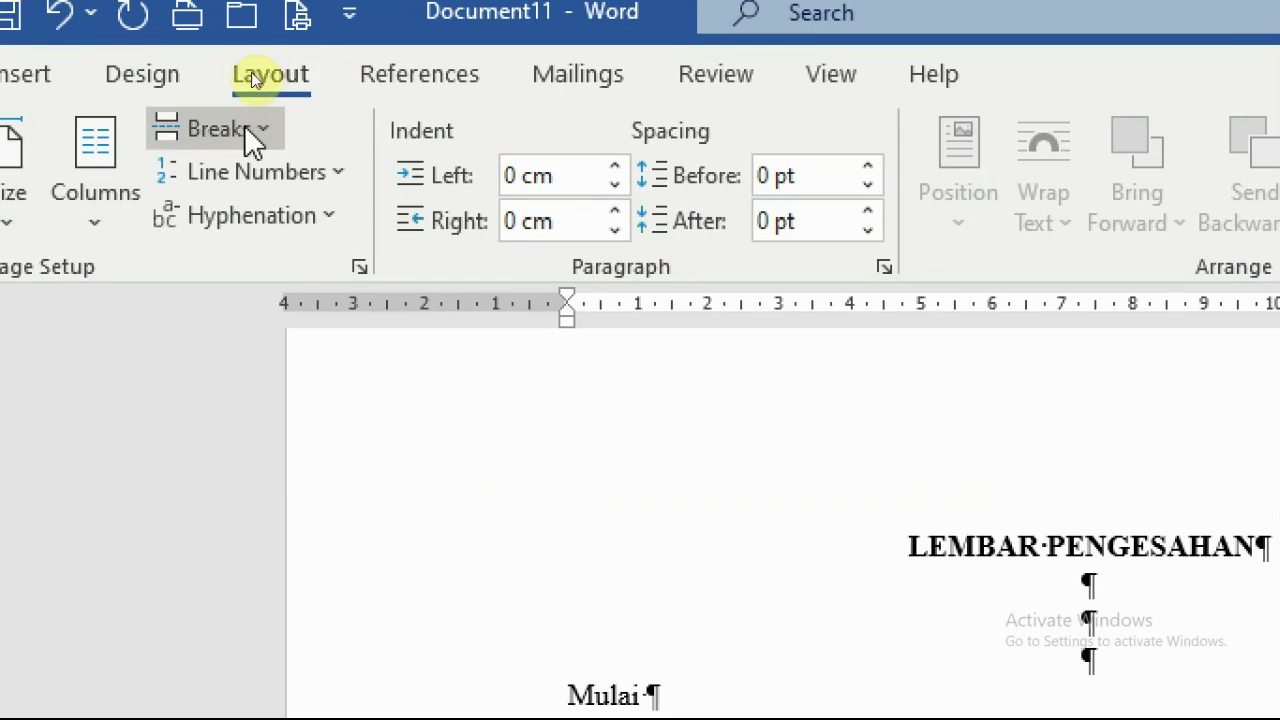
pyautogui.click(250, 75)
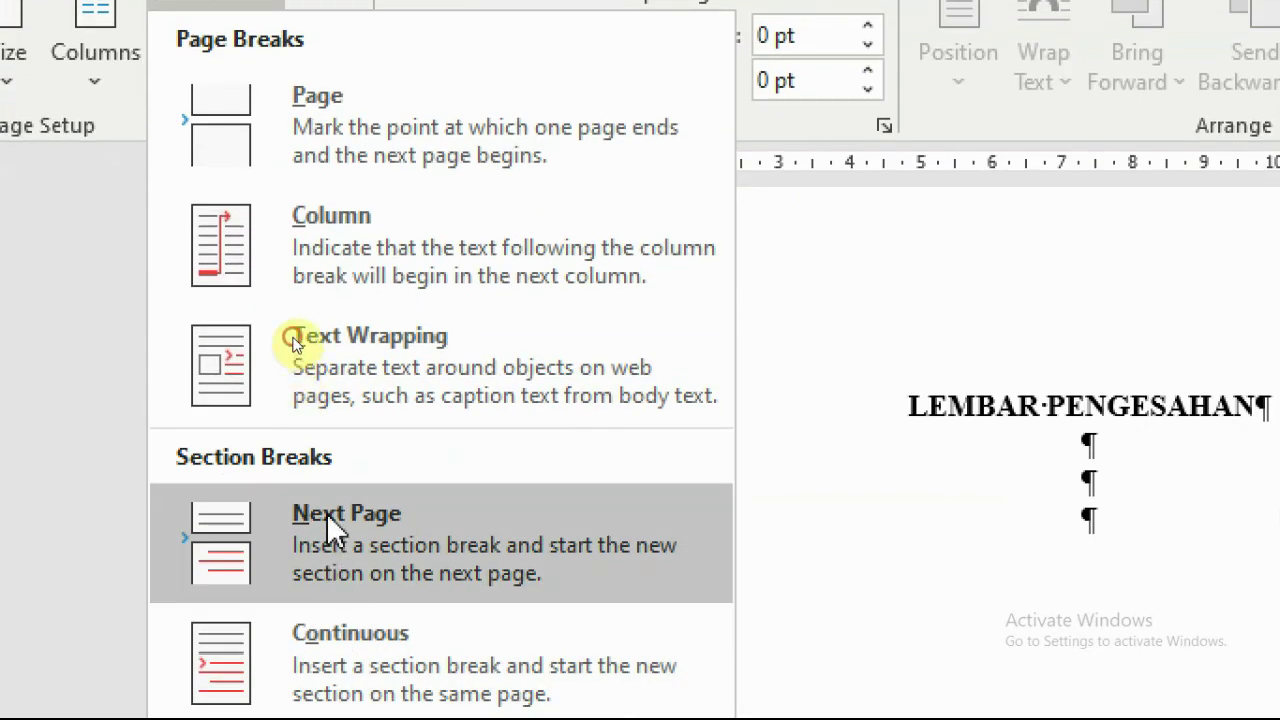
pyautogui.click(331, 668)
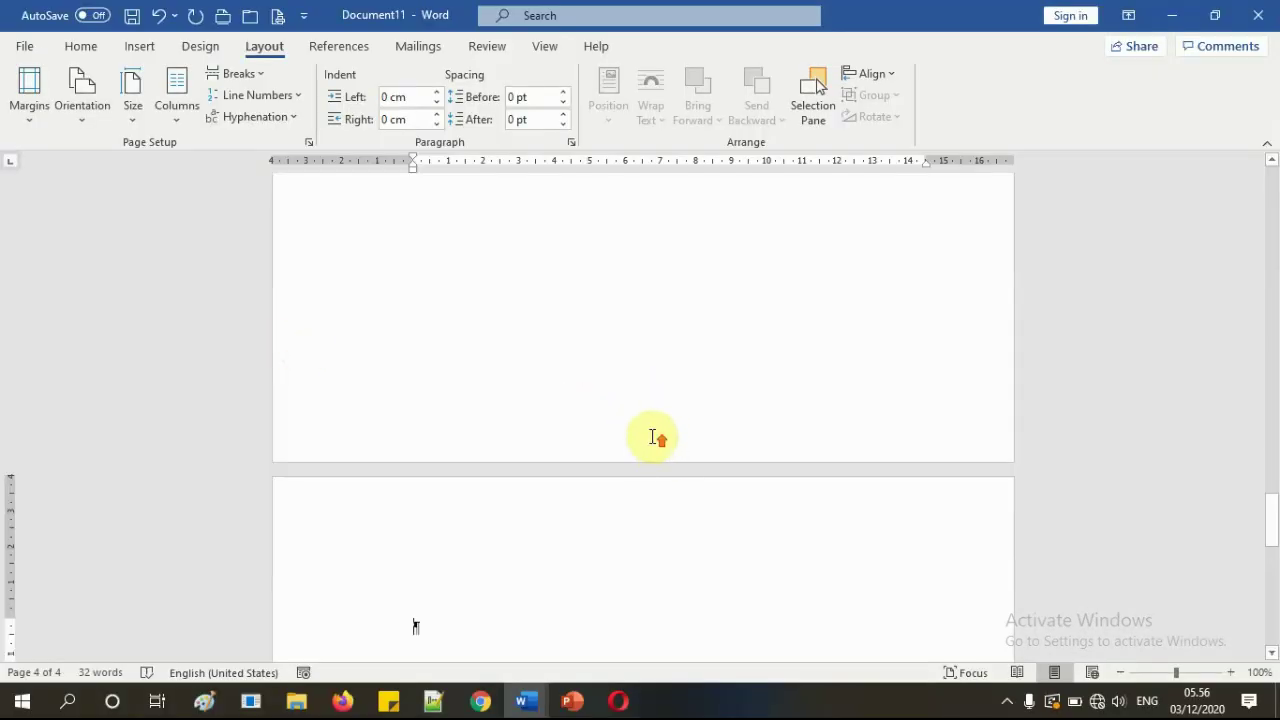
pyautogui.scroll(8, 652, 433)
pyautogui.scroll(-10, 652, 433)
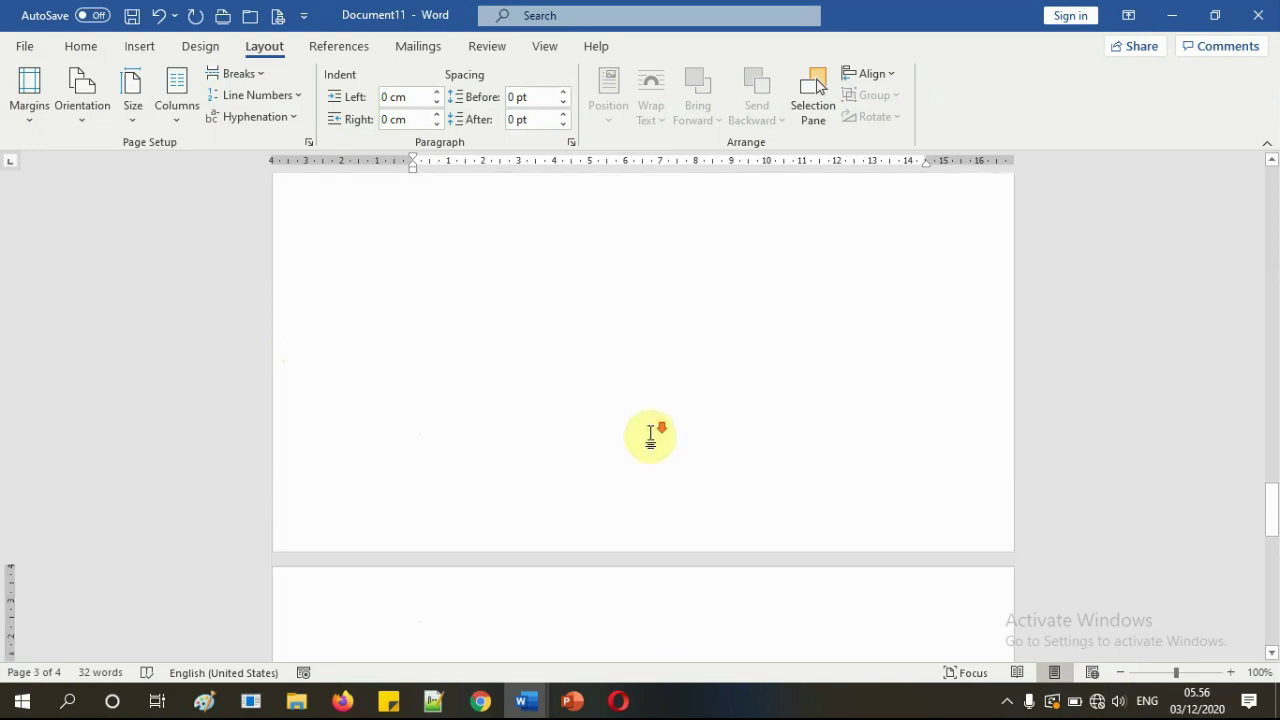
pyautogui.click(460, 447)
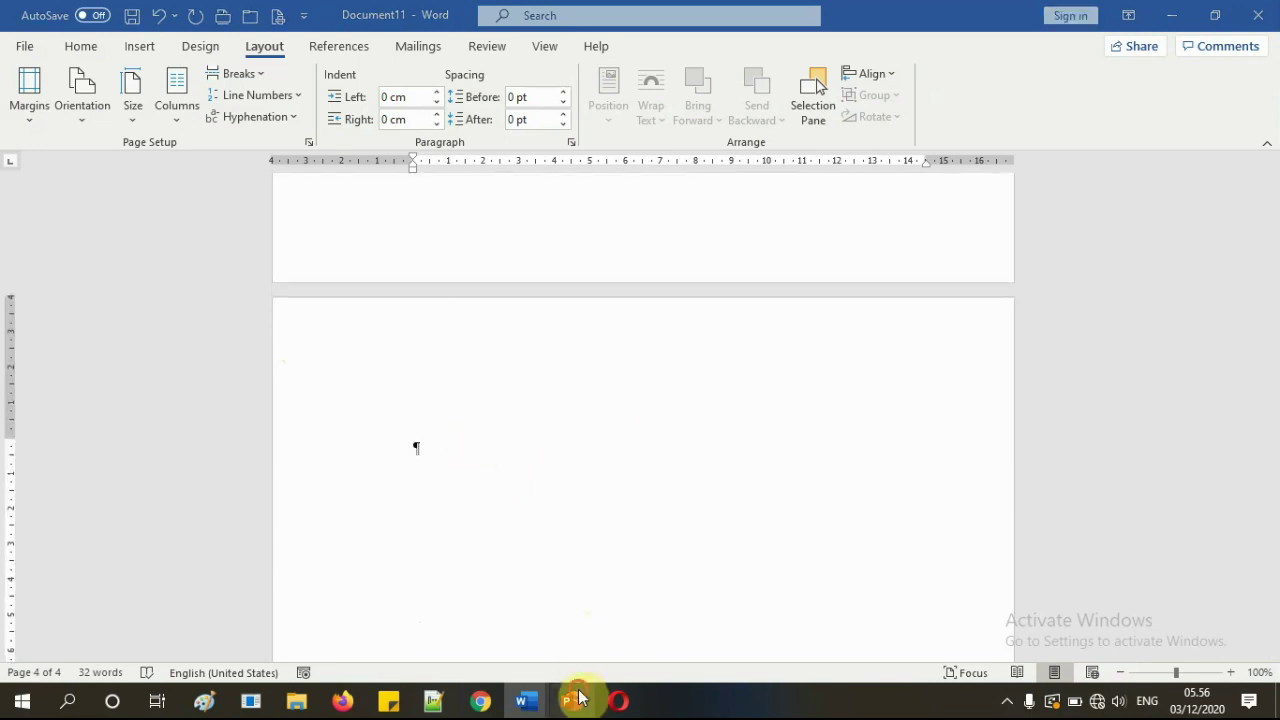
# - Switch to PowerPoint to check slide 7 for the break type after Kata Pengantar, and return to Document11 in Word
pyautogui.click(571, 701)
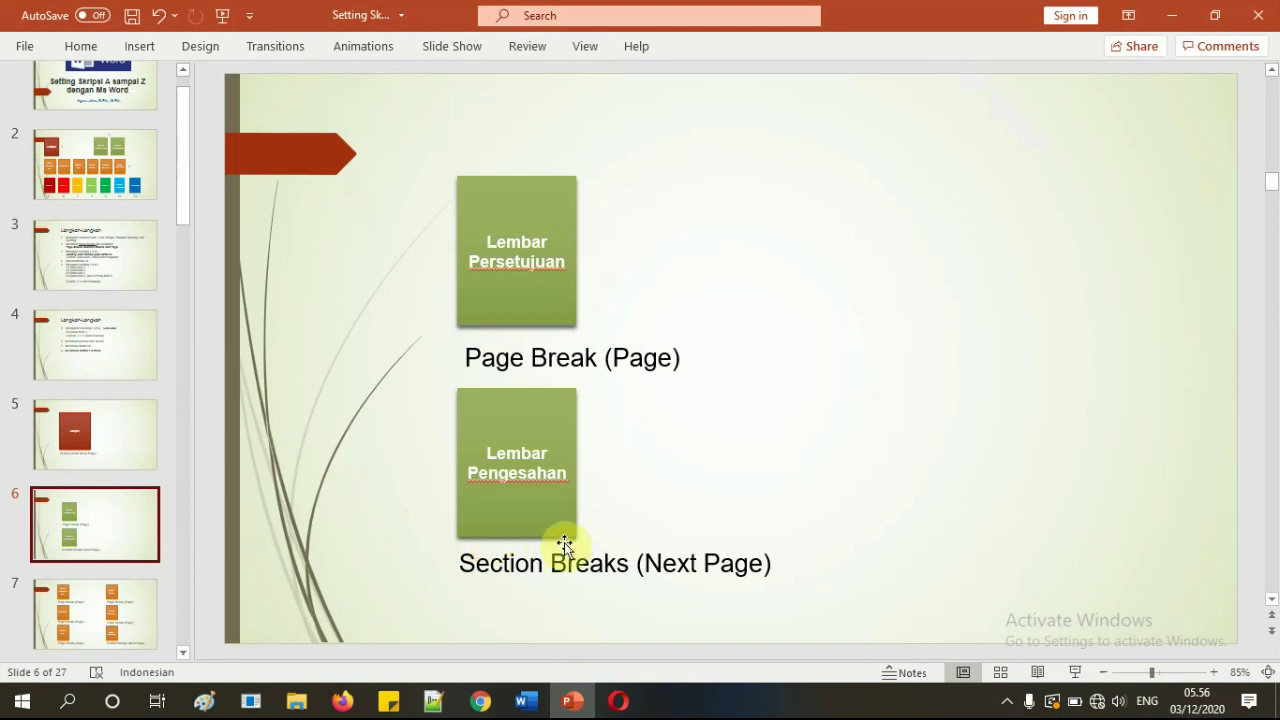
pyautogui.scroll(-1, 415, 519)
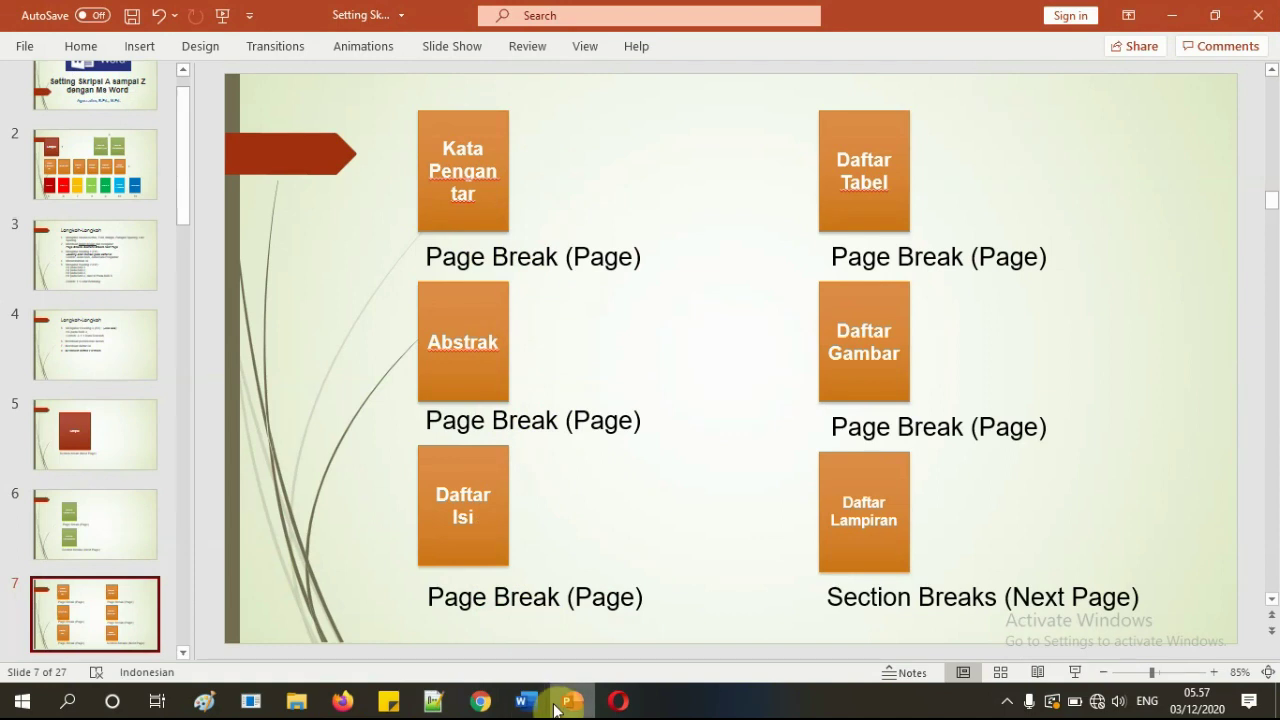
pyautogui.moveTo(537, 708)
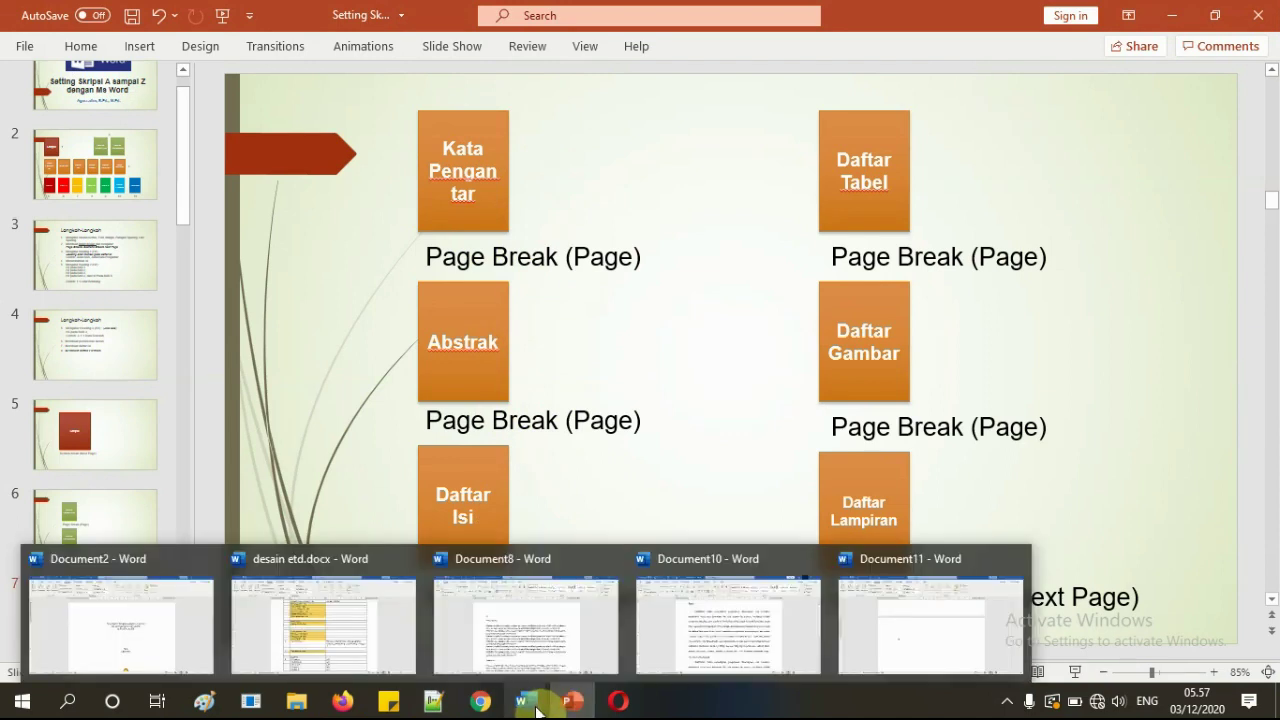
pyautogui.click(897, 640)
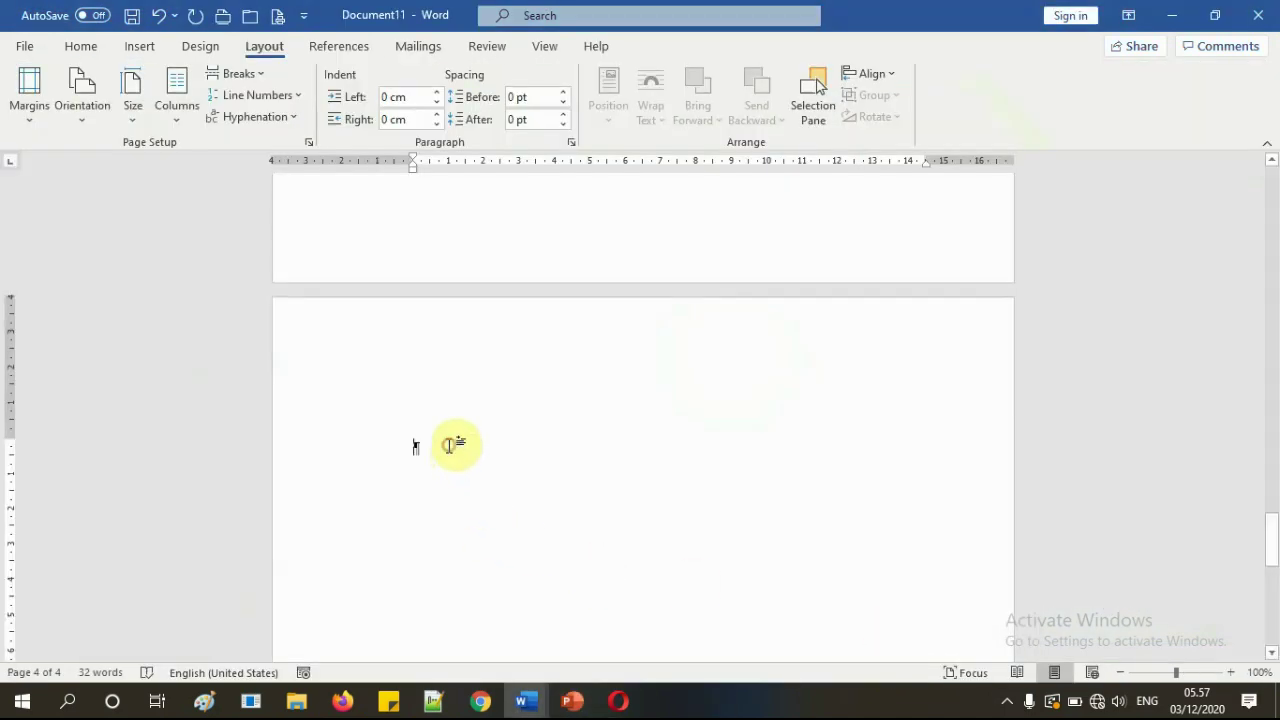
# - Enter the centered, bold heading KATA PENGANTAR on the new page and add an empty line below it
pyautogui.click(84, 46)
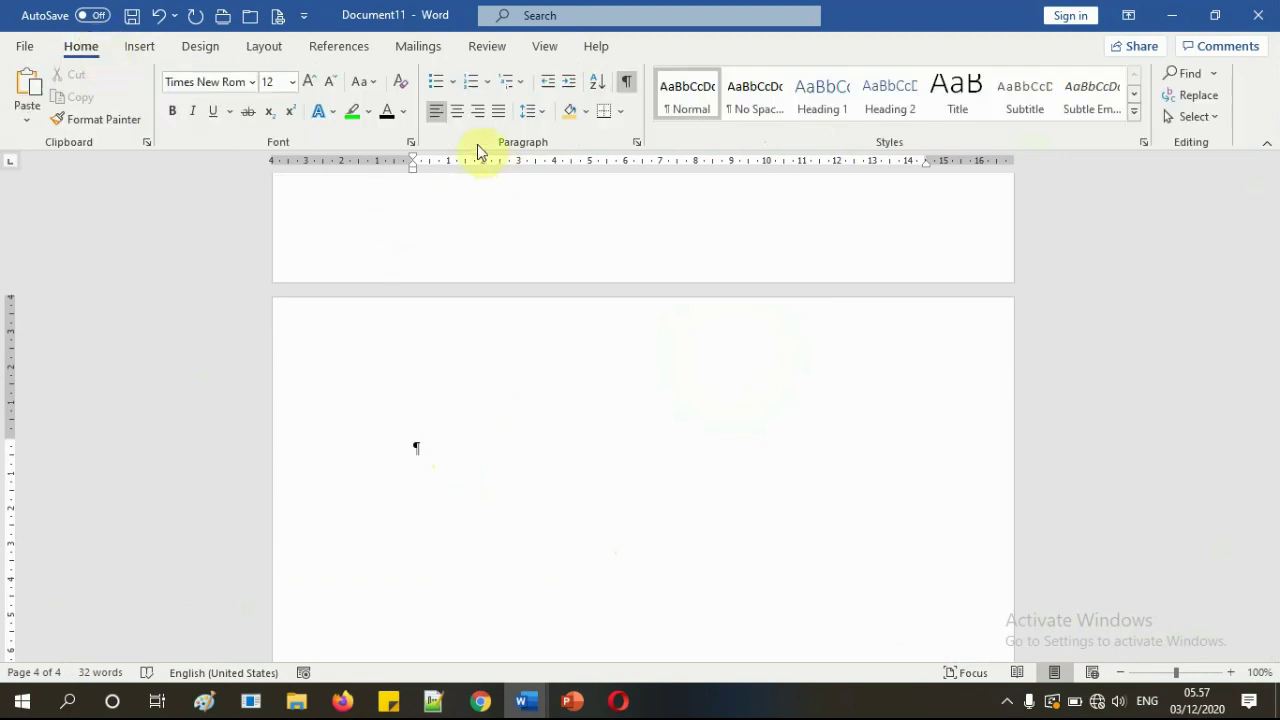
pyautogui.click(457, 111)
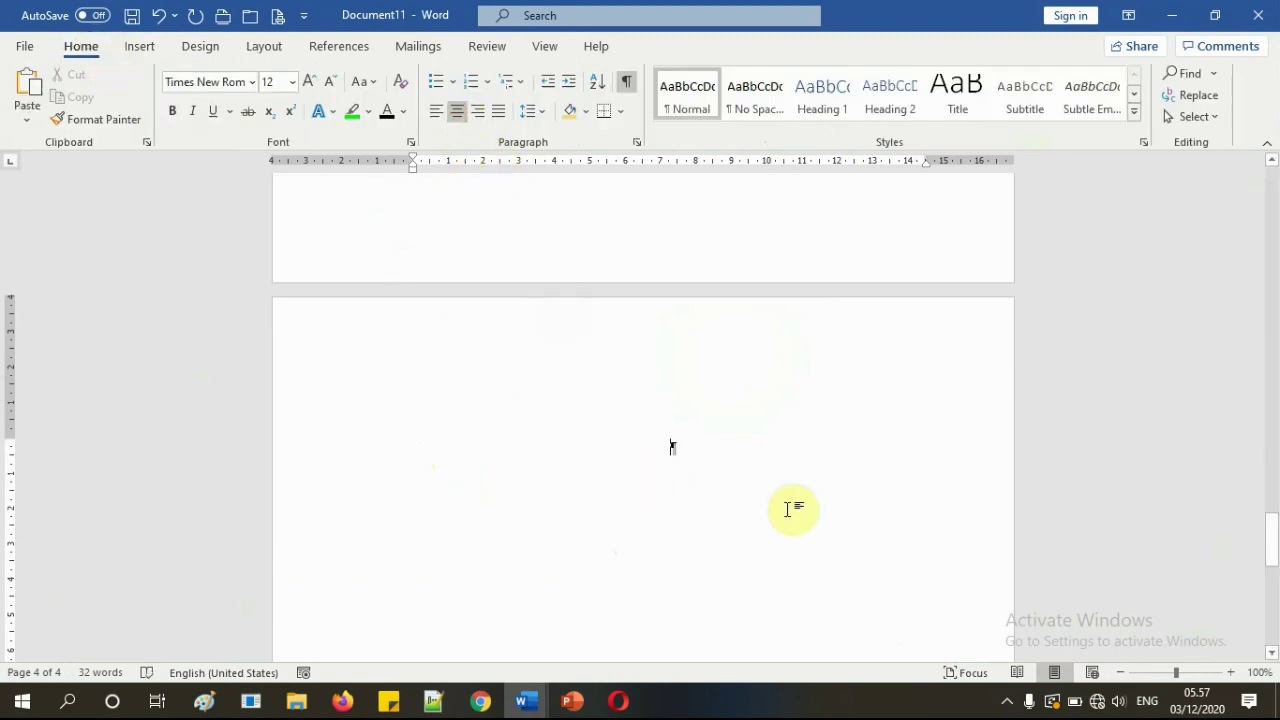
pyautogui.hotkey('ctrl', 'b')
pyautogui.write('KA')
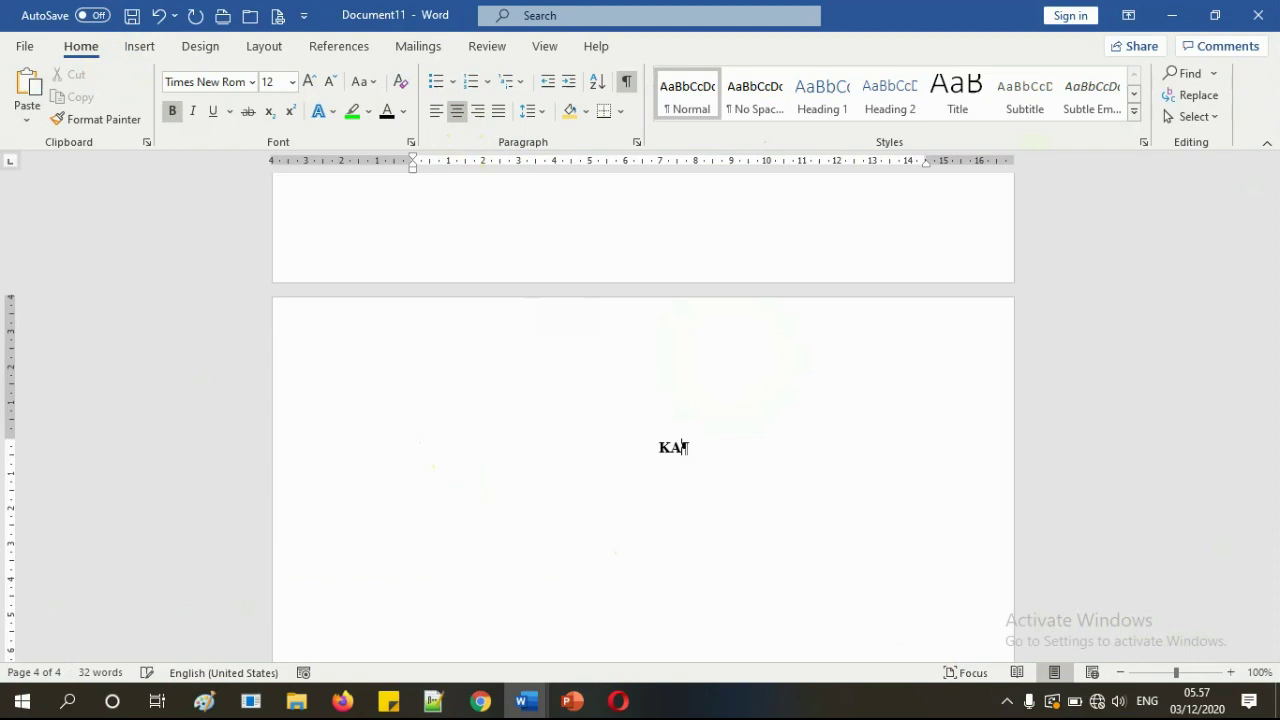
pyautogui.write('TA PENGAN')
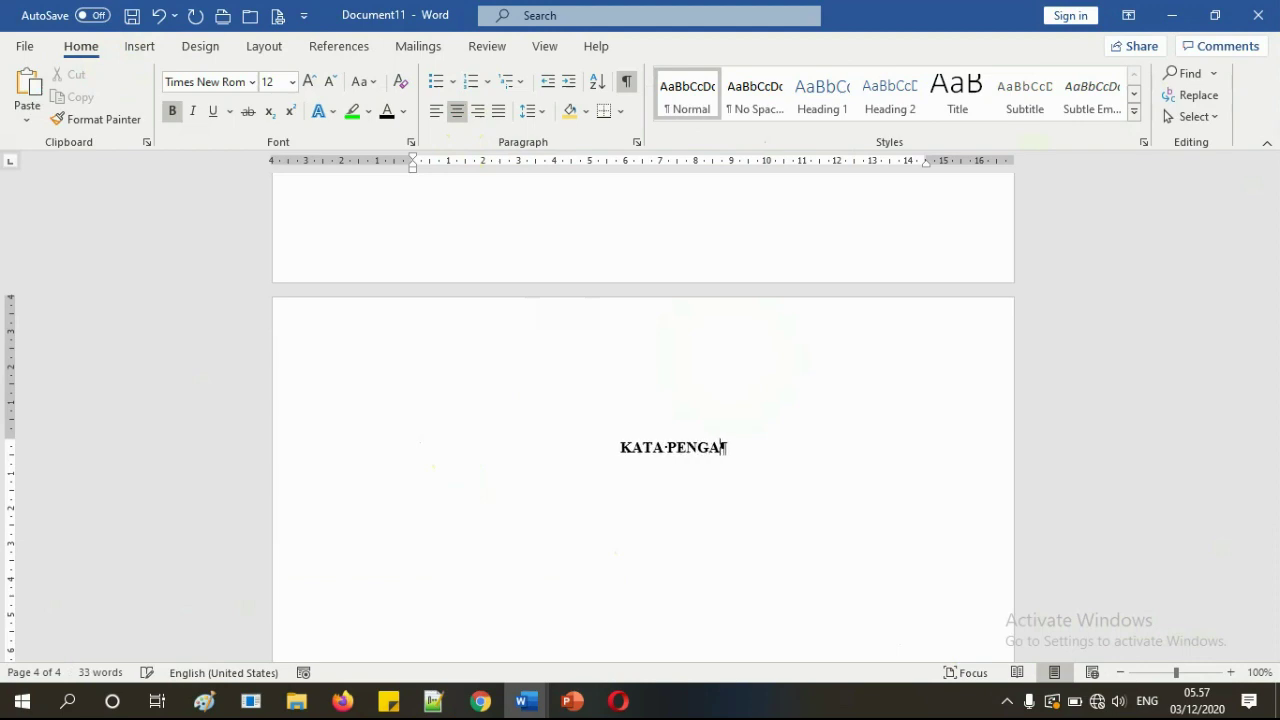
pyautogui.write('TAR')
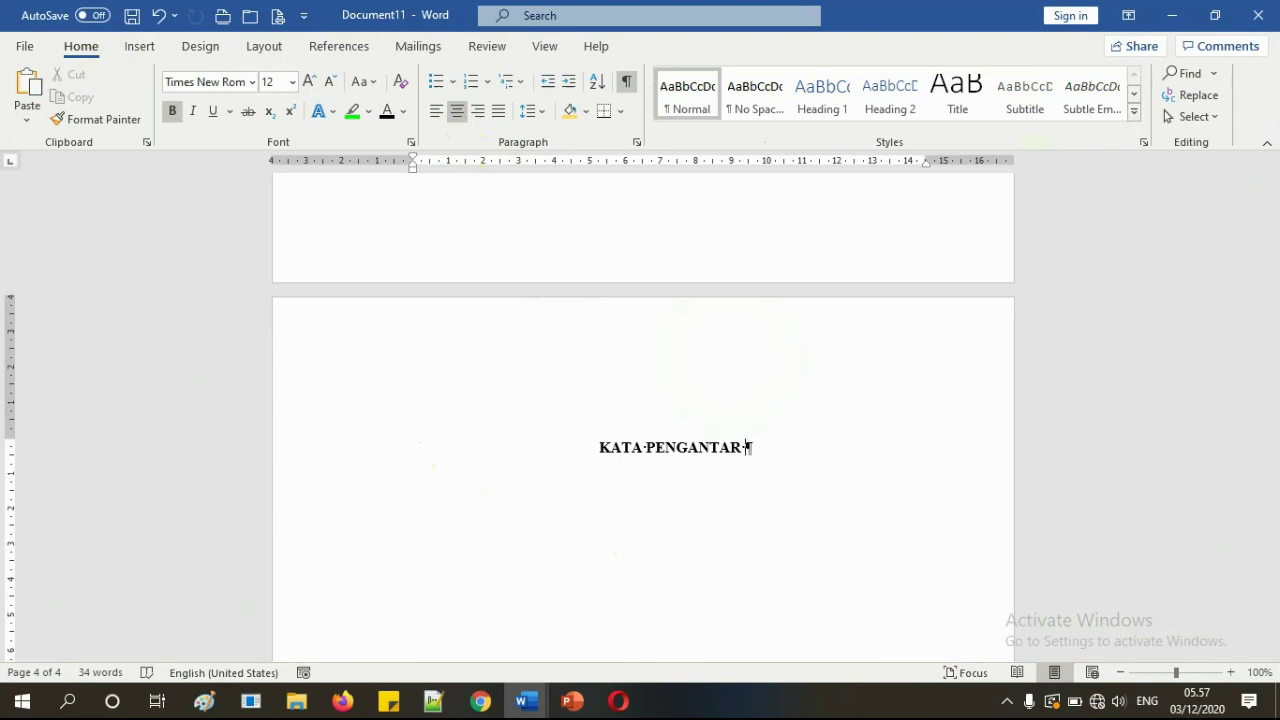
pyautogui.click(787, 509)
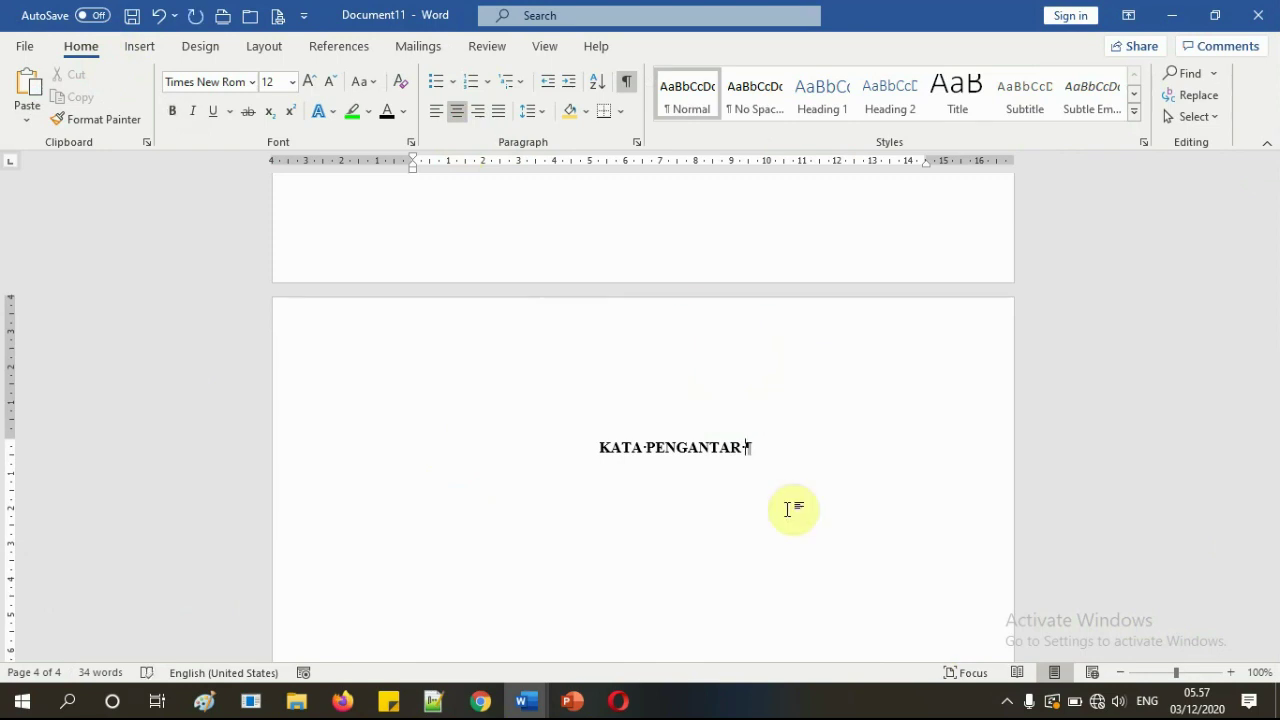
pyautogui.press('Return')
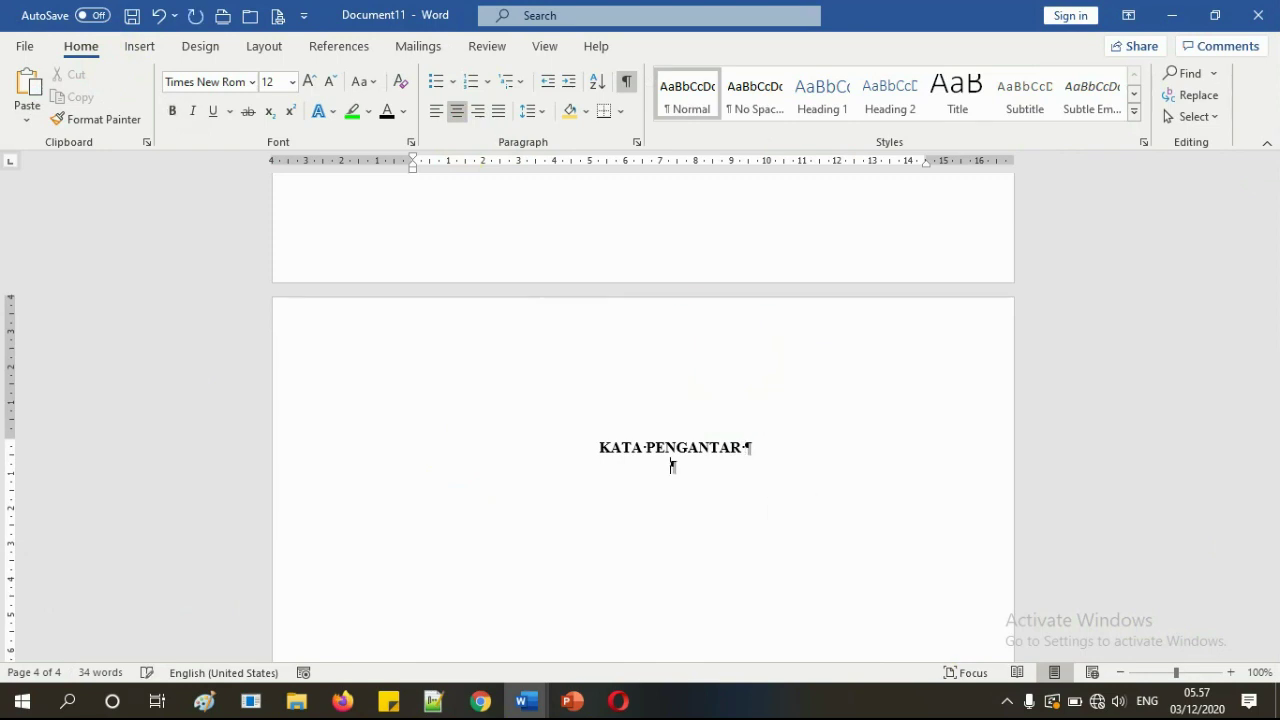
# - Add empty lines below the KATA PENGANTAR heading and left-align the line that follows them
pyautogui.press('Return')
pyautogui.press('Return')
pyautogui.click(437, 111)
pyautogui.click(676, 506)
# - Enter the lines Mulai and Akhir under KATA PENGANTAR, with three empty lines between them and one empty line after Akhir
pyautogui.write('MULAI')
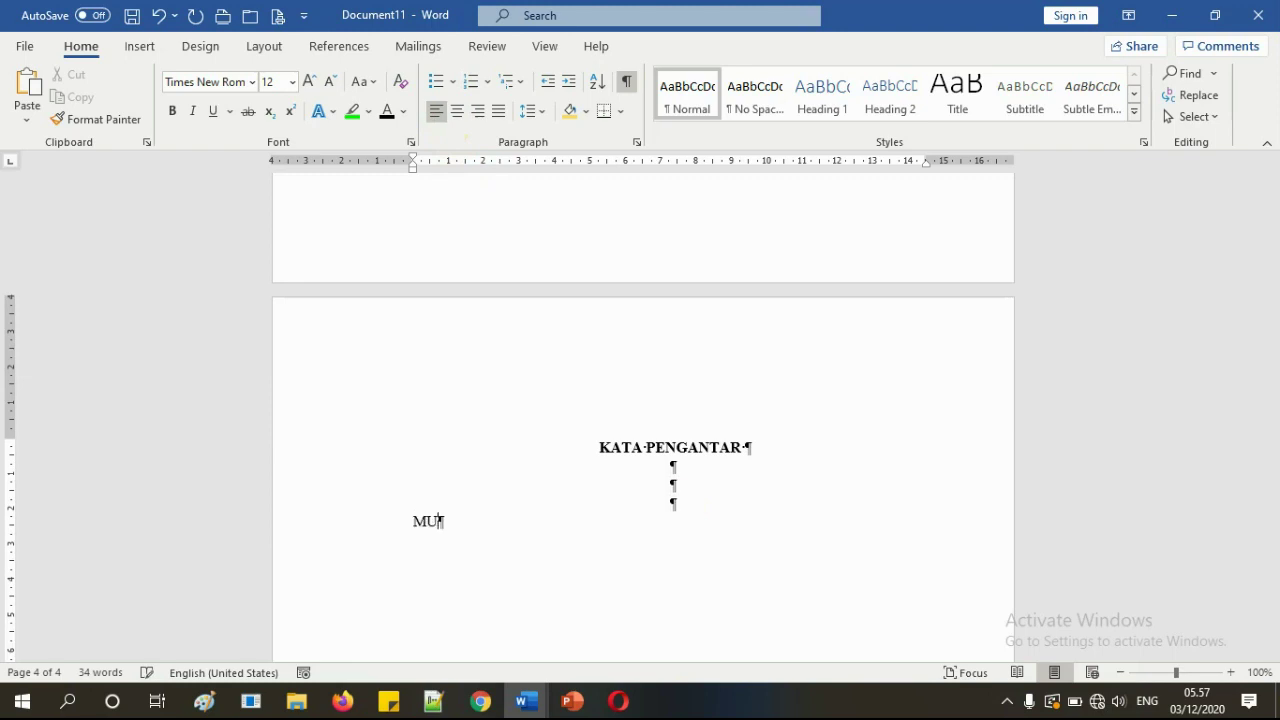
pyautogui.press('BackSpace')
pyautogui.press('BackSpace')
pyautogui.press('BackSpace')
pyautogui.press('BackSpace')
pyautogui.press('BackSpace')
pyautogui.write('m')
pyautogui.write('ulai ')
pyautogui.write('khir')
pyautogui.press('Return')
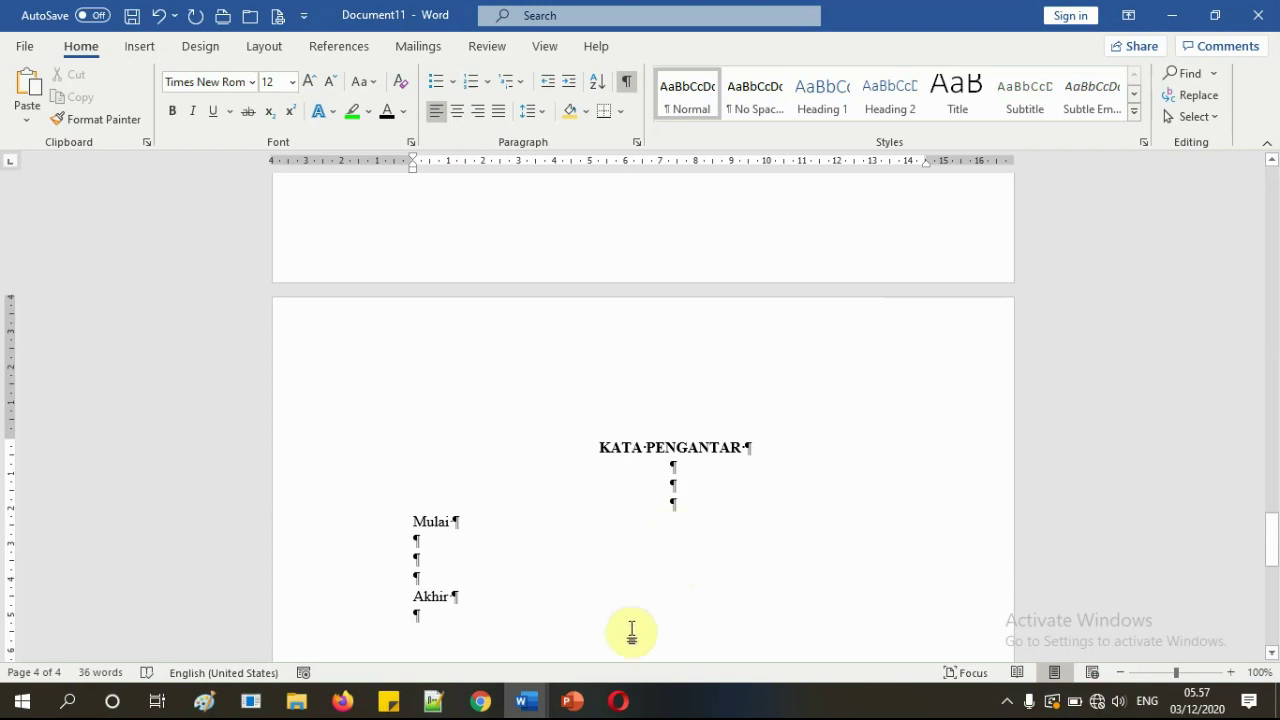
# - Switch to PowerPoint to review the break types on slide 7 and the sample page slides, and return to Document11 in Word
pyautogui.moveTo(583, 700)
pyautogui.click(570, 630)
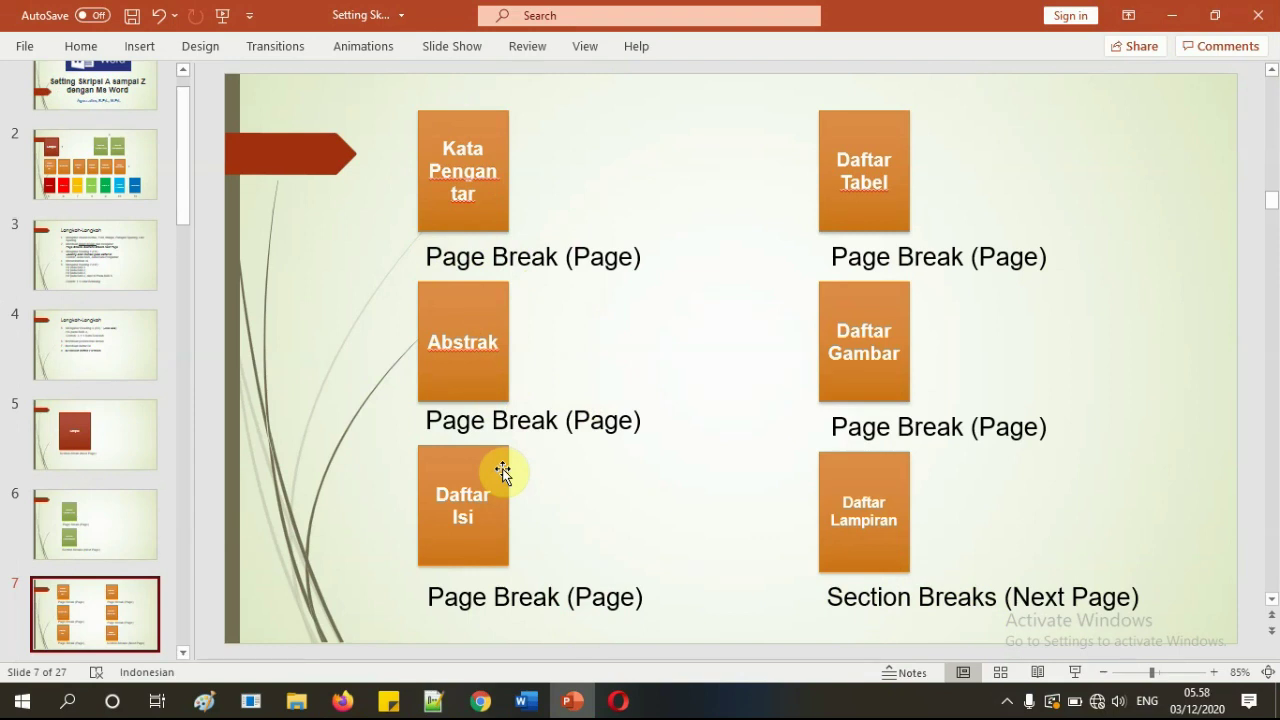
pyautogui.scroll(-5, 115, 560)
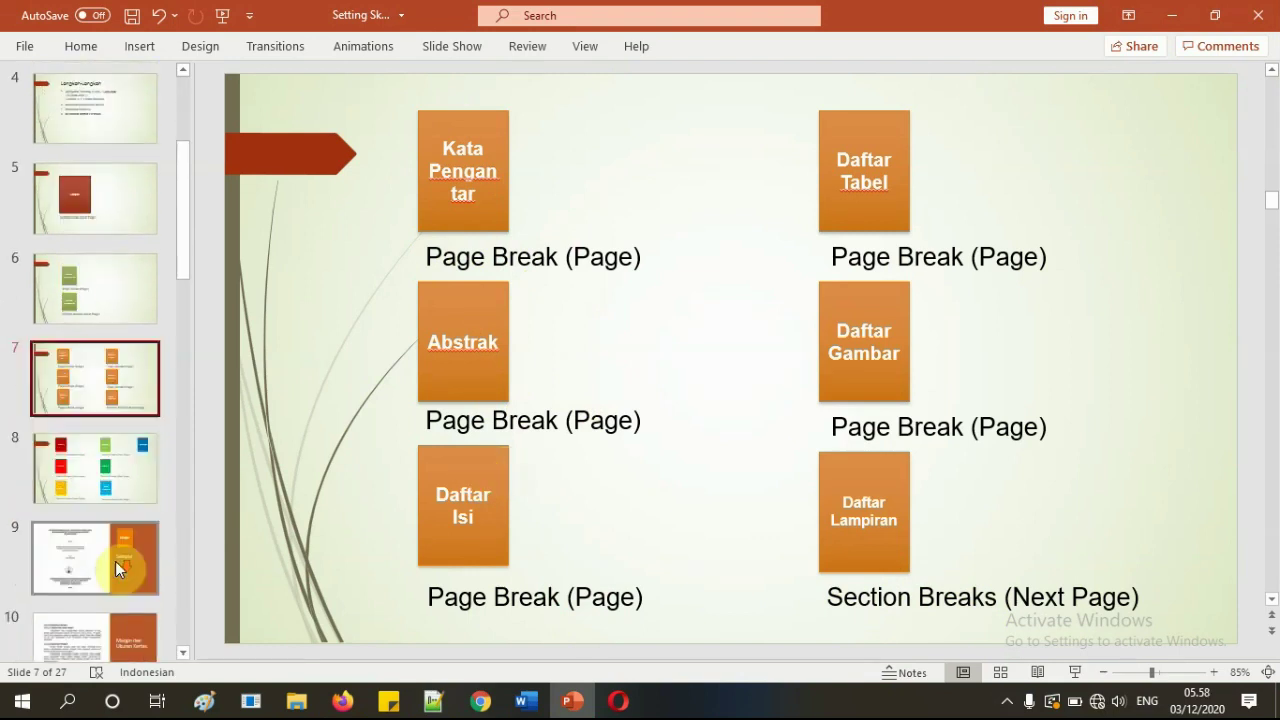
pyautogui.click(92, 515)
pyautogui.scroll(-5, 93, 513)
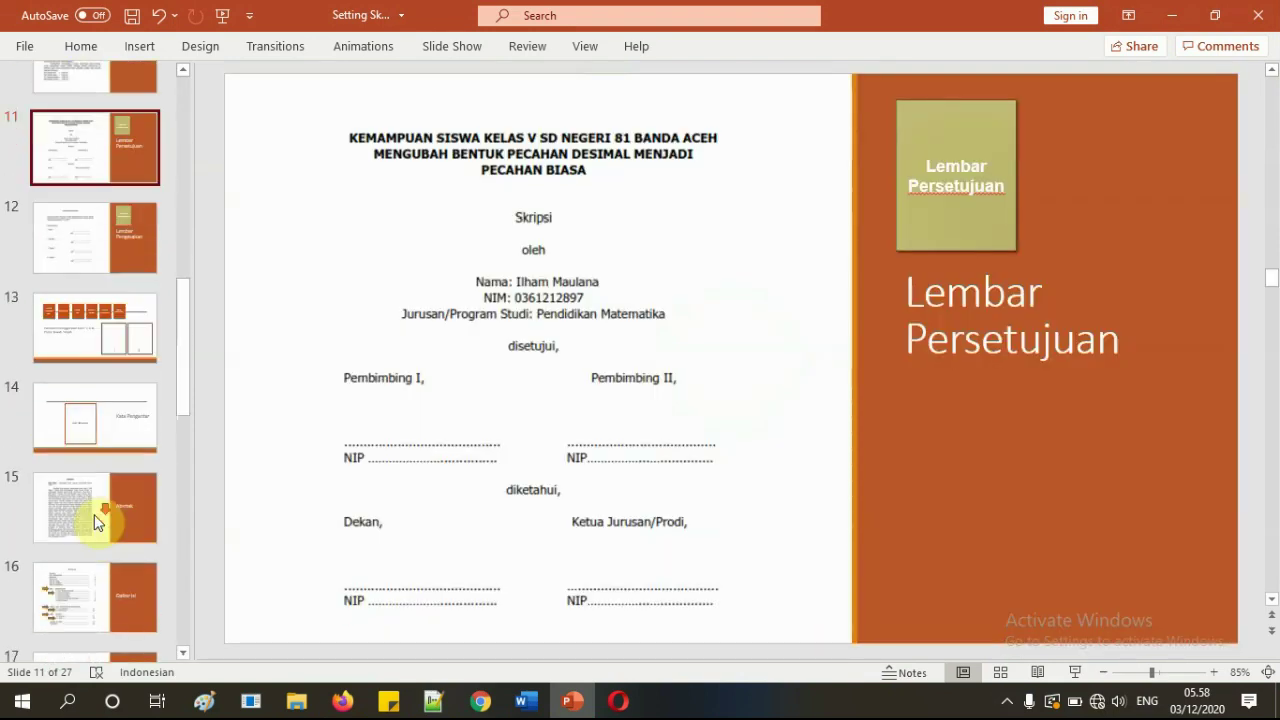
pyautogui.click(90, 495)
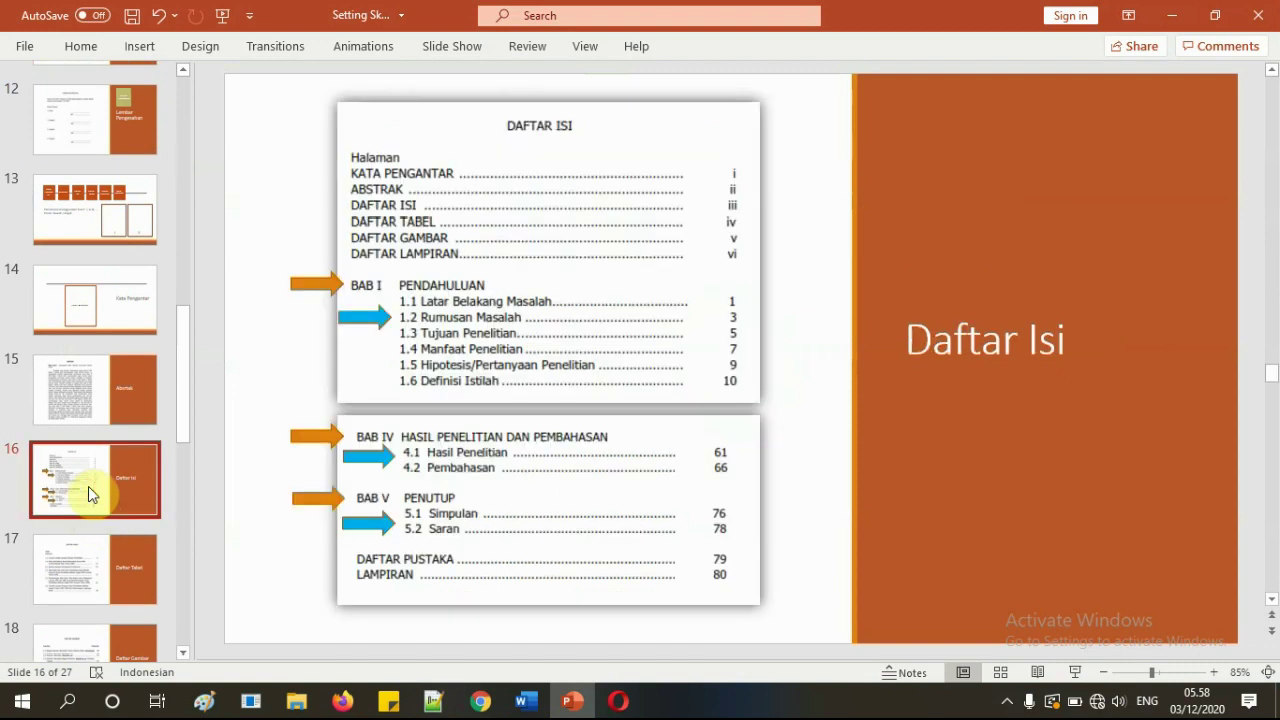
pyautogui.scroll(9, 88, 486)
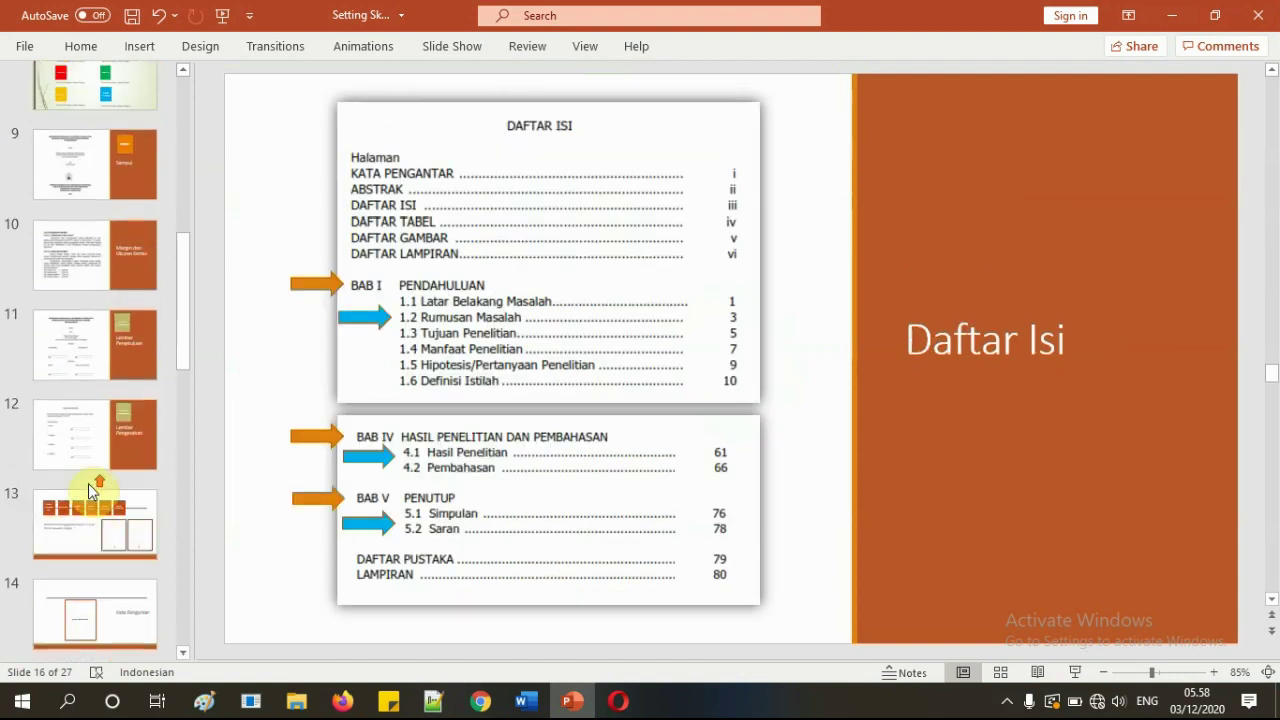
pyautogui.click(95, 572)
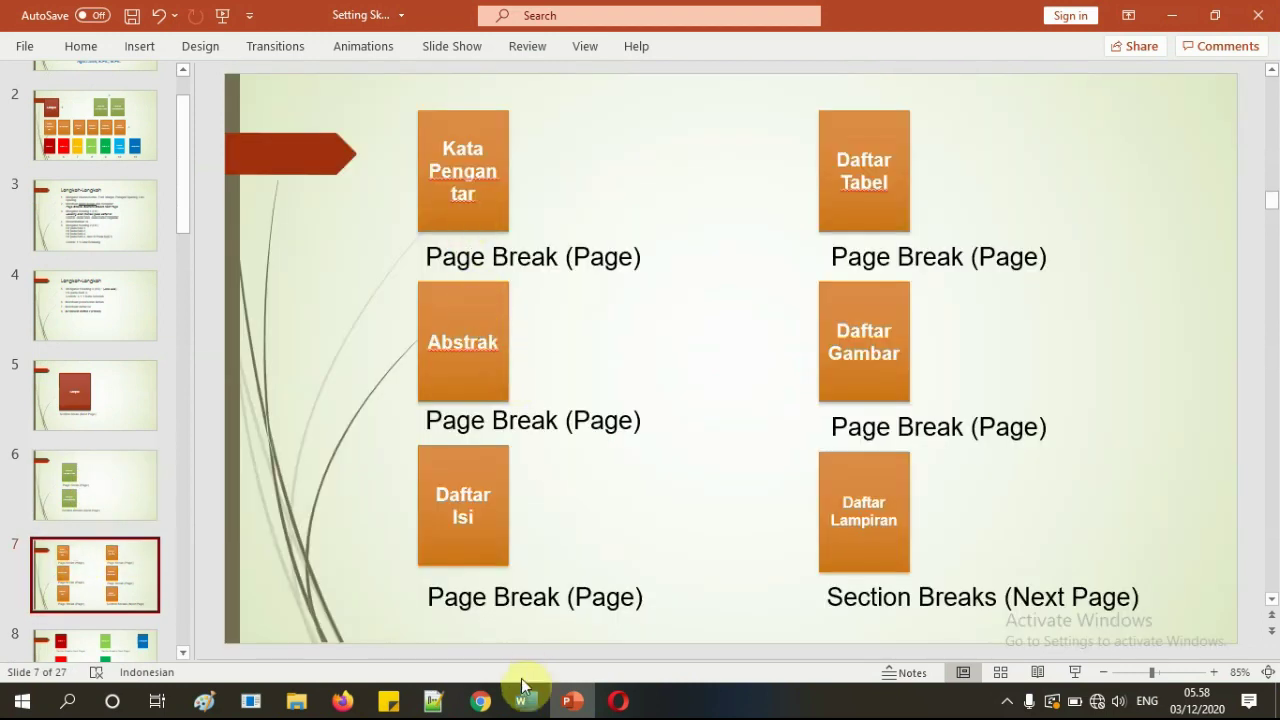
pyautogui.moveTo(526, 703)
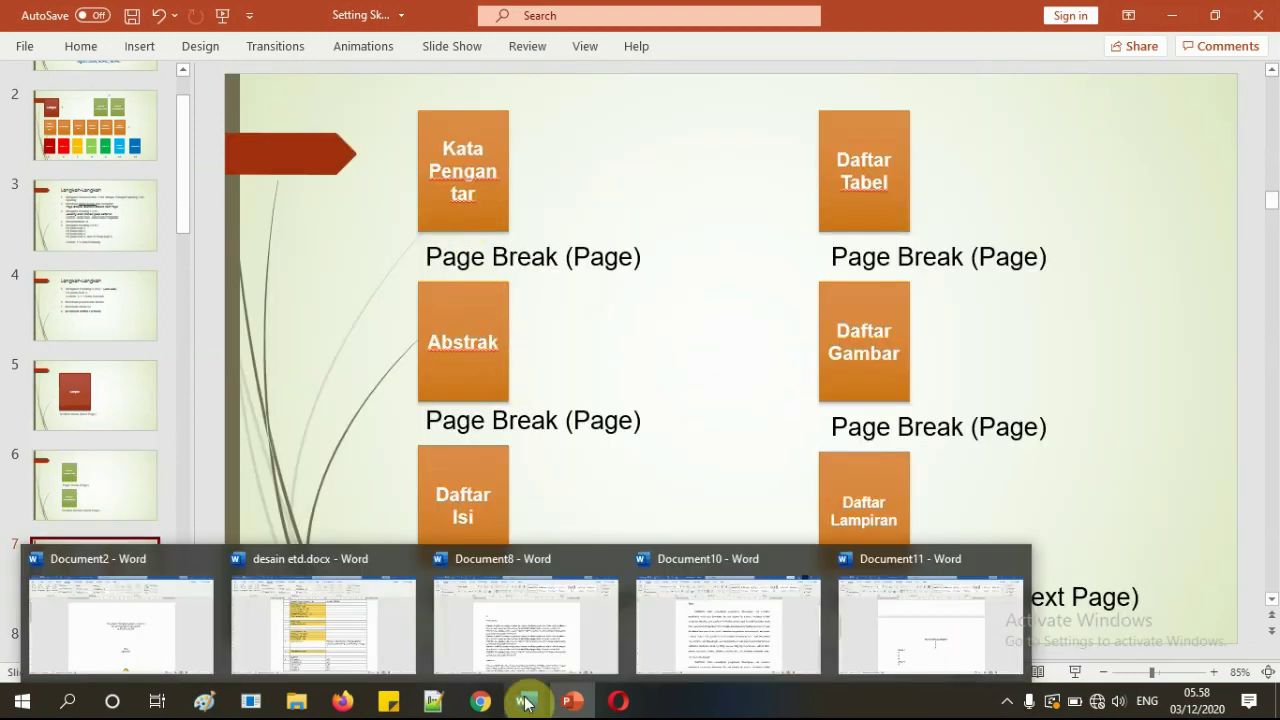
pyautogui.click(913, 611)
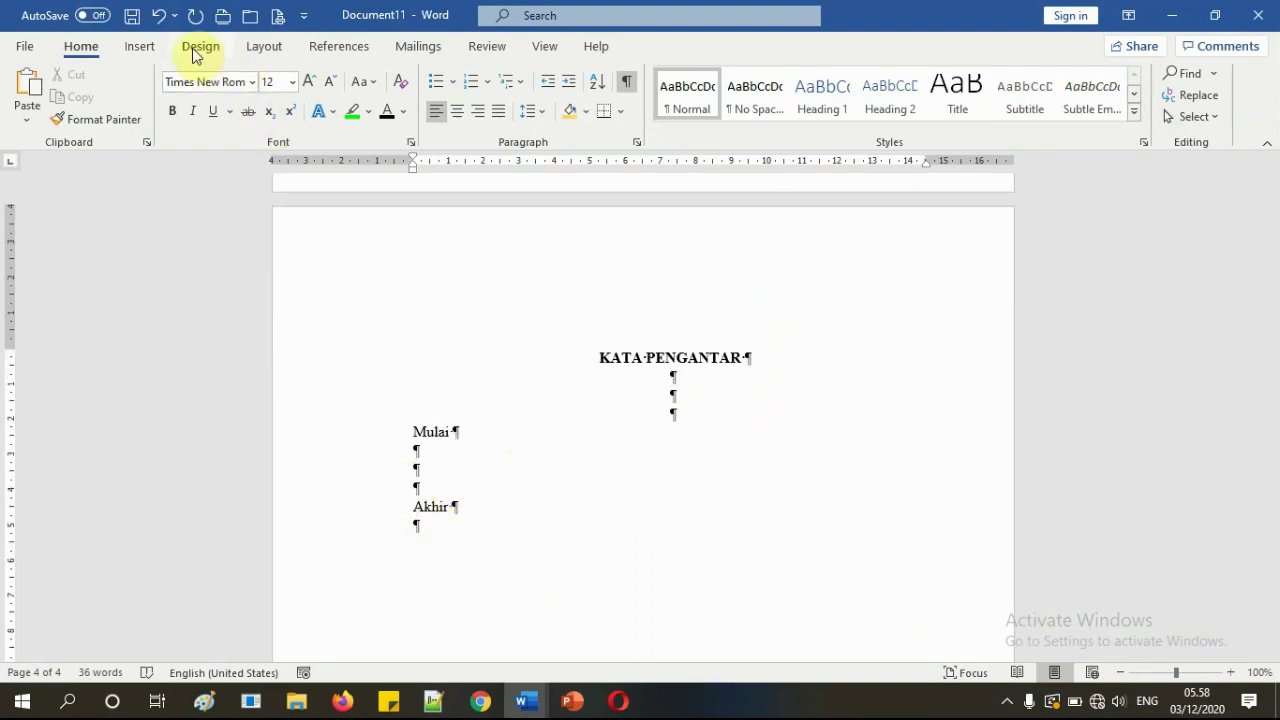
# - Insert a page break on the empty line below Akhir on the KATA PENGANTAR page and check its marker
pyautogui.click(266, 50)
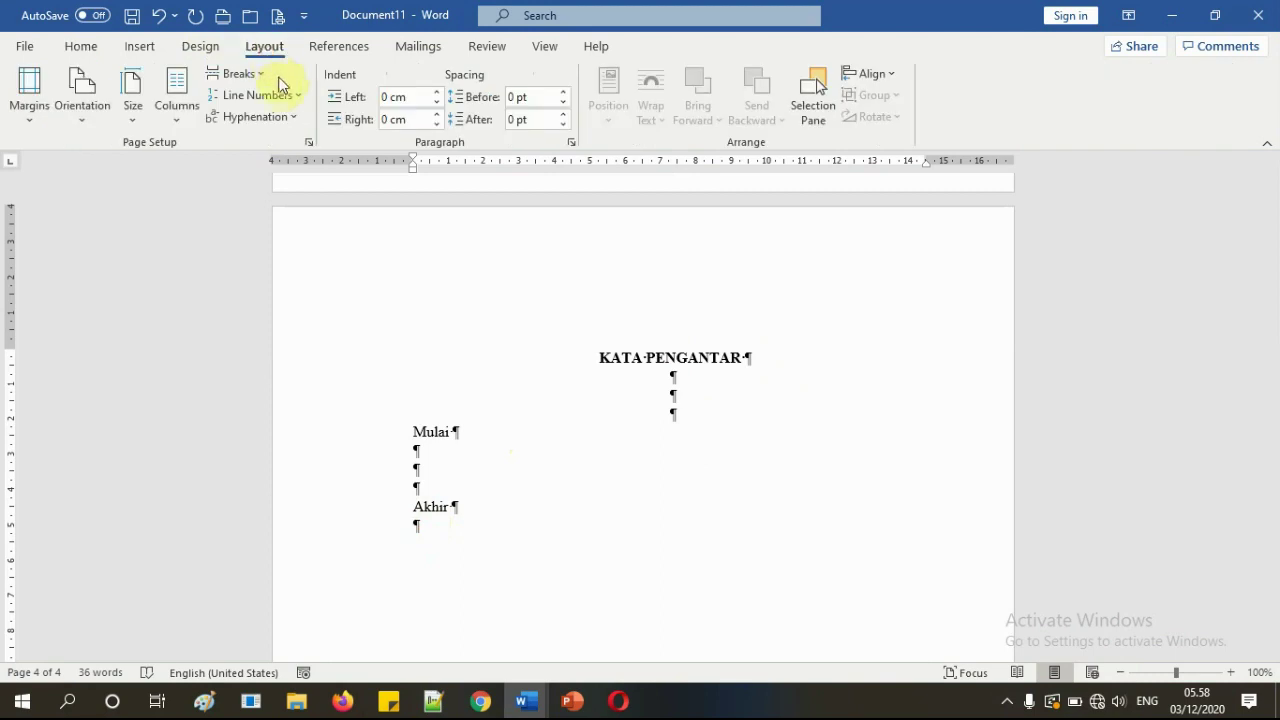
pyautogui.click(238, 74)
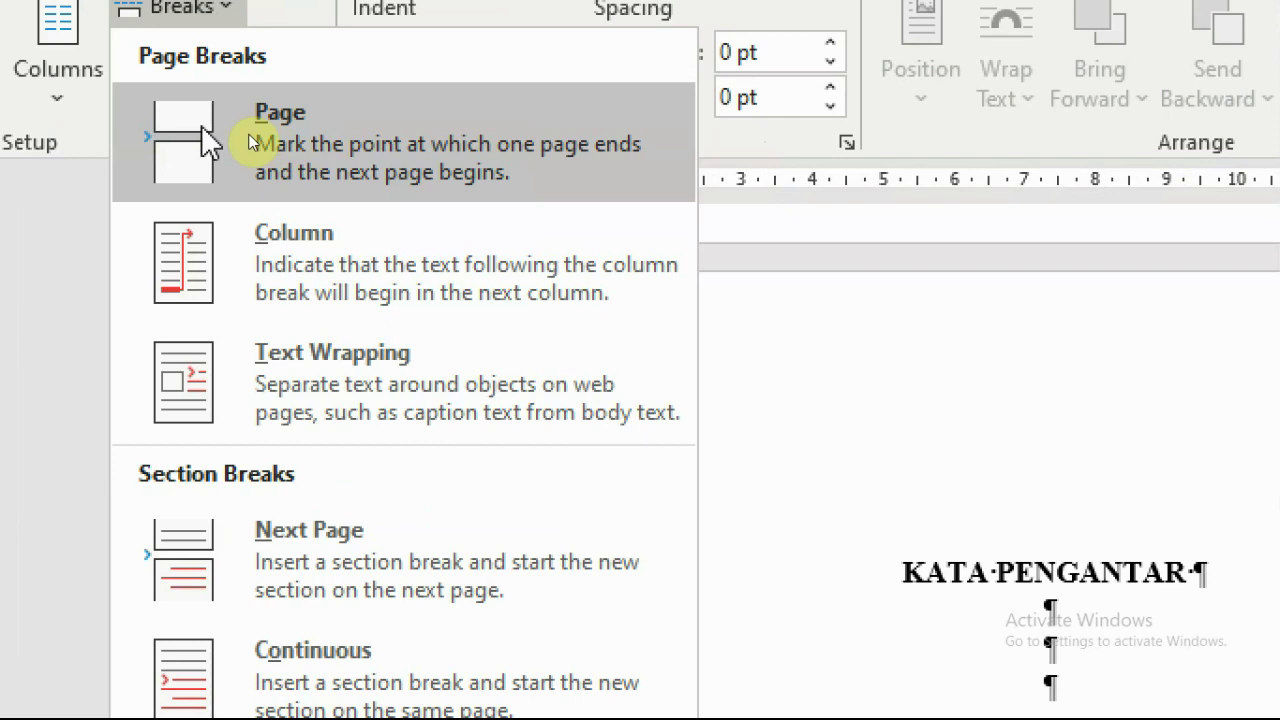
pyautogui.click(313, 137)
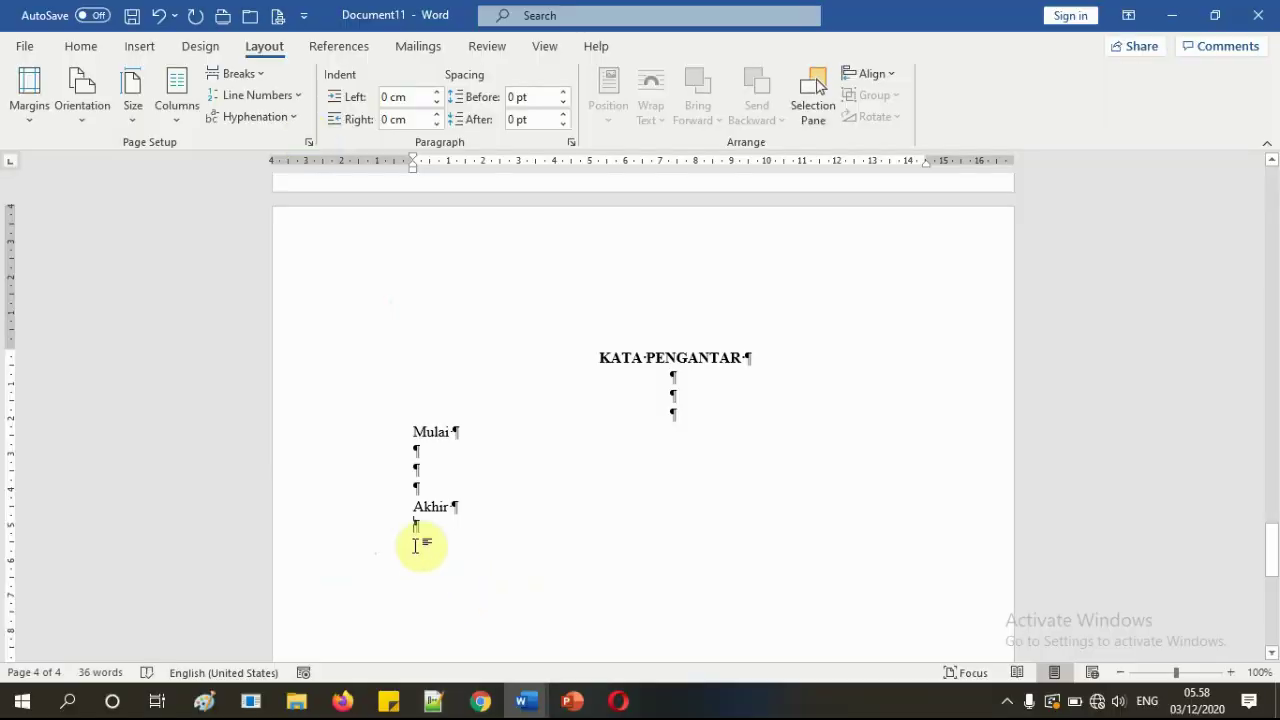
pyautogui.click(421, 527)
pyautogui.press('Return')
pyautogui.press('Return')
pyautogui.press('Return')
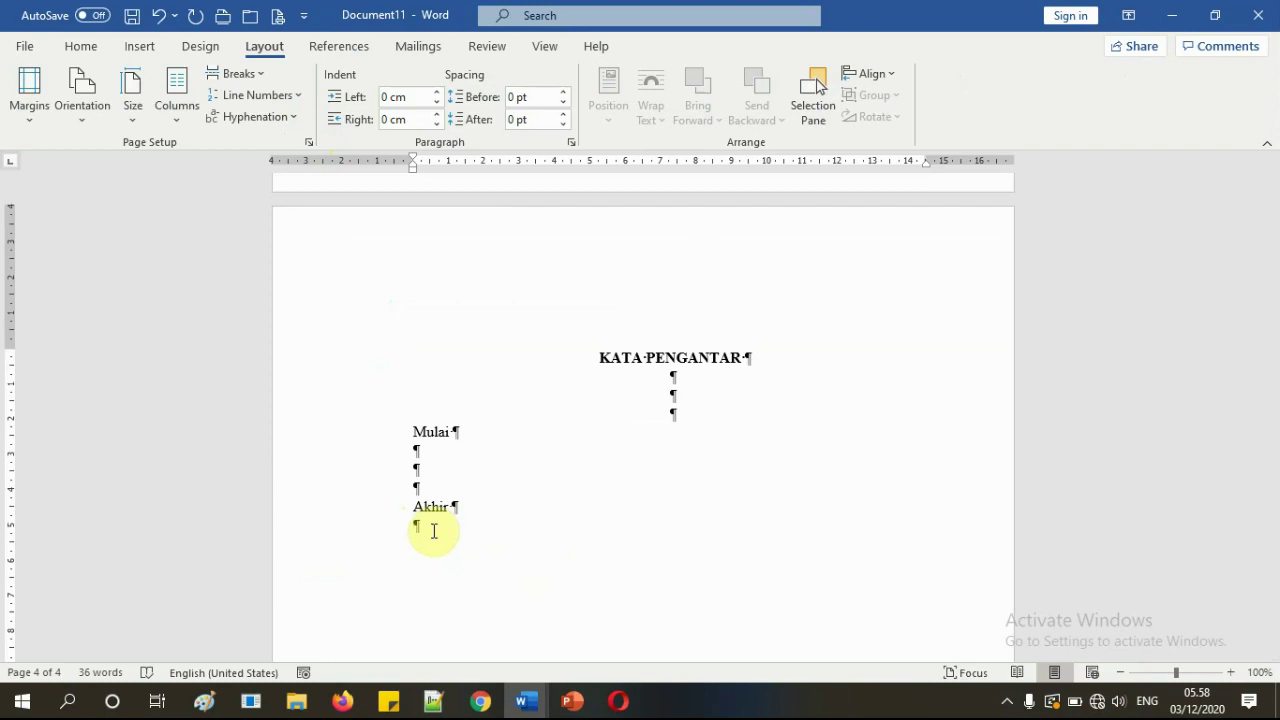
pyautogui.hotkey('ctrl', 'Return')
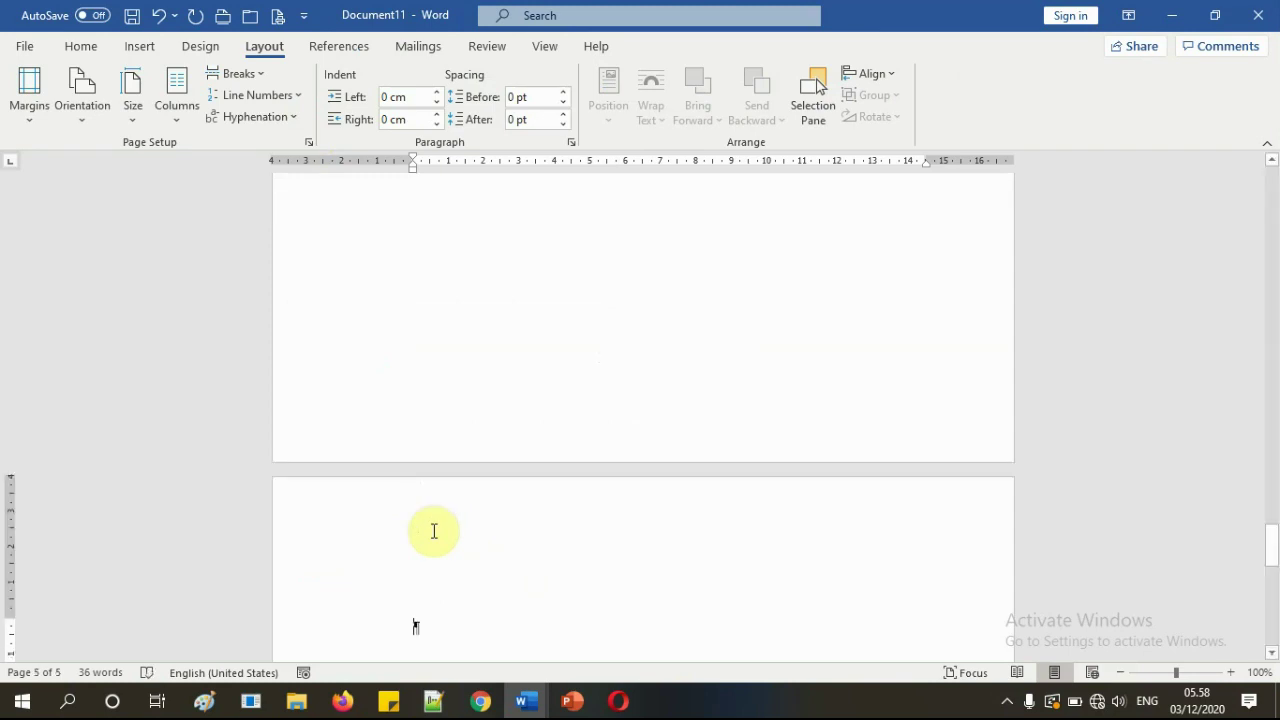
pyautogui.press('BackSpace')
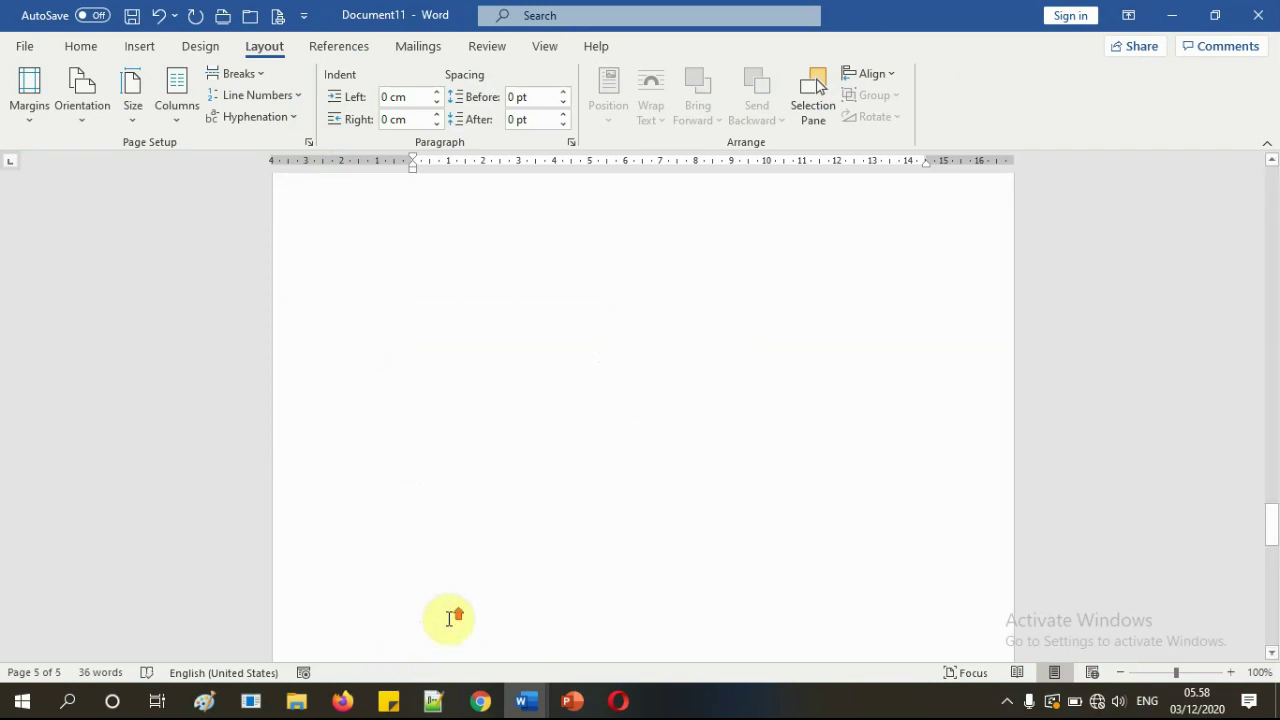
pyautogui.scroll(5, 452, 618)
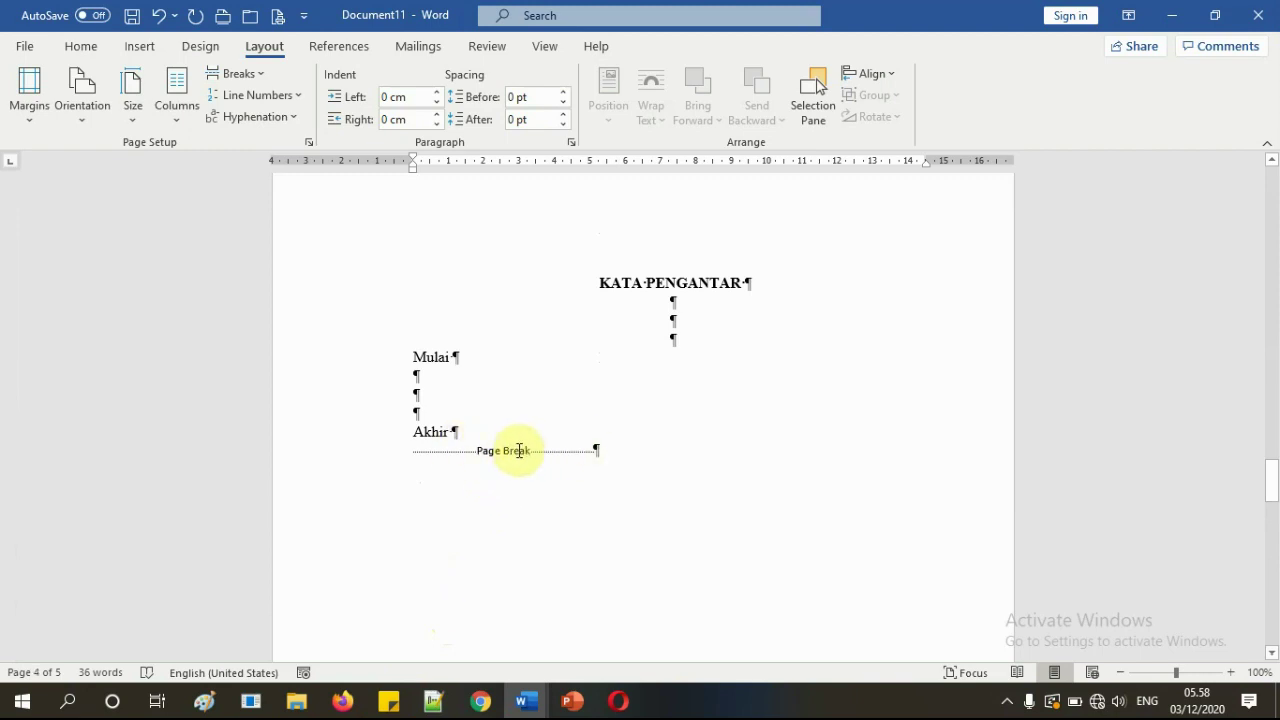
pyautogui.scroll(-5, 500, 506)
pyautogui.scroll(5, 500, 506)
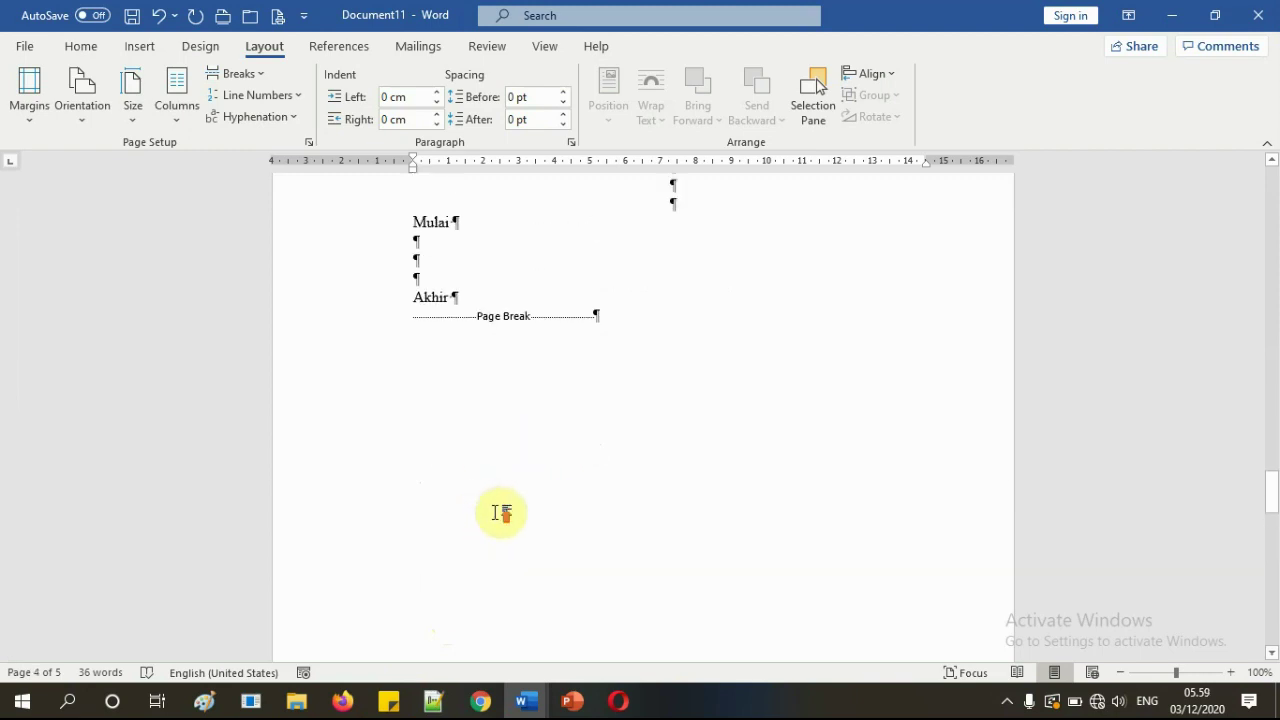
# - Delete the page break below Akhir, reinsert it, and place the cursor on the first line of the new page
pyautogui.click(413, 407)
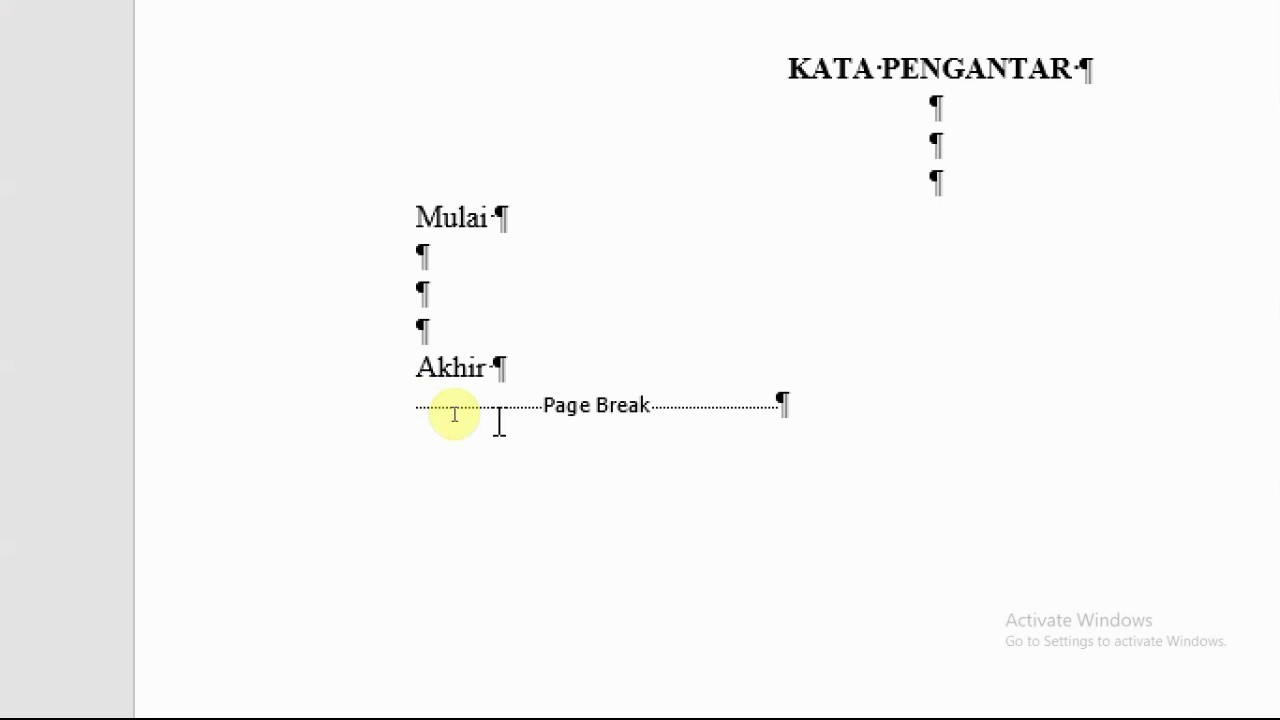
pyautogui.press('Delete')
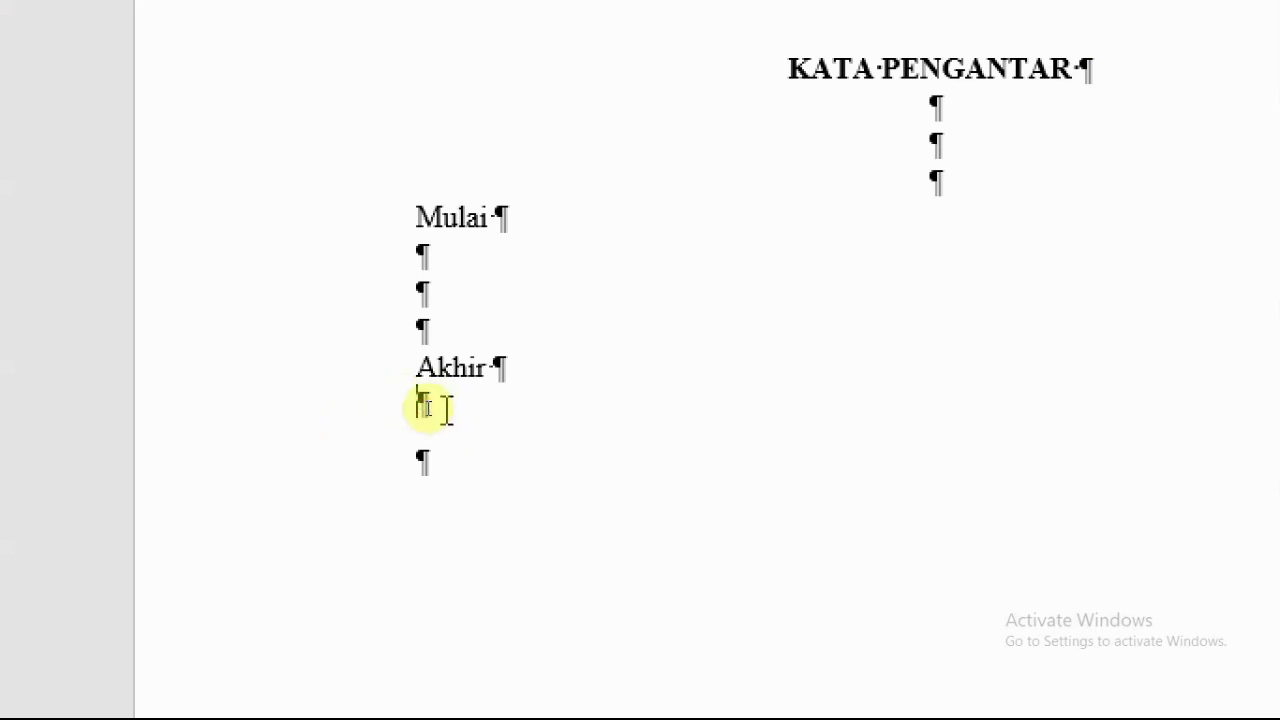
pyautogui.scroll(-5, 440, 408)
pyautogui.scroll(5, 465, 460)
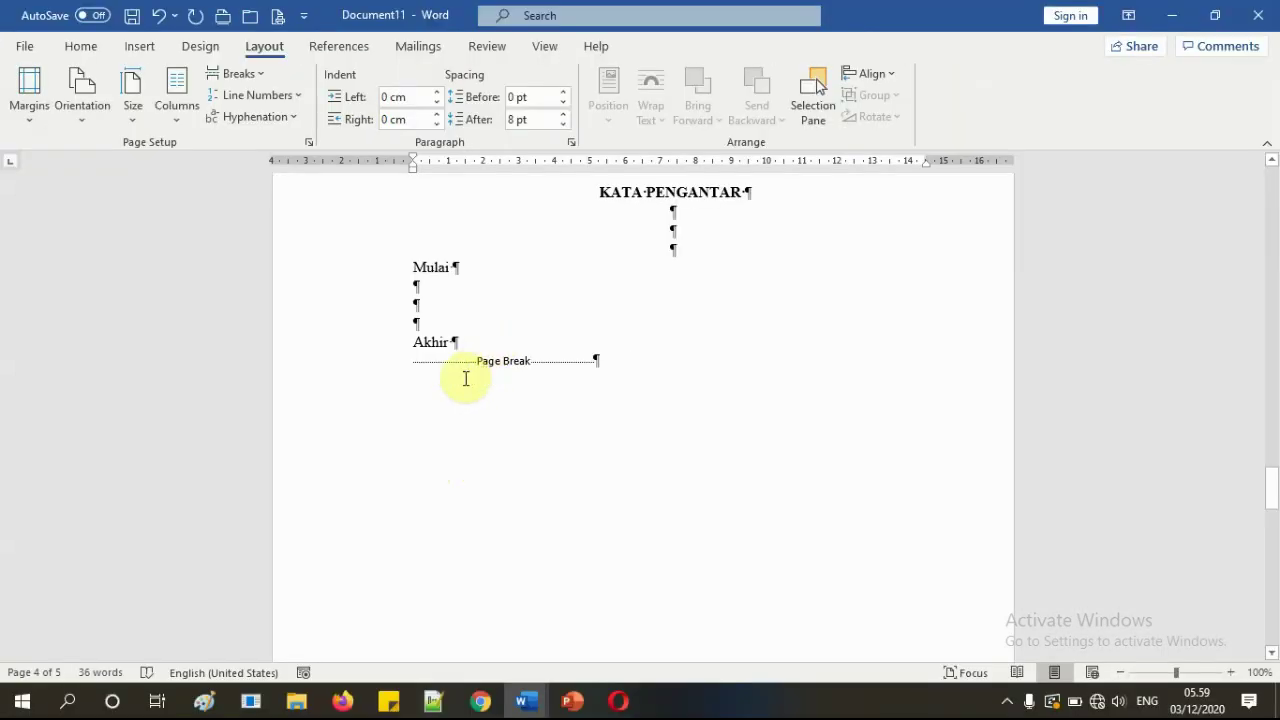
pyautogui.scroll(3, 510, 360)
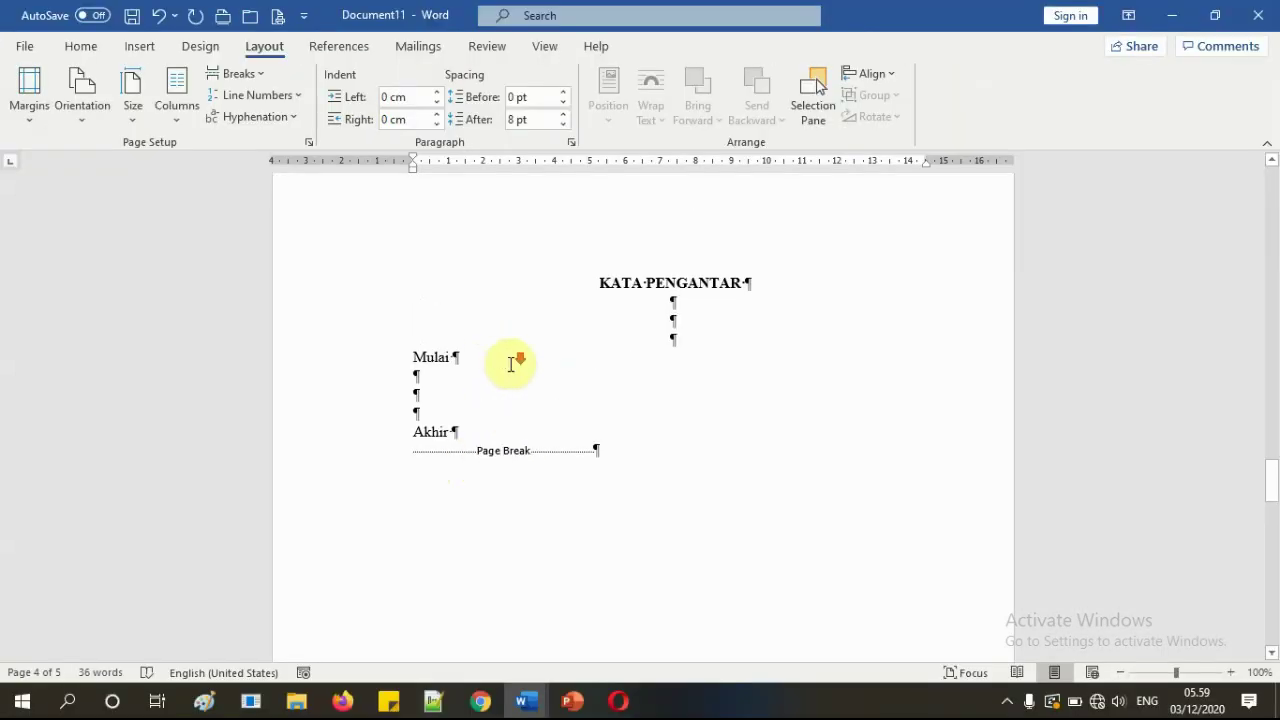
pyautogui.scroll(-3, 512, 366)
pyautogui.click(457, 449)
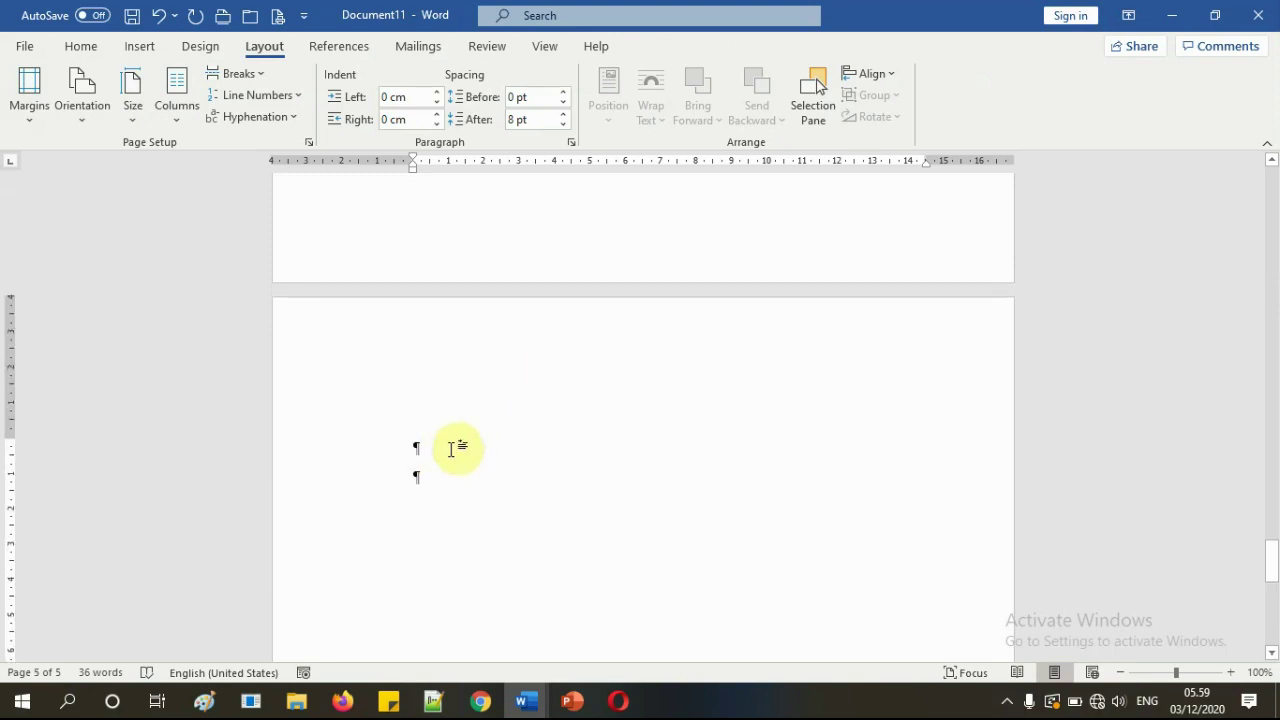
# - Check slide 7 in PowerPoint, return to Word, and enter the centered, bold heading ABSTRAK on the new page
pyautogui.click(572, 701)
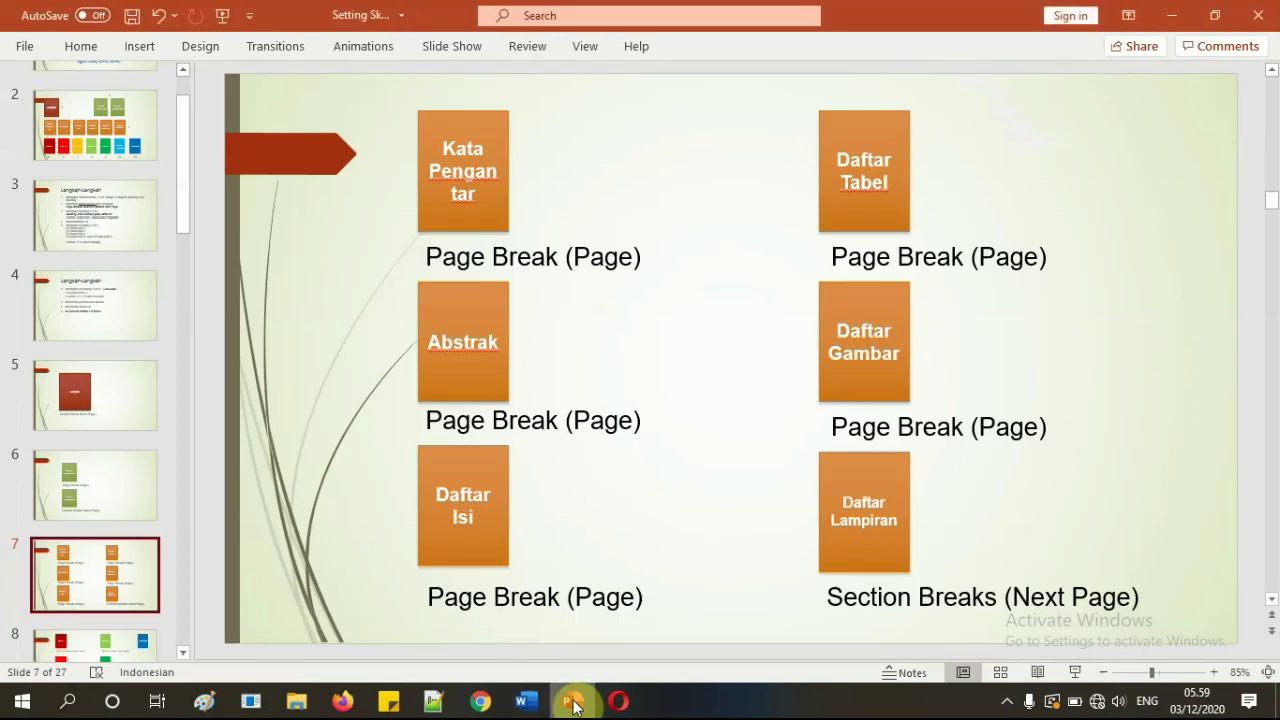
pyautogui.click(572, 701)
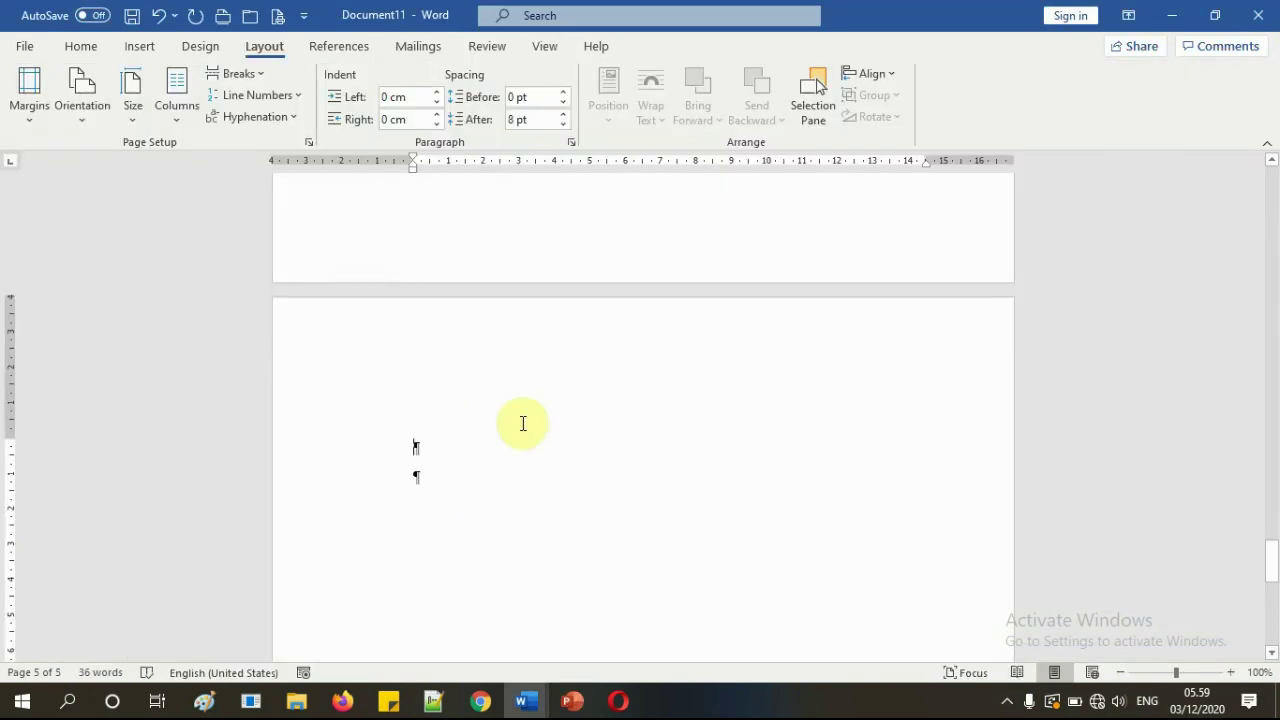
pyautogui.write('A')
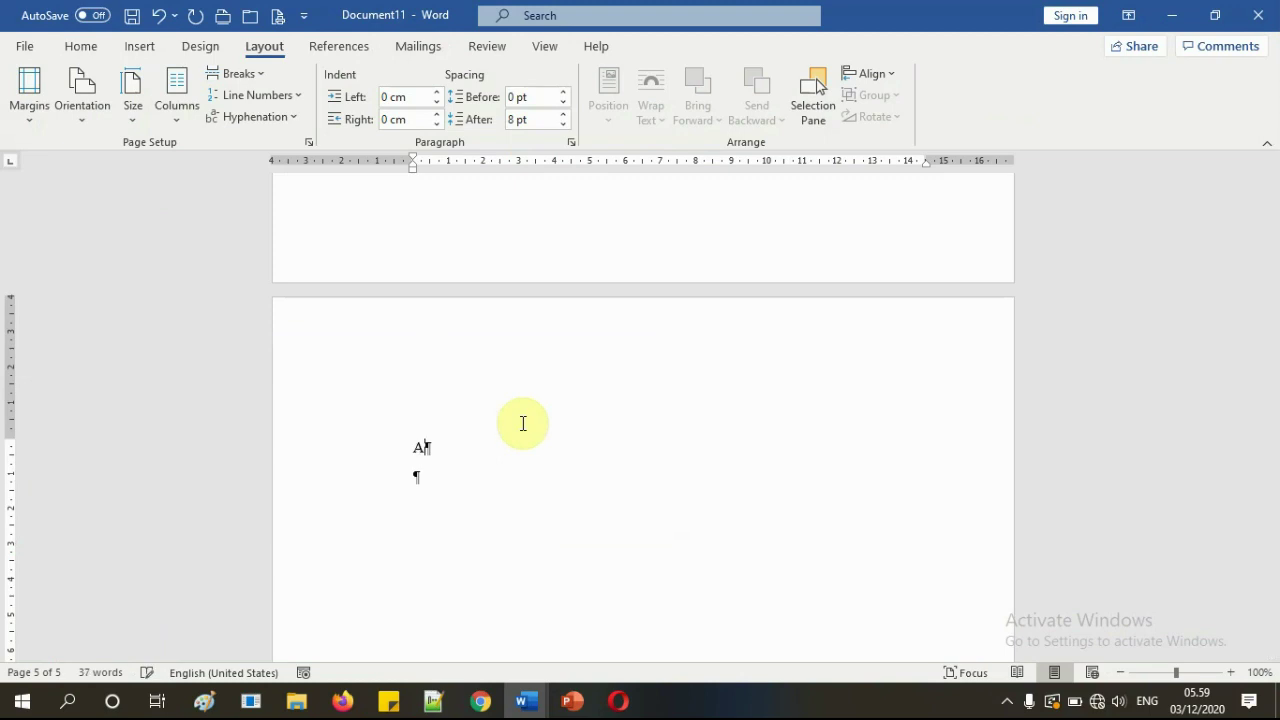
pyautogui.write('BSTRAK')
pyautogui.hotkey('ctrl', 'e')
pyautogui.hotkey('ctrl', 'b')
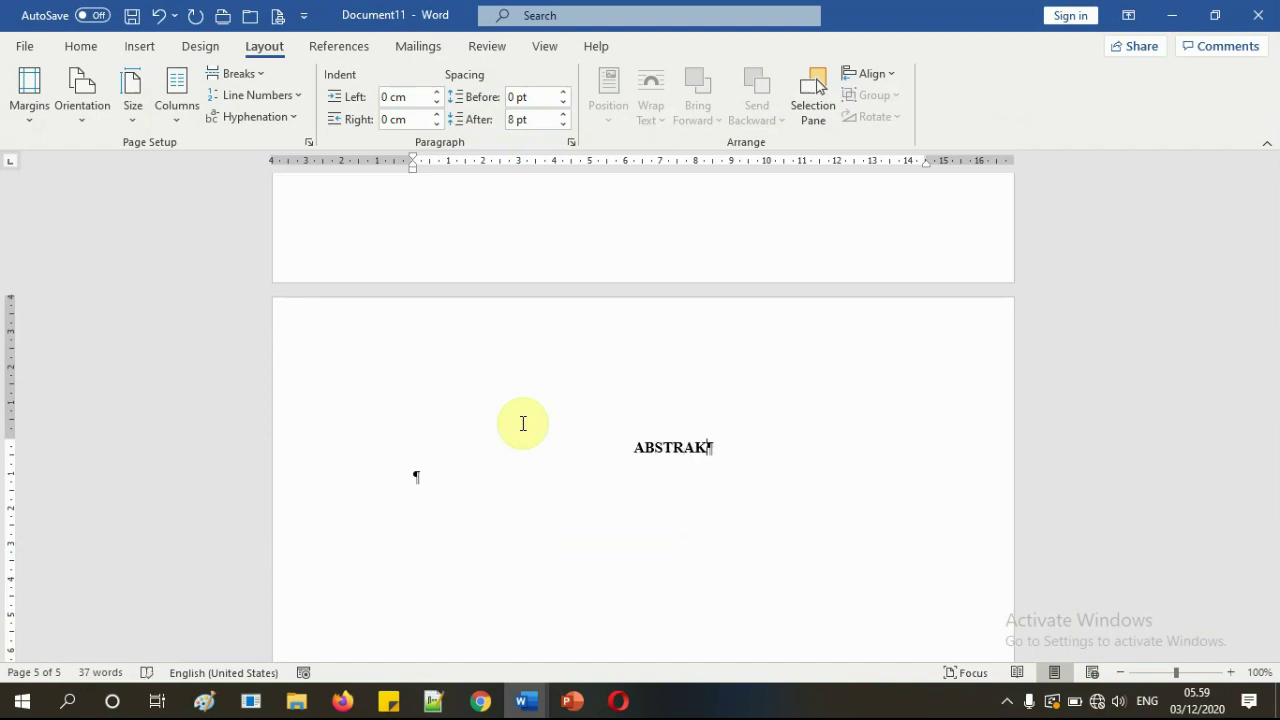
# - Add three empty centered lines below the ABSTRAK heading and left-align the line that follows them
pyautogui.press('Return')
pyautogui.press('Return')
pyautogui.press('Return')
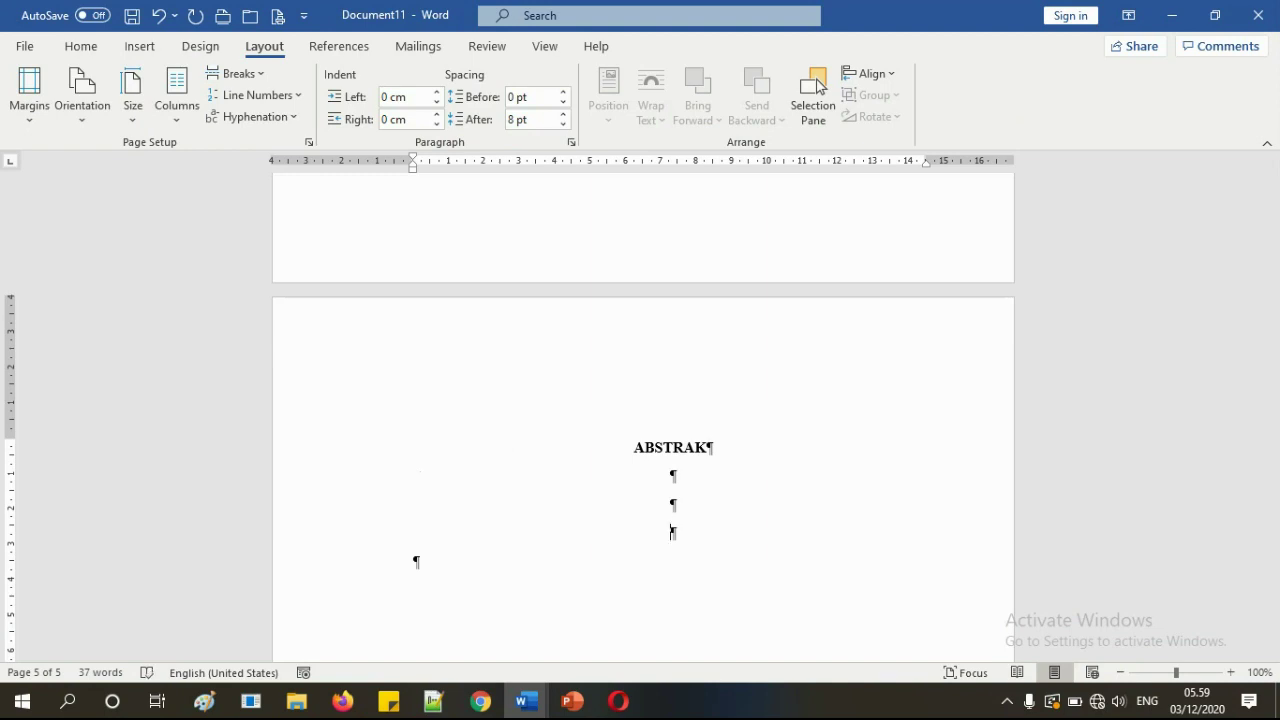
pyautogui.press('Return')
pyautogui.hotkey('ctrl', 'l')
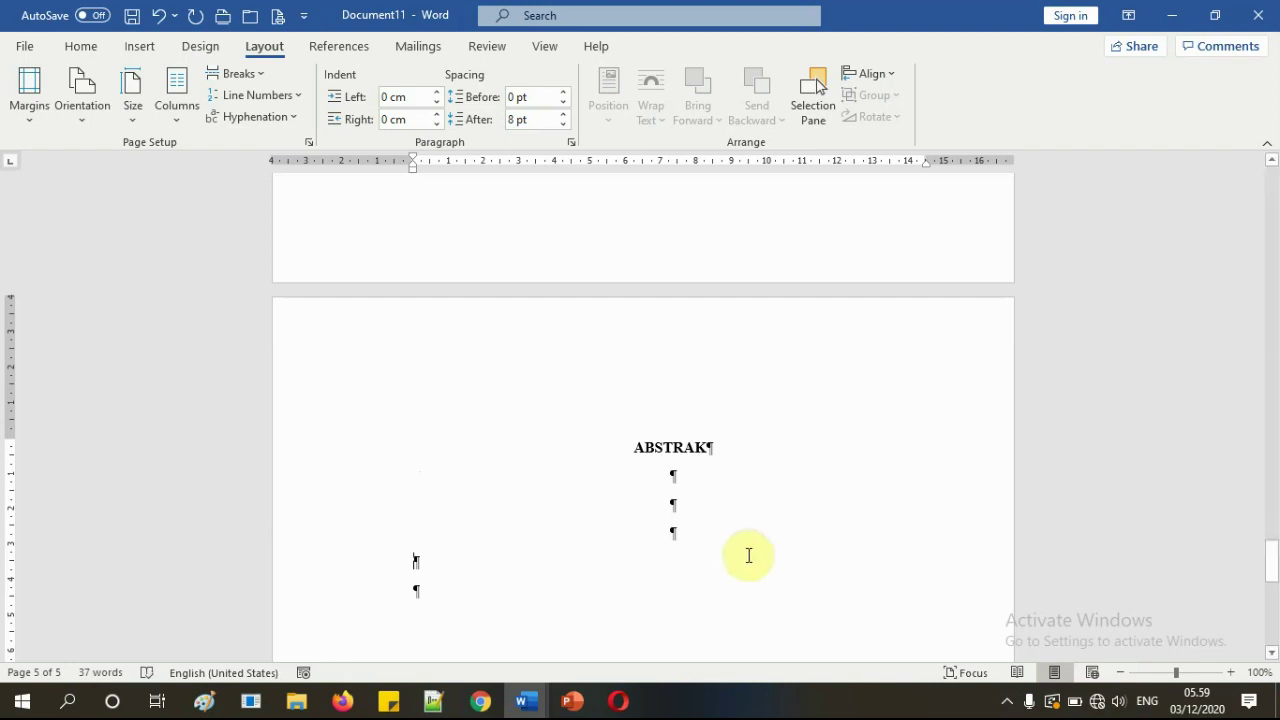
# - Compare the line spacing and paragraph spacing values of the ABSTRAK page with those of the KATA PENGANTAR page
pyautogui.moveTo(630, 447); pyautogui.dragTo(717, 567)
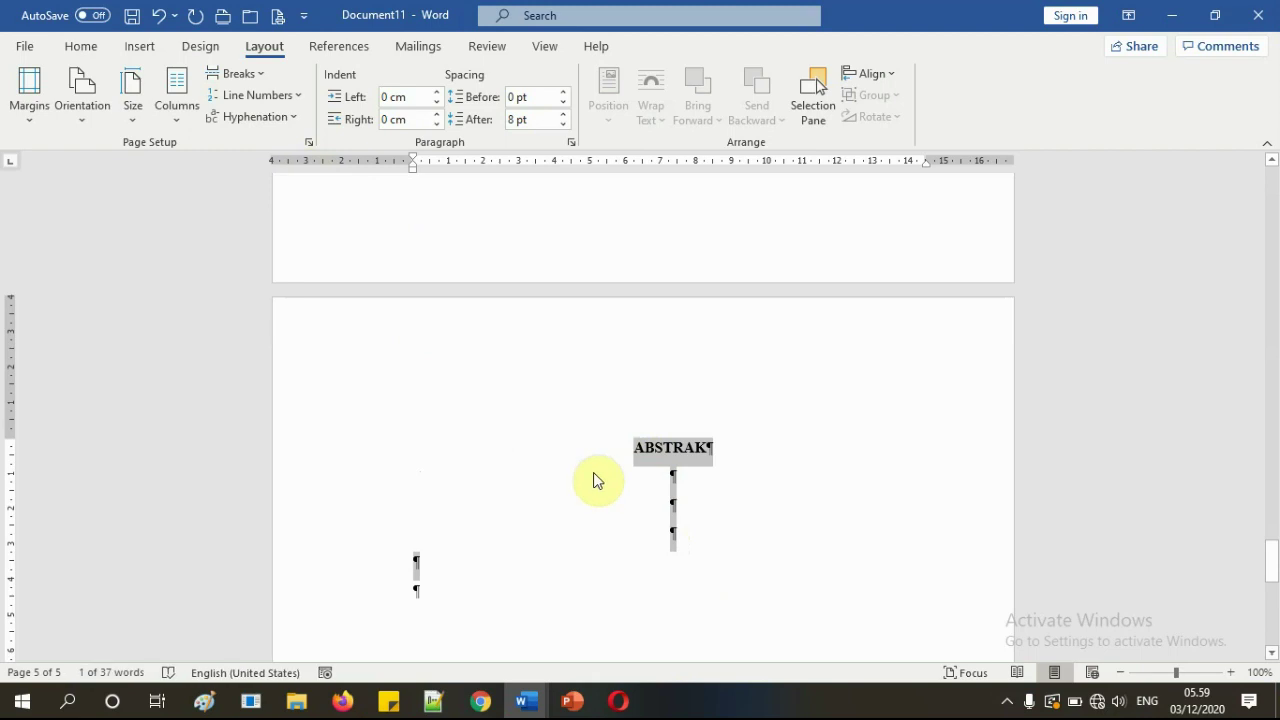
pyautogui.click(697, 513)
pyautogui.scroll(10, 720, 506)
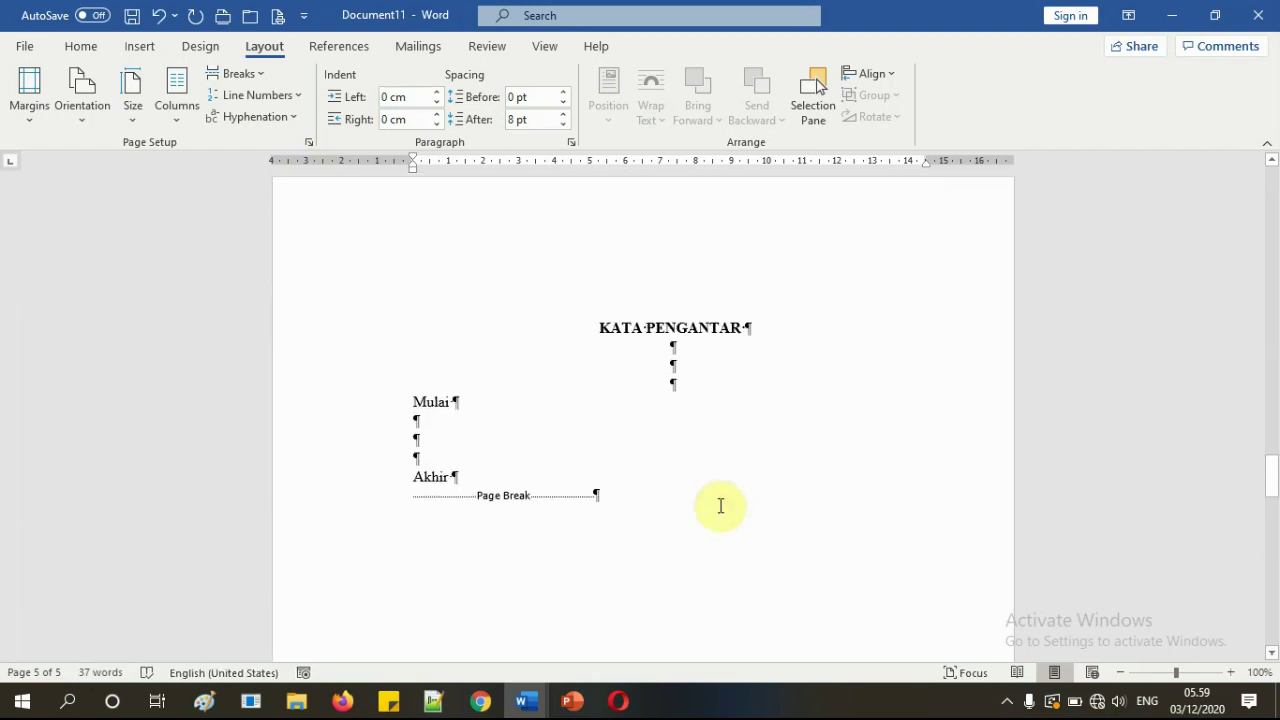
pyautogui.click(674, 349)
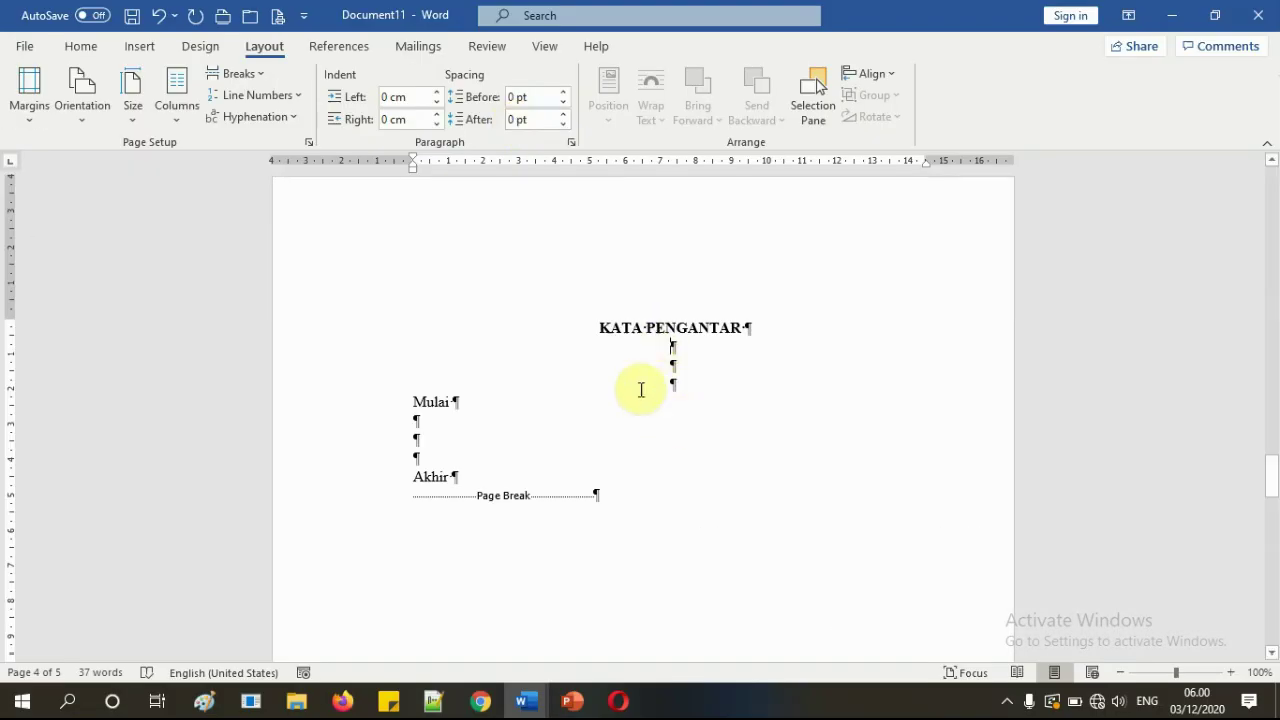
pyautogui.scroll(-10, 728, 482)
pyautogui.scroll(-5, 737, 483)
pyautogui.scroll(2, 737, 483)
pyautogui.click(664, 356)
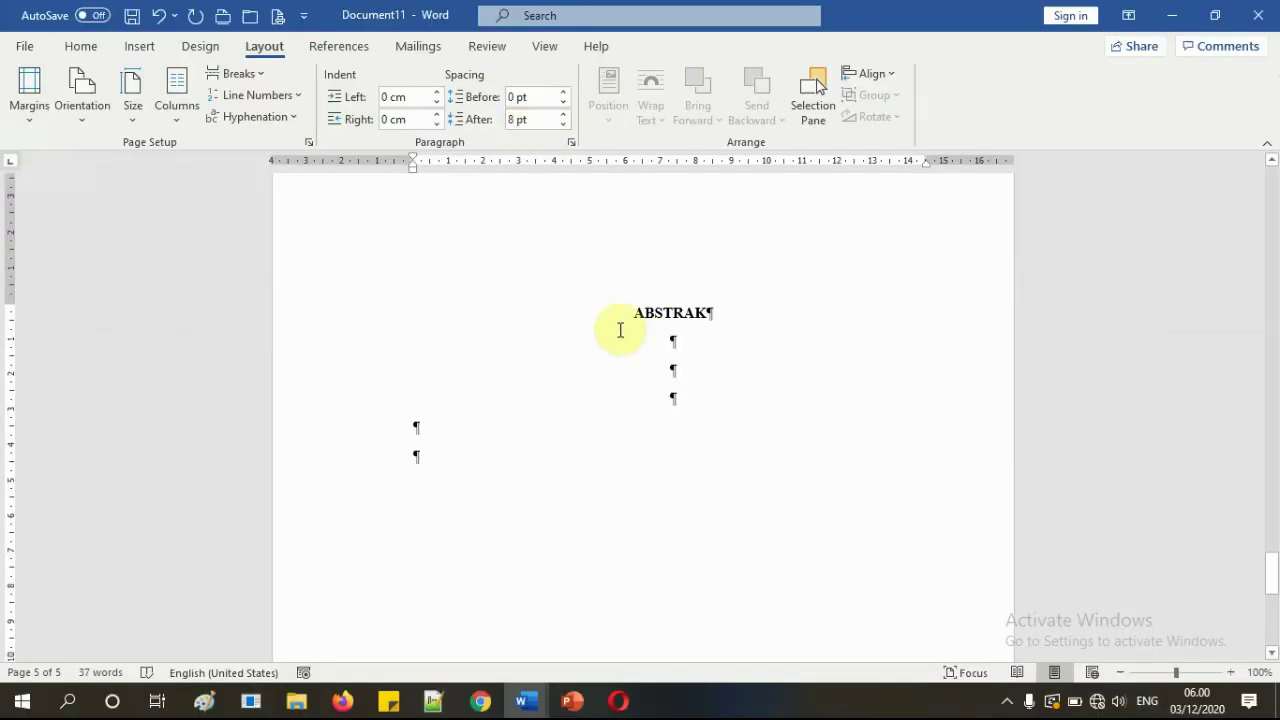
# - Set the spacing after to 0 pt for the ABSTRAK heading and the empty lines below it
pyautogui.moveTo(620, 314); pyautogui.dragTo(697, 556)
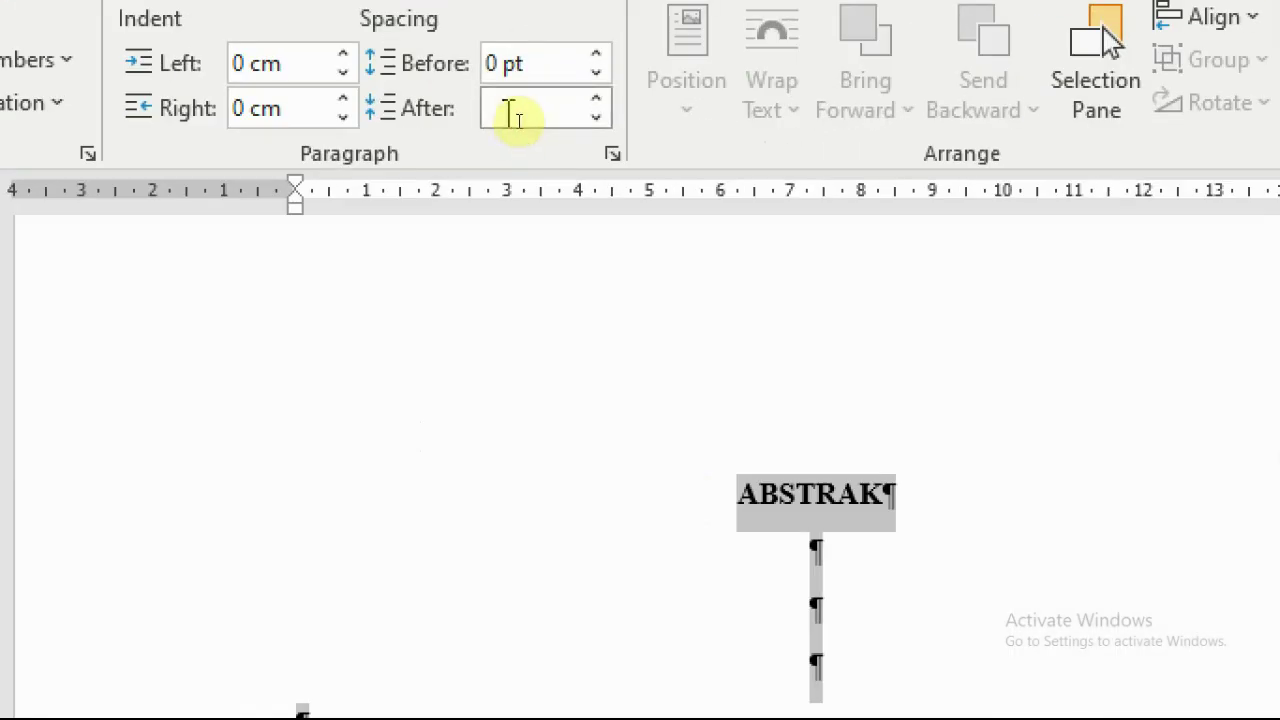
pyautogui.click(521, 124)
pyautogui.write('0')
pyautogui.click(688, 384)
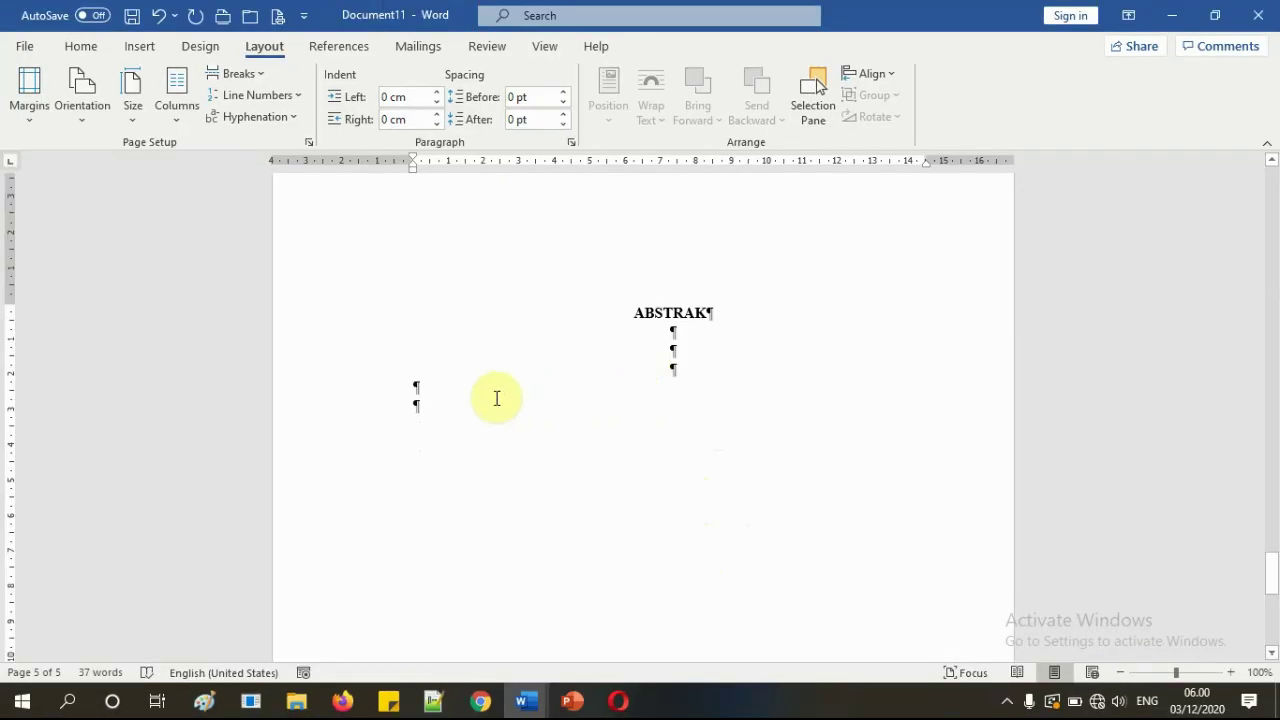
# - Enter the placeholder lines Mulai and Akhir below the ABSTRAK heading, separated by three empty lines, and start a new line after them
pyautogui.write('MUL')
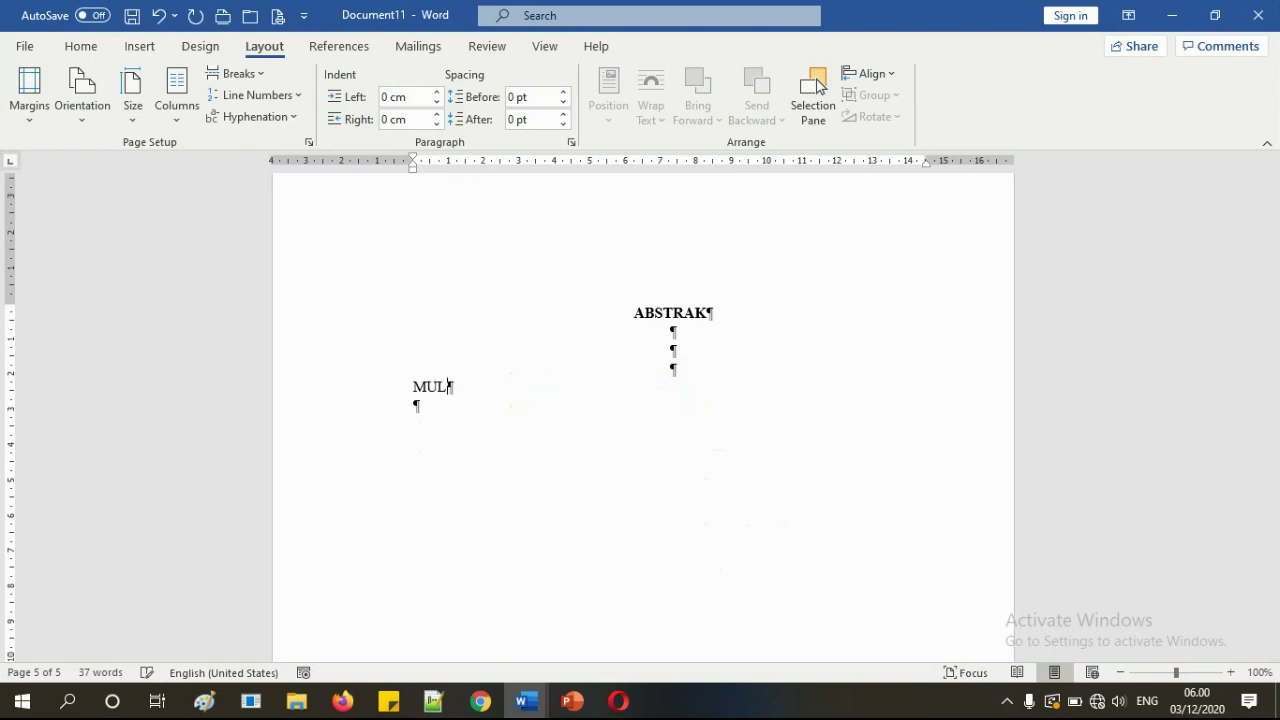
pyautogui.write('A')
pyautogui.press('BackSpace')
pyautogui.press('BackSpace')
pyautogui.press('BackSpace')
pyautogui.press('BackSpace')
pyautogui.write('mulai')
pyautogui.press('Return')
pyautogui.press('Return')
pyautogui.press('Return')
pyautogui.write('akhir')
pyautogui.press('Delete')
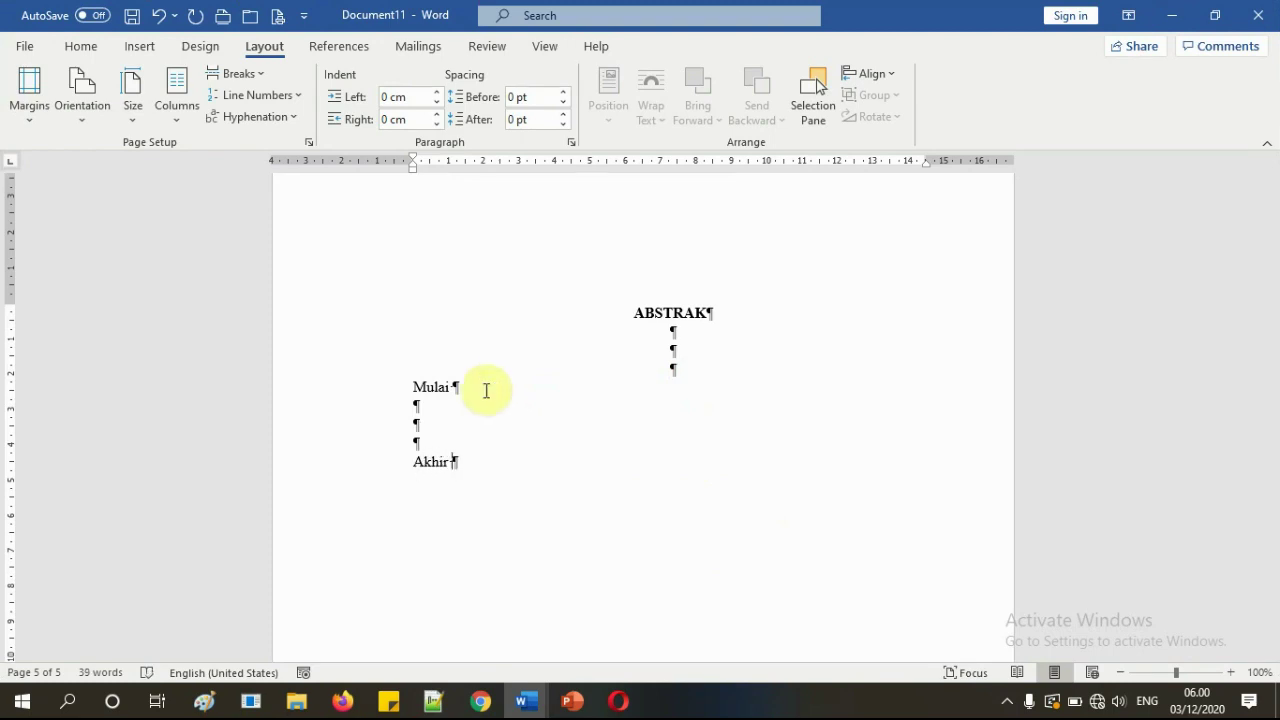
pyautogui.press('Return')
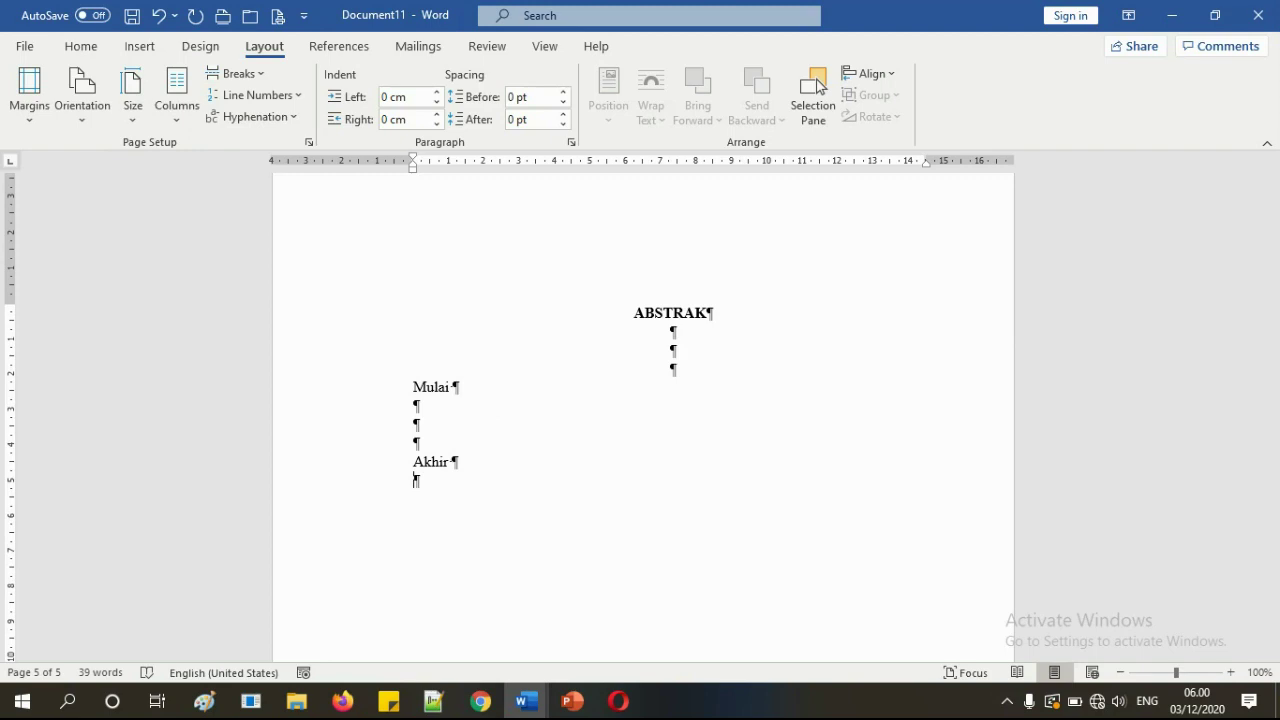
# - Enter the centered, bold heading DAFTAR ISI on the new page after the ABSTRAK page
pyautogui.moveTo(557, 712)
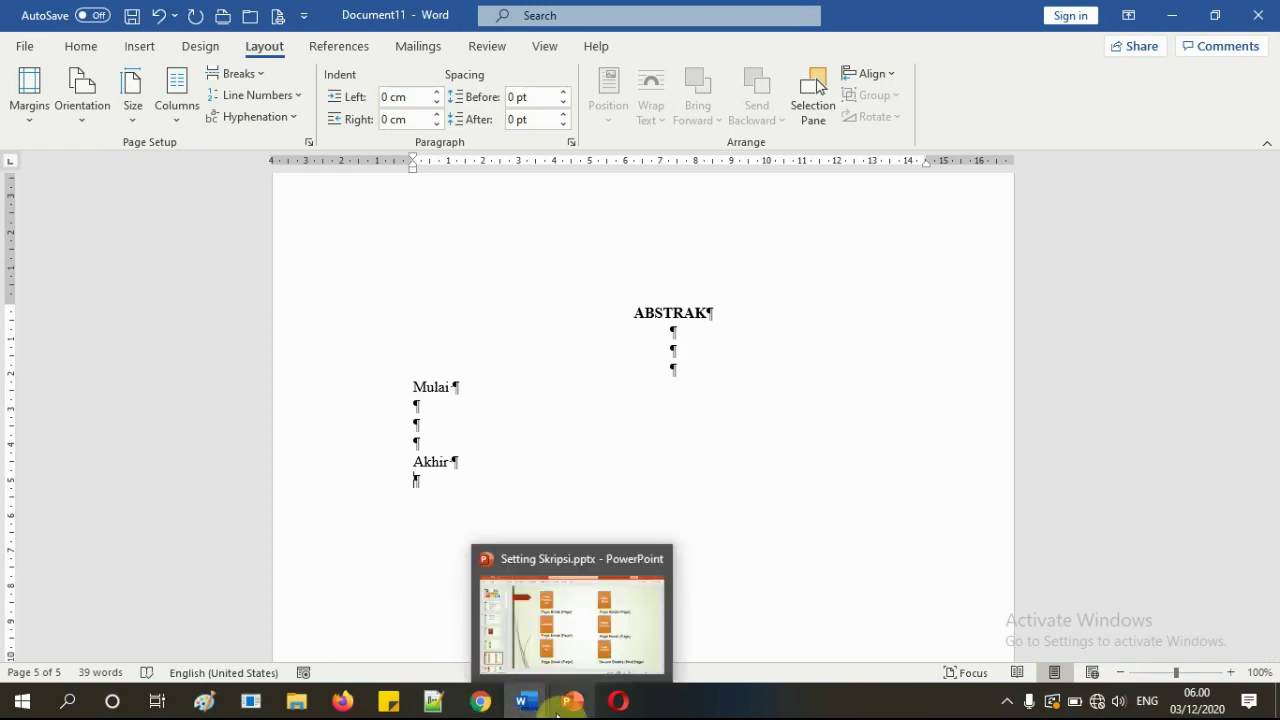
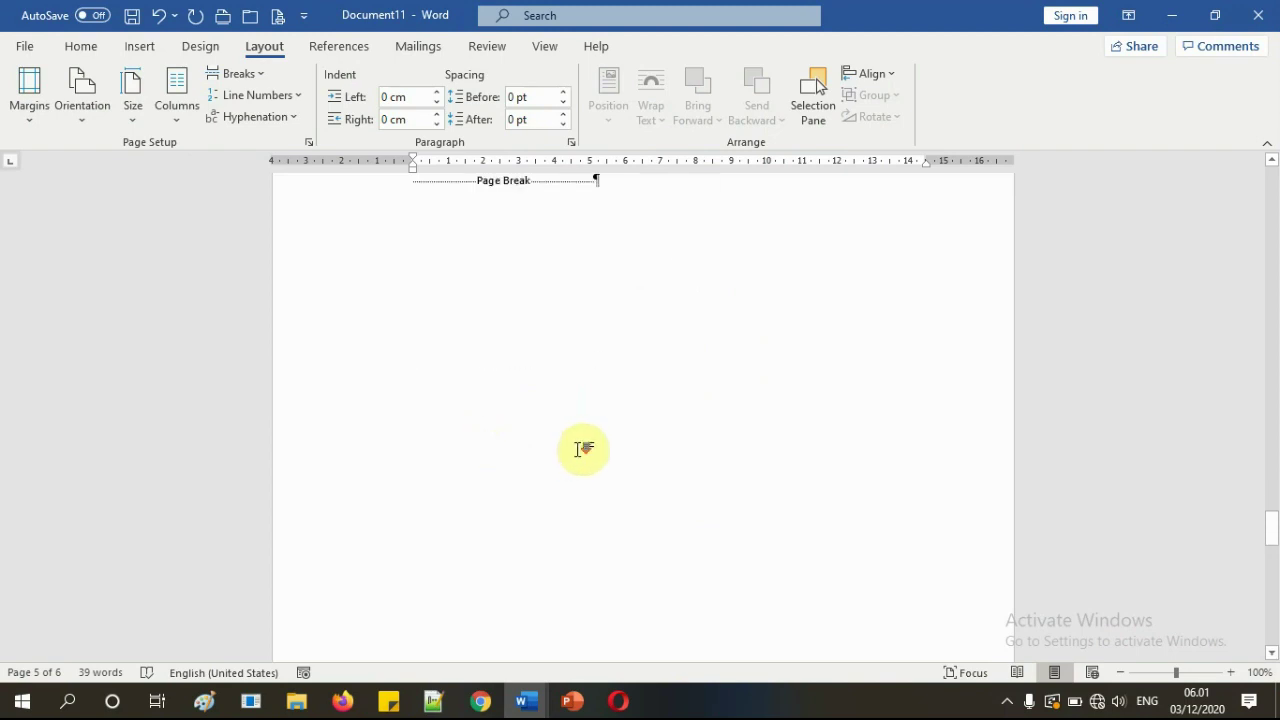
pyautogui.scroll(-3, 556, 560)
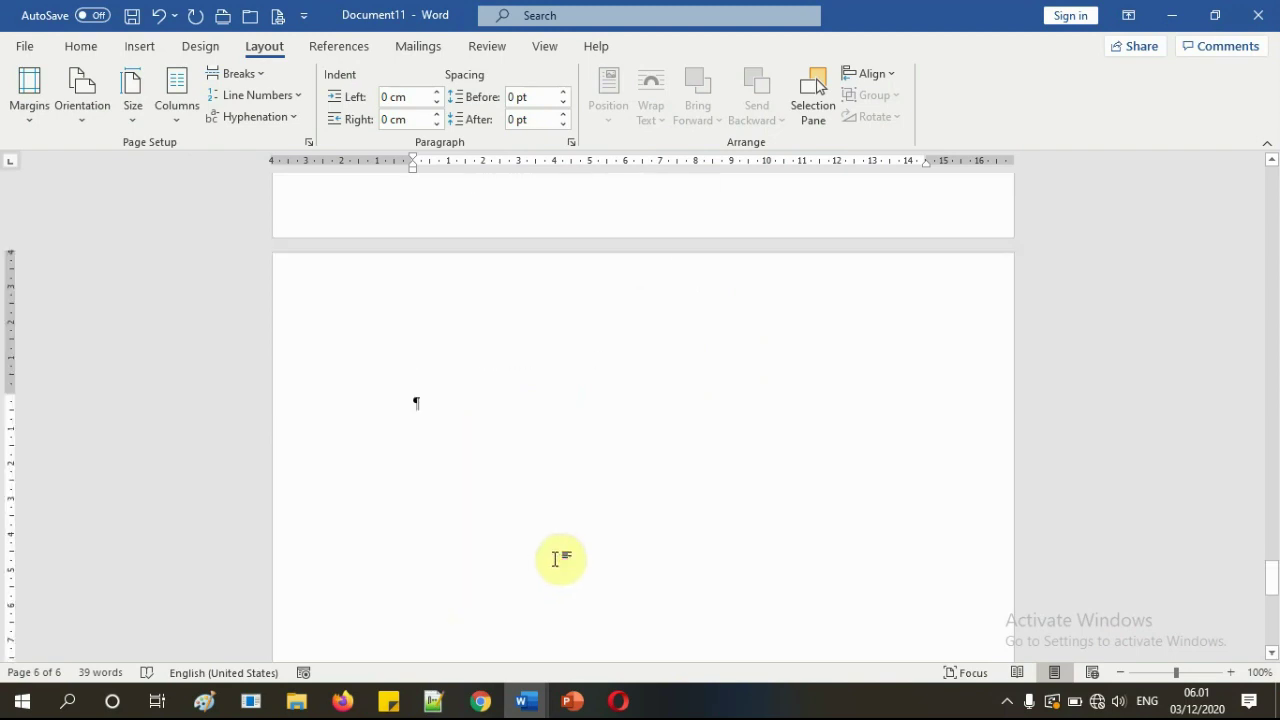
pyautogui.hotkey('ctrl', 'e')
pyautogui.write('daf')
pyautogui.press('BackSpace')
pyautogui.press('BackSpace')
pyautogui.press('BackSpace')
pyautogui.press('Tab')
pyautogui.press('BackSpace')
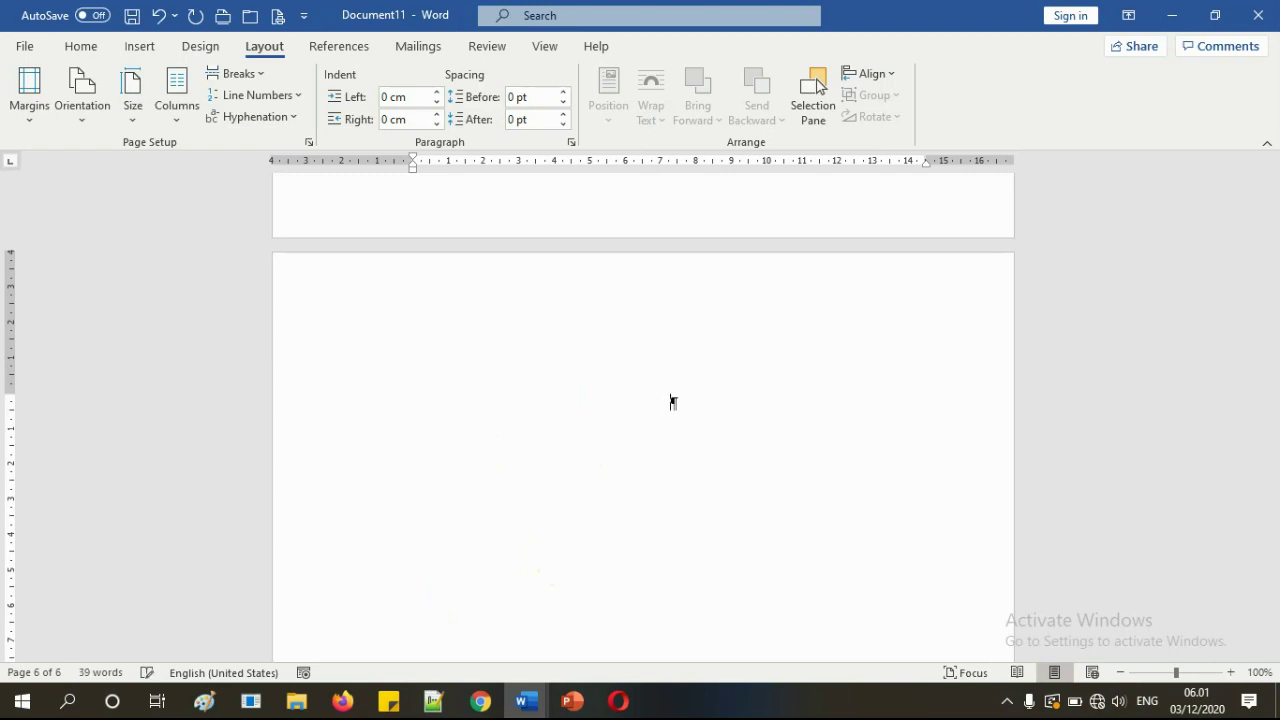
pyautogui.write('DAFTAR ISI')
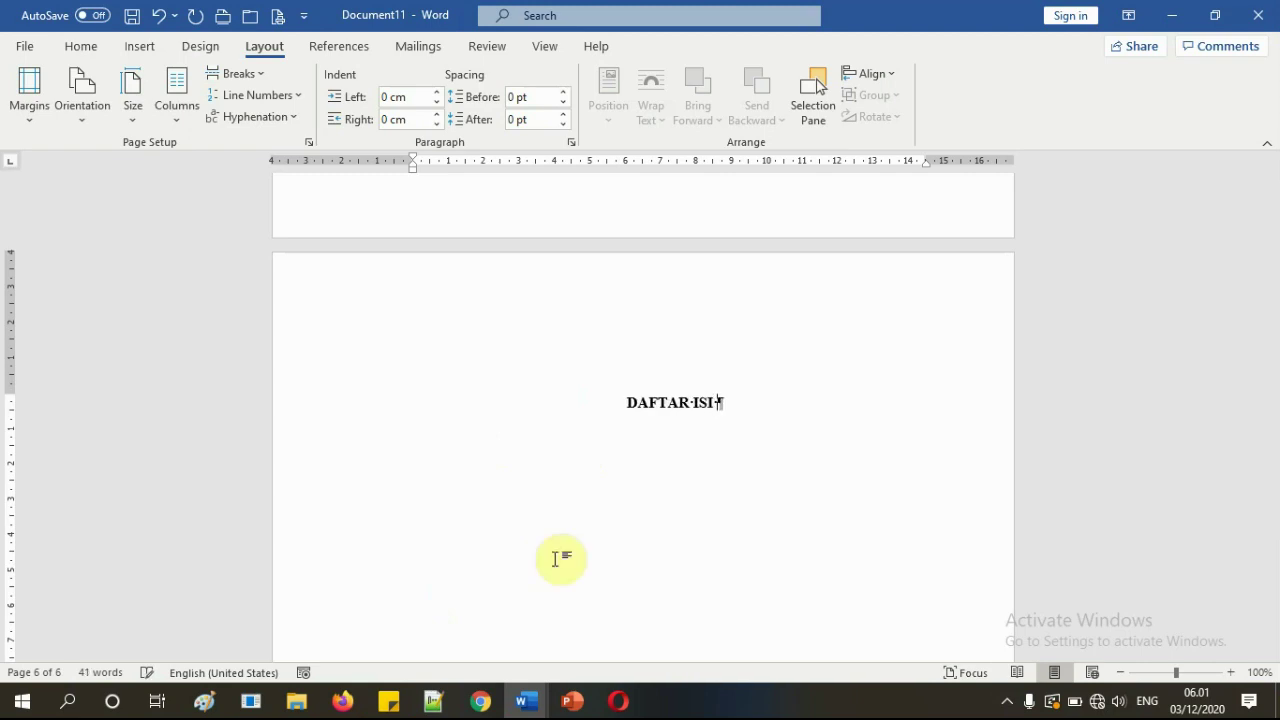
# - Below DAFTAR ISI, add three empty centered lines and the left-aligned placeholders Mulai and Akhir, separated by three empty lines
pyautogui.press('Return')
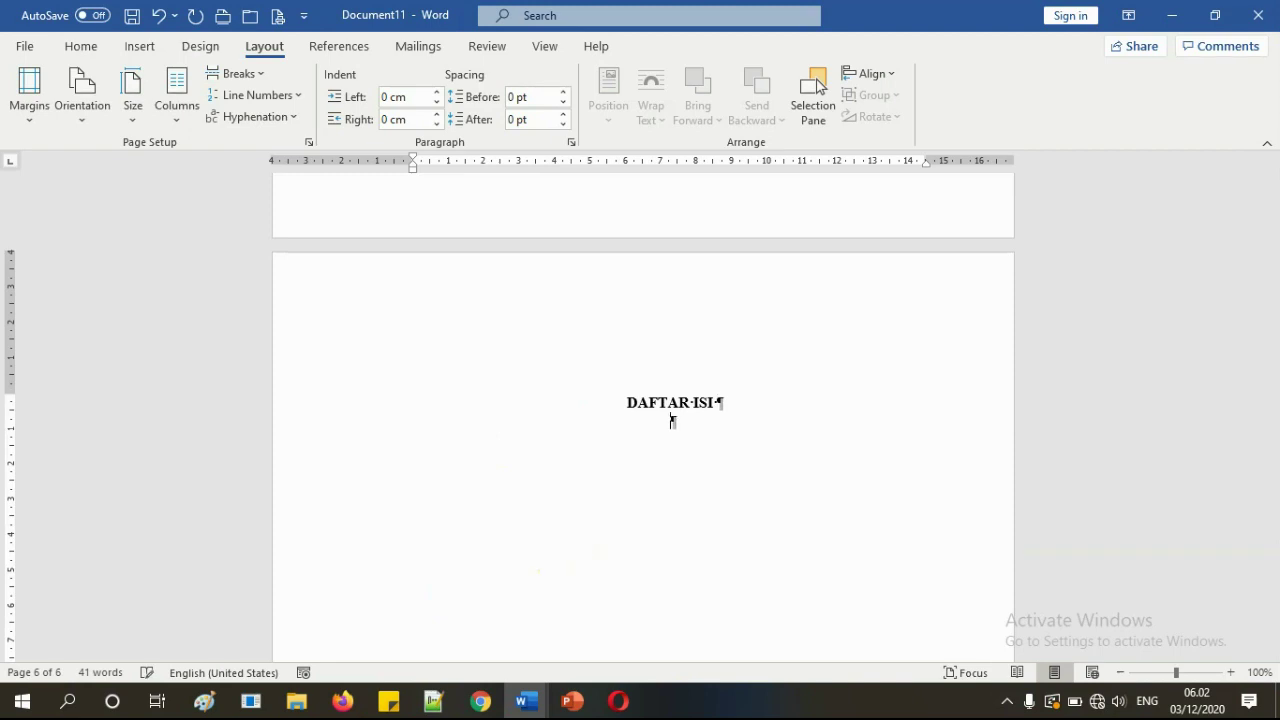
pyautogui.click(556, 558)
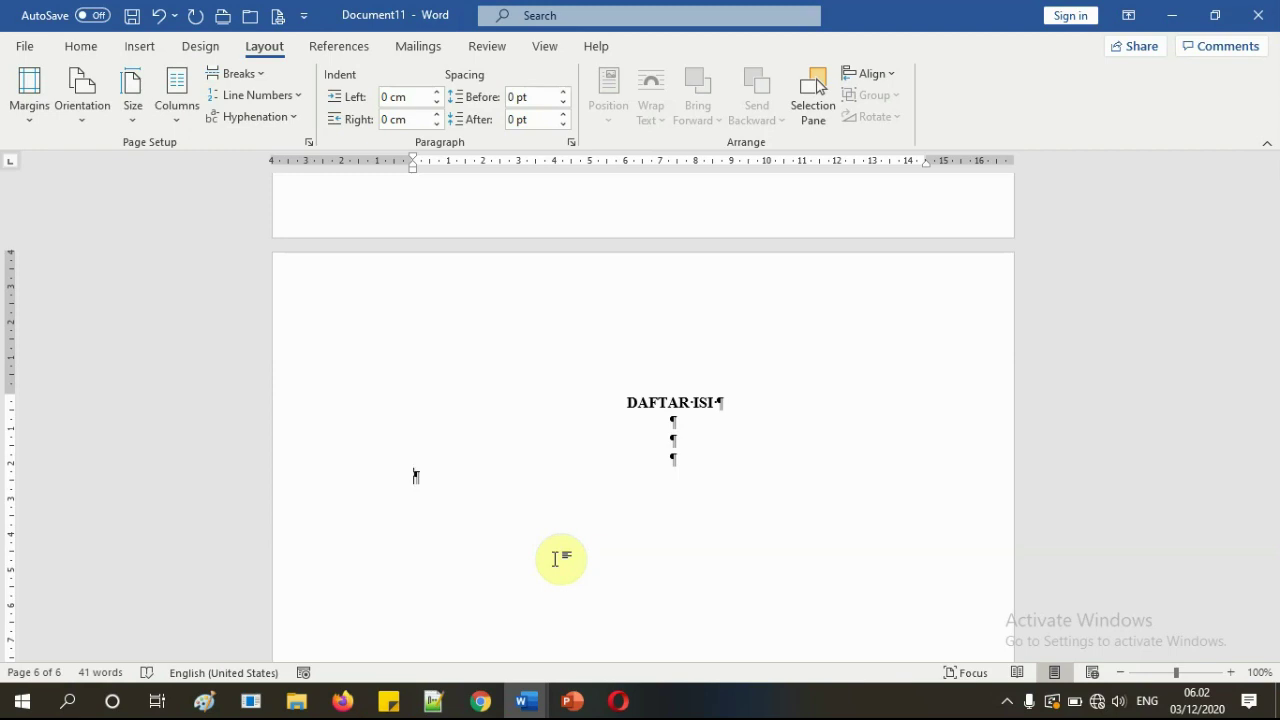
pyautogui.write('mulai')
pyautogui.press('Return')
pyautogui.press('Return')
pyautogui.press('Return')
pyautogui.write('akhir')
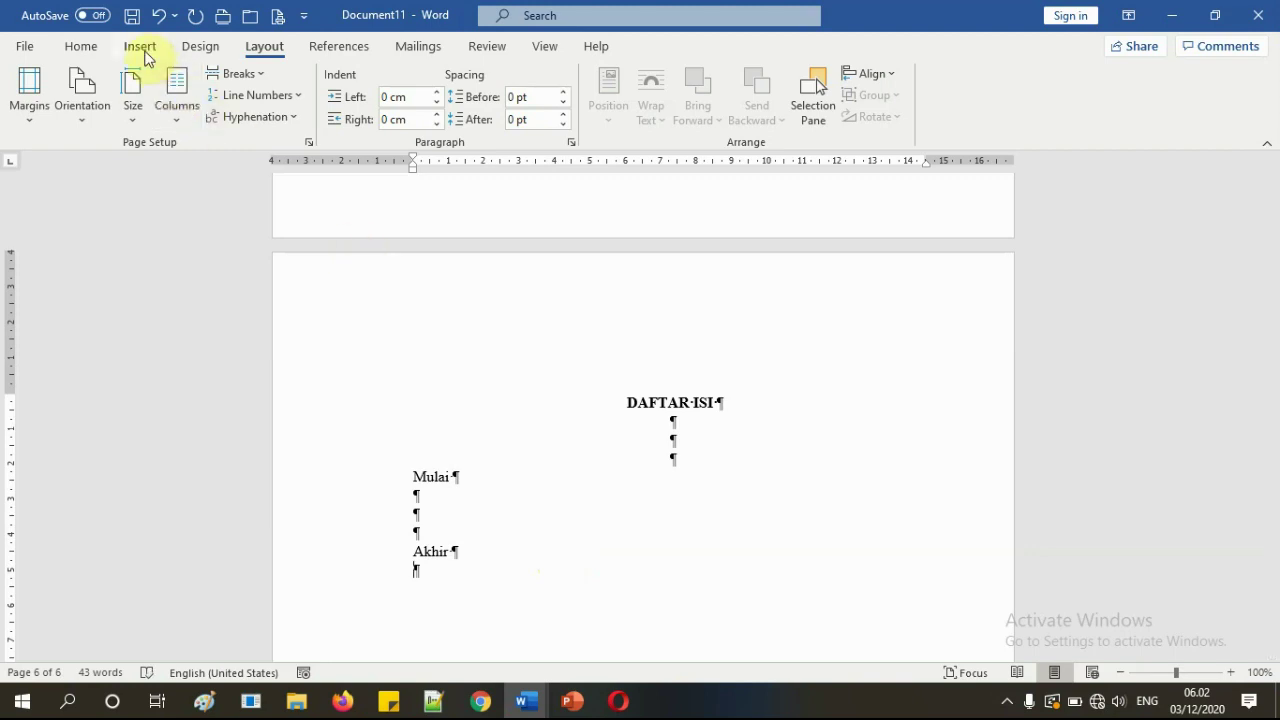
# - Insert a page break after the DAFTAR ISI text, and check slide 7 in PowerPoint before returning to Document11 in Word
pyautogui.hotkey('ctrl', 'Return')
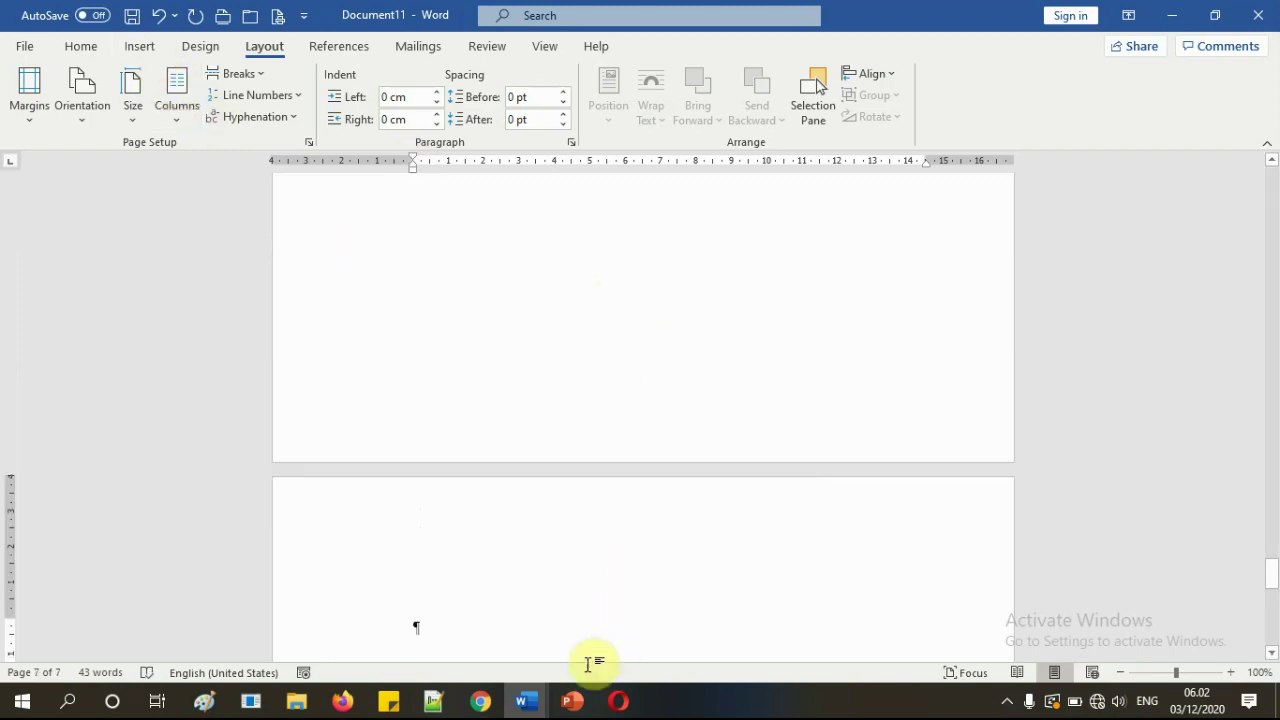
pyautogui.click(572, 702)
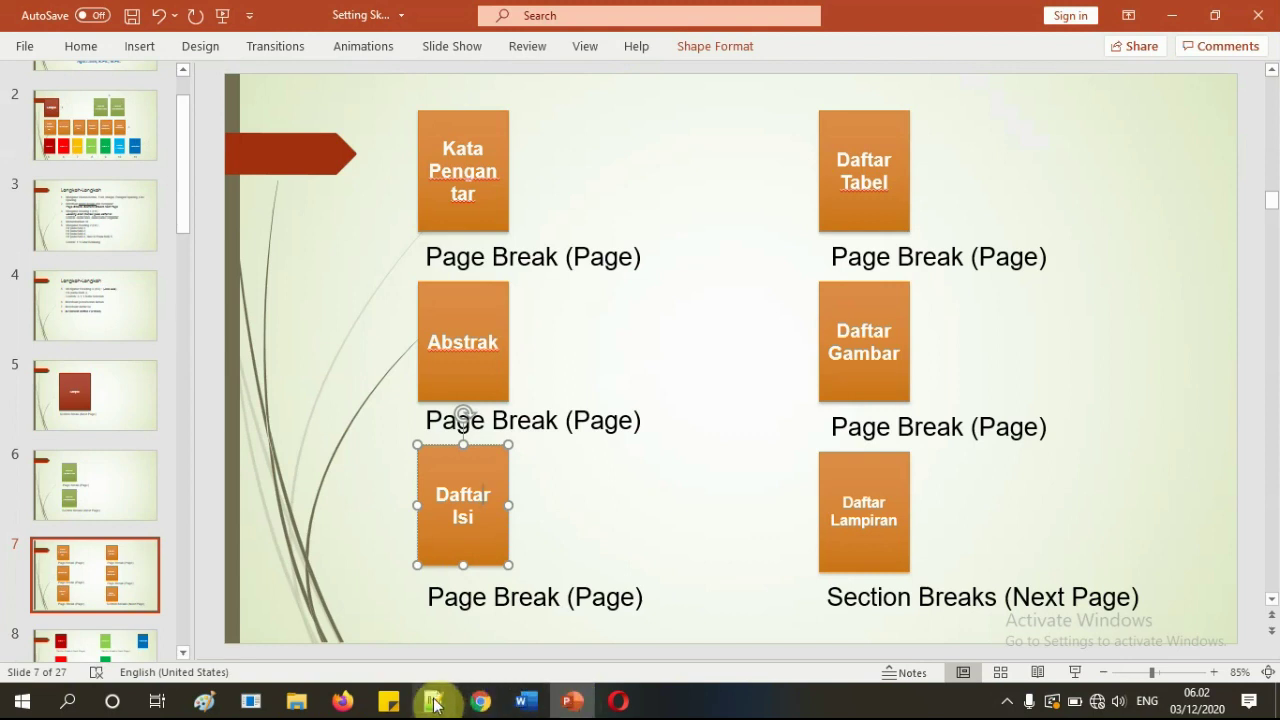
pyautogui.moveTo(529, 698)
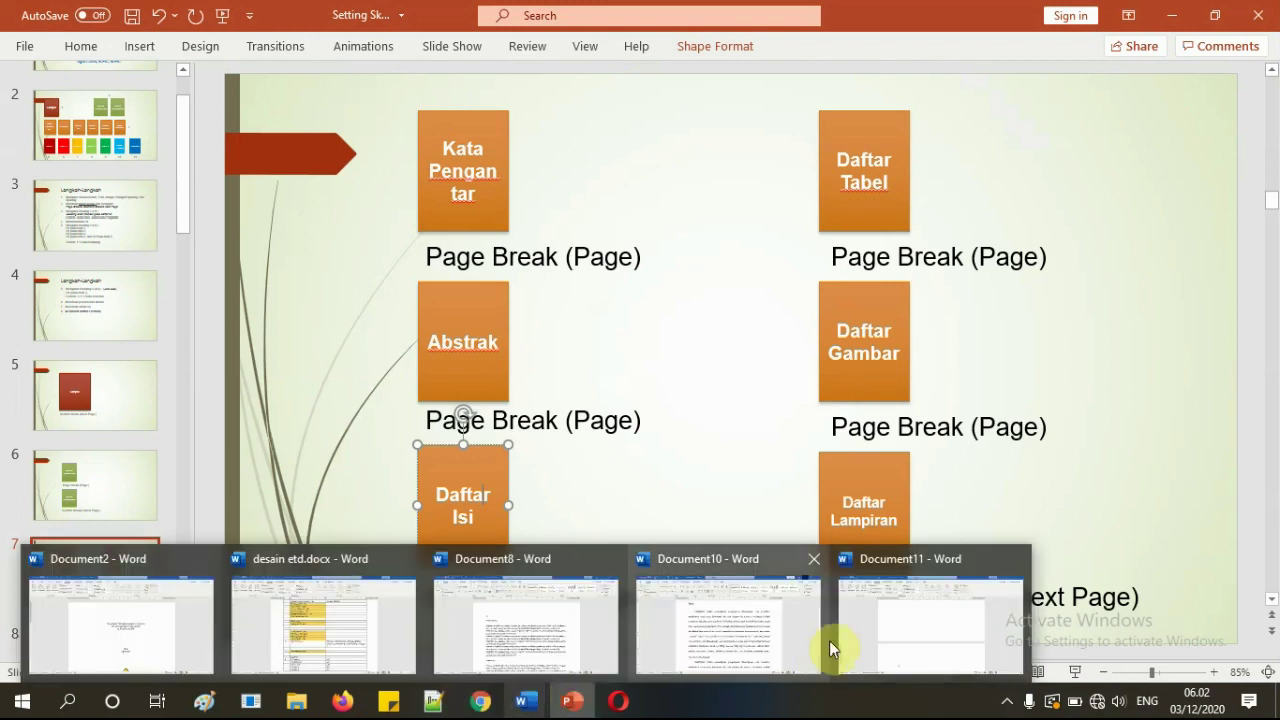
pyautogui.click(896, 616)
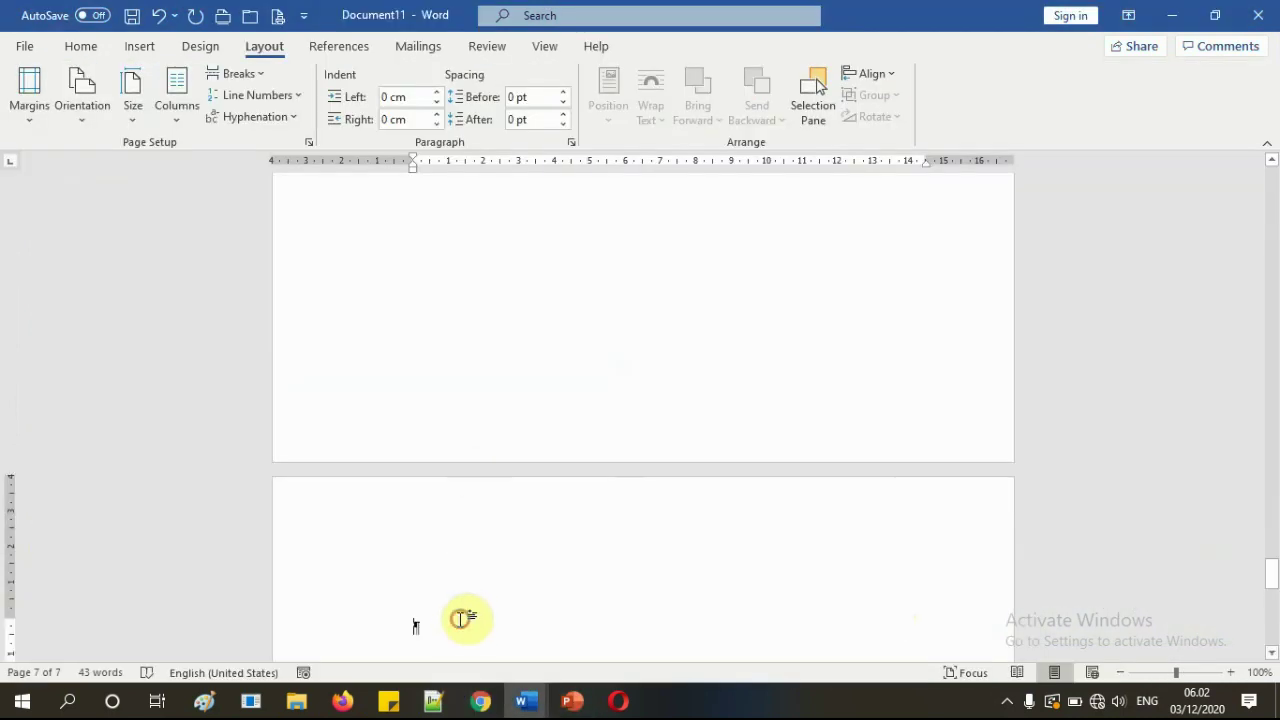
# - Enter the centered, bold heading DAFTAR TABEL on the new page after DAFTAR ISI
pyautogui.scroll(-2, 461, 617)
pyautogui.click(78, 45)
pyautogui.click(455, 110)
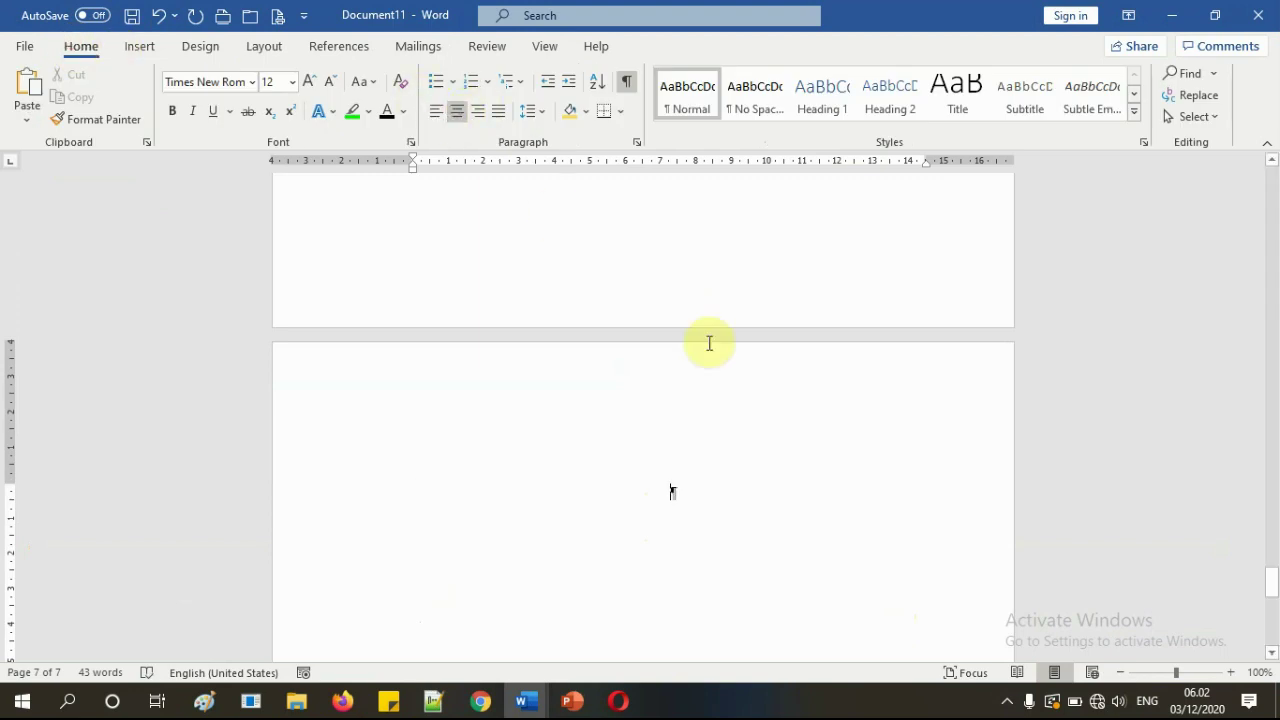
pyautogui.click(174, 111)
pyautogui.write('DAFTAR TABEL')
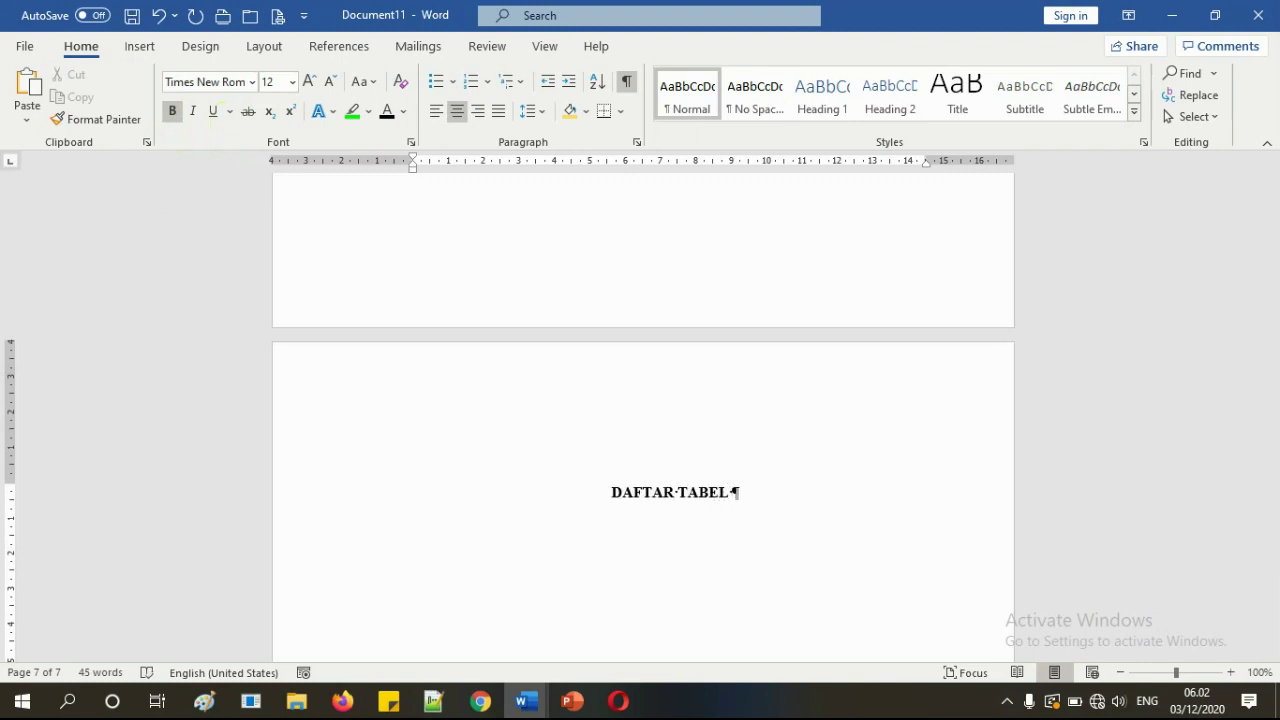
# - Add three empty centered, non-bold lines below the DAFTAR TABEL heading and left-align the line that follows them
pyautogui.hotkey('ctrl', 'b')
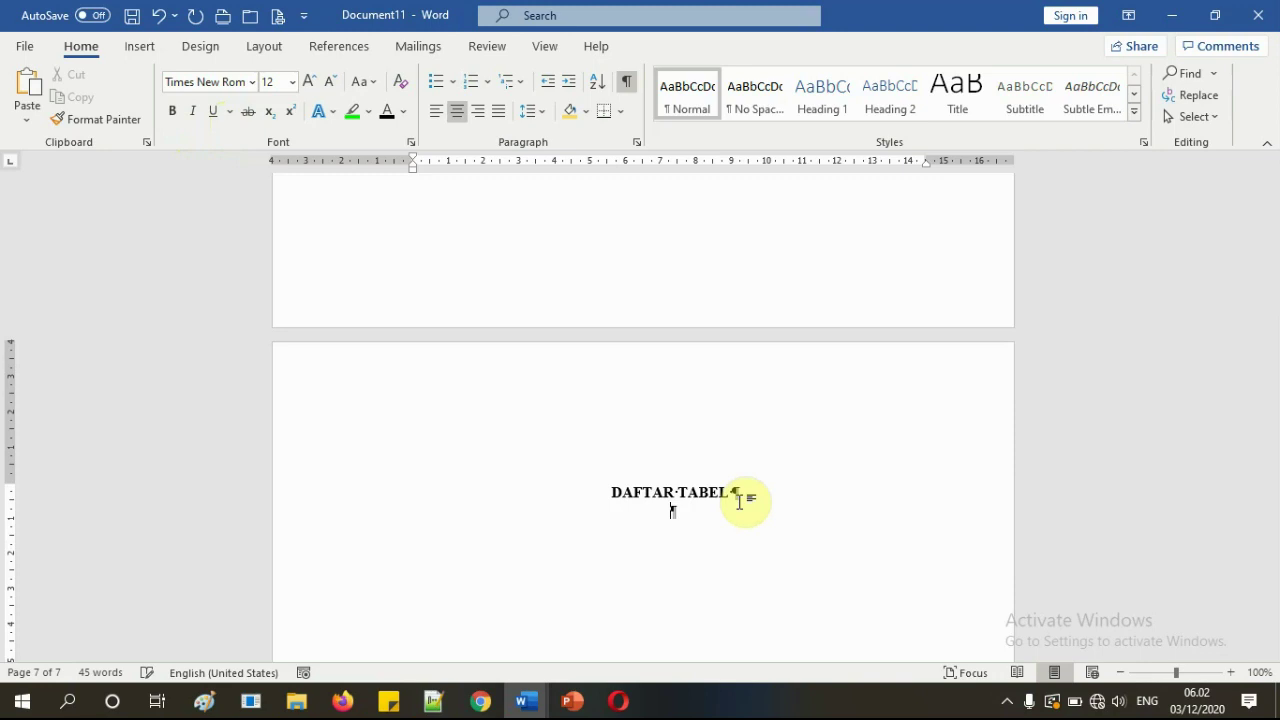
pyautogui.hotkey('ctrl', 'l')
pyautogui.hotkey('ctrl', 'e')
pyautogui.press('Return')
pyautogui.press('Return')
pyautogui.hotkey('ctrl', 'l')
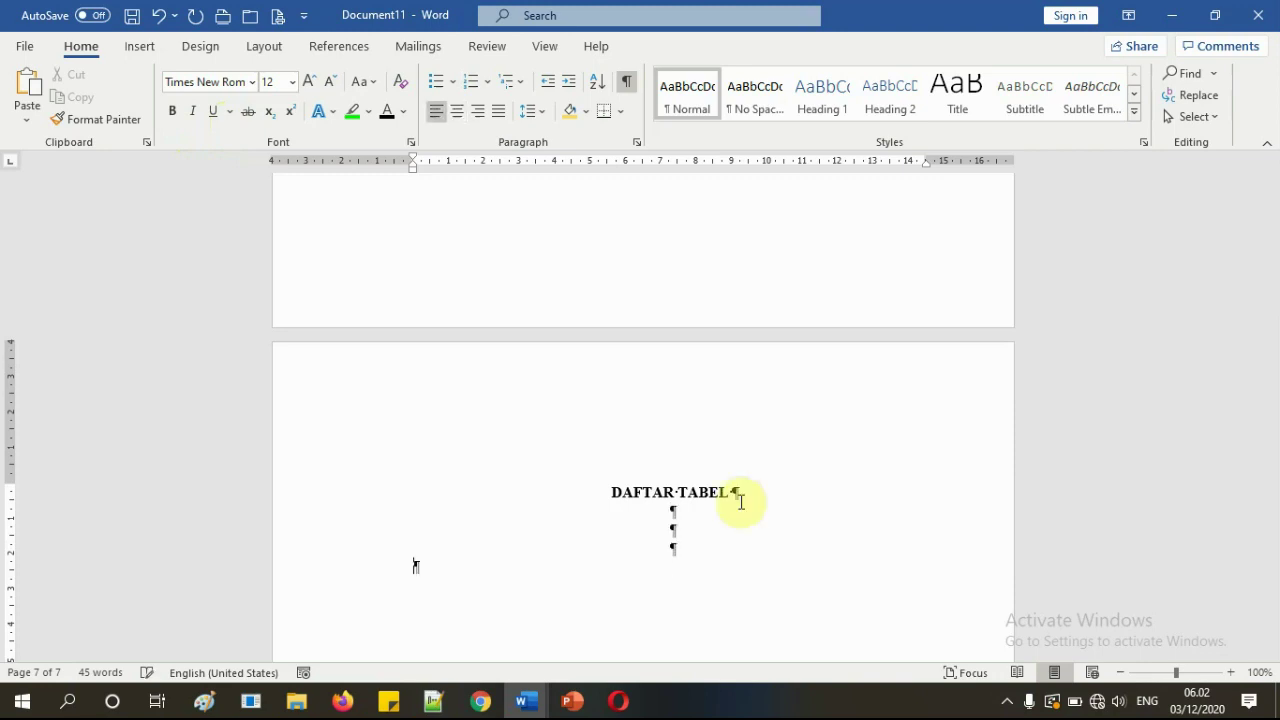
# - Enter Mulai and Akhir separated by three empty lines on the DAFTAR TABEL page, and insert a page break after them
pyautogui.write('mulai ')
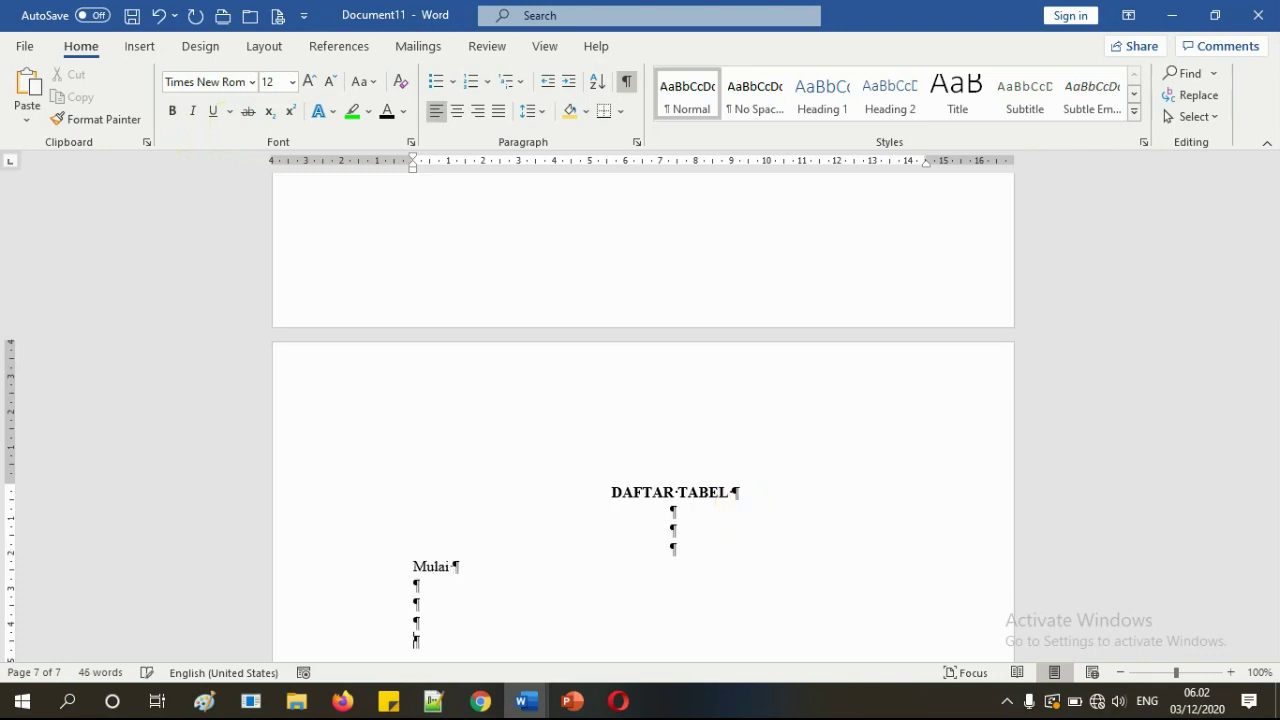
pyautogui.write('khir')
pyautogui.press('Return')
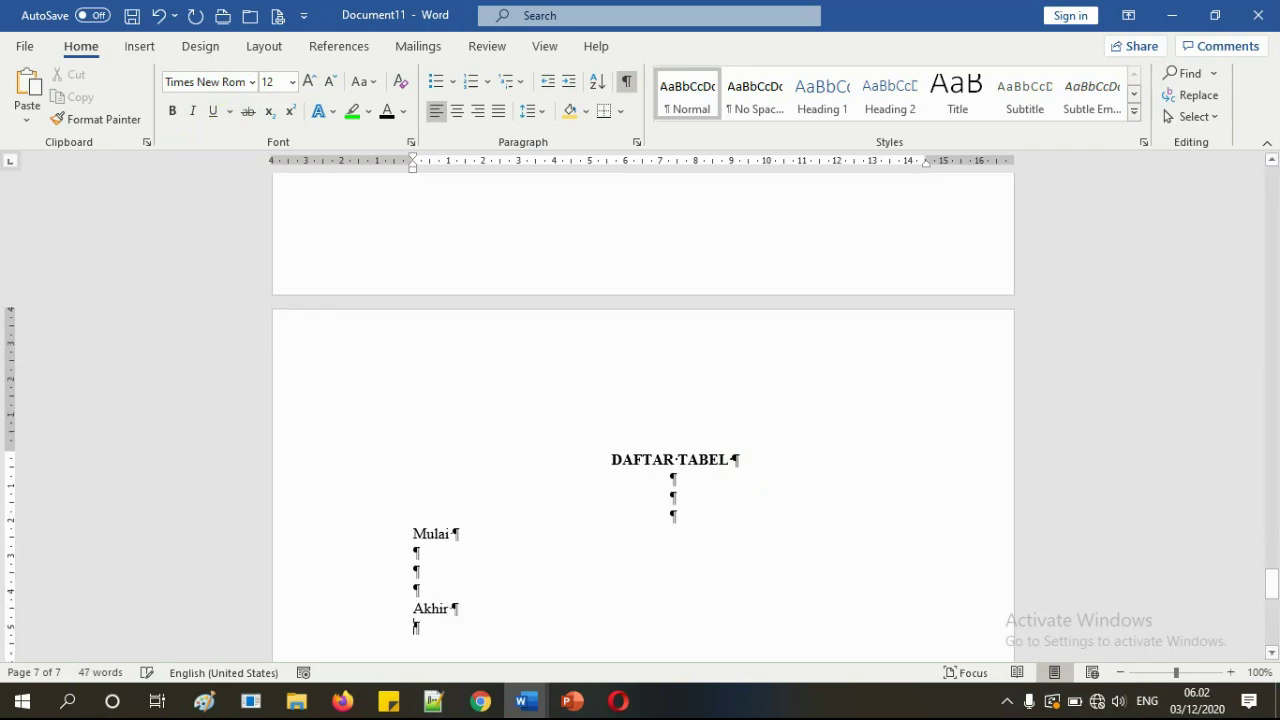
pyautogui.scroll(-2, 606, 426)
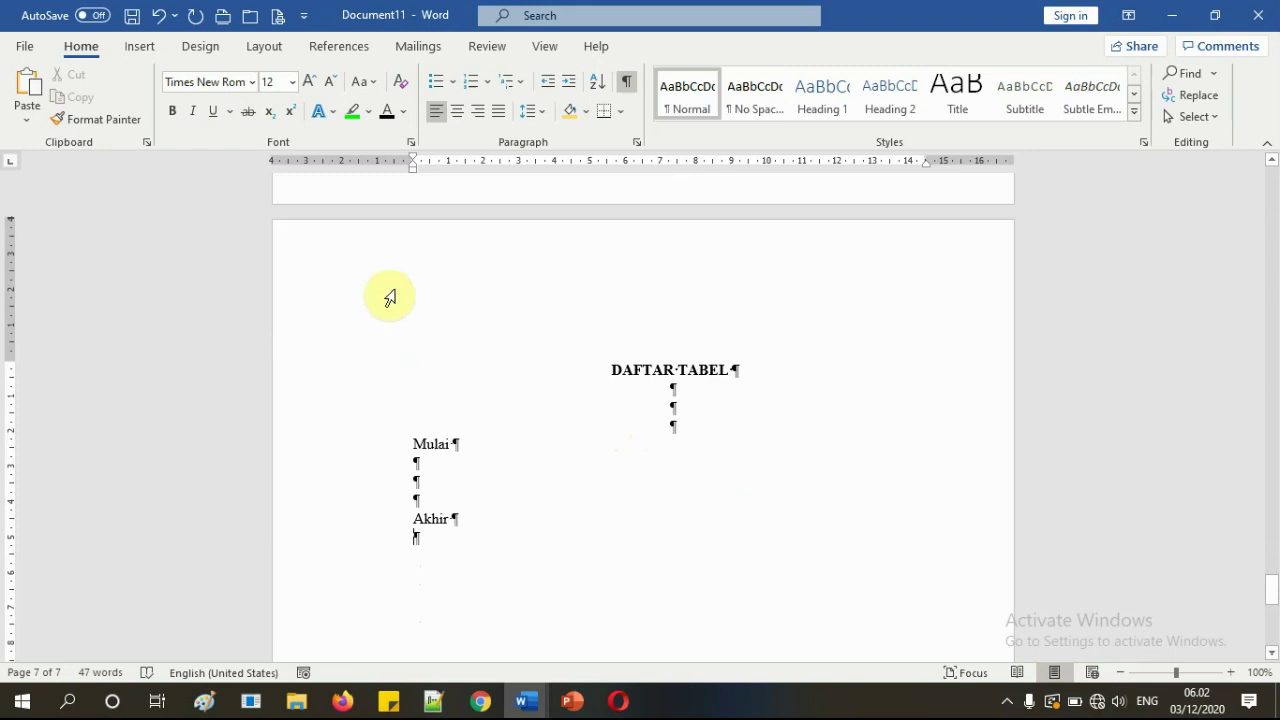
pyautogui.hotkey('ctrl', 'Return')
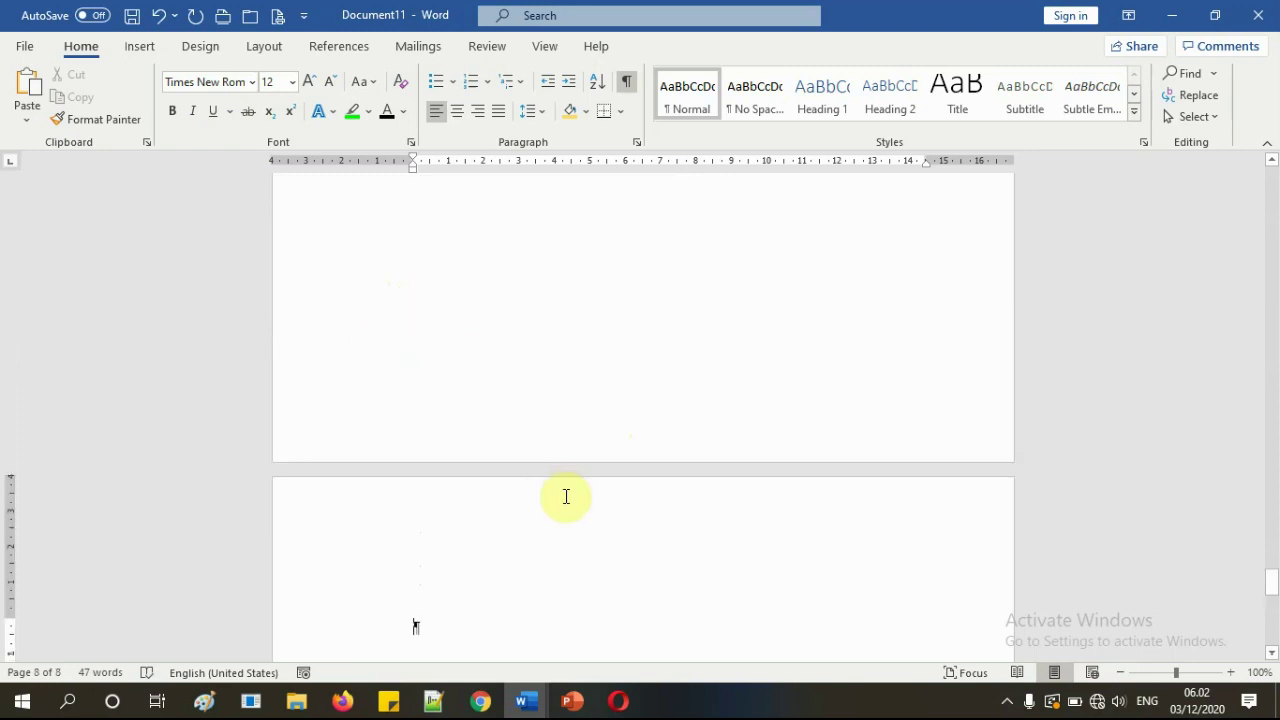
# - Enter the centered, bold heading DAFTAR GAMBAR on the new page after DAFTAR TABEL
pyautogui.scroll(15, 566, 495)
pyautogui.scroll(-15, 566, 488)
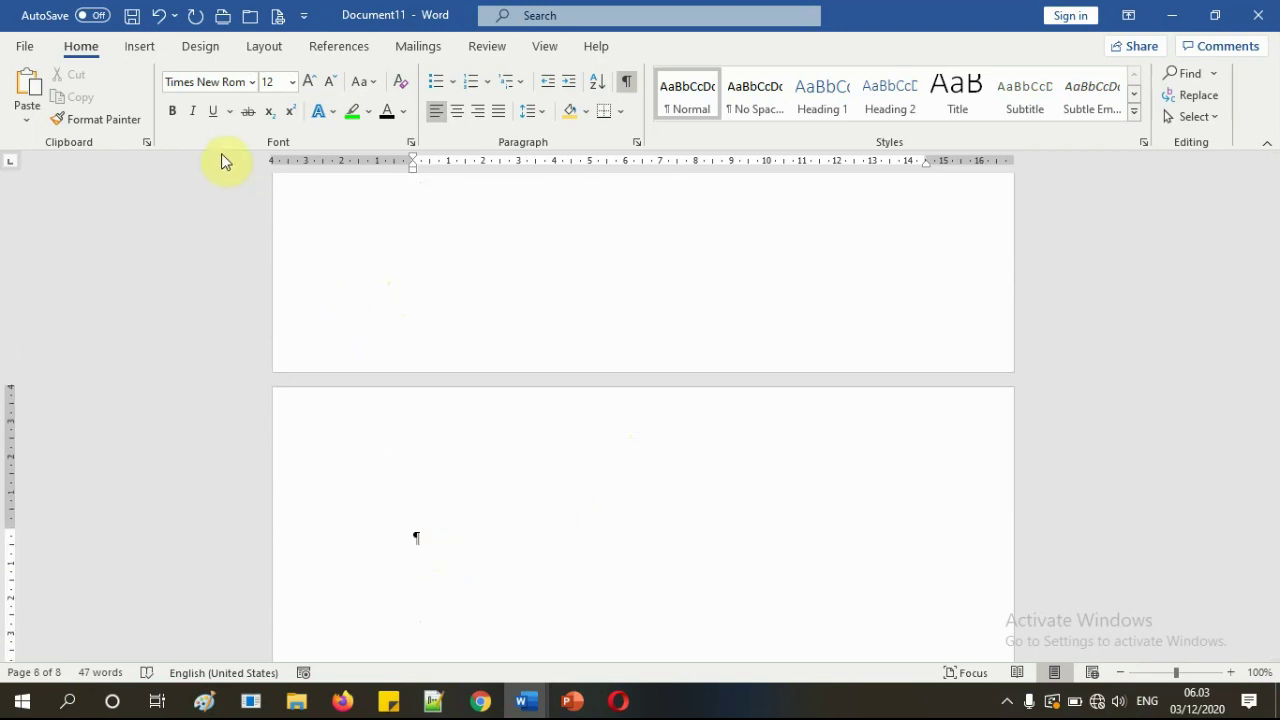
pyautogui.click(457, 111)
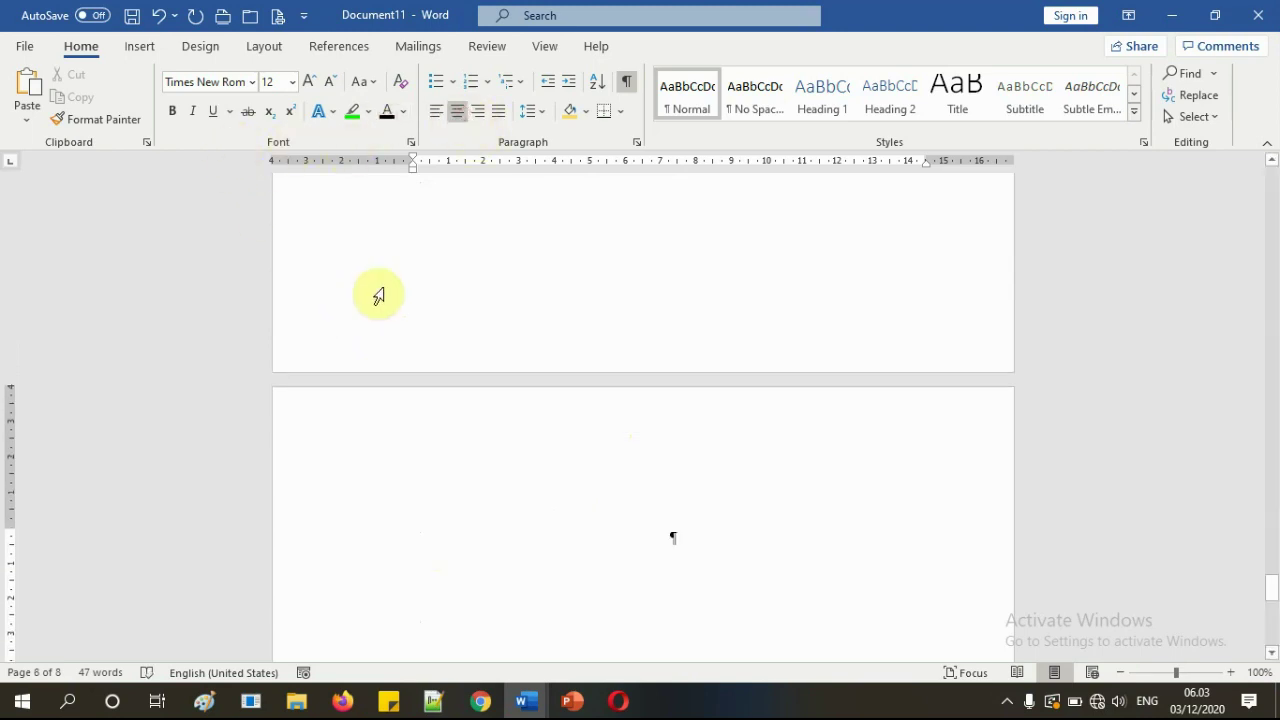
pyautogui.click(172, 111)
pyautogui.write('DAFTAR')
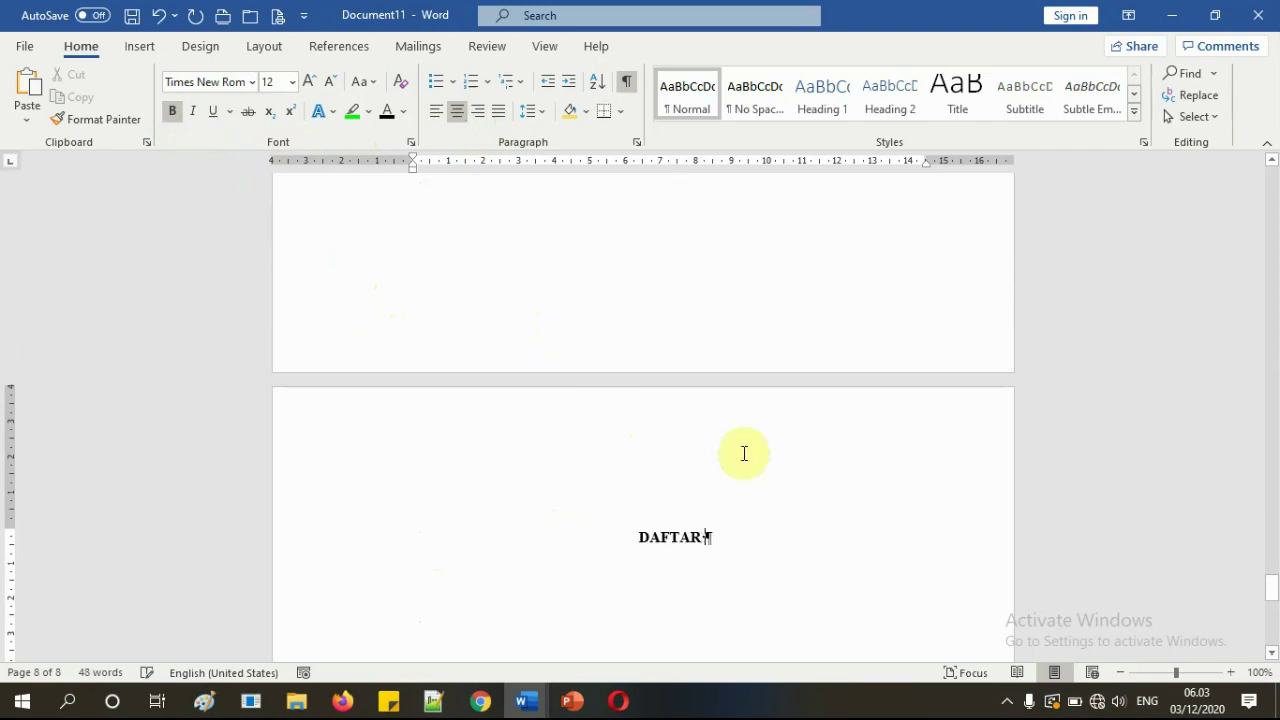
pyautogui.scroll(12, 752, 424)
pyautogui.scroll(-12, 757, 420)
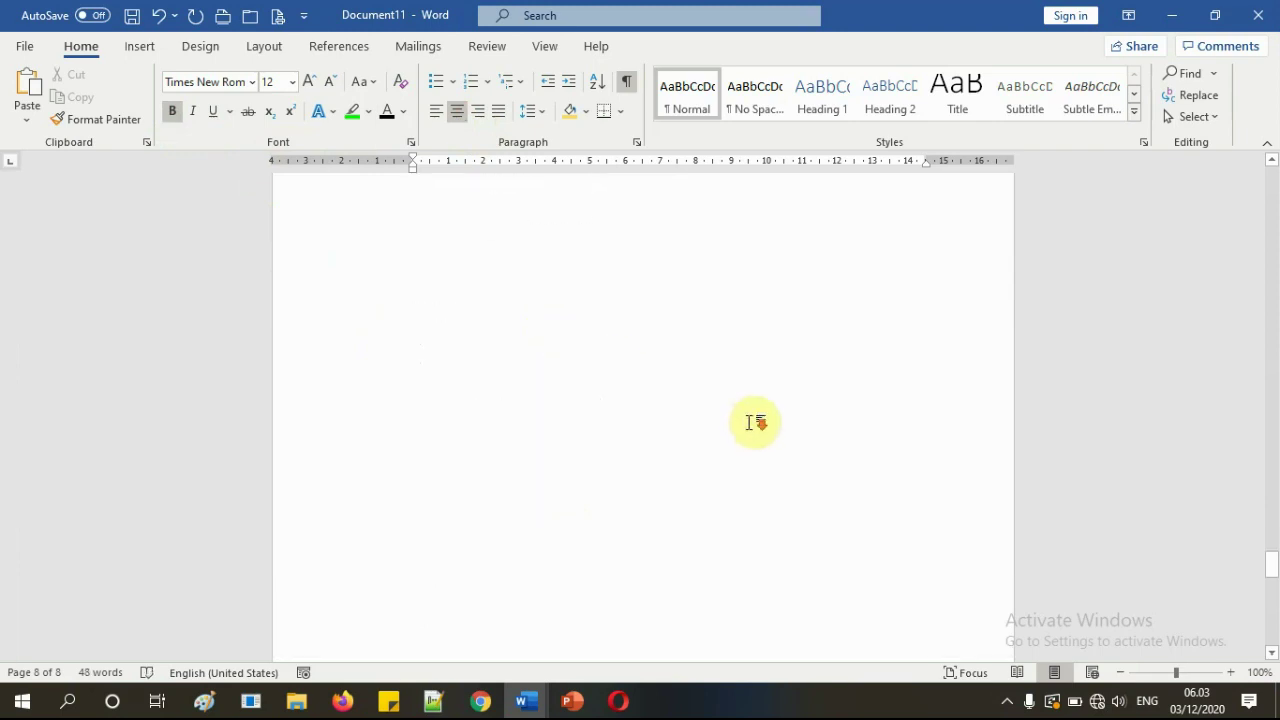
pyautogui.write('GAMBAR')
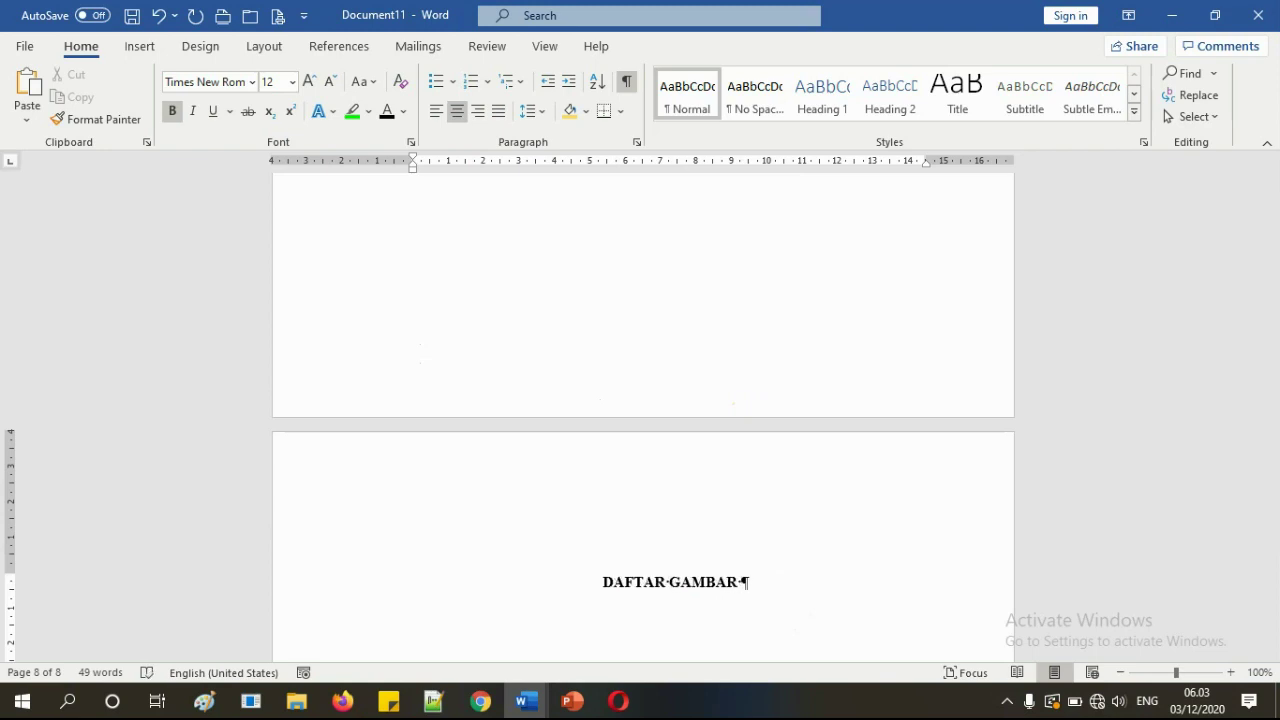
# - Add three empty centered lines below the DAFTAR GAMBAR heading, and make the line that follows left-aligned and non-bold
pyautogui.press('Return')
pyautogui.hotkey('ctrl', 'l')
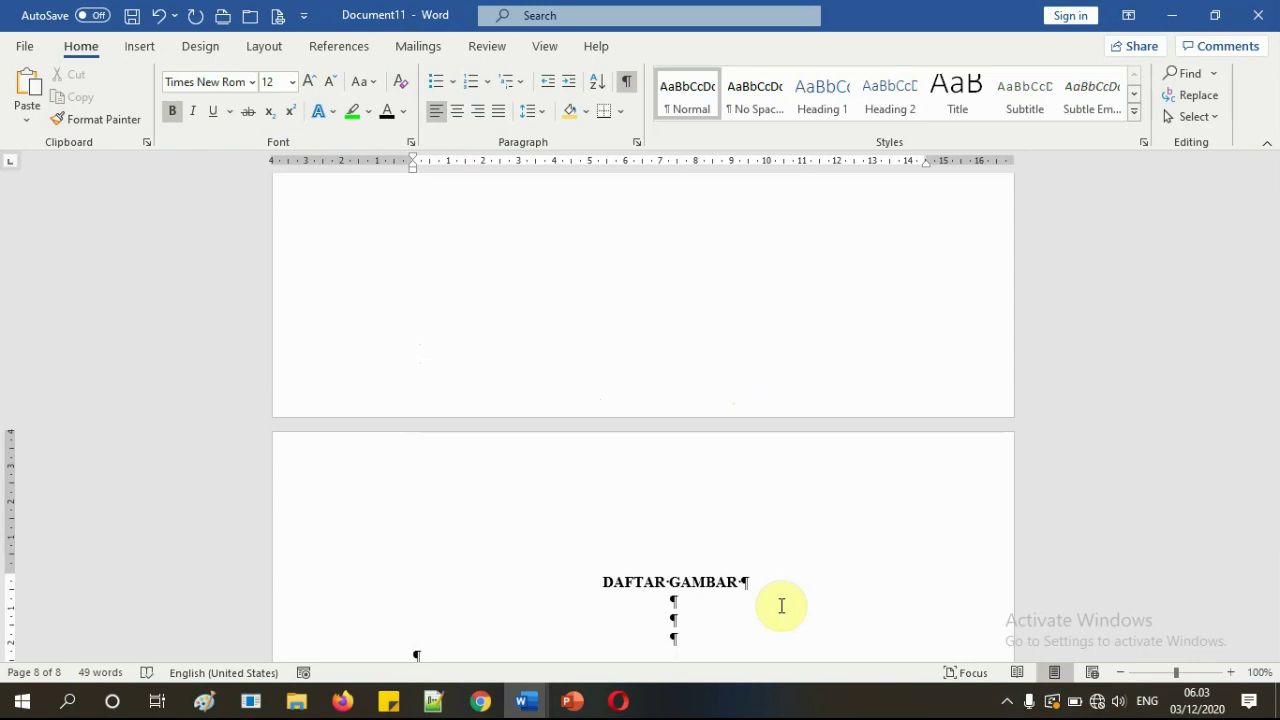
pyautogui.scroll(-3, 782, 605)
pyautogui.click(172, 111)
# - Enter Mulai and Akhir separated by three empty lines on the DAFTAR GAMBAR page, and insert a page break after them
pyautogui.write('fd')
pyautogui.press('BackSpace')
pyautogui.press('BackSpace')
pyautogui.write('Mulai    ')
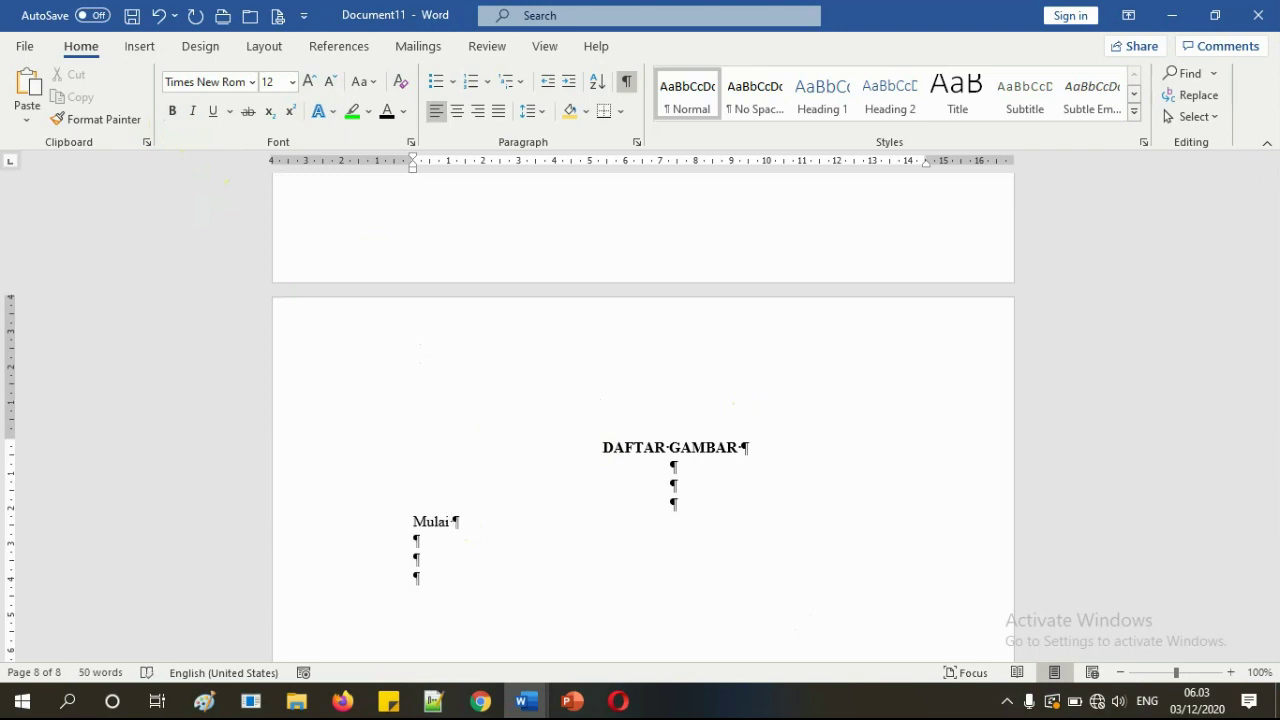
pyautogui.write('Akhir')
pyautogui.hotkey('ctrl', 'Return')
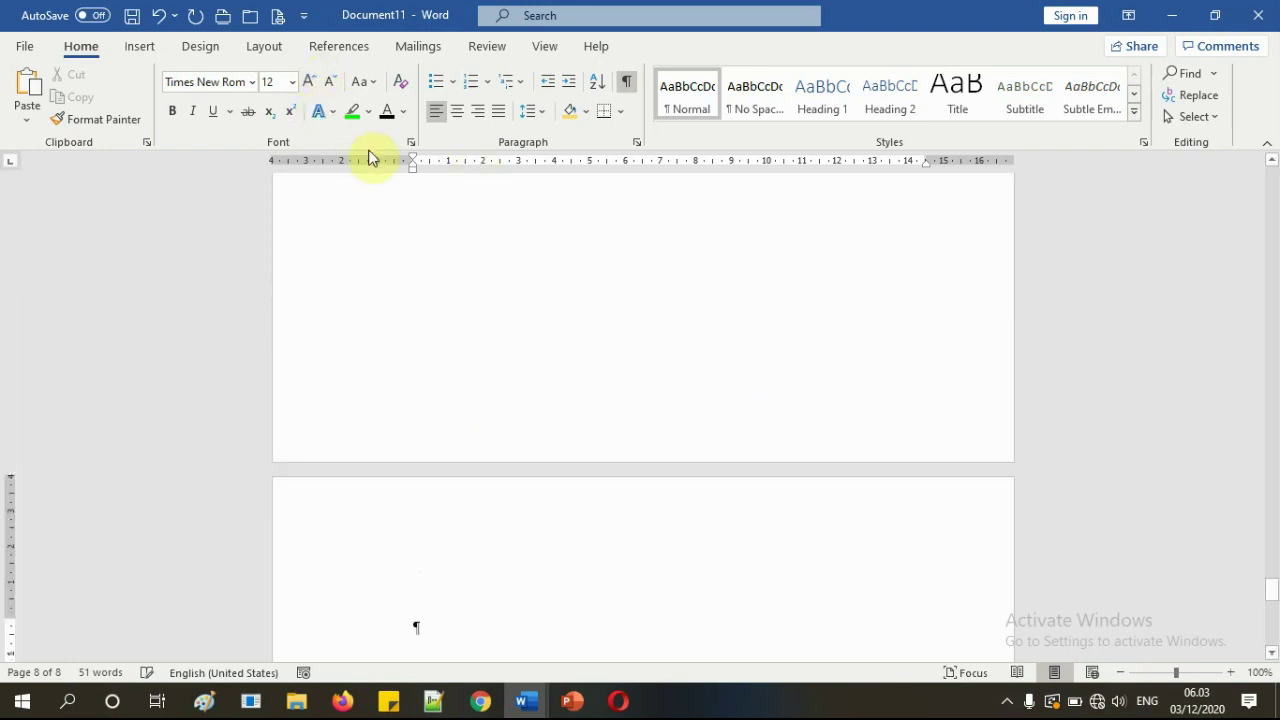
# - Enter the centered, bold heading DAFTAR LAMPIRAN on the new page after DAFTAR GAMBAR
pyautogui.click(171, 111)
pyautogui.click(457, 111)
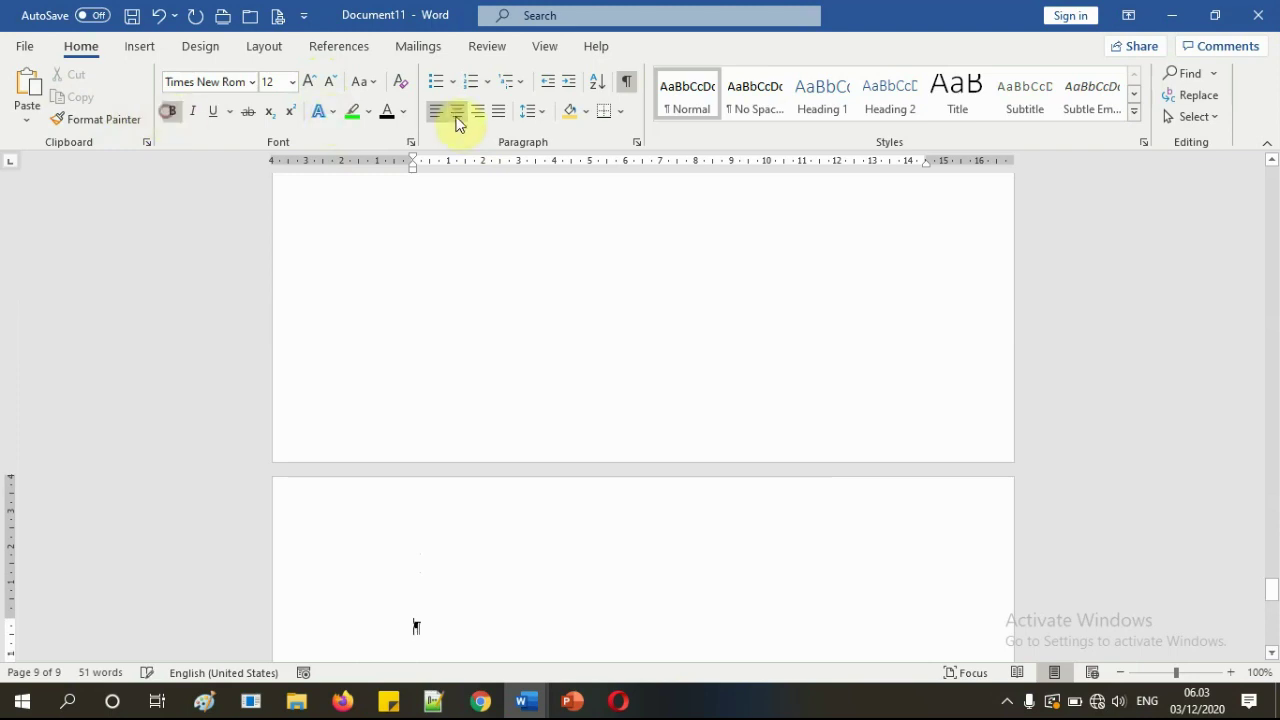
pyautogui.write('daftar')
pyautogui.press('BackSpace')
pyautogui.press('BackSpace')
pyautogui.press('BackSpace')
pyautogui.press('BackSpace')
pyautogui.press('BackSpace')
pyautogui.press('BackSpace')
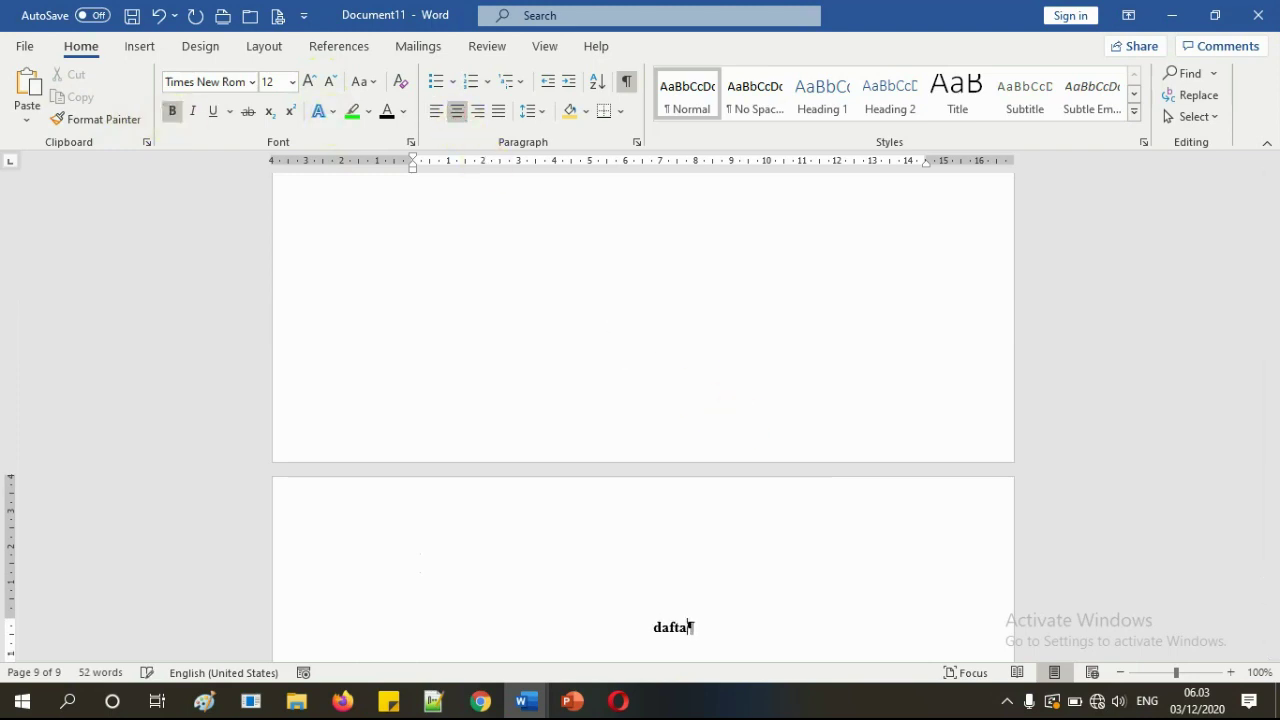
pyautogui.write('DAFTAR LAMPIRAN')
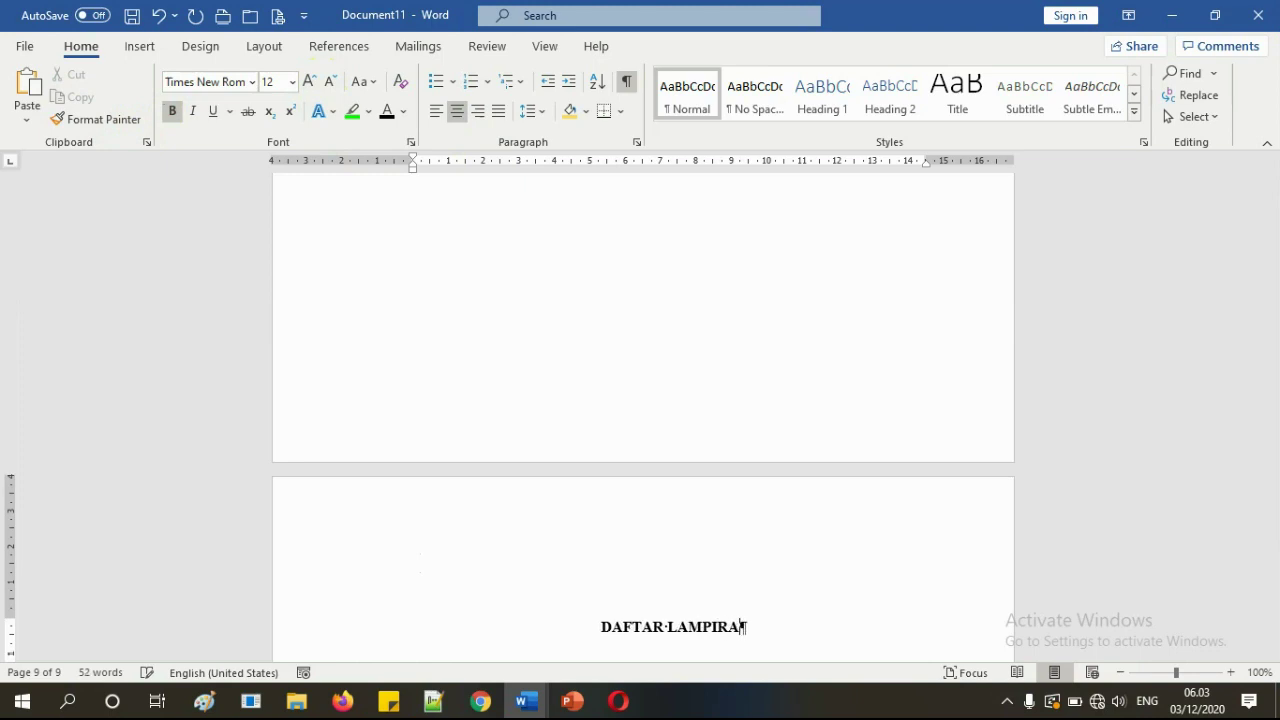
# - Add three empty centered lines below the DAFTAR LAMPIRAN heading and start another line after them
pyautogui.press('Return')
pyautogui.press('Return')
pyautogui.press('Return')
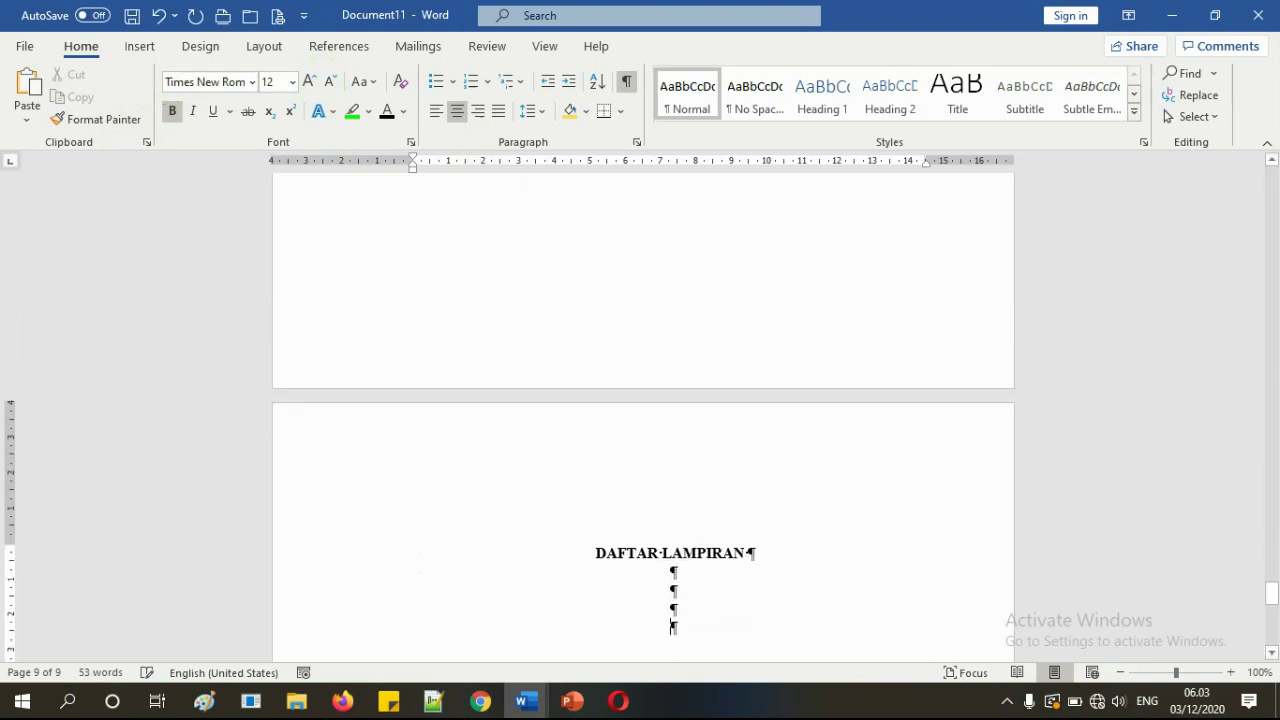
# - Enter left-aligned, non-bold Mulai and Akhir separated by three empty lines on the DAFTAR LAMPIRAN page, and start a line after them
pyautogui.hotkey('ctrl', 'l')
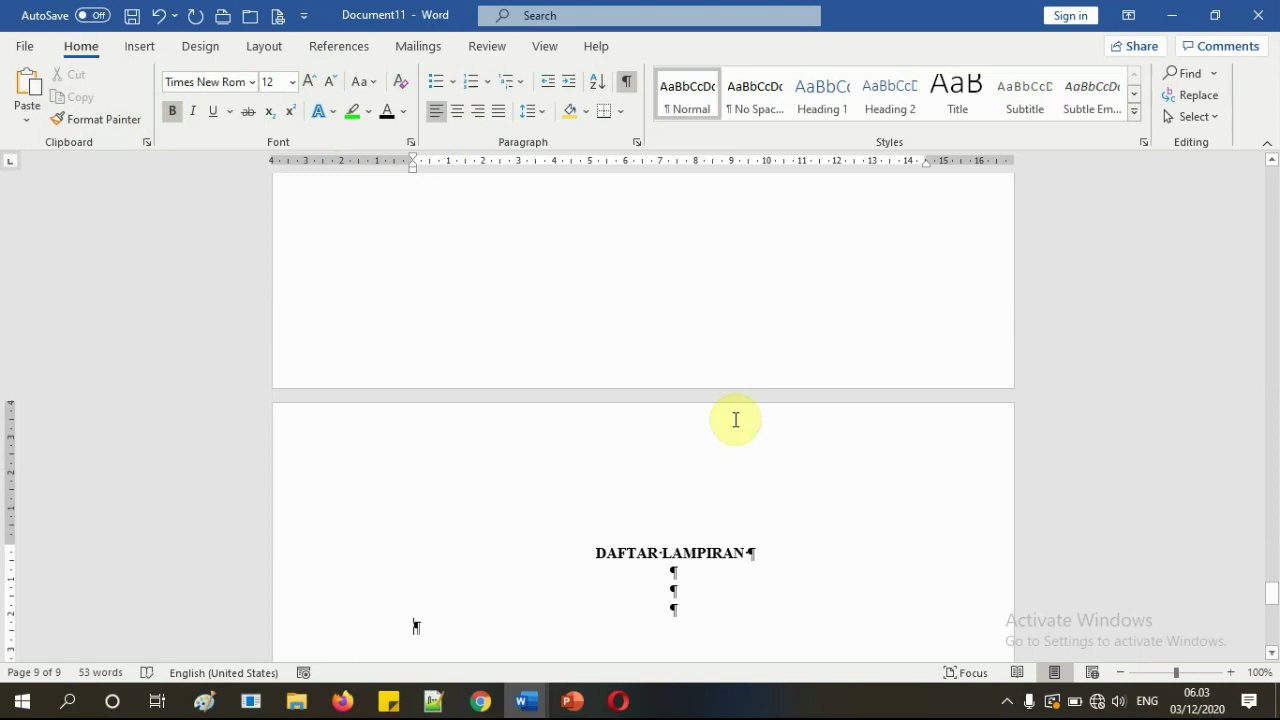
pyautogui.hotkey('ctrl', 'b')
pyautogui.write('Mulai')
pyautogui.press('Return')
pyautogui.press('Return')
pyautogui.press('Return')
pyautogui.press('Return')
pyautogui.write('Akhir')
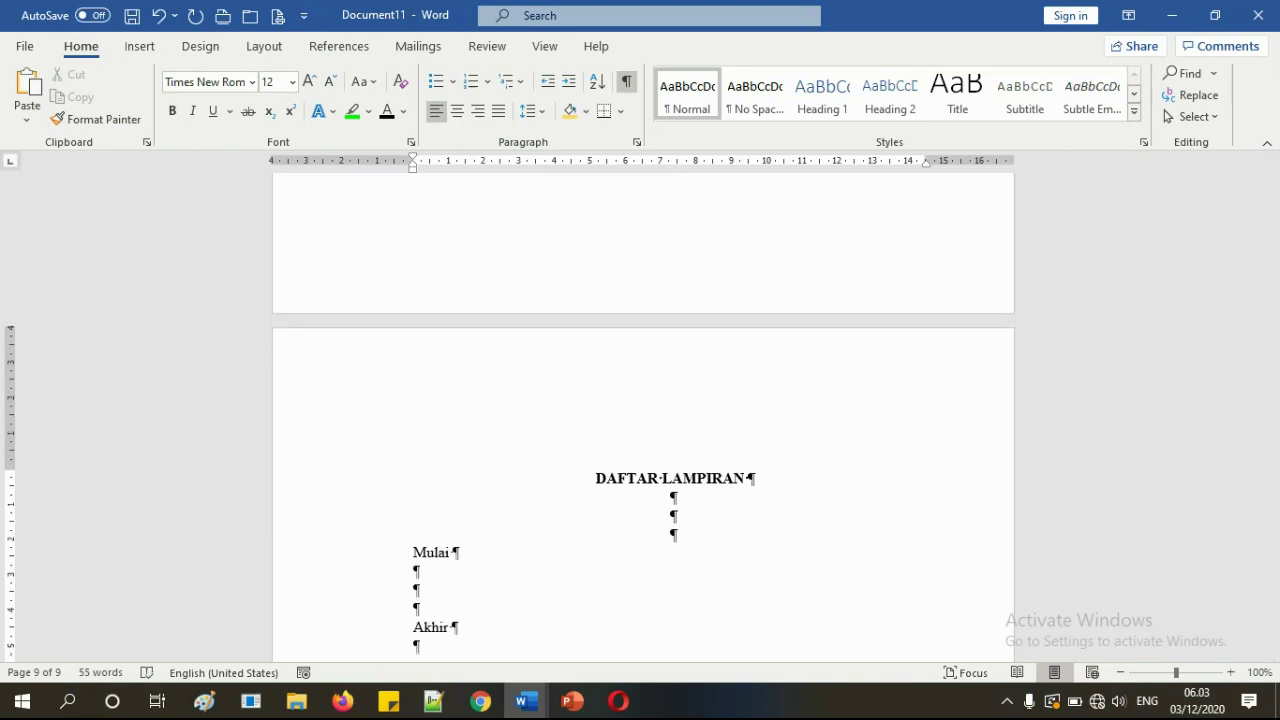
pyautogui.scroll(-2, 740, 377)
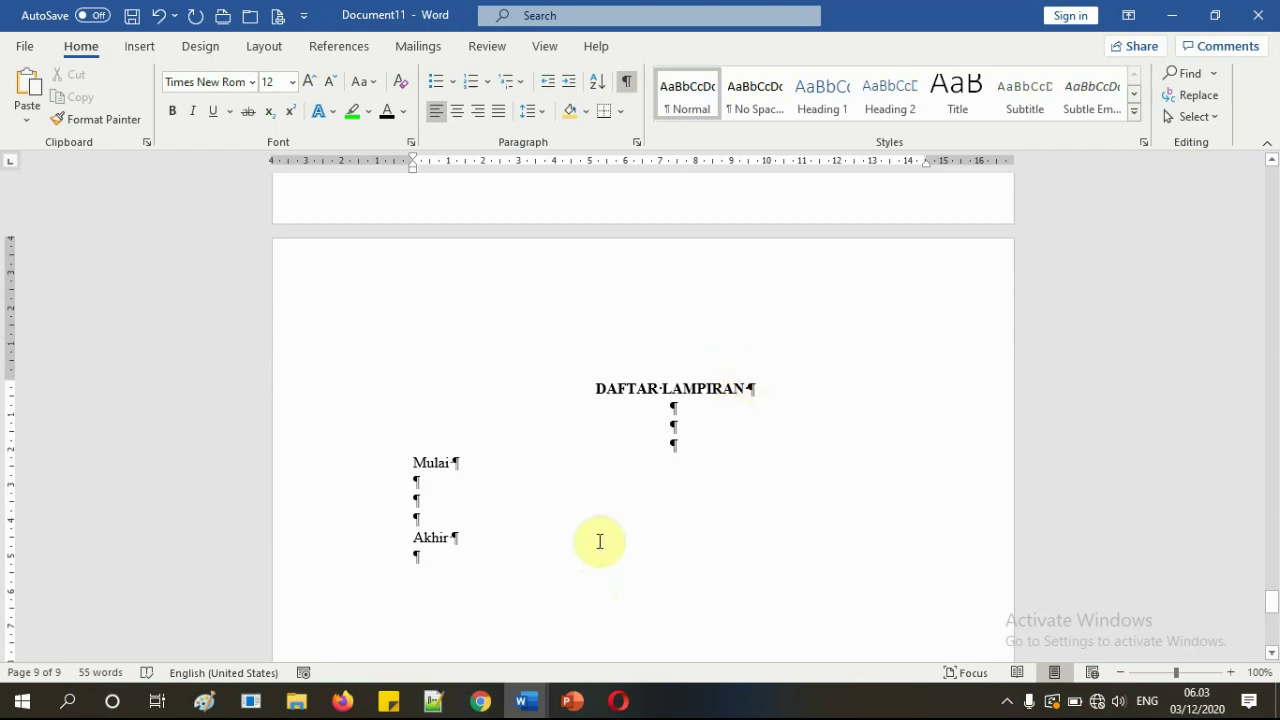
# - Switch to the PowerPoint presentation and check slides 7 and 8 for the break types planned after Daftar Lampiran and the chapters
pyautogui.scroll(20, 620, 500)
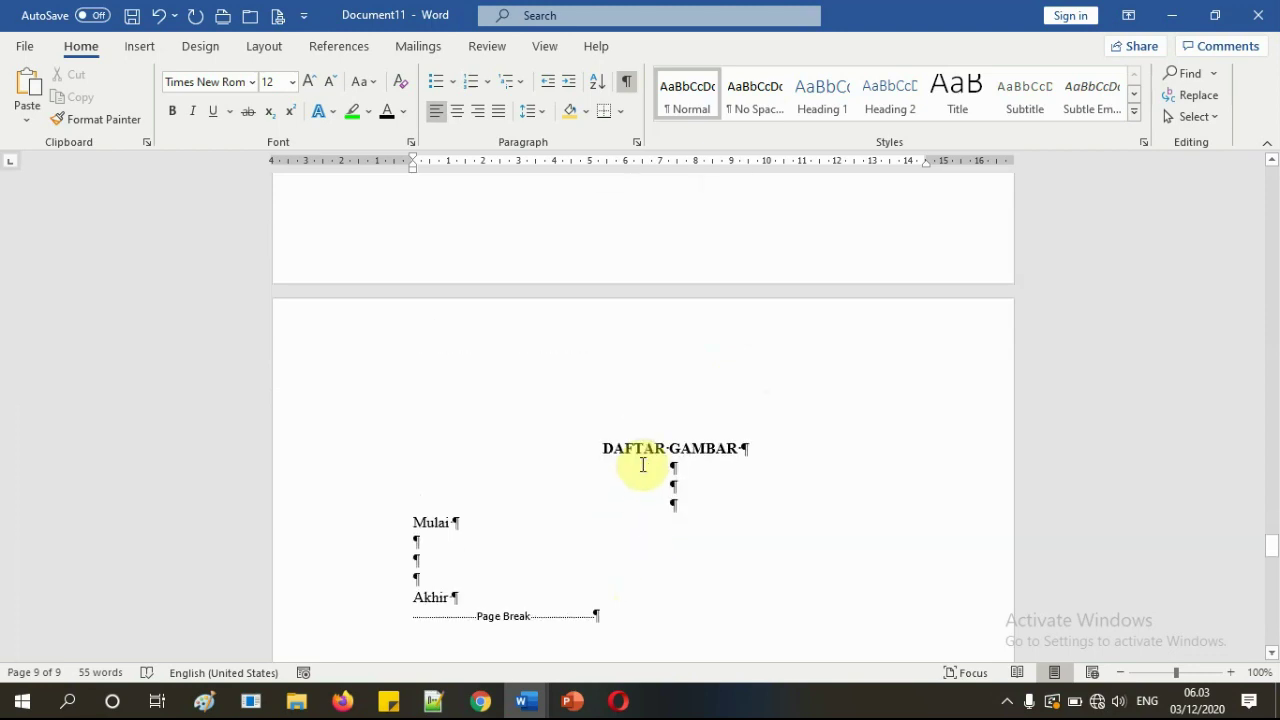
pyautogui.scroll(-20, 757, 457)
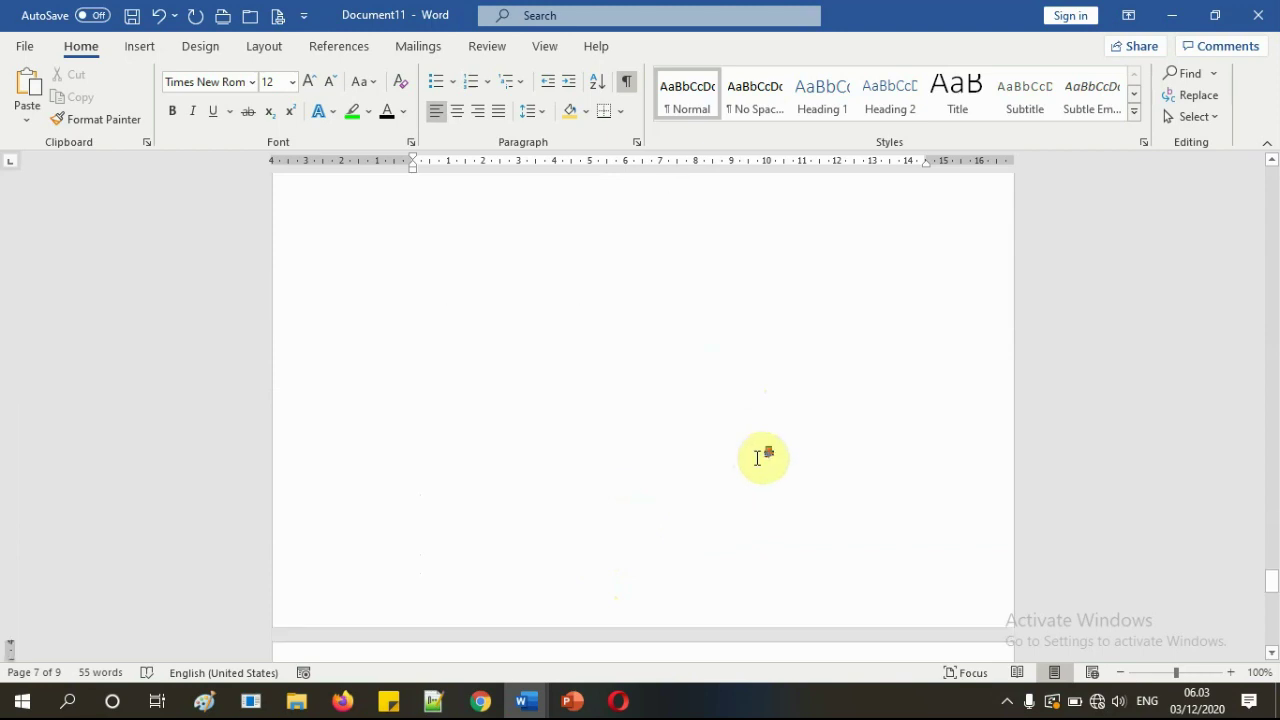
pyautogui.scroll(-3, 757, 457)
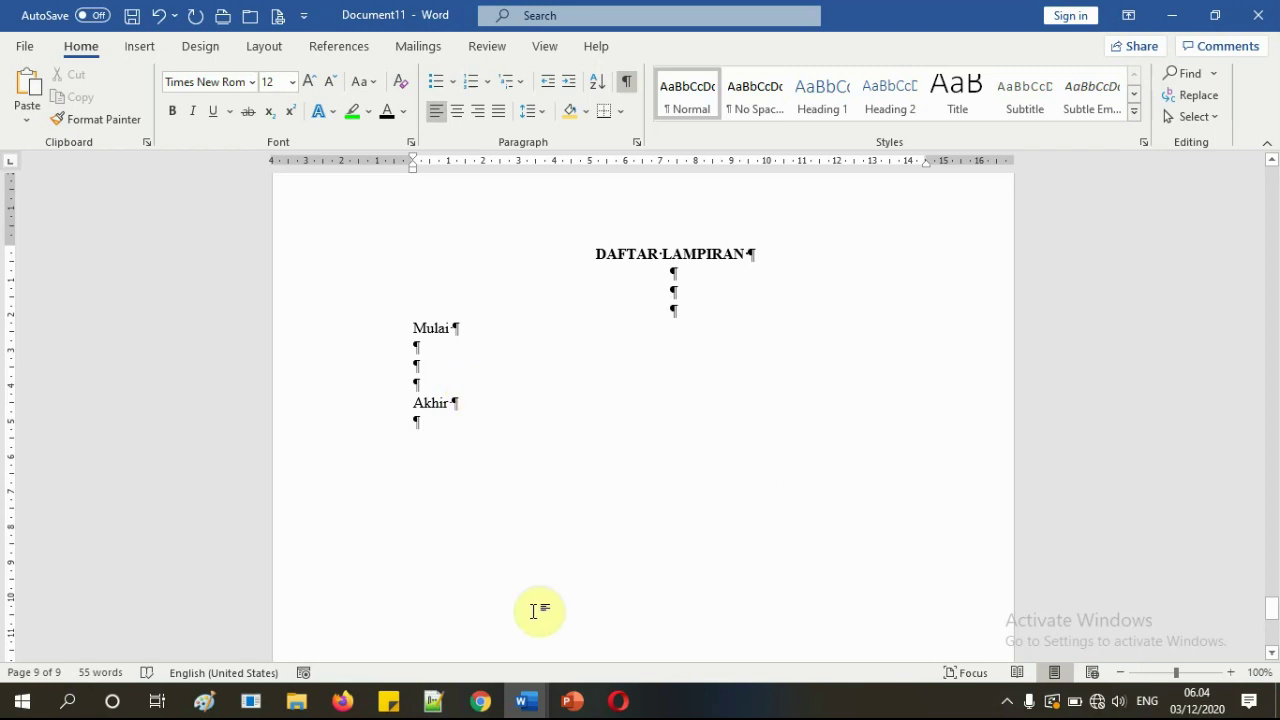
pyautogui.click(571, 701)
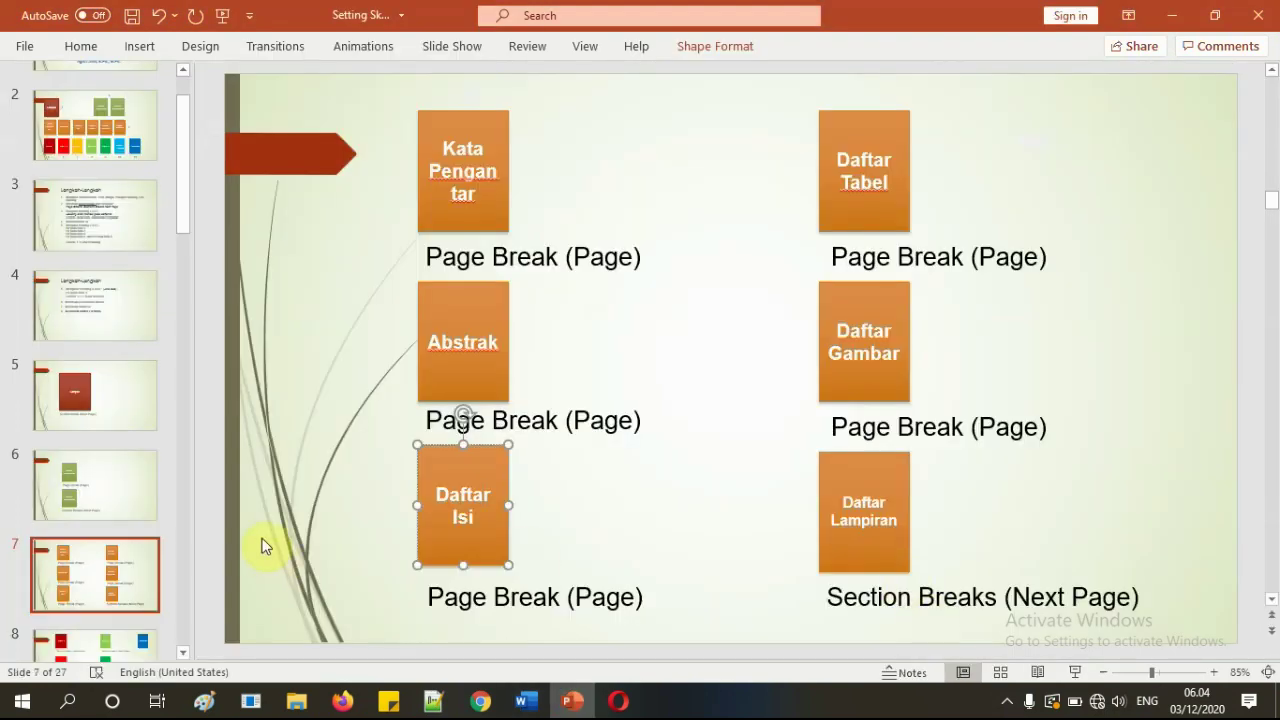
pyautogui.scroll(-2, 120, 425)
pyautogui.click(117, 515)
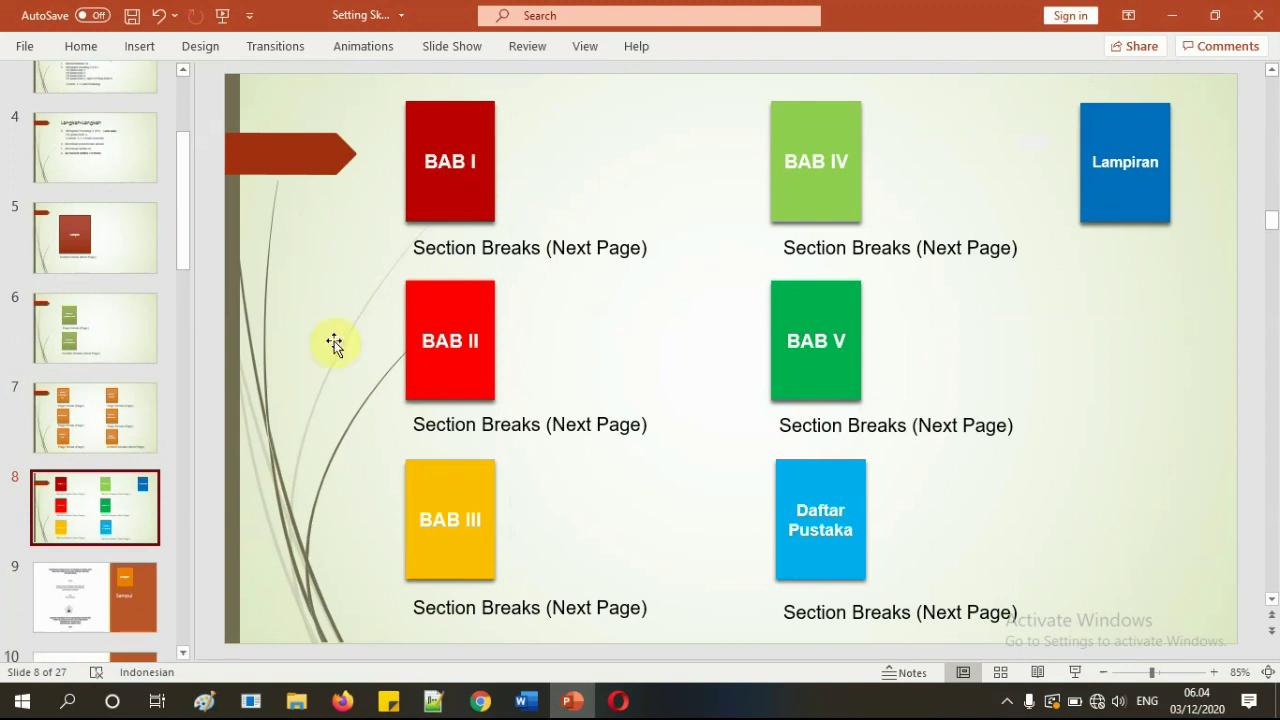
pyautogui.click(100, 414)
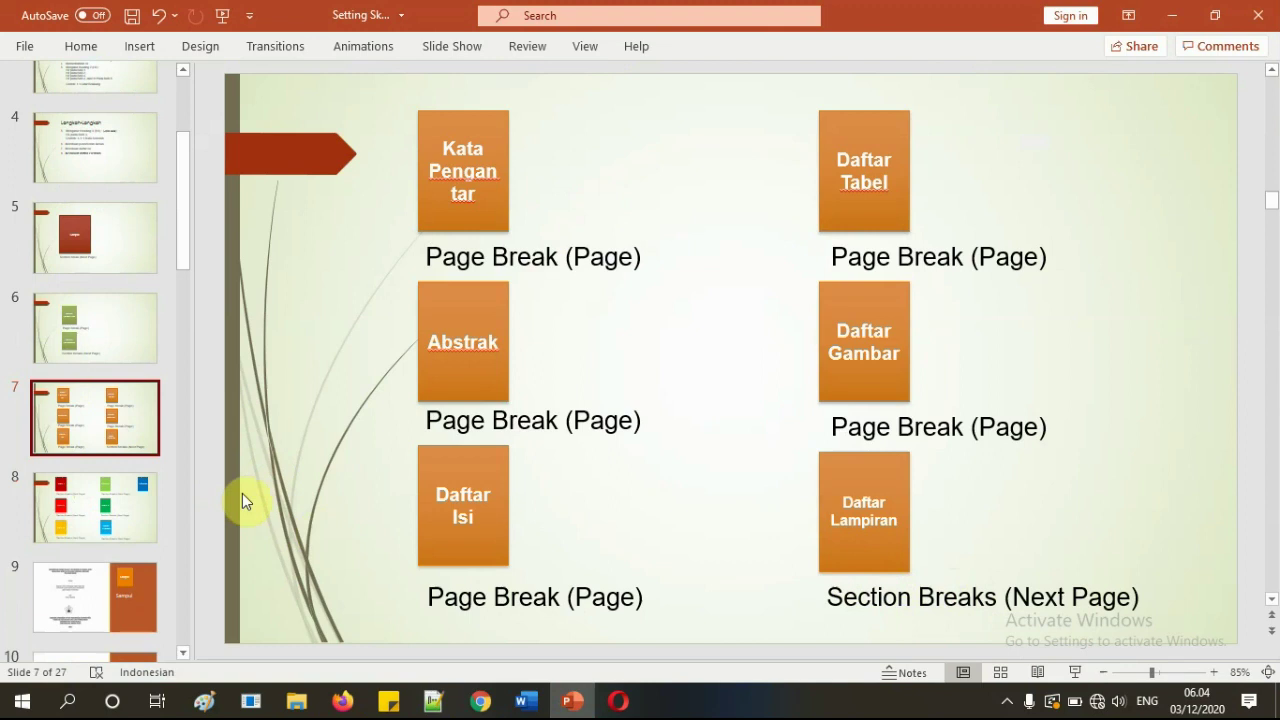
pyautogui.click(60, 507)
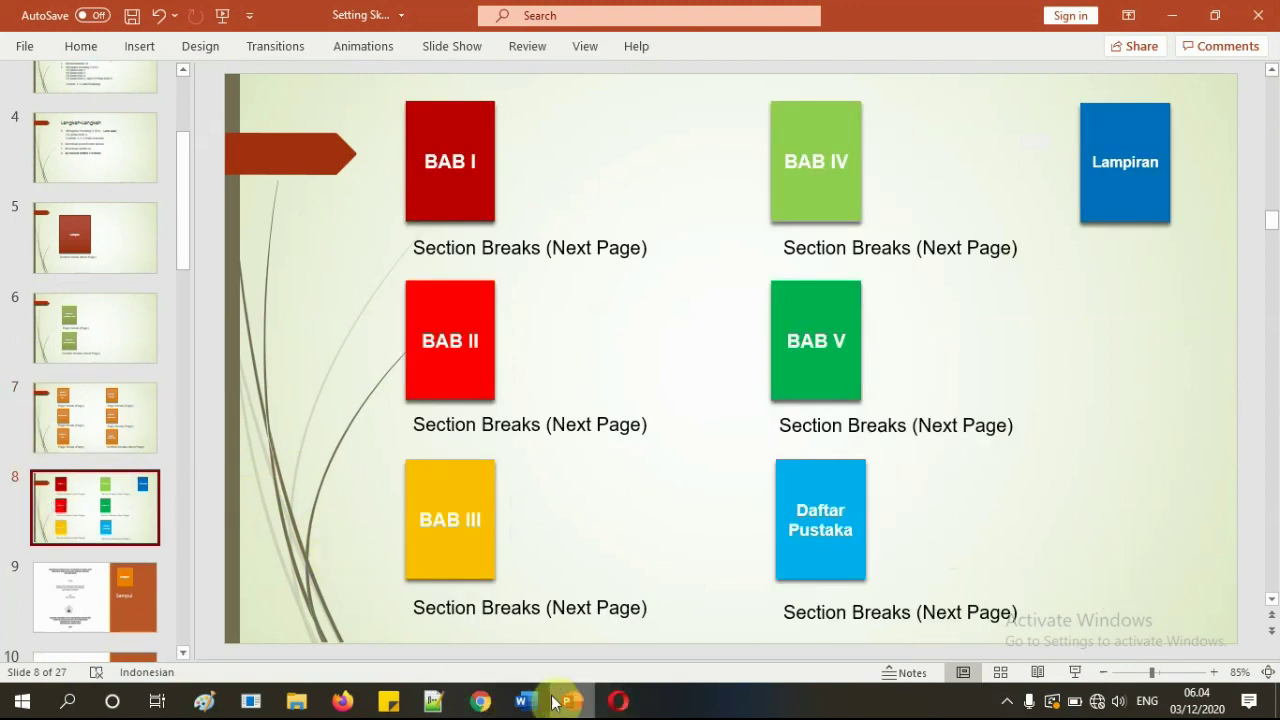
# - Return to Document11 in Word and insert a Next Page section break after Akhir on the DAFTAR LAMPIRAN page
pyautogui.moveTo(523, 694)
pyautogui.click(914, 623)
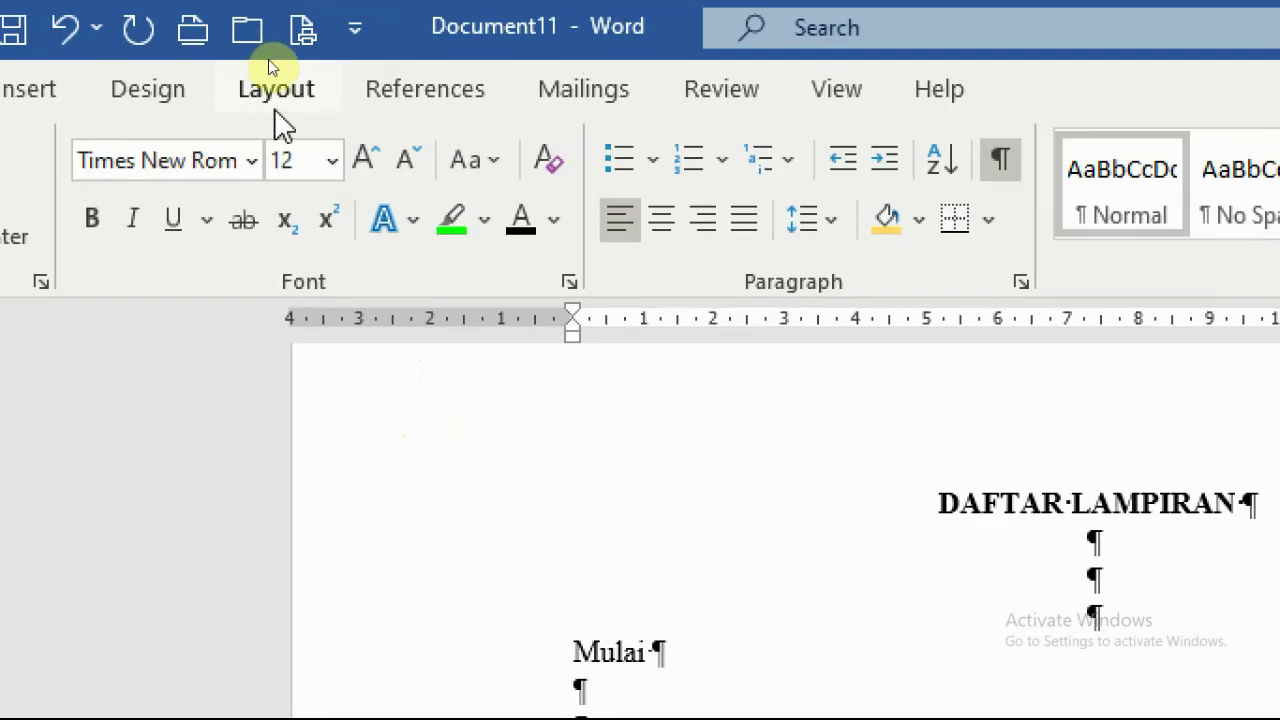
pyautogui.click(262, 50)
pyautogui.click(224, 150)
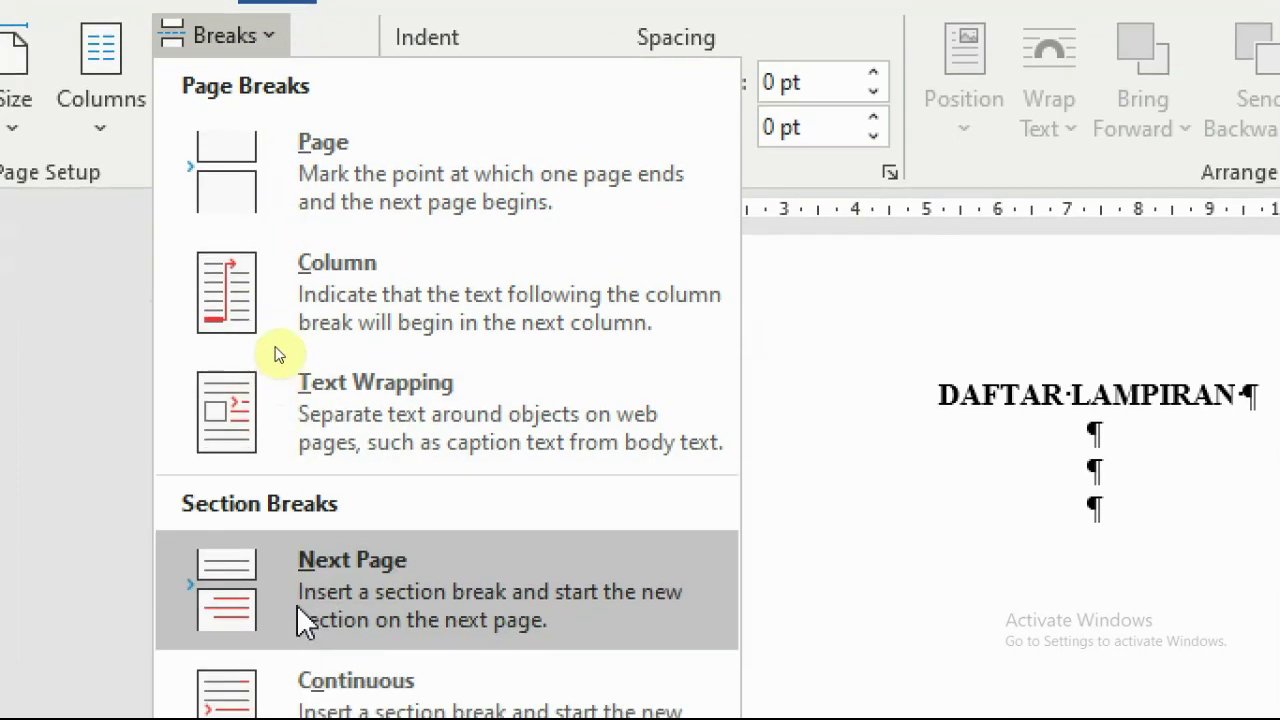
pyautogui.click(372, 578)
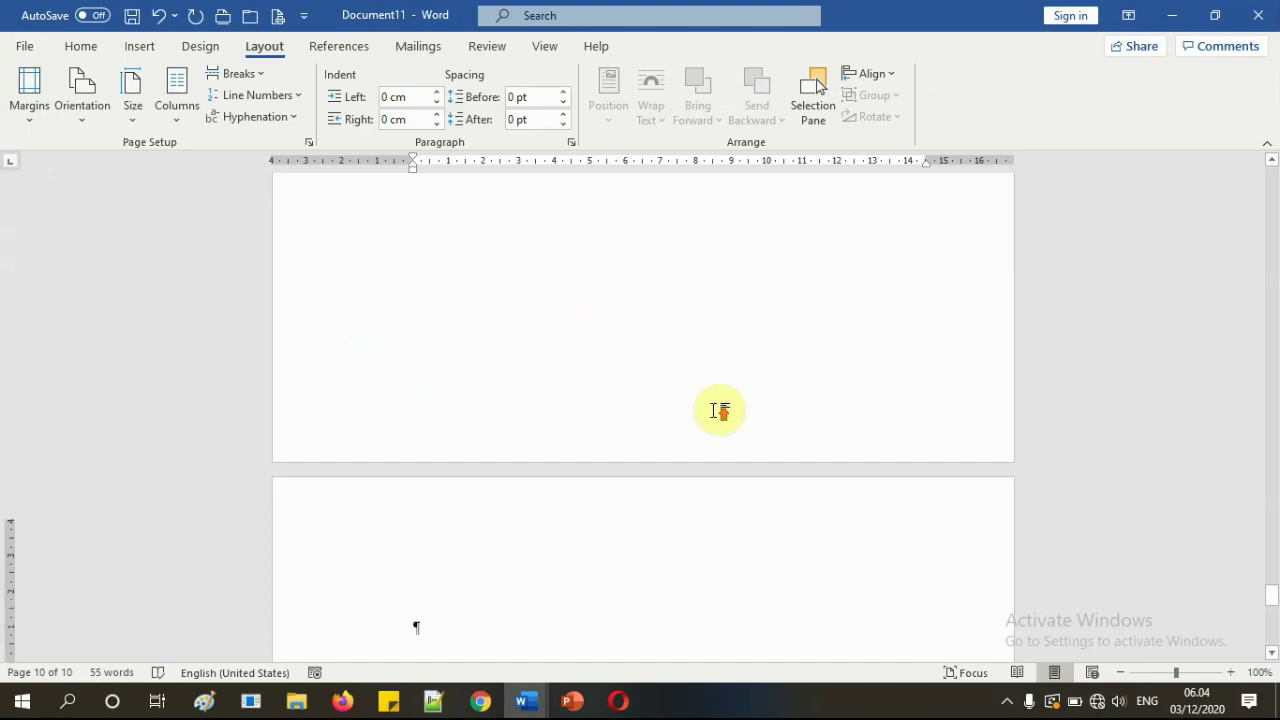
pyautogui.scroll(5, 1180, 706)
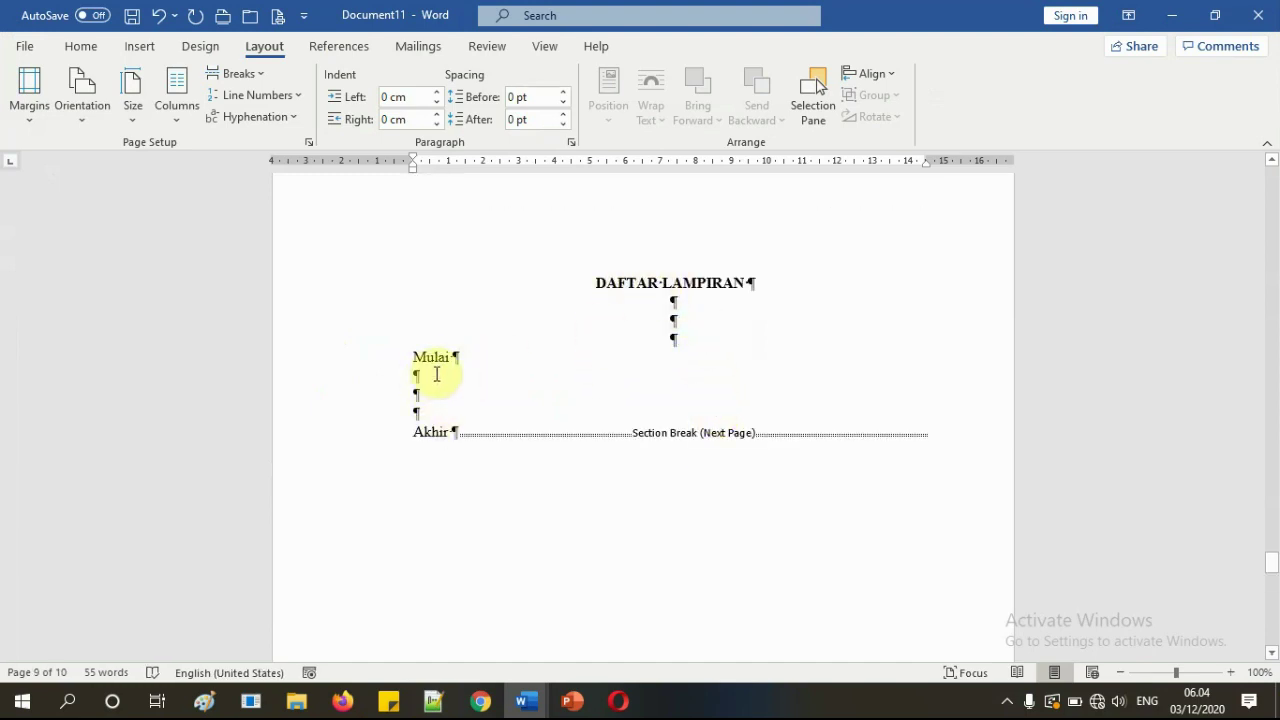
pyautogui.click(452, 373)
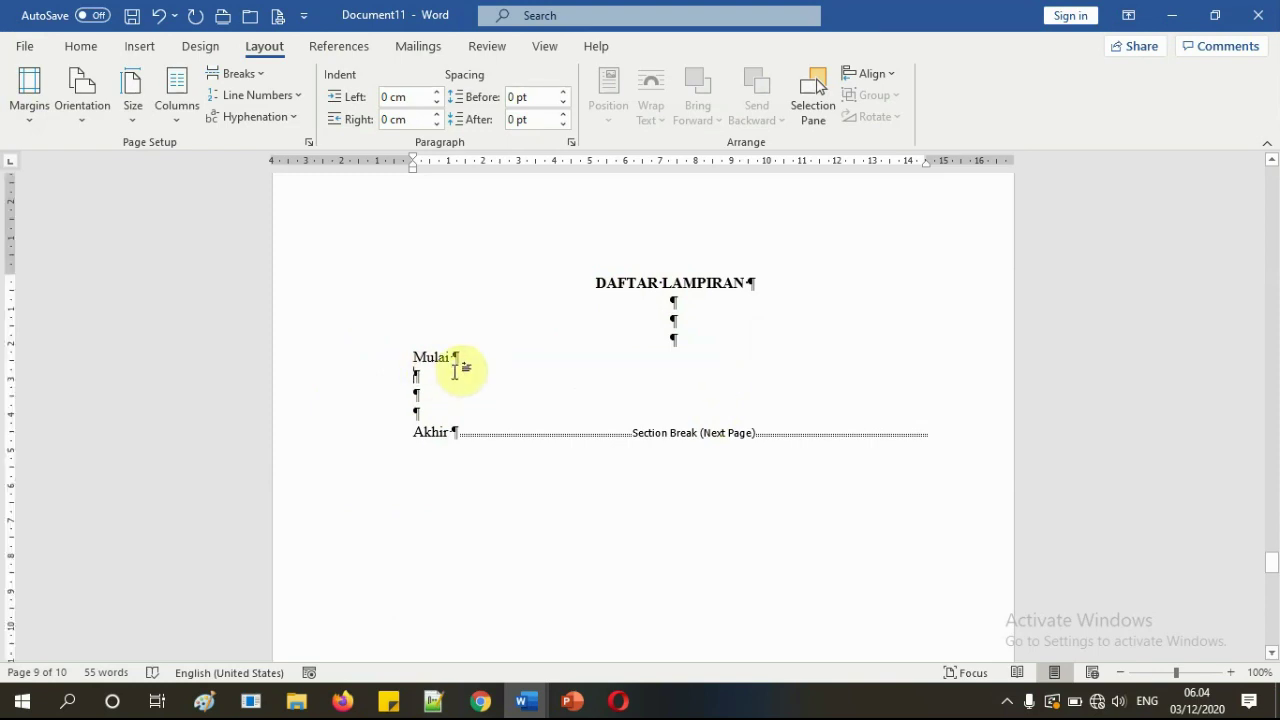
# - Center the empty paragraph on the new page after the DAFTAR LAMPIRAN section
pyautogui.scroll(-4, 529, 363)
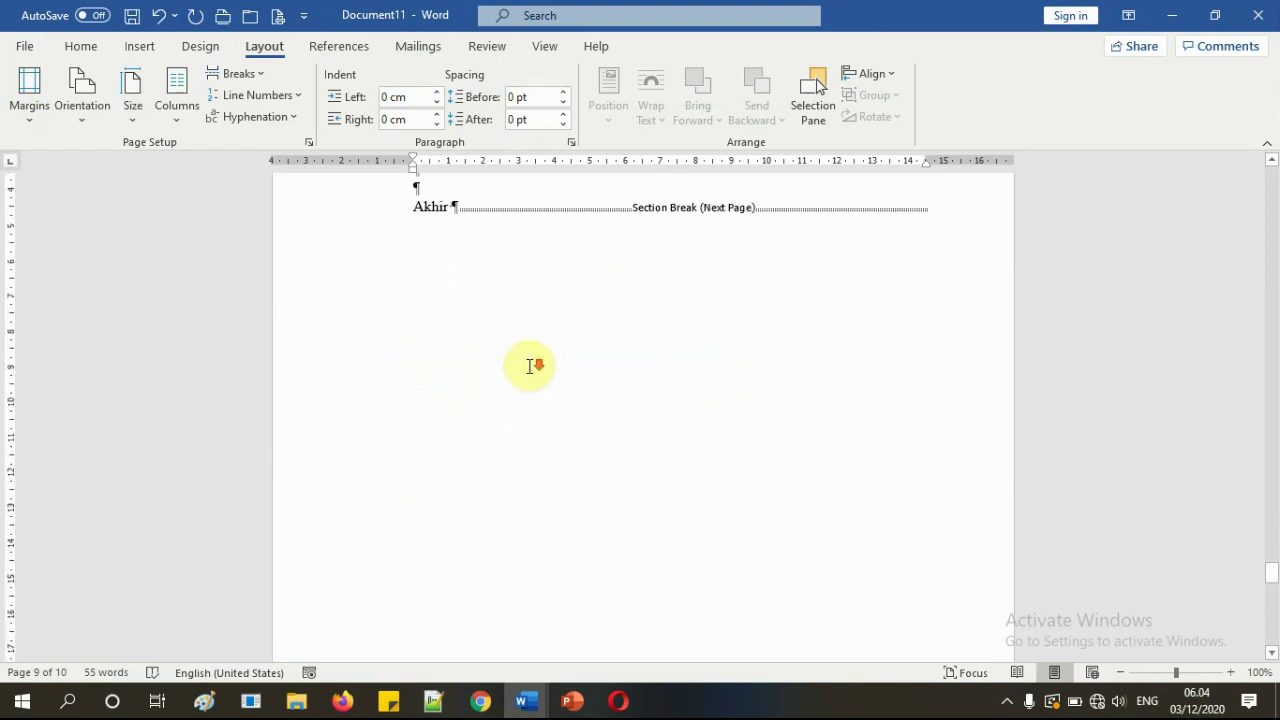
pyautogui.scroll(-8, 634, 371)
pyautogui.scroll(-3, 637, 378)
pyautogui.click(428, 402)
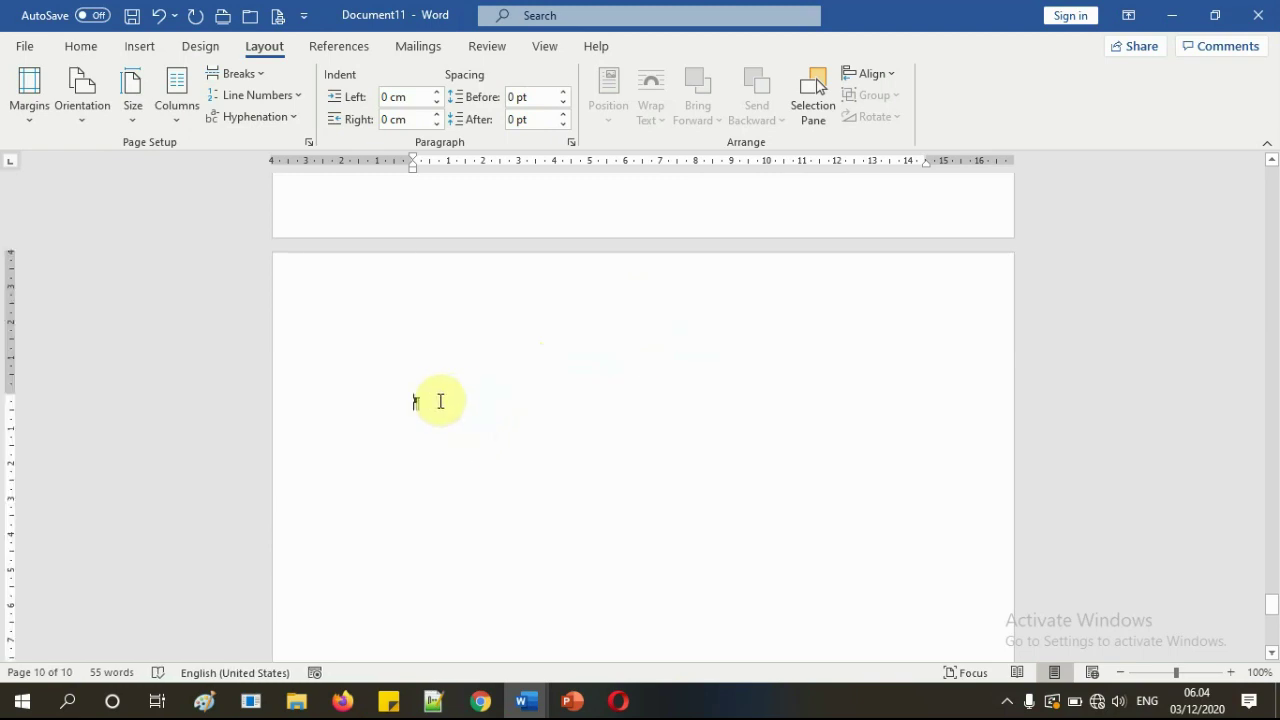
pyautogui.click(79, 47)
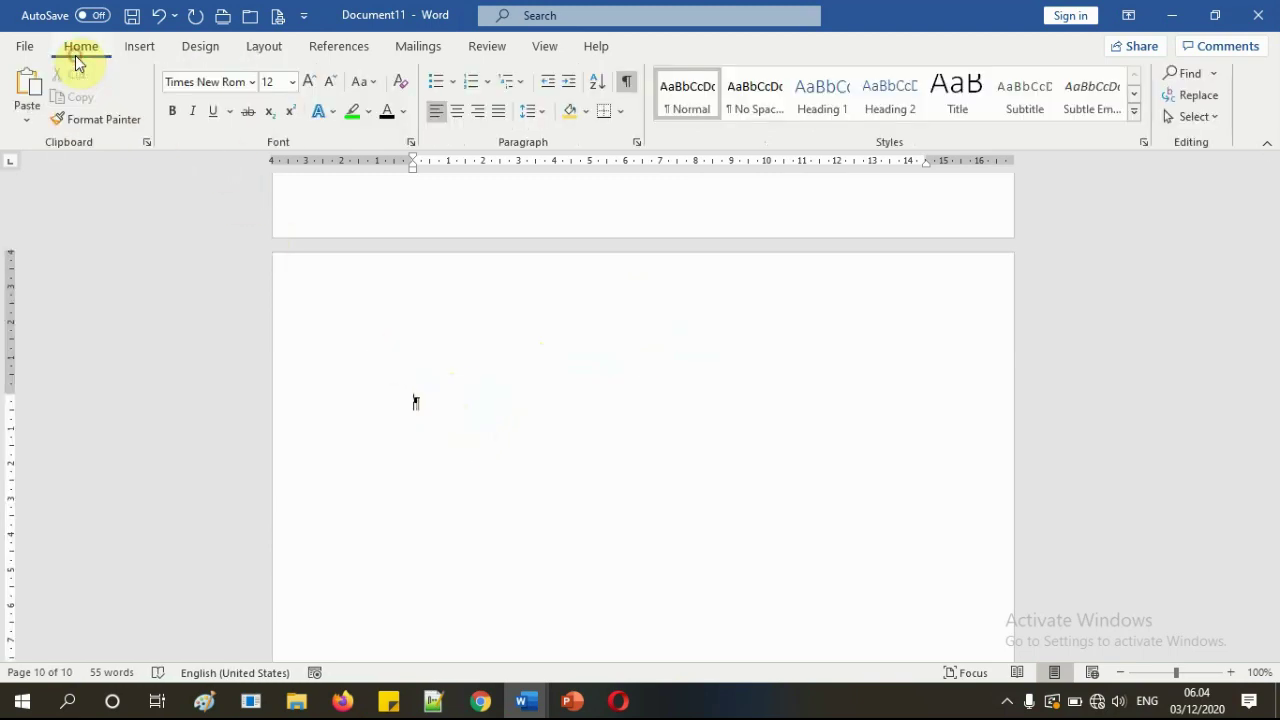
pyautogui.click(457, 111)
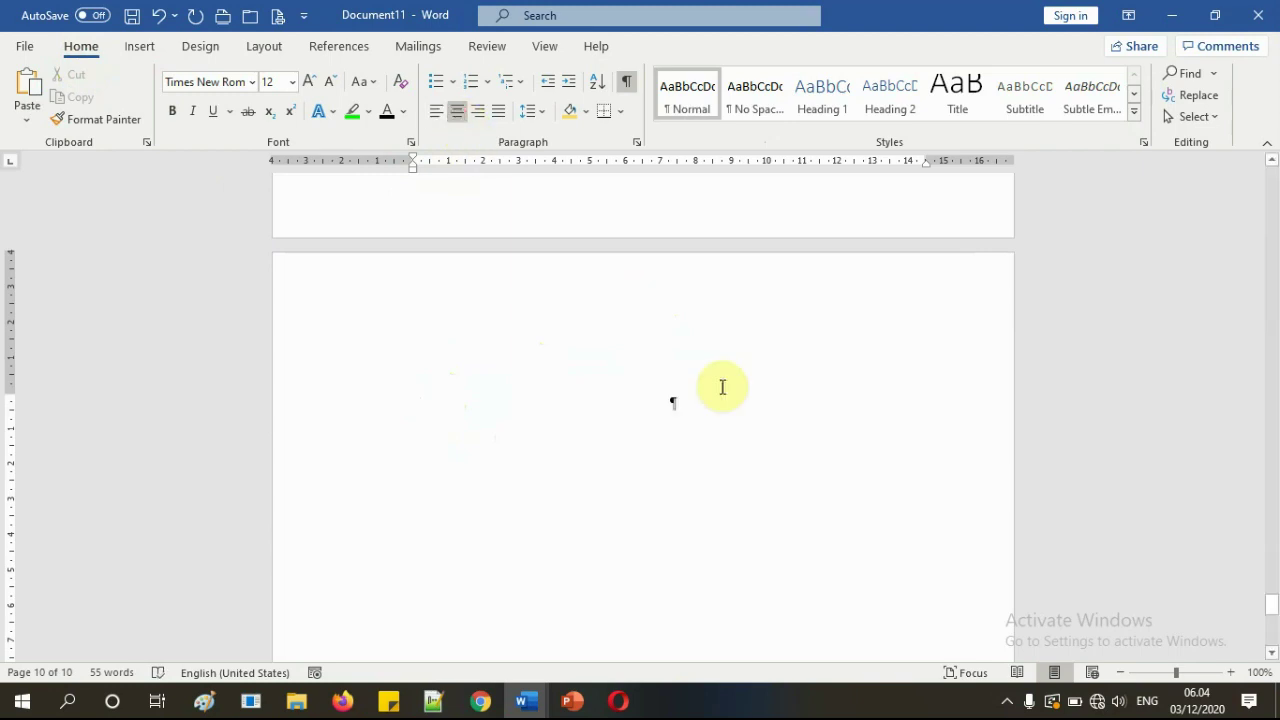
pyautogui.write('bab')
pyautogui.press('BackSpace')
pyautogui.press('BackSpace')
pyautogui.press('BackSpace')
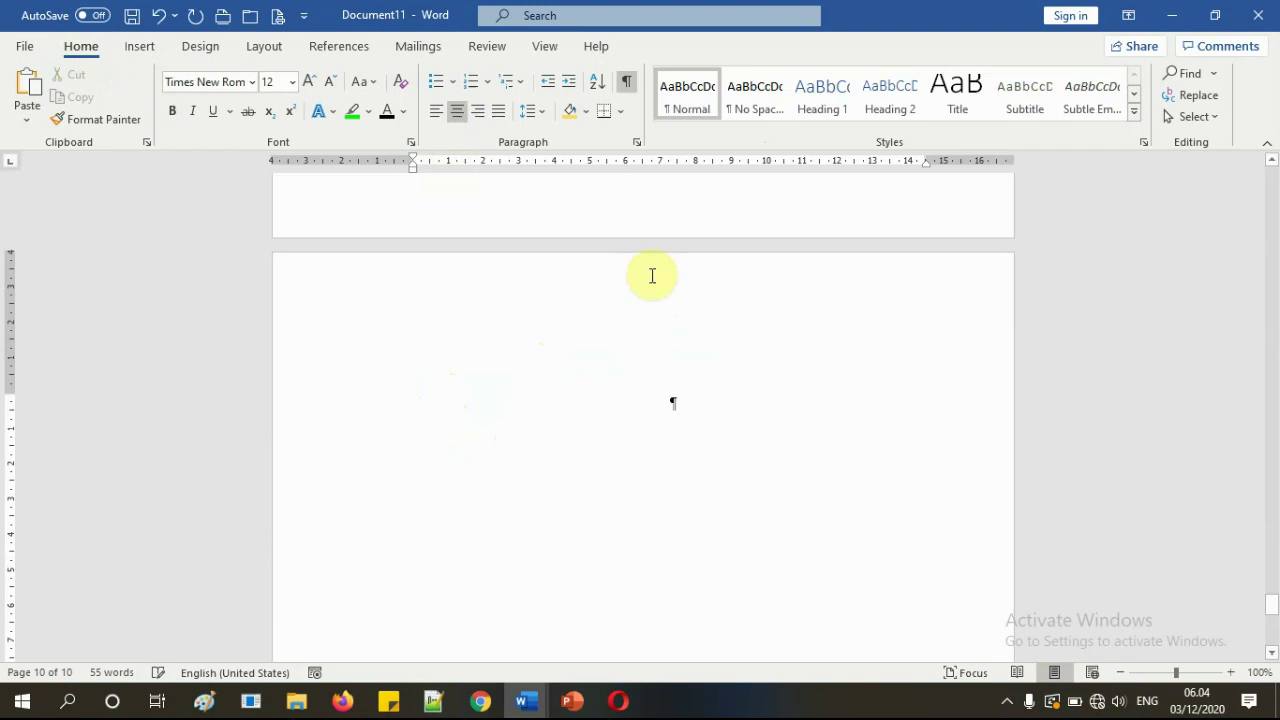
# - Enter the bold heading BAB I PENDAHULUAN in the centered paragraph
pyautogui.click(175, 111)
pyautogui.write('bab')
pyautogui.press('BackSpace')
pyautogui.press('BackSpace')
pyautogui.press('BackSpace')
pyautogui.click(491, 280)
pyautogui.write('BAB I')
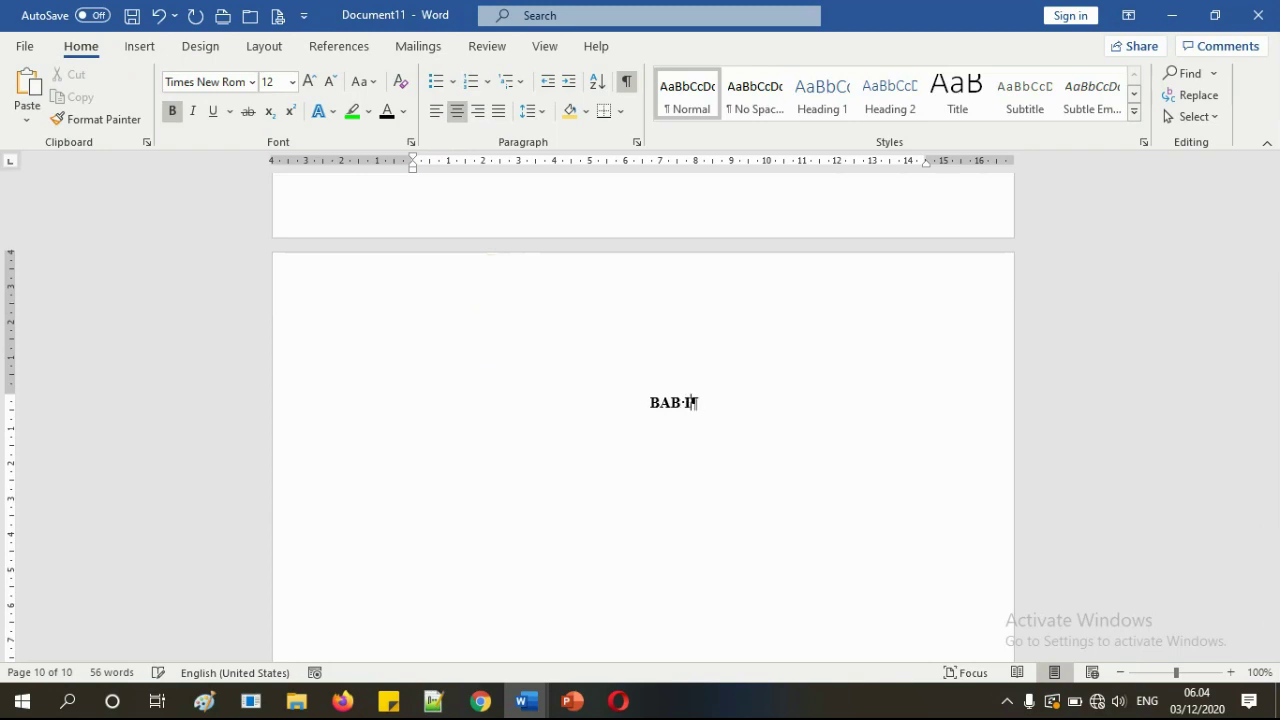
pyautogui.write(' PENDAHULUAN')
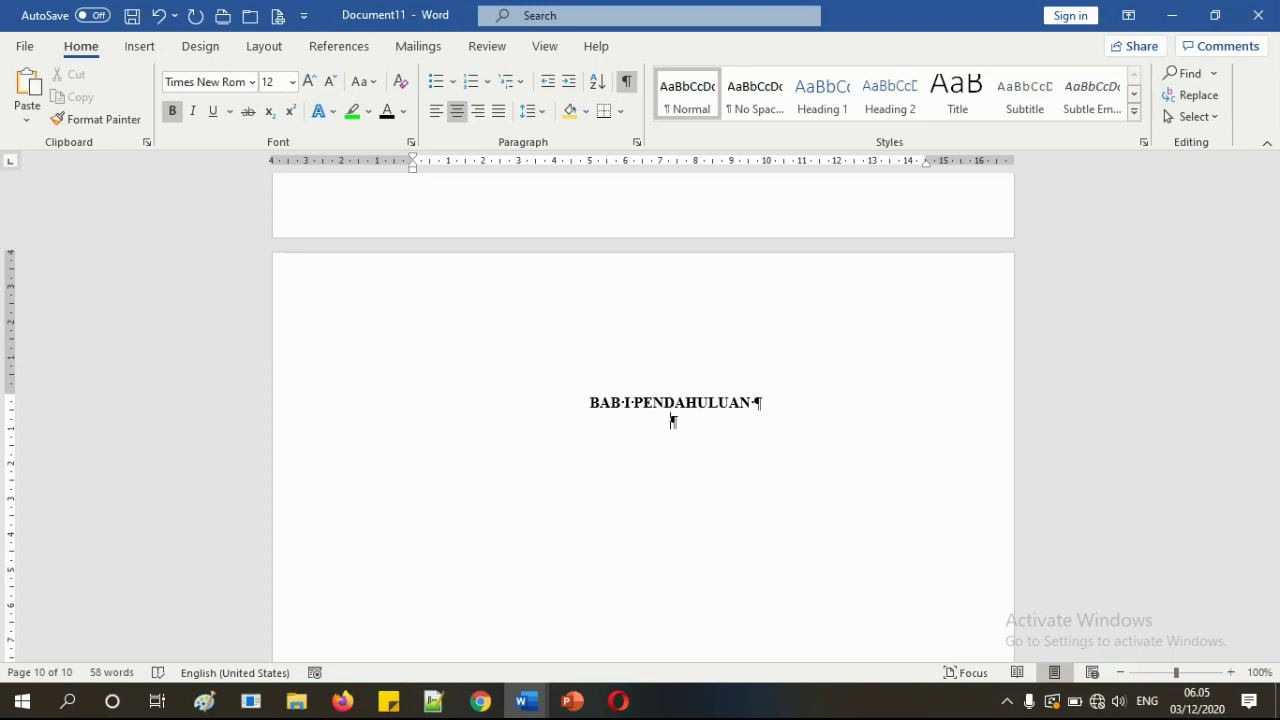
# - Add three empty centered lines below the BAB I PENDAHULUAN heading, and make the line that follows left-aligned and non-bold
pyautogui.click(491, 280)
pyautogui.press('Return')
pyautogui.press('Return')
pyautogui.press('Return')
pyautogui.hotkey('ctrl', 'l')
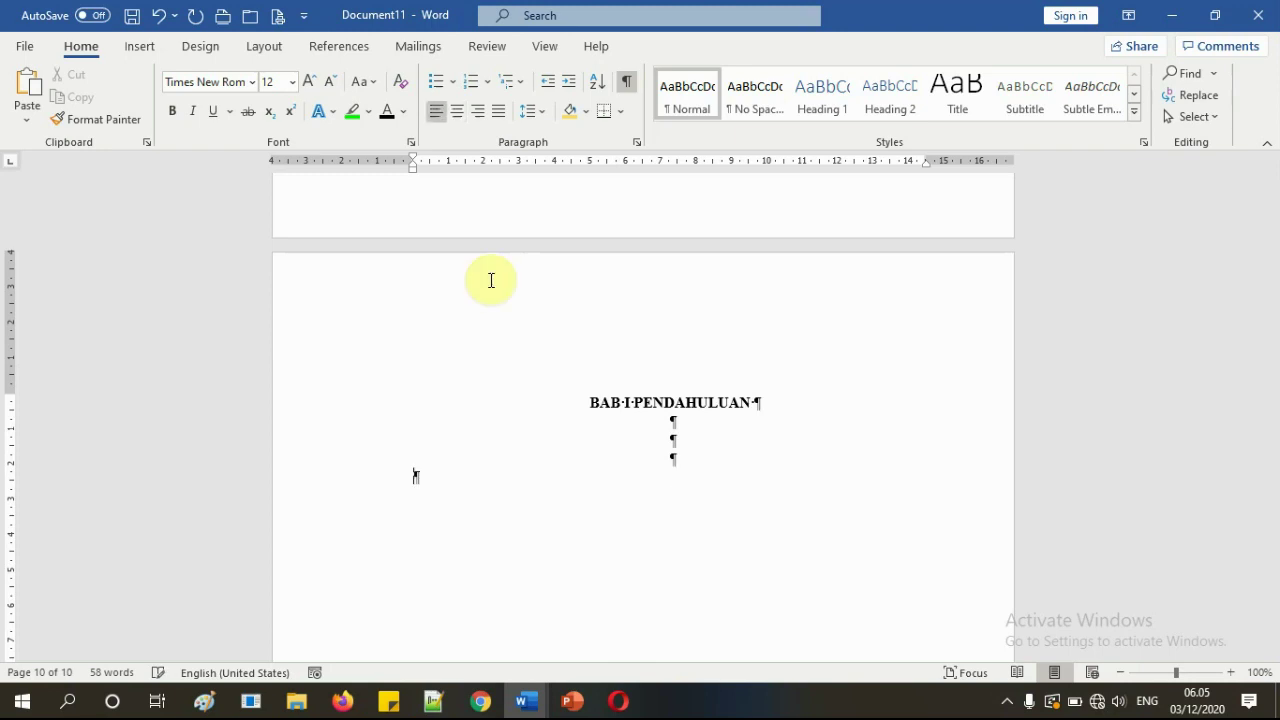
# - Enter Mulai and Akhir separated by three empty lines on the BAB I page, and start a line after them
pyautogui.write('MULAI')
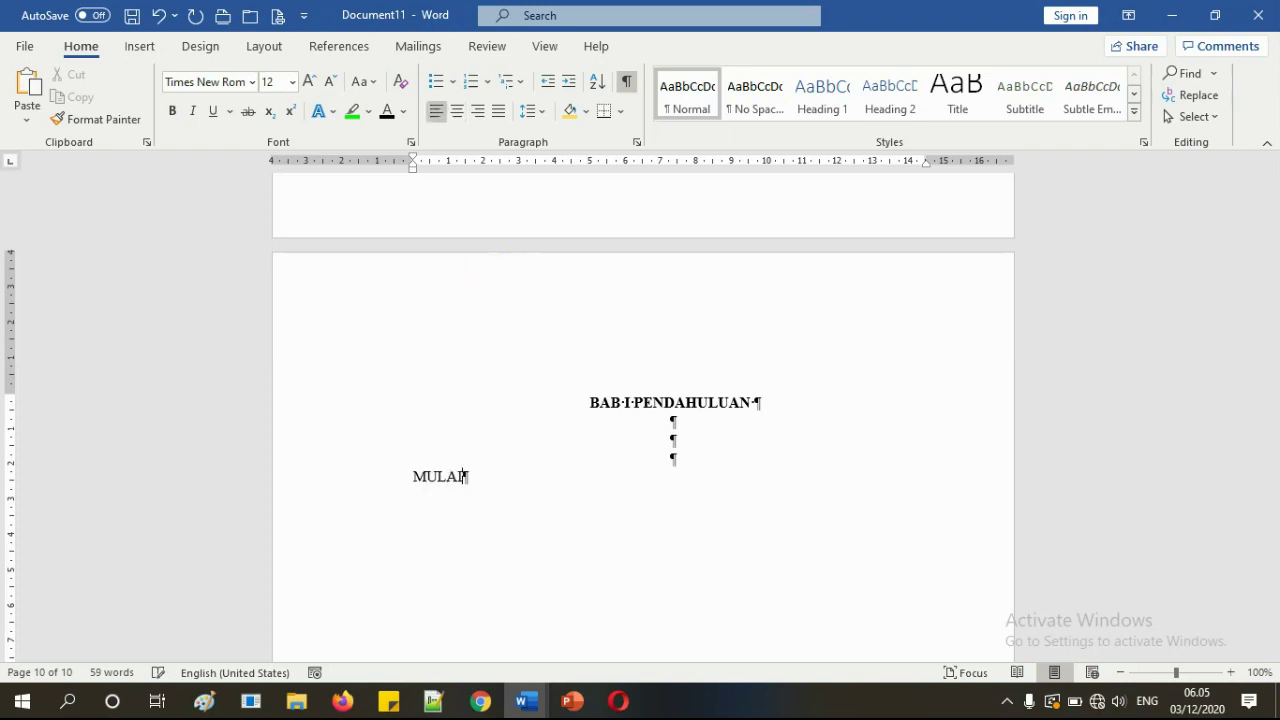
pyautogui.press('BackSpace')
pyautogui.press('BackSpace')
pyautogui.write('hir')
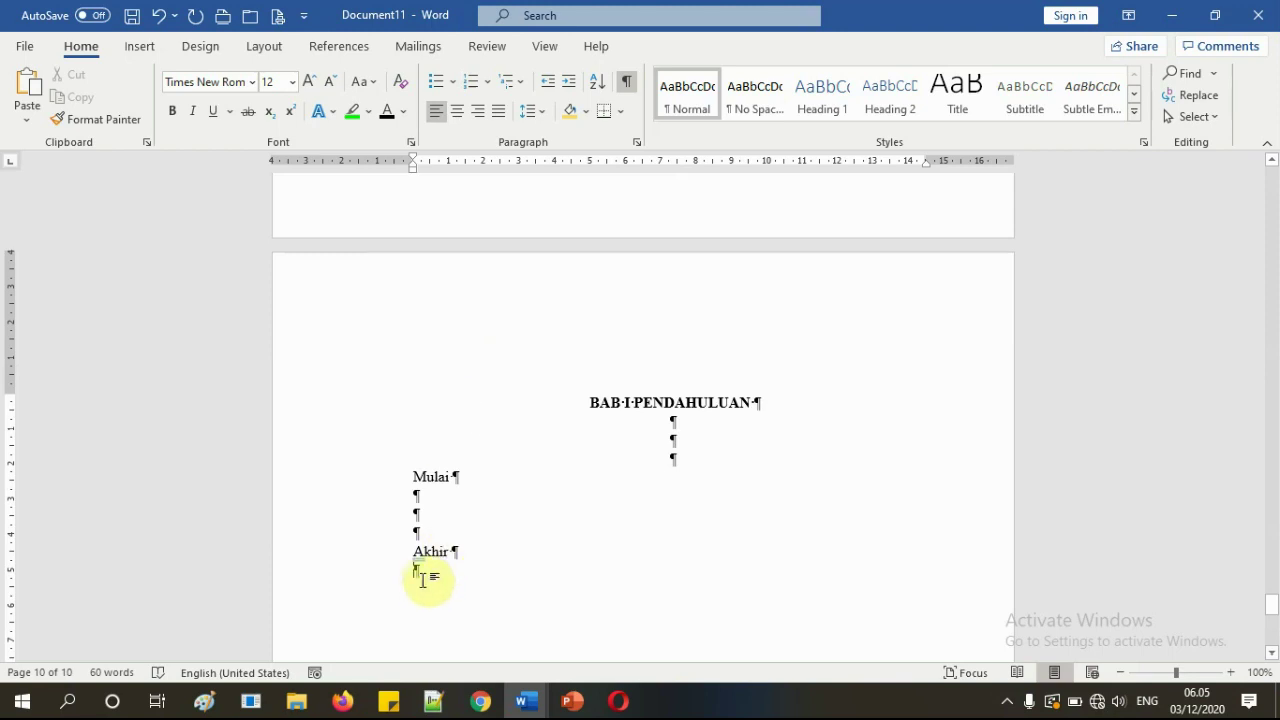
# - Switch to PowerPoint and check on slide 8 which breaks are planned after BAB I through BAB V
pyautogui.click(569, 701)
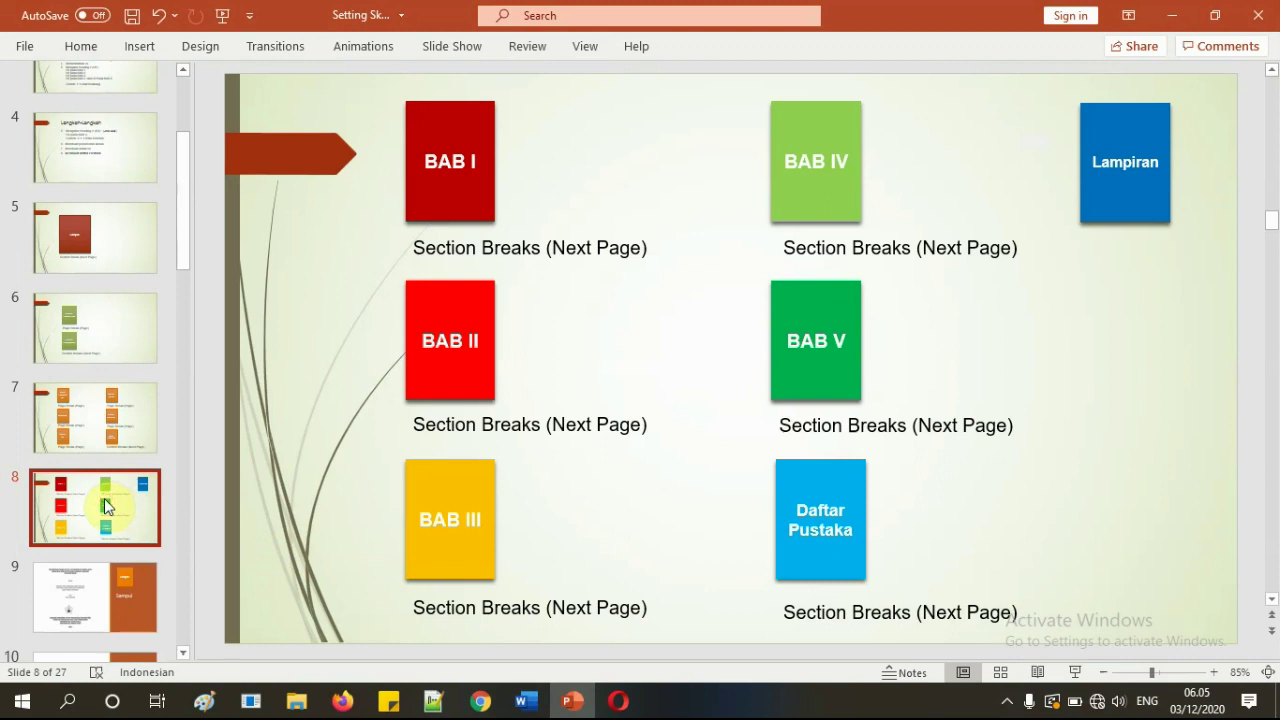
pyautogui.click(486, 424)
pyautogui.click(510, 607)
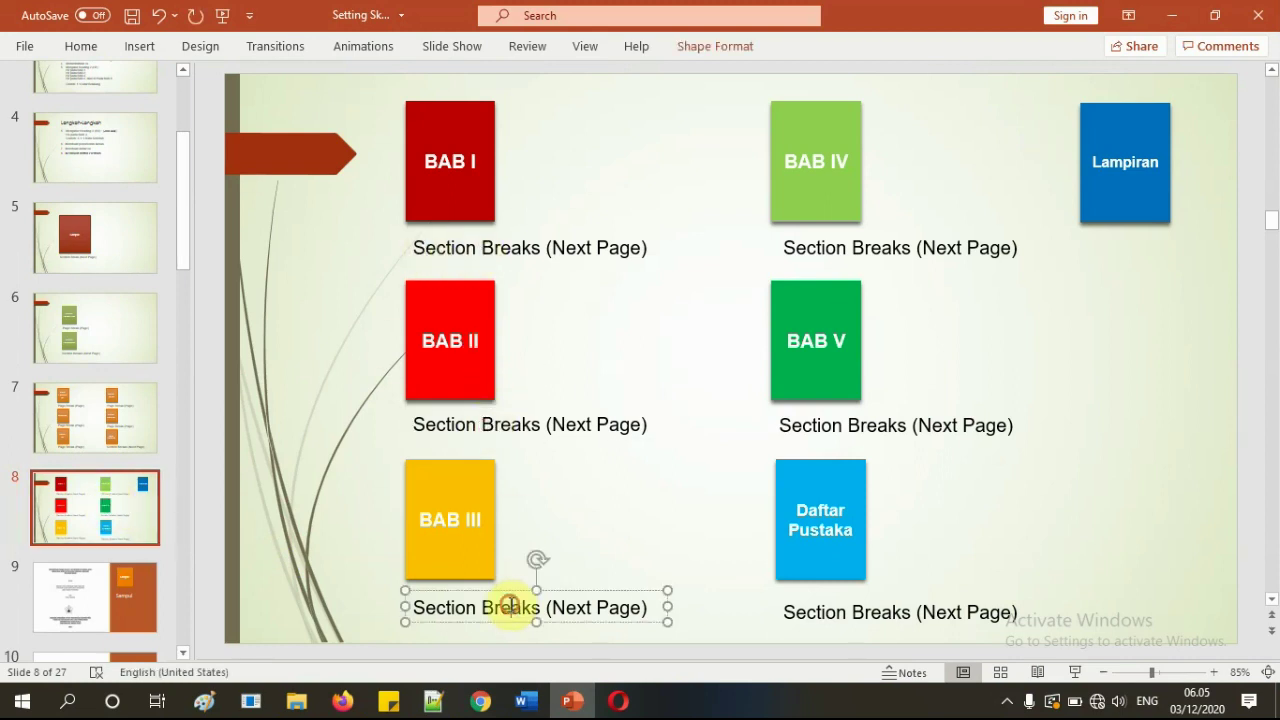
pyautogui.click(884, 251)
pyautogui.click(861, 421)
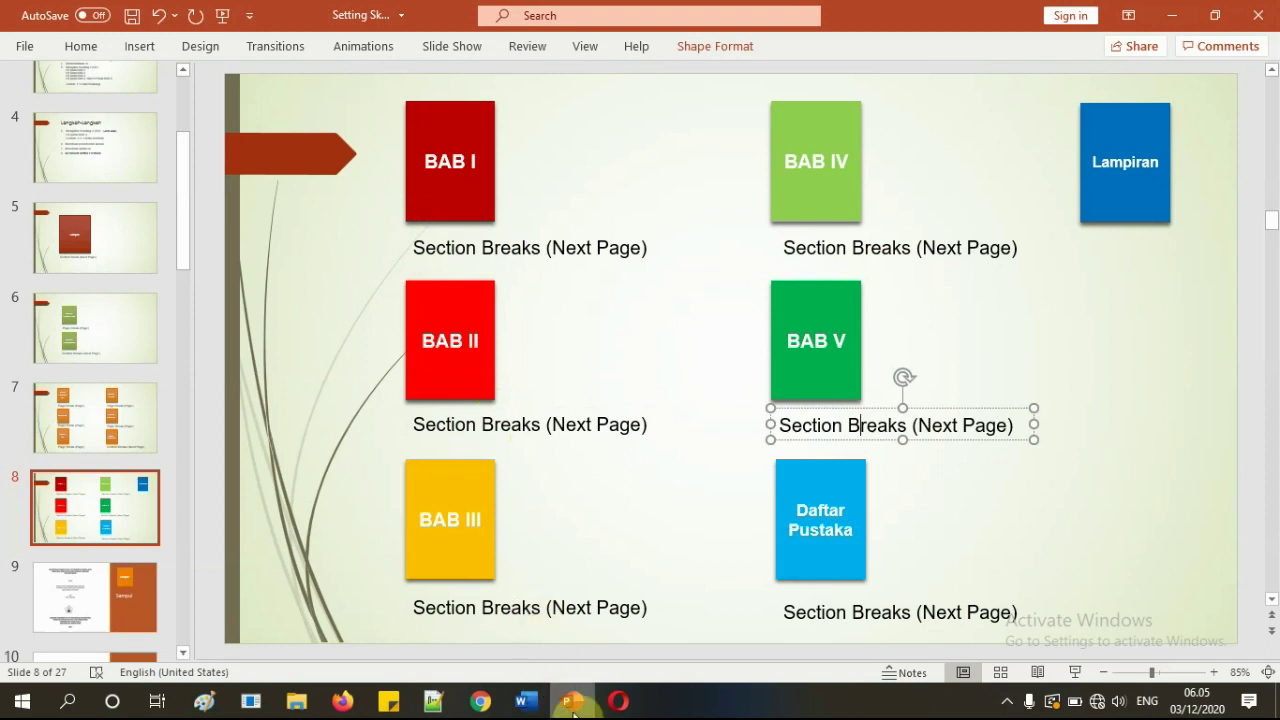
# - Return to Word and insert a Next Page section break after Akhir on the BAB I PENDAHULUAN page
pyautogui.click(525, 700)
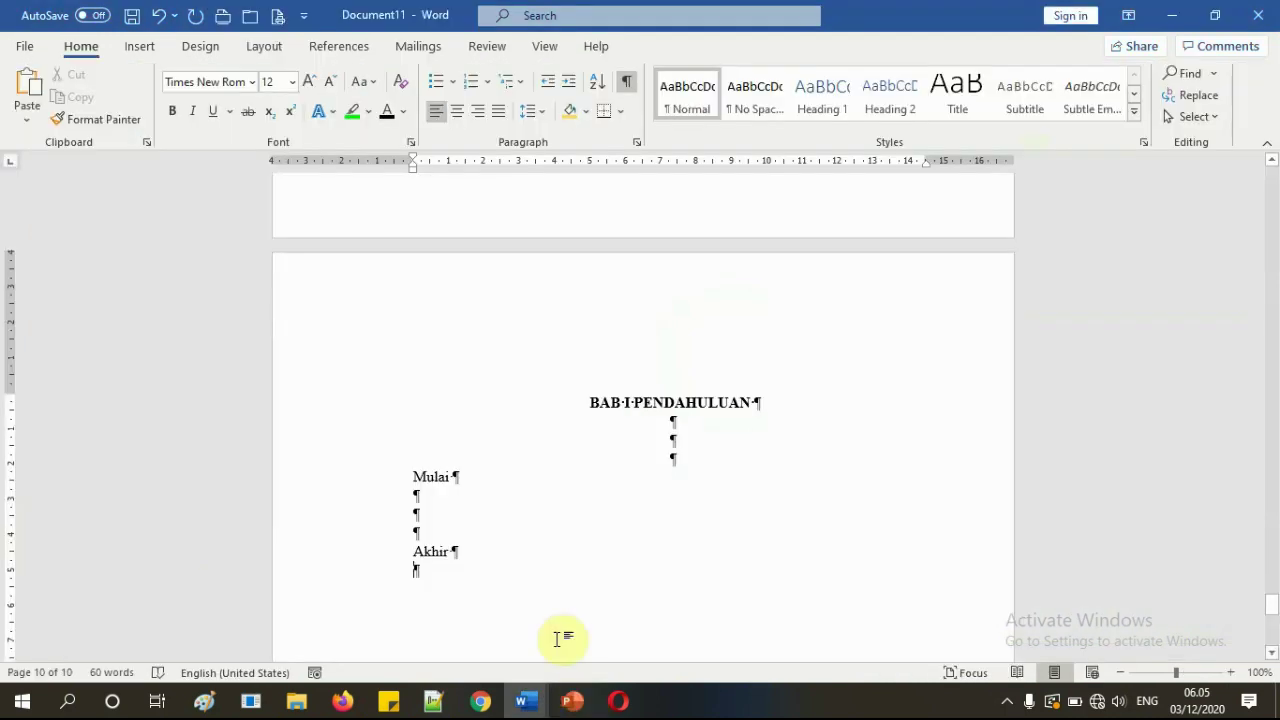
pyautogui.click(418, 571)
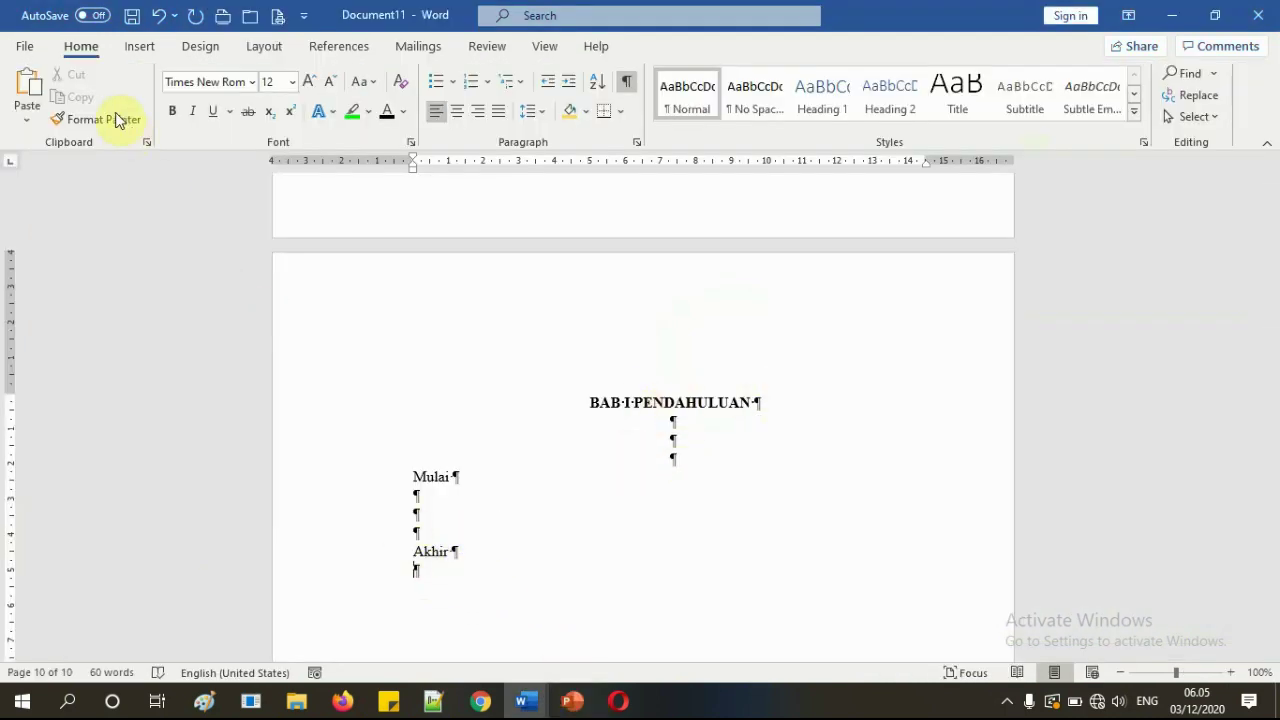
pyautogui.click(262, 47)
pyautogui.click(239, 75)
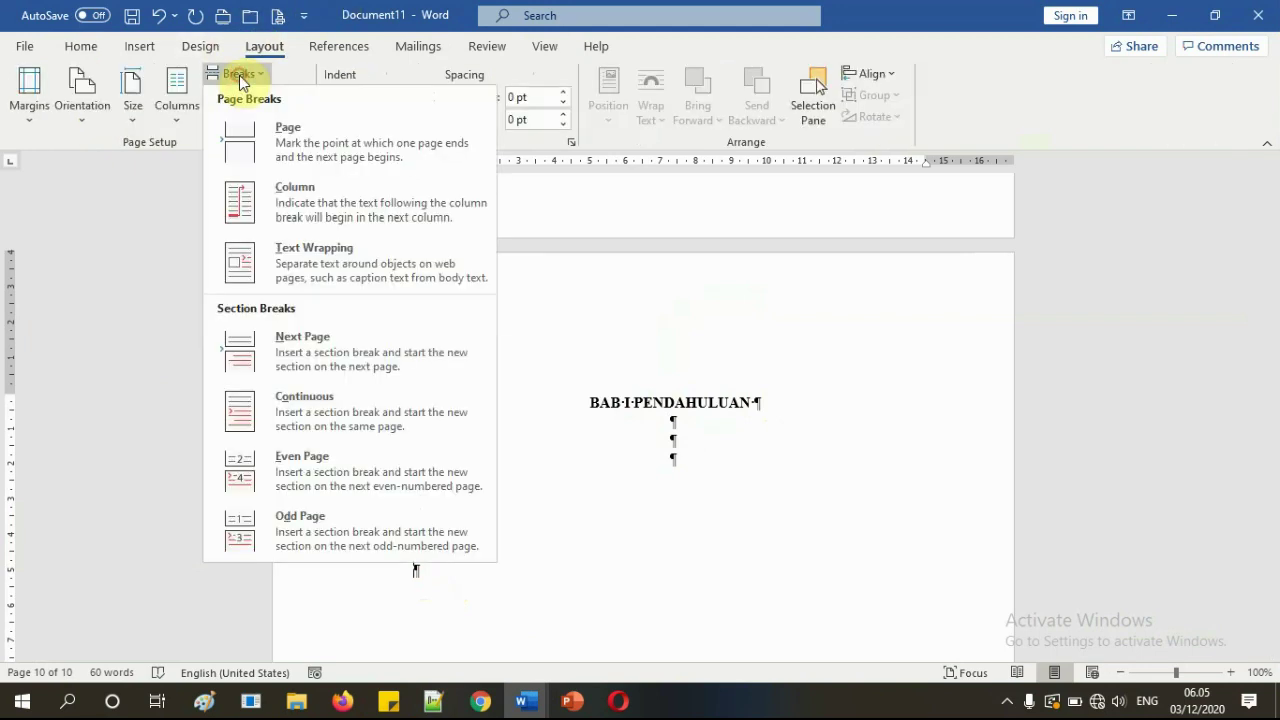
pyautogui.click(320, 346)
pyautogui.scroll(10, 706, 548)
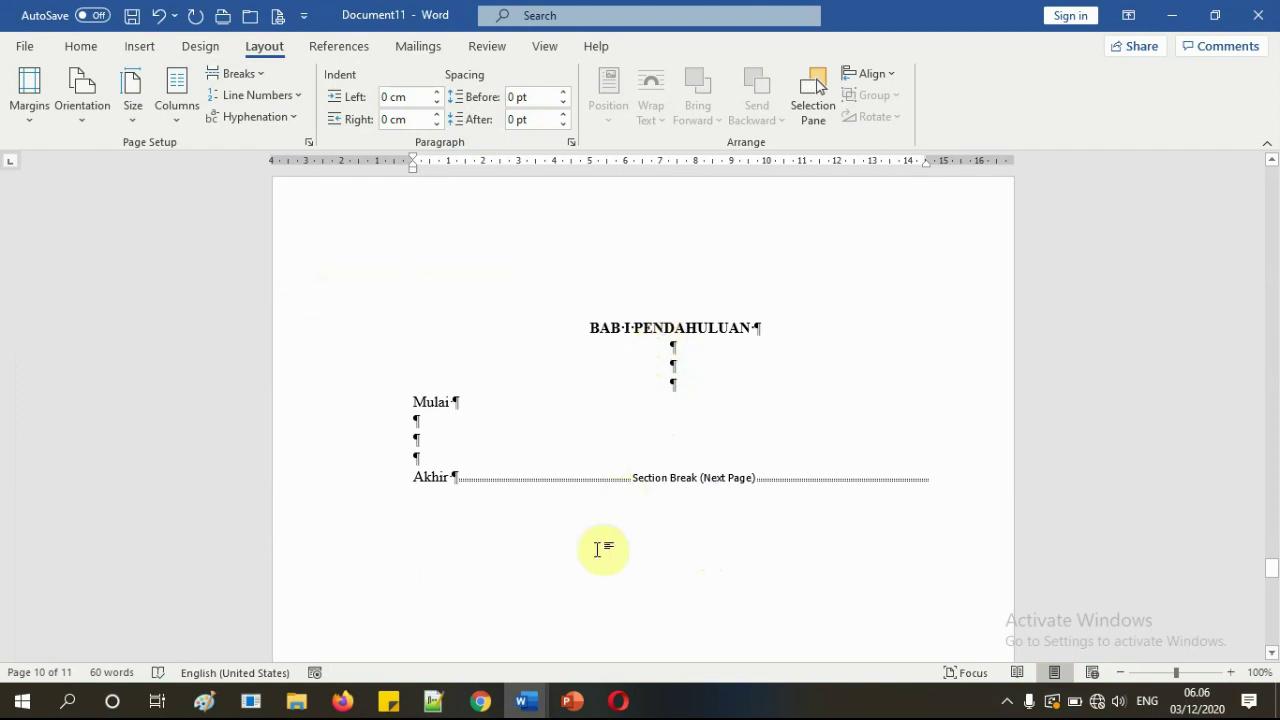
# - Switch to PowerPoint and check on slide 8 how BAB V, Daftar Pustaka and Lampiran are planned to be separated
pyautogui.click(571, 701)
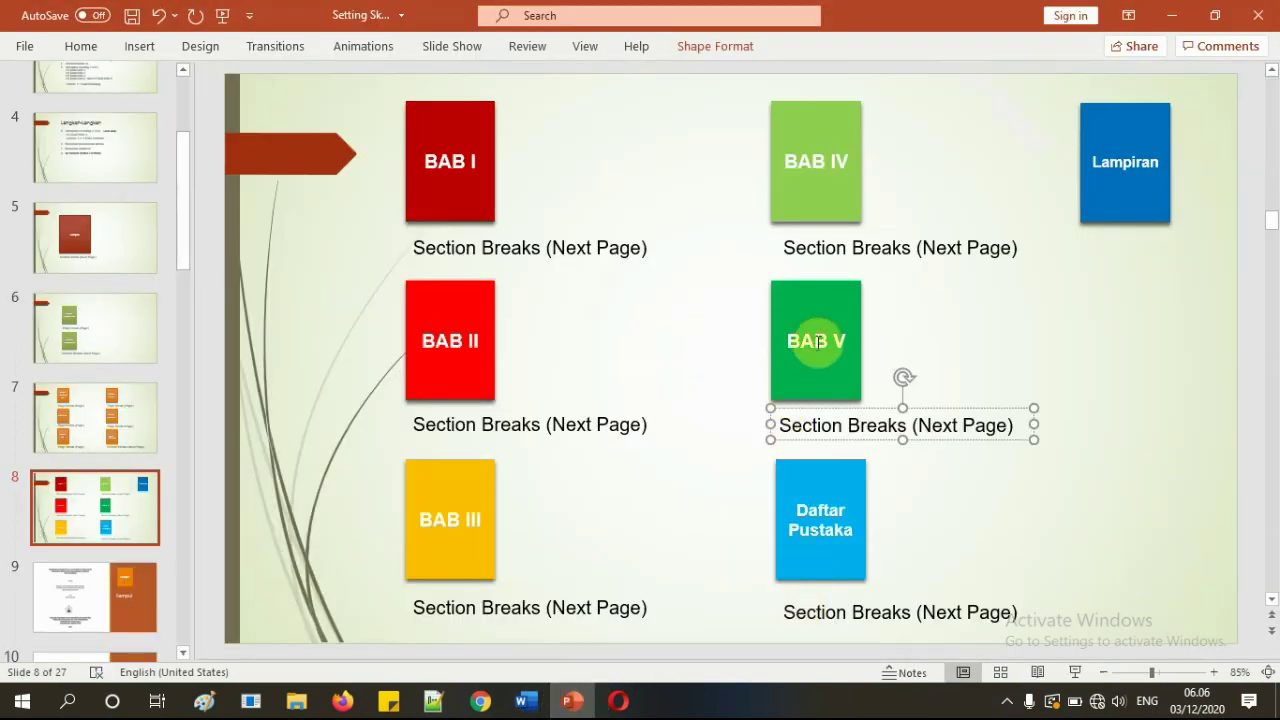
pyautogui.click(818, 527)
pyautogui.click(1085, 427)
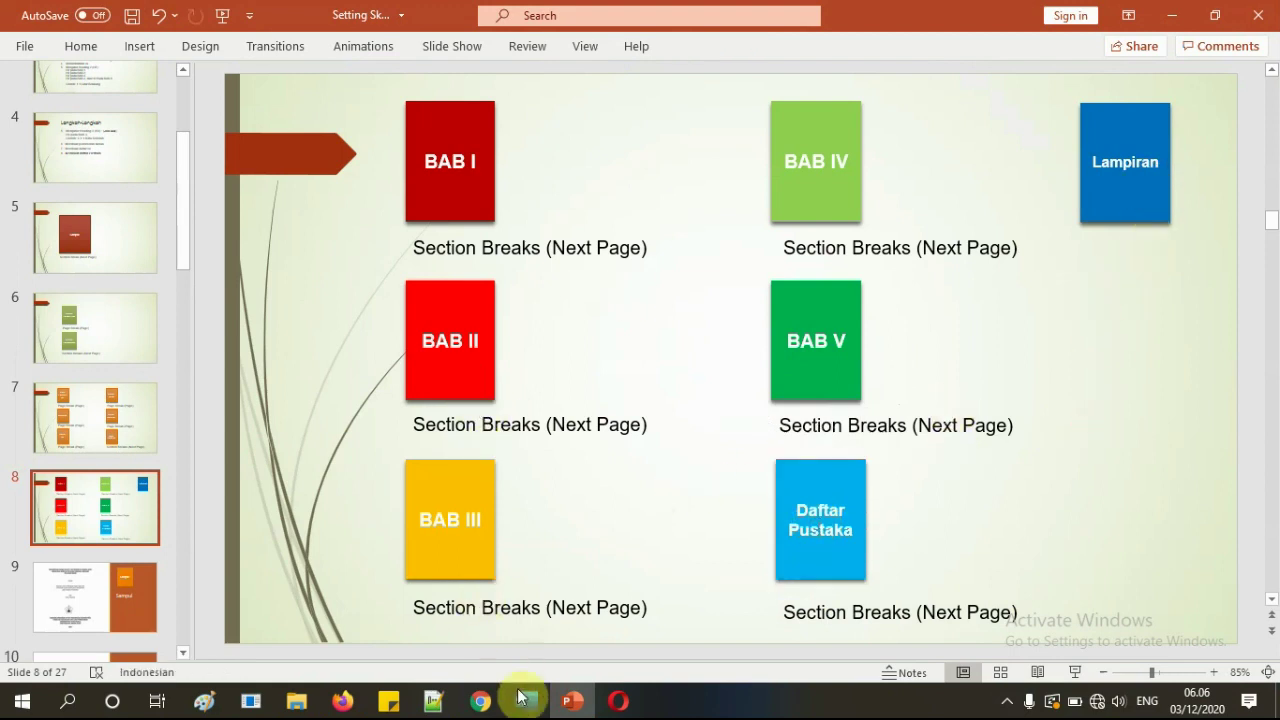
# - Switch to Document2 in Word and show its formatting marks
pyautogui.moveTo(520, 708)
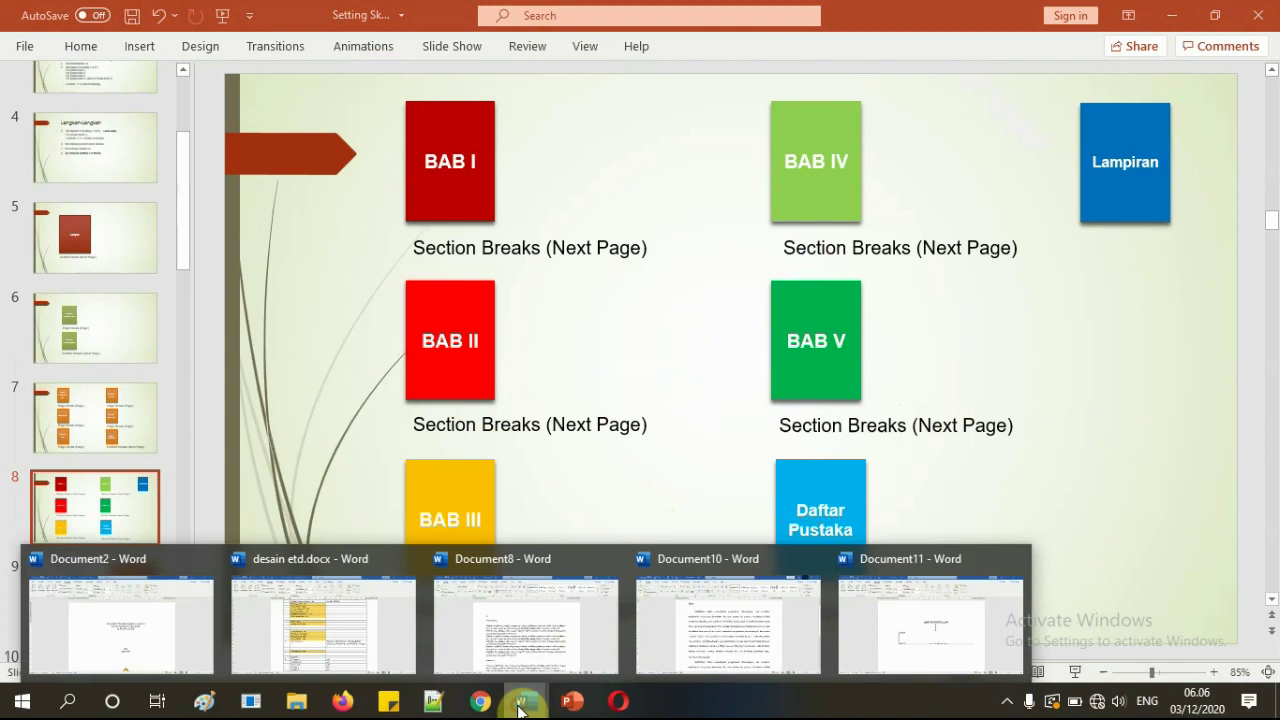
pyautogui.click(150, 619)
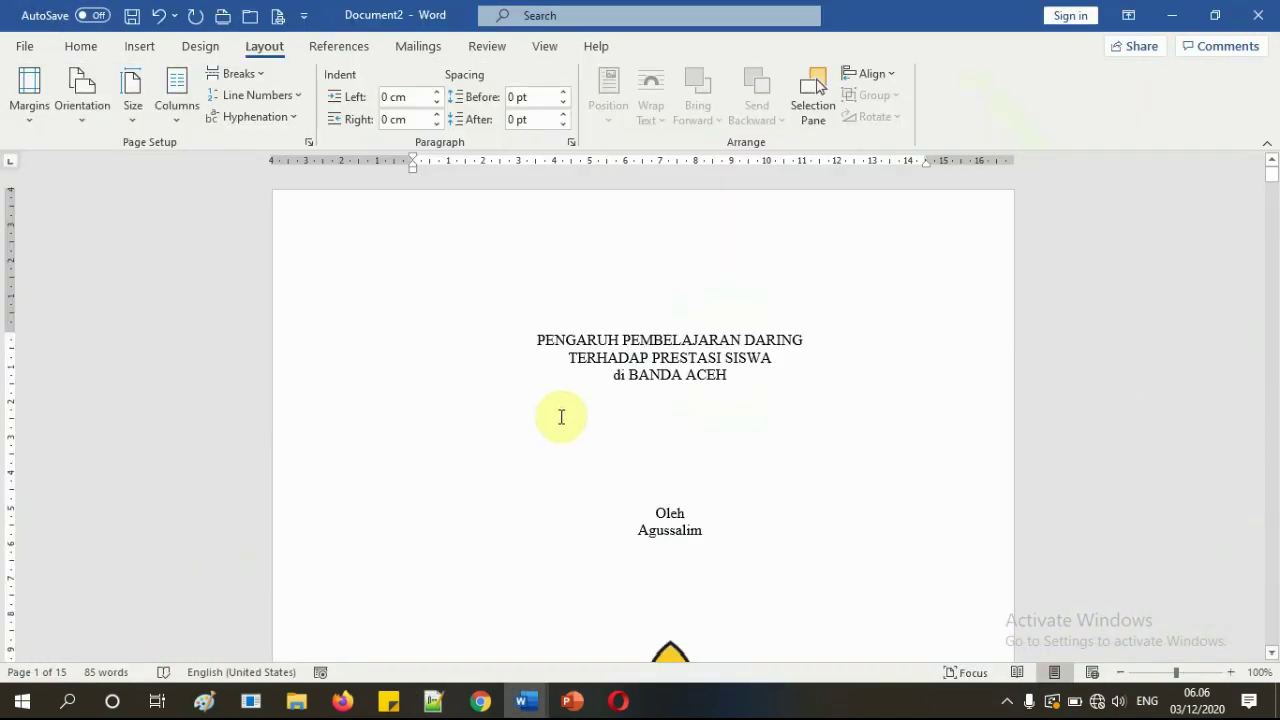
pyautogui.click(81, 48)
pyautogui.click(627, 88)
pyautogui.scroll(-10, 743, 434)
pyautogui.scroll(-3, 743, 440)
pyautogui.scroll(12, 743, 440)
pyautogui.scroll(-10, 743, 440)
pyautogui.scroll(12, 743, 440)
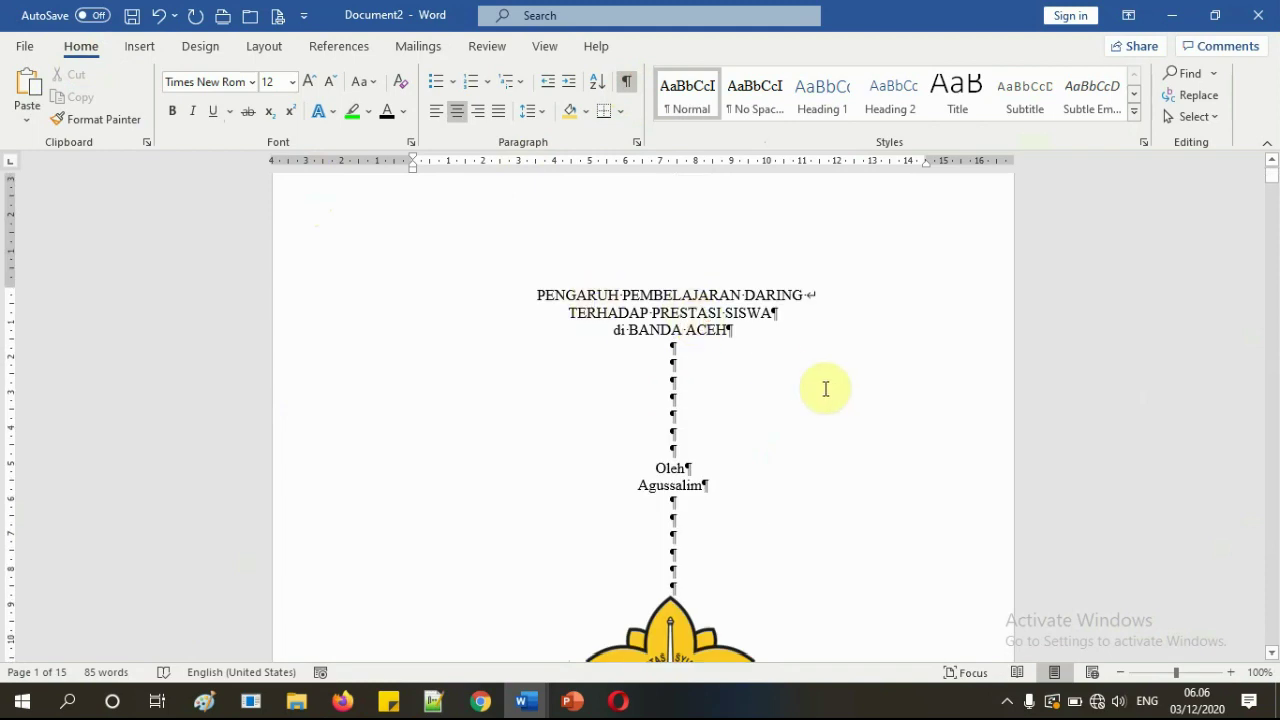
# - Make the thesis title on the cover page bold
pyautogui.scroll(-5, 826, 389)
pyautogui.scroll(4, 826, 388)
pyautogui.moveTo(537, 257); pyautogui.dragTo(751, 289)
pyautogui.click(178, 118)
pyautogui.click(720, 331)
# - Make the LEMBAR PERSETUJUAN heading on page 2 bold and centered
pyautogui.scroll(-10, 740, 360)
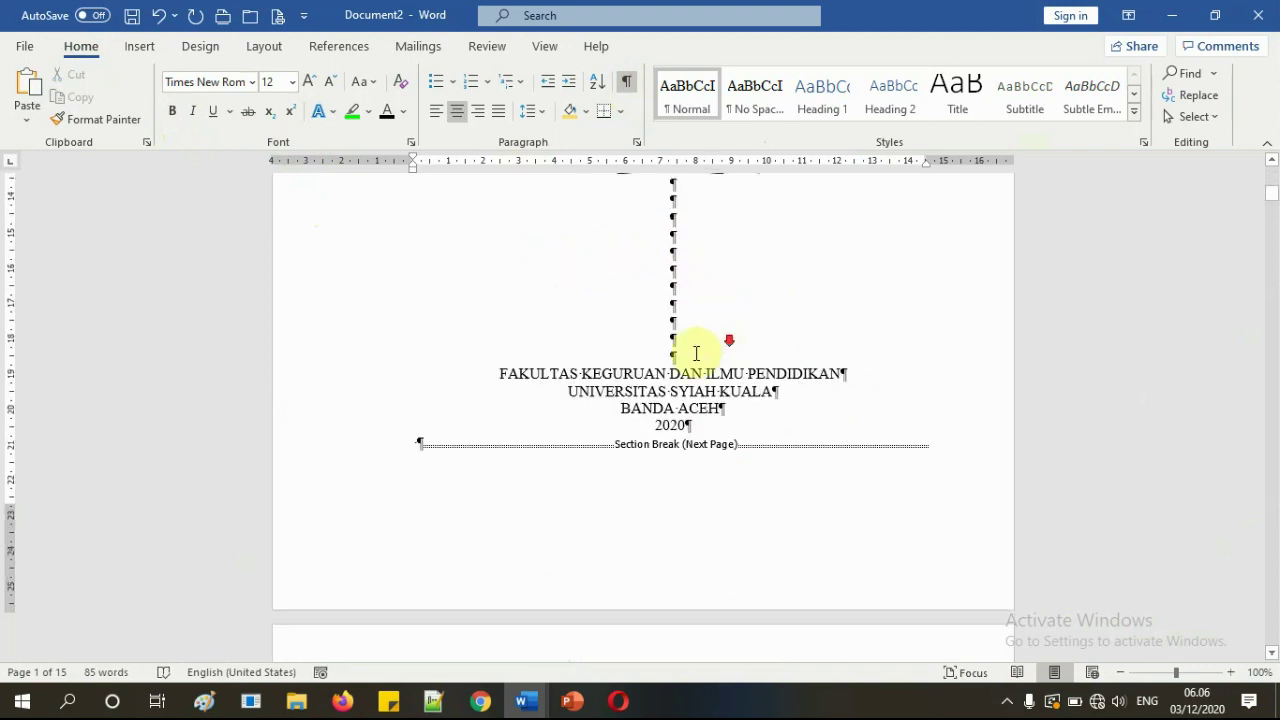
pyautogui.scroll(-8, 651, 456)
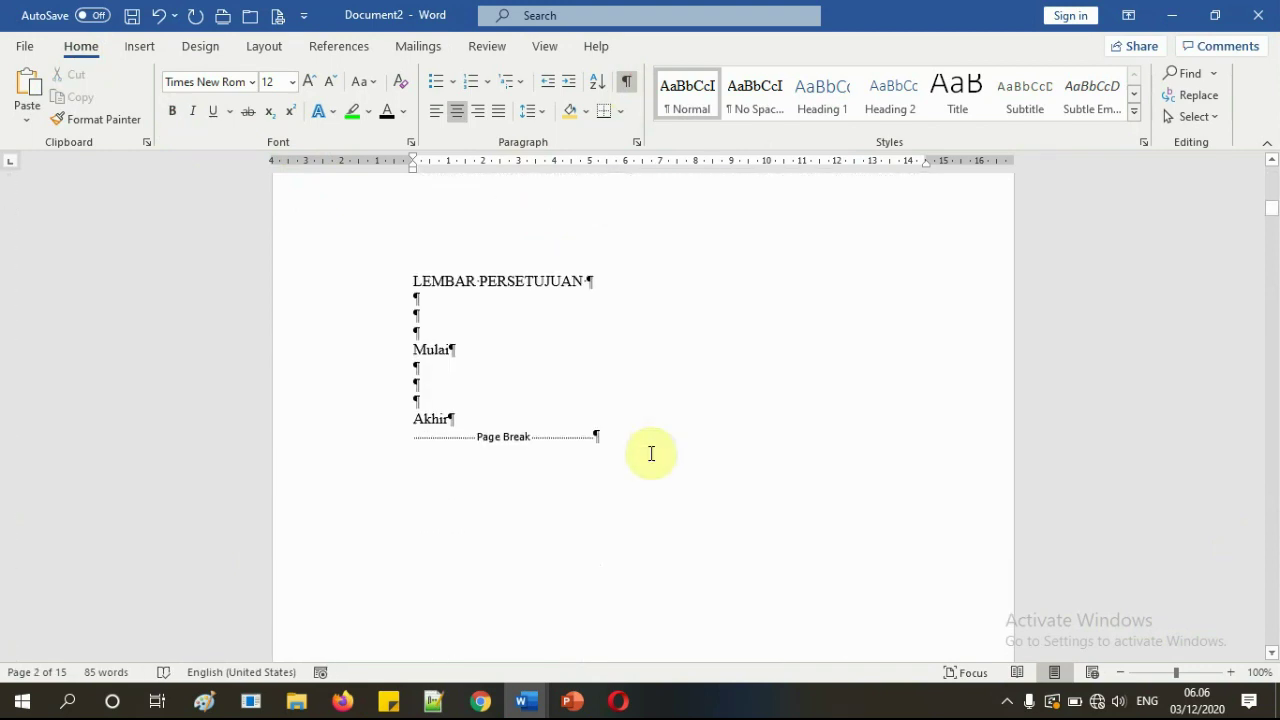
pyautogui.click(368, 288)
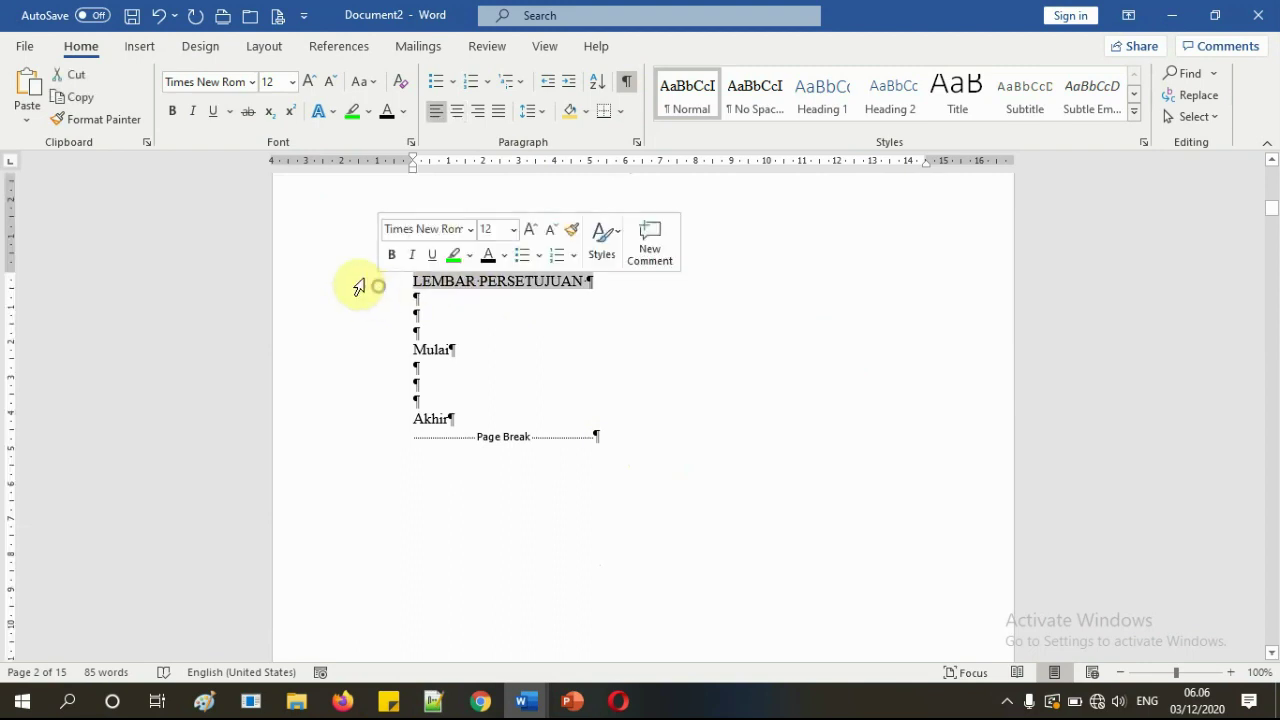
pyautogui.click(174, 114)
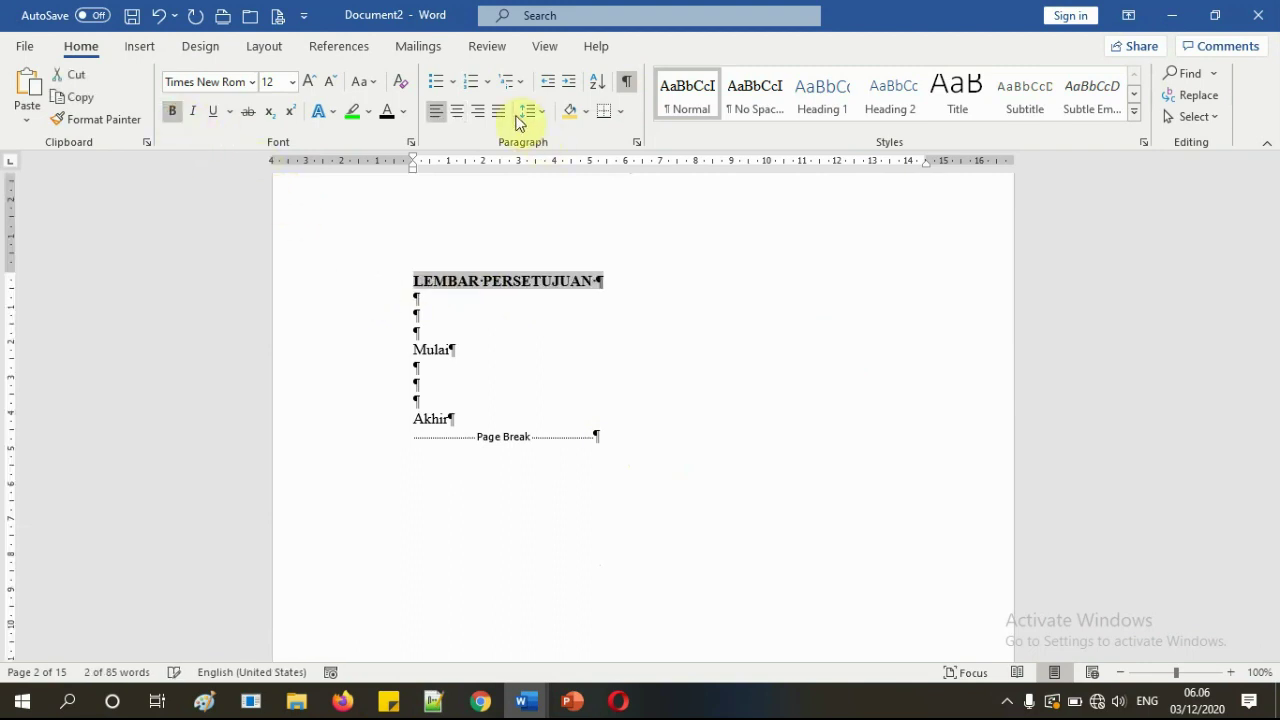
pyautogui.click(458, 111)
pyautogui.click(586, 351)
# - Make the LEMBAR PENGESAHAN heading on page 3 bold and centered
pyautogui.scroll(-8, 666, 360)
pyautogui.scroll(-8, 666, 360)
pyautogui.click(363, 358)
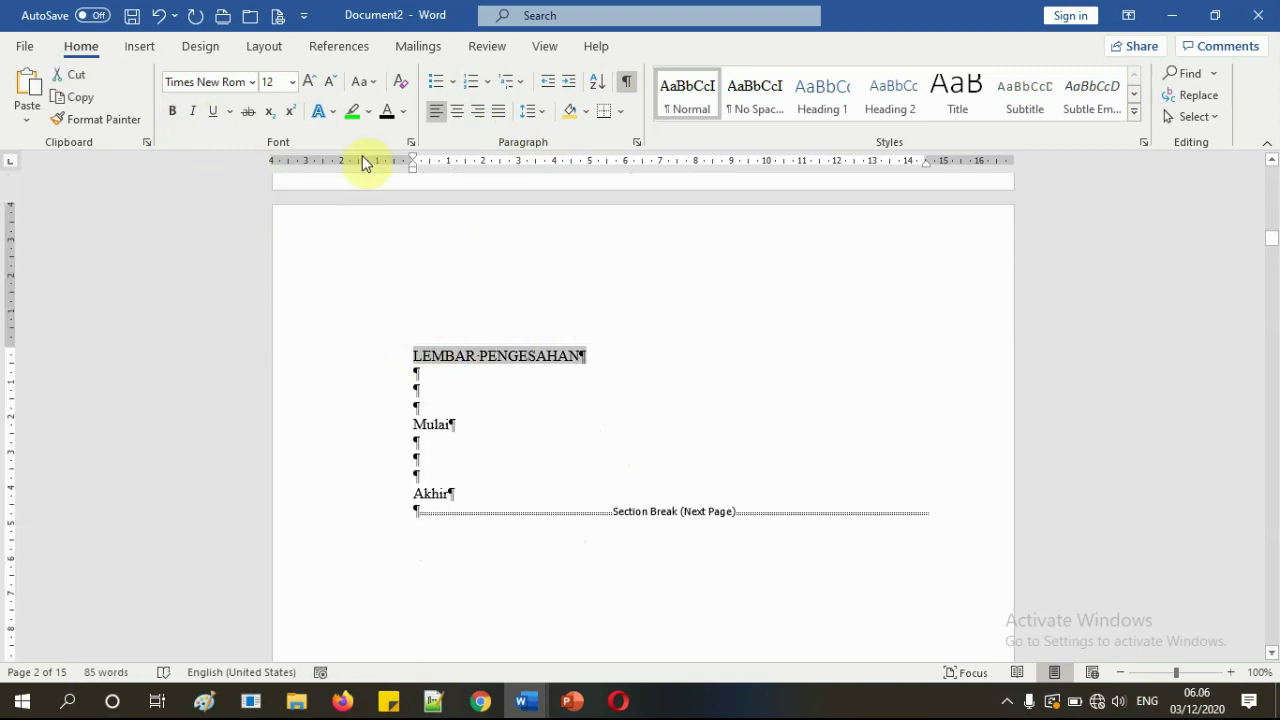
pyautogui.click(174, 114)
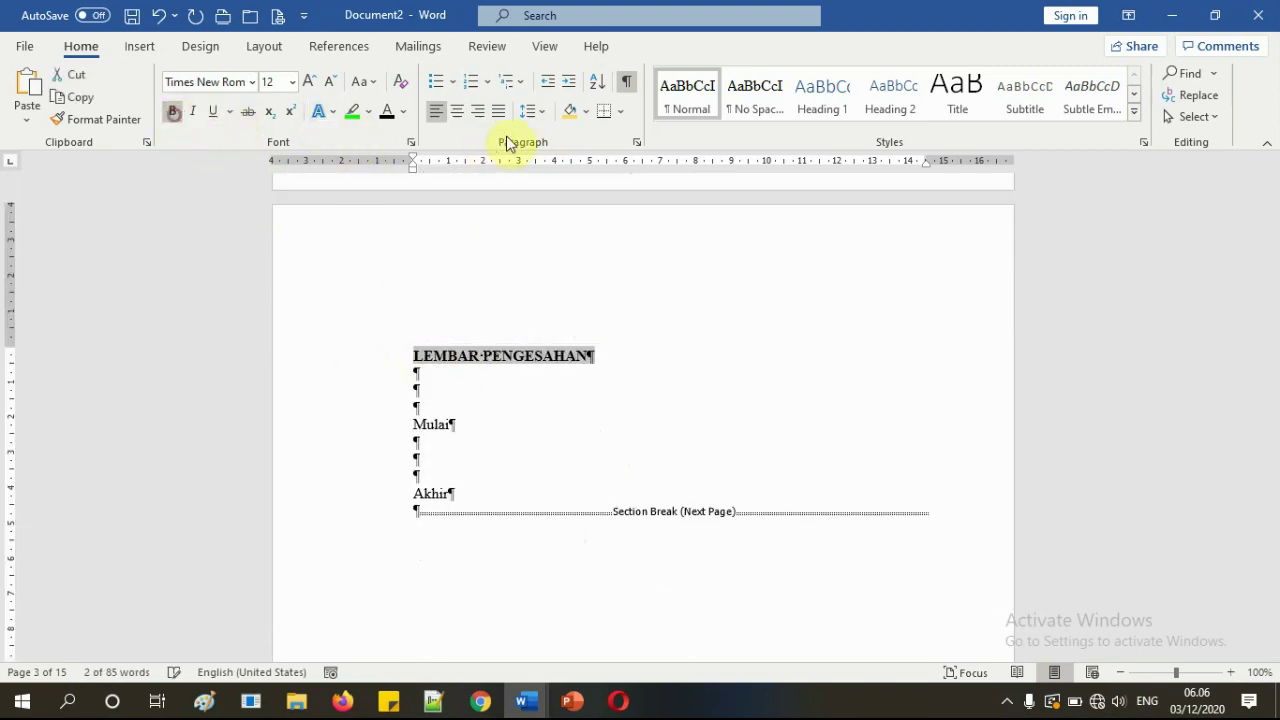
pyautogui.click(458, 112)
pyautogui.click(731, 414)
# - Center the KATA PENGANTAR heading on page 4 and make it bold
pyautogui.scroll(-7, 733, 415)
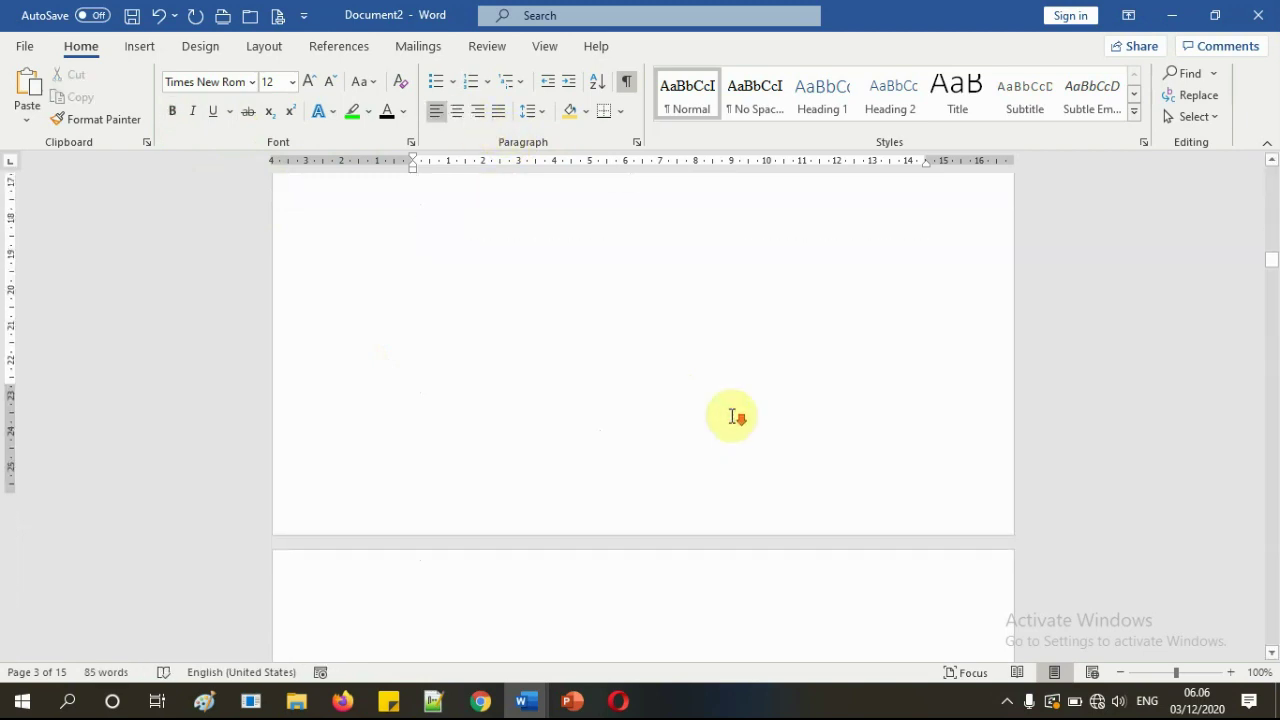
pyautogui.scroll(-5, 731, 414)
pyautogui.click(374, 343)
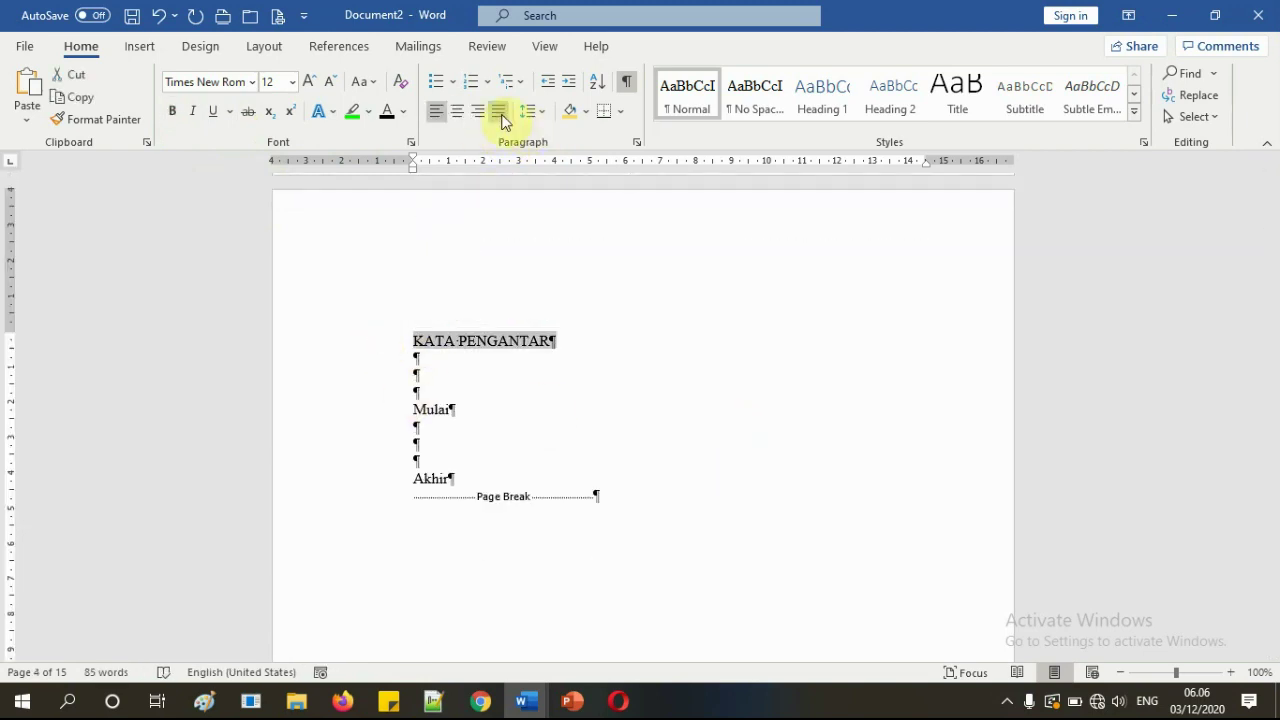
pyautogui.click(457, 111)
pyautogui.click(173, 112)
pyautogui.click(558, 423)
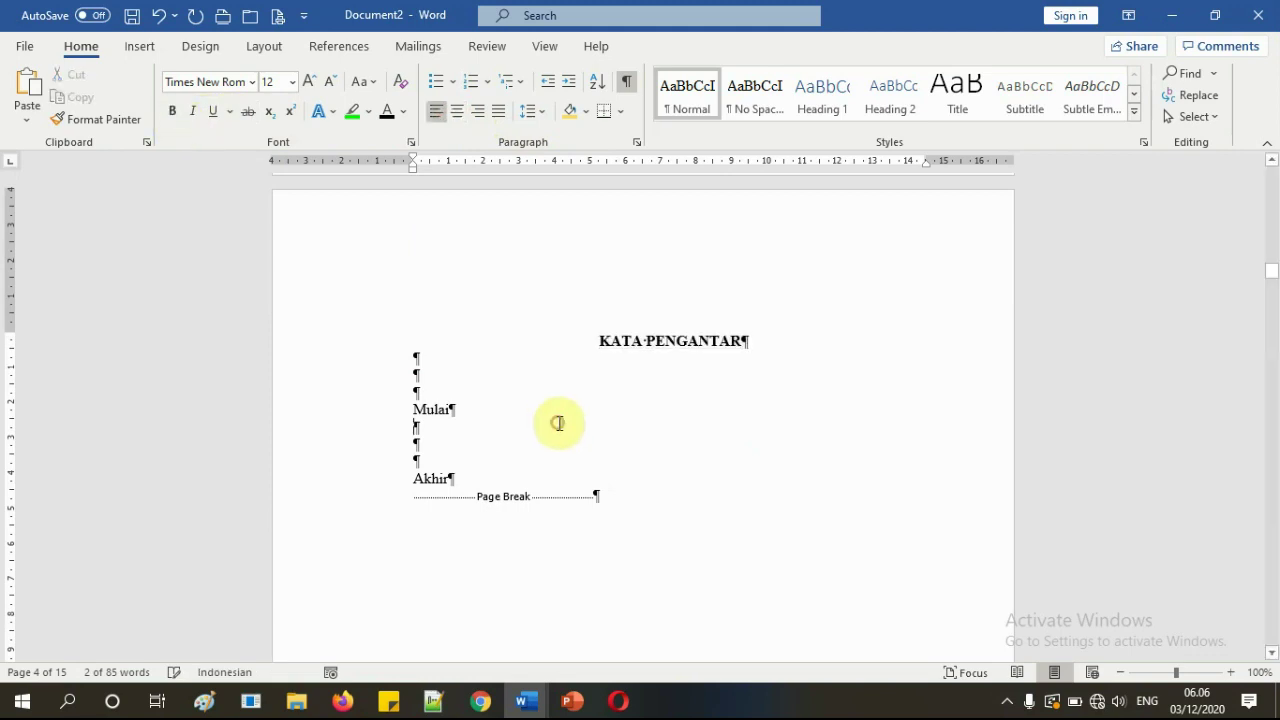
# - Center the ABSTRAK heading on page 5 and make it bold
pyautogui.scroll(-10, 558, 423)
pyautogui.click(391, 378)
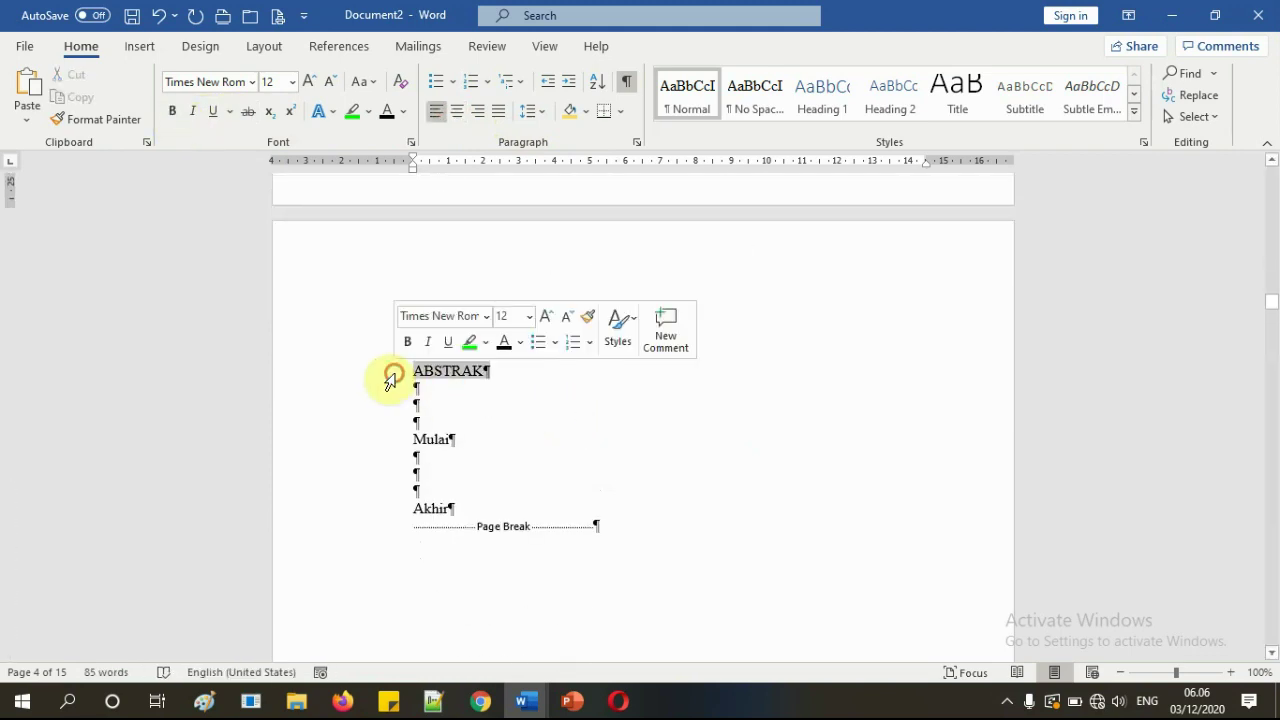
pyautogui.click(457, 112)
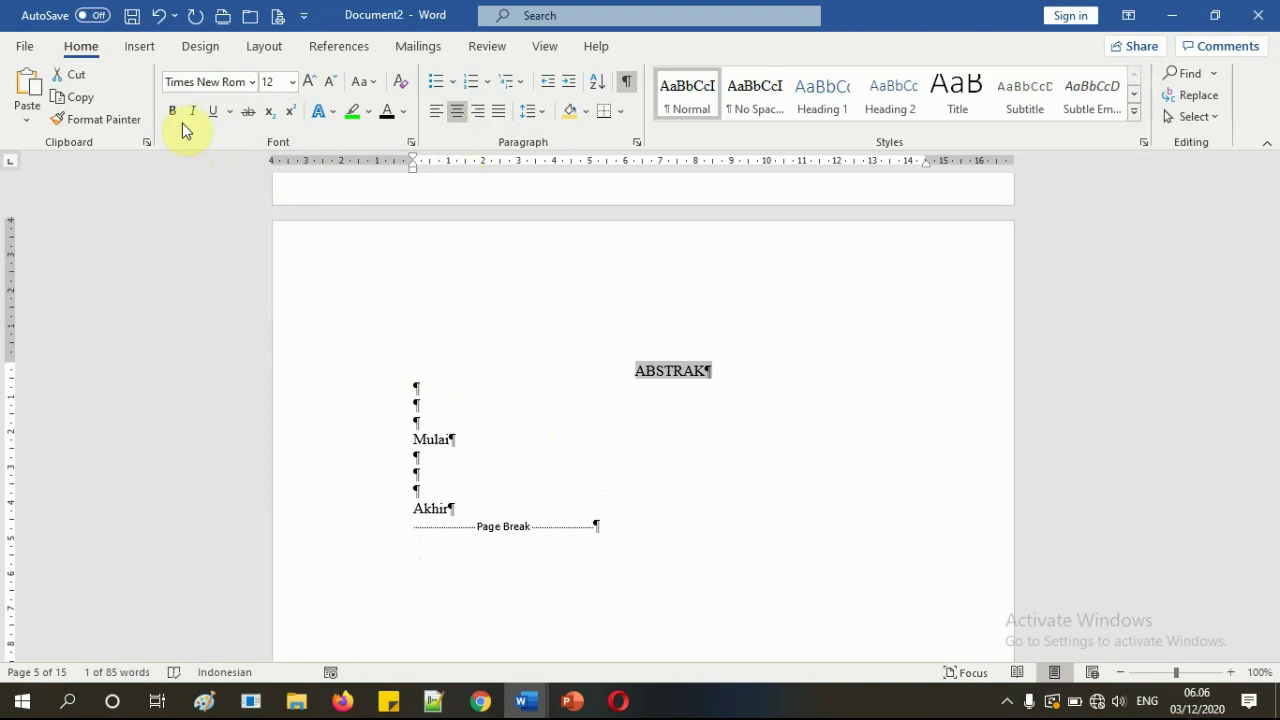
pyautogui.click(623, 431)
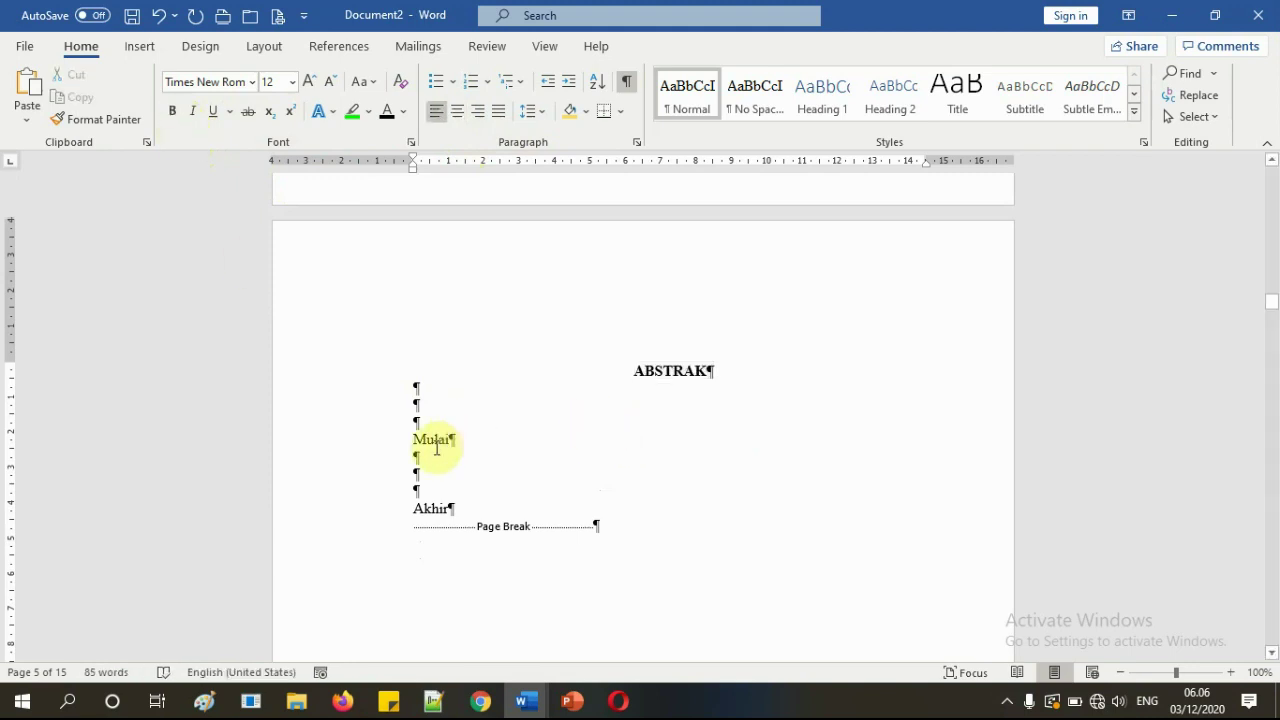
# - Center the DAFTAR ISI heading on page 6 and make it bold
pyautogui.scroll(-15, 436, 449)
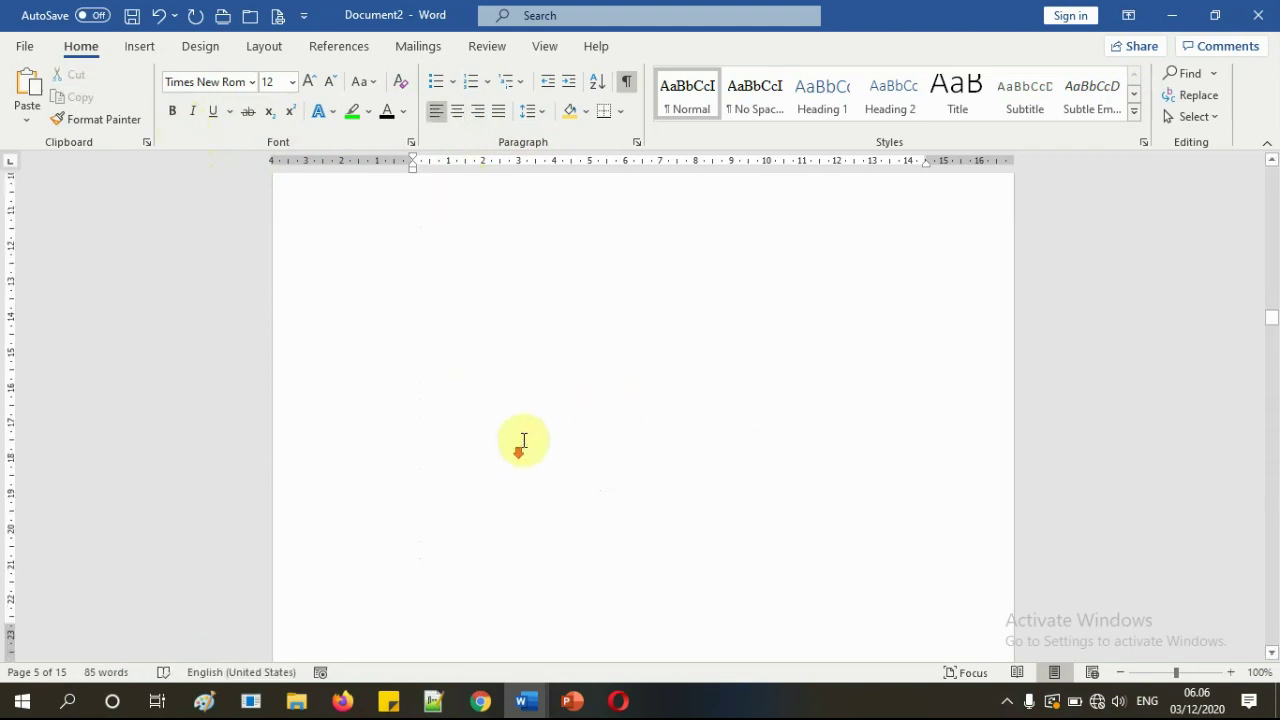
pyautogui.click(364, 325)
pyautogui.click(457, 112)
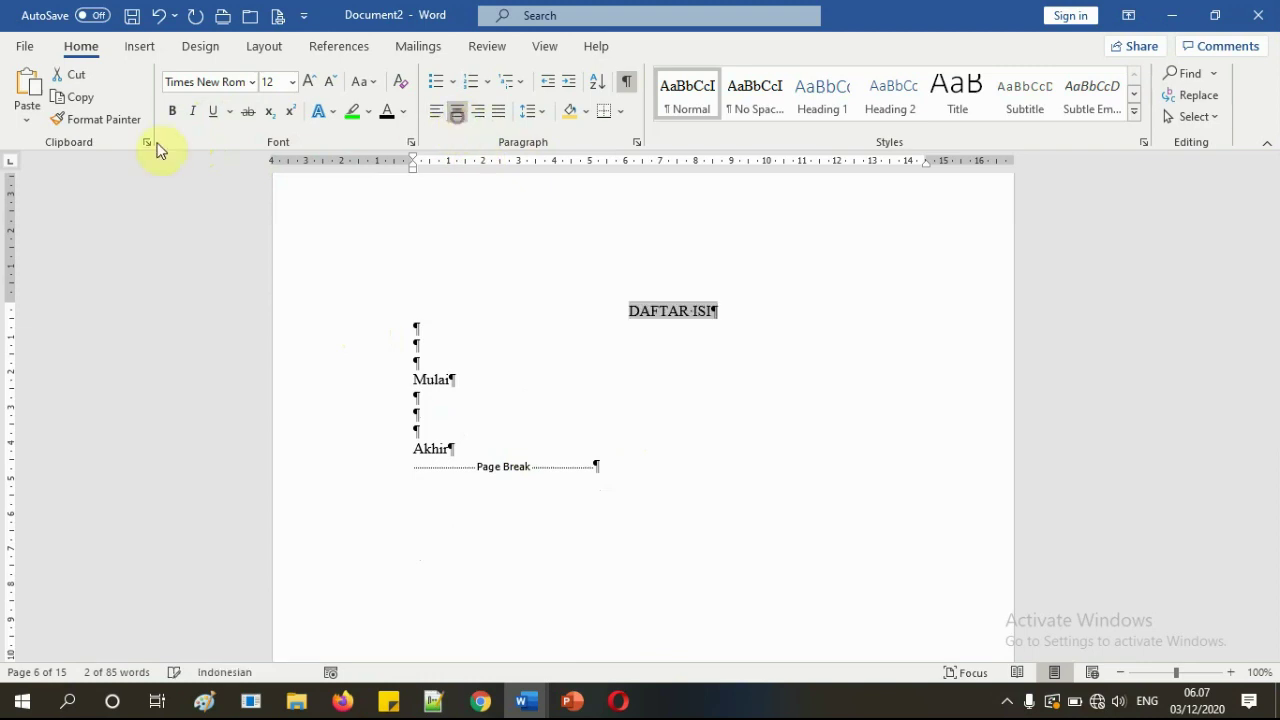
pyautogui.click(172, 111)
pyautogui.click(543, 429)
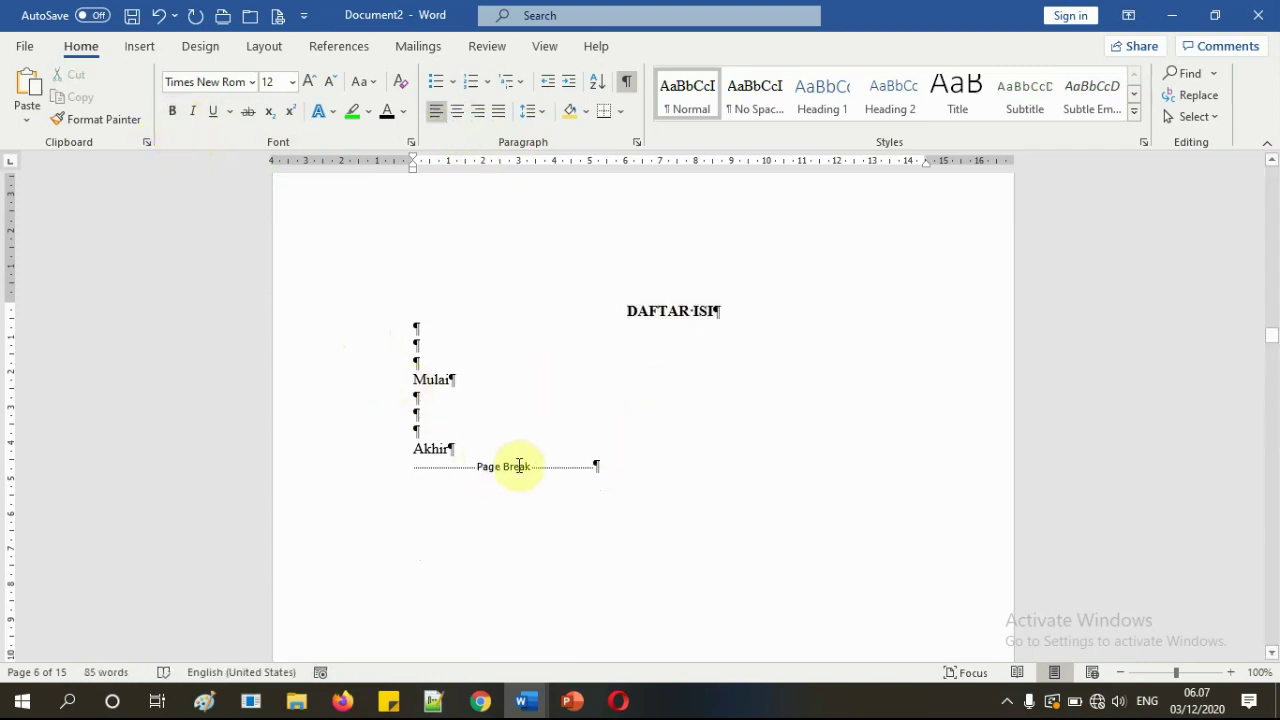
# - Center the DAFTAR TABEL heading on page 7 and make it bold
pyautogui.scroll(-10, 514, 464)
pyautogui.scroll(-3, 527, 468)
pyautogui.click(392, 476)
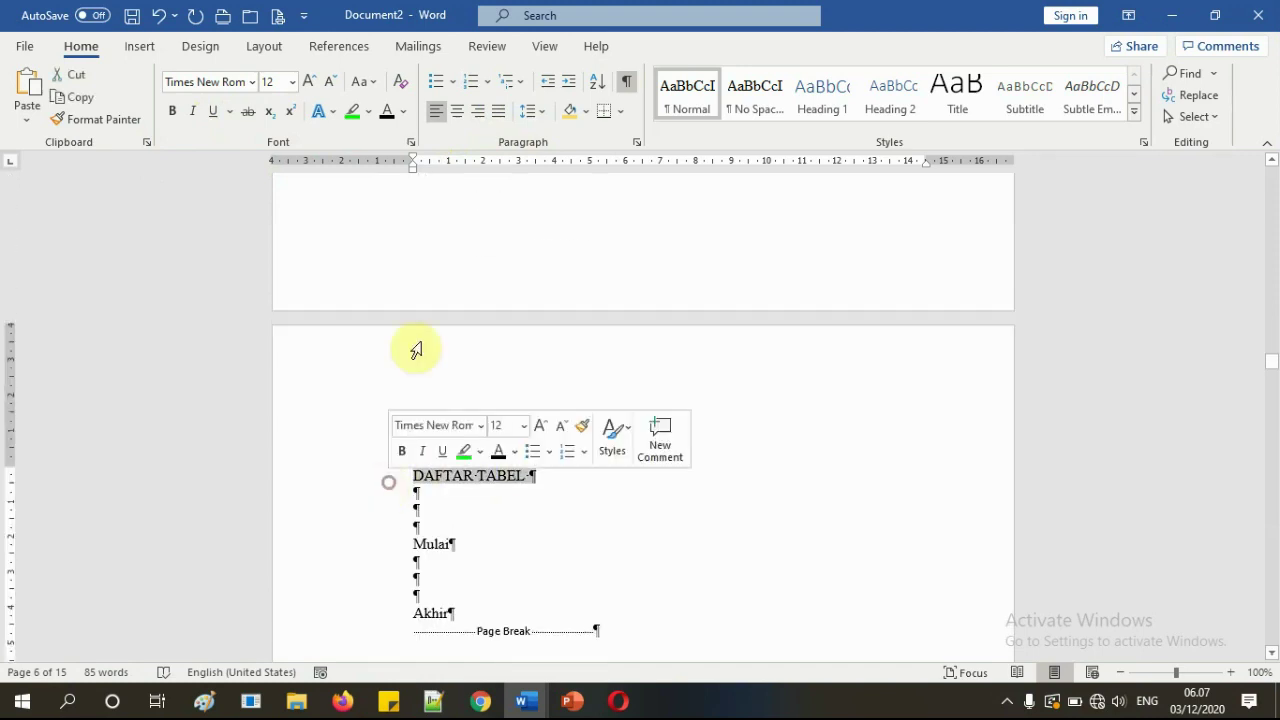
pyautogui.click(457, 112)
pyautogui.click(172, 111)
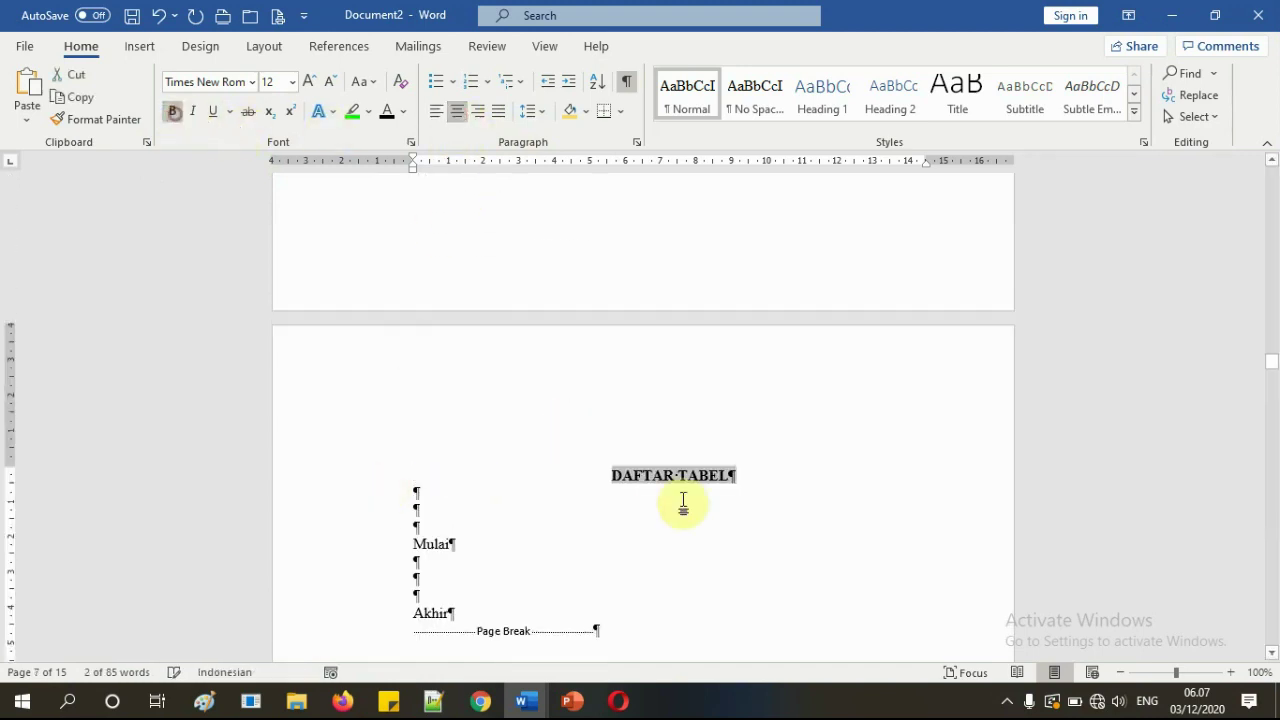
pyautogui.click(666, 534)
# - Delete the empty line above the DAFTAR GAMBAR heading on page 8, and make the heading centered and bold
pyautogui.scroll(-3, 620, 505)
pyautogui.moveTo(398, 314); pyautogui.dragTo(400, 348)
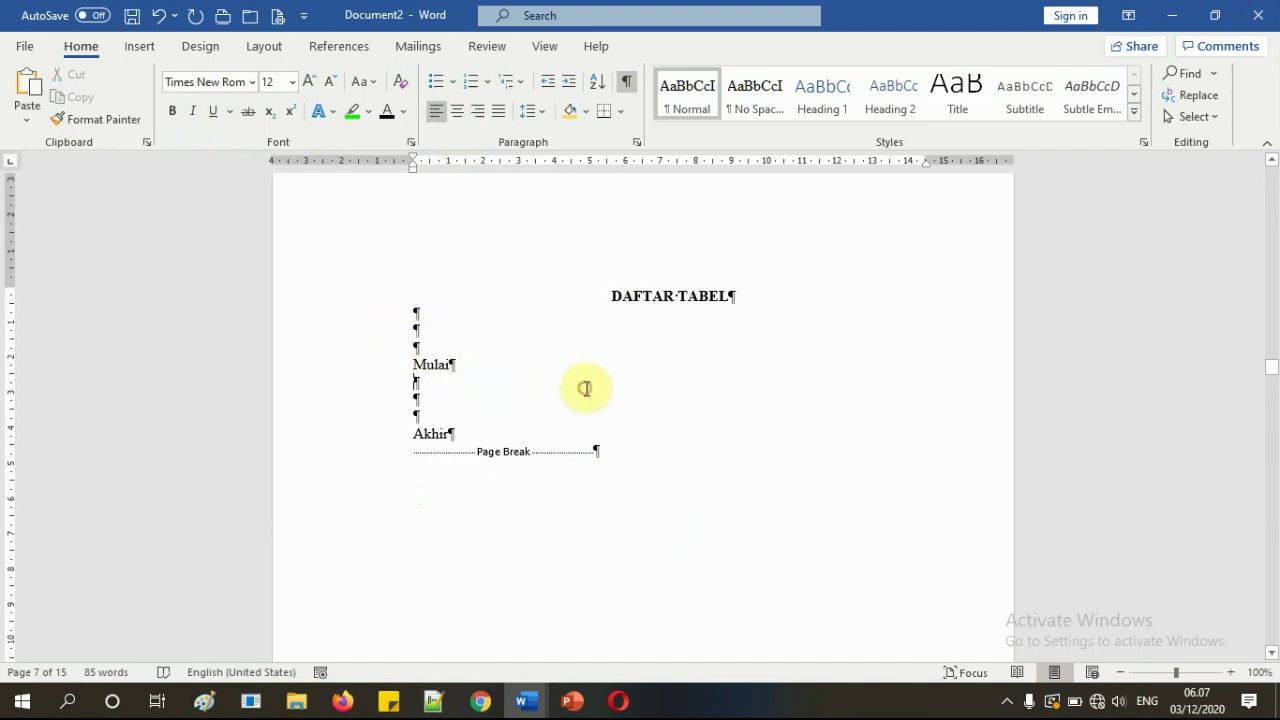
pyautogui.scroll(-3, 617, 425)
pyautogui.scroll(5, 617, 425)
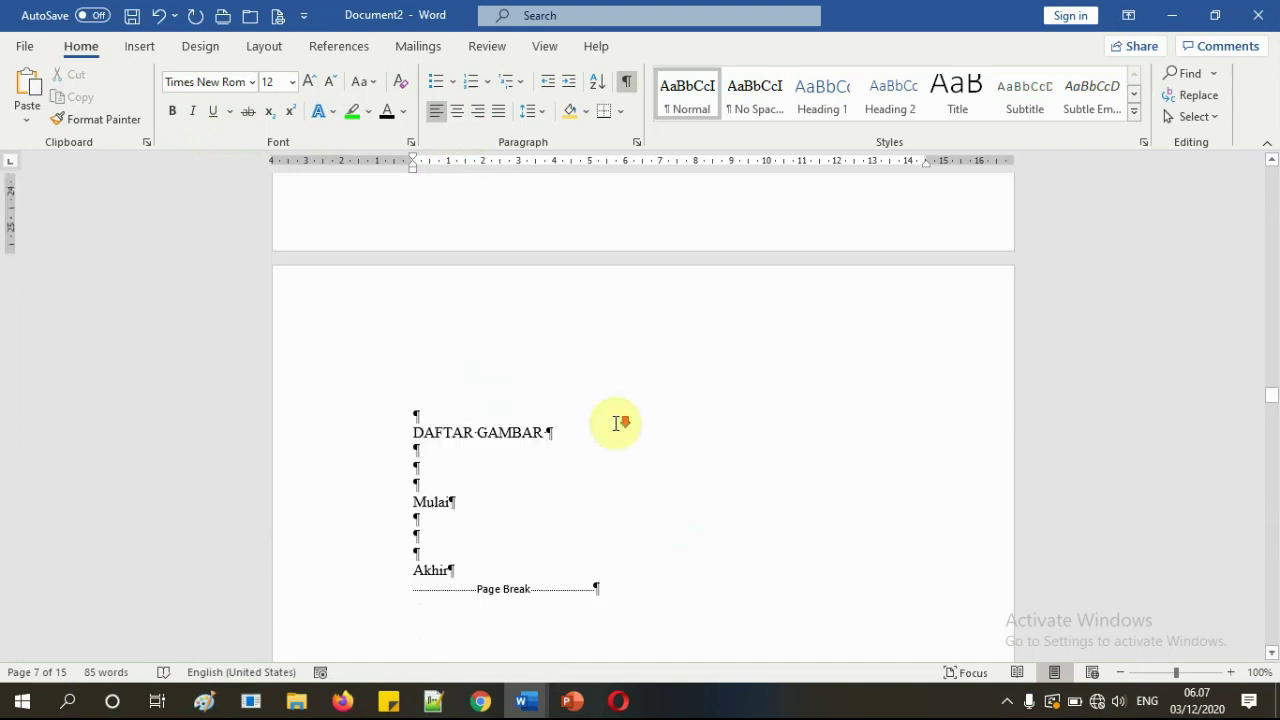
pyautogui.click(449, 414)
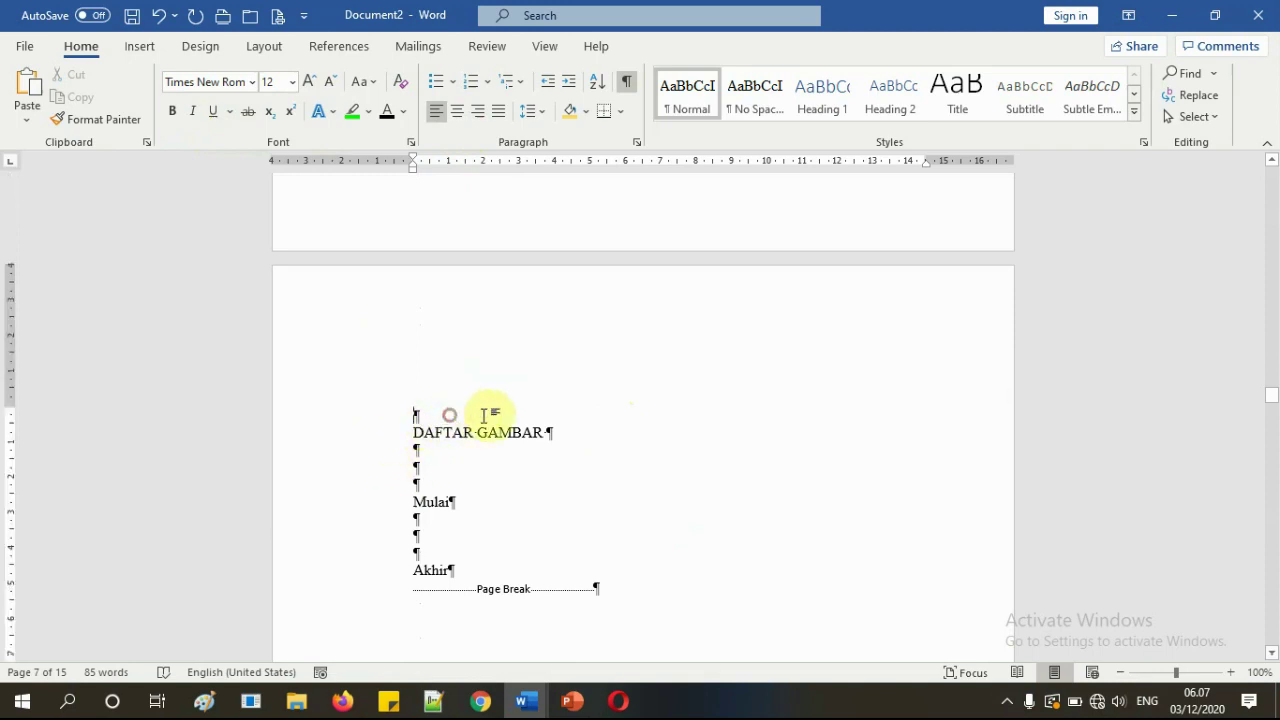
pyautogui.press('Delete')
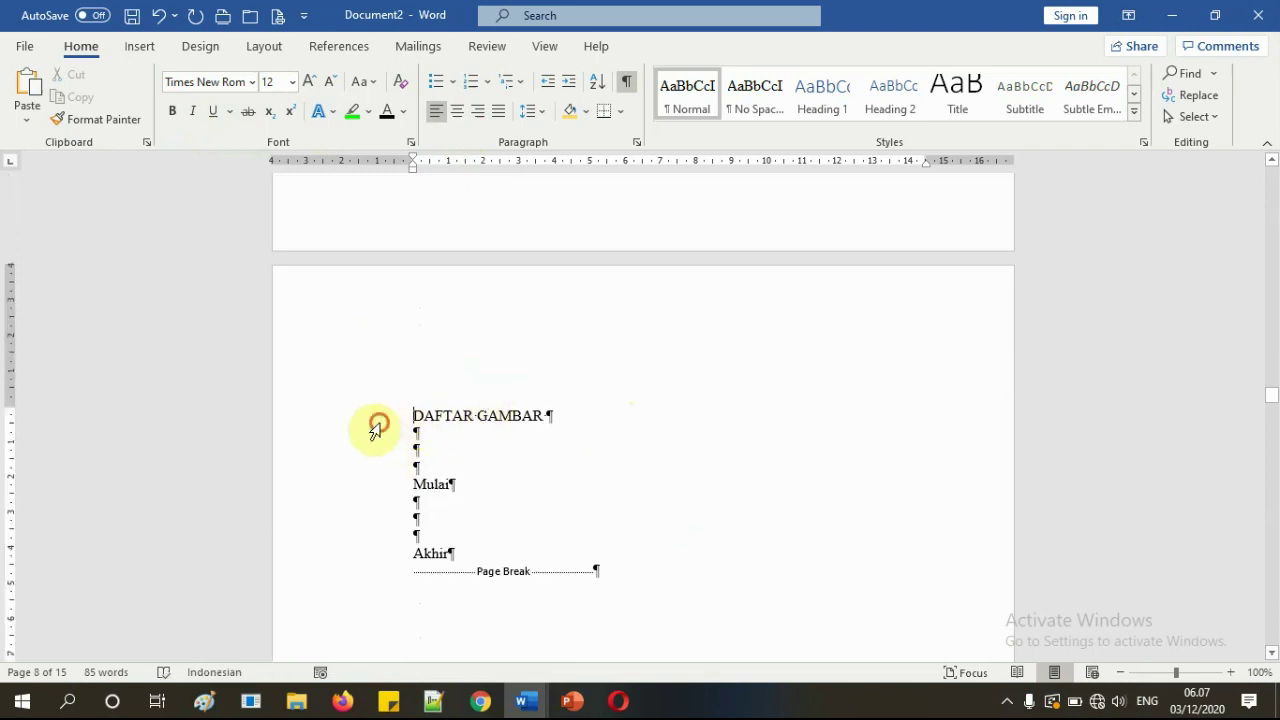
pyautogui.click(372, 418)
pyautogui.click(456, 113)
pyautogui.click(177, 112)
# - Center the DAFTAR LAMPIRAN heading and make it bold
pyautogui.scroll(-18, 660, 485)
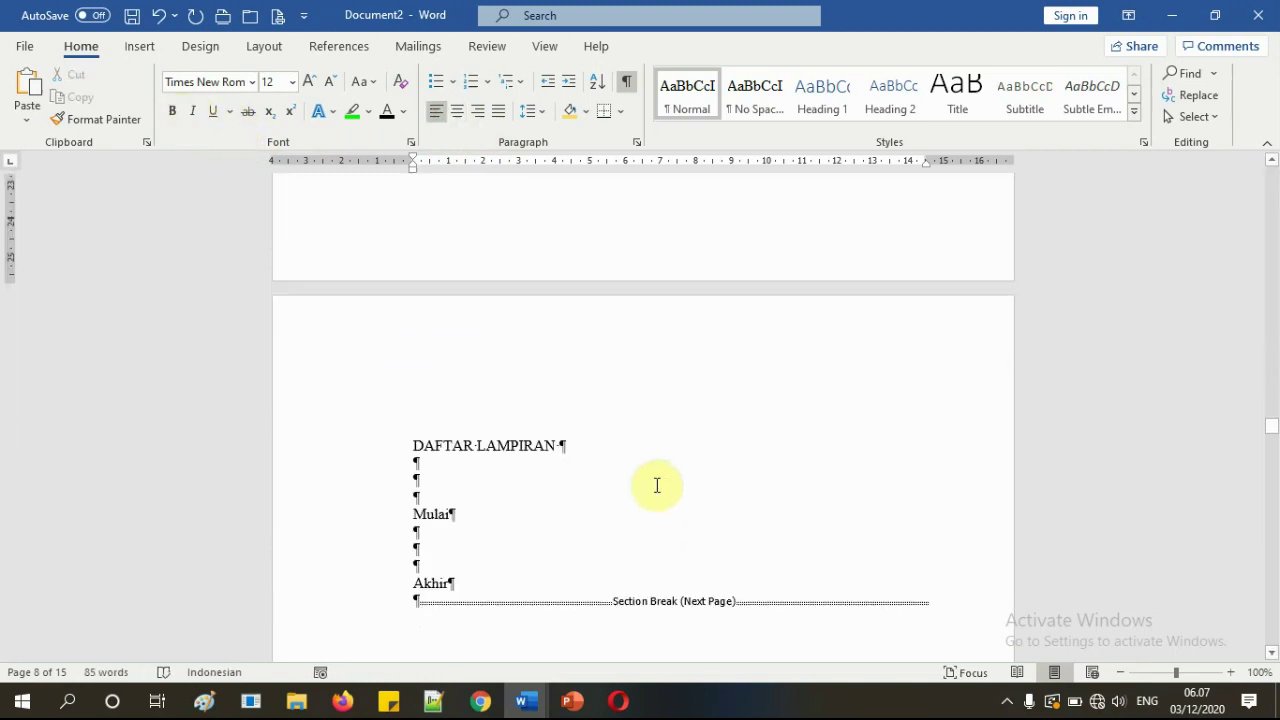
pyautogui.scroll(-1, 657, 485)
pyautogui.click(372, 400)
pyautogui.click(457, 112)
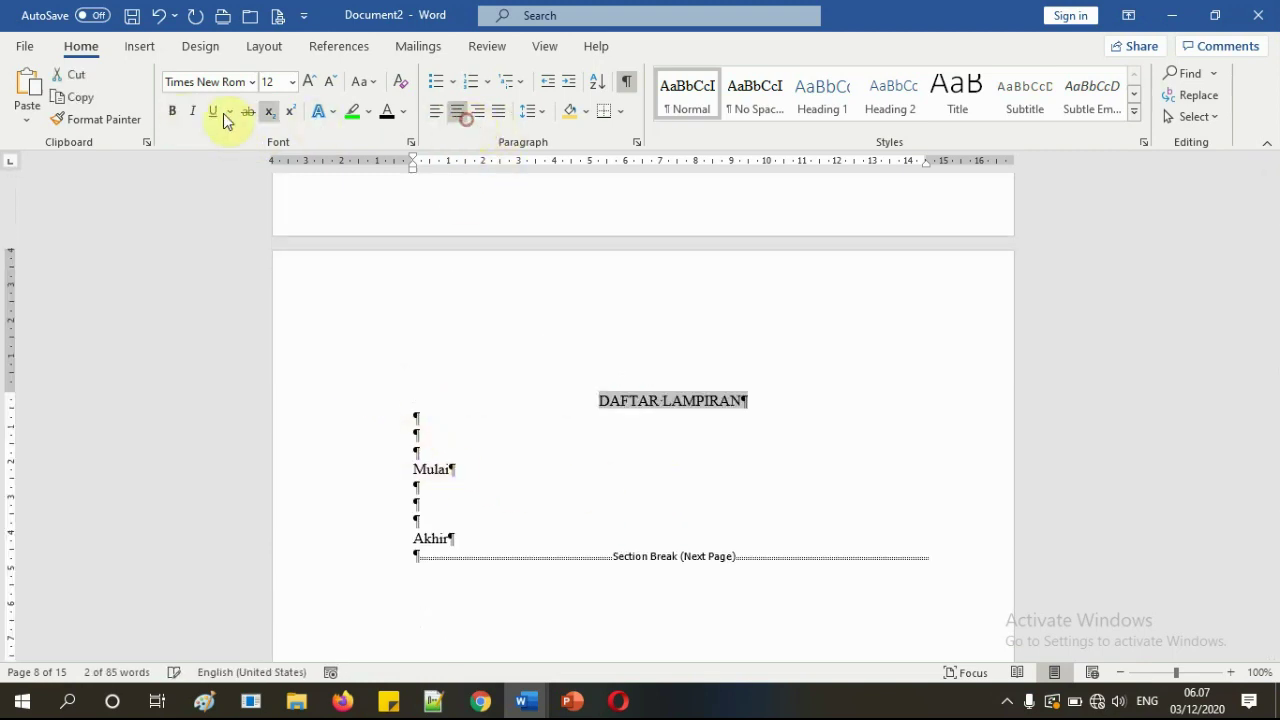
pyautogui.click(175, 111)
# - Center the BAB I PENDAHLUAN heading on page 10 and make it bold
pyautogui.scroll(-15, 557, 460)
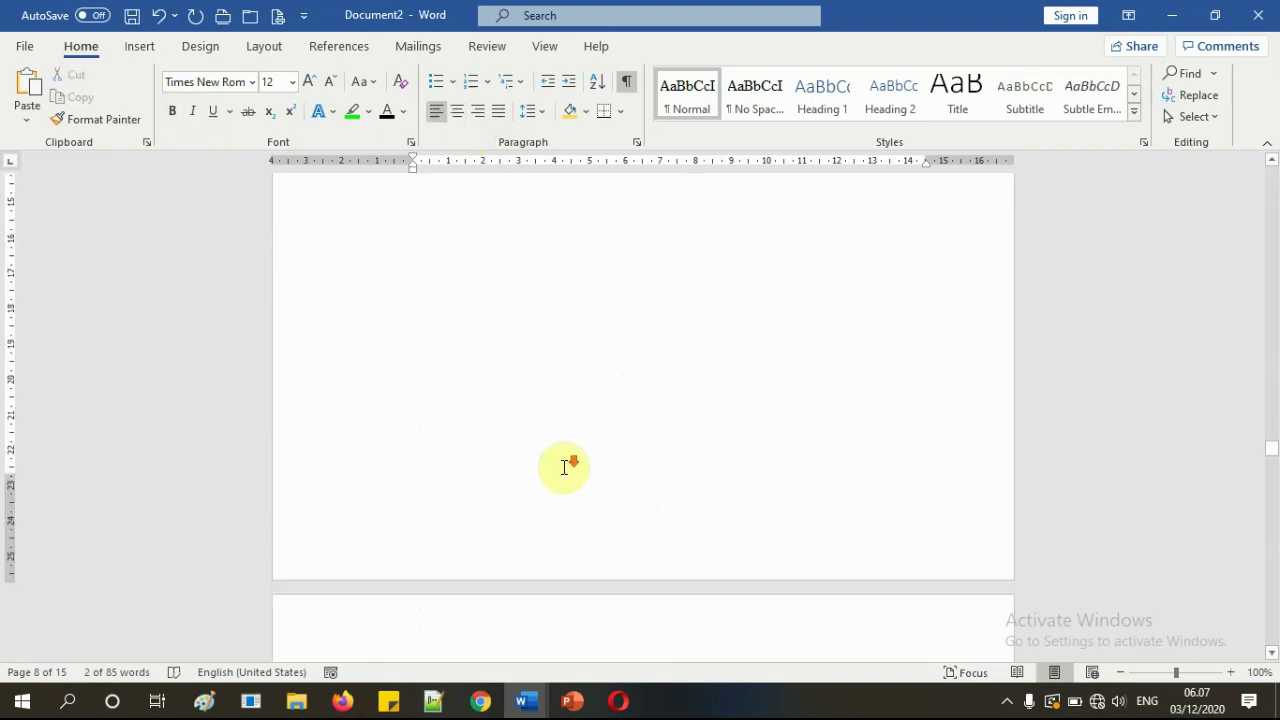
pyautogui.scroll(-3, 564, 467)
pyautogui.click(349, 340)
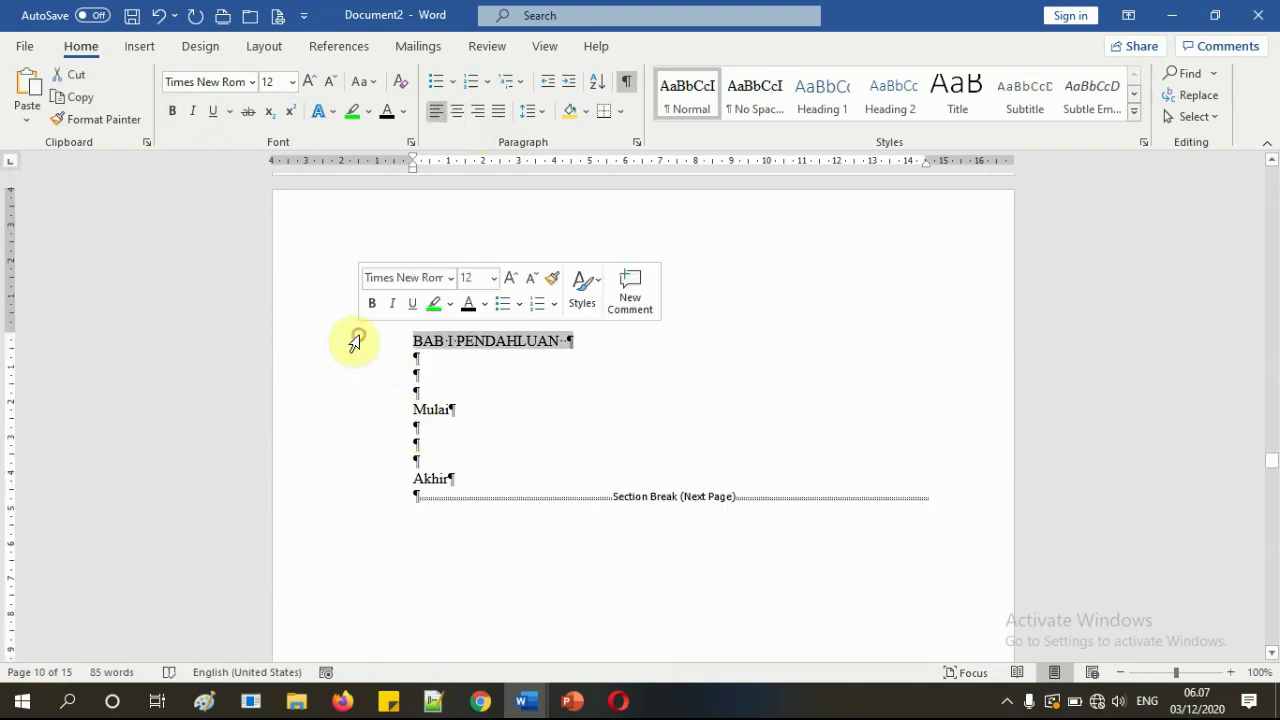
pyautogui.click(457, 112)
pyautogui.click(172, 111)
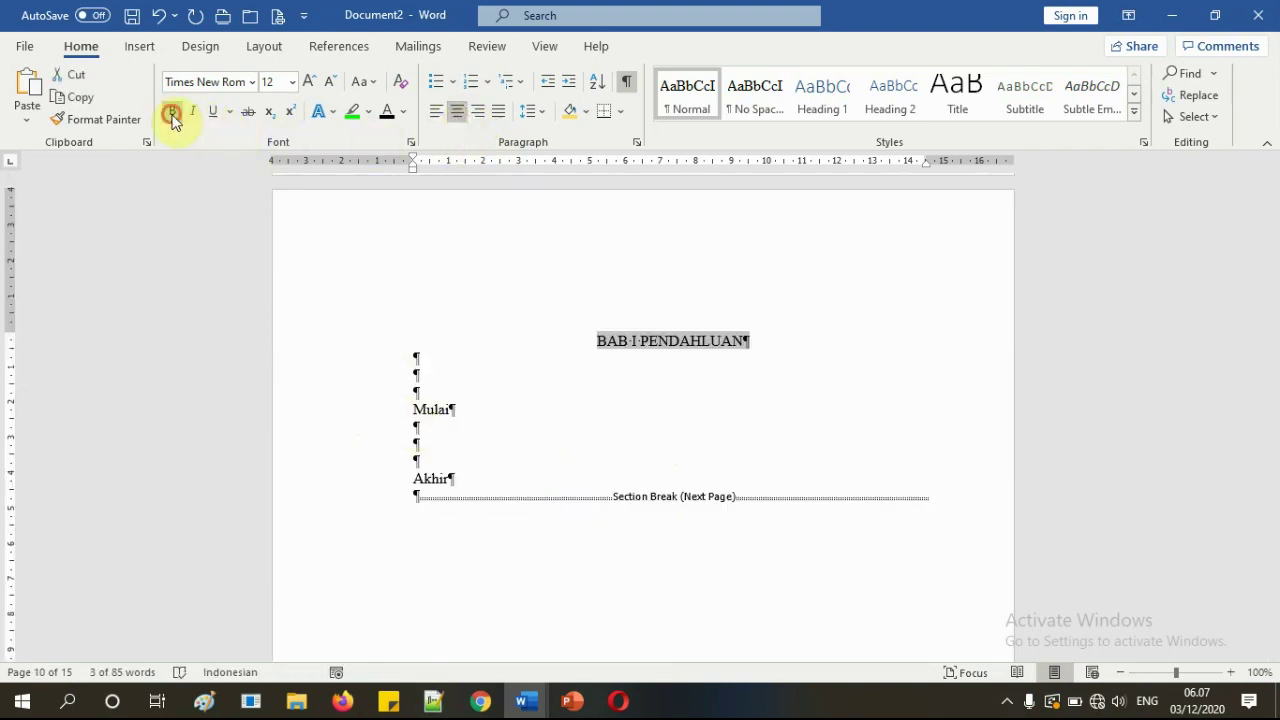
pyautogui.click(586, 414)
# - Center the BAB II LANDASAN TEORI heading and make it bold
pyautogui.scroll(-1, 586, 414)
pyautogui.scroll(-15, 586, 418)
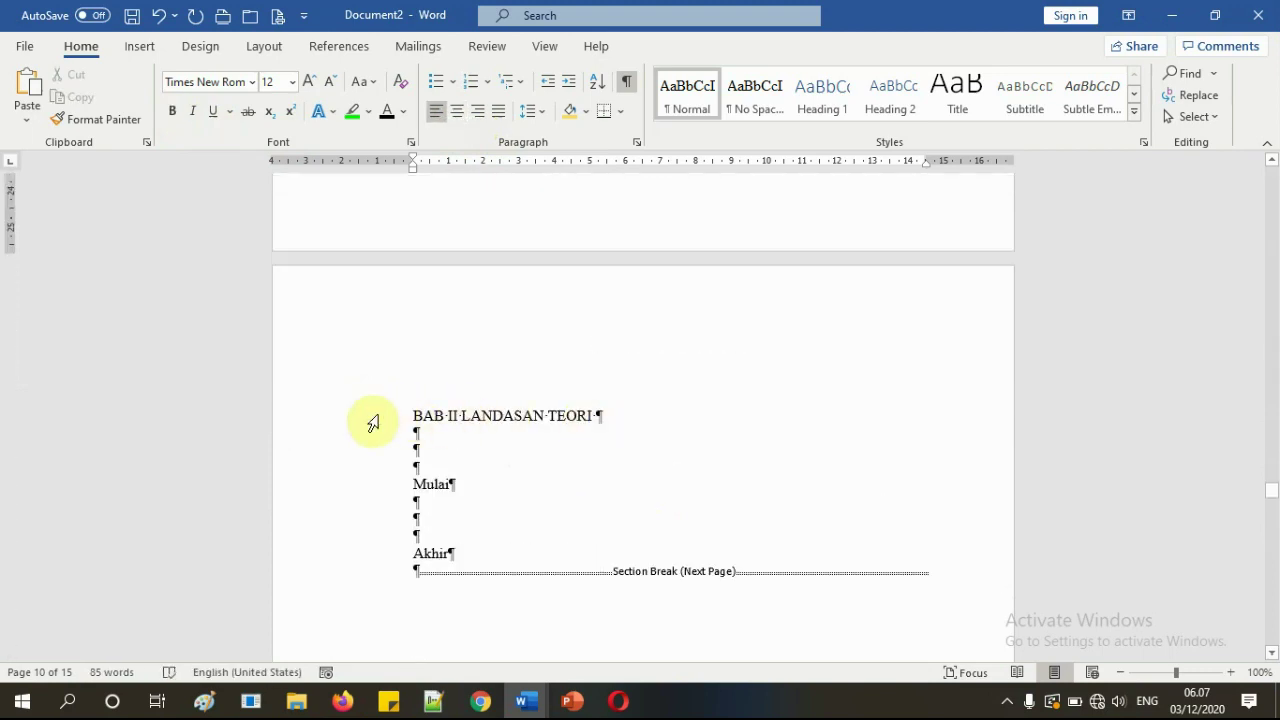
pyautogui.click(370, 416)
pyautogui.click(457, 111)
pyautogui.click(172, 111)
pyautogui.click(520, 480)
# - Center the BAB III METODE PENELITIAN heading on page 12 and make it bold
pyautogui.scroll(-15, 531, 480)
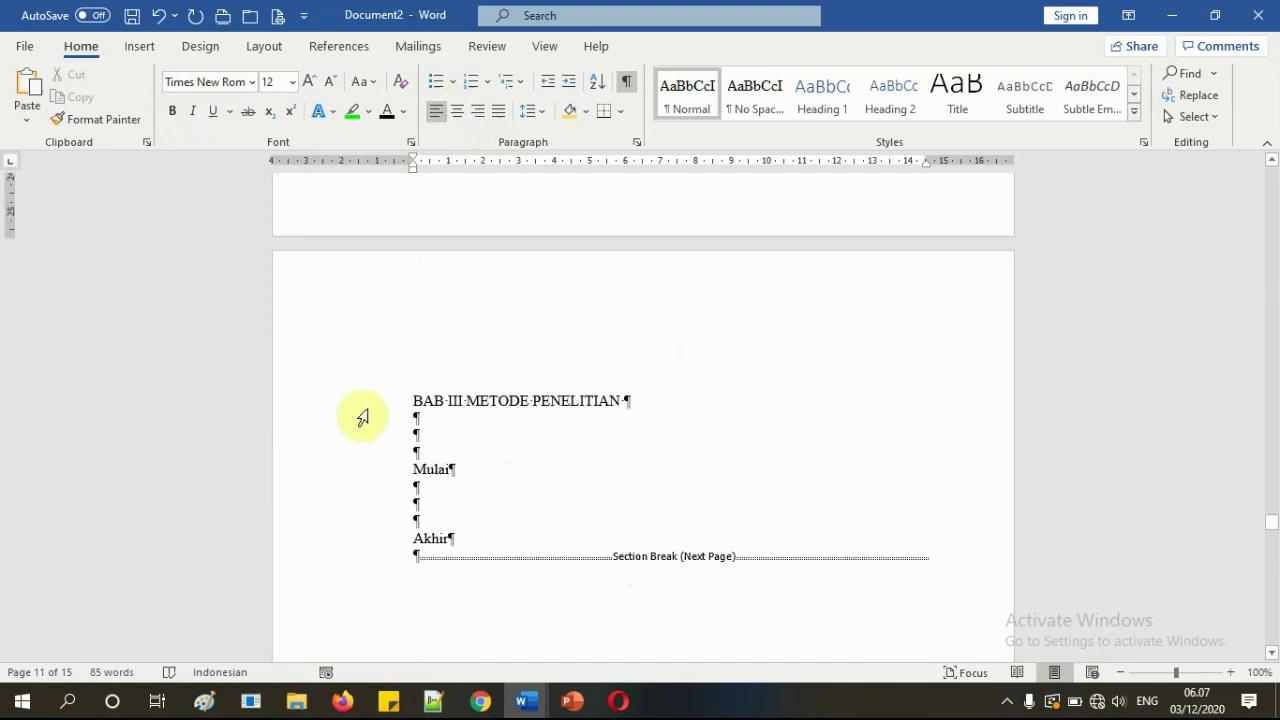
pyautogui.click(363, 419)
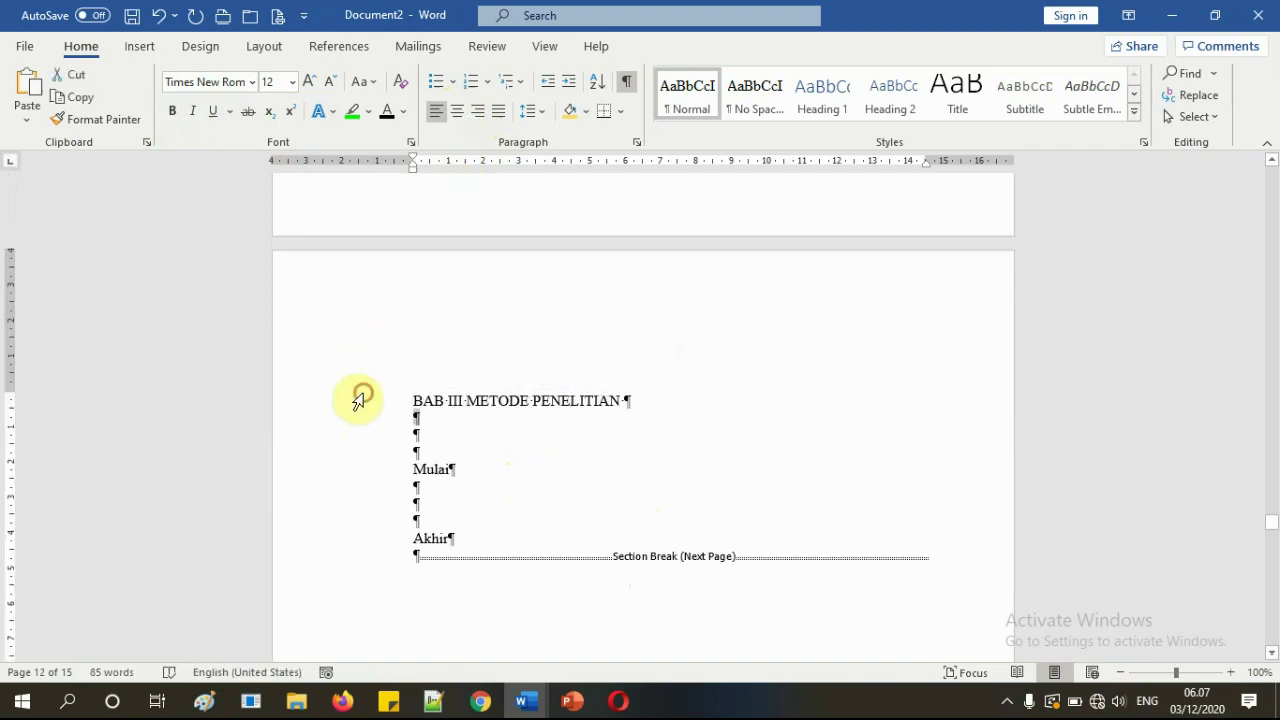
pyautogui.click(360, 394)
pyautogui.click(457, 114)
pyautogui.click(172, 111)
pyautogui.click(640, 443)
# - Center the BAB IV HASIL PENELITIAN heading and make it bold
pyautogui.scroll(-15, 645, 450)
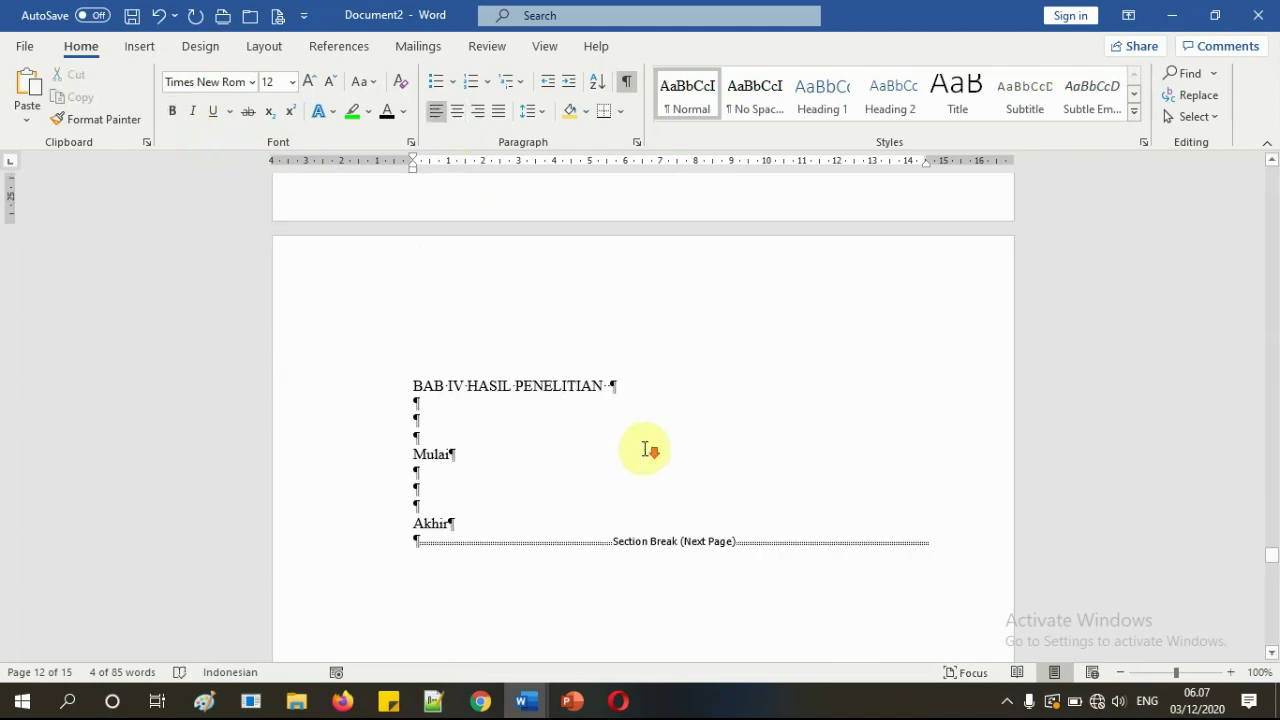
pyautogui.click(360, 394)
pyautogui.click(459, 114)
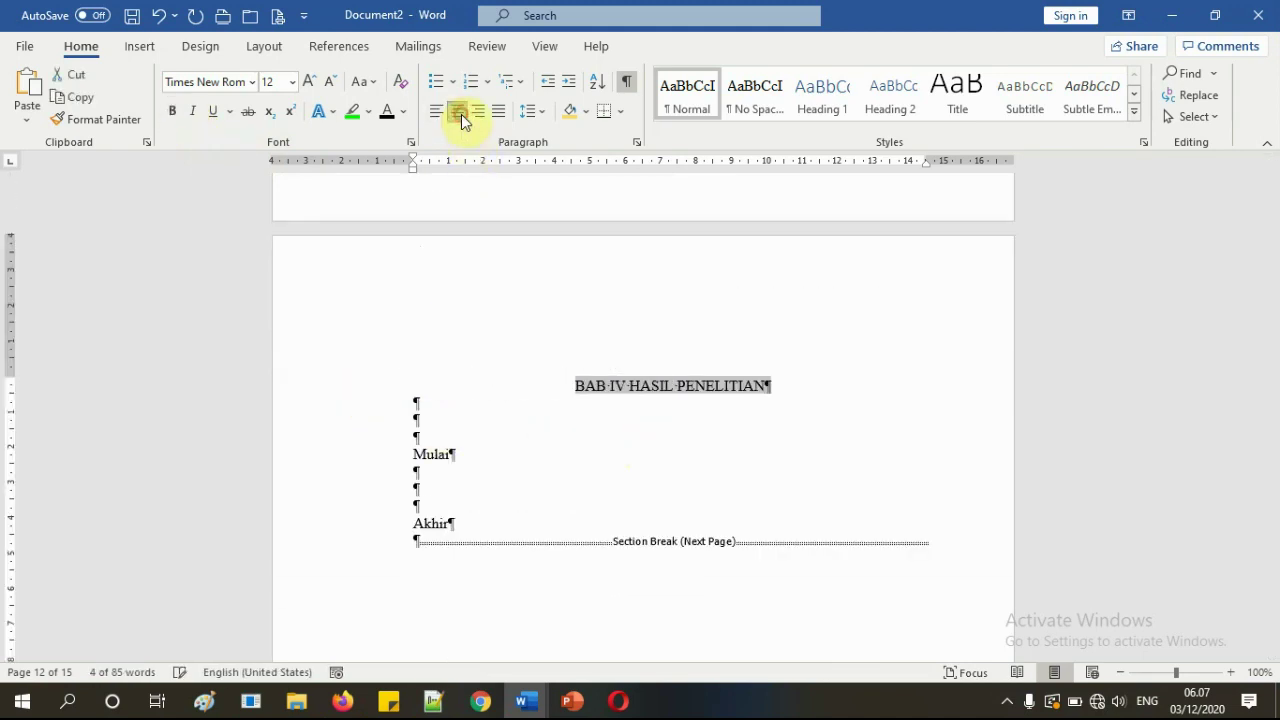
pyautogui.click(172, 111)
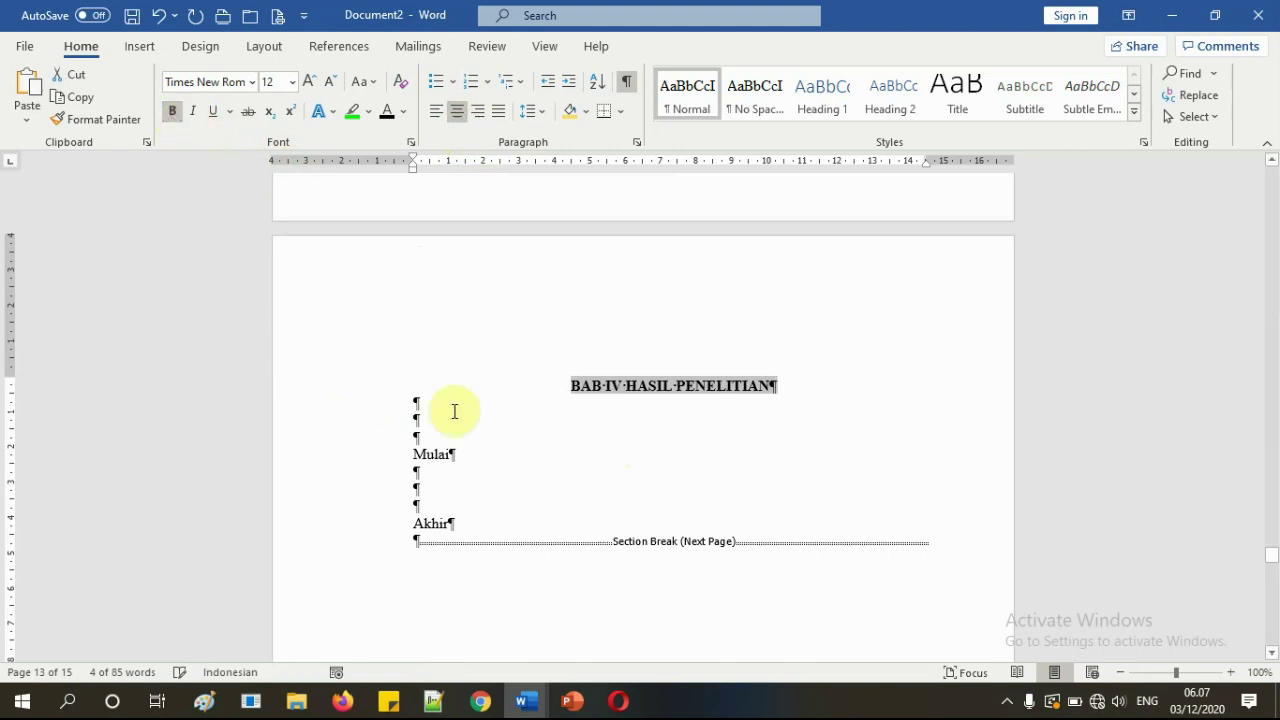
pyautogui.click(529, 457)
# - Center the BAB V PENUTUP heading and make it bold
pyautogui.scroll(-10, 565, 478)
pyautogui.scroll(-5, 565, 475)
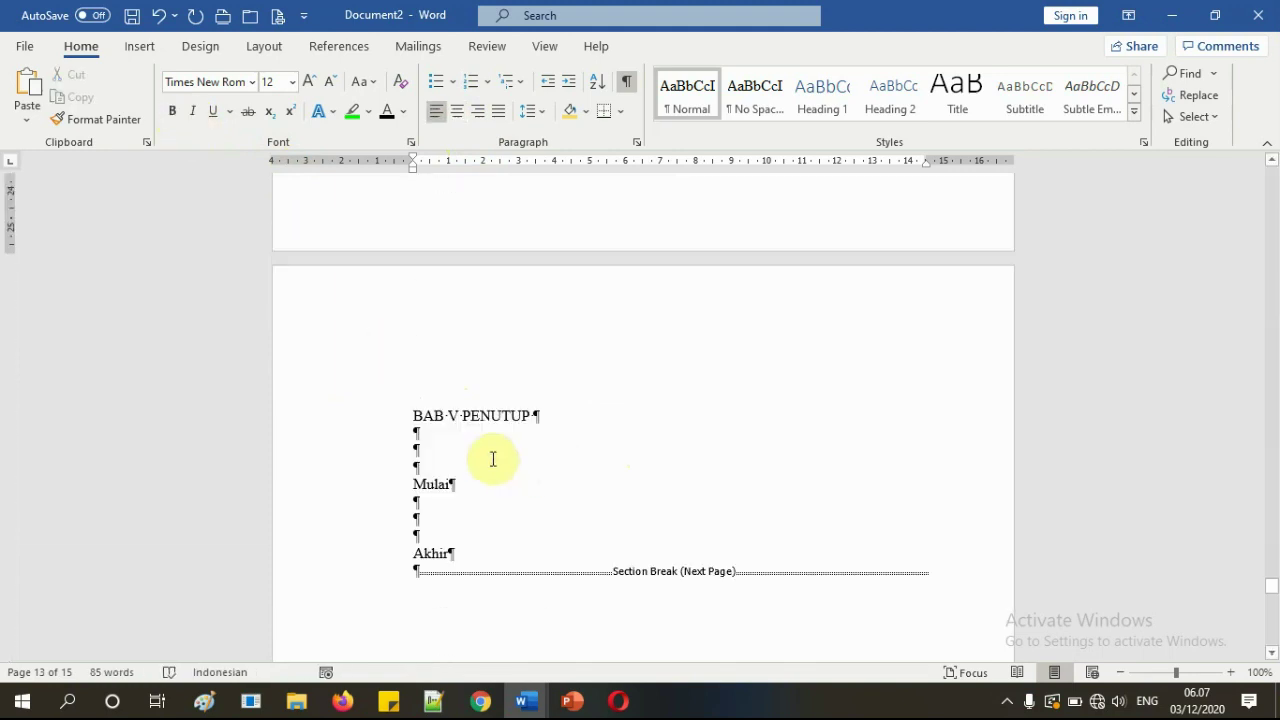
pyautogui.click(362, 418)
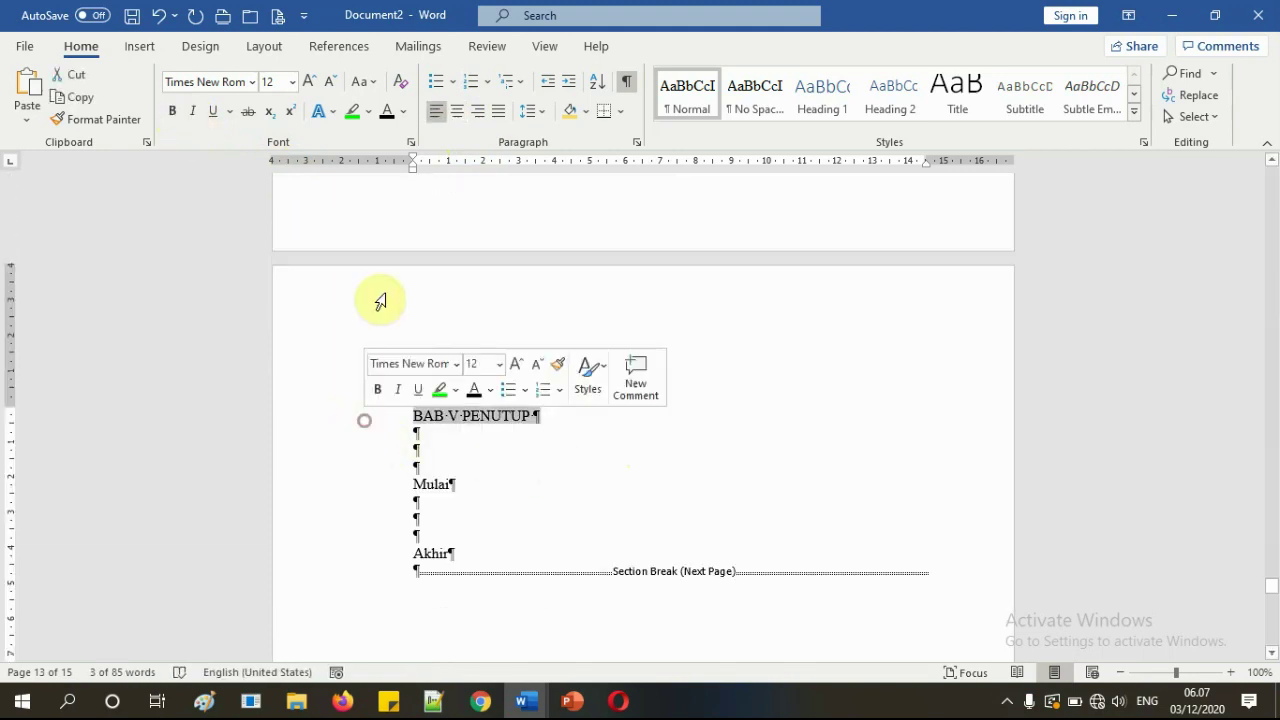
pyautogui.click(458, 114)
pyautogui.click(169, 114)
pyautogui.click(603, 460)
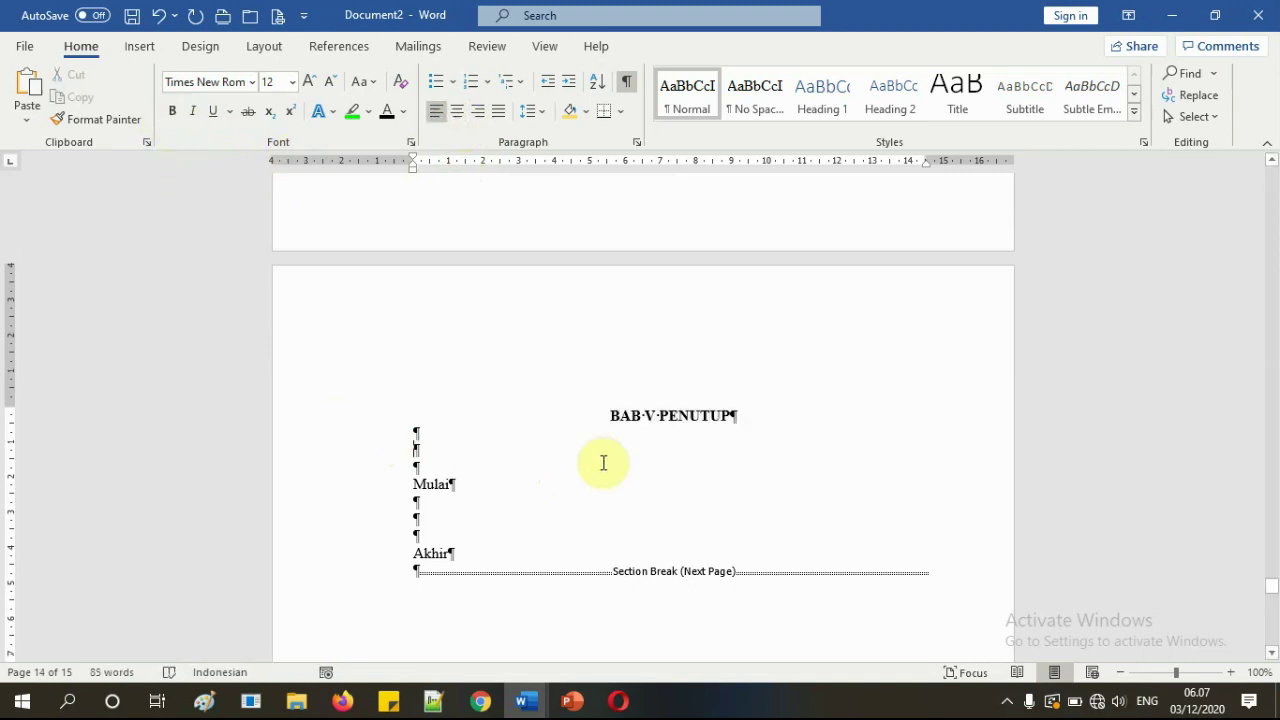
# - Center the DAFTAR PUSTAKA heading on the last page and make it bold
pyautogui.scroll(-15, 606, 462)
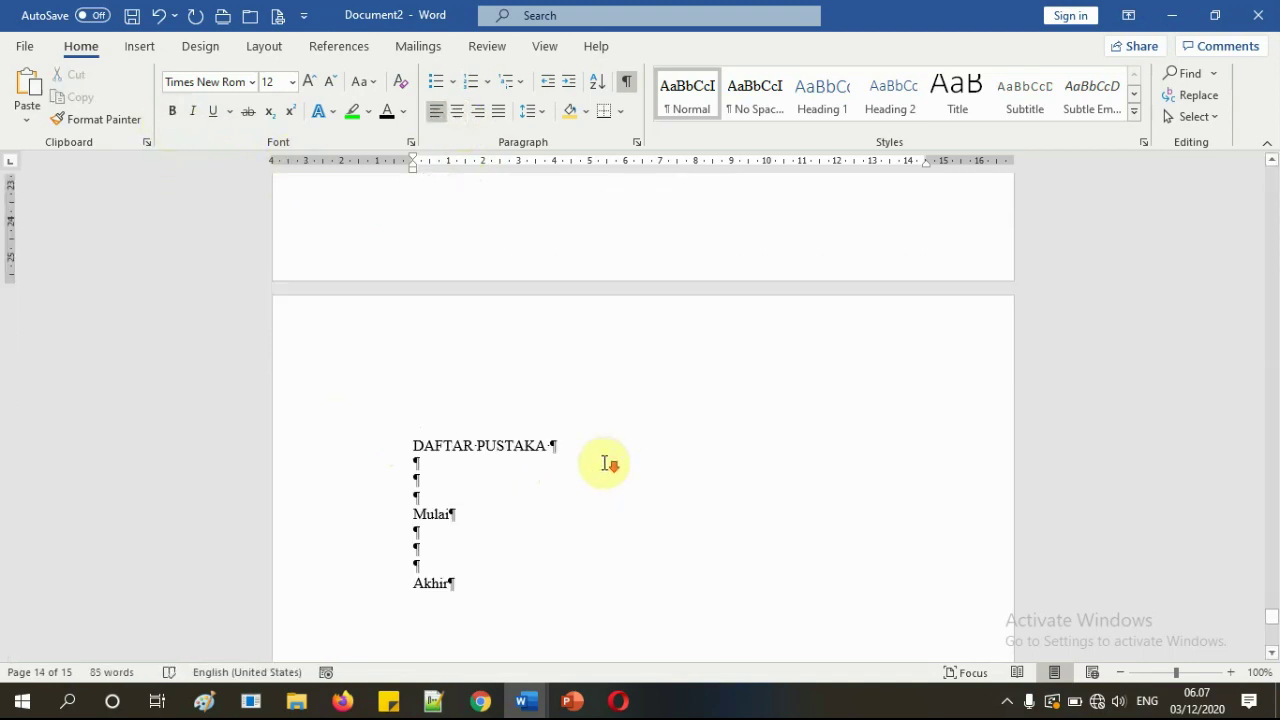
pyautogui.click(363, 456)
pyautogui.click(460, 118)
pyautogui.click(174, 113)
pyautogui.click(603, 483)
# - Check the headings and section breaks from the DAFTAR PUSTAKA page back through the chapters to the title page
pyautogui.scroll(-5, 646, 522)
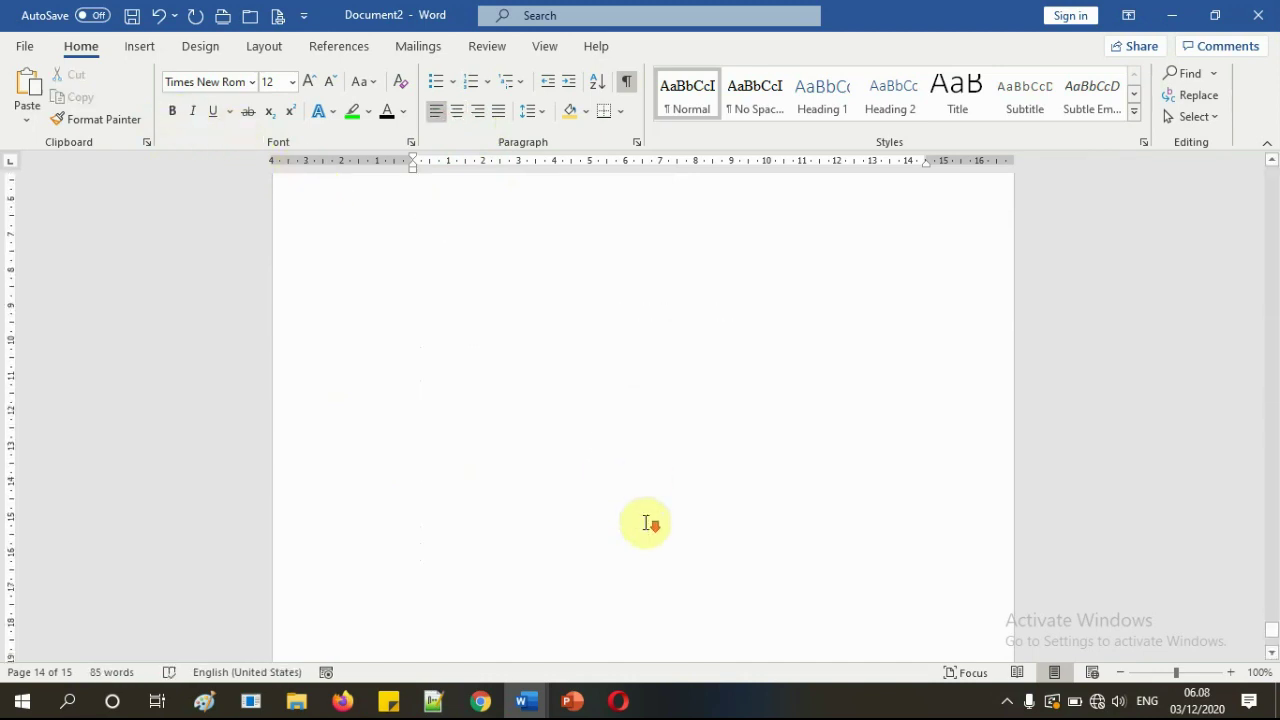
pyautogui.scroll(5, 646, 522)
pyautogui.click(508, 462)
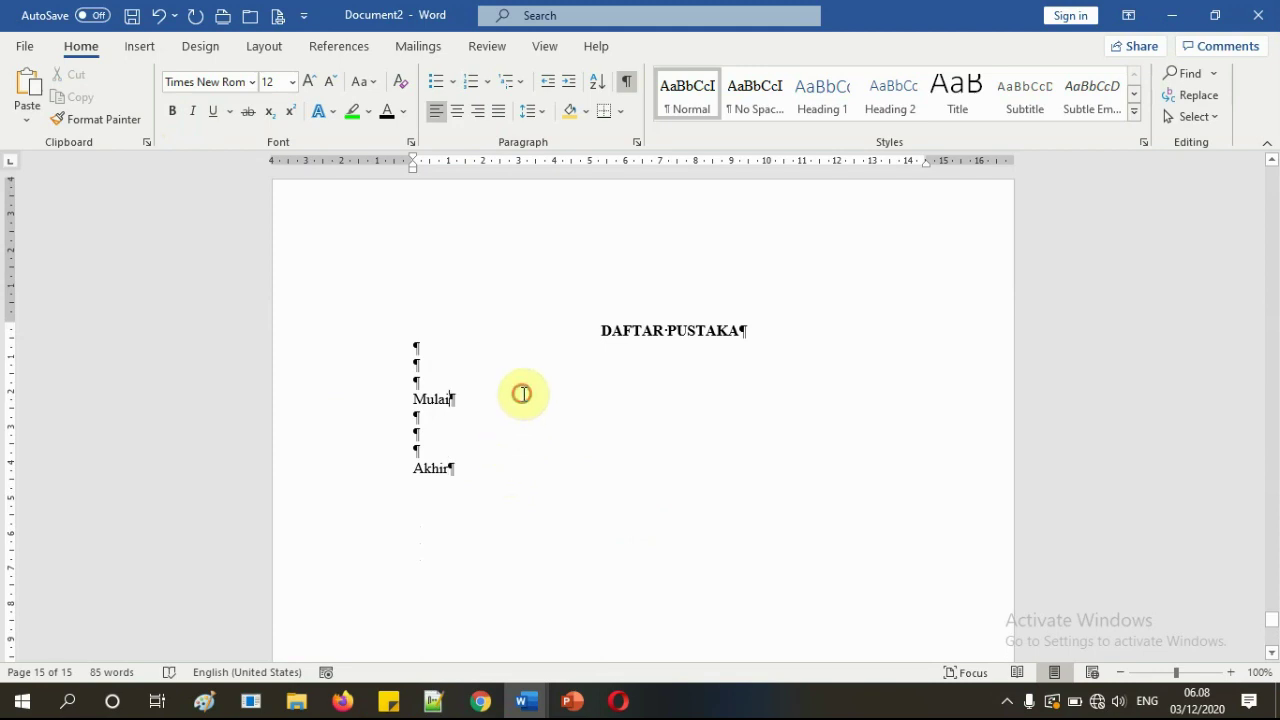
pyautogui.scroll(-10, 606, 470)
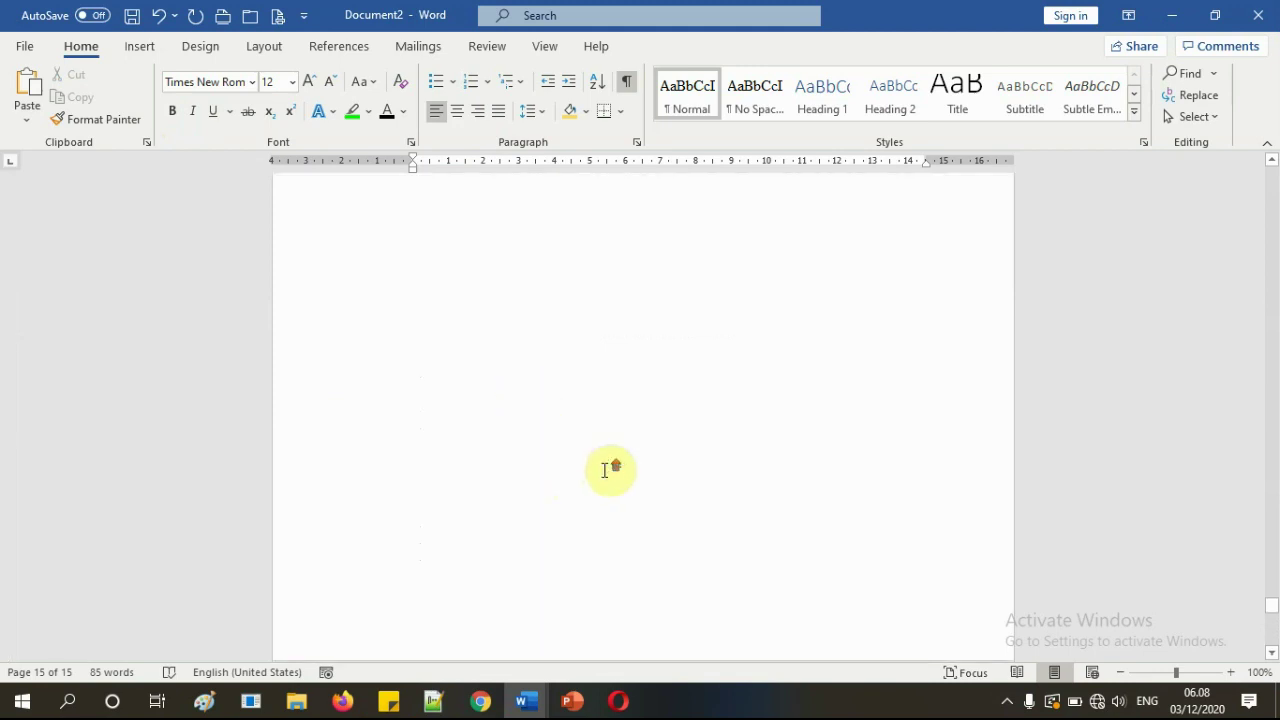
pyautogui.scroll(-2, 607, 471)
pyautogui.scroll(5, 609, 468)
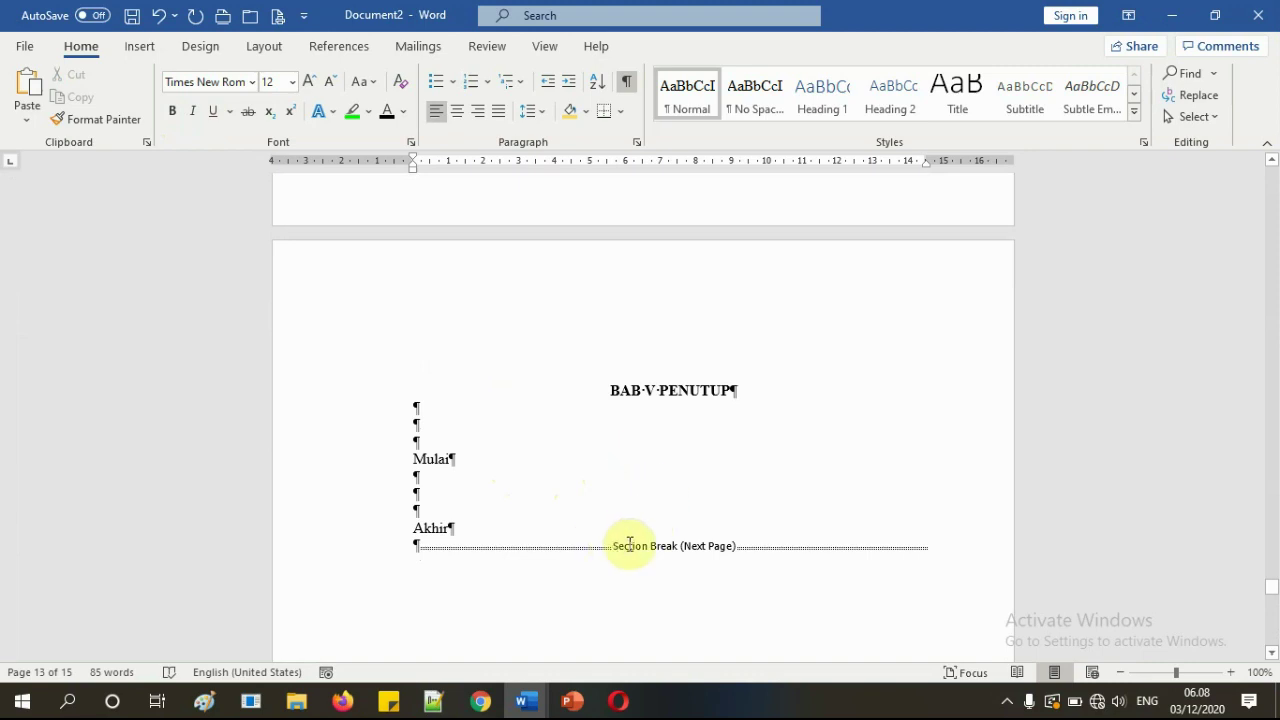
pyautogui.scroll(6, 645, 543)
pyautogui.scroll(3, 647, 543)
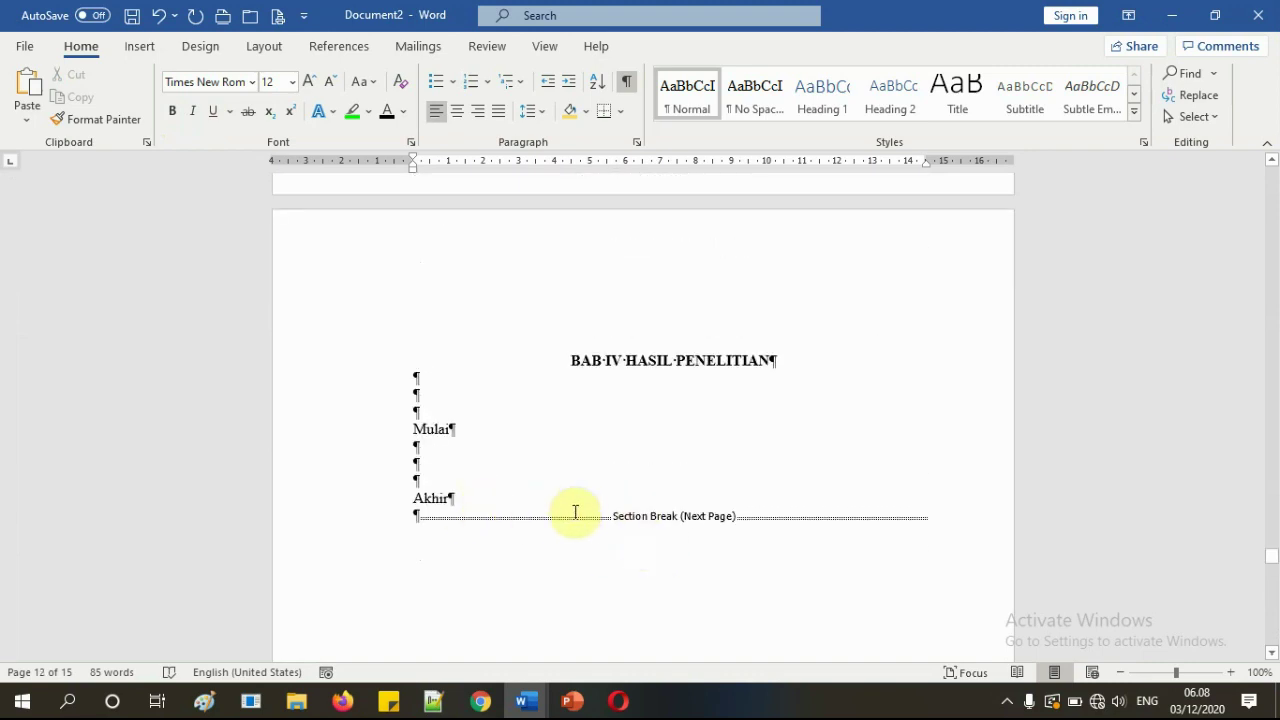
pyautogui.scroll(10, 586, 490)
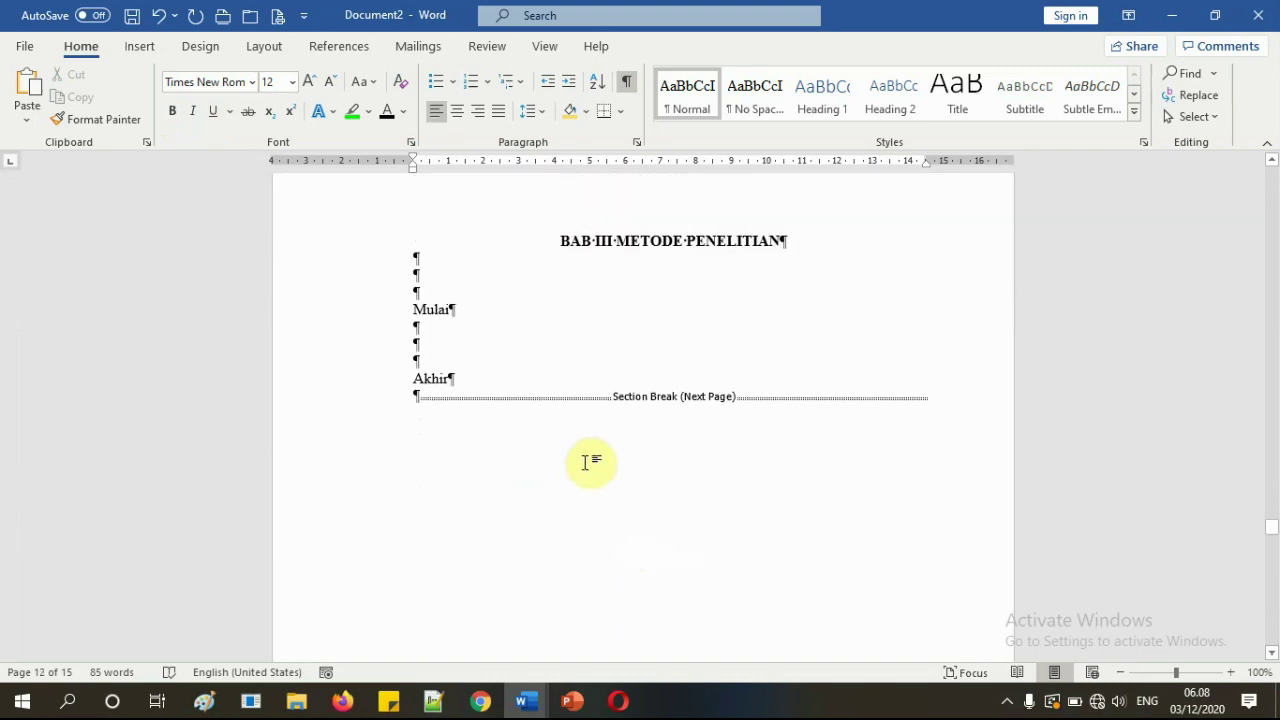
pyautogui.scroll(15, 622, 415)
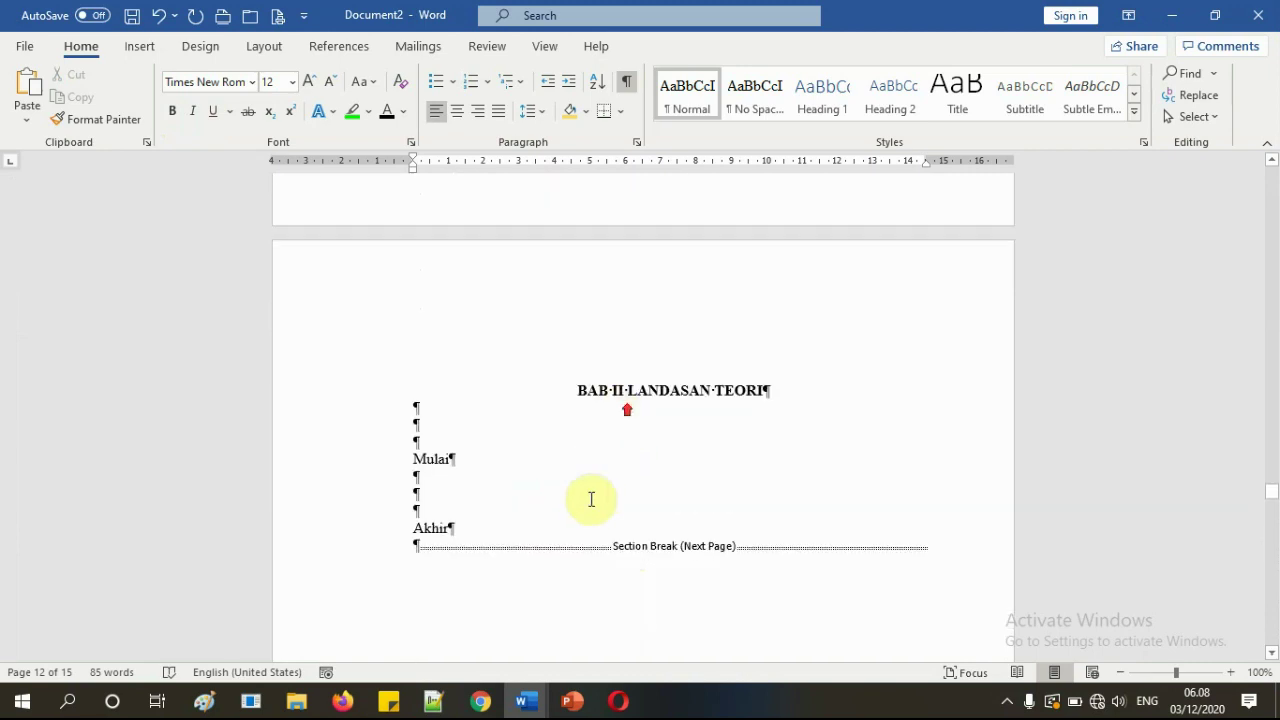
pyautogui.scroll(12, 602, 482)
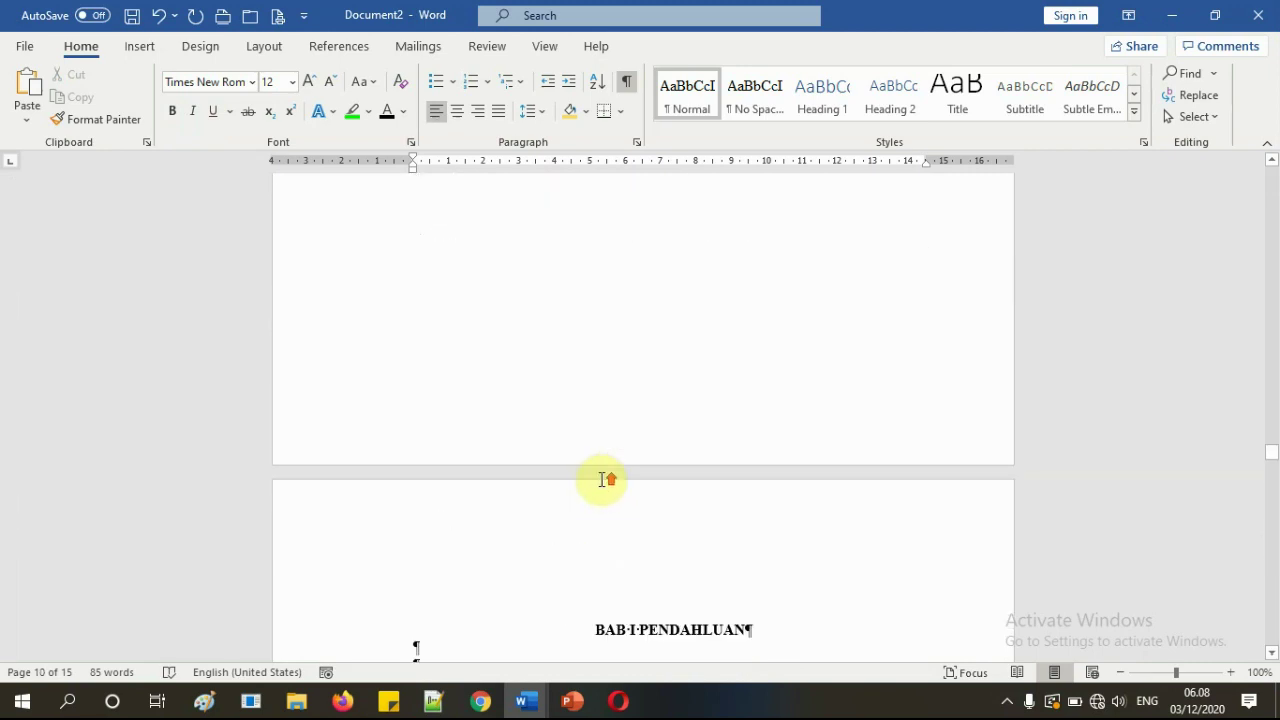
pyautogui.scroll(10, 608, 477)
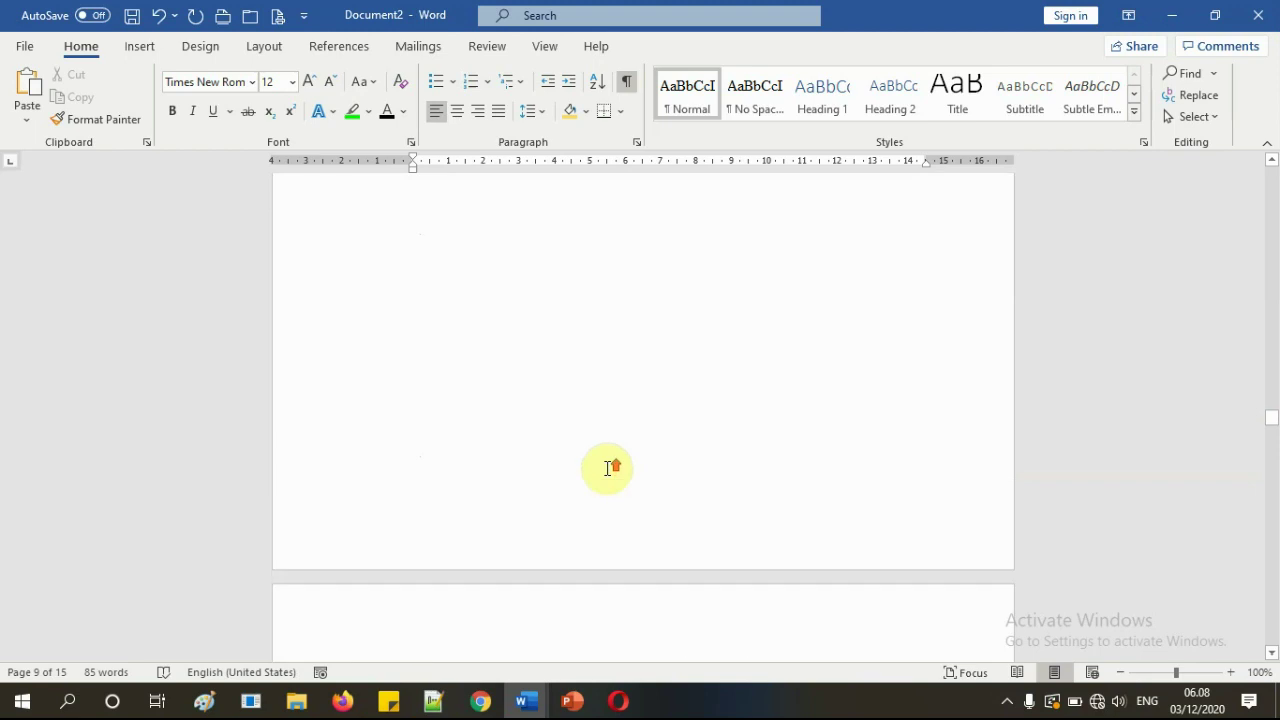
pyautogui.scroll(10, 612, 455)
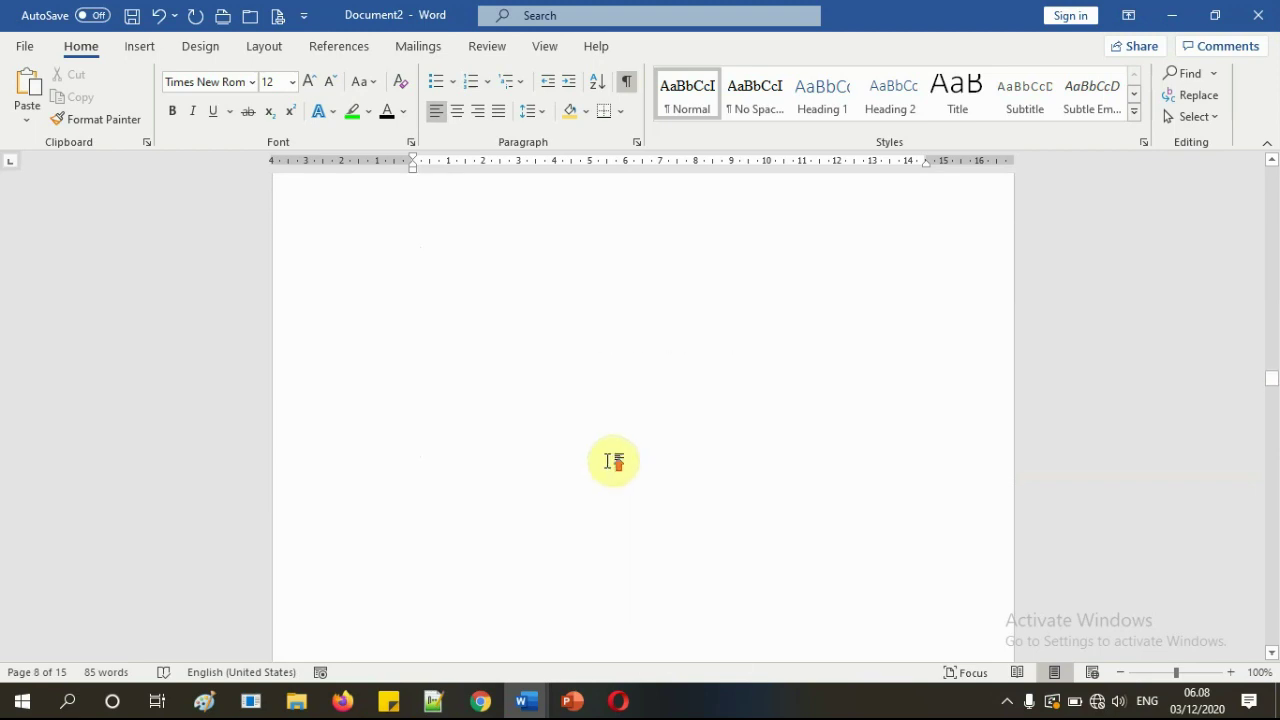
pyautogui.scroll(2, 627, 440)
pyautogui.moveTo(1270, 365); pyautogui.dragTo(1270, 170)
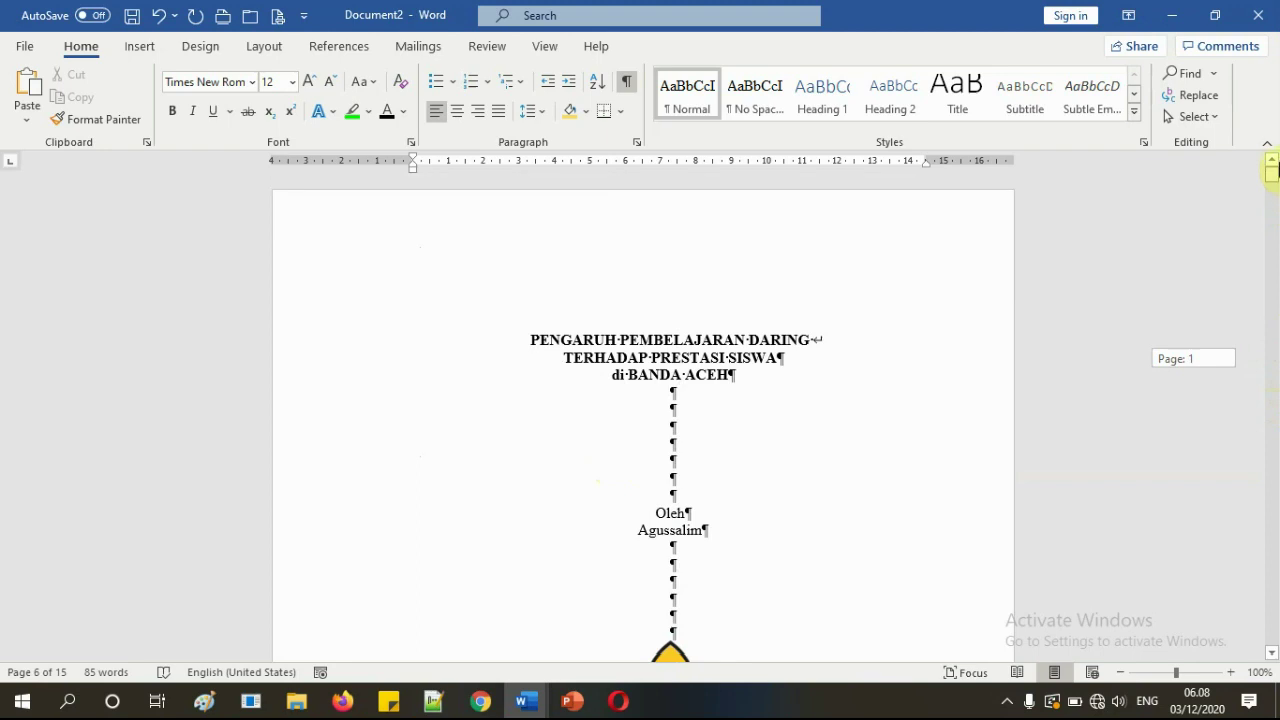
# - Switch to the PowerPoint presentation and show slide 3, Langkah-Langkah, to read the list of steps
pyautogui.click(580, 701)
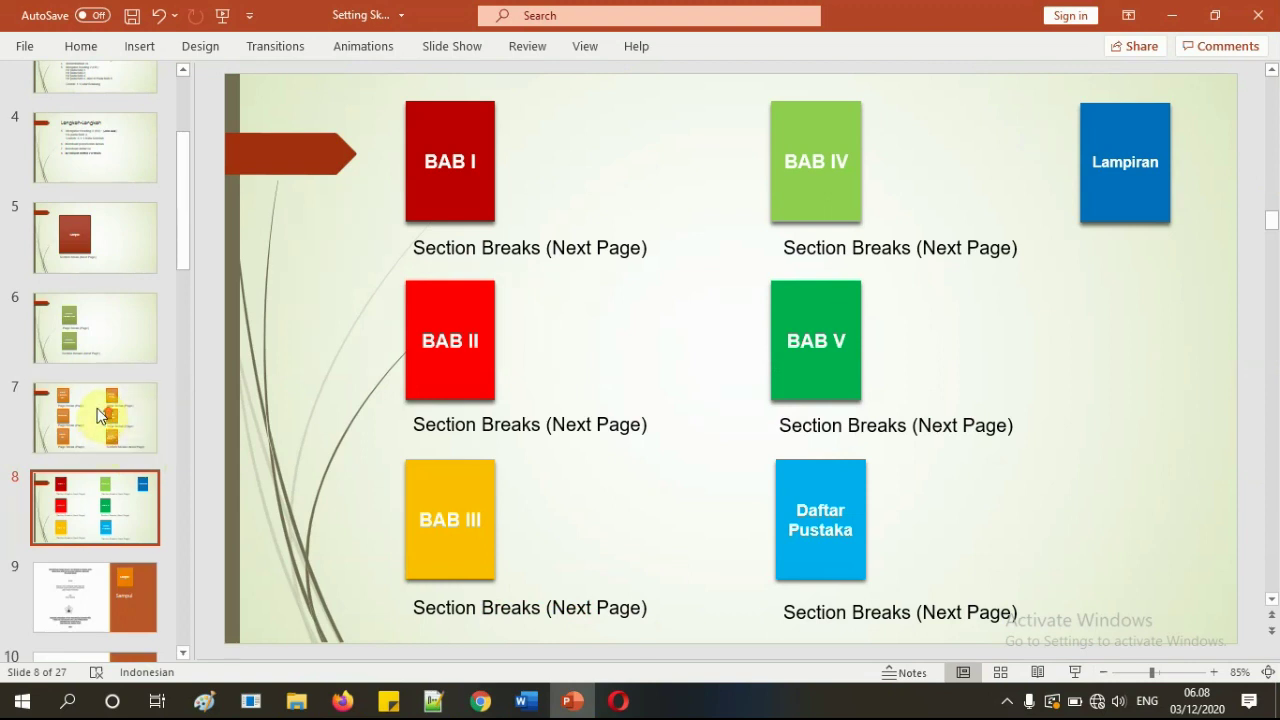
pyautogui.scroll(3, 100, 410)
pyautogui.click(92, 316)
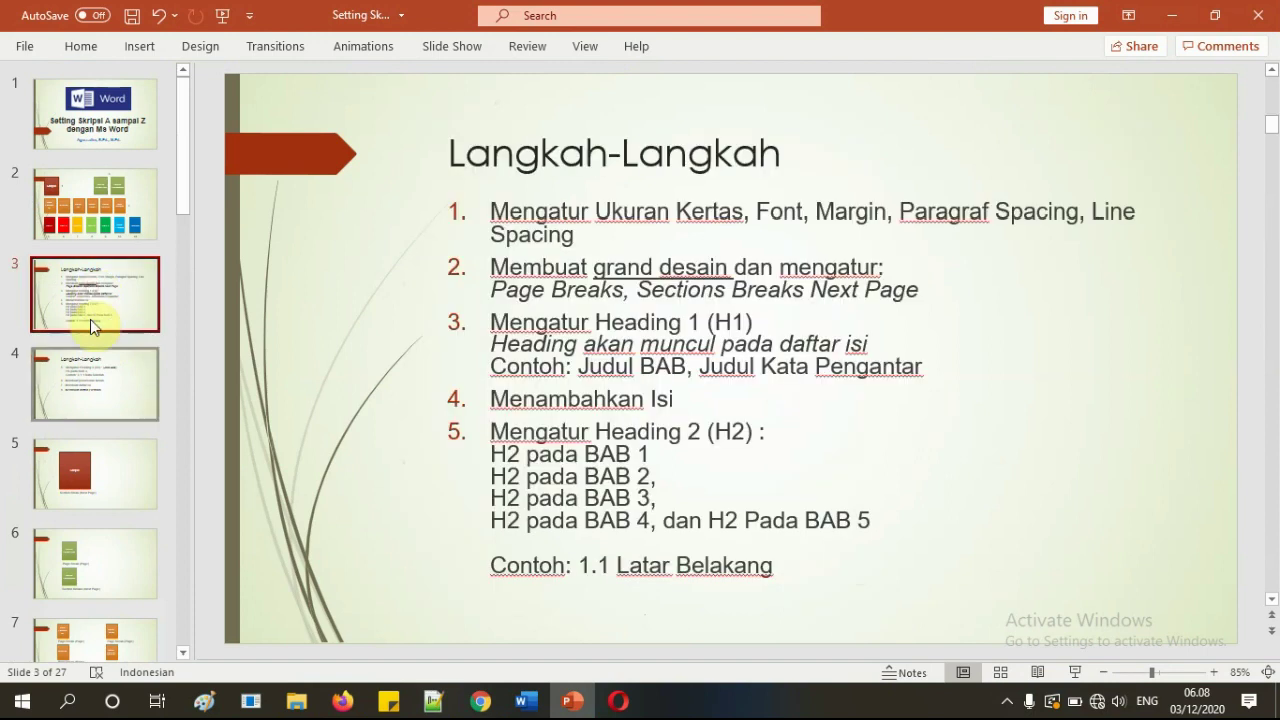
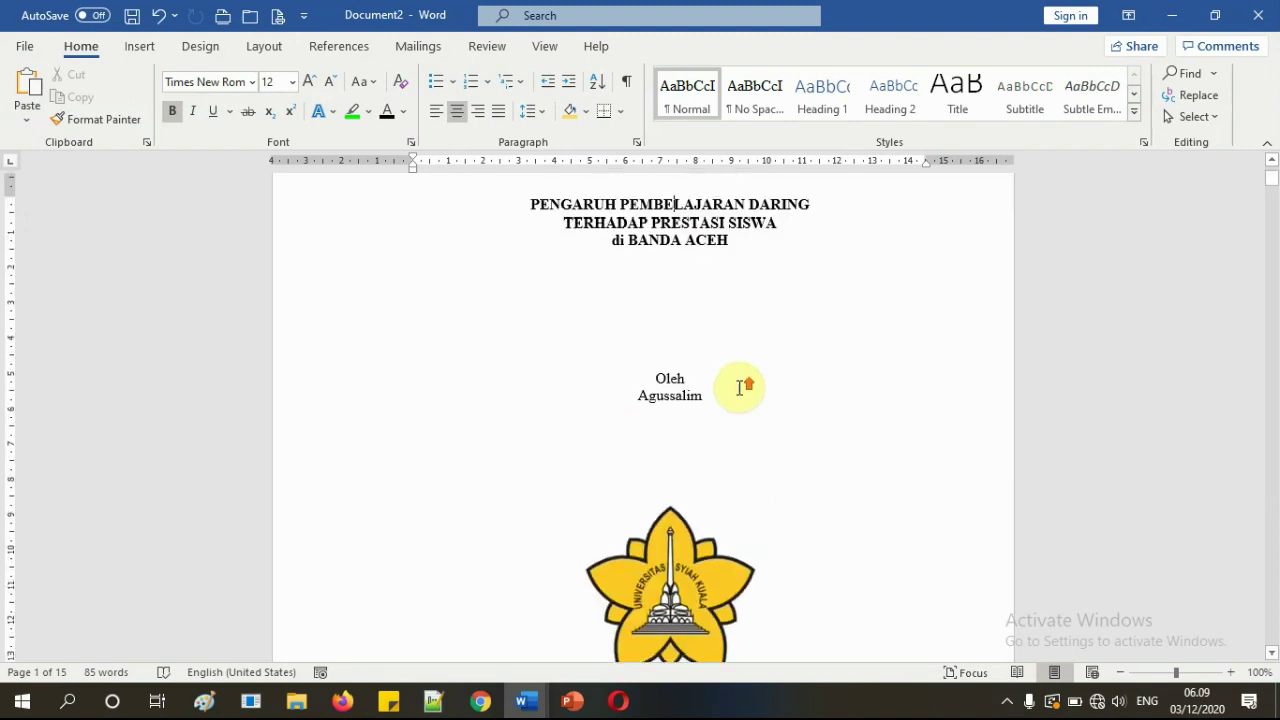
# - Examine the title page and the LEMBAR PERSETUJUAN and LEMBAR PENGESAHAN headings in the Word document
pyautogui.scroll(-5, 739, 388)
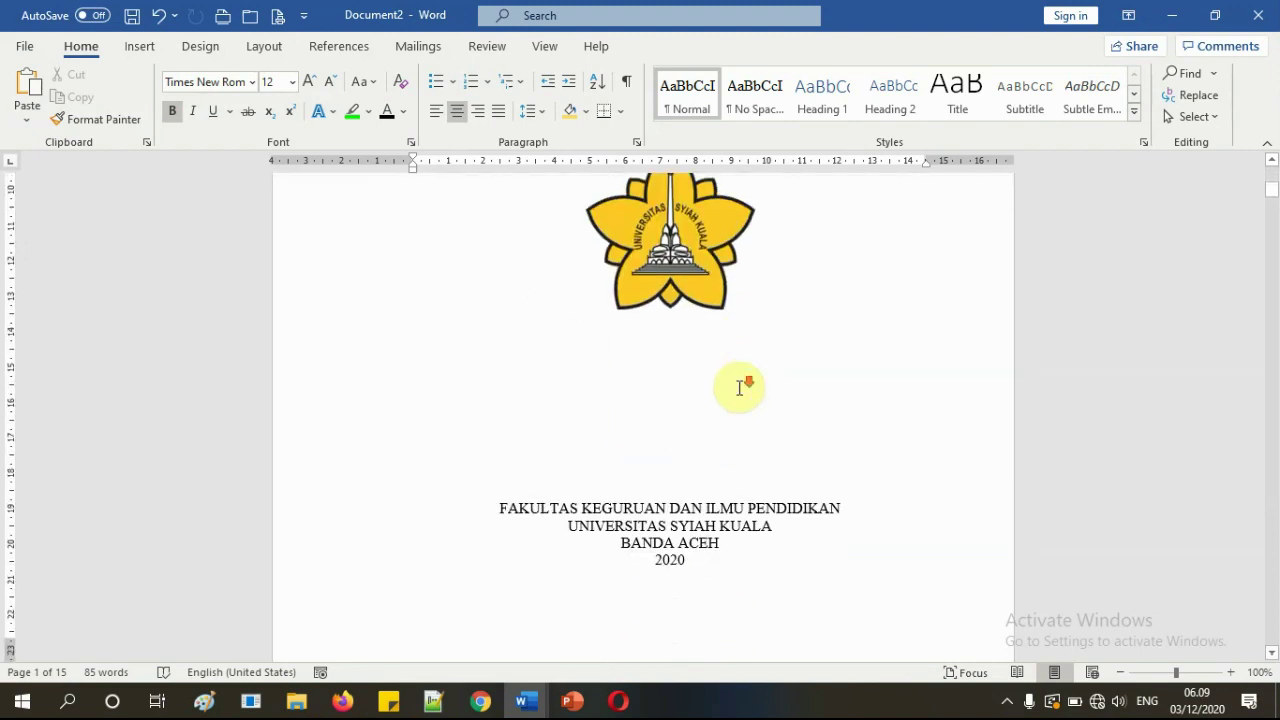
pyautogui.scroll(-3, 739, 388)
pyautogui.scroll(3, 739, 388)
pyautogui.scroll(-7, 739, 388)
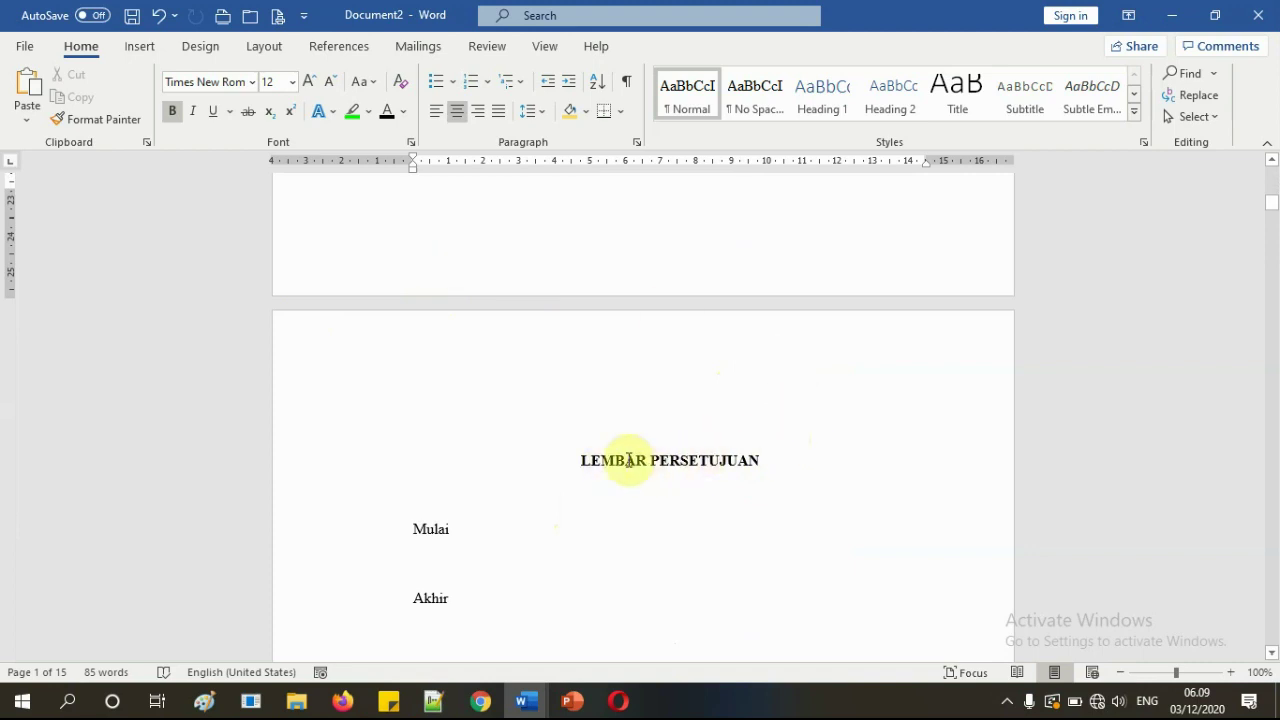
pyautogui.moveTo(783, 457); pyautogui.dragTo(590, 458)
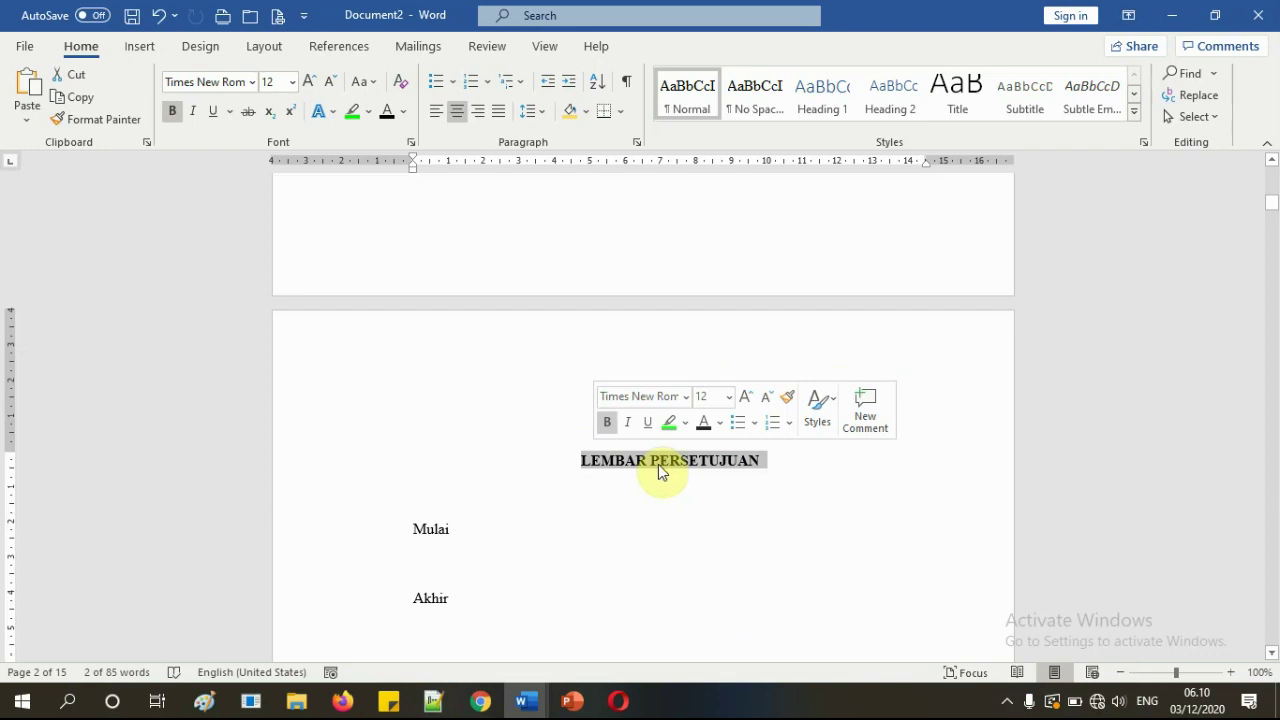
pyautogui.click(658, 470)
pyautogui.scroll(-10, 660, 465)
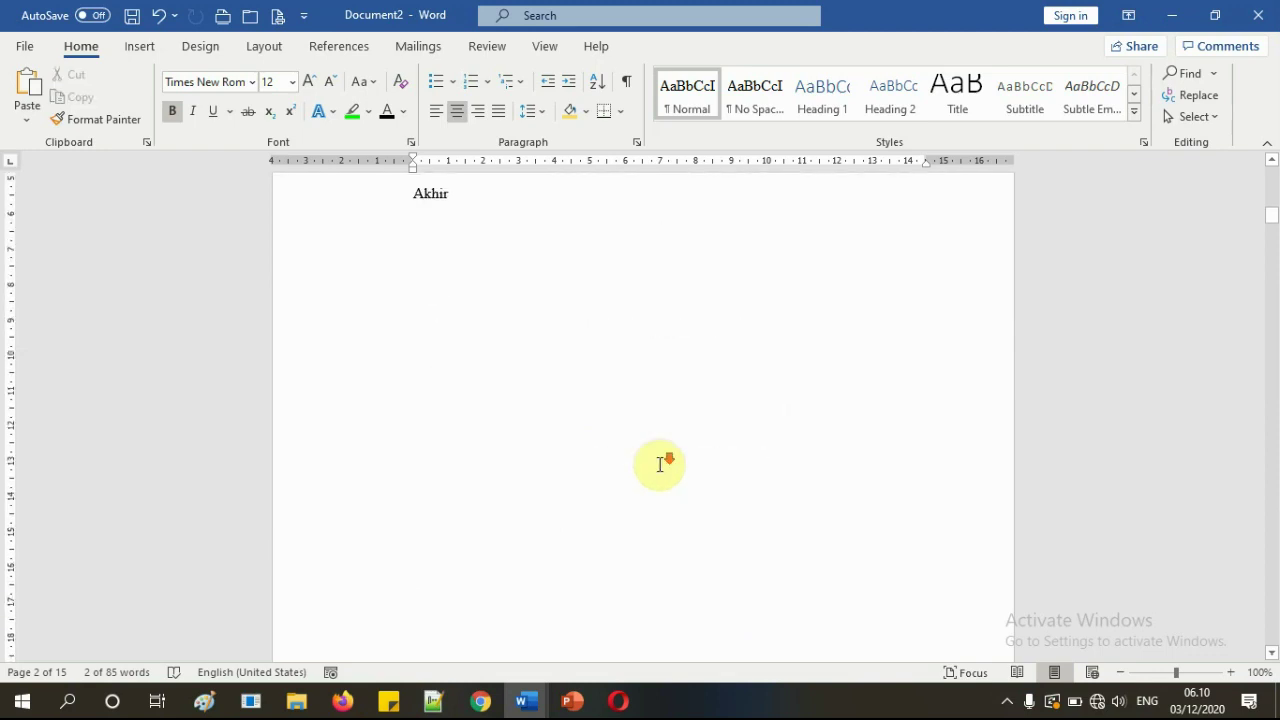
pyautogui.scroll(-3, 662, 463)
pyautogui.click(580, 536)
pyautogui.keyDown('shift'); pyautogui.click(757, 535); pyautogui.keyUp('shift')
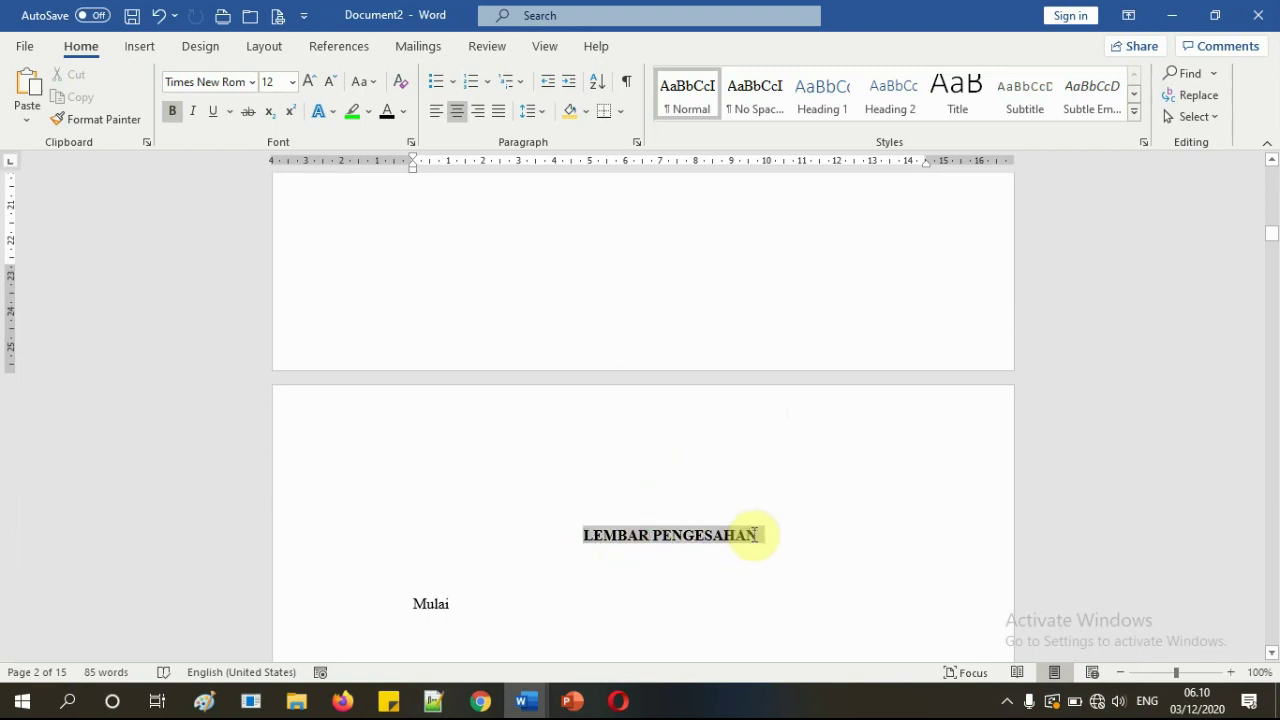
pyautogui.click(617, 538)
# - Select the KATA PENGANTAR heading and start creating a new style from its formatting
pyautogui.scroll(-20, 620, 528)
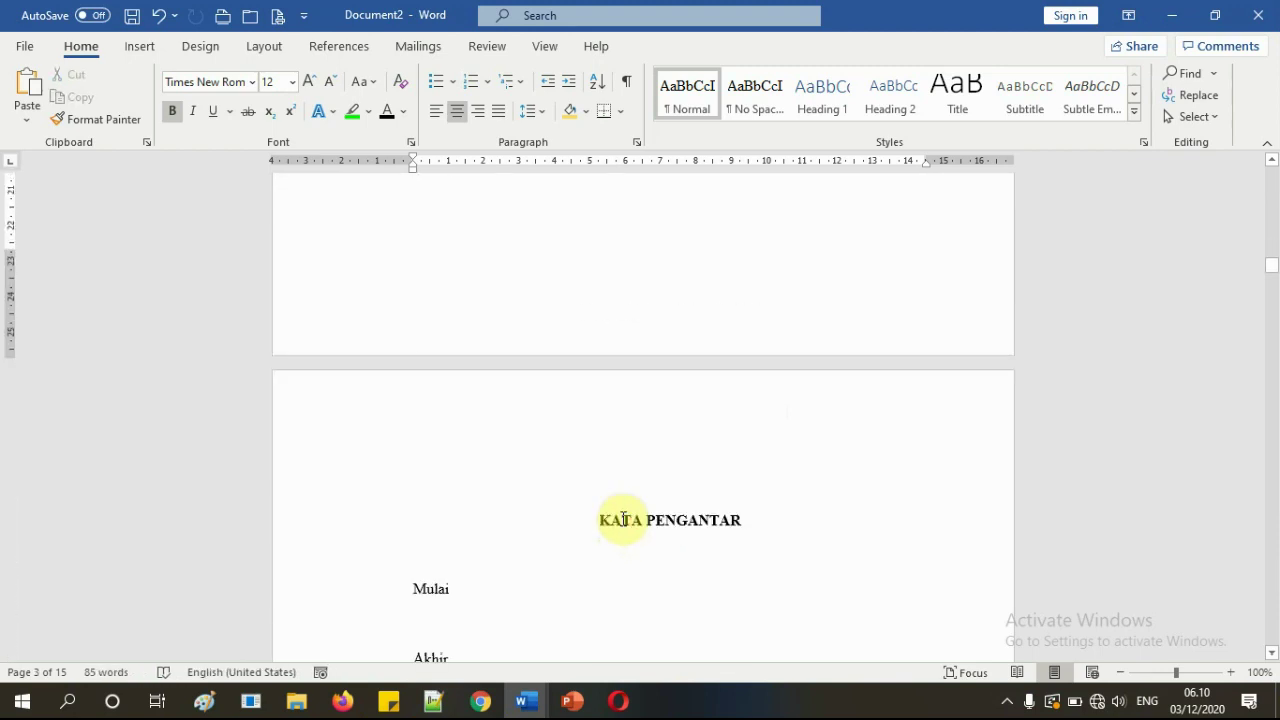
pyautogui.scroll(-3, 749, 494)
pyautogui.click(614, 341)
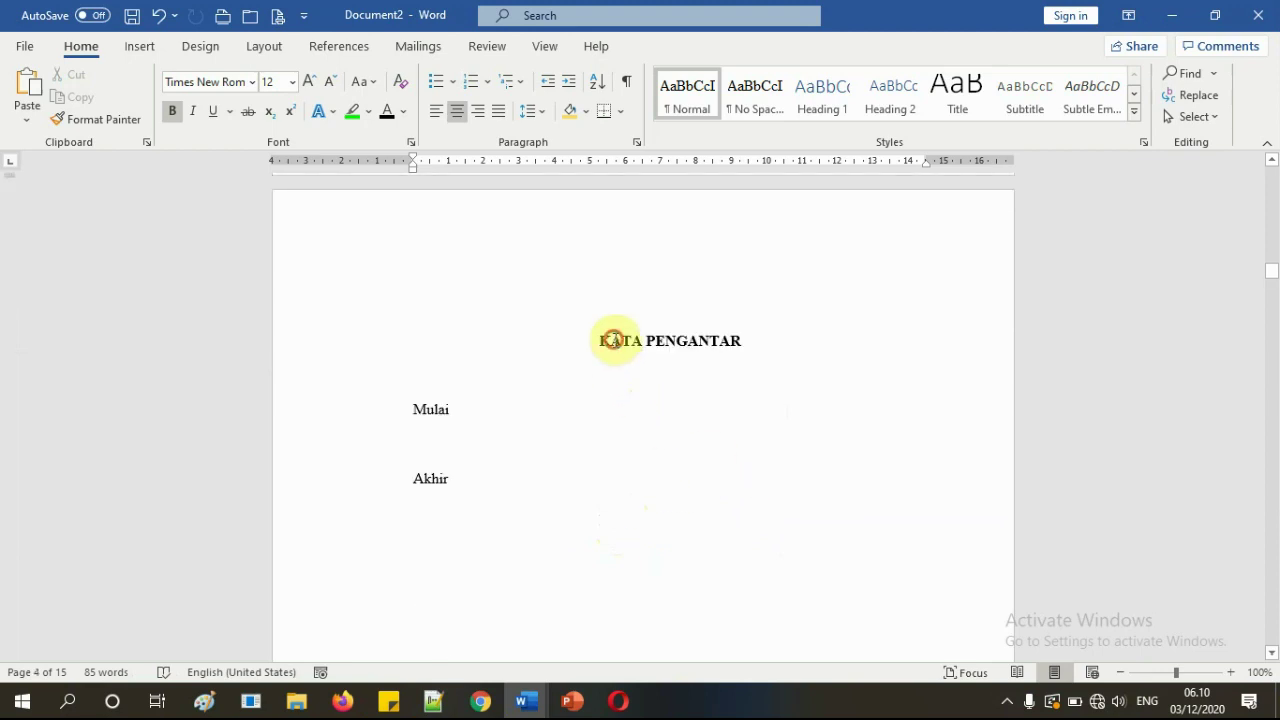
pyautogui.moveTo(581, 341); pyautogui.dragTo(766, 344)
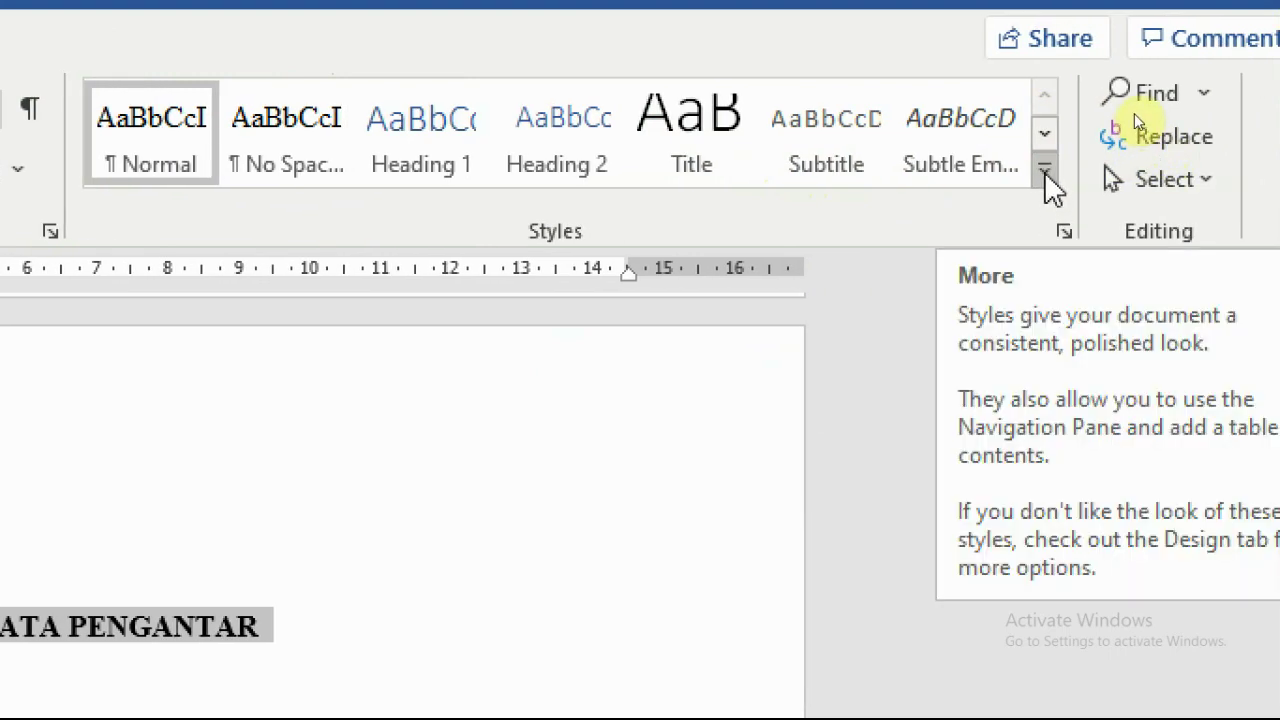
pyautogui.click(1048, 175)
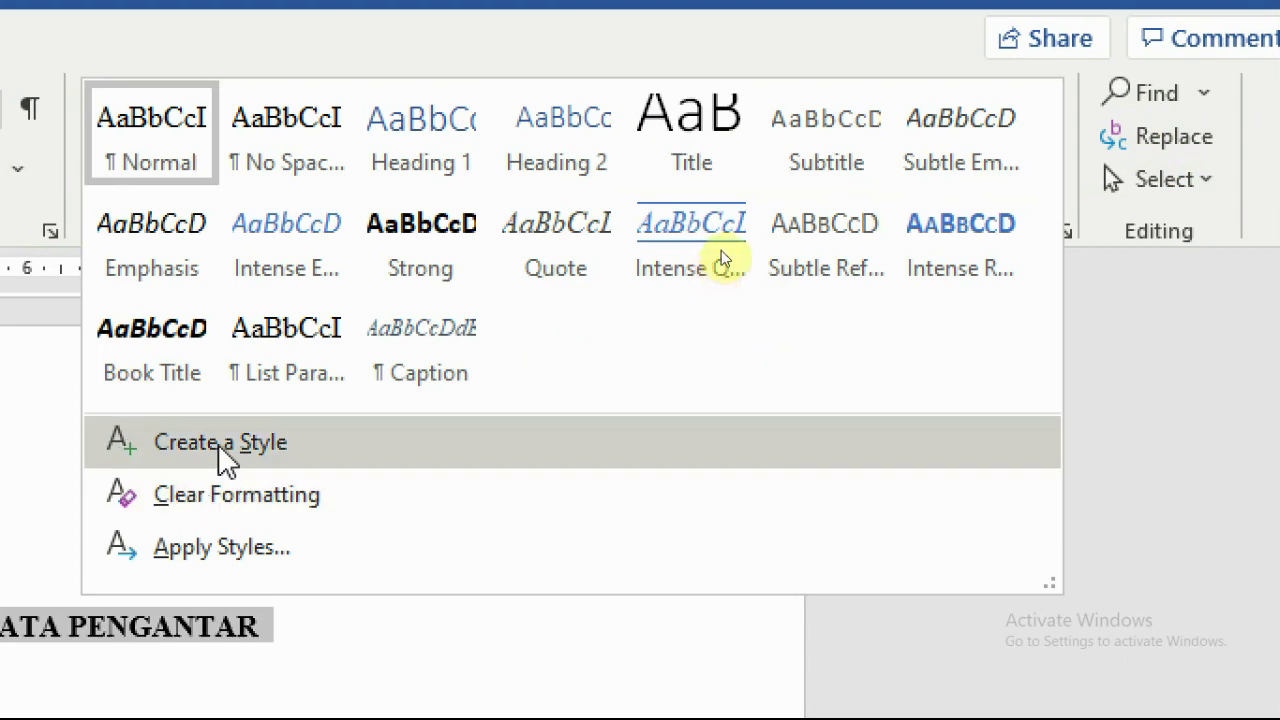
pyautogui.click(258, 457)
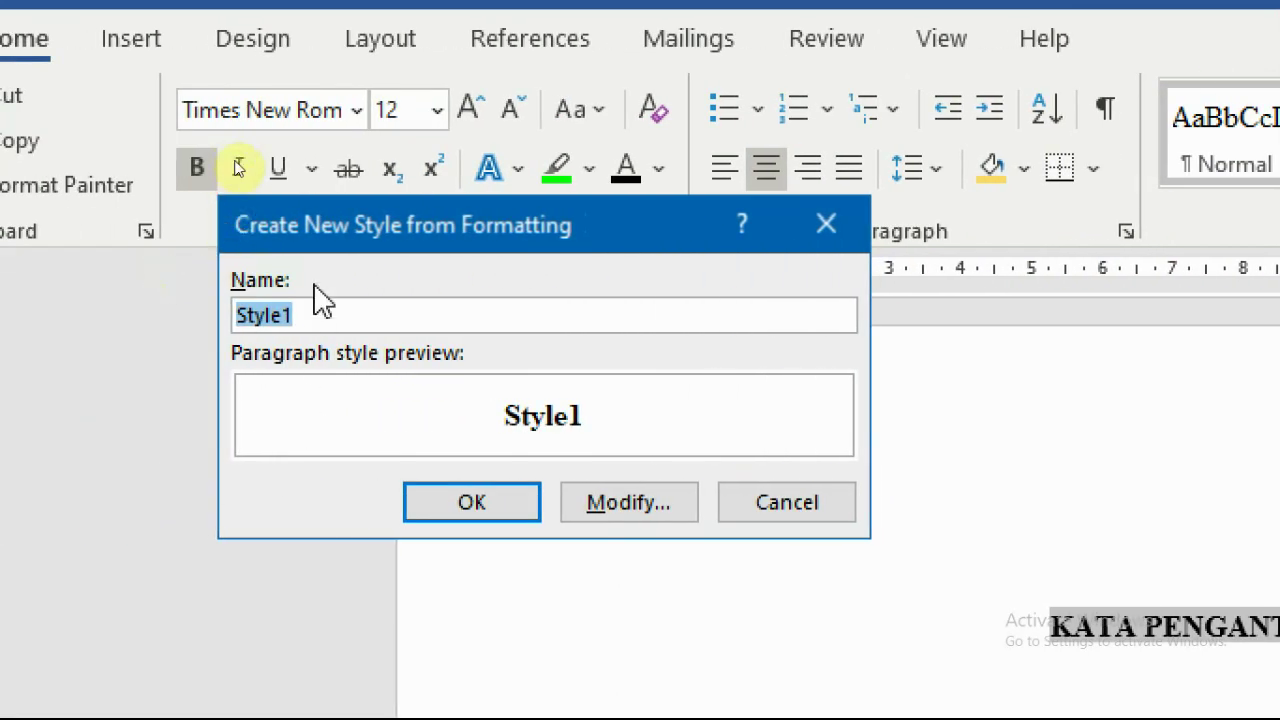
# - Try to name the new style H1 and open its detailed formatting settings, and abandon the new style
pyautogui.moveTo(325, 307); pyautogui.dragTo(209, 314)
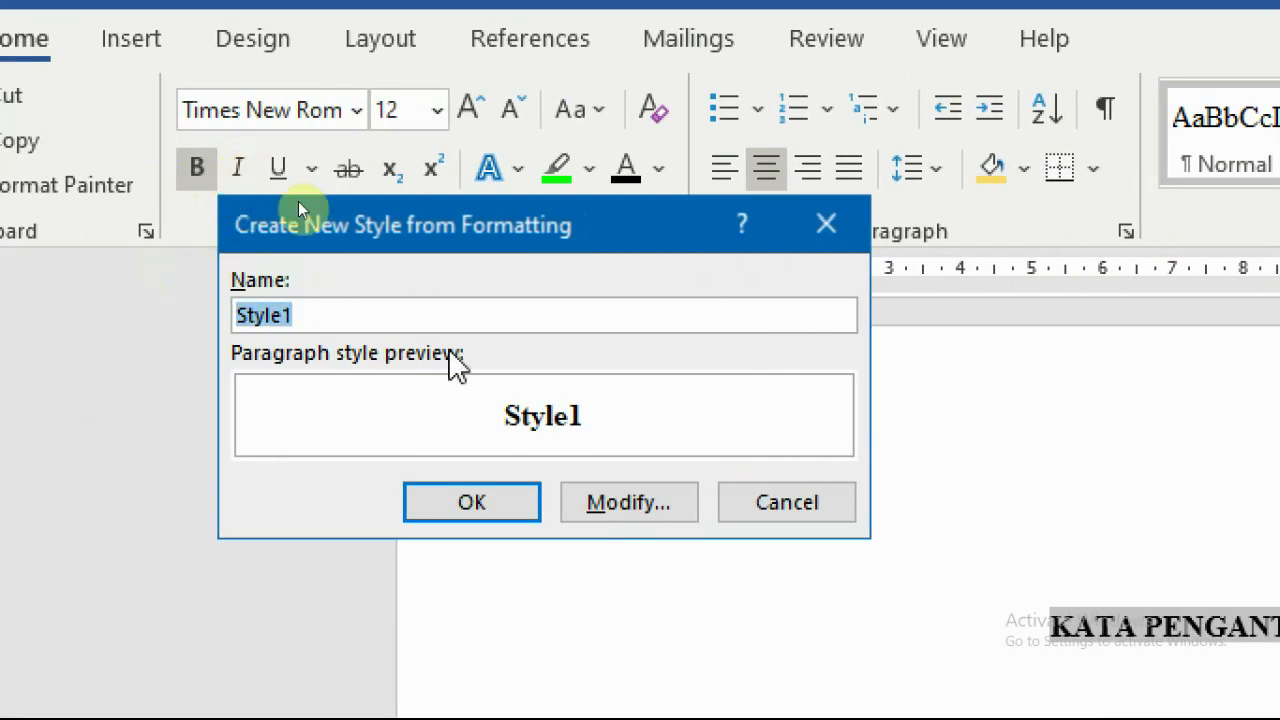
pyautogui.write('H1')
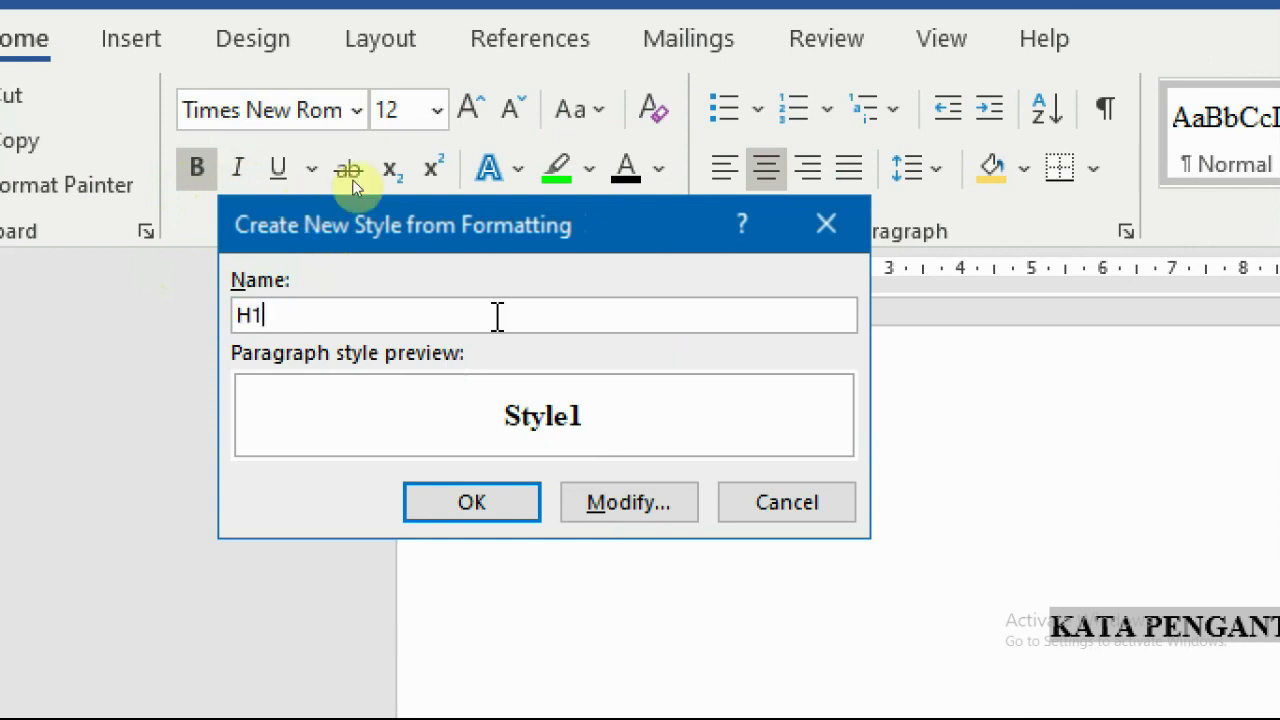
pyautogui.click(620, 508)
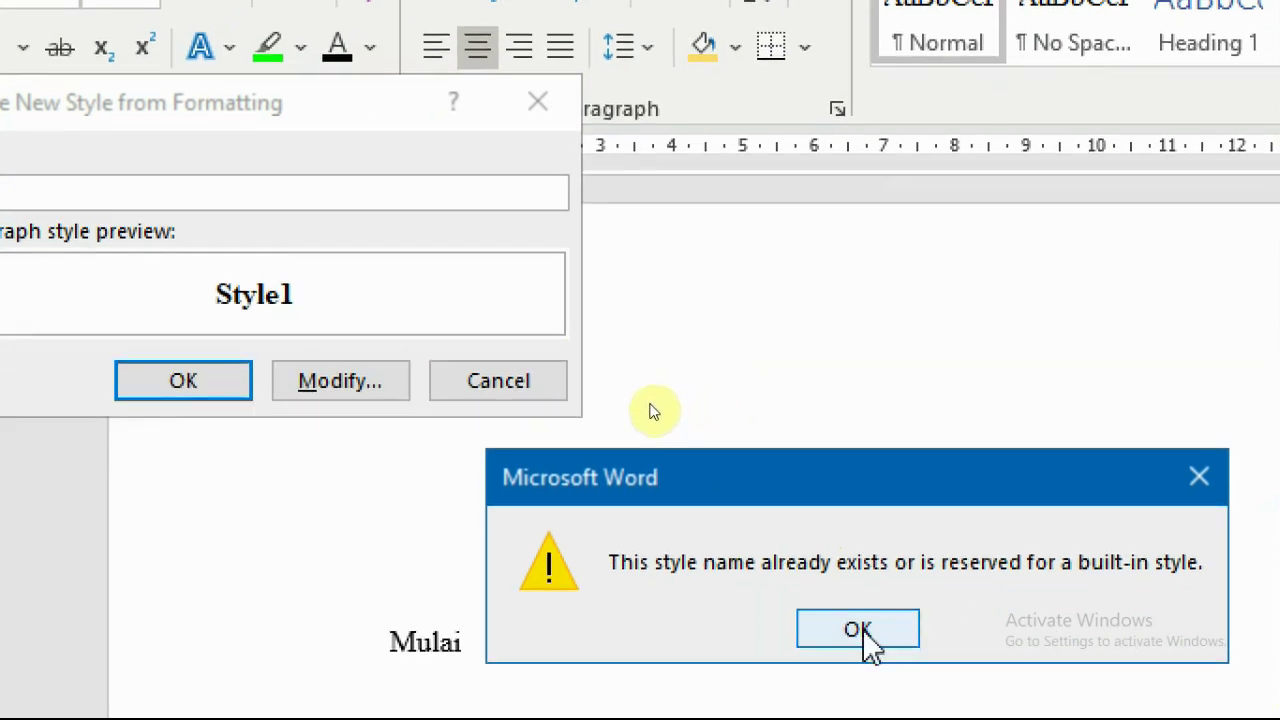
pyautogui.click(860, 630)
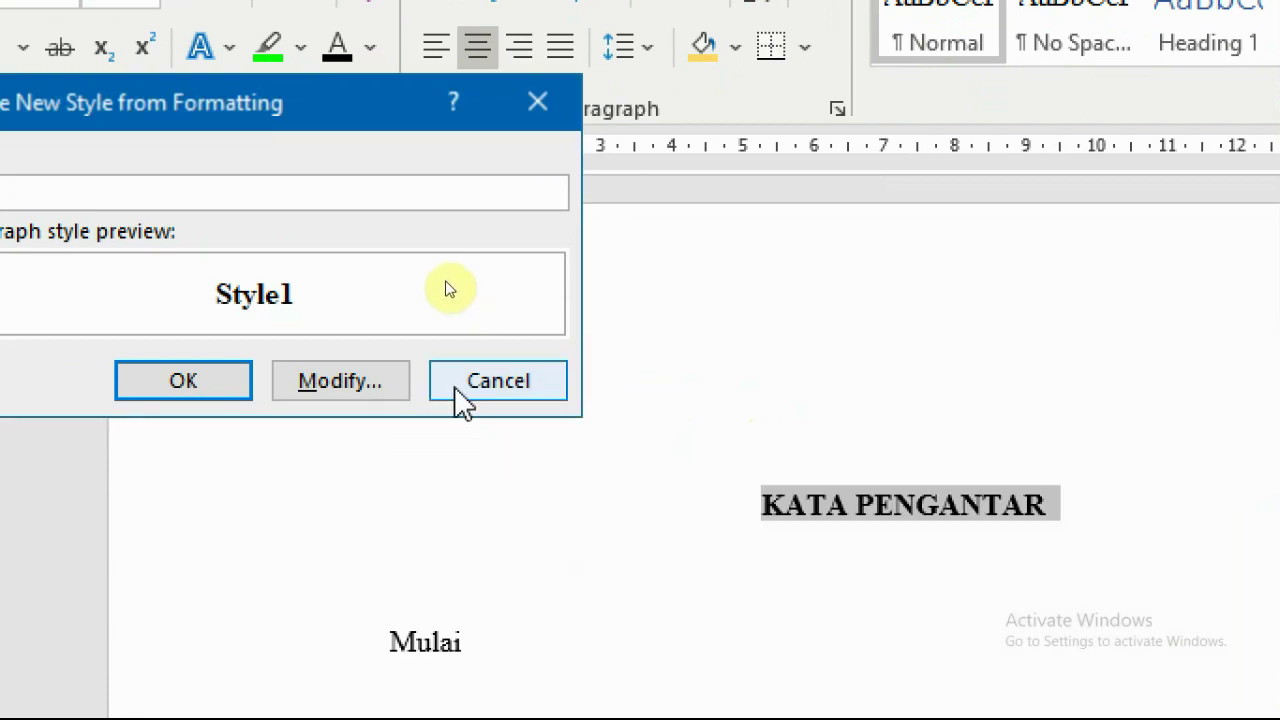
pyautogui.click(462, 398)
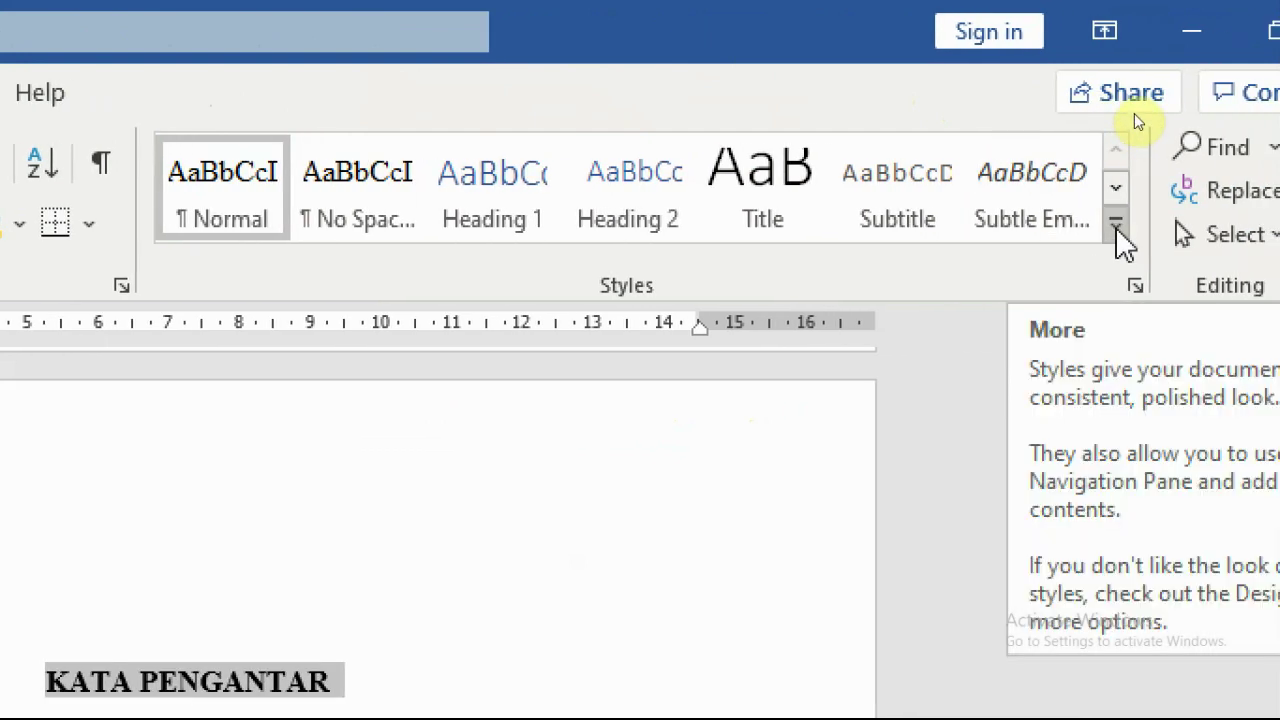
# - Look through the full style gallery for an existing H1 style
pyautogui.click(1117, 230)
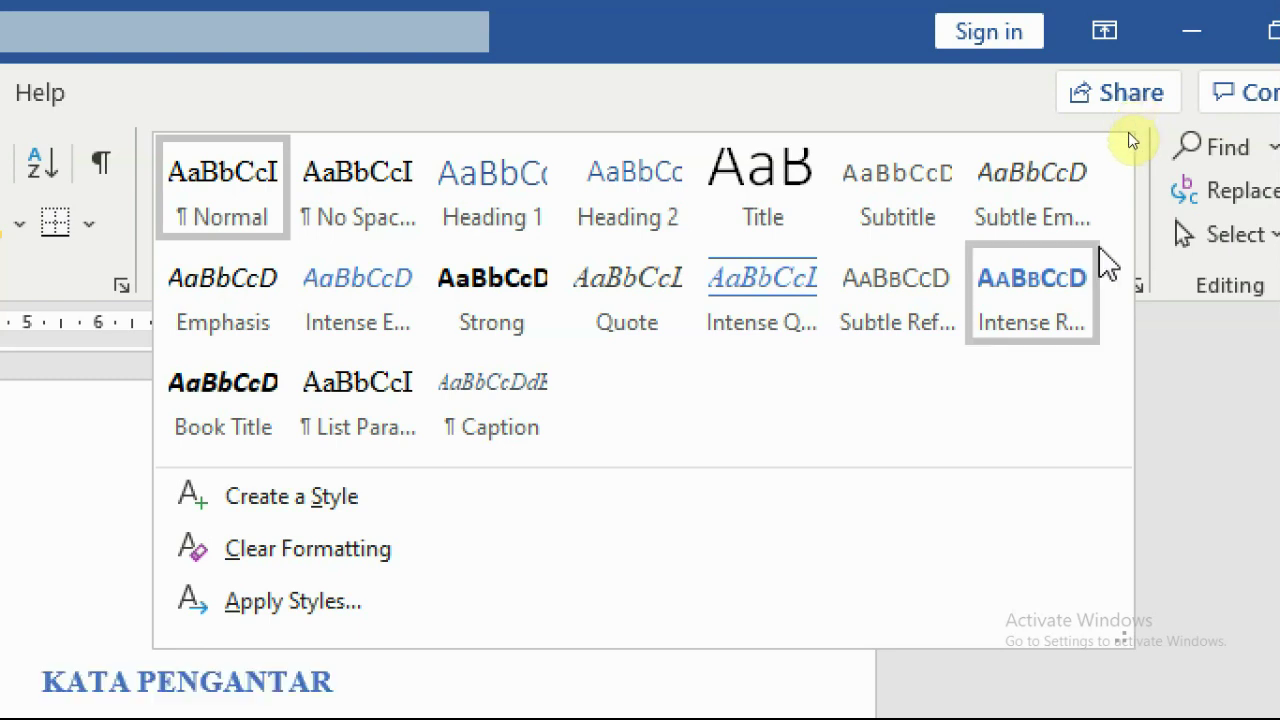
pyautogui.click(1158, 411)
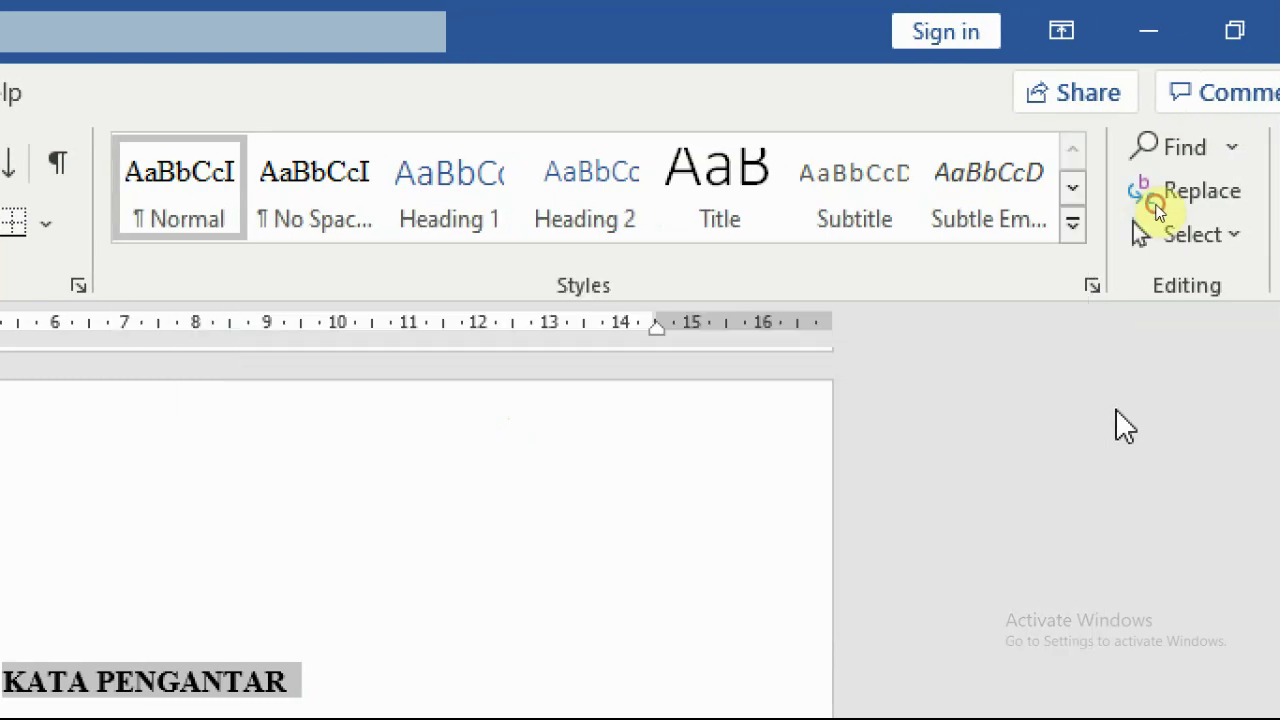
pyautogui.click(1072, 226)
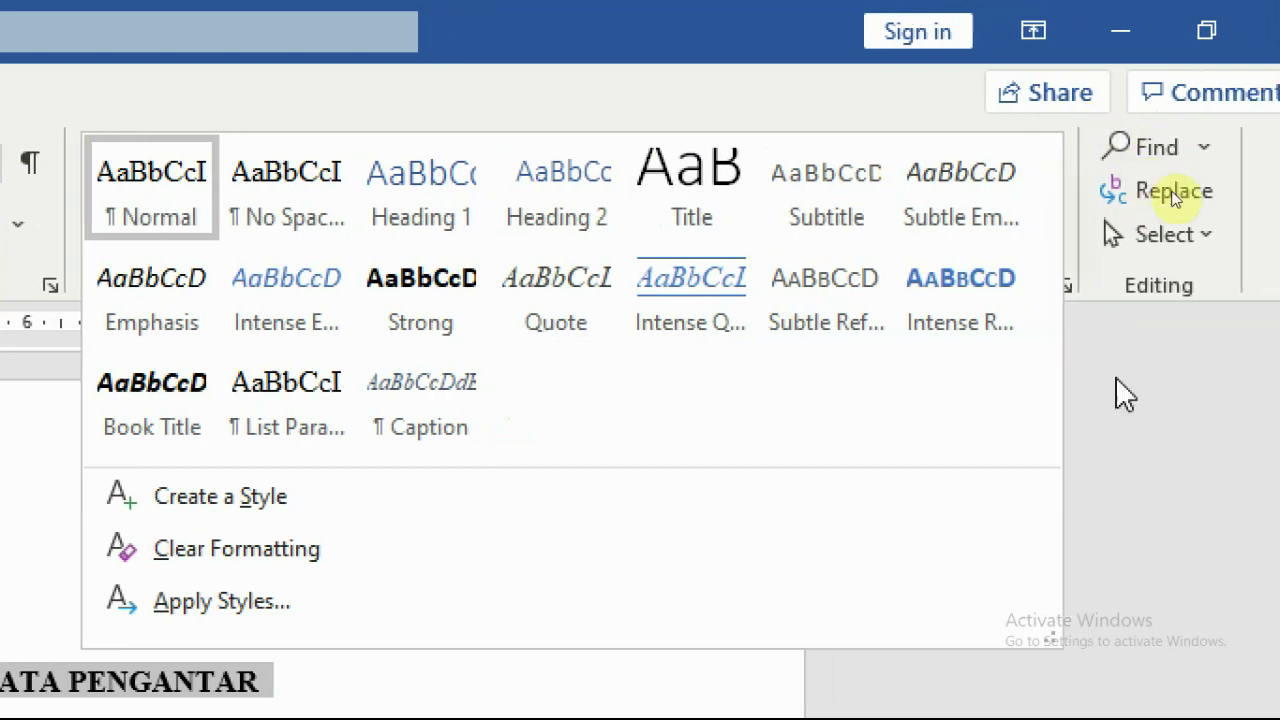
pyautogui.click(1125, 418)
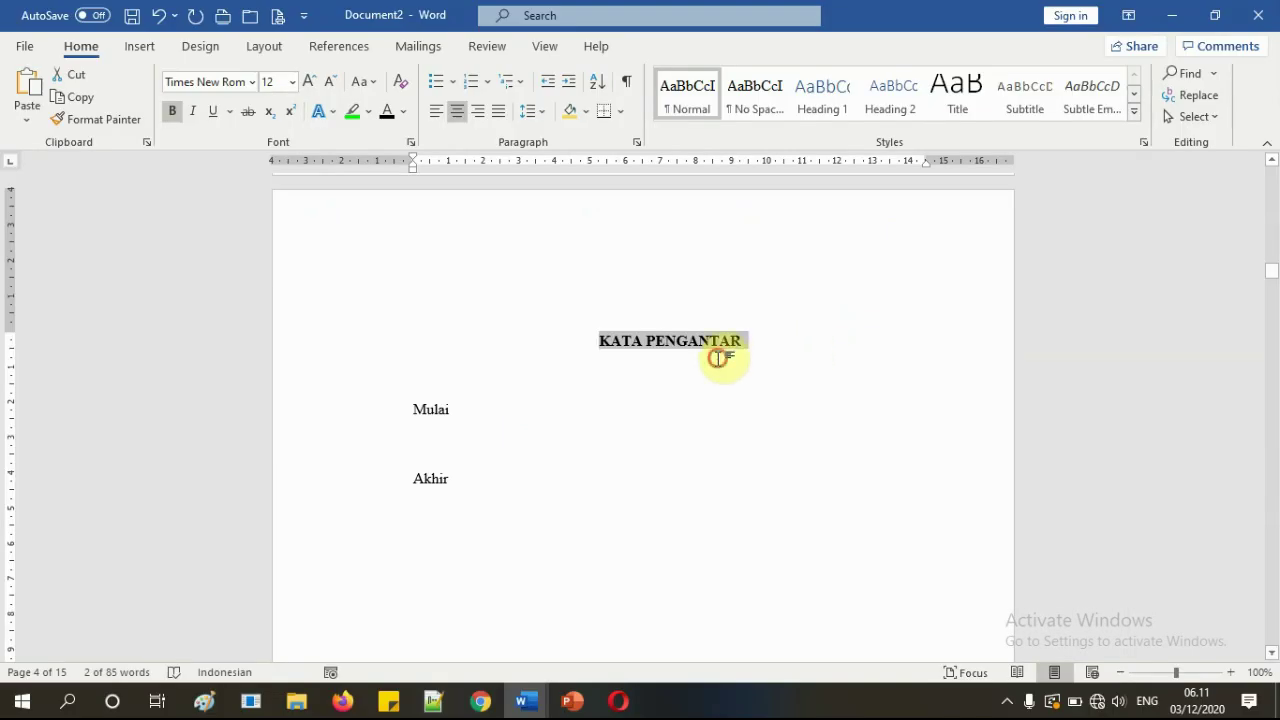
# - Switch to Document8 to check its styles and return to Document2
pyautogui.click(205, 697)
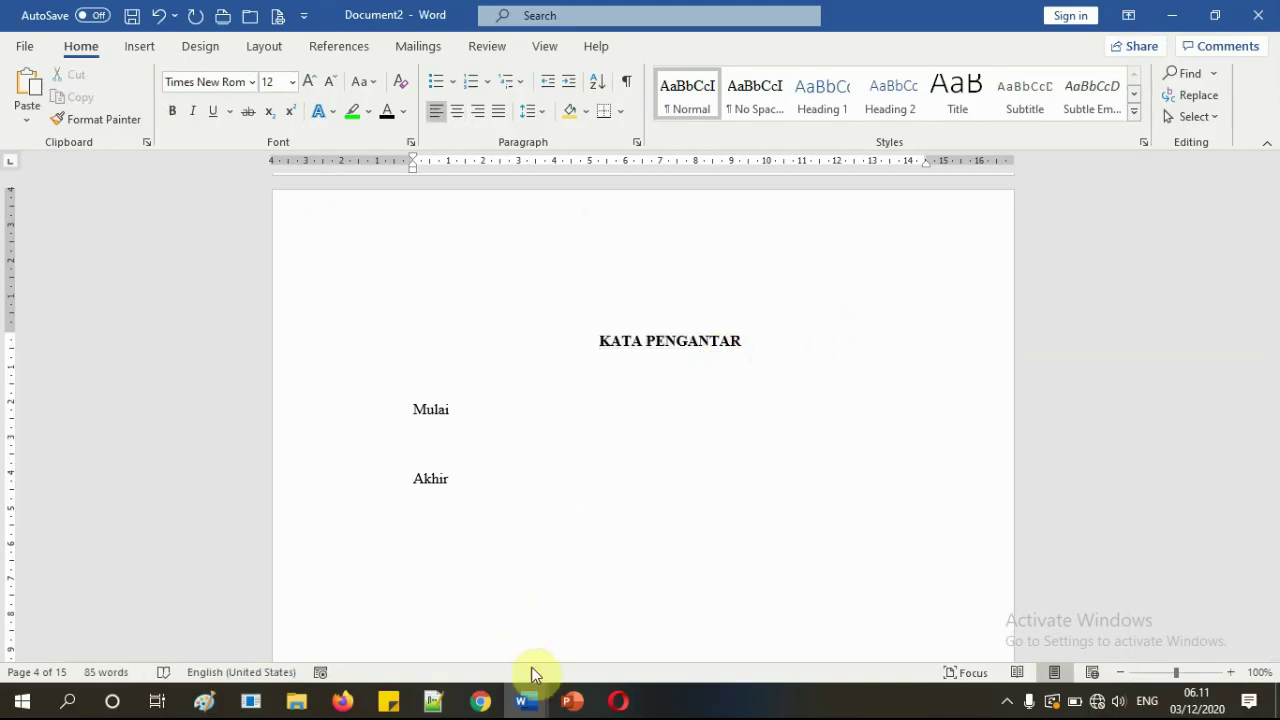
pyautogui.click(527, 701)
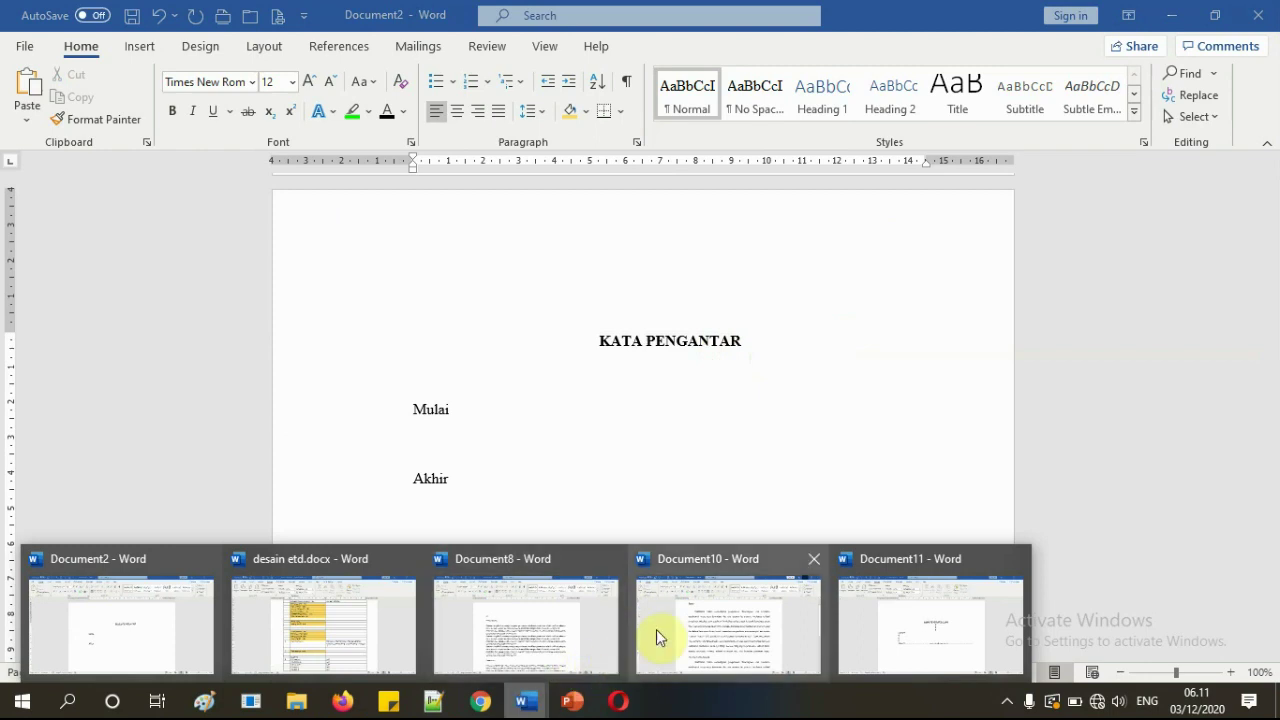
pyautogui.click(570, 628)
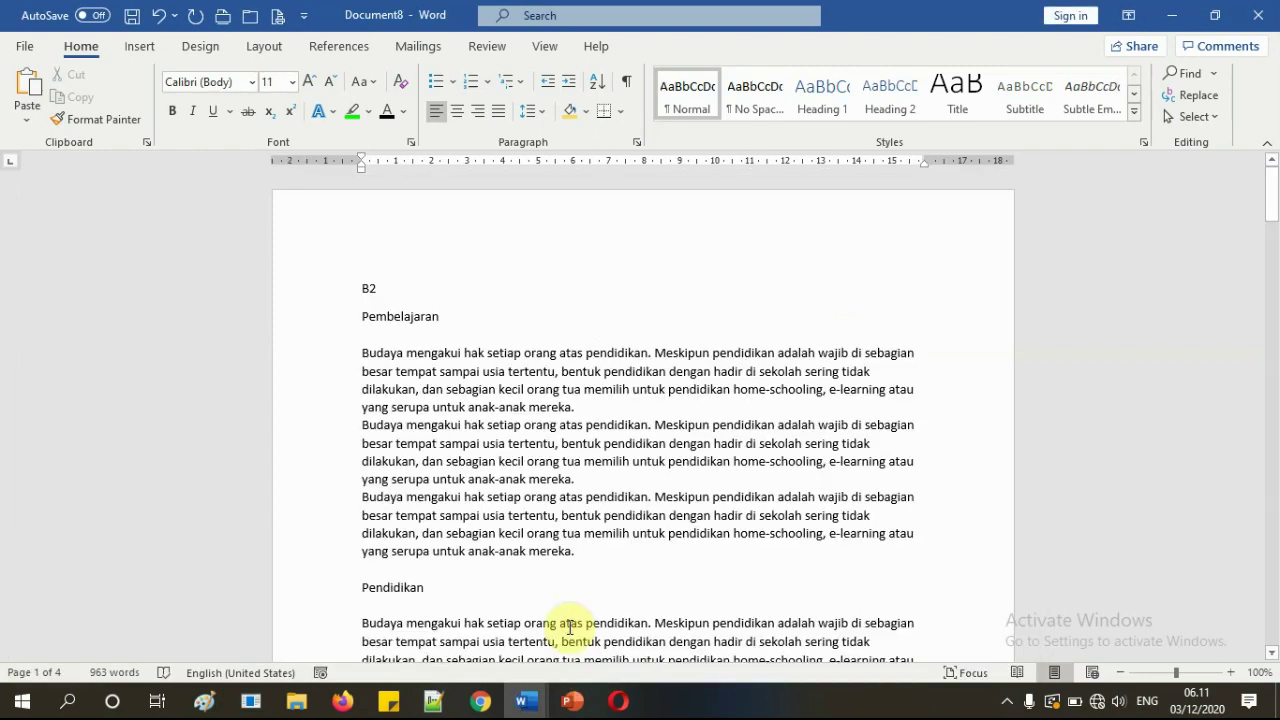
pyautogui.click(527, 701)
pyautogui.click(172, 634)
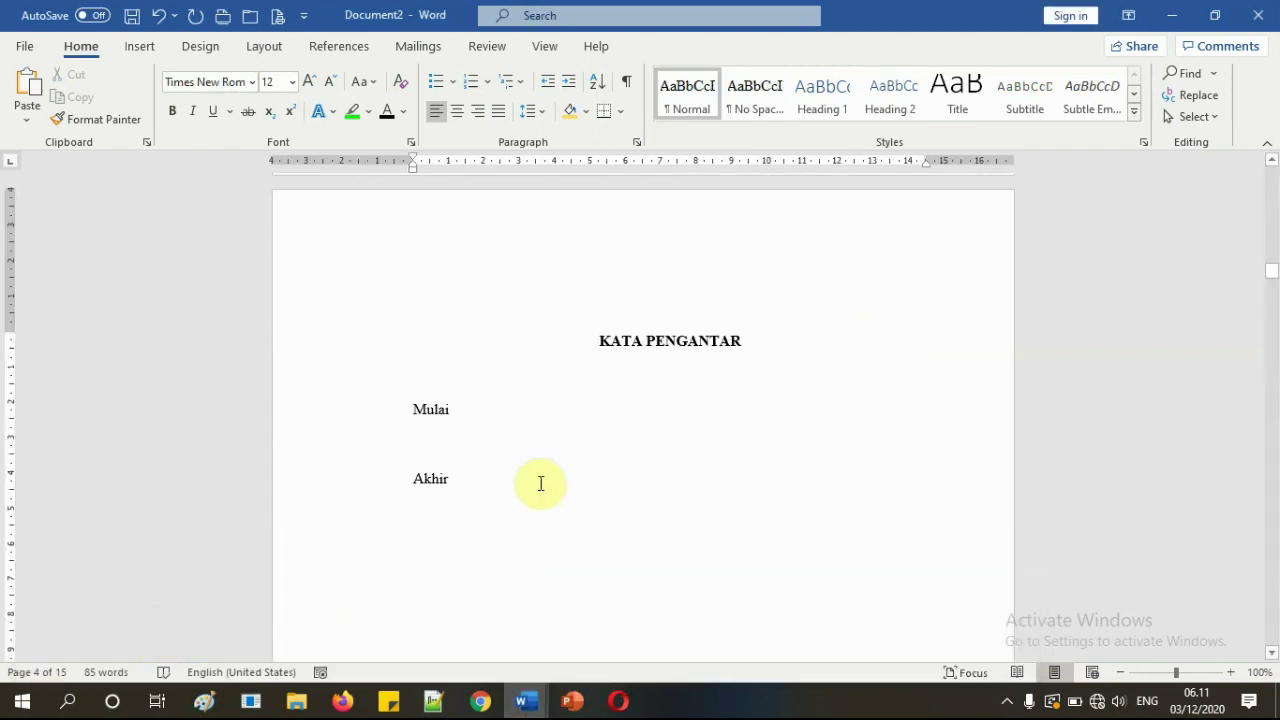
# - Check the open documents desain etd.docx, Document8 and Document10 in turn
pyautogui.click(527, 701)
pyautogui.click(356, 625)
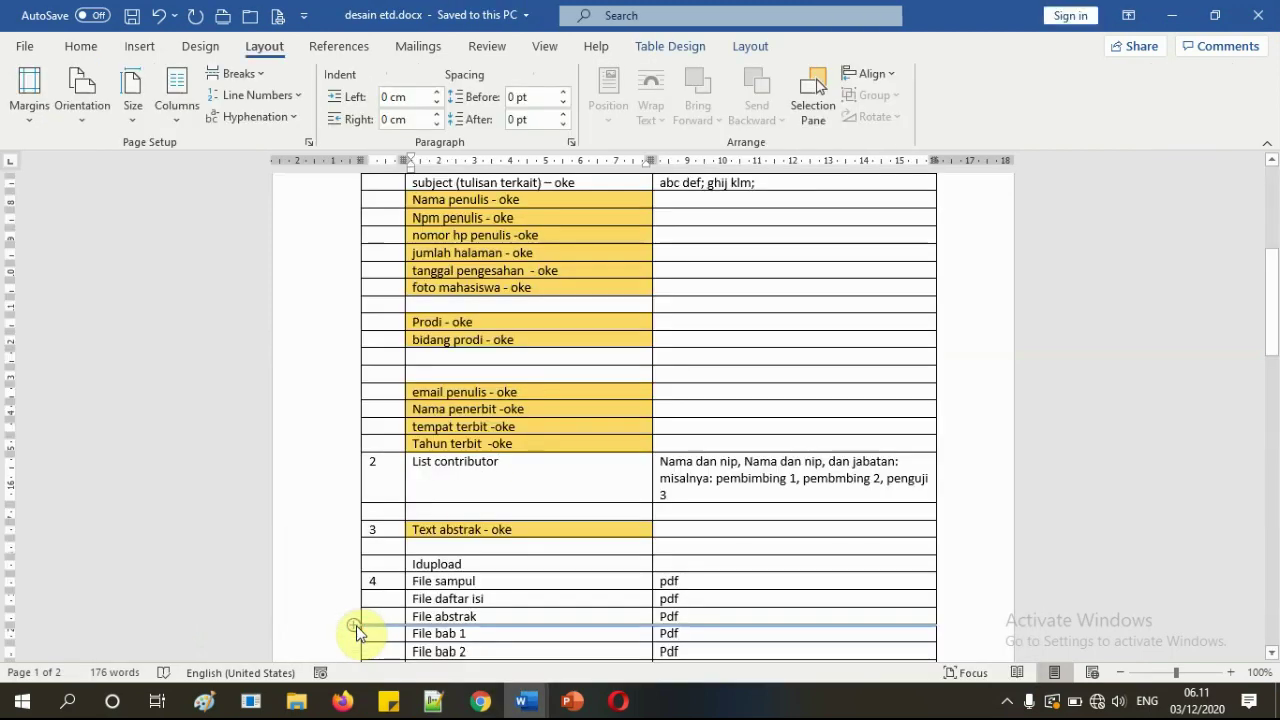
pyautogui.click(524, 703)
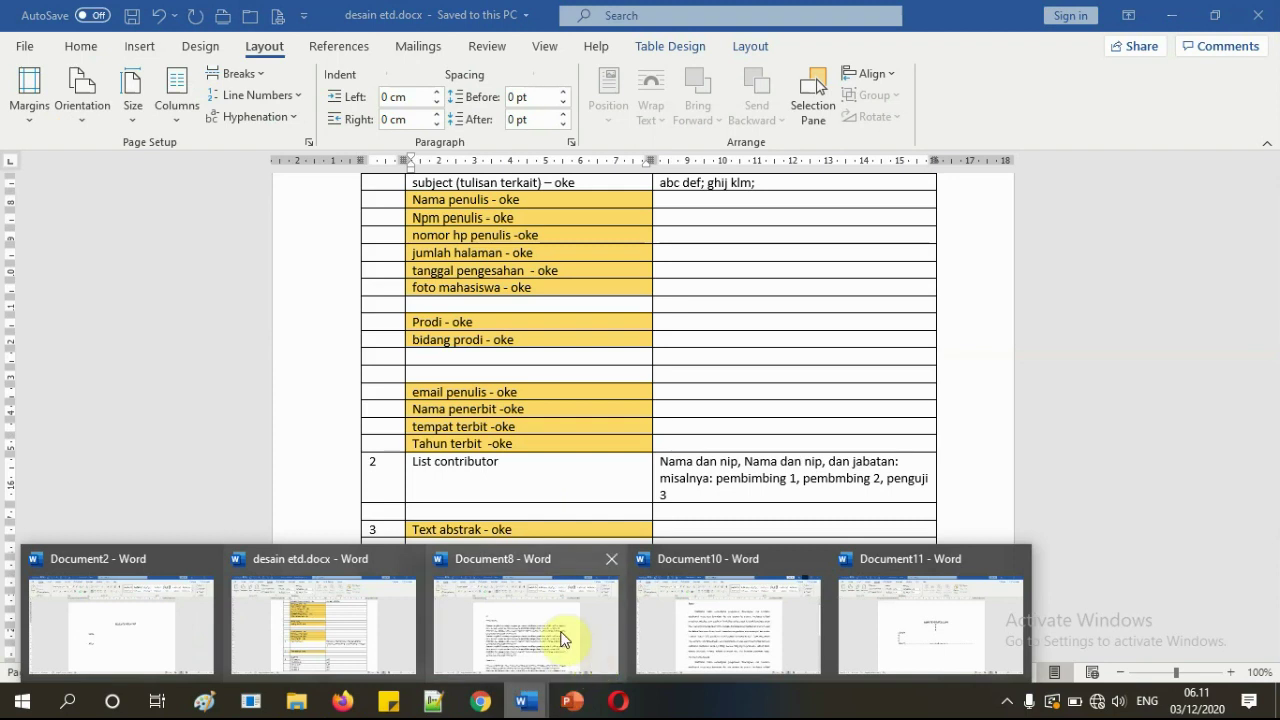
pyautogui.click(562, 630)
pyautogui.click(524, 702)
pyautogui.click(697, 619)
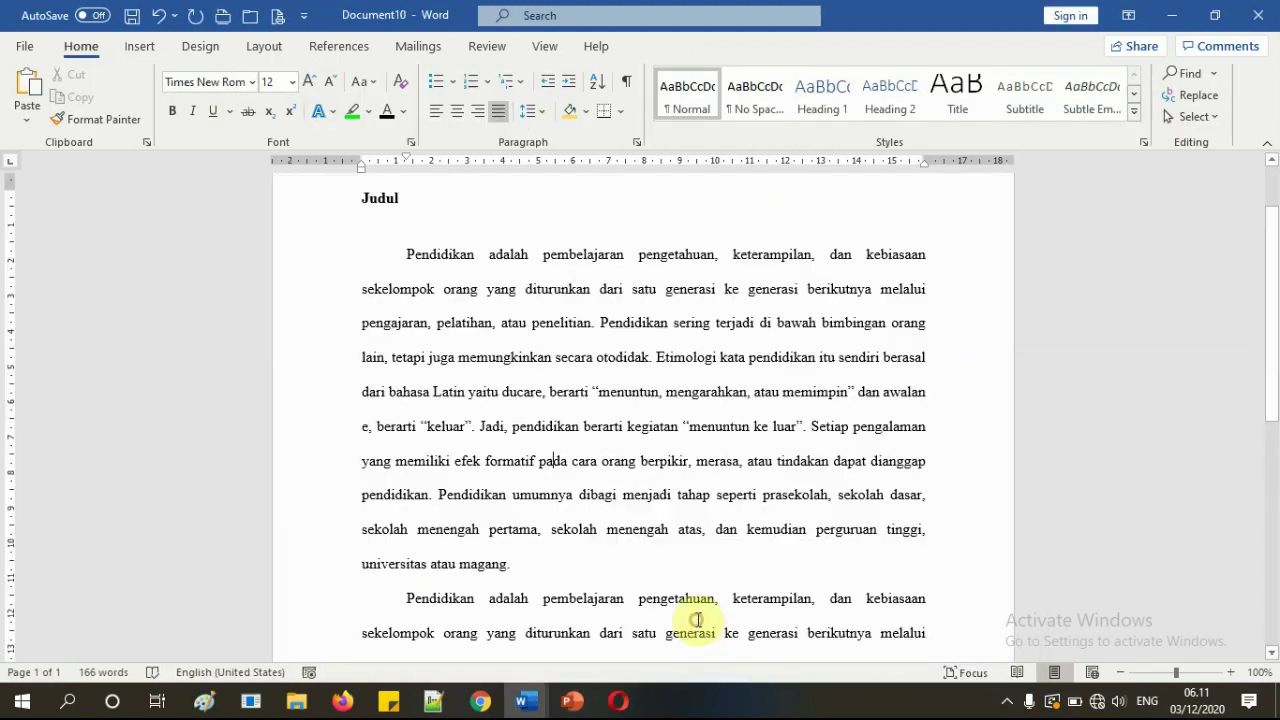
# - Check the styles available in Document11 and return to the KATA PENGANTAR page in Document2
pyautogui.click(524, 702)
pyautogui.click(874, 627)
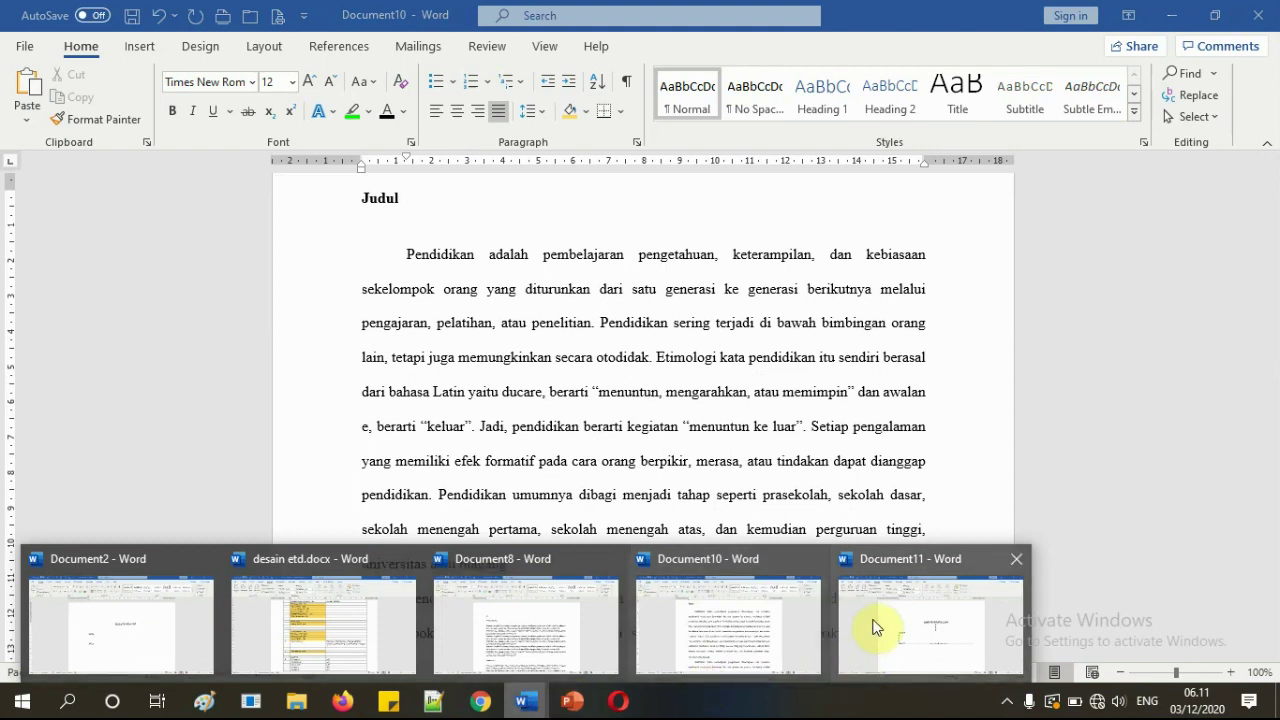
pyautogui.click(873, 620)
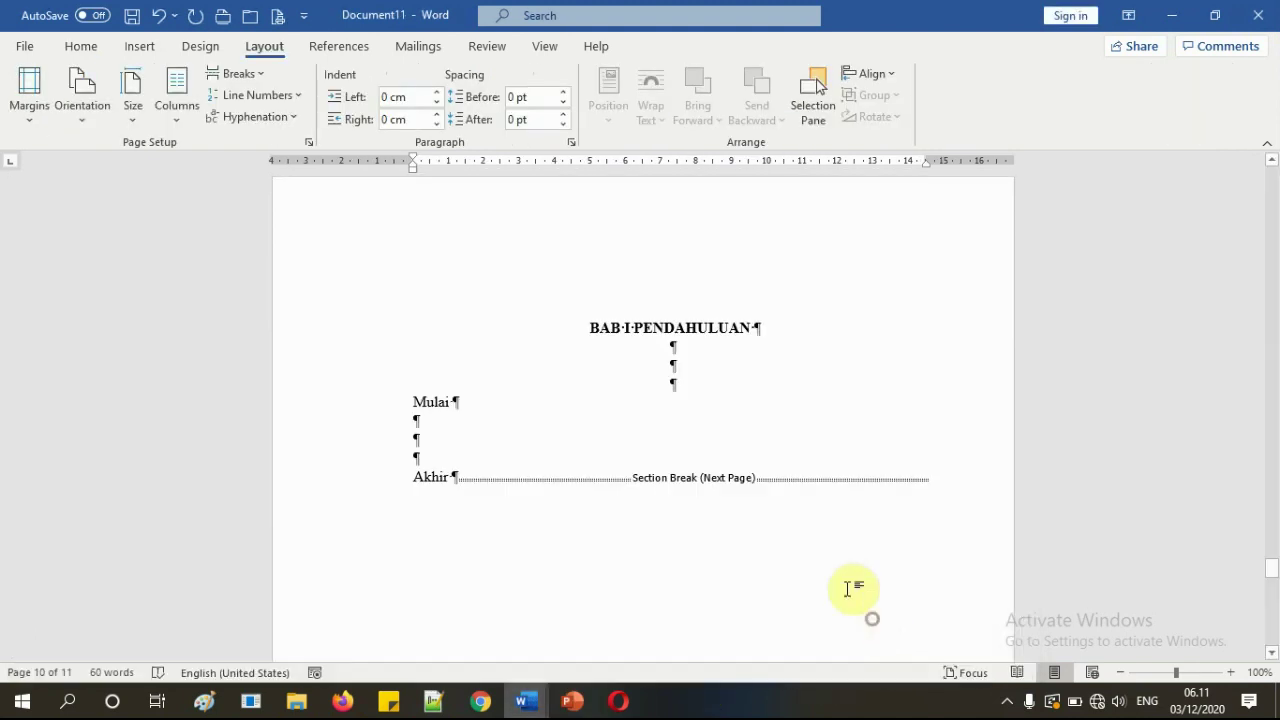
pyautogui.click(700, 394)
pyautogui.click(81, 46)
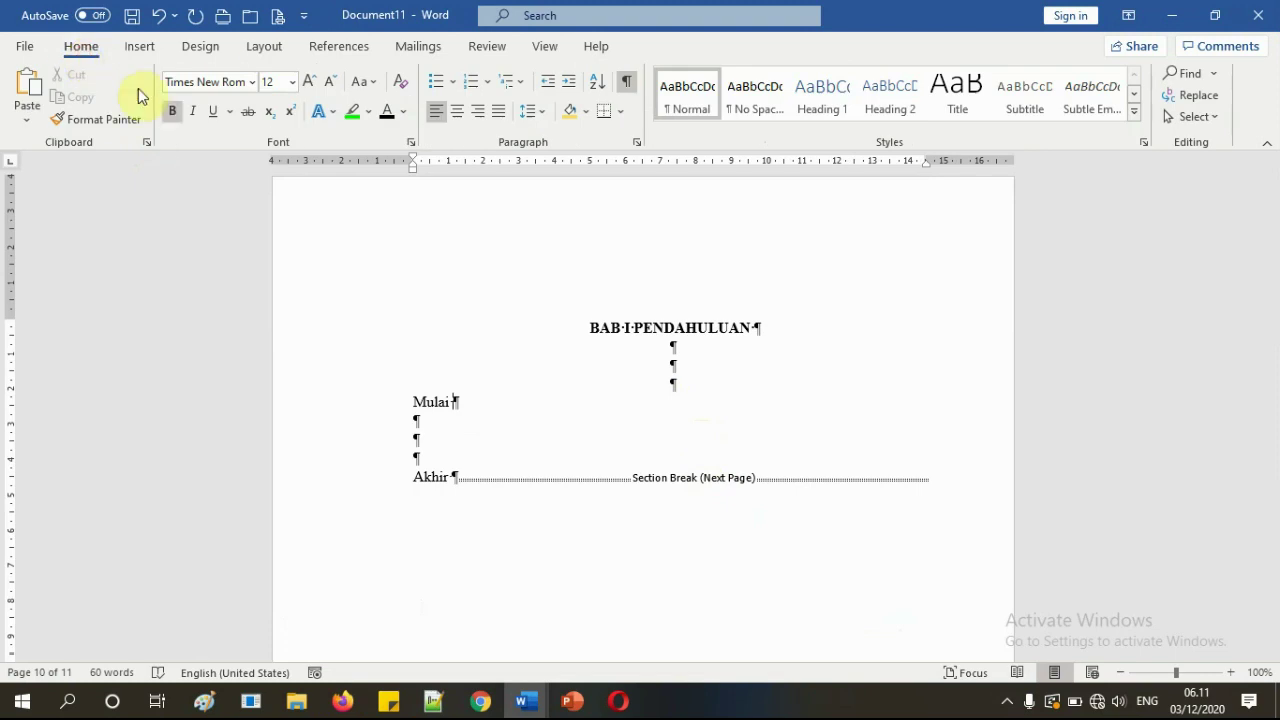
pyautogui.click(533, 704)
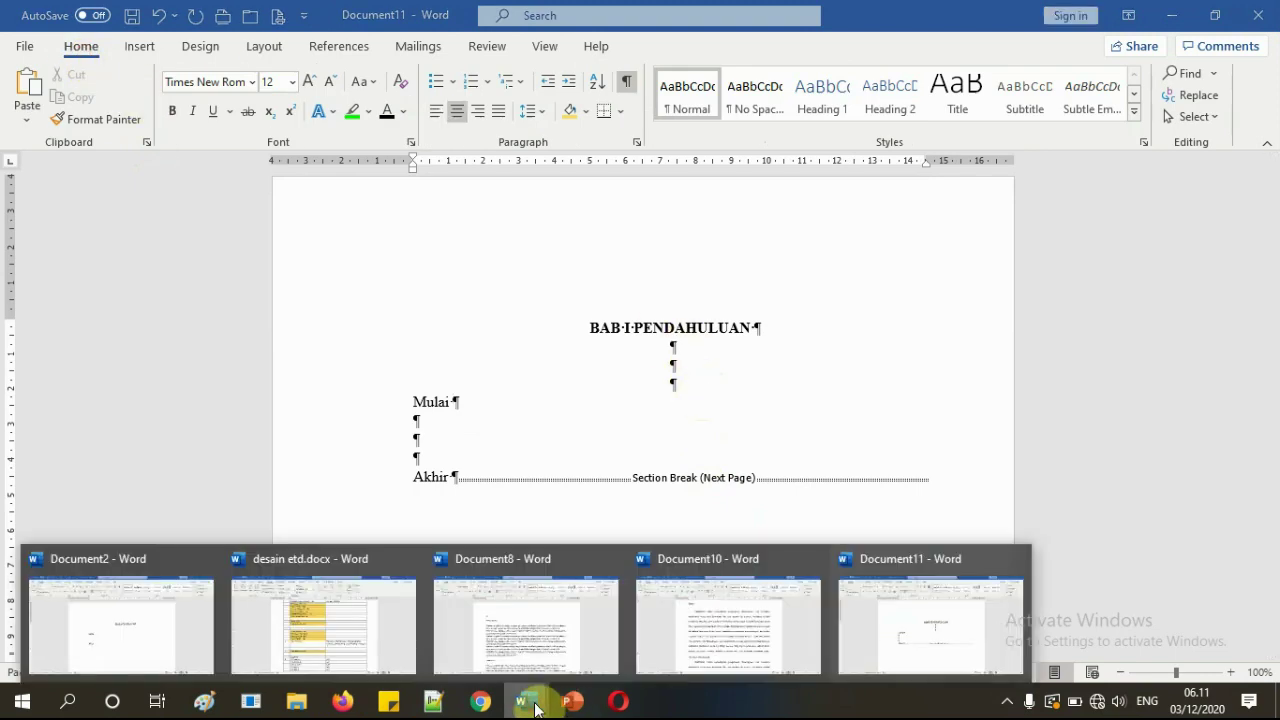
pyautogui.click(170, 626)
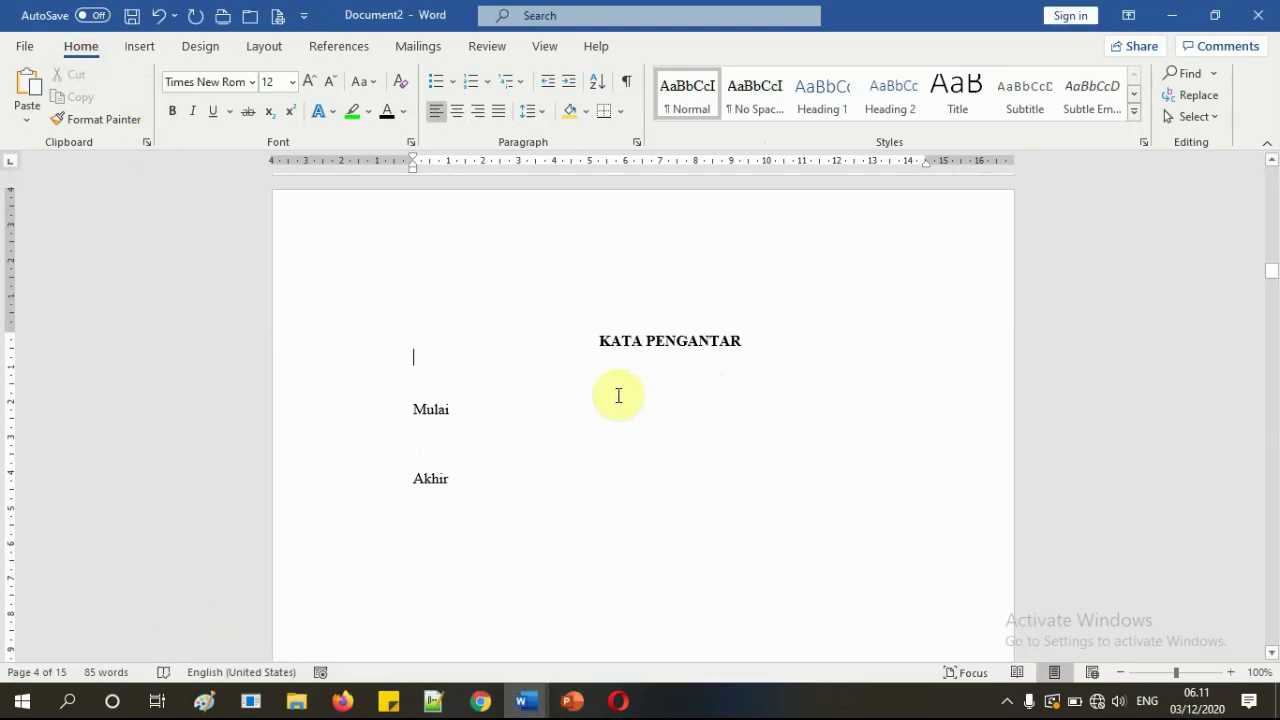
# - Try again to create a style named H1 from the KATA PENGANTAR heading, and abandon it
pyautogui.moveTo(588, 343); pyautogui.dragTo(809, 346)
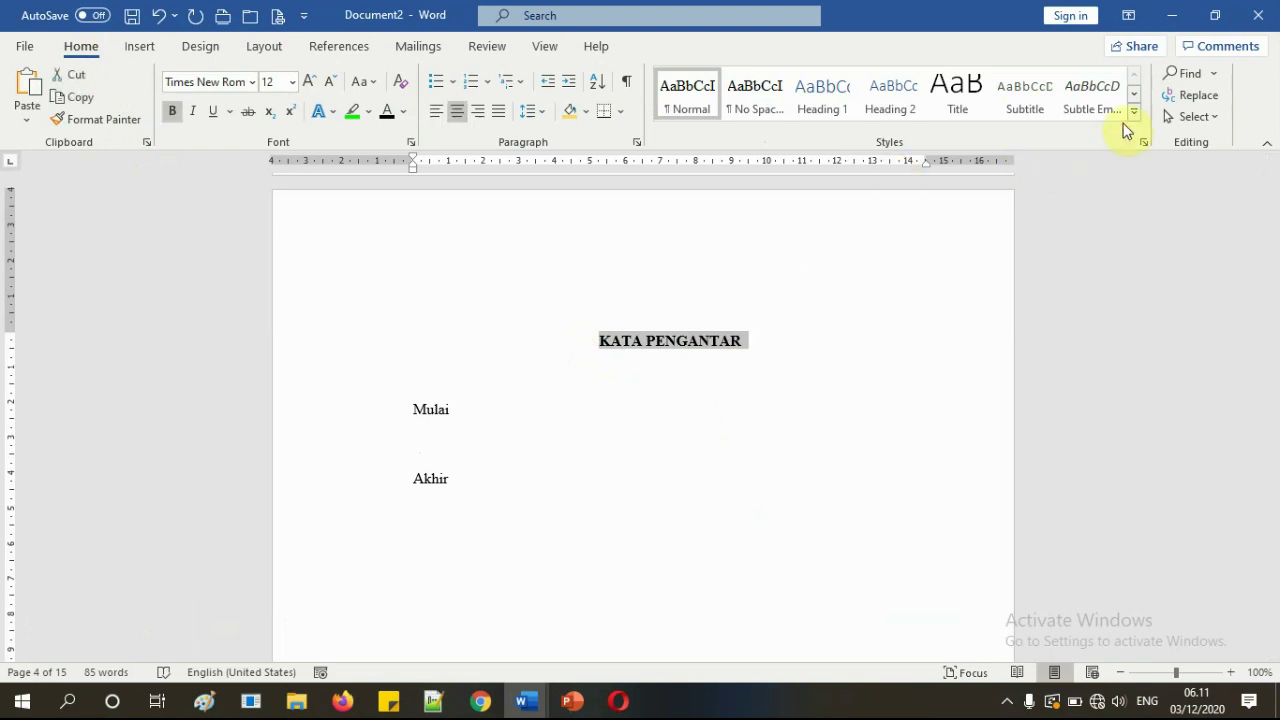
pyautogui.click(1134, 116)
pyautogui.click(746, 249)
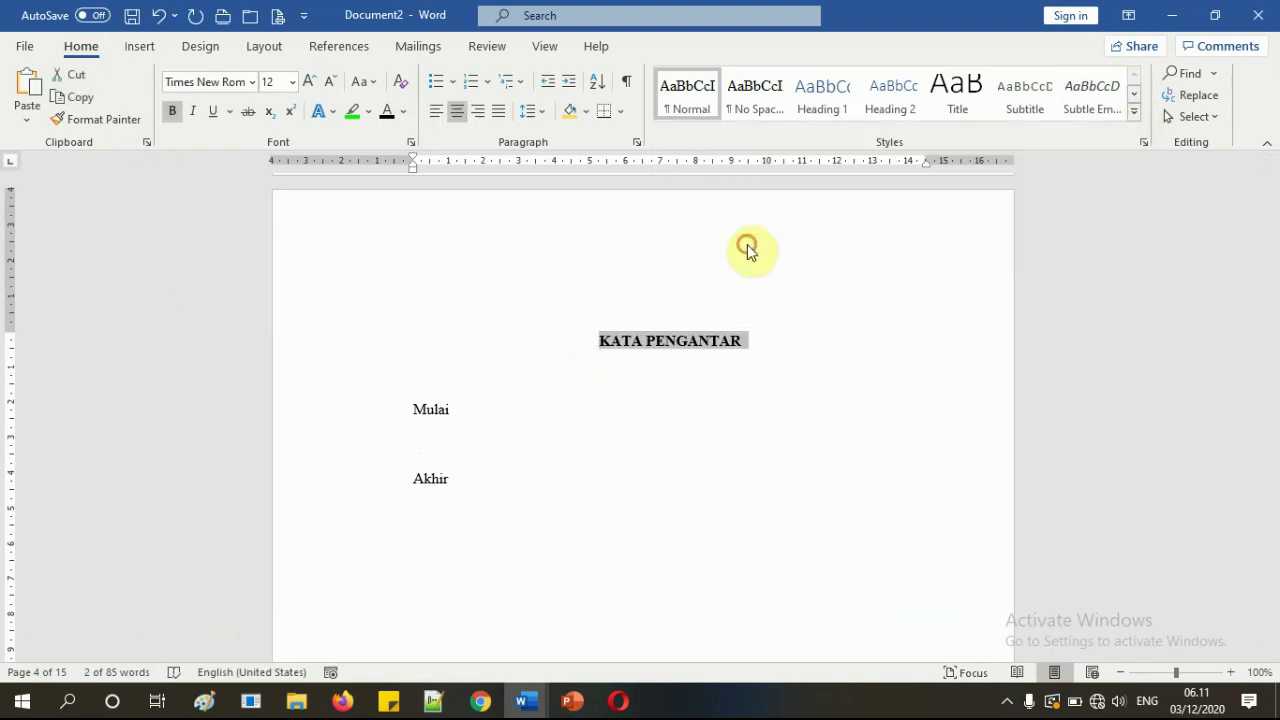
pyautogui.write('h')
pyautogui.press('BackSpace')
pyautogui.write('H1')
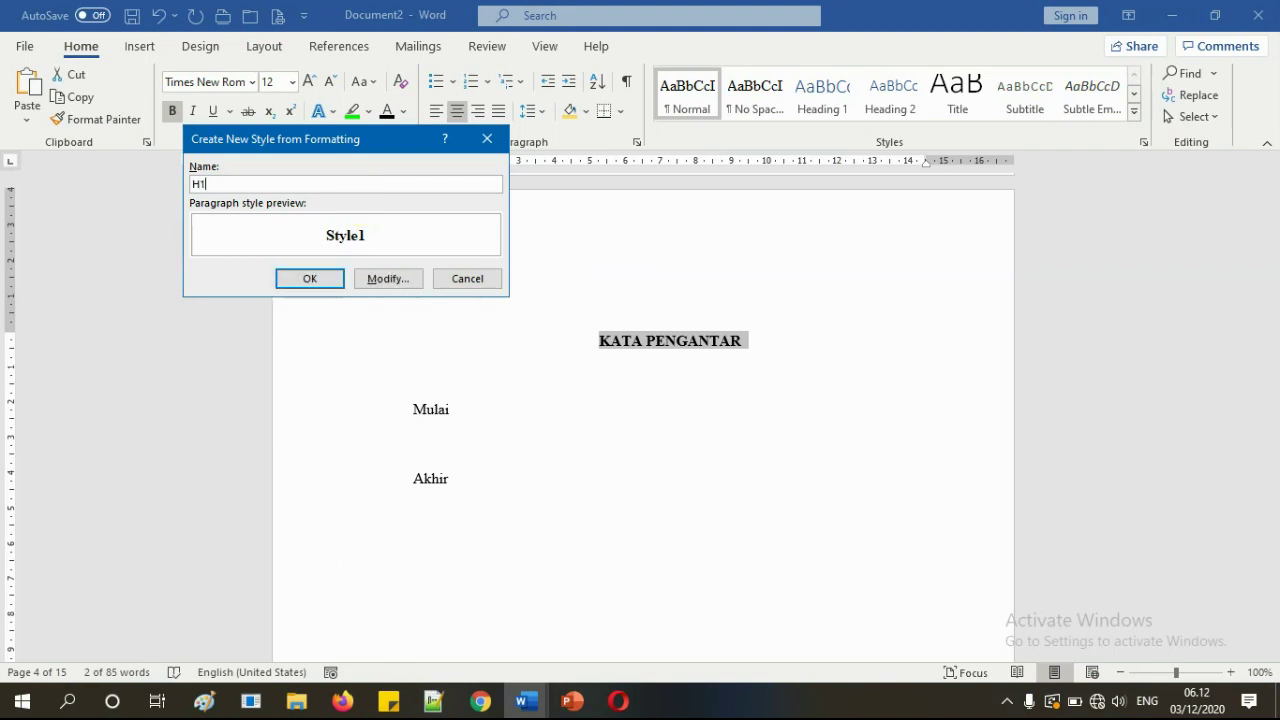
pyautogui.click(384, 280)
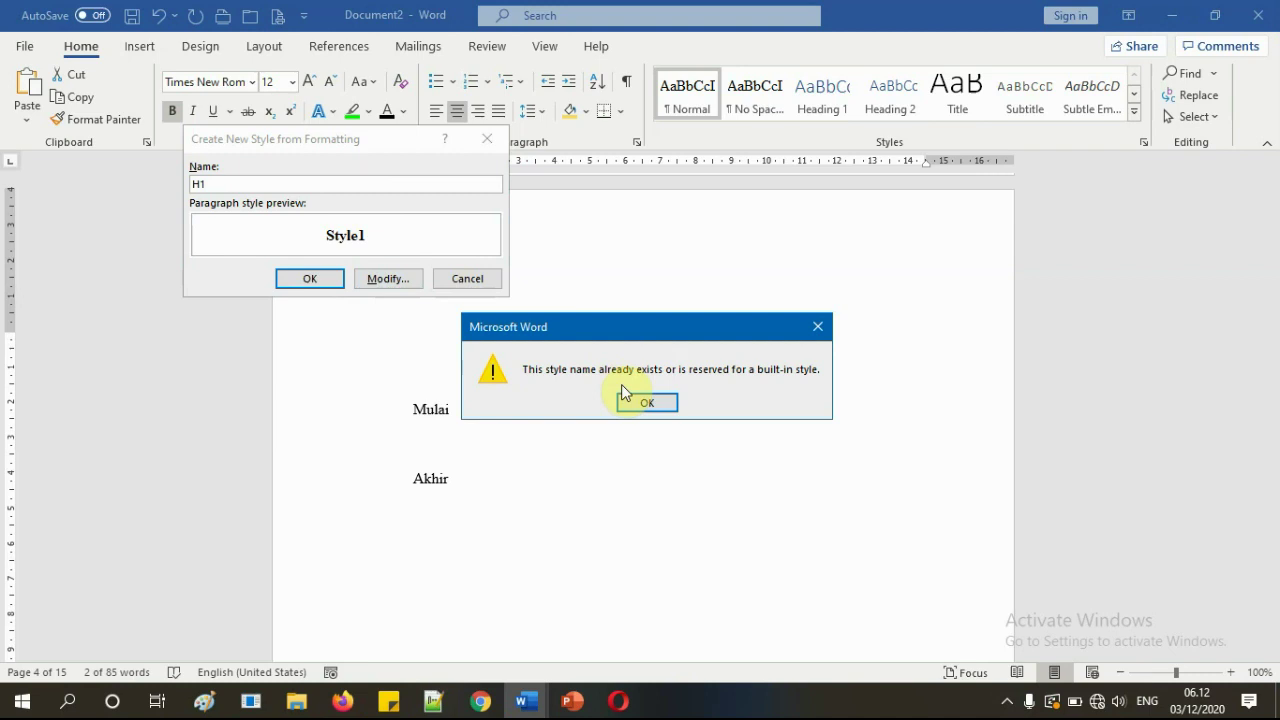
pyautogui.click(640, 401)
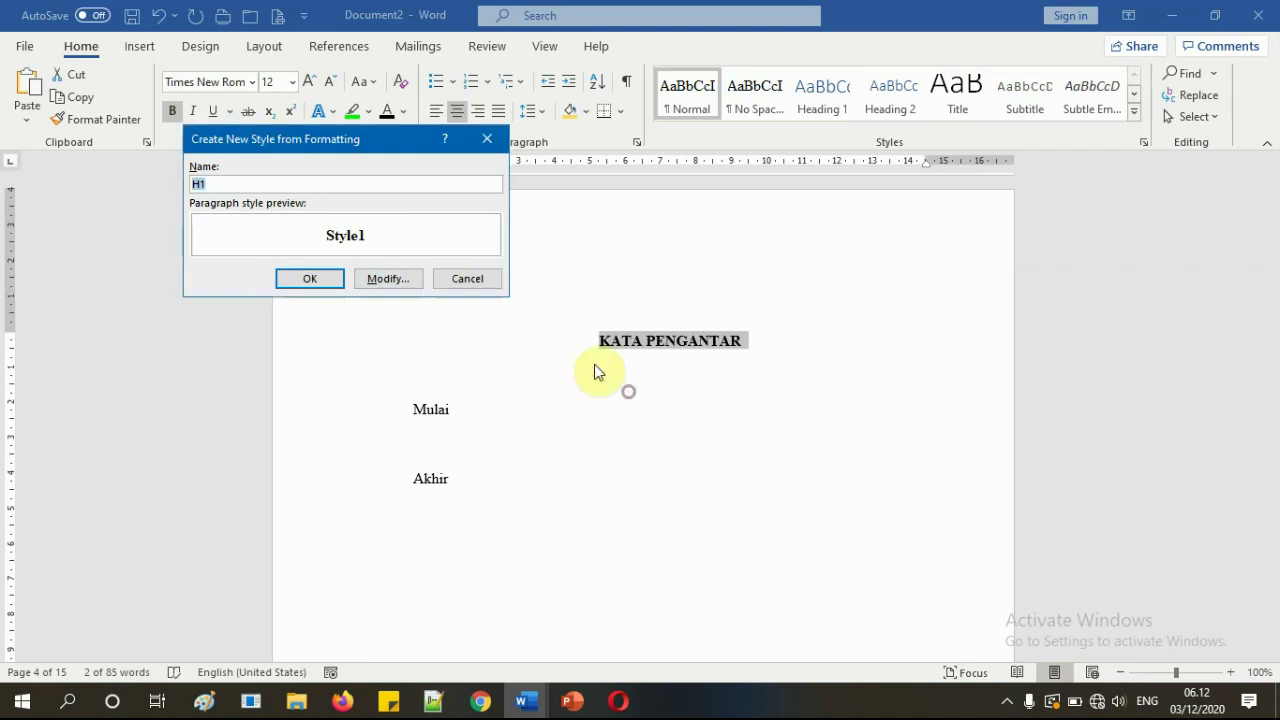
pyautogui.click(475, 284)
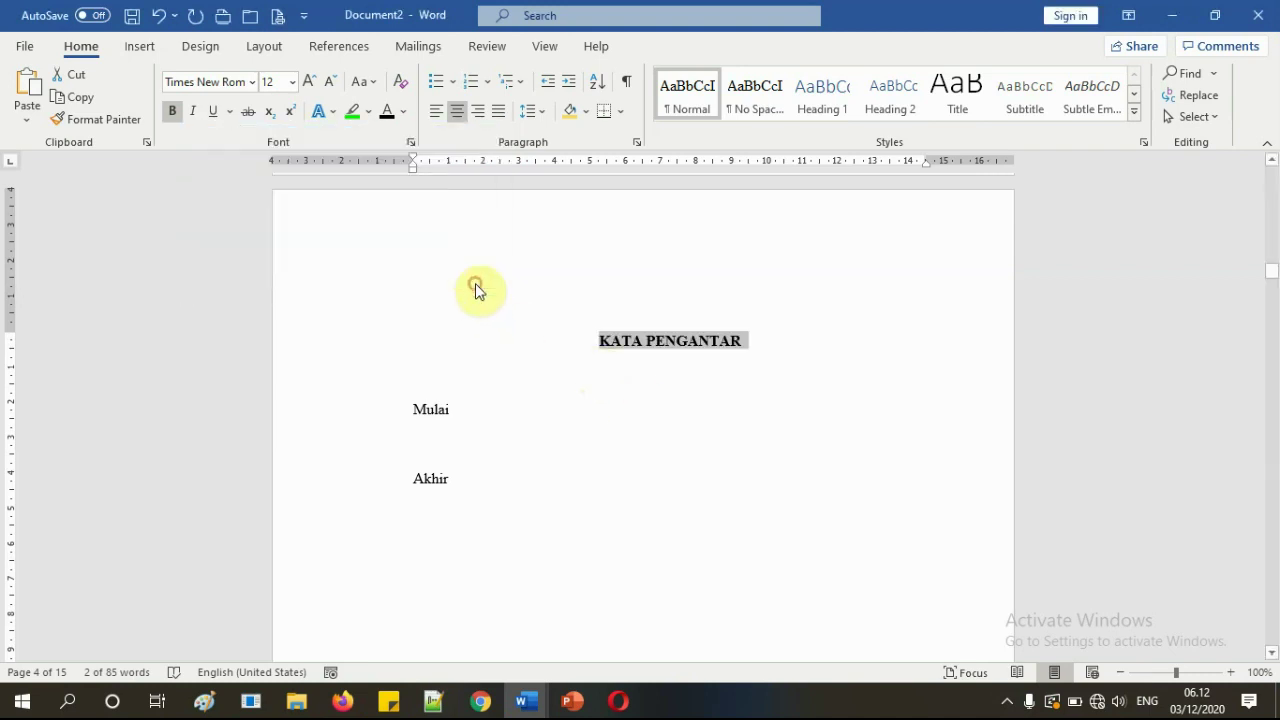
pyautogui.click(641, 410)
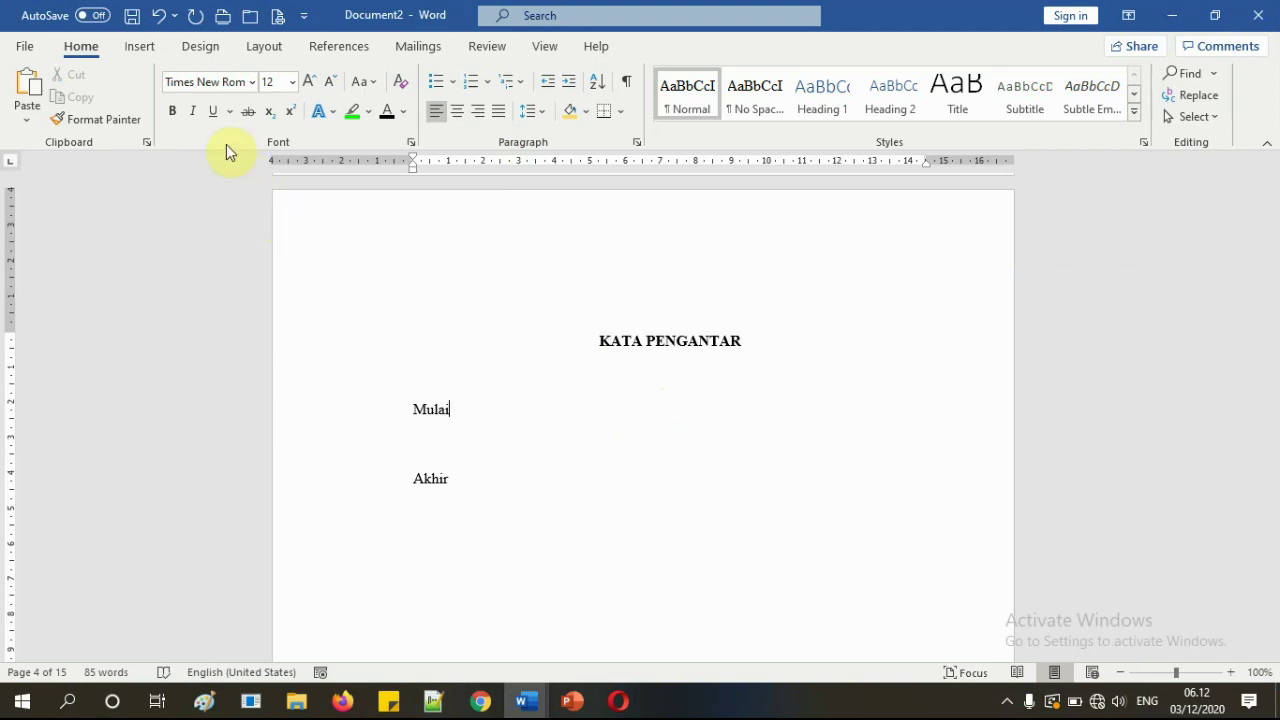
# - Save the document in the Documents folder on this PC under the file name SKRIPSI.docx
pyautogui.click(132, 16)
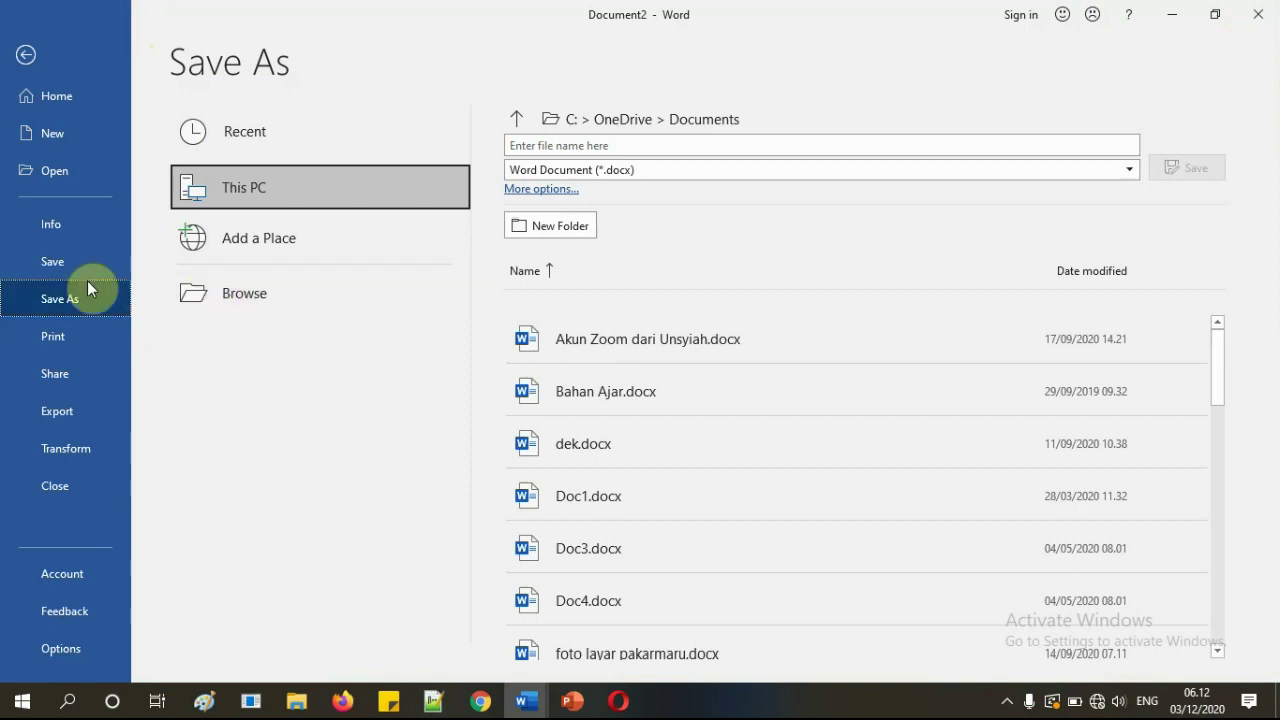
pyautogui.click(264, 299)
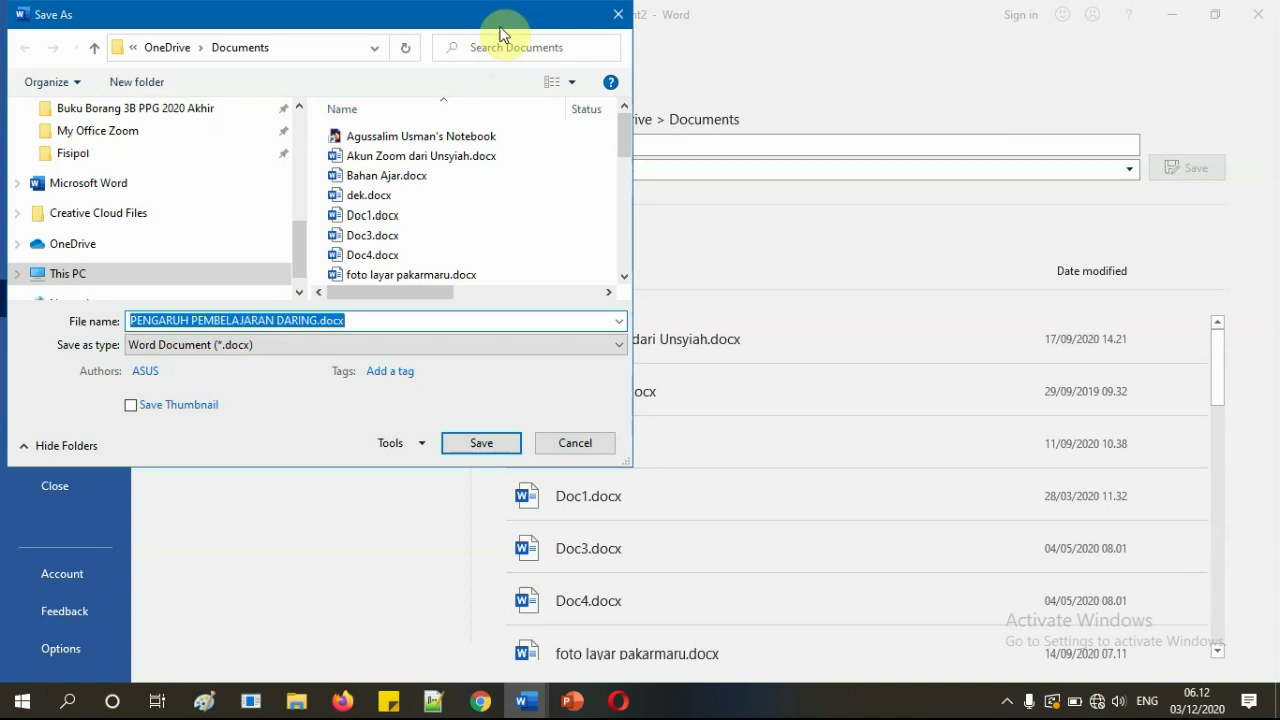
pyautogui.doubleClick(492, 18)
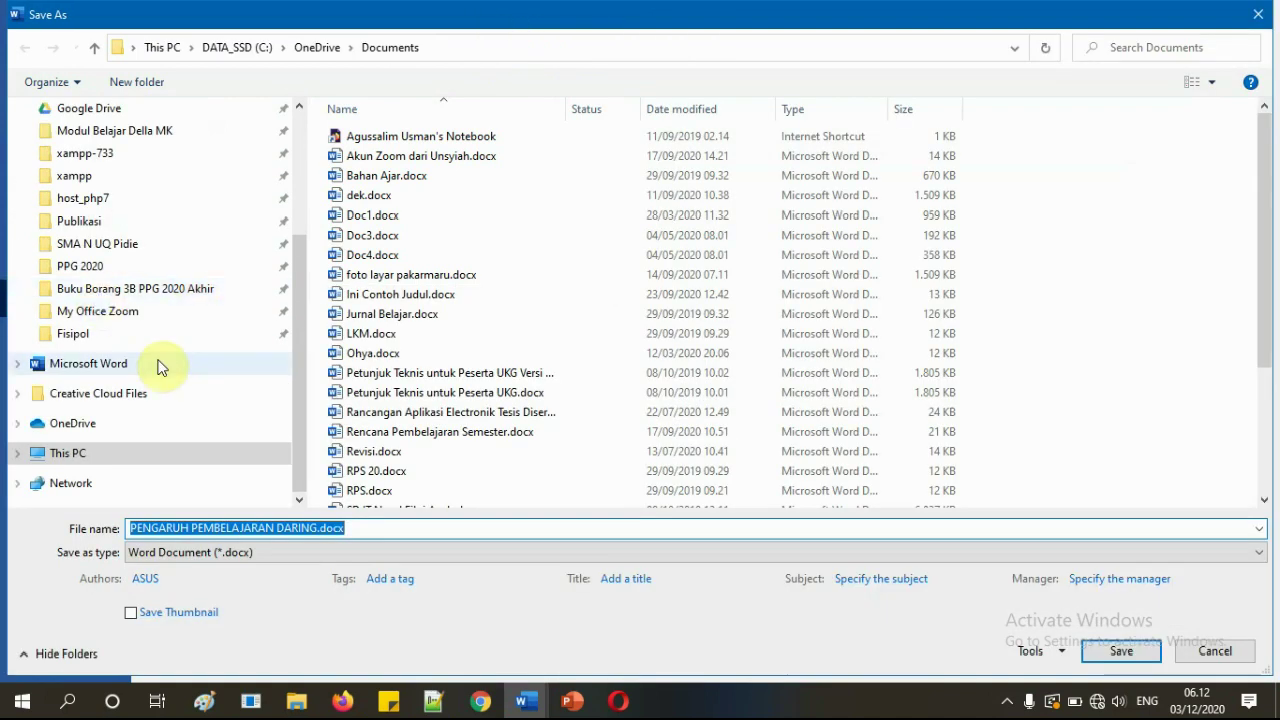
pyautogui.scroll(3, 129, 374)
pyautogui.scroll(2, 129, 374)
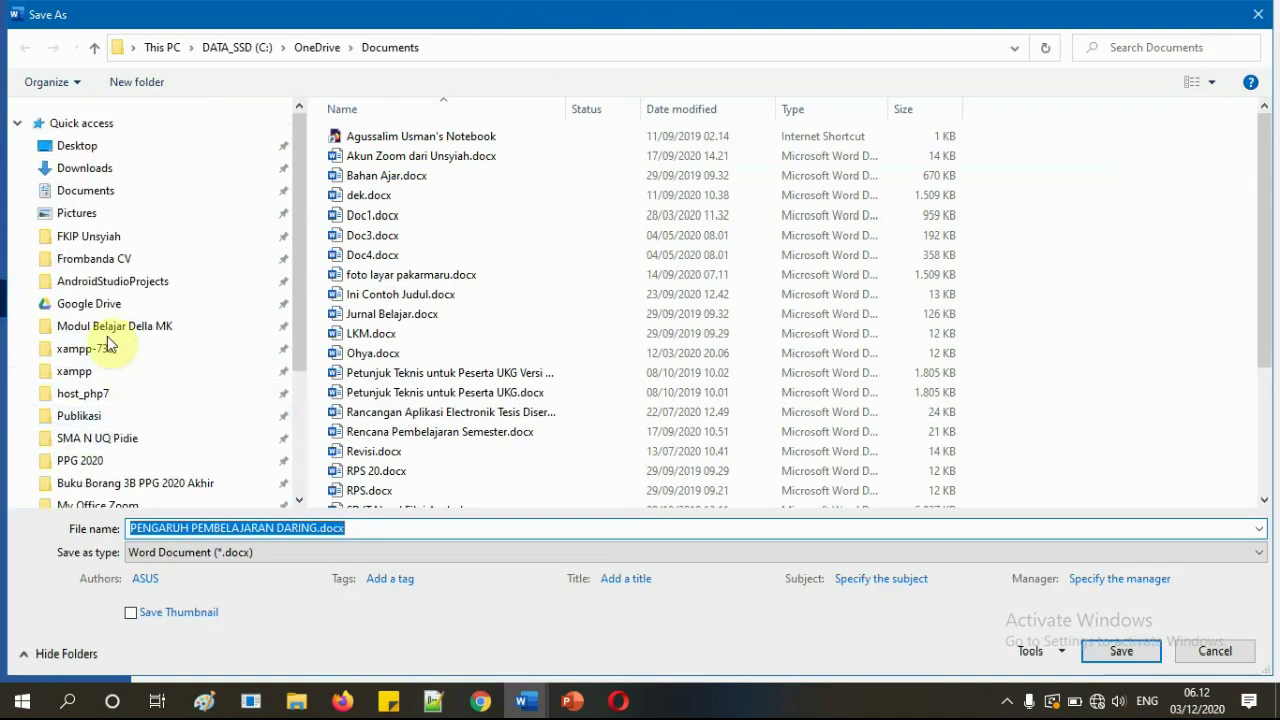
pyautogui.click(79, 192)
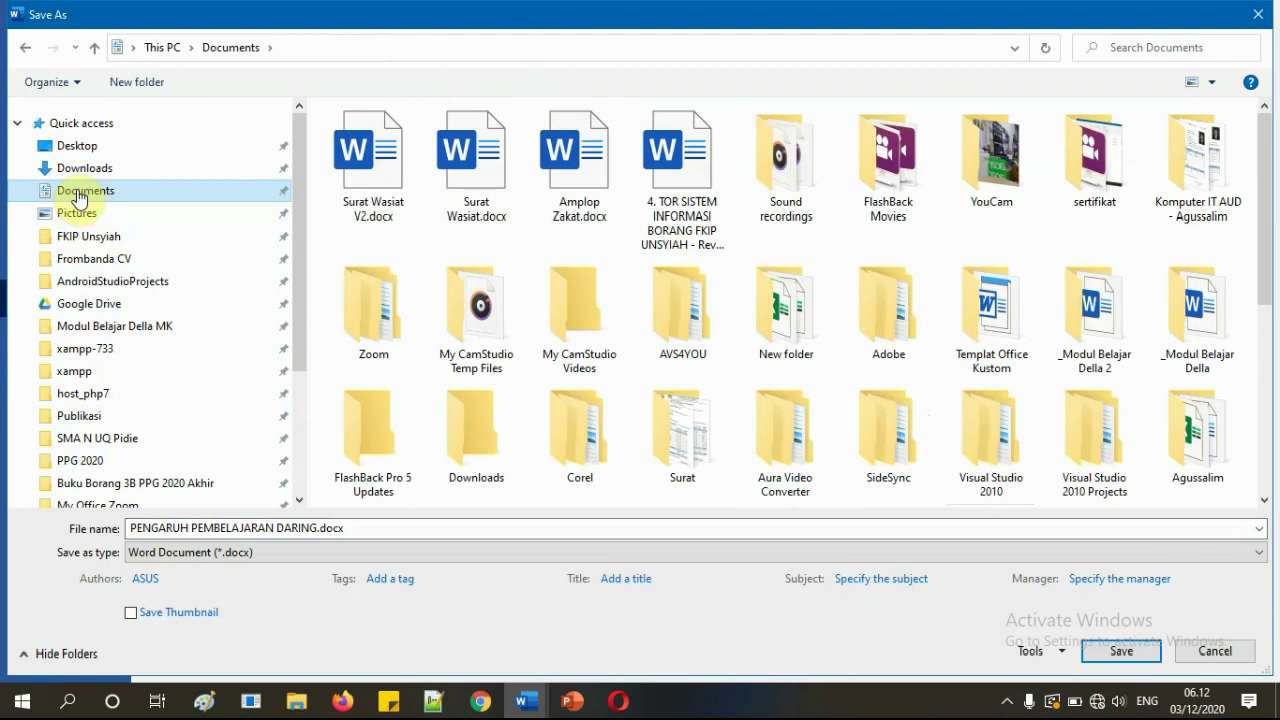
pyautogui.click(371, 527)
pyautogui.click(371, 527)
pyautogui.moveTo(311, 528); pyautogui.dragTo(64, 535)
pyautogui.press('BackSpace')
pyautogui.write('SKRIPSI')
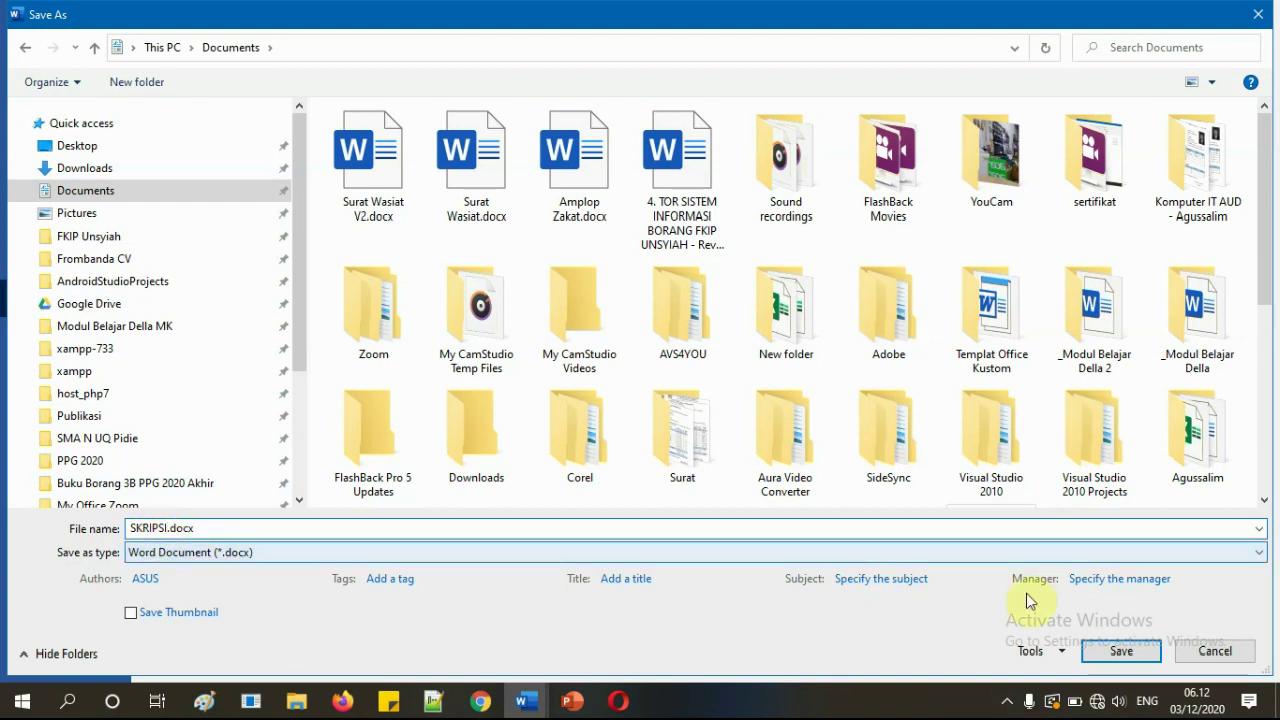
pyautogui.click(1118, 653)
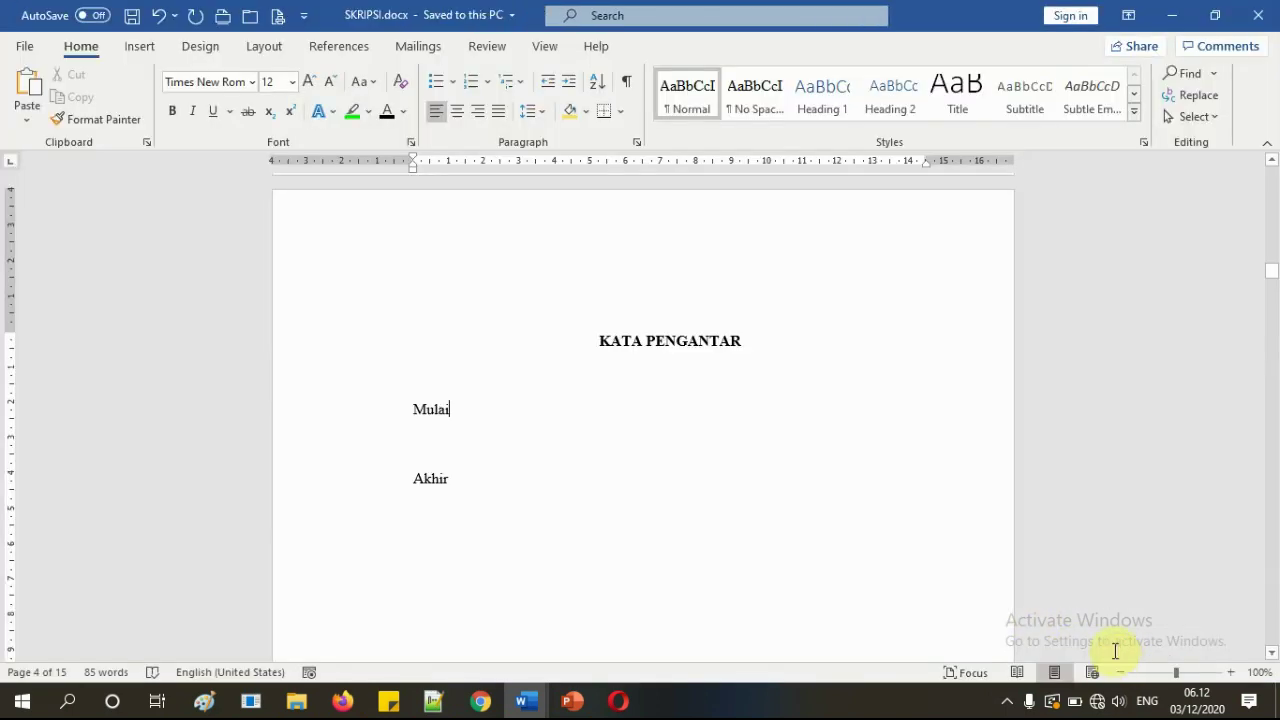
# - Close Document11 and discard its changes
pyautogui.click(578, 704)
pyautogui.click(387, 492)
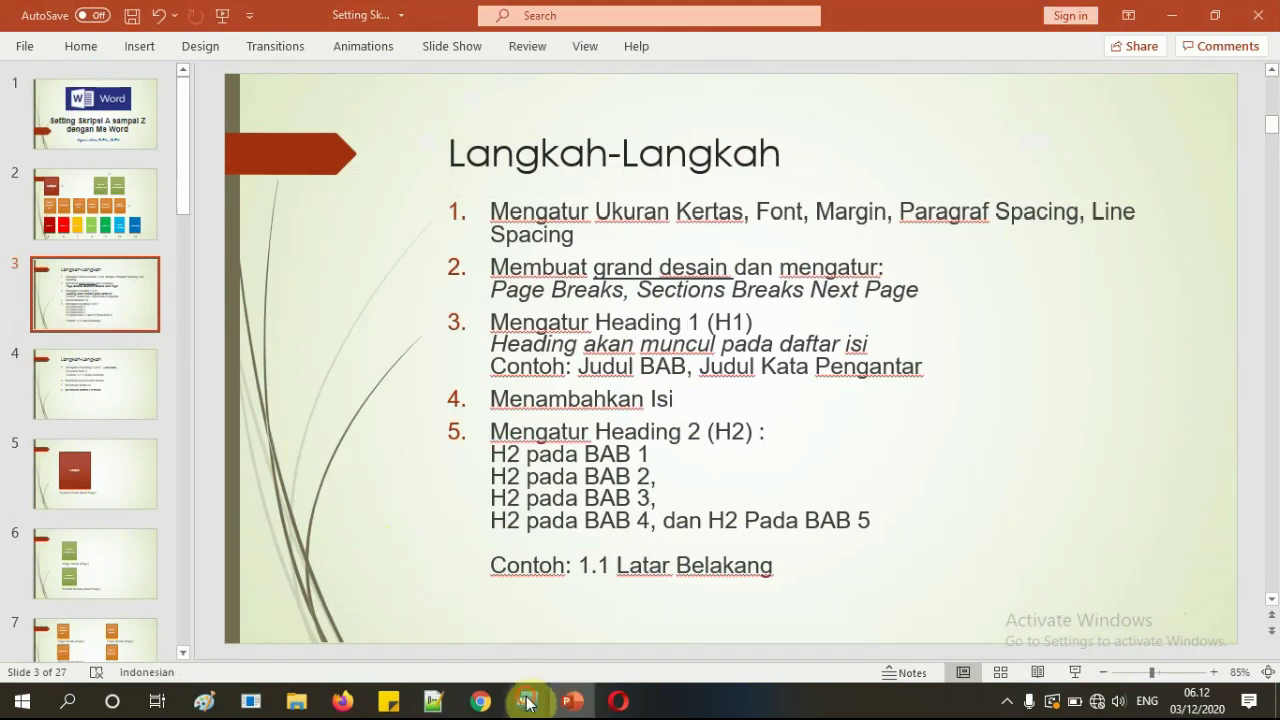
pyautogui.moveTo(528, 704)
pyautogui.click(857, 632)
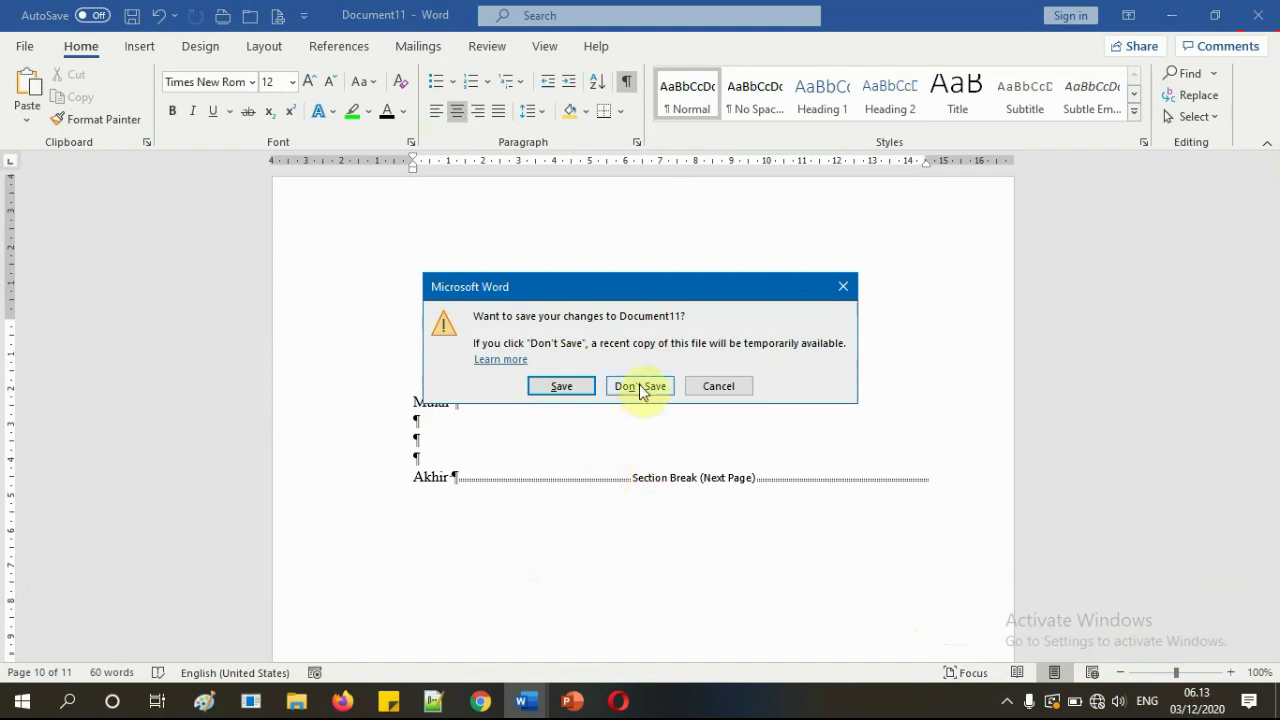
pyautogui.click(641, 387)
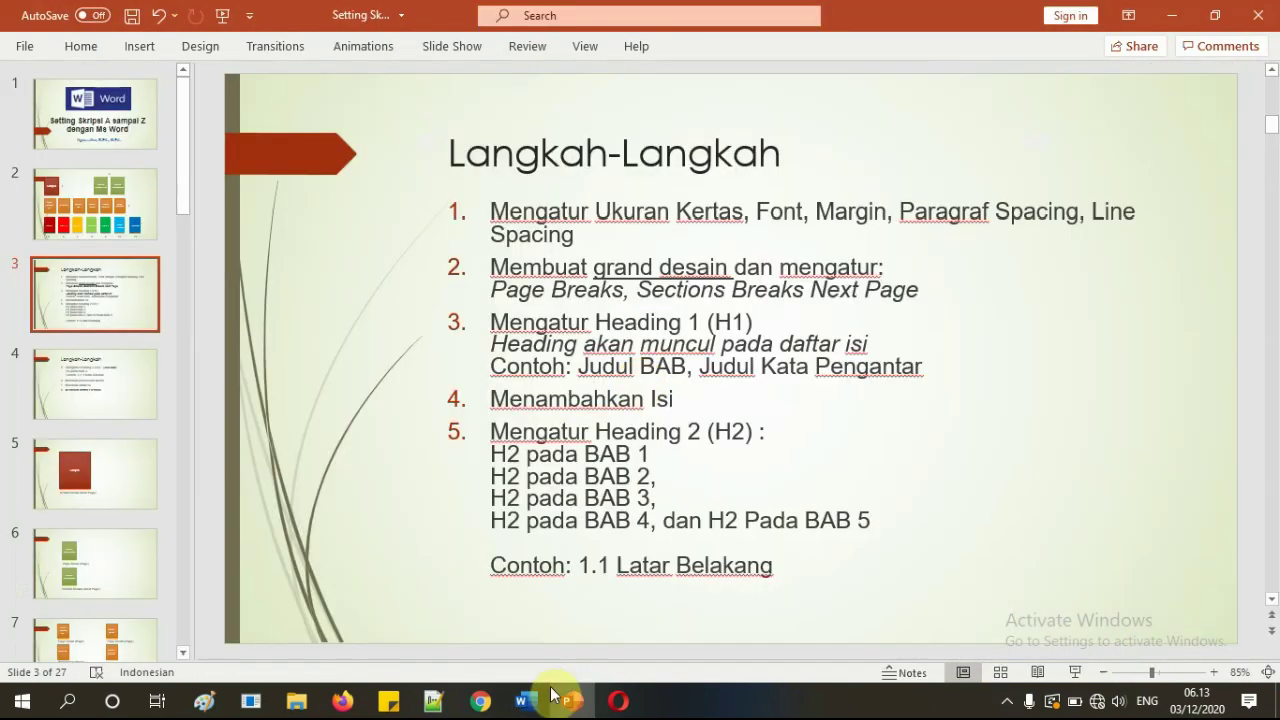
# - Save Document10 in the Documents folder on this PC under the file name ISI 1, and close it
pyautogui.moveTo(523, 696)
pyautogui.click(766, 625)
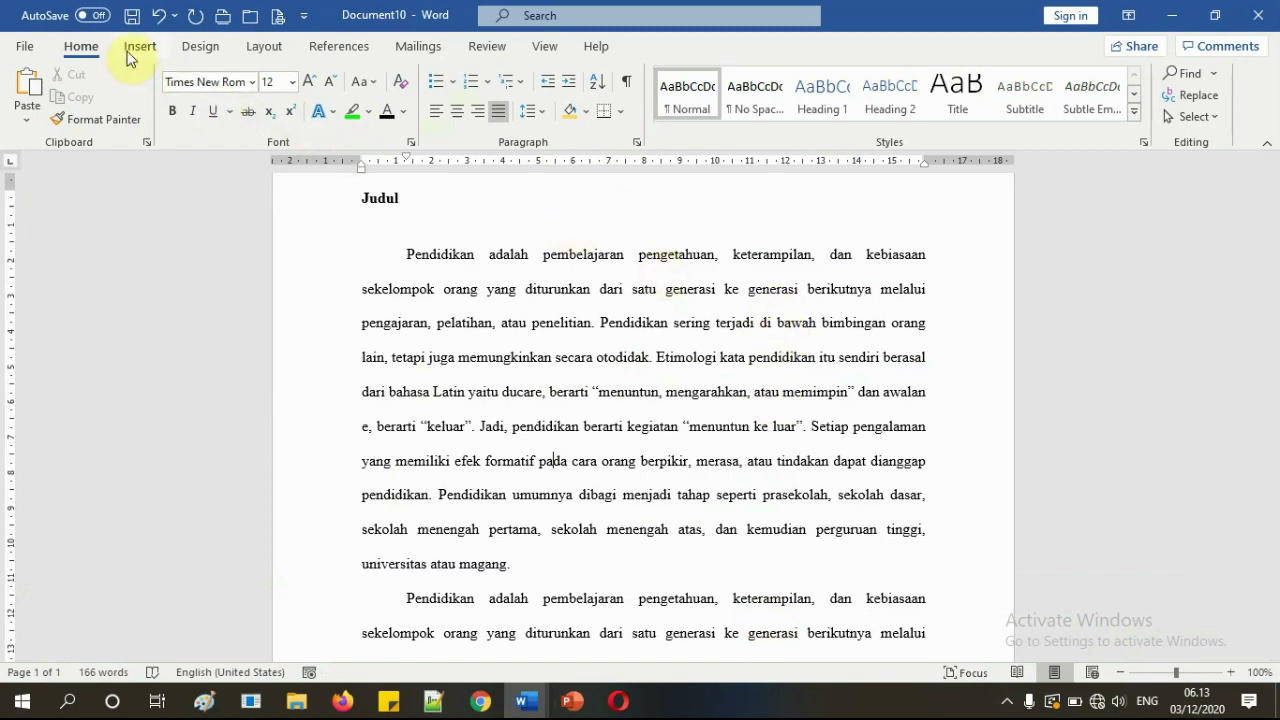
pyautogui.click(131, 15)
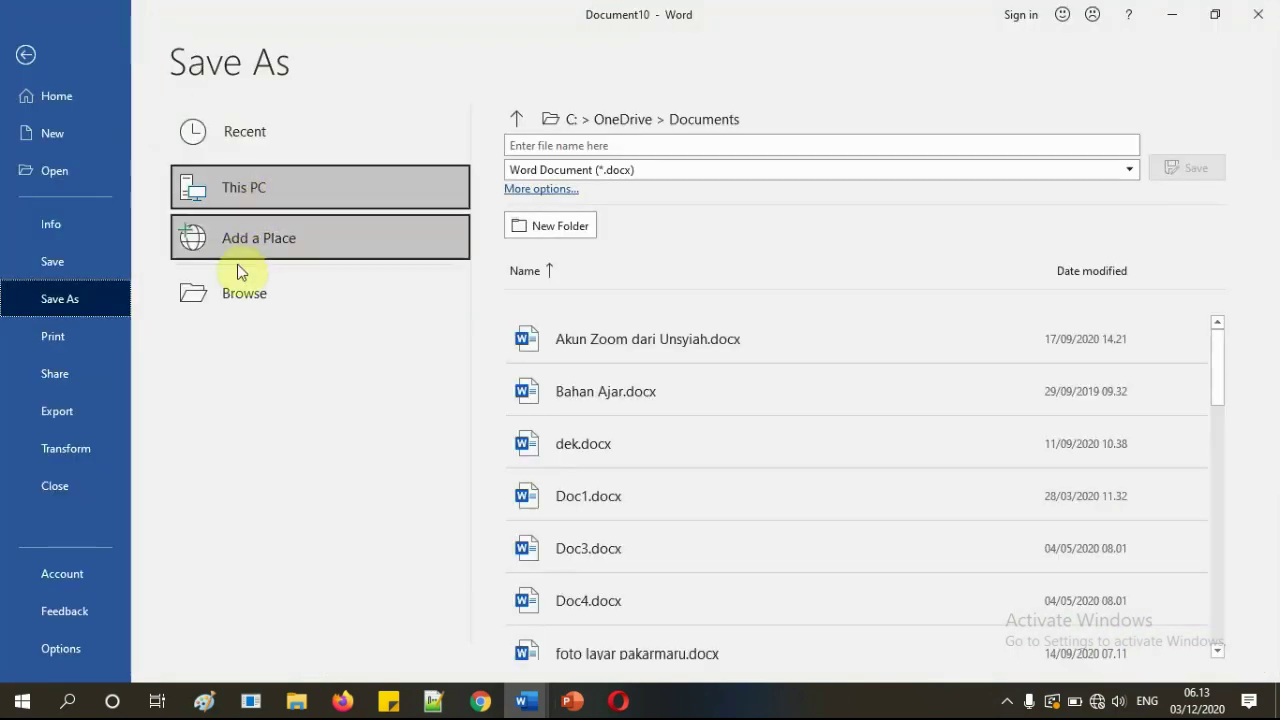
pyautogui.click(239, 288)
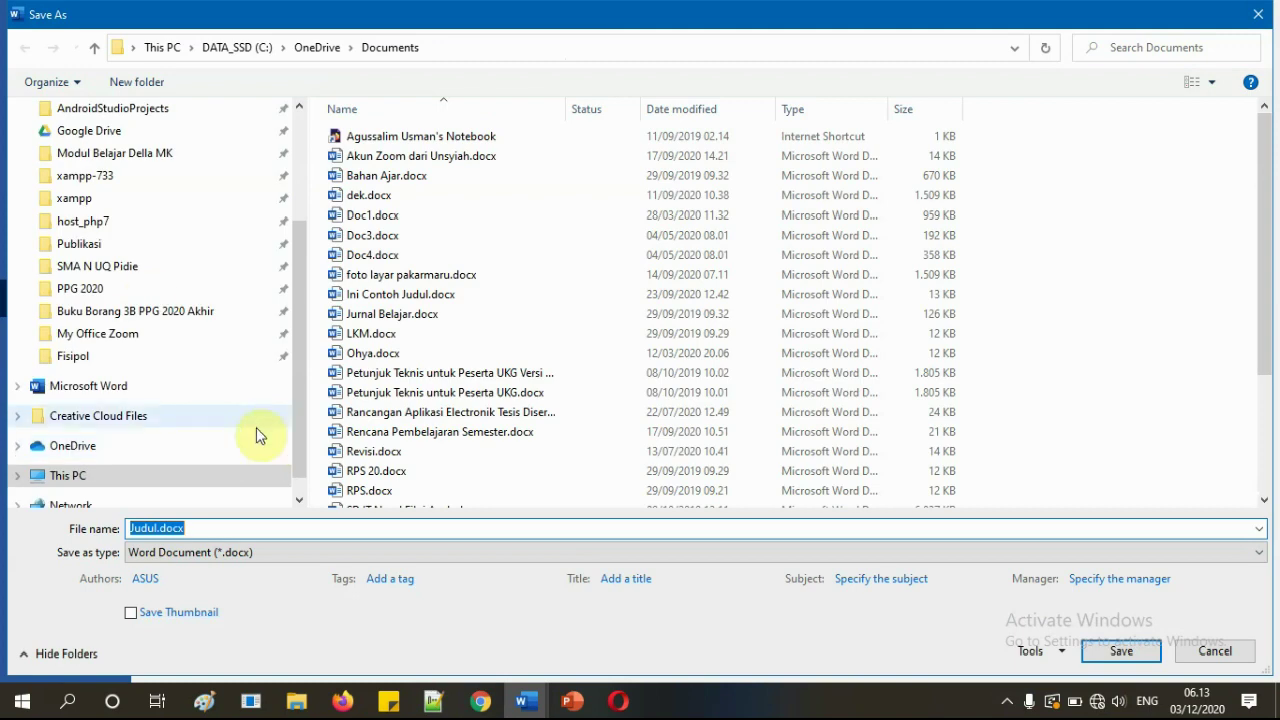
pyautogui.scroll(3, 134, 350)
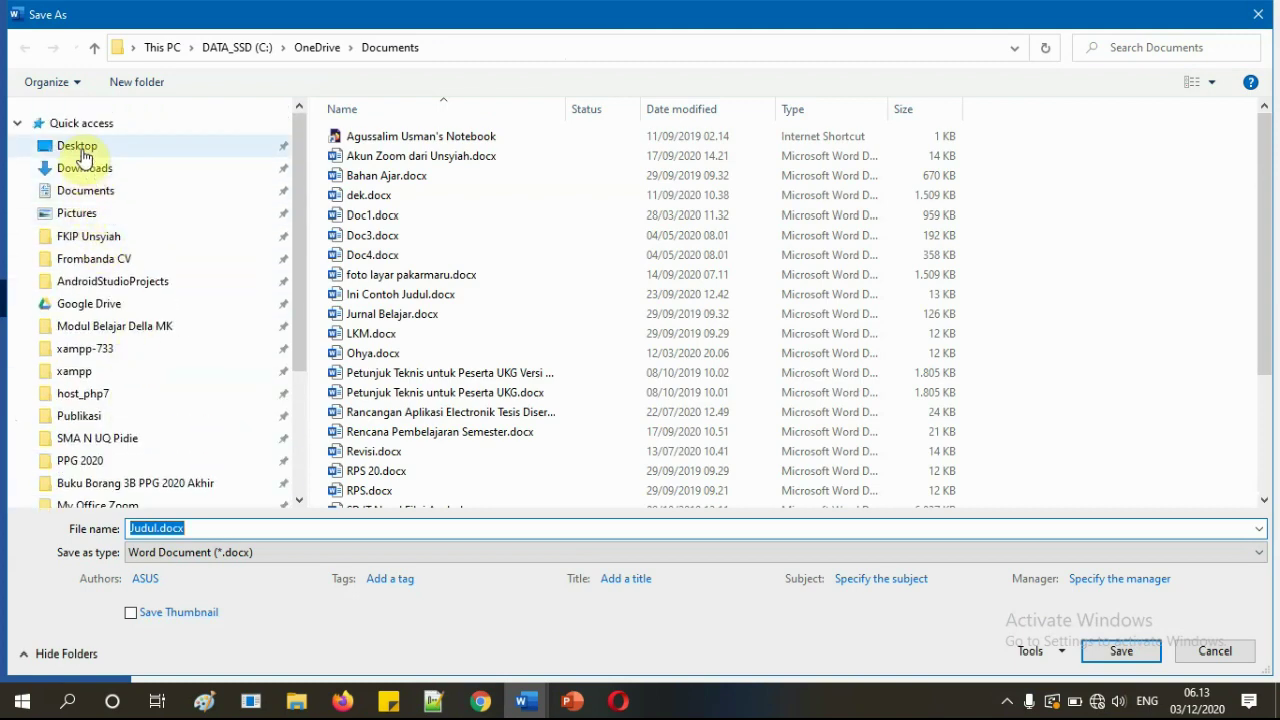
pyautogui.click(80, 190)
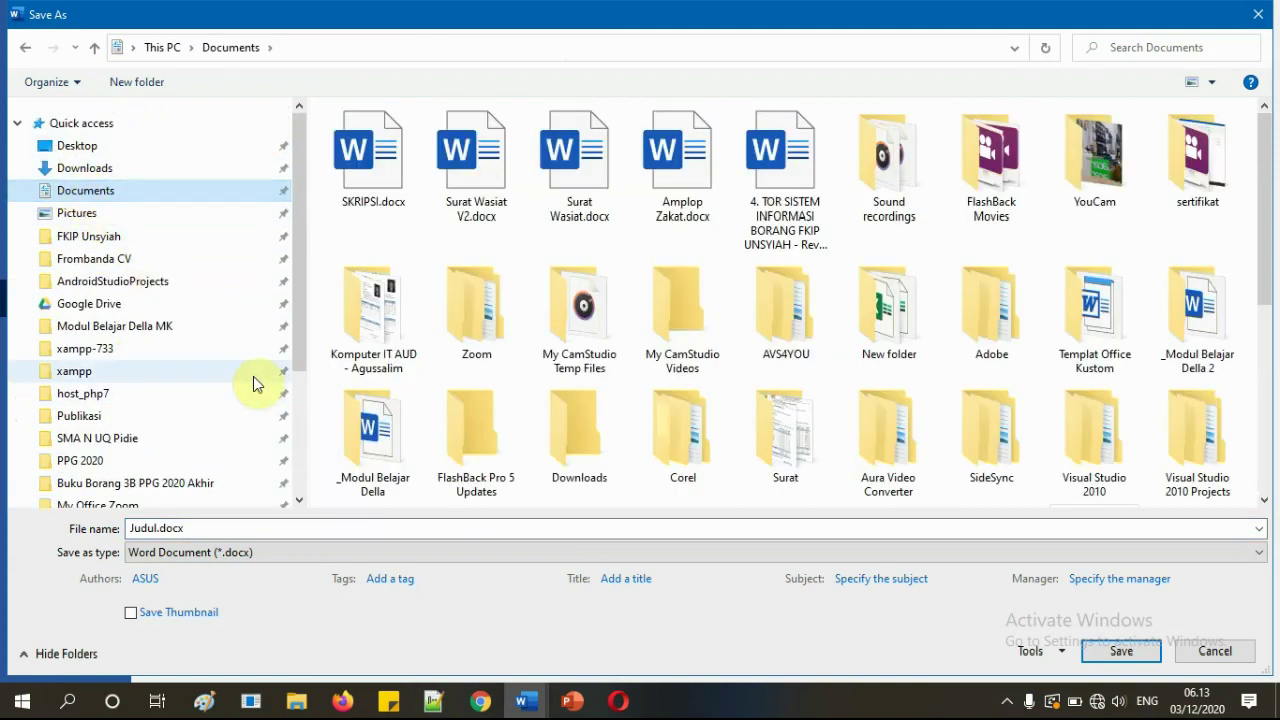
pyautogui.click(246, 527)
pyautogui.moveTo(246, 527); pyautogui.dragTo(94, 517)
pyautogui.write('ISI 1')
pyautogui.click(1121, 651)
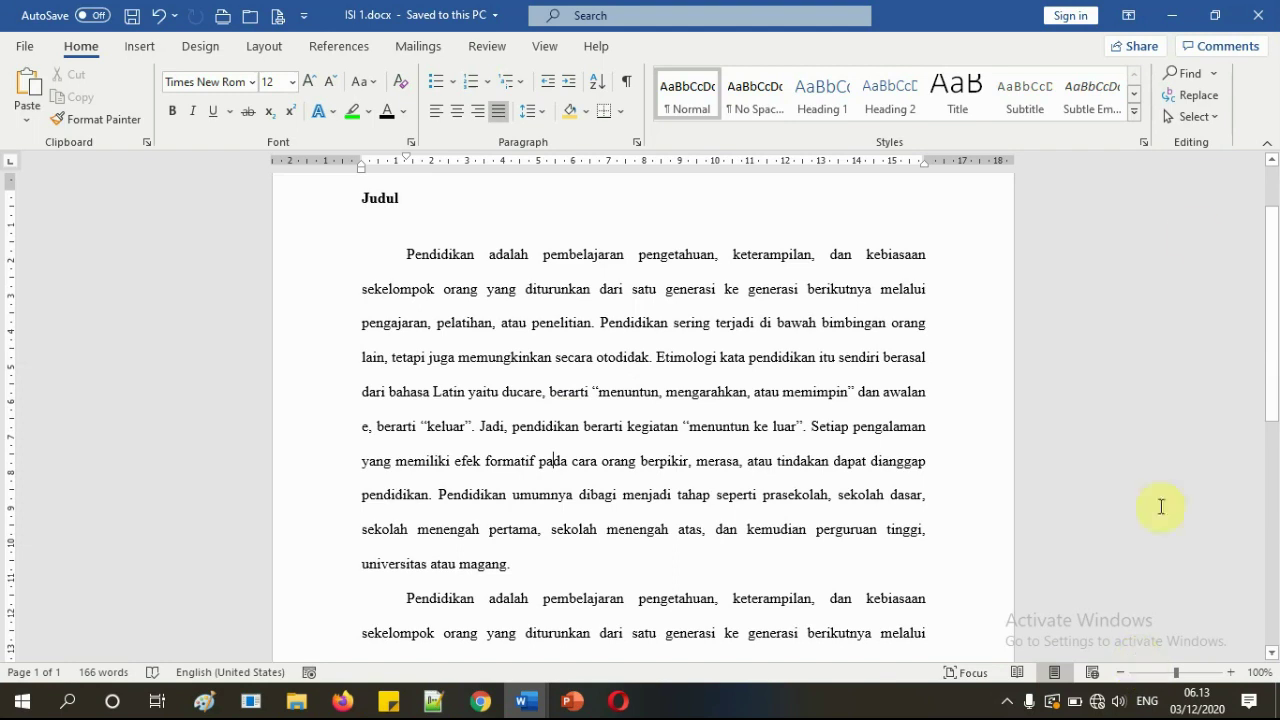
pyautogui.click(1258, 15)
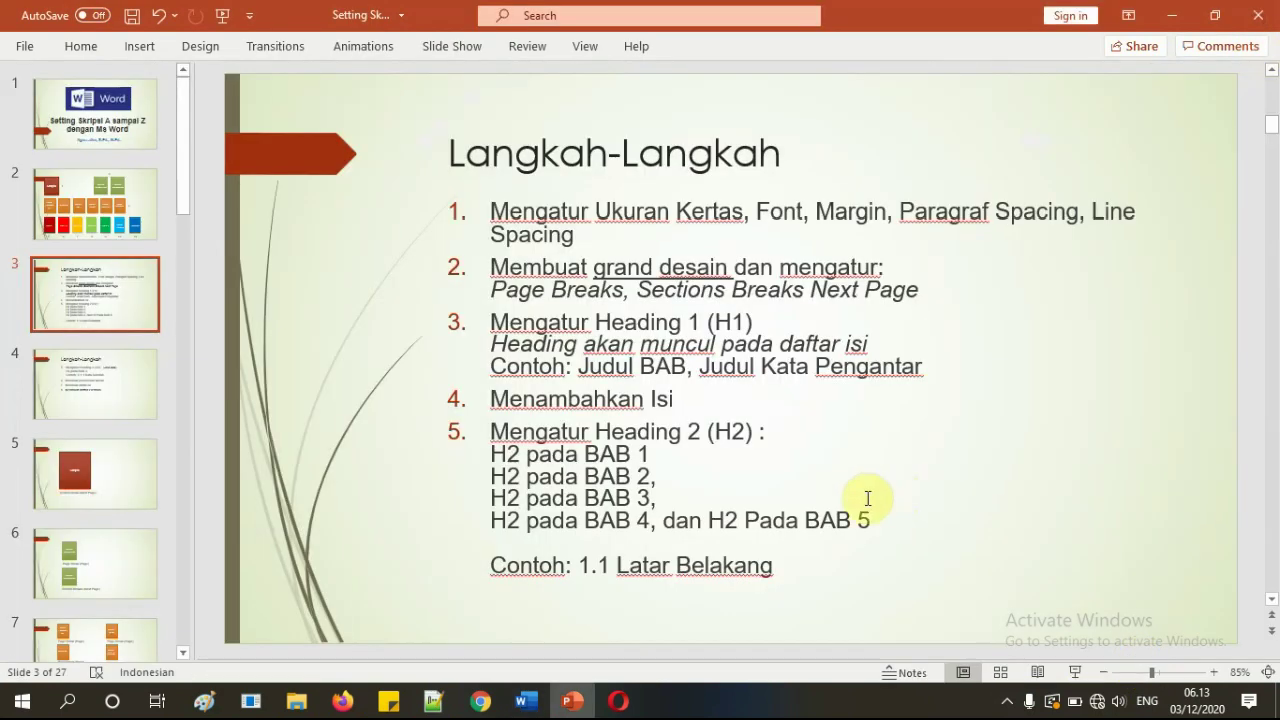
# - Save Document8 in the Documents folder on this PC under the file name ISI2, and close it
pyautogui.moveTo(526, 700)
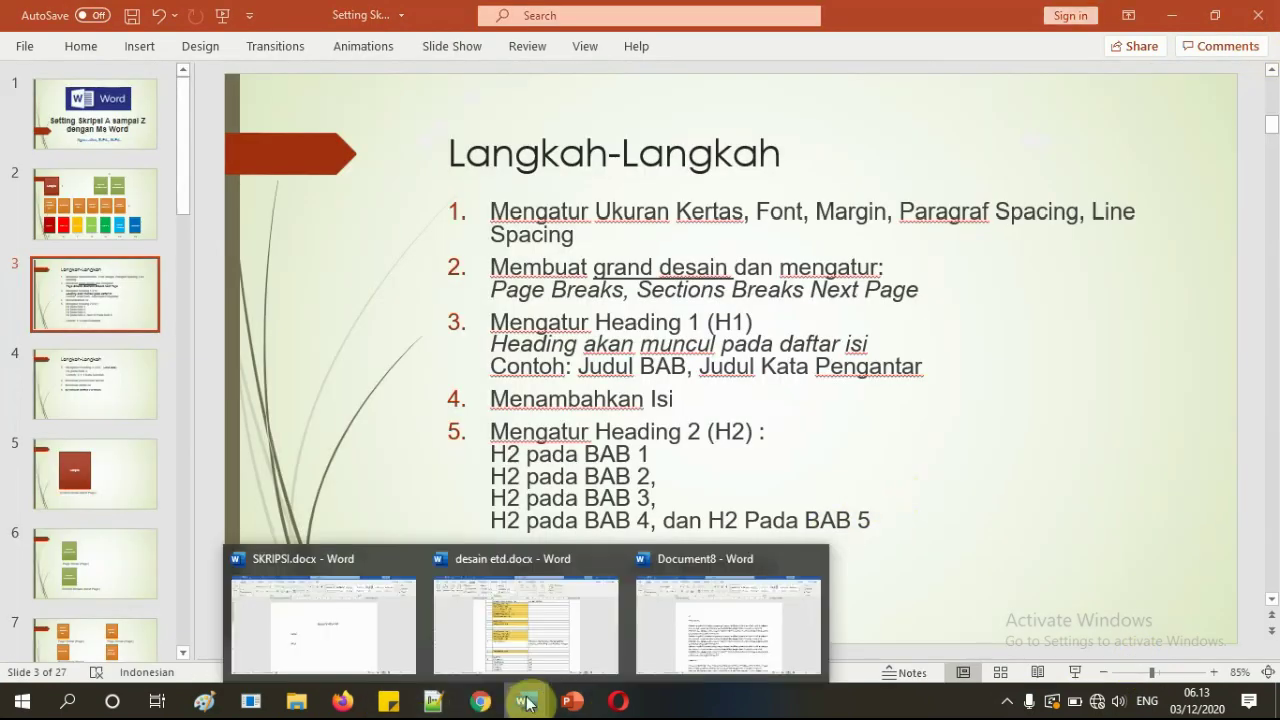
pyautogui.click(711, 617)
pyautogui.hotkey('ctrl', 's')
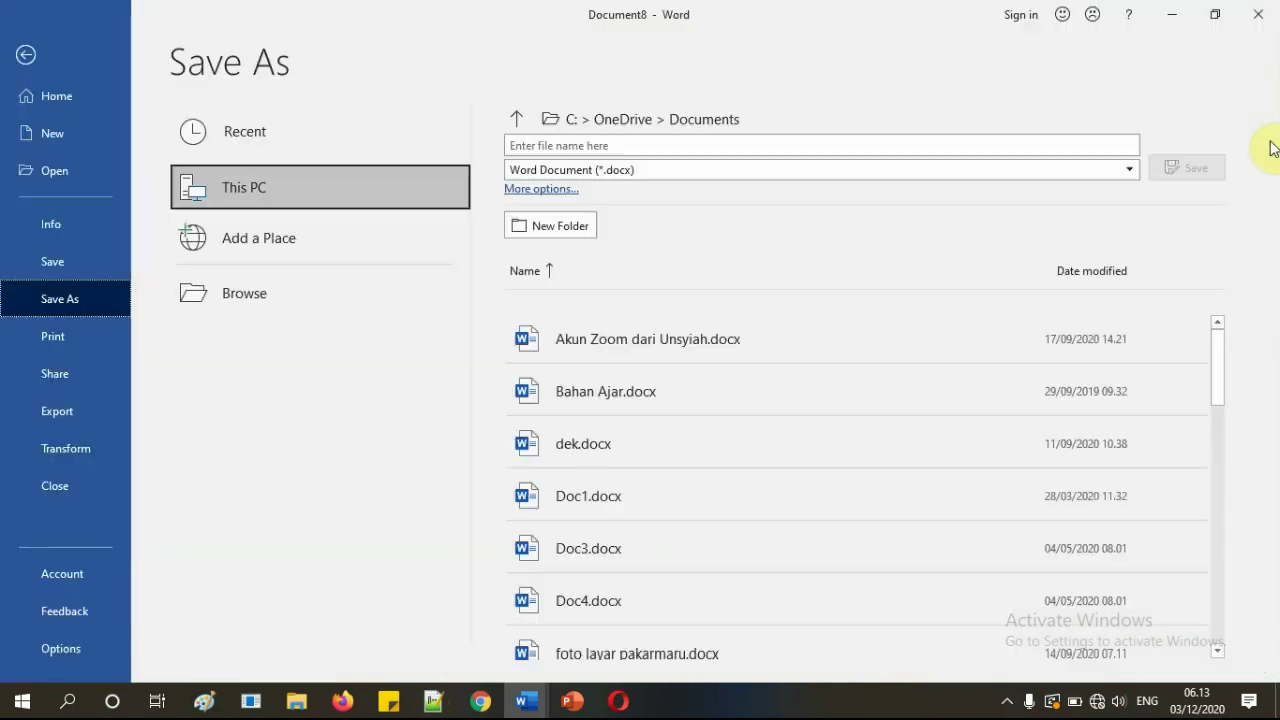
pyautogui.click(228, 296)
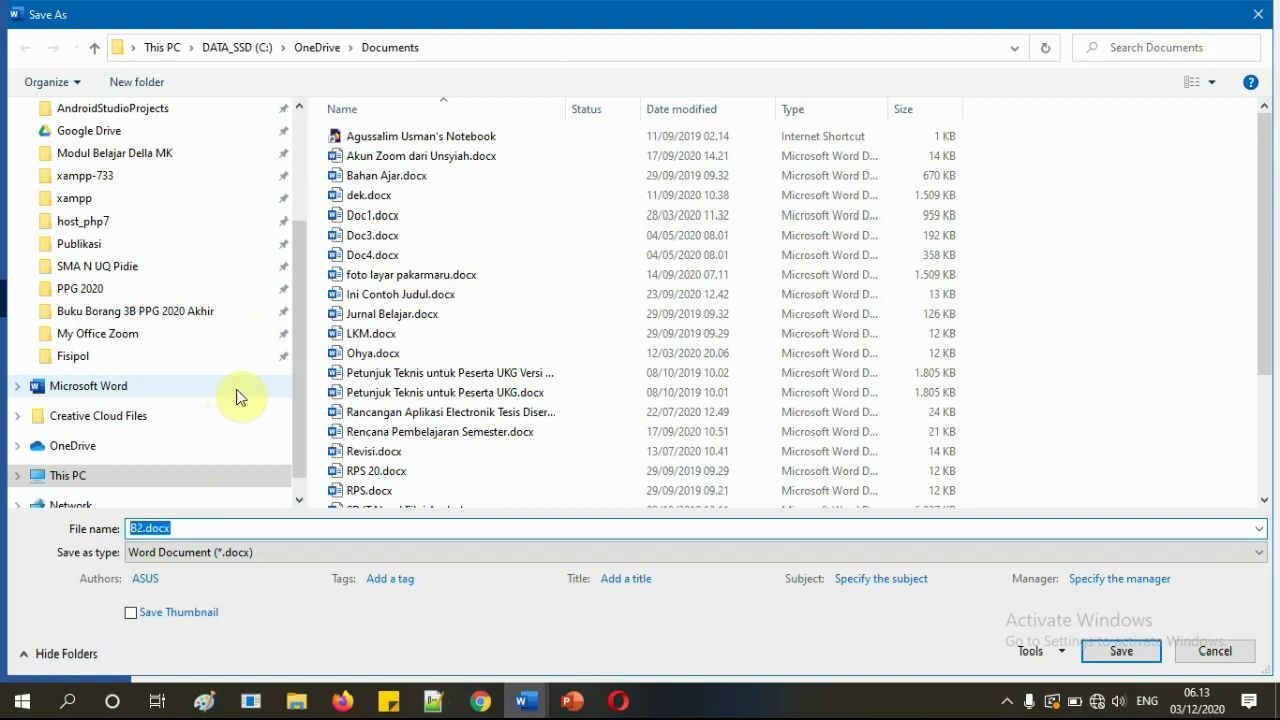
pyautogui.scroll(3, 143, 429)
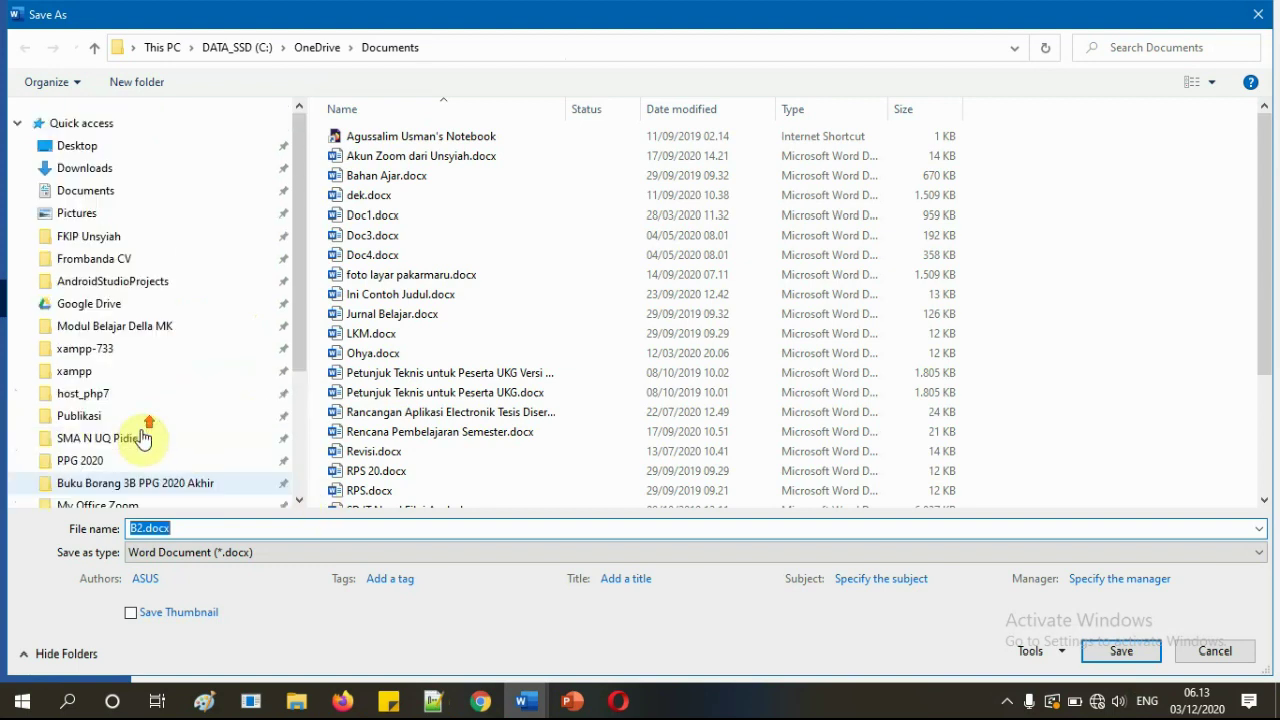
pyautogui.click(98, 190)
pyautogui.doubleClick(222, 528)
pyautogui.write('ISI2')
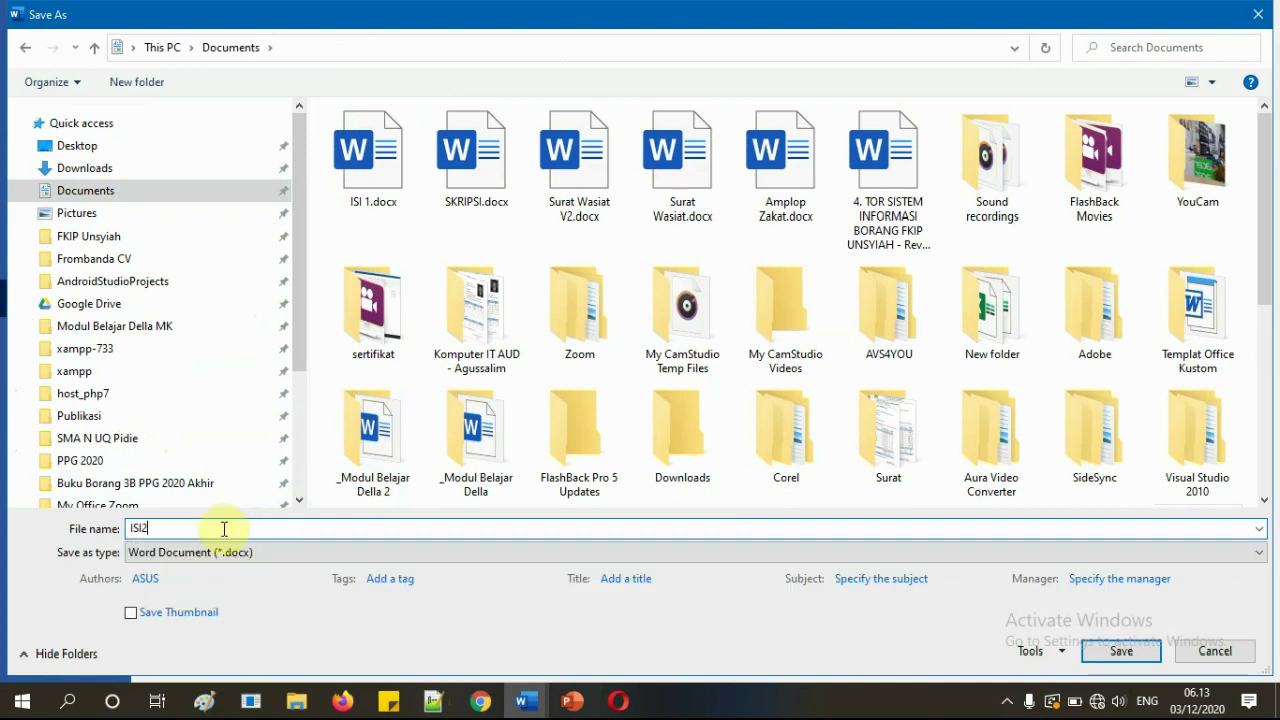
pyautogui.press('Return')
pyautogui.click(1258, 15)
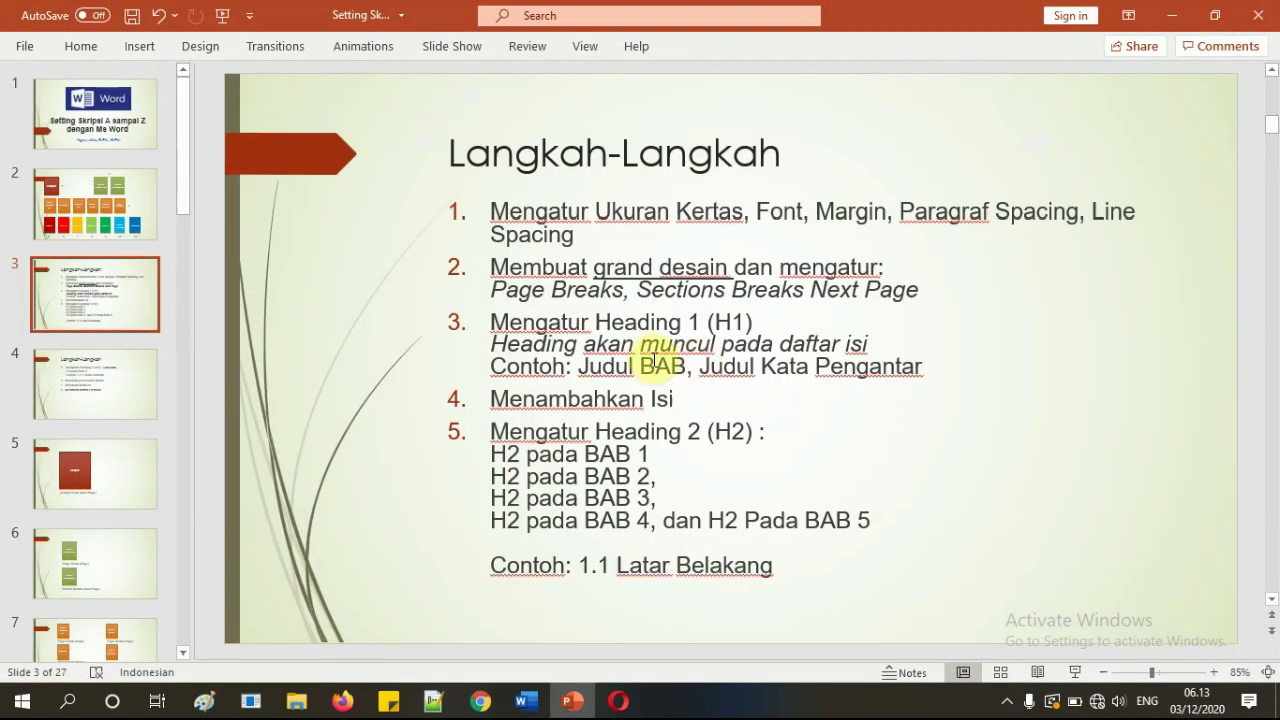
# - Save and close desain etd.docx, and close SKRIPSI.docx as well
pyautogui.moveTo(510, 708)
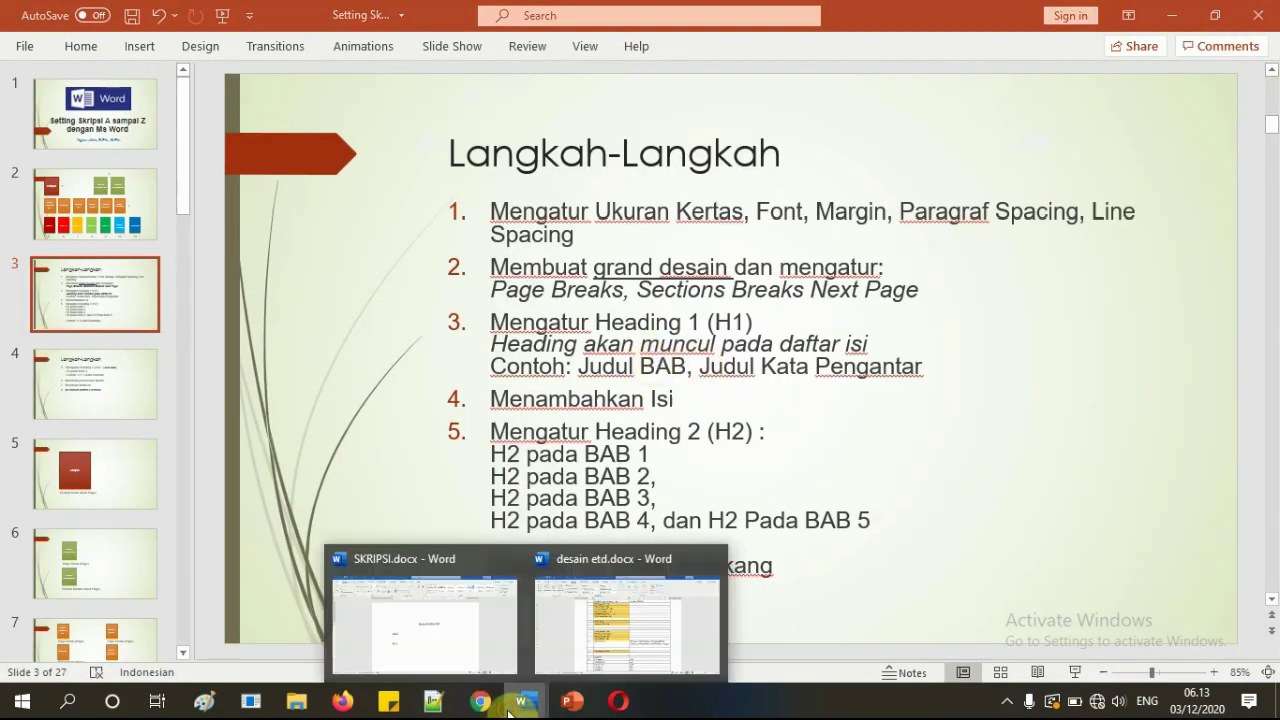
pyautogui.click(588, 628)
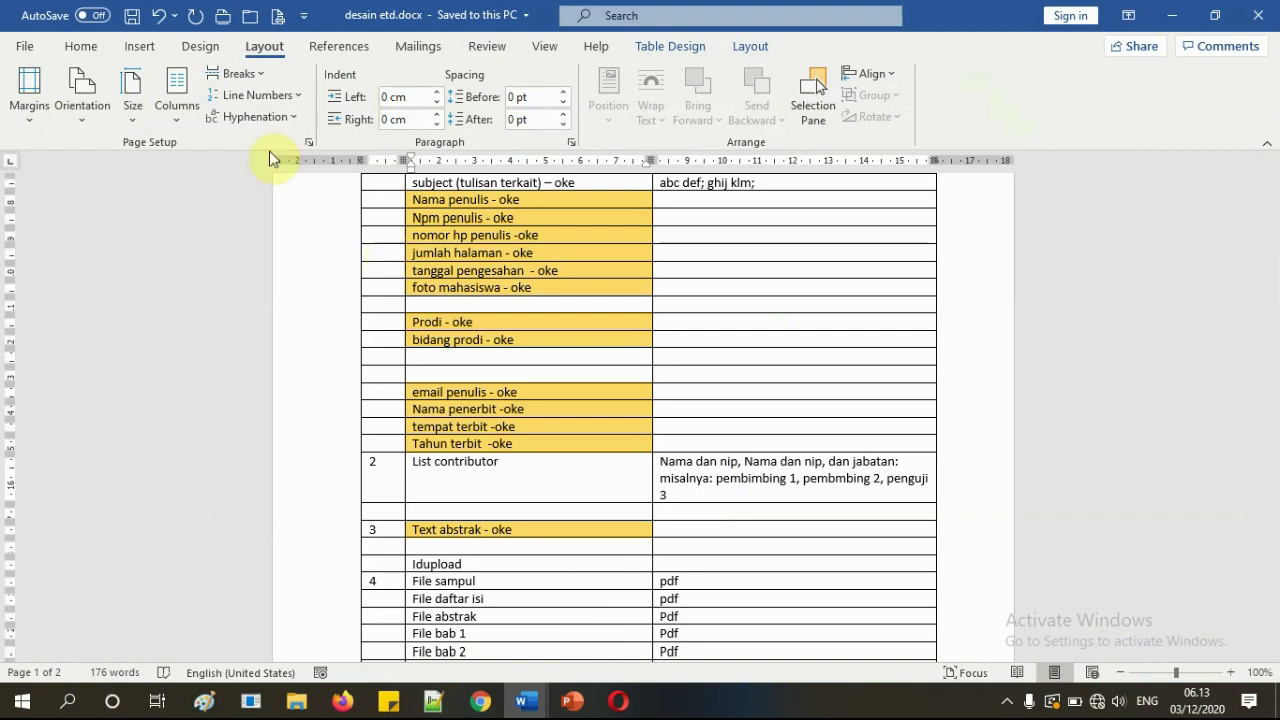
pyautogui.click(130, 18)
pyautogui.click(1258, 15)
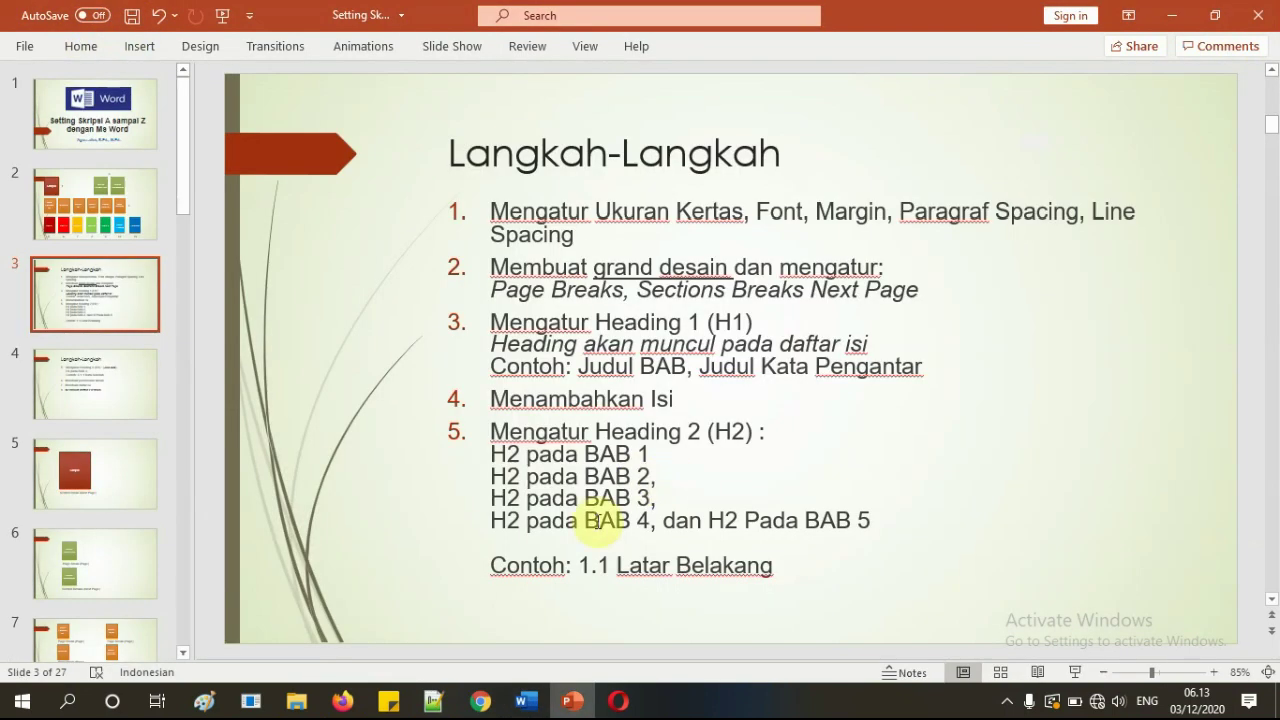
pyautogui.click(521, 700)
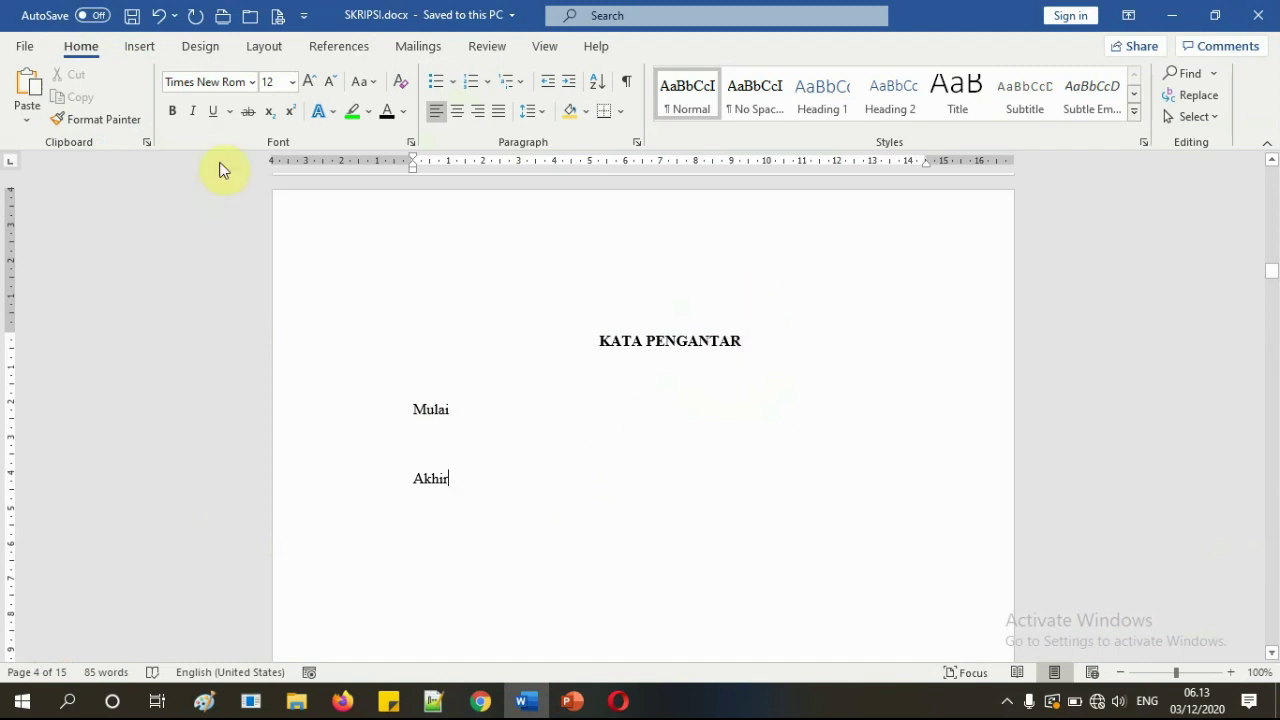
pyautogui.click(1258, 15)
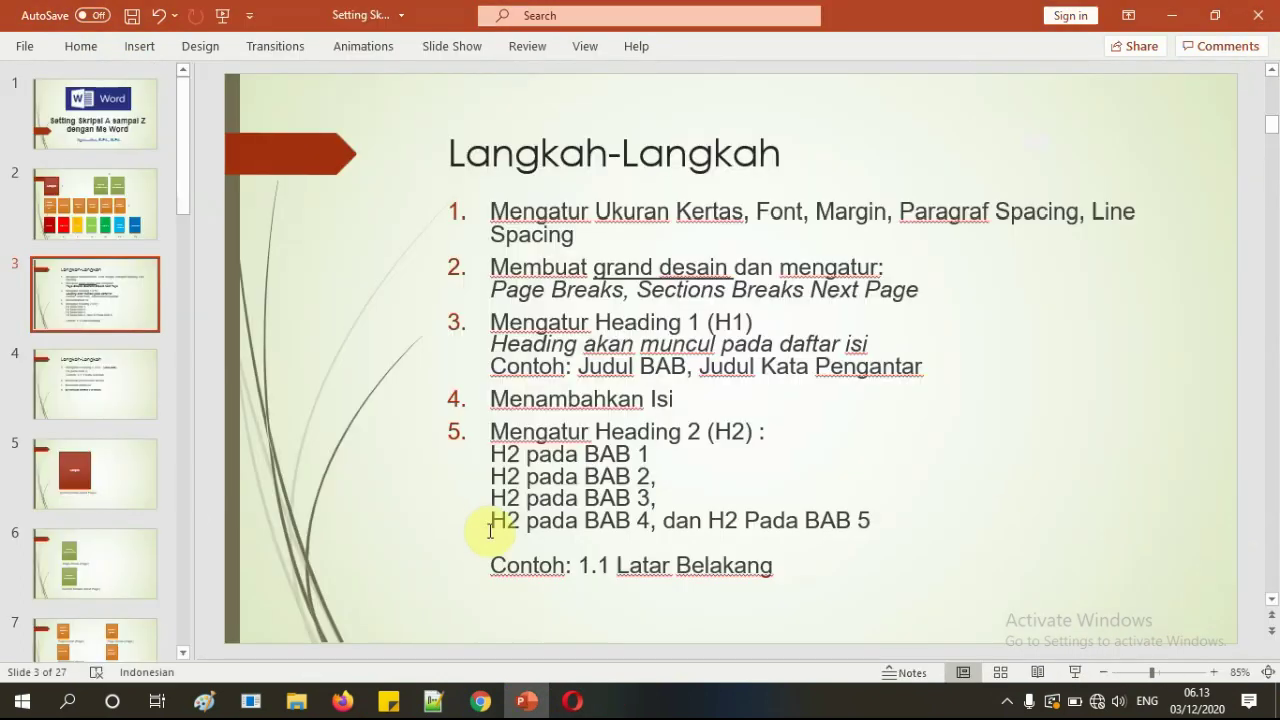
# - Start Word again and open the recent document SKRIPSI.docx
pyautogui.click(22, 701)
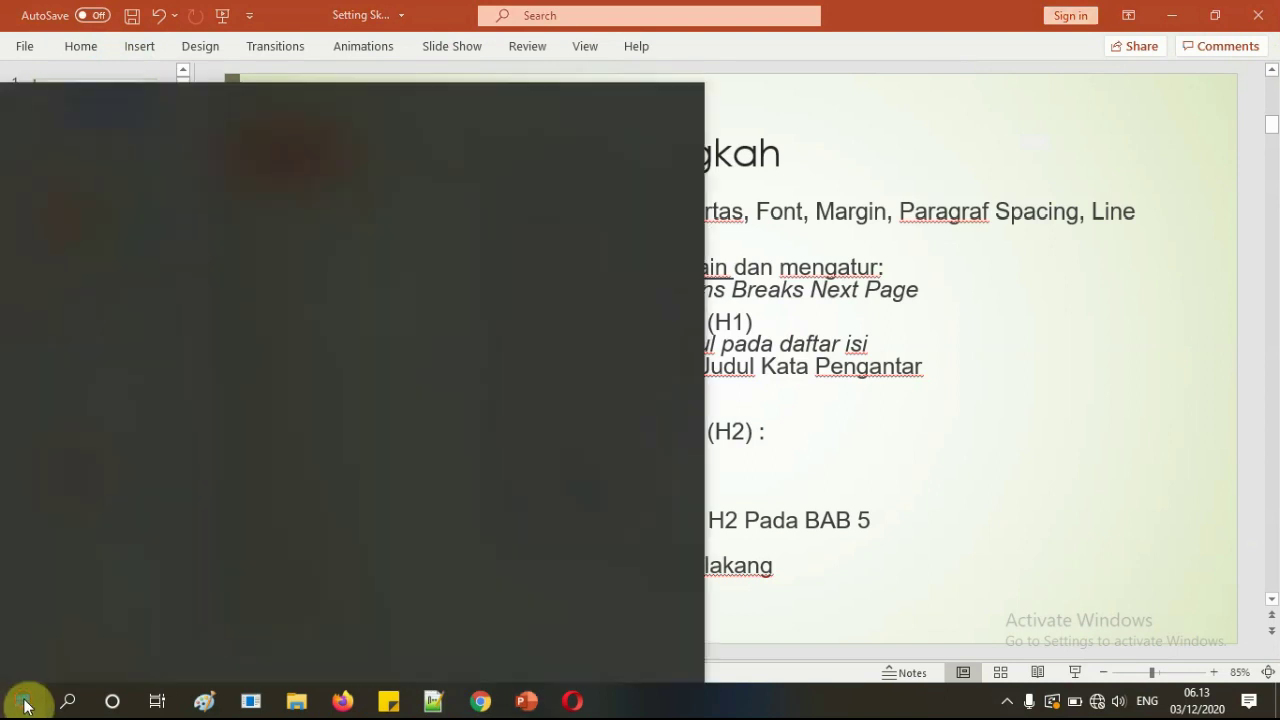
pyautogui.click(547, 198)
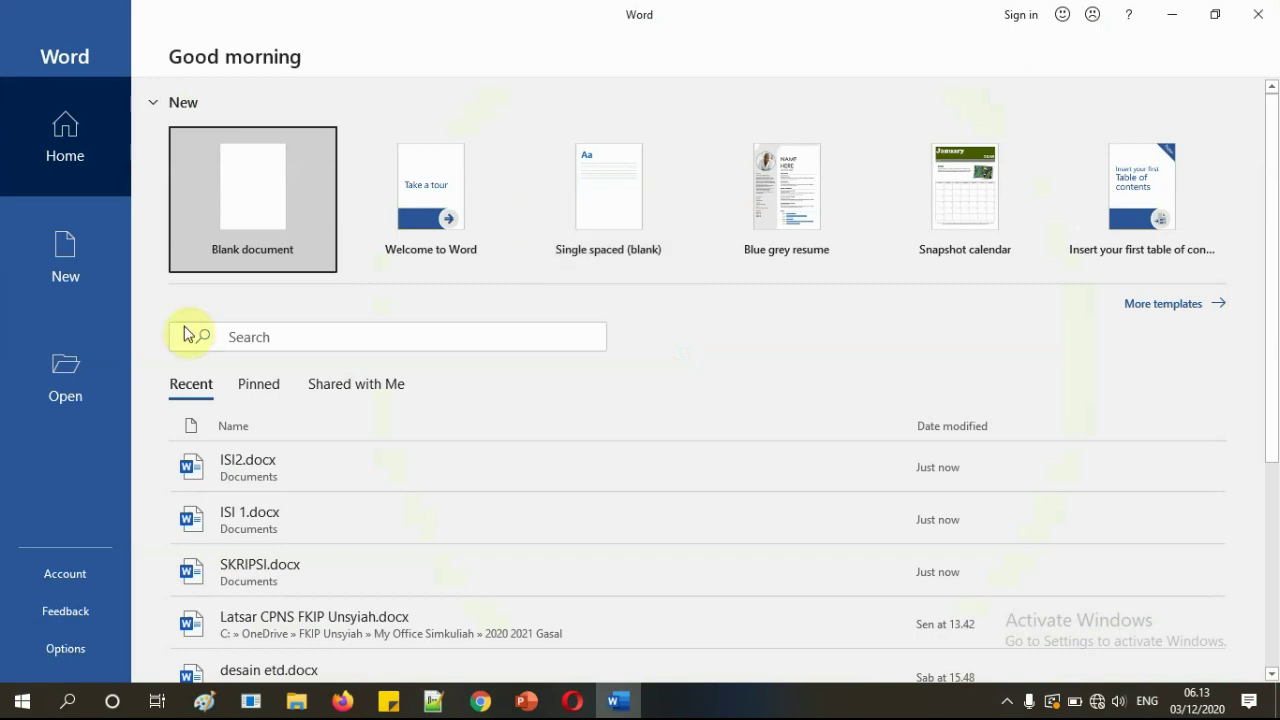
pyautogui.click(293, 573)
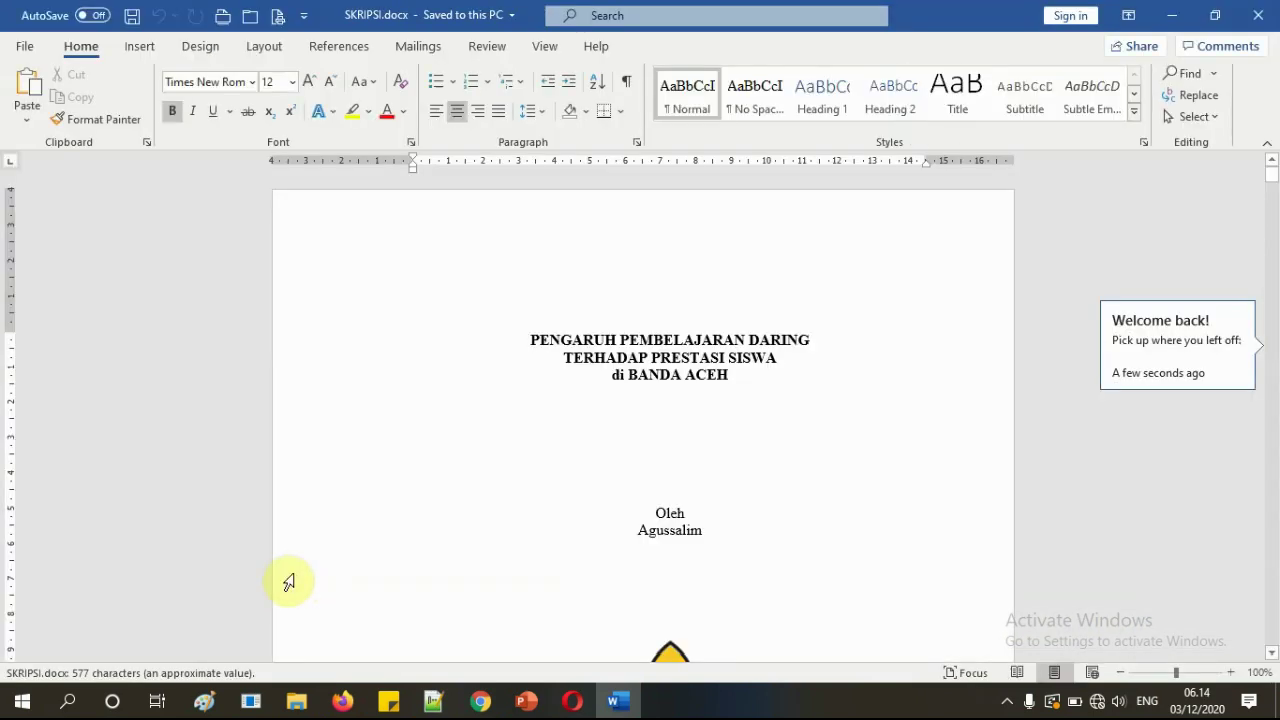
# - Select the KATA PENGANTAR heading on page 4 and start creating a new style from its formatting
pyautogui.scroll(-15, 906, 455)
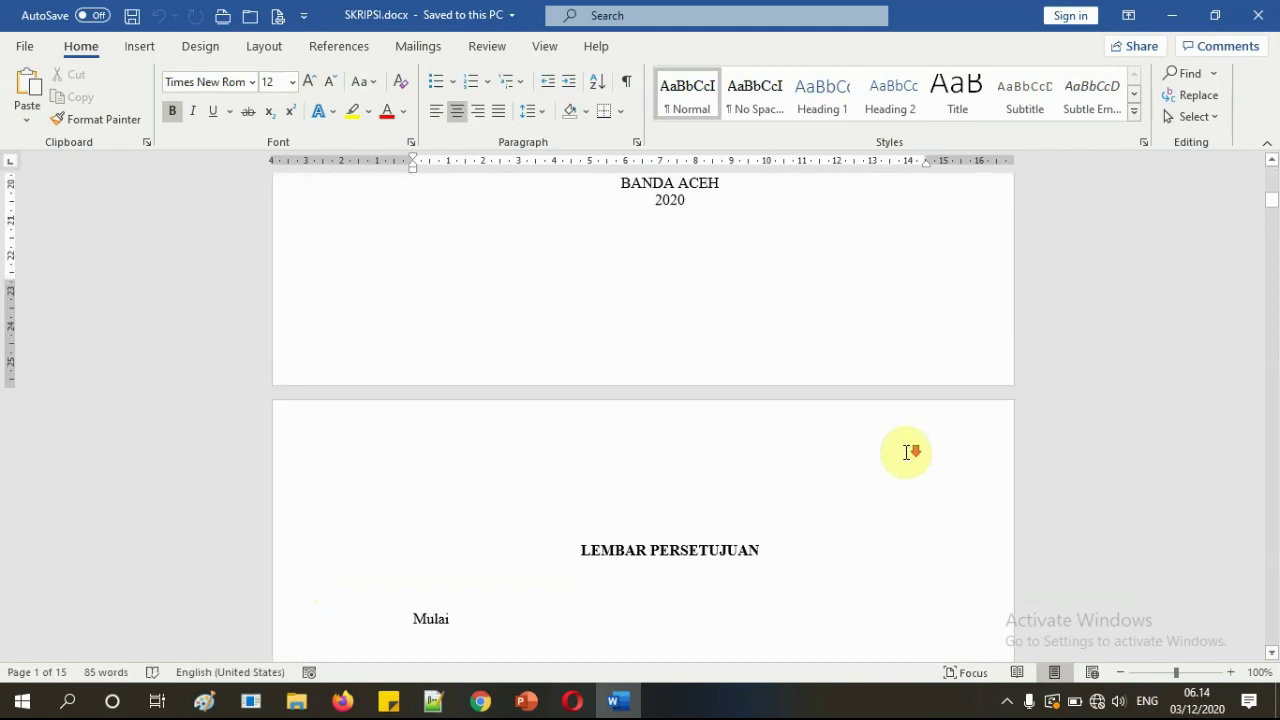
pyautogui.scroll(-5, 906, 453)
pyautogui.scroll(-20, 906, 455)
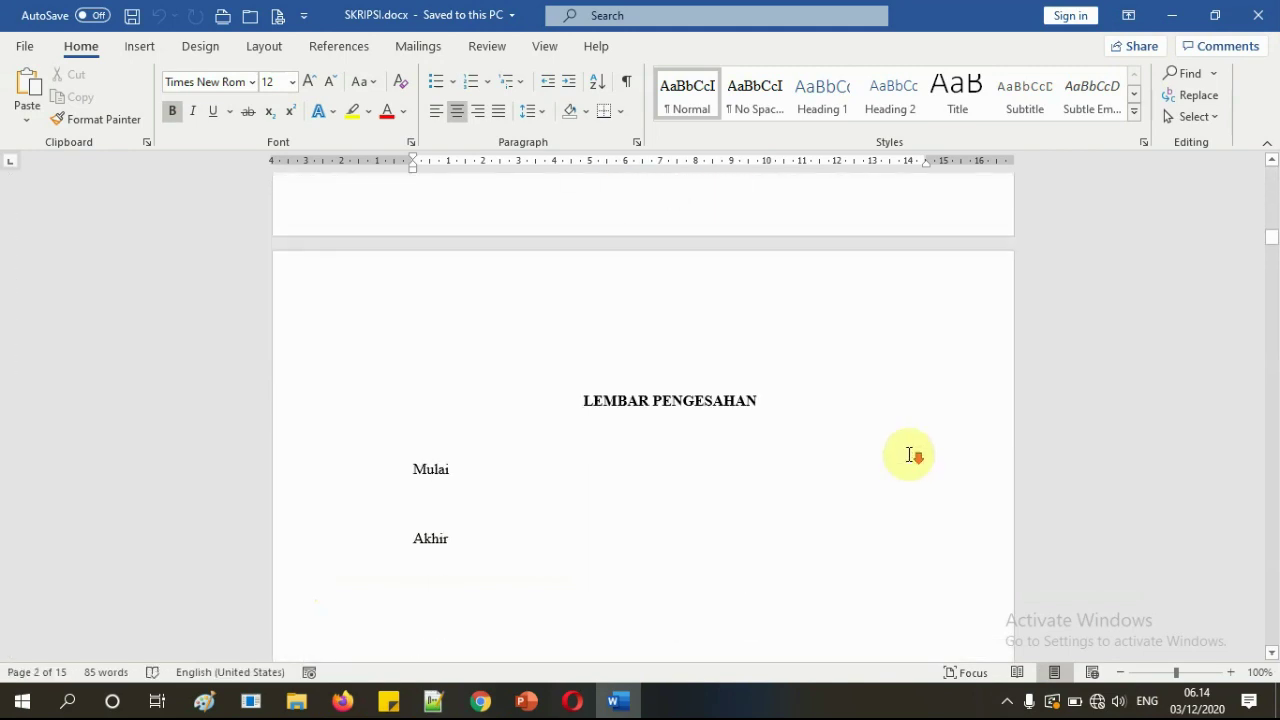
pyautogui.scroll(-5, 908, 459)
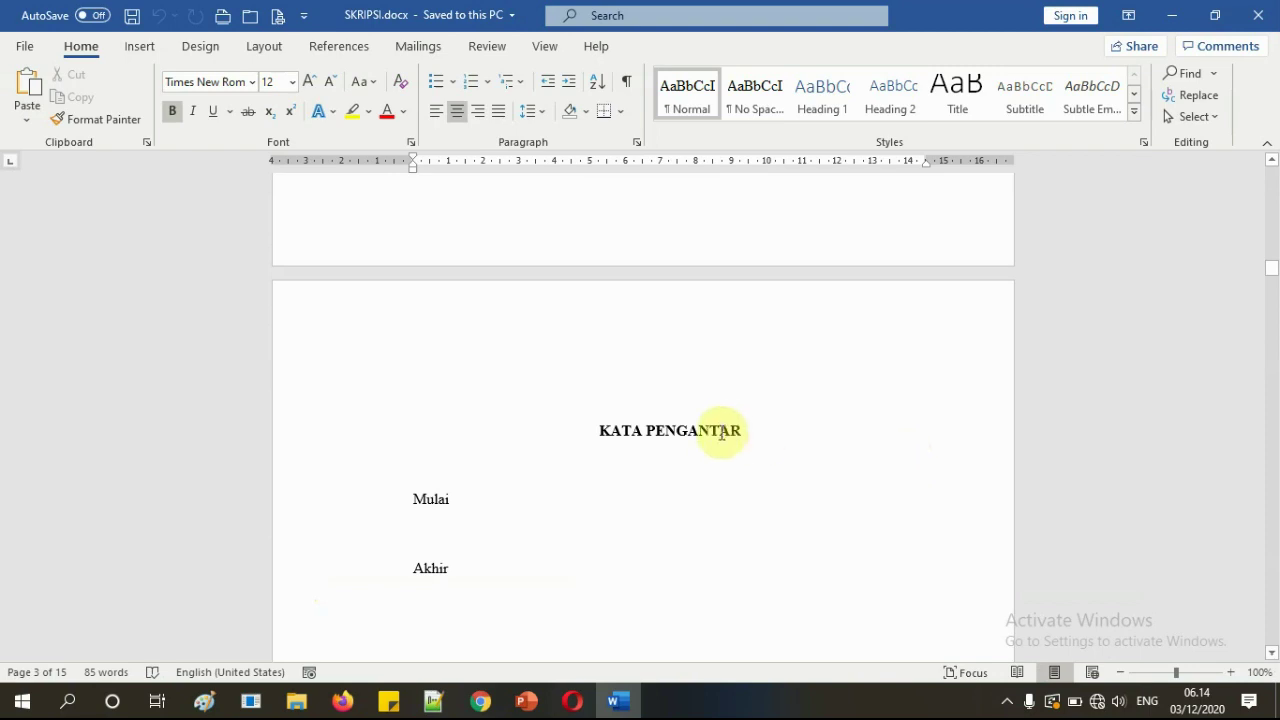
pyautogui.click(645, 431)
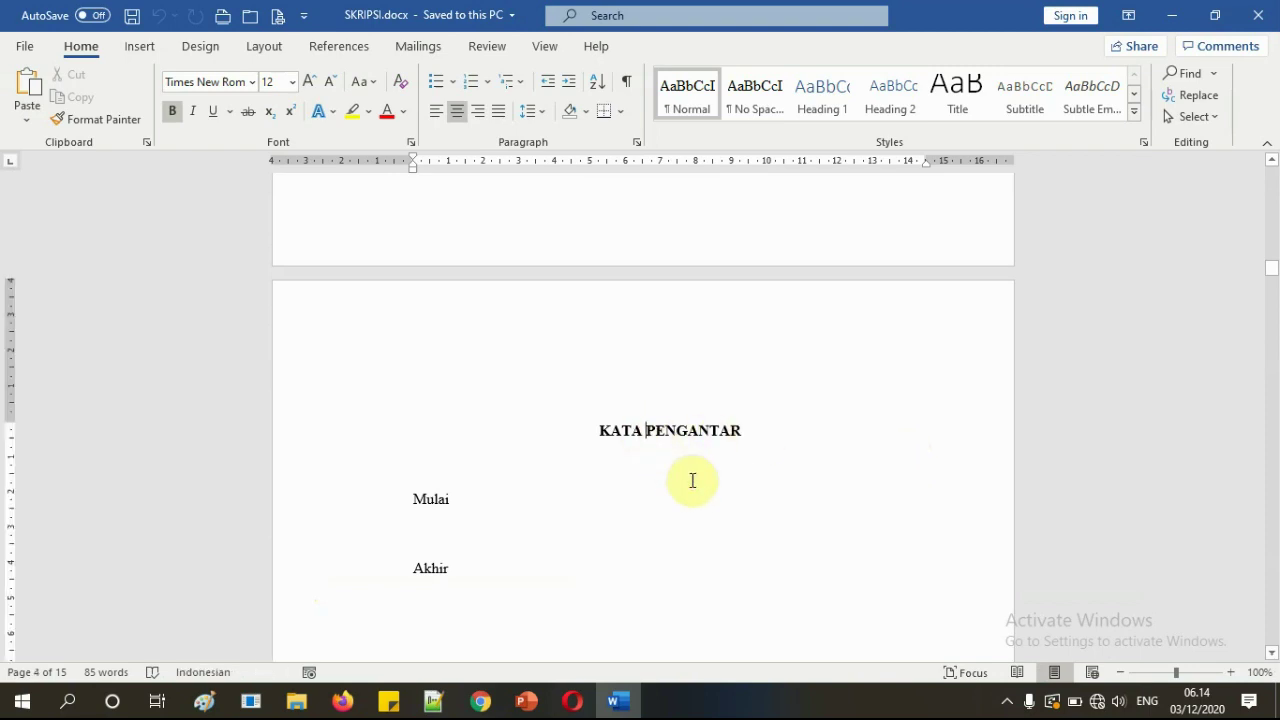
pyautogui.moveTo(588, 434); pyautogui.dragTo(729, 482)
pyautogui.click(729, 482)
pyautogui.moveTo(594, 431); pyautogui.dragTo(752, 431)
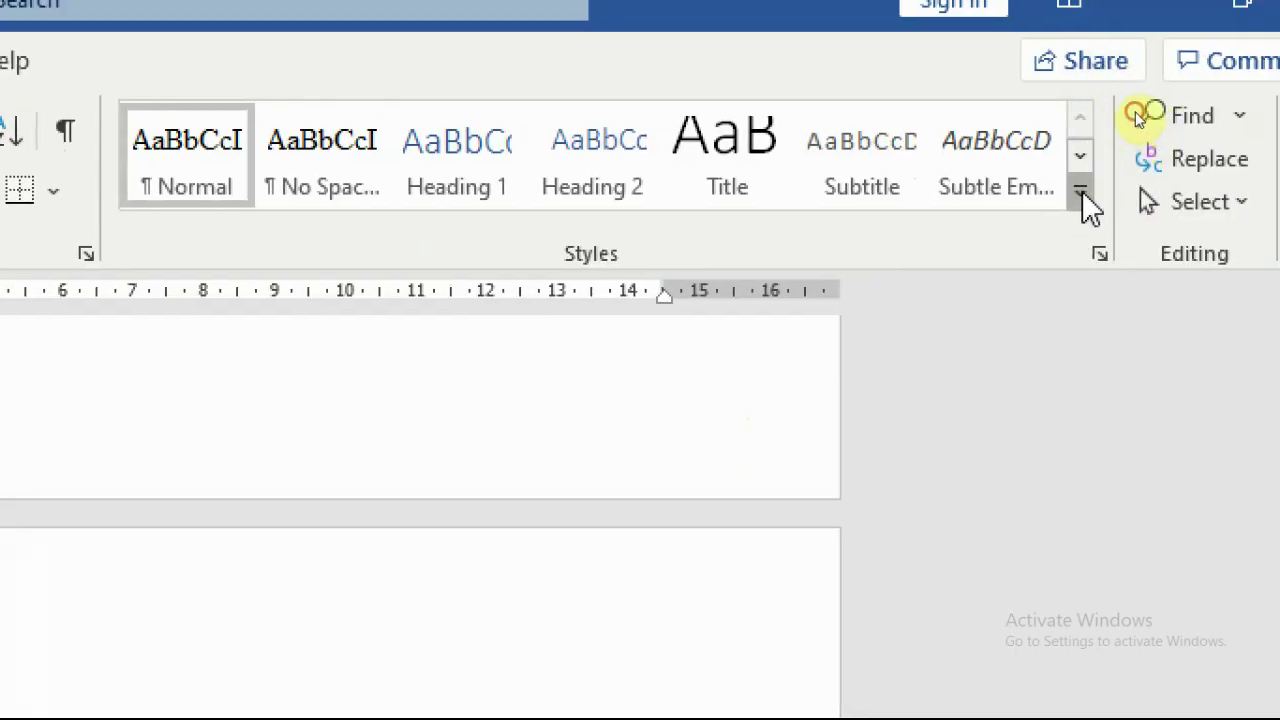
pyautogui.click(1081, 194)
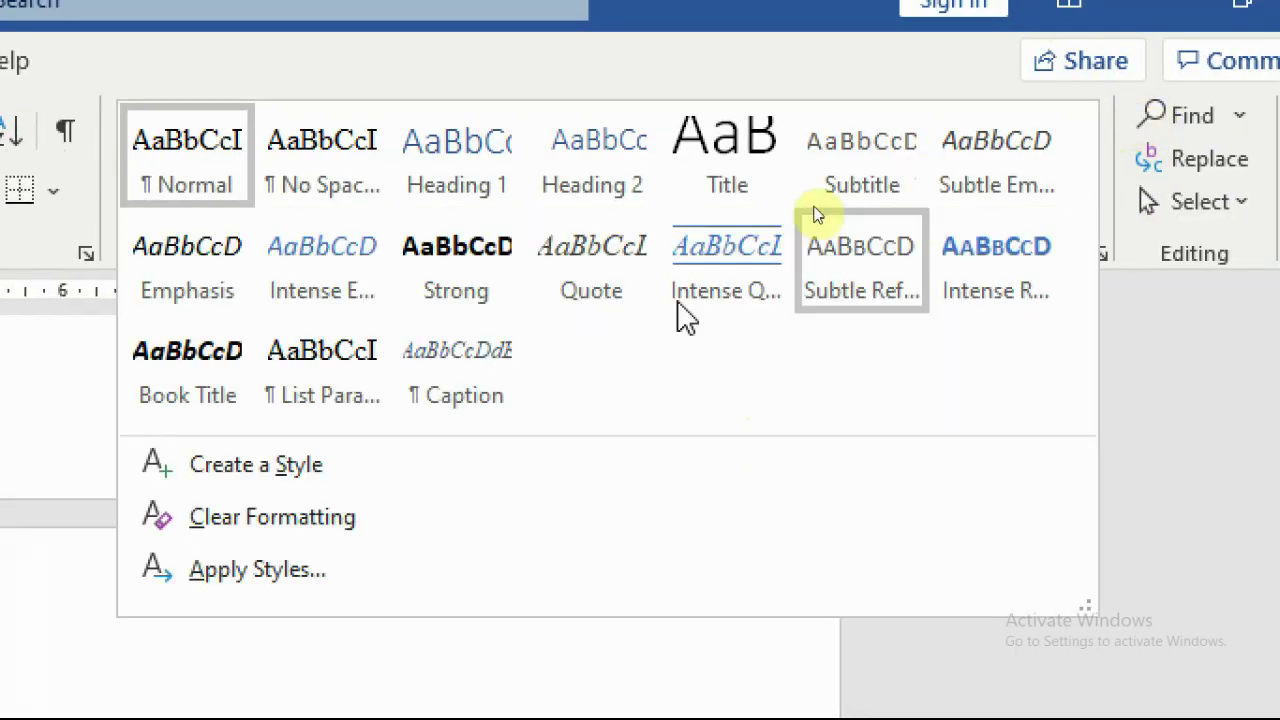
pyautogui.click(250, 470)
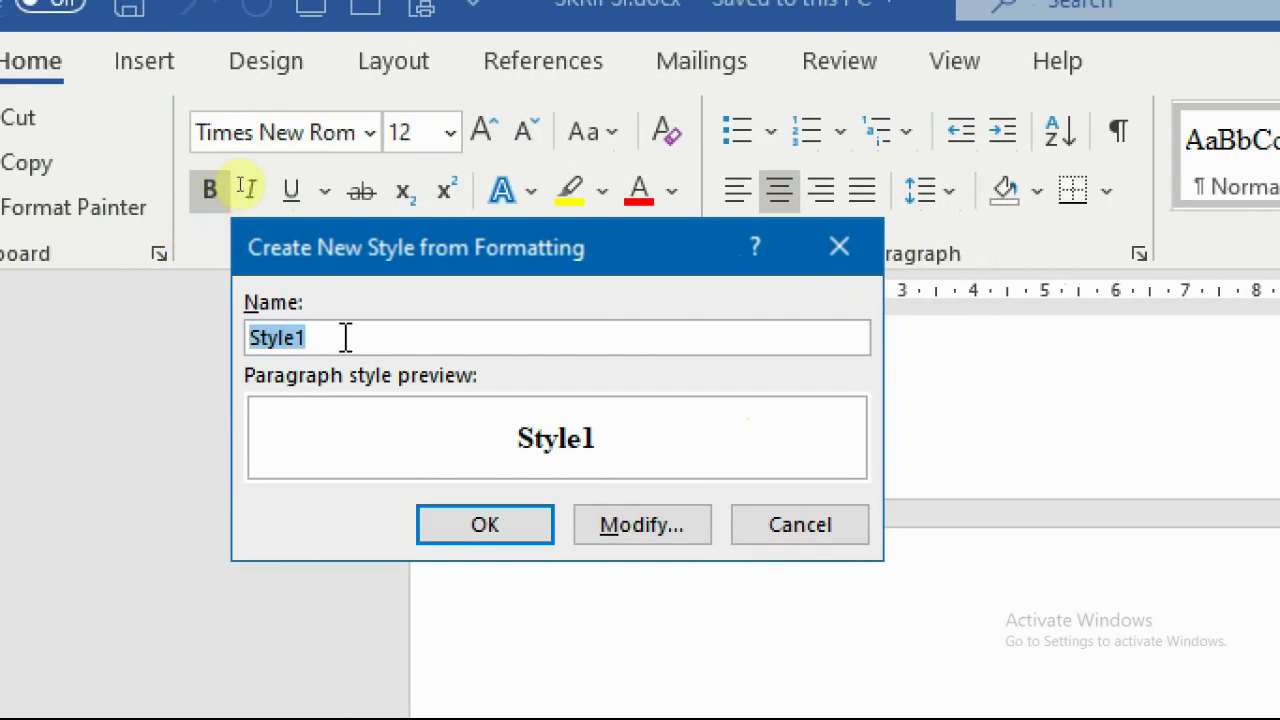
# - Try to name the new style H1
pyautogui.write('H1')
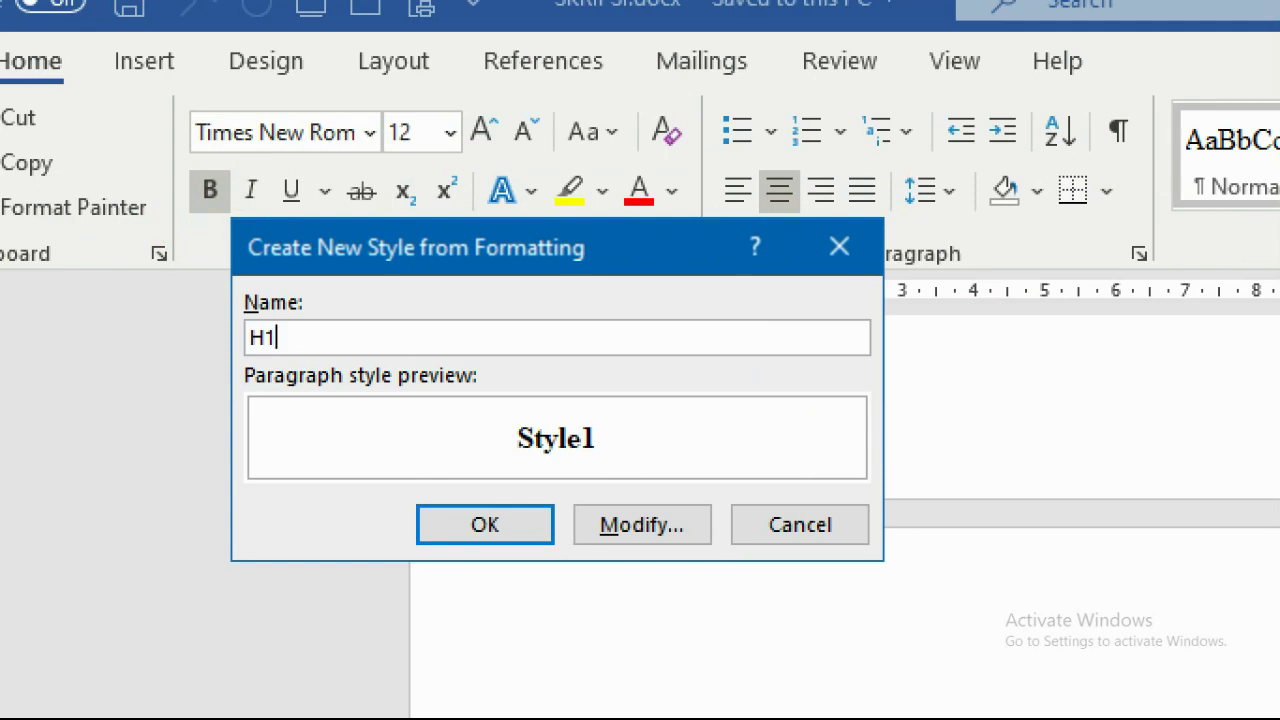
pyautogui.click(654, 536)
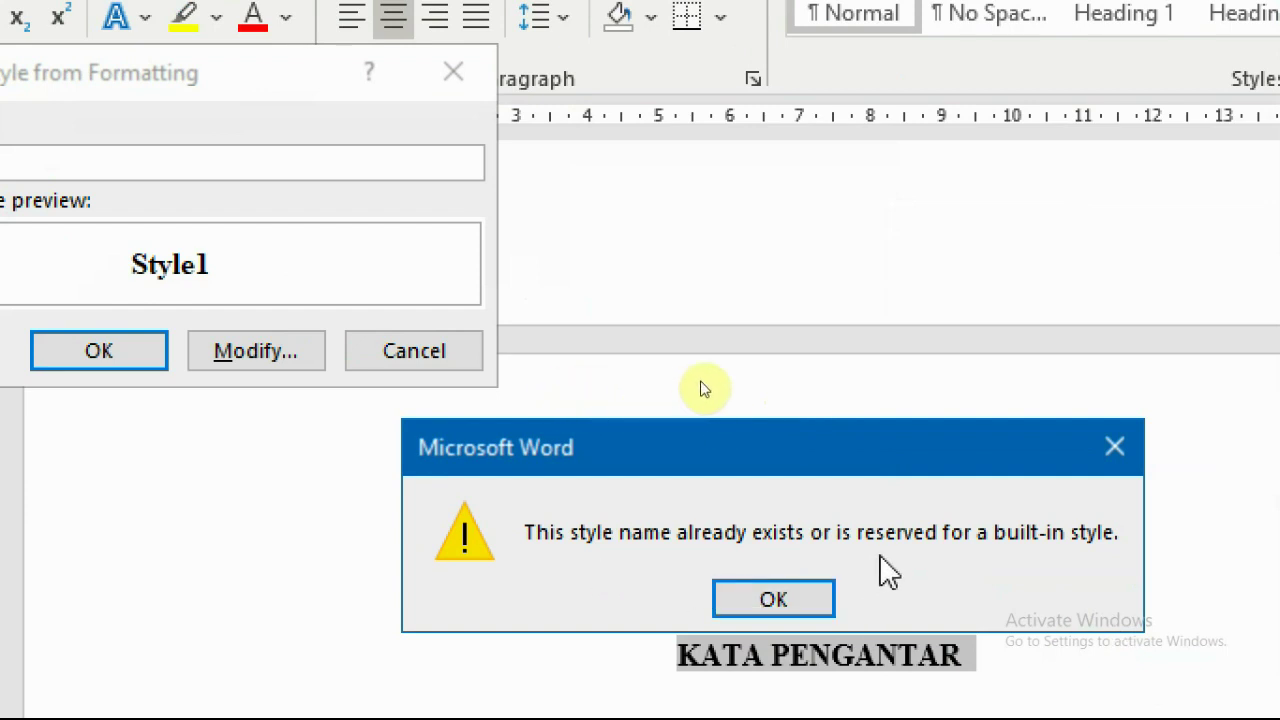
pyautogui.click(800, 605)
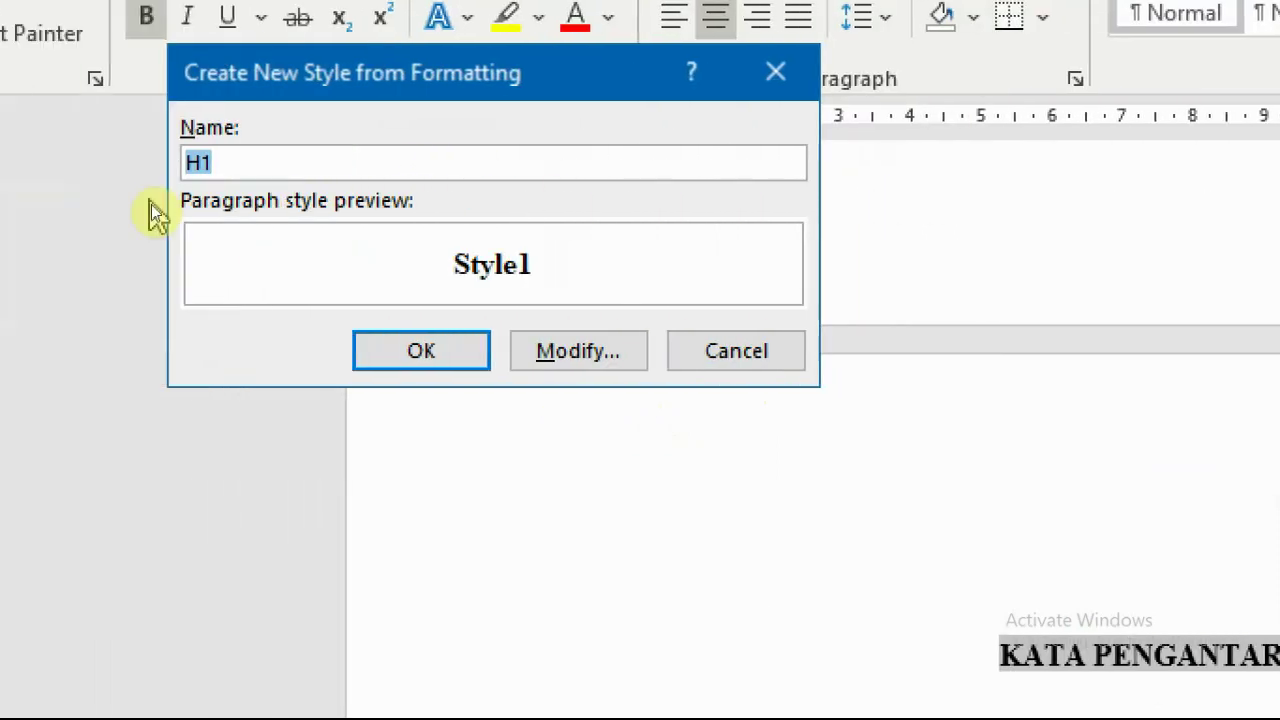
# - Name the new style H-1 and open its detailed formatting settings
pyautogui.click(275, 162)
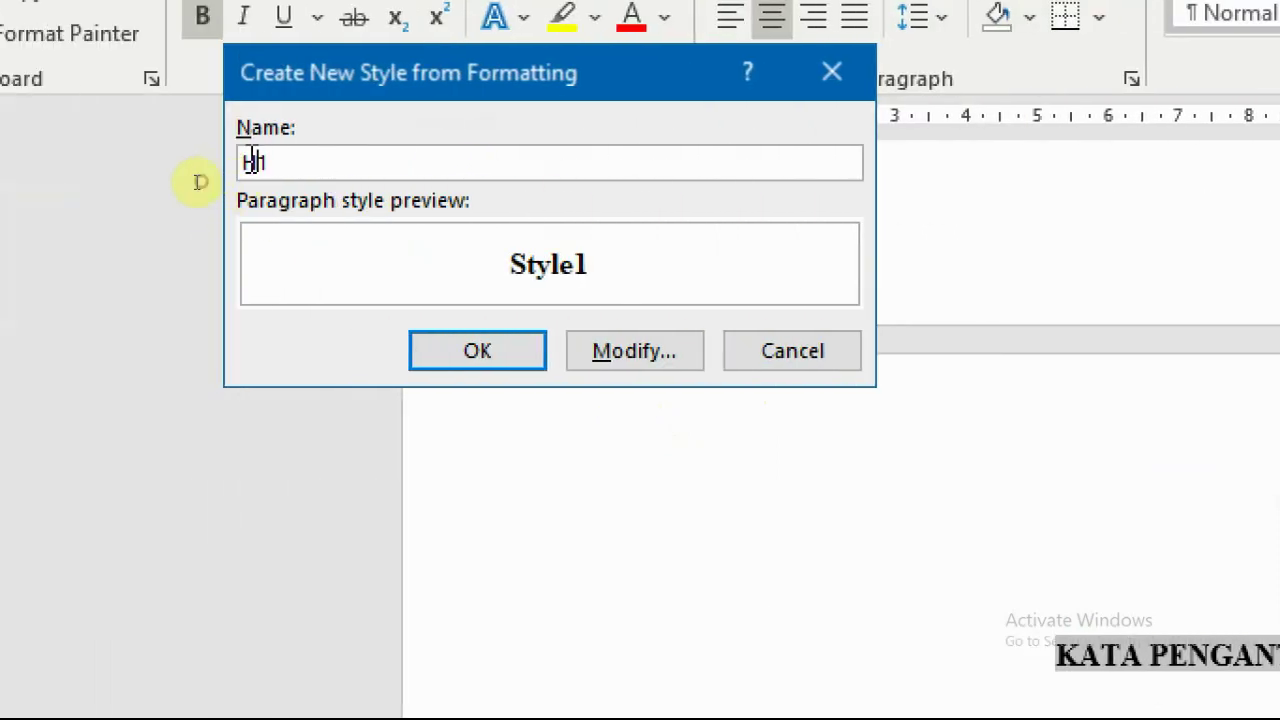
pyautogui.moveTo(304, 160); pyautogui.dragTo(229, 157)
pyautogui.click(283, 162)
pyautogui.click(257, 162)
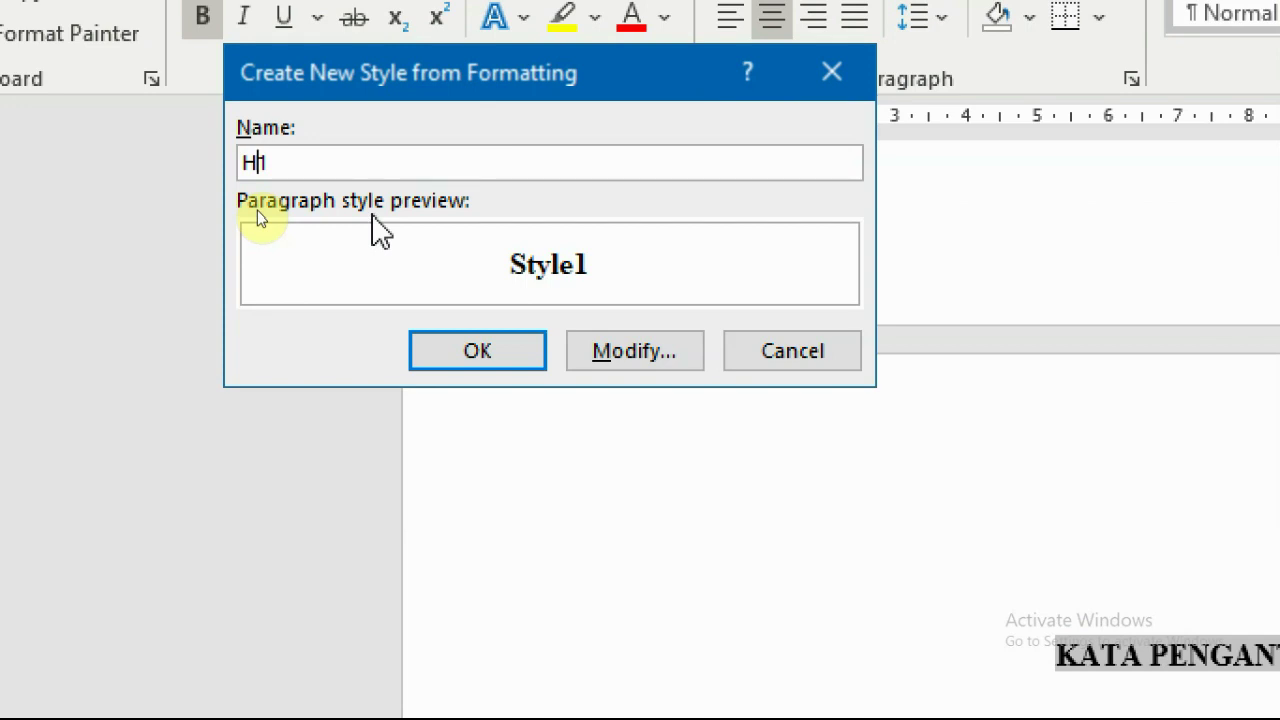
pyautogui.write('_')
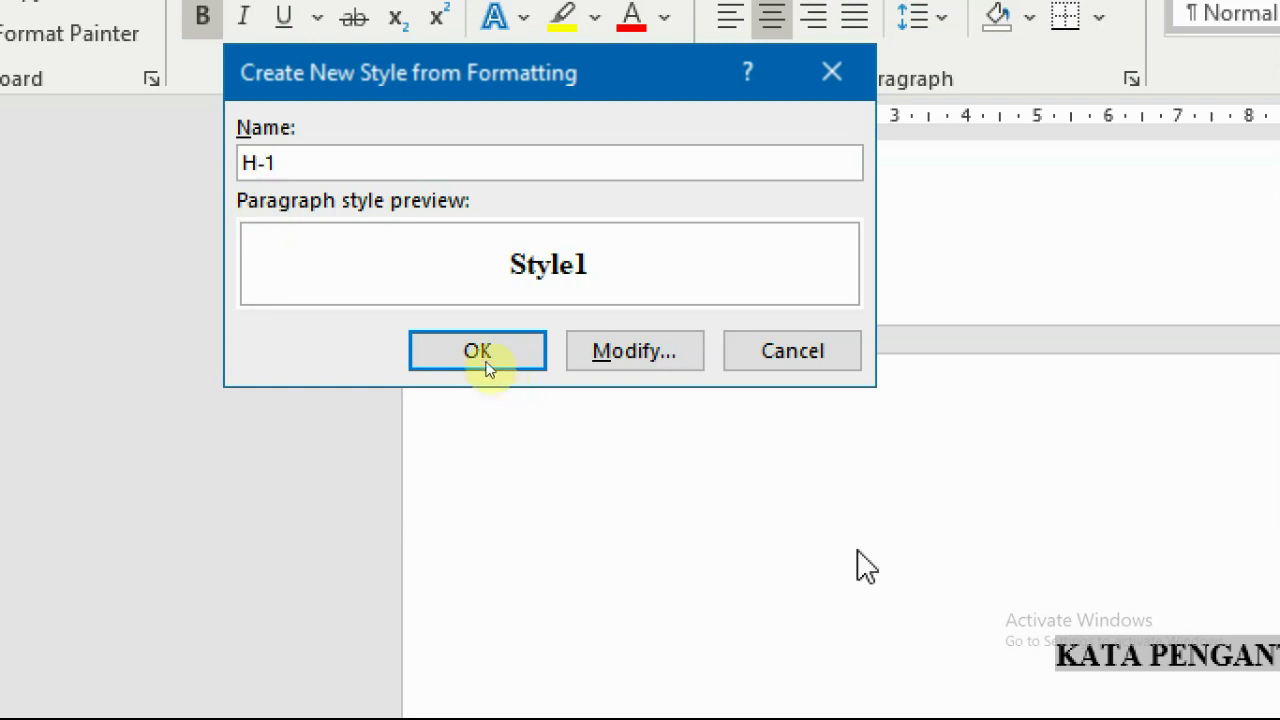
pyautogui.click(624, 355)
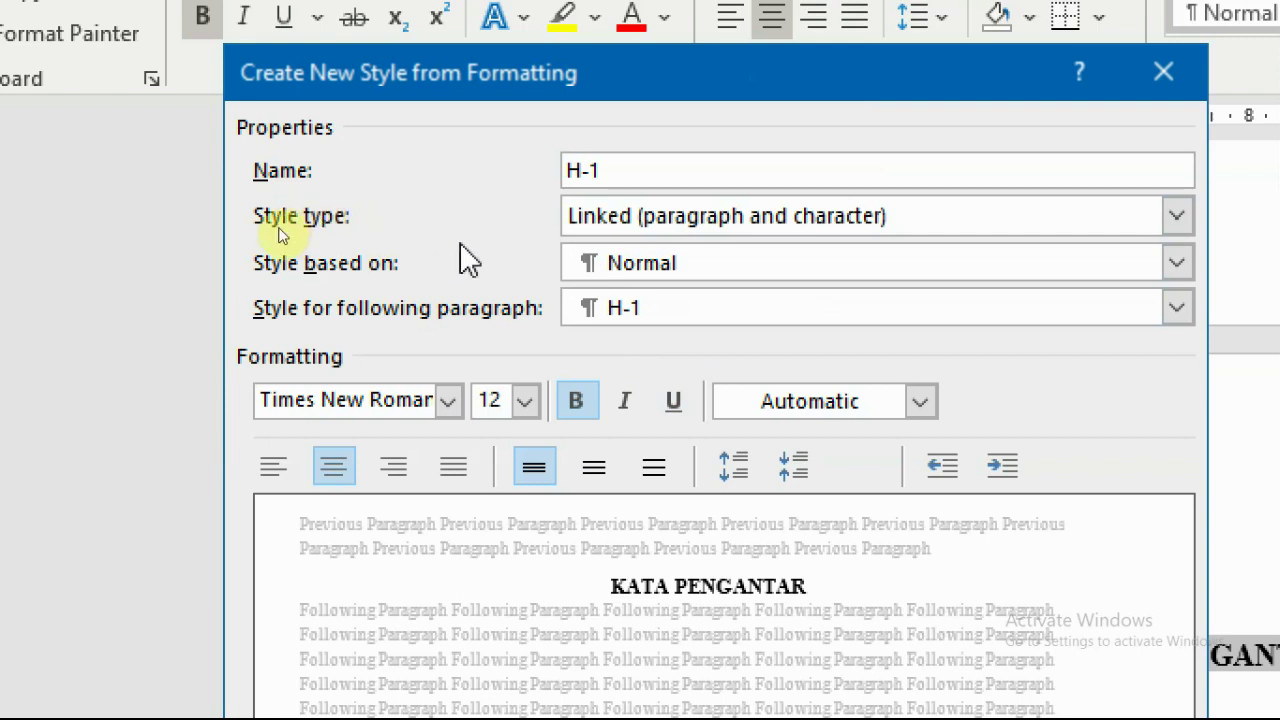
# - Keep the linked style type, base the style on Heading 1 and use H-1 for the following paragraph
pyautogui.click(790, 220)
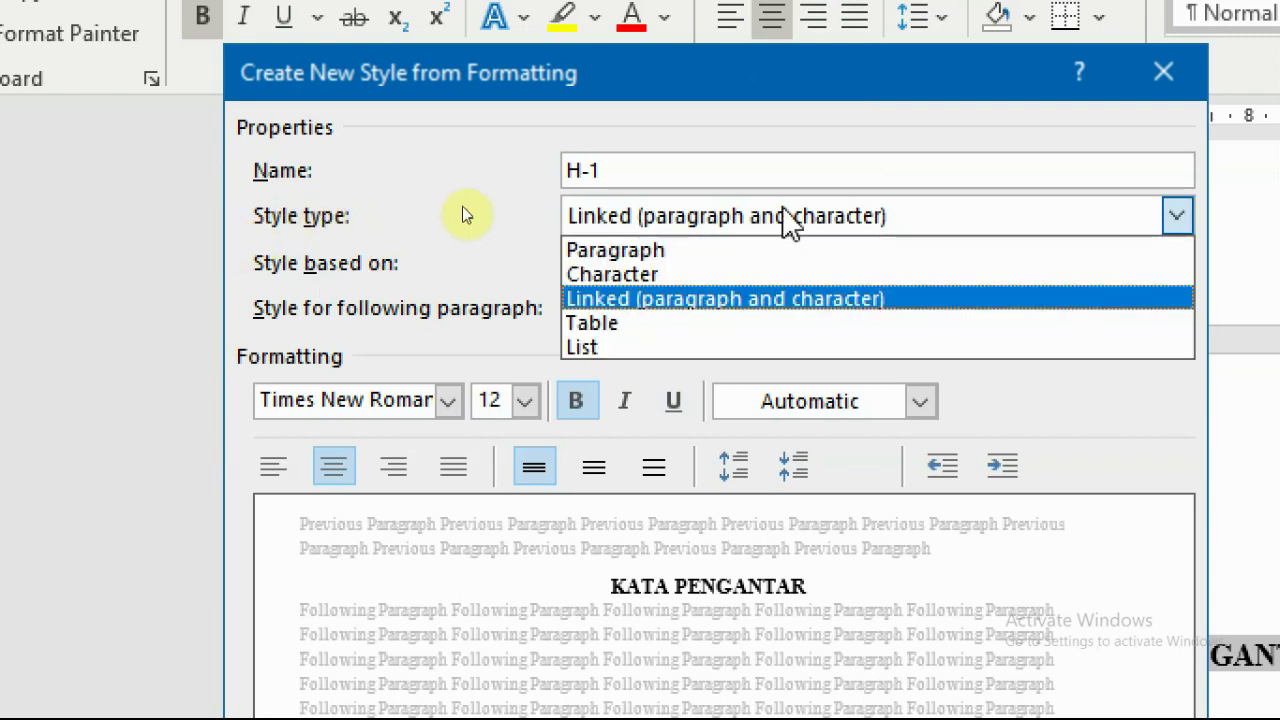
pyautogui.click(462, 210)
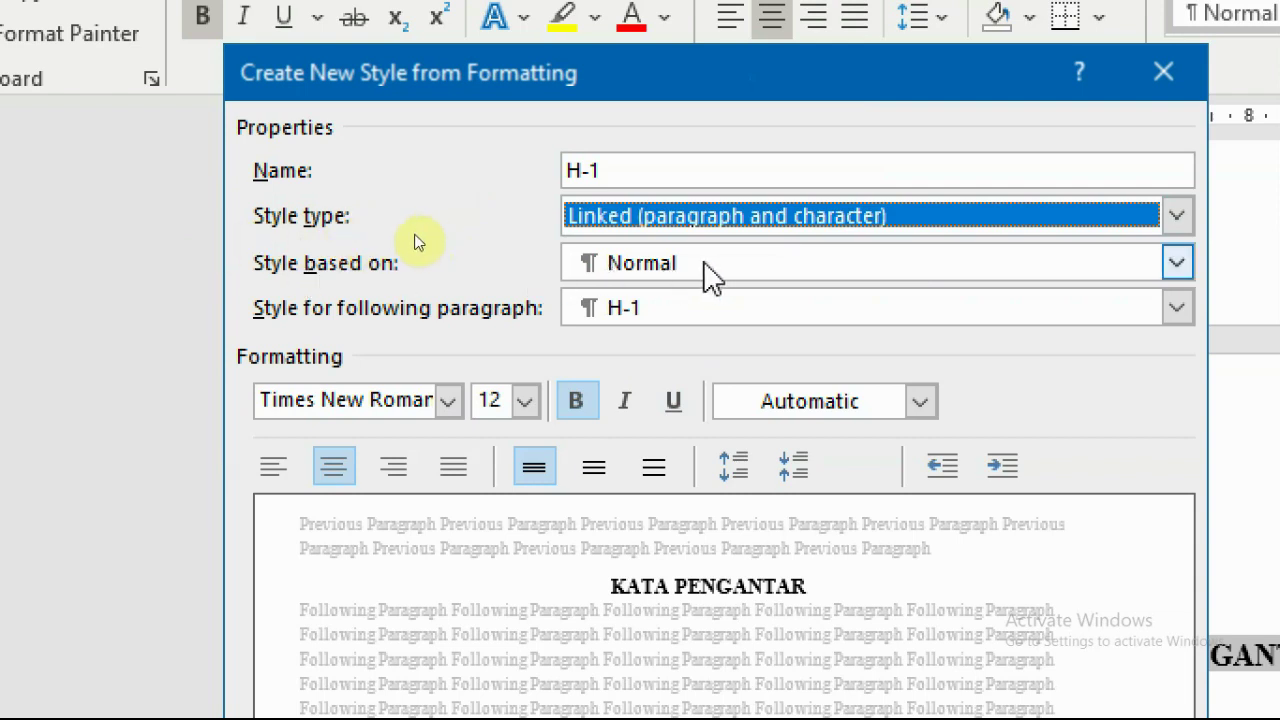
pyautogui.click(658, 266)
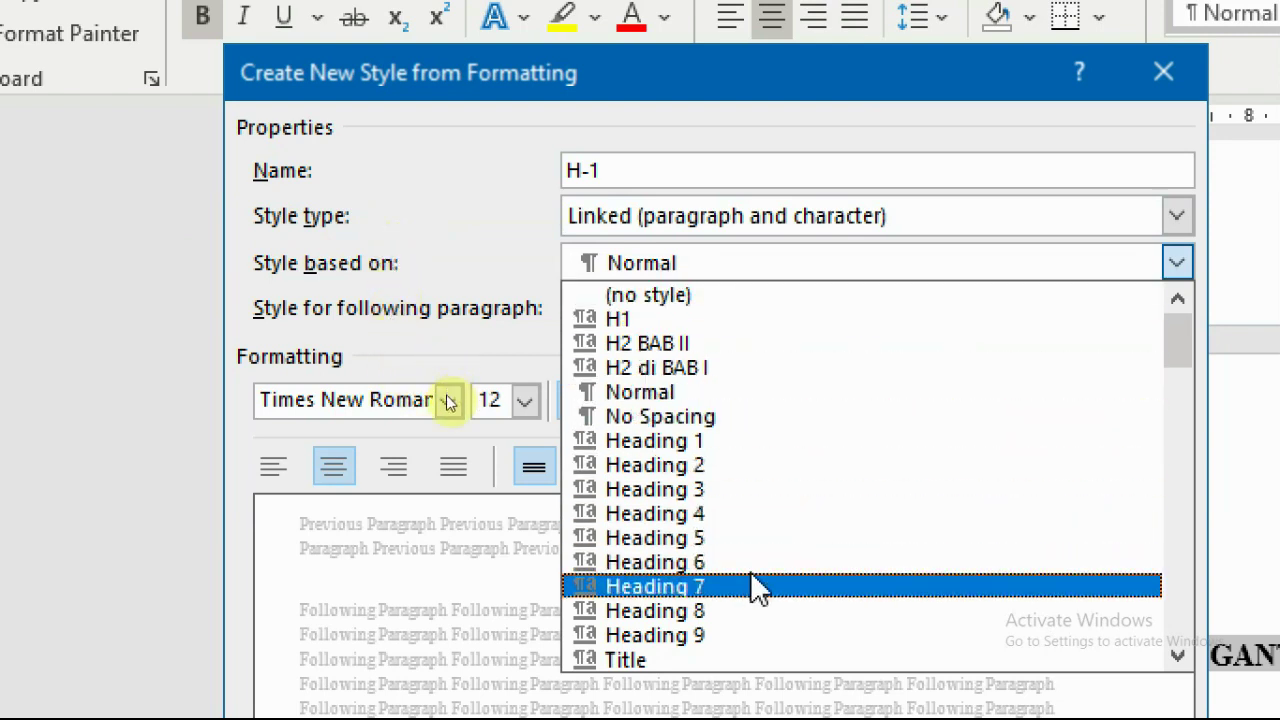
pyautogui.scroll(-2, 766, 531)
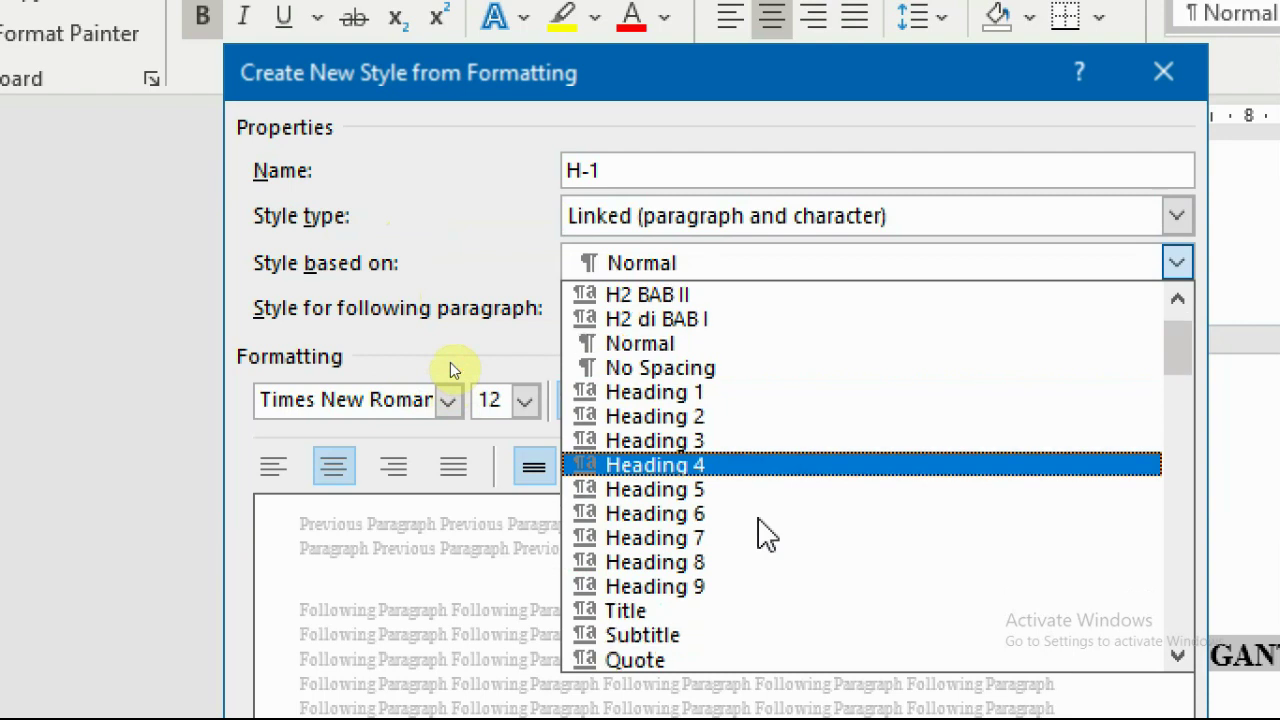
pyautogui.click(683, 393)
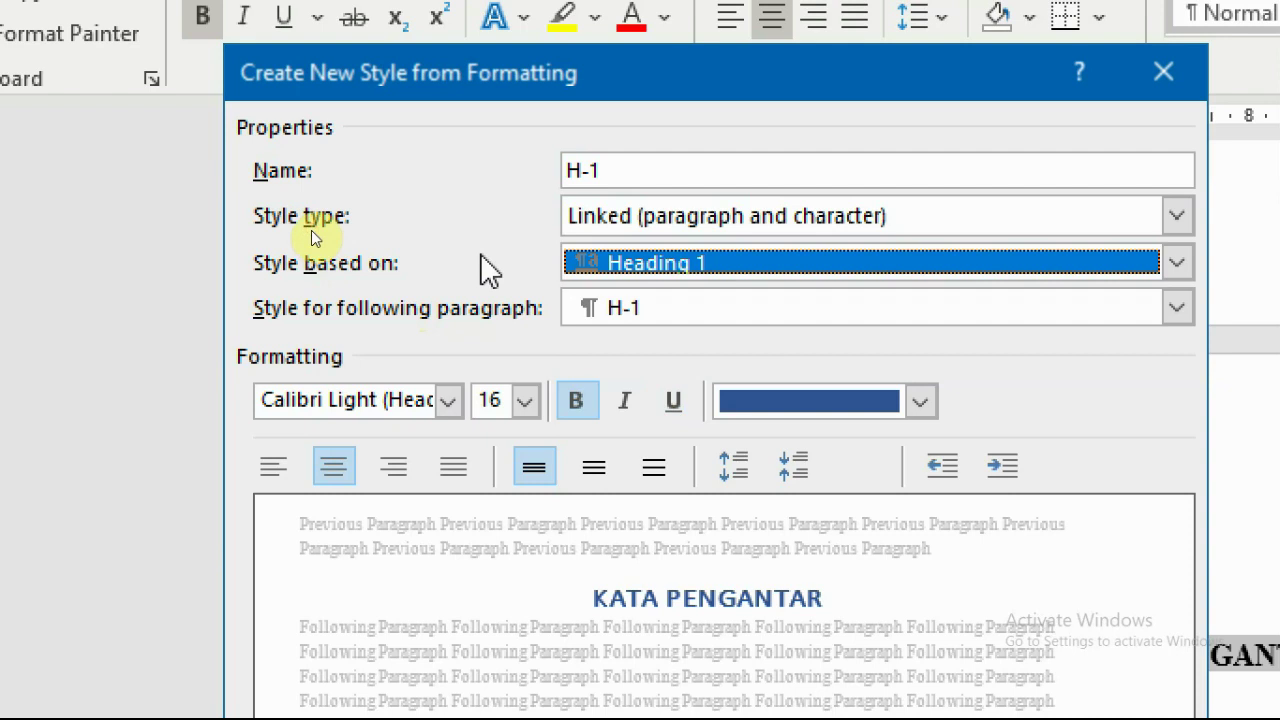
pyautogui.click(692, 312)
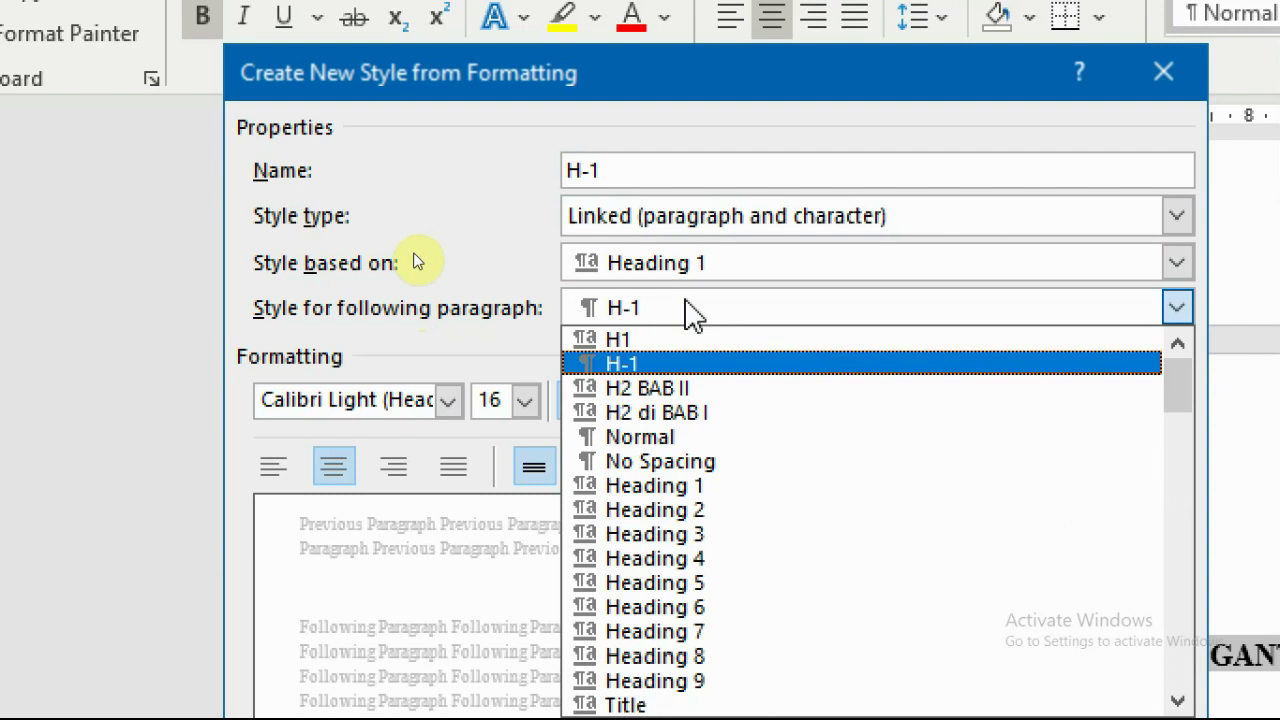
pyautogui.click(686, 364)
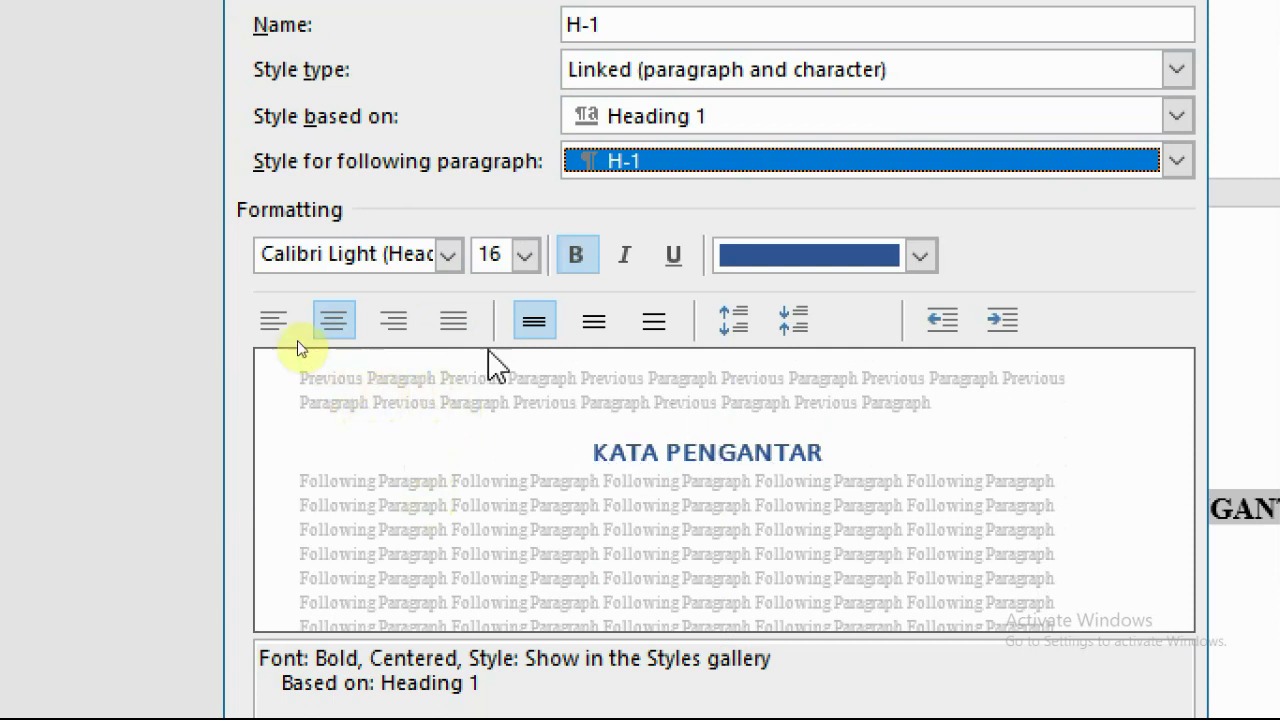
# - Format the style's text as bold Times New Roman, size 12, with the Automatic font color
pyautogui.click(448, 255)
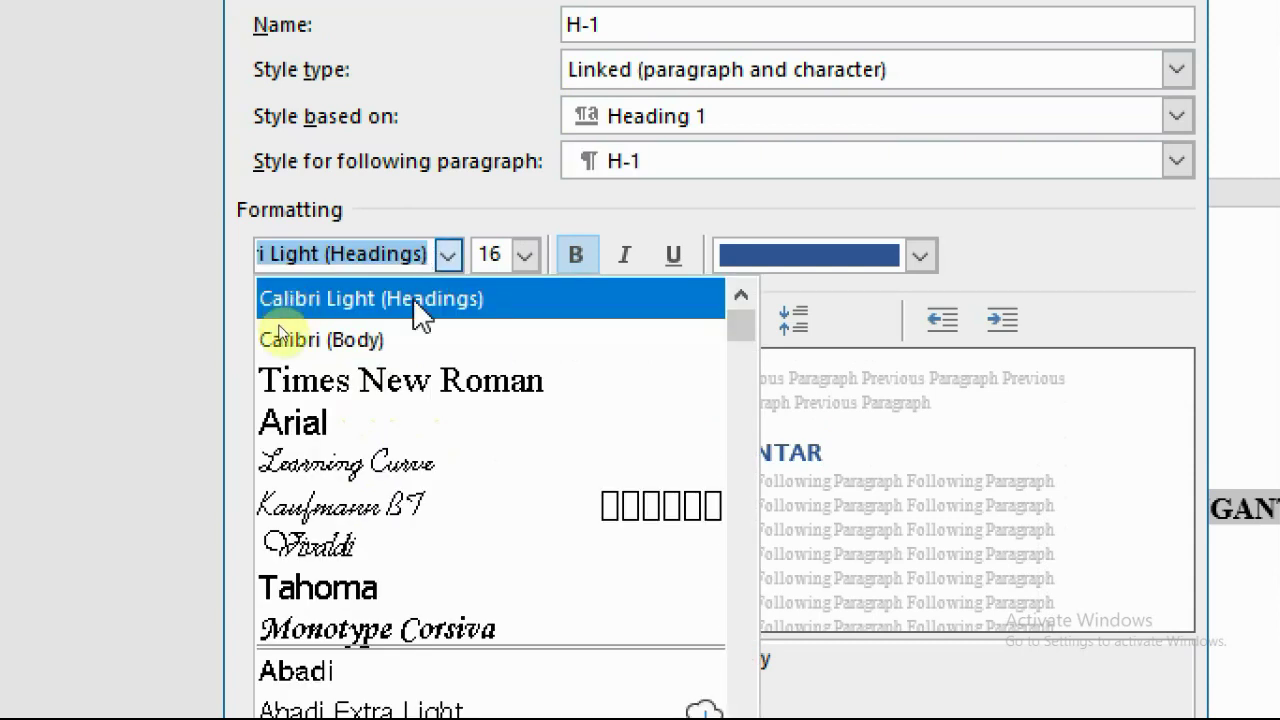
pyautogui.click(412, 385)
pyautogui.click(524, 255)
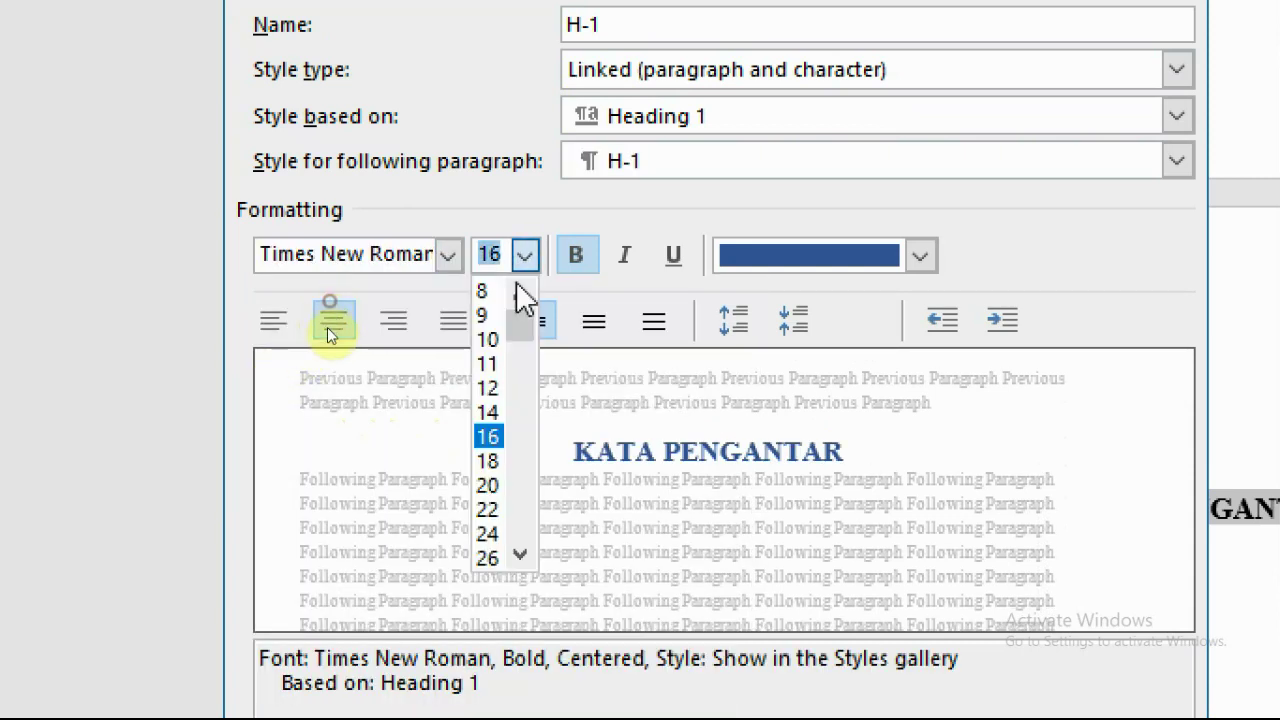
pyautogui.click(490, 386)
pyautogui.click(580, 262)
pyautogui.click(582, 262)
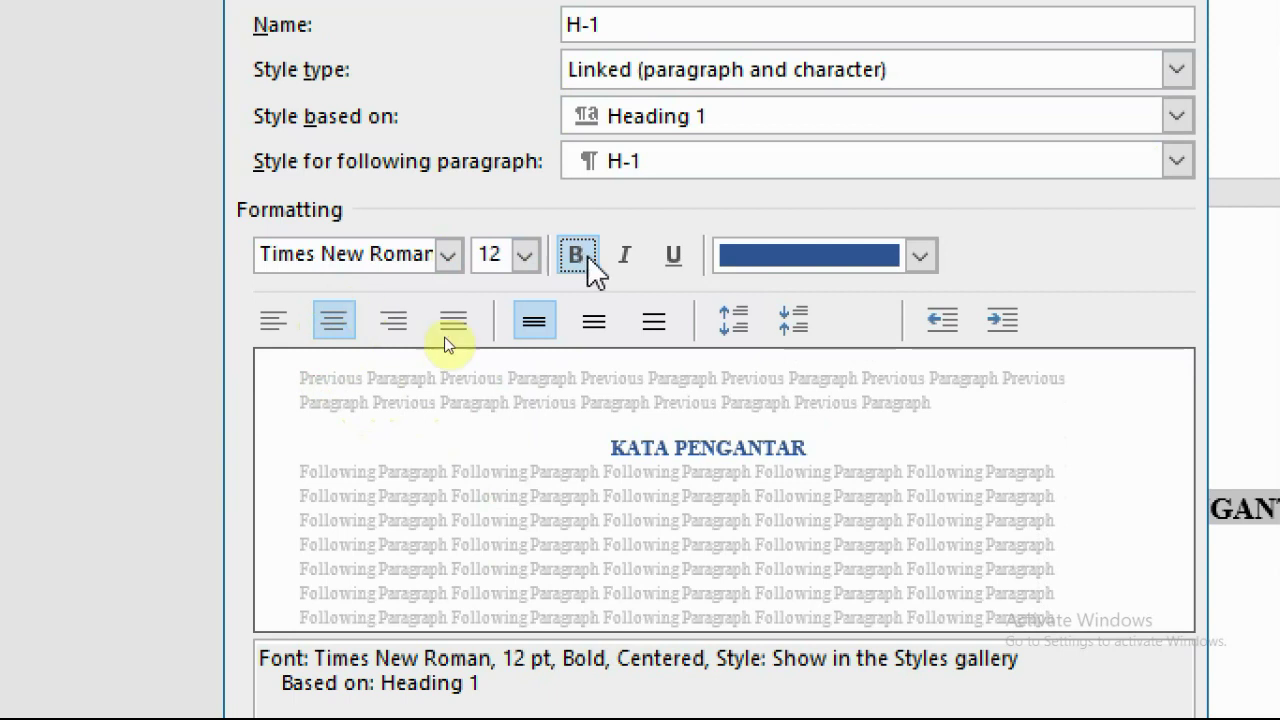
pyautogui.click(898, 262)
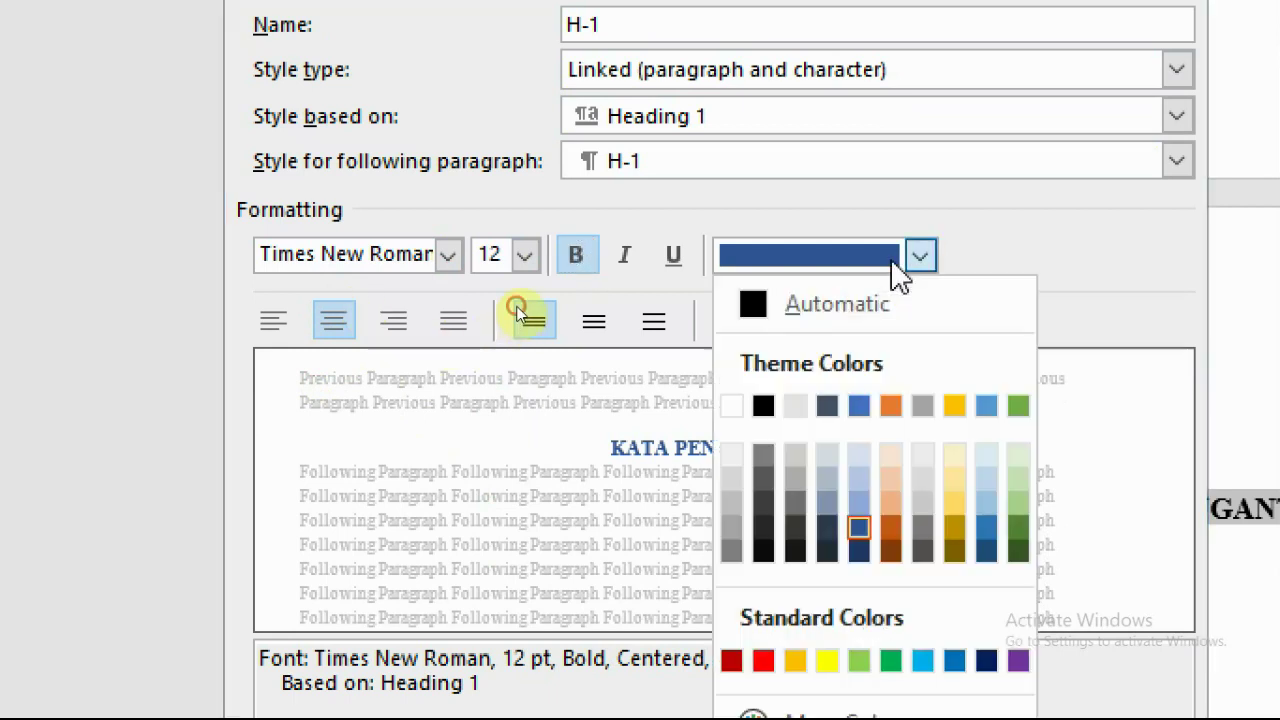
pyautogui.click(786, 318)
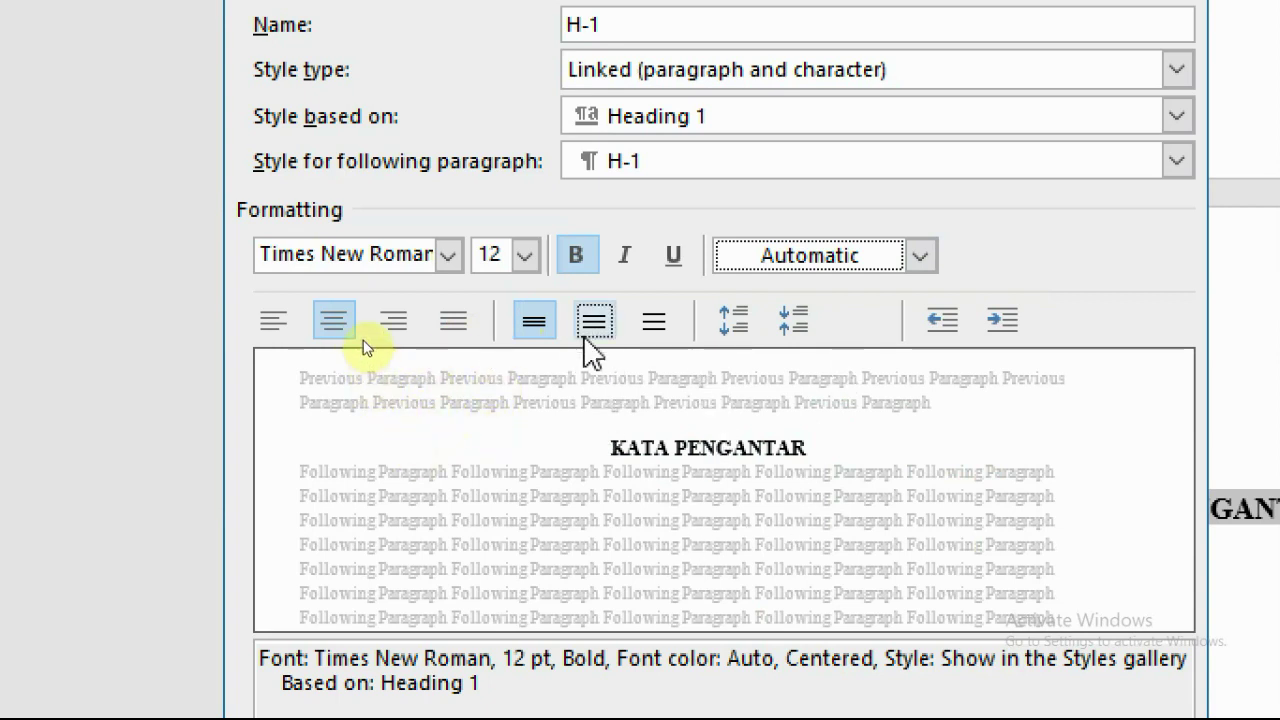
# - Set the style to centered alignment with single line spacing and create it
pyautogui.click(275, 335)
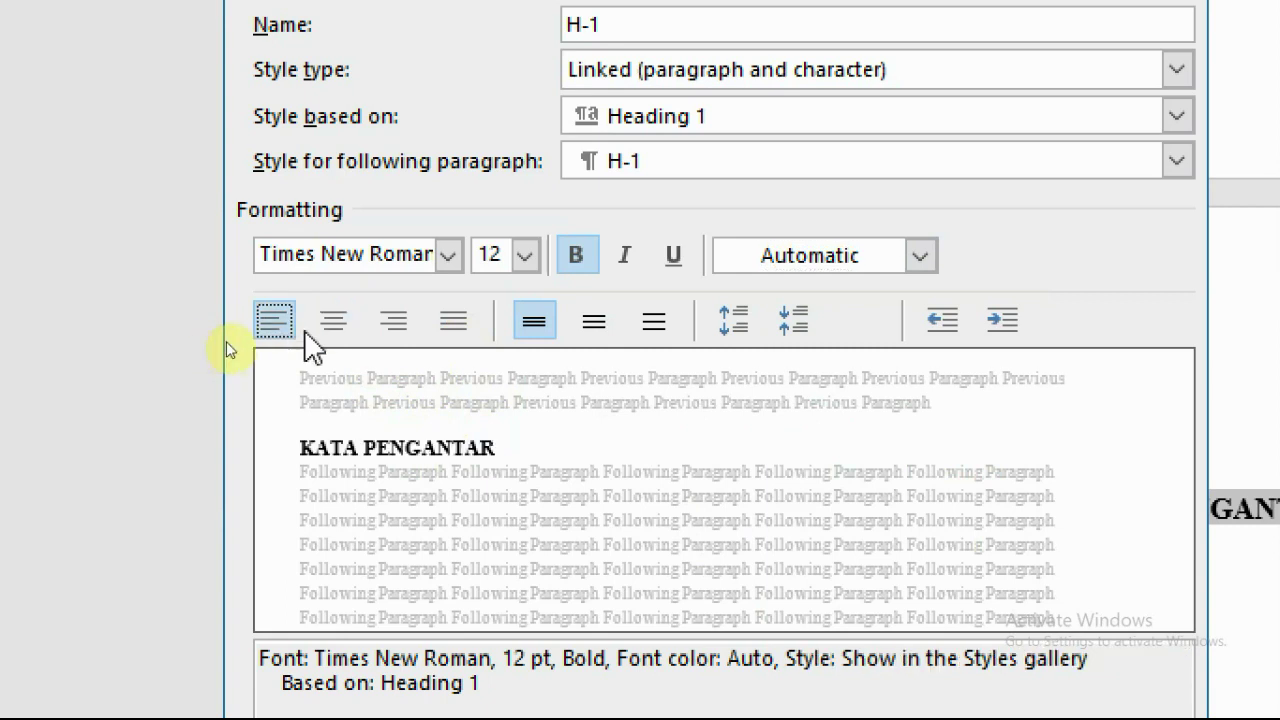
pyautogui.click(335, 325)
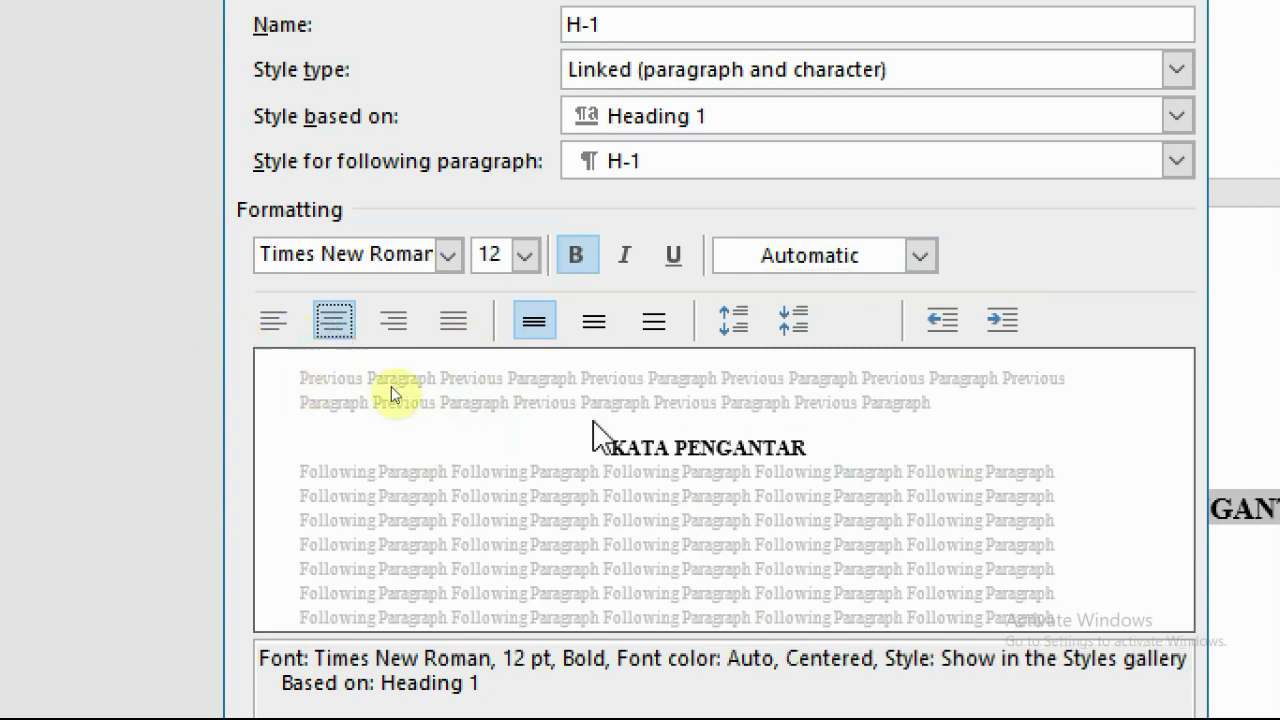
pyautogui.click(594, 321)
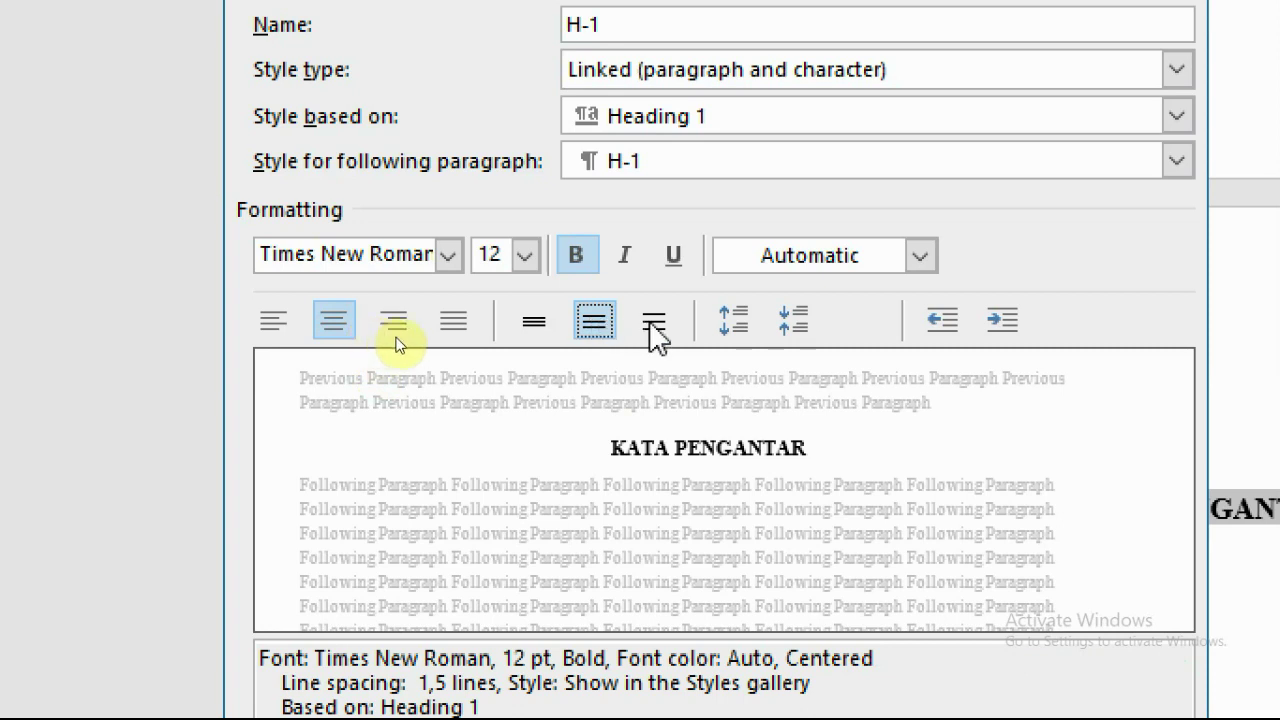
pyautogui.click(654, 322)
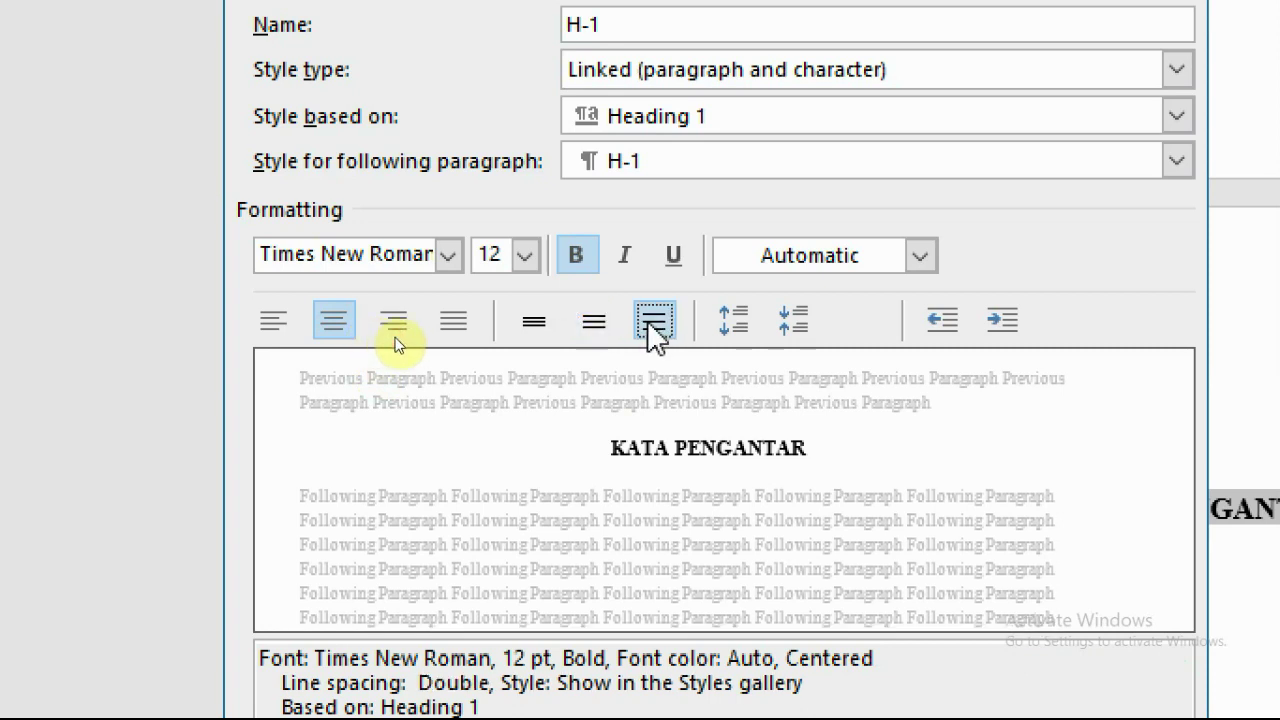
pyautogui.click(529, 323)
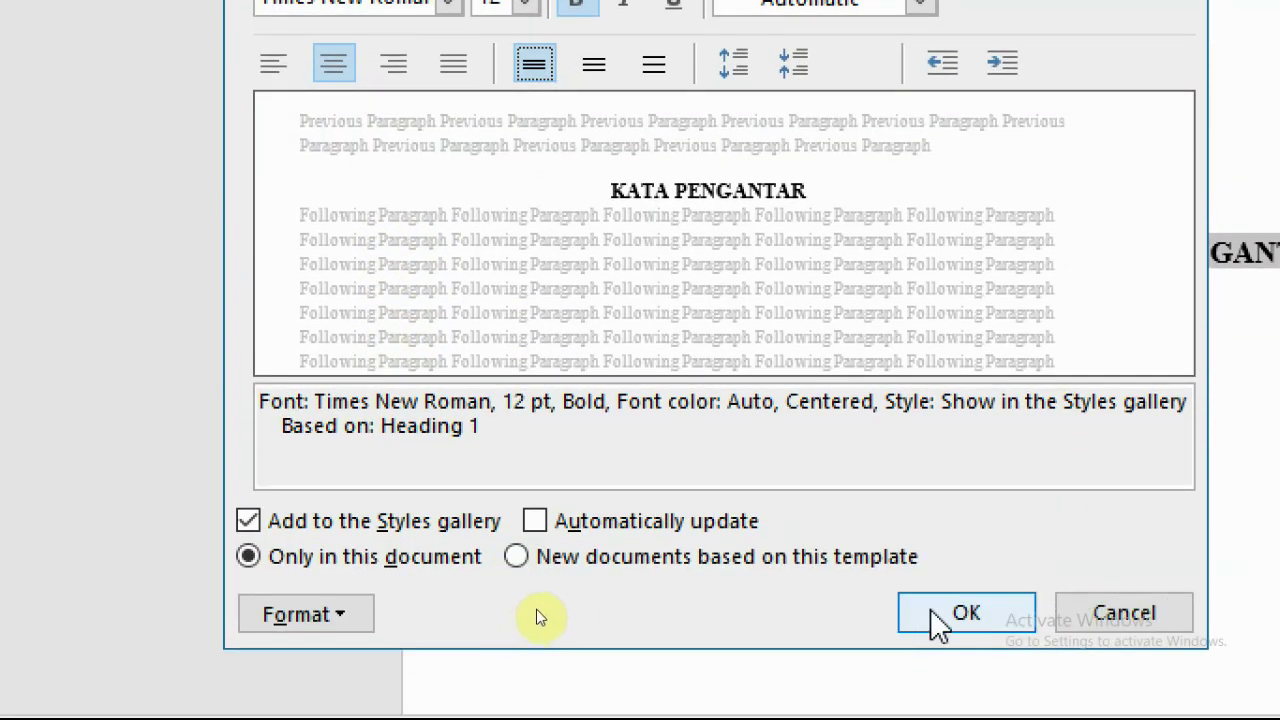
pyautogui.click(932, 612)
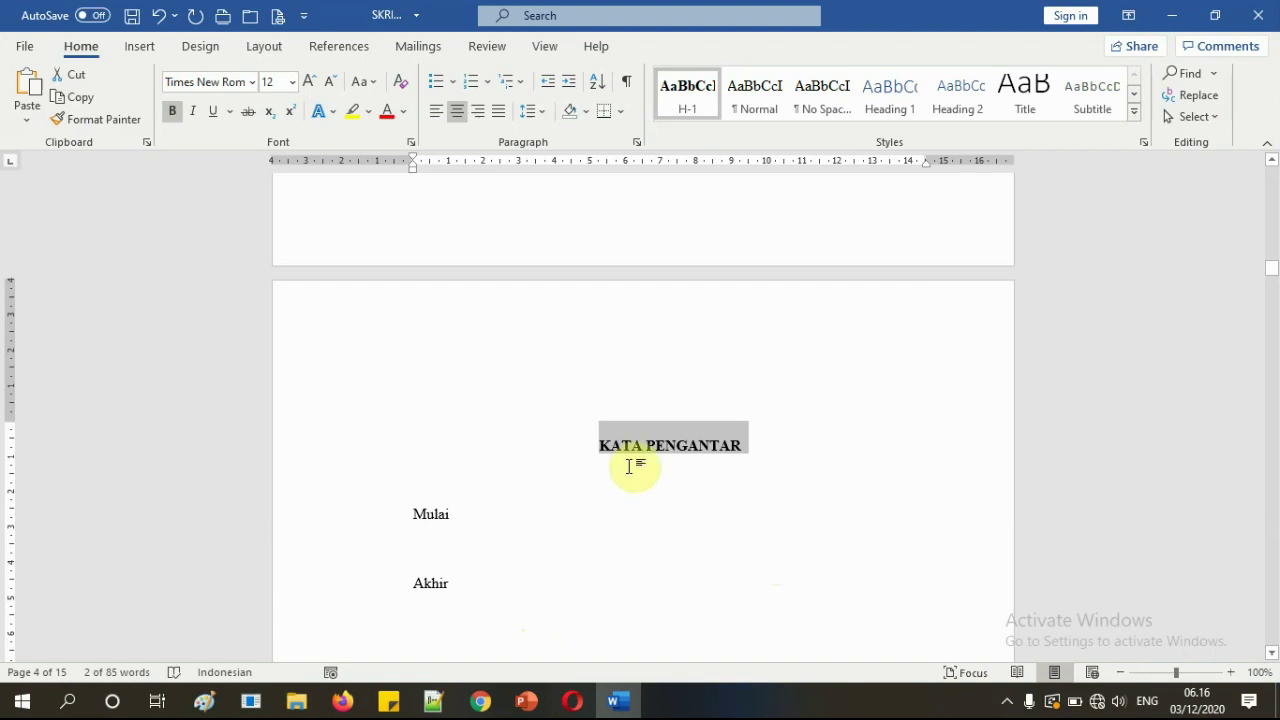
# - Apply the H-1 style to the KATA PENGANTAR heading
pyautogui.click(774, 278)
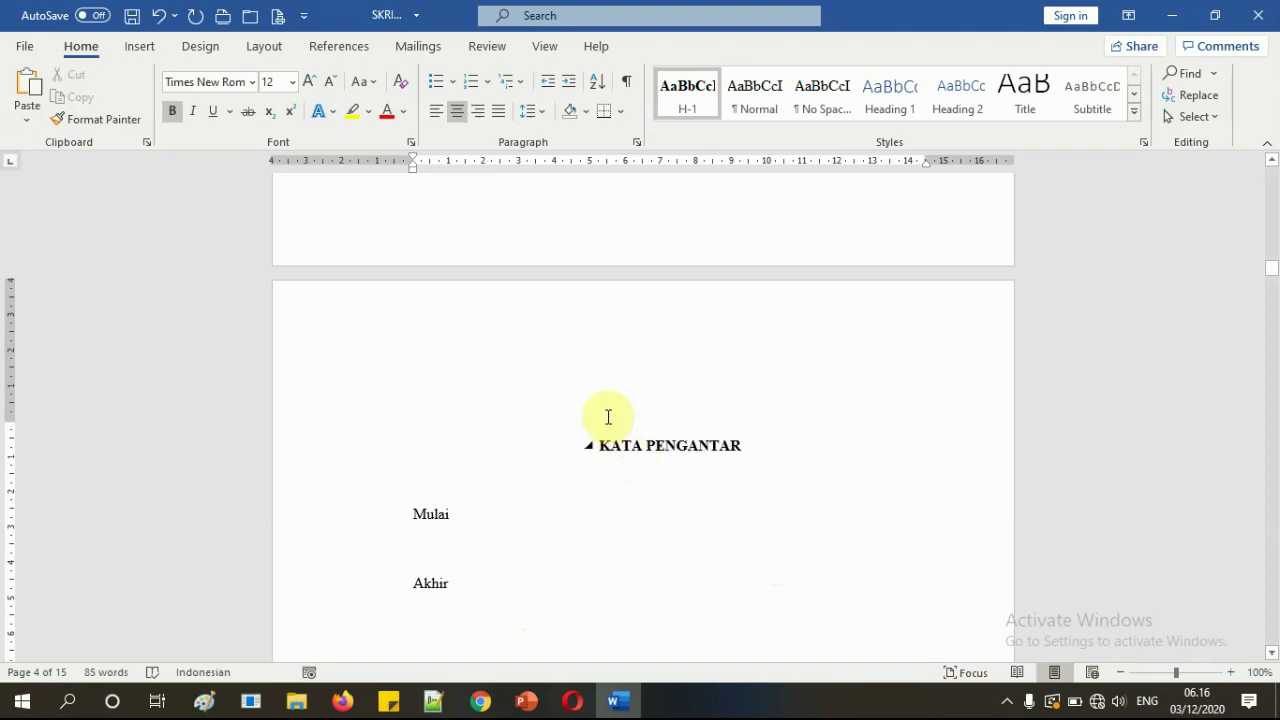
pyautogui.moveTo(613, 440)
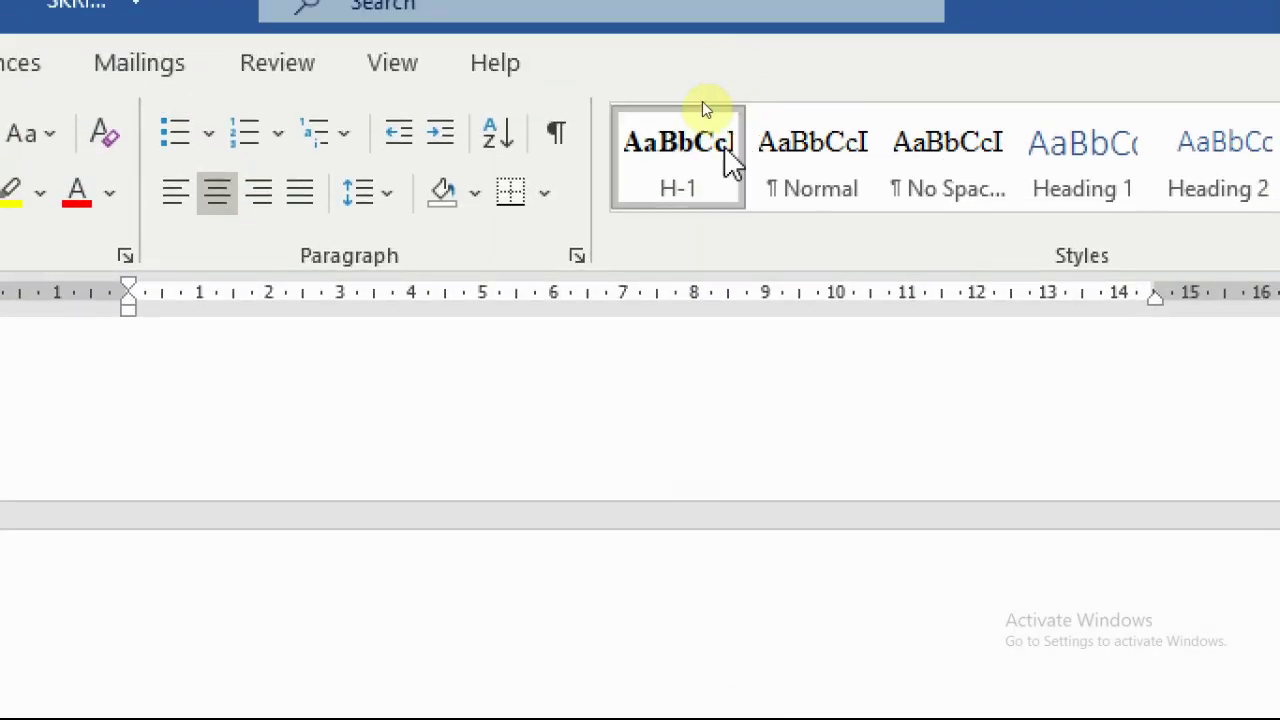
pyautogui.click(676, 200)
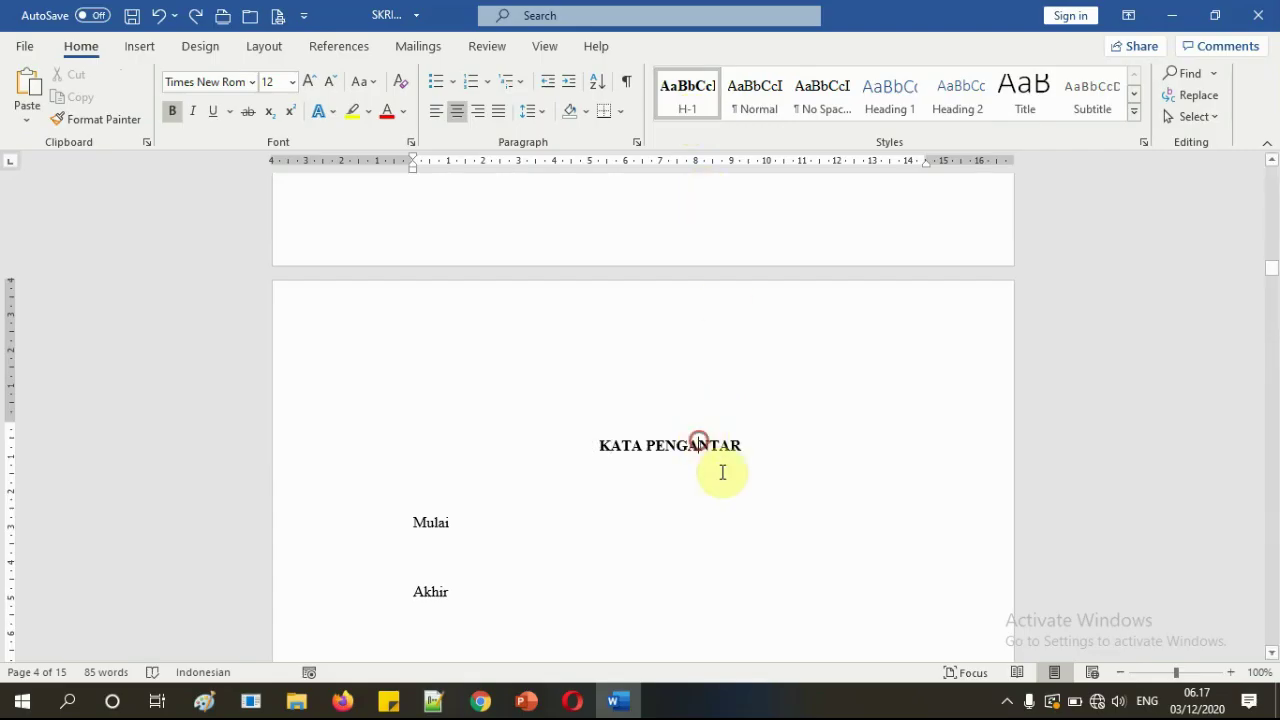
# - Apply the H-1 style to the ABSTRAK heading
pyautogui.scroll(-10, 720, 471)
pyautogui.scroll(-3, 732, 488)
pyautogui.scroll(10, 732, 488)
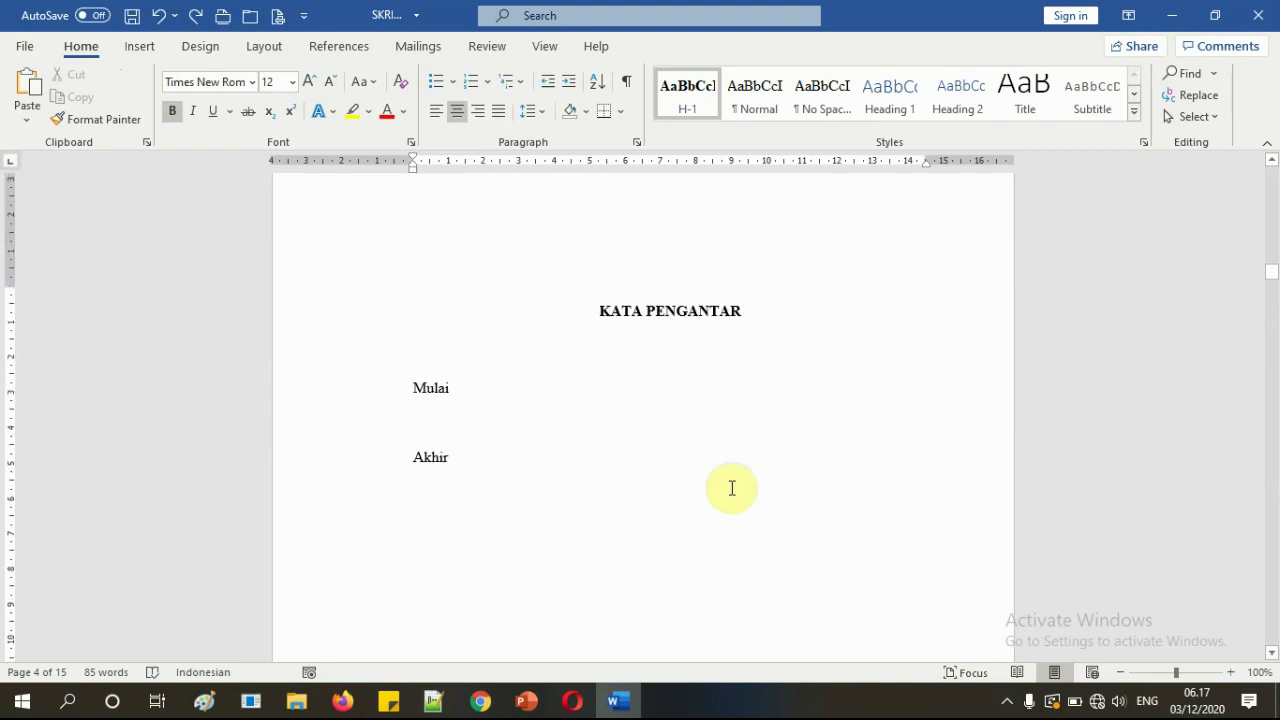
pyautogui.scroll(-3, 732, 488)
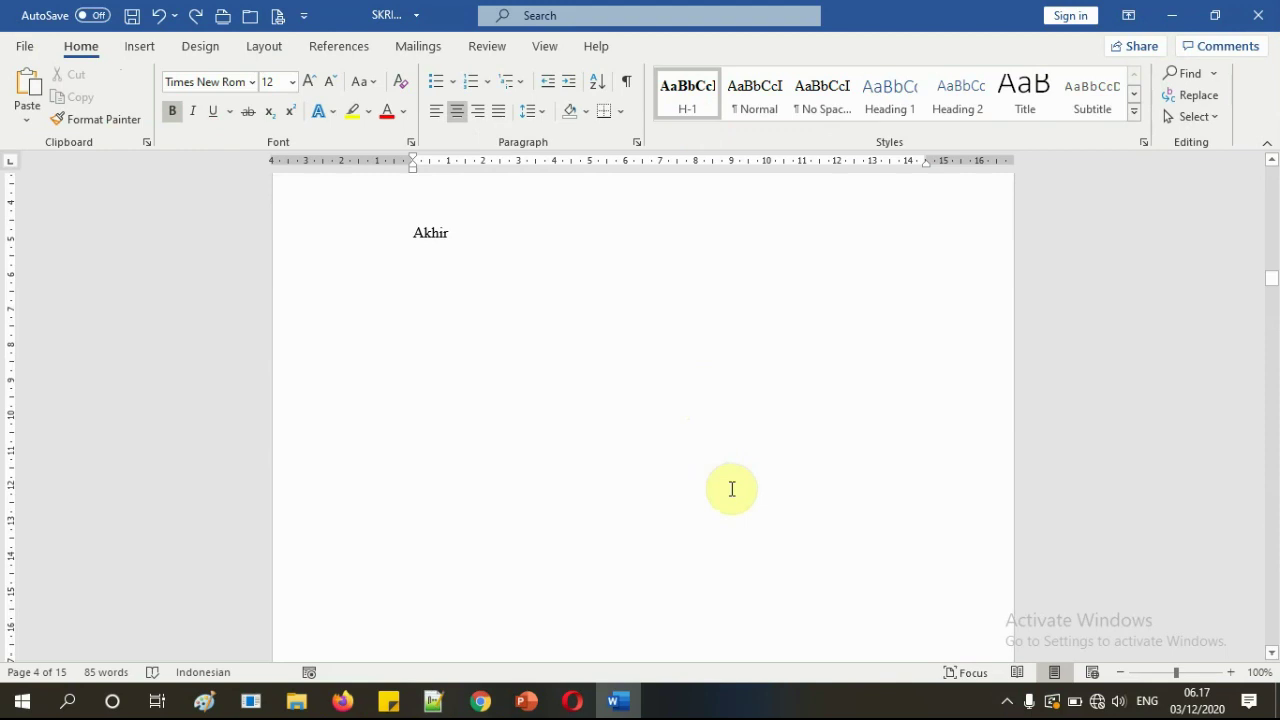
pyautogui.scroll(-8, 732, 488)
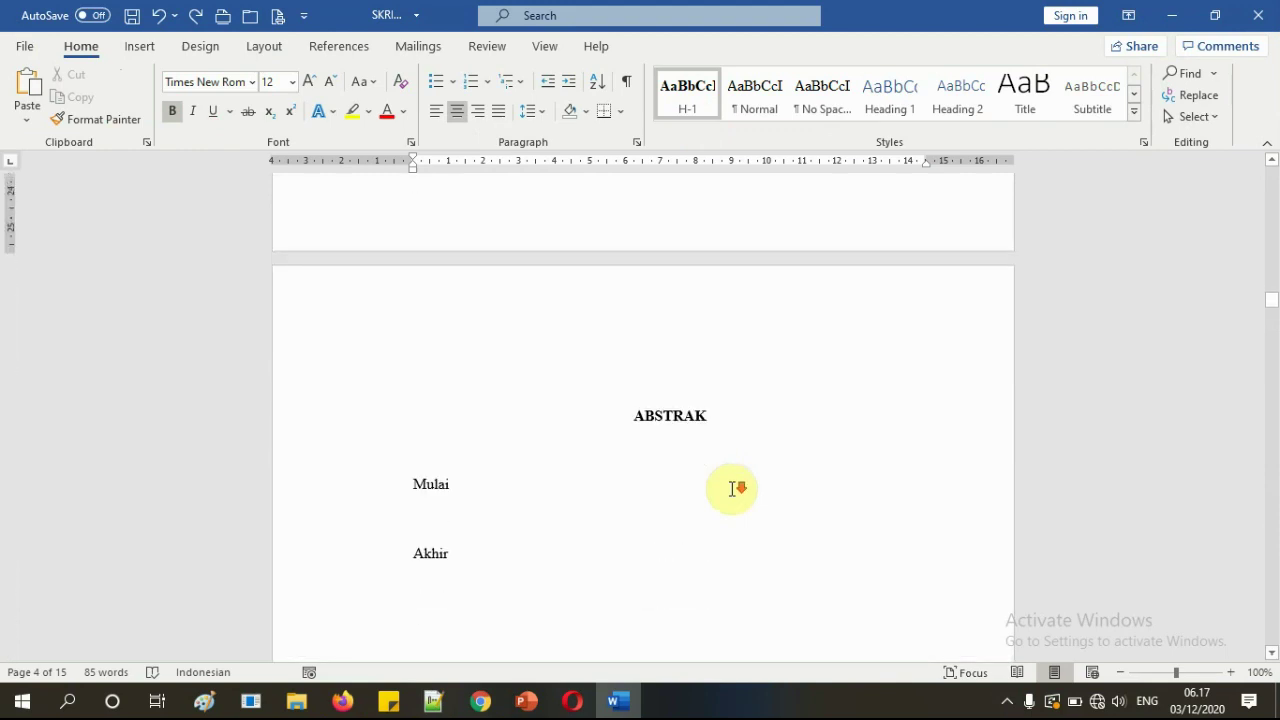
pyautogui.scroll(-2, 732, 488)
pyautogui.scroll(4, 740, 395)
pyautogui.scroll(-7, 748, 407)
pyautogui.scroll(8, 748, 407)
pyautogui.scroll(-5, 752, 399)
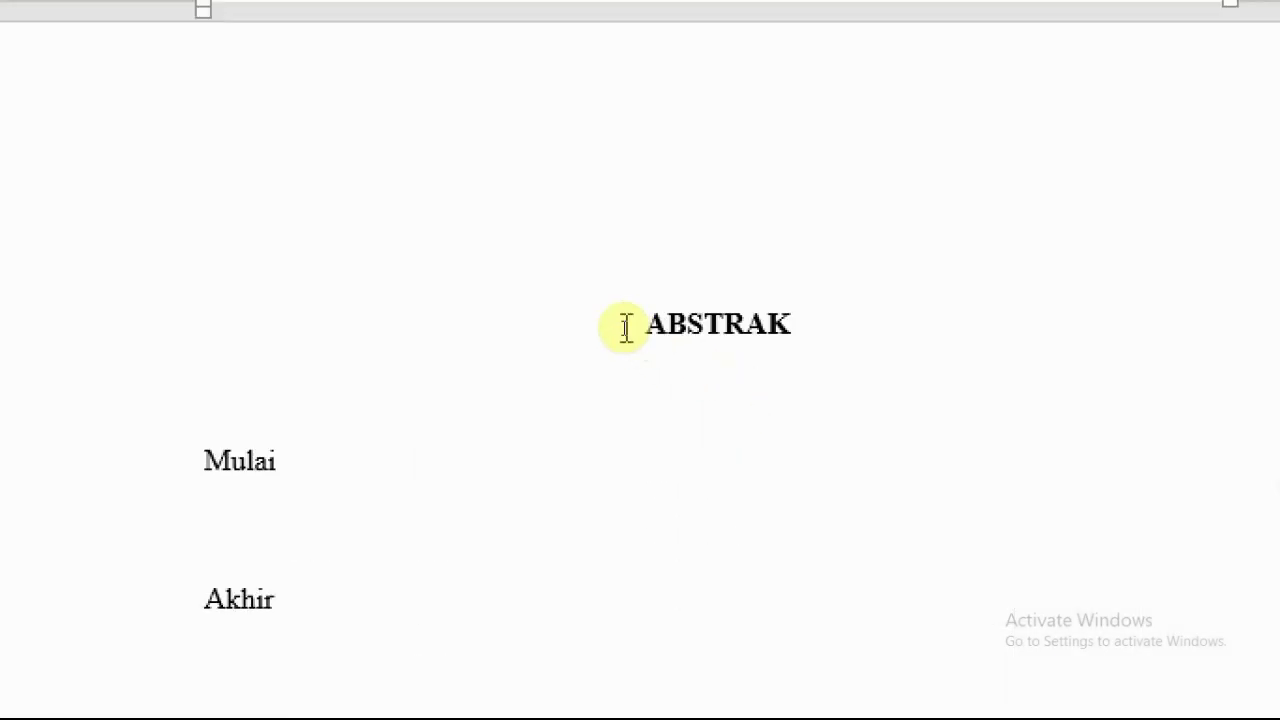
pyautogui.moveTo(624, 328); pyautogui.dragTo(727, 325)
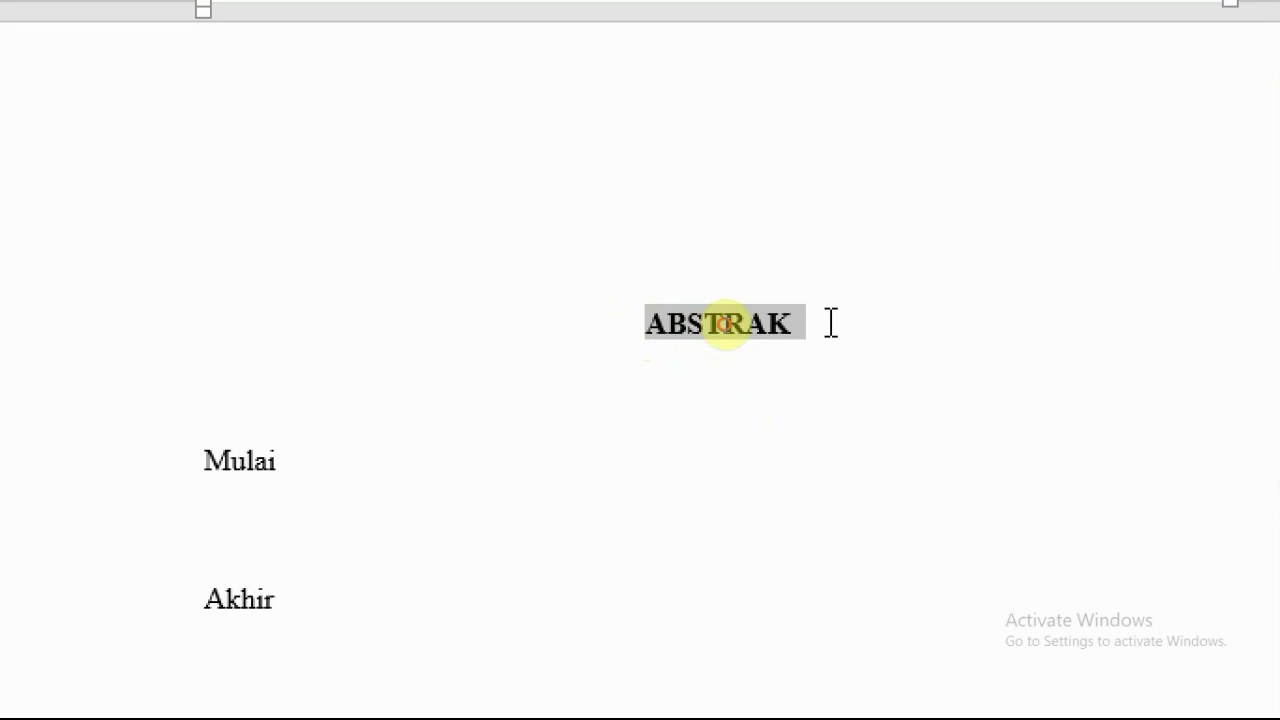
pyautogui.scroll(2, 730, 333)
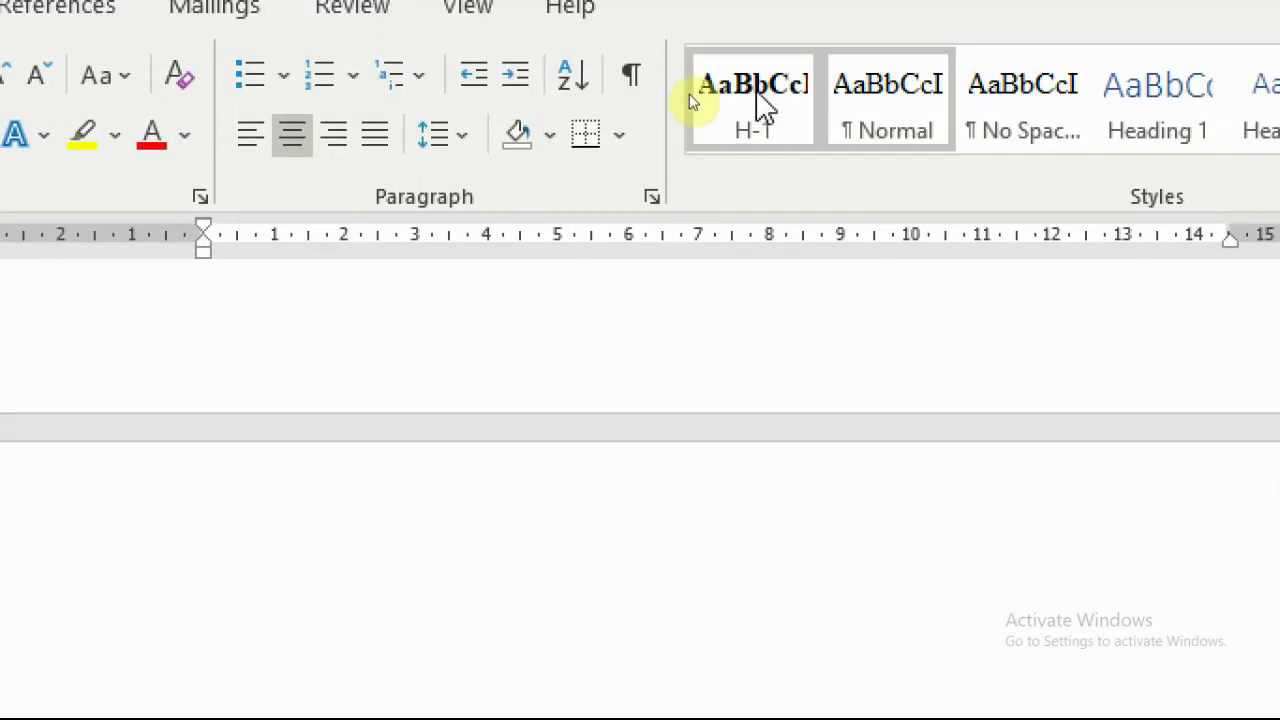
pyautogui.click(754, 118)
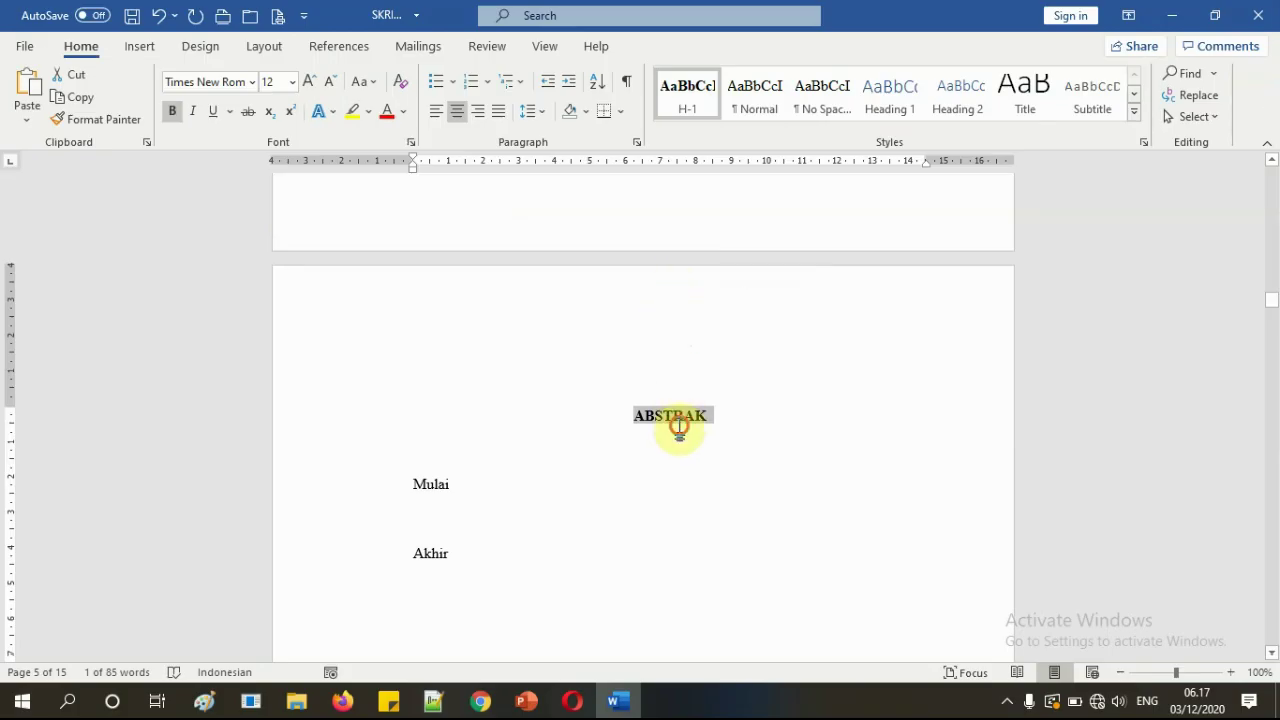
pyautogui.click(679, 430)
# - Apply the H-1 style to the DAFTAR ISI and DAFTAR TABEL headings
pyautogui.scroll(-10, 690, 420)
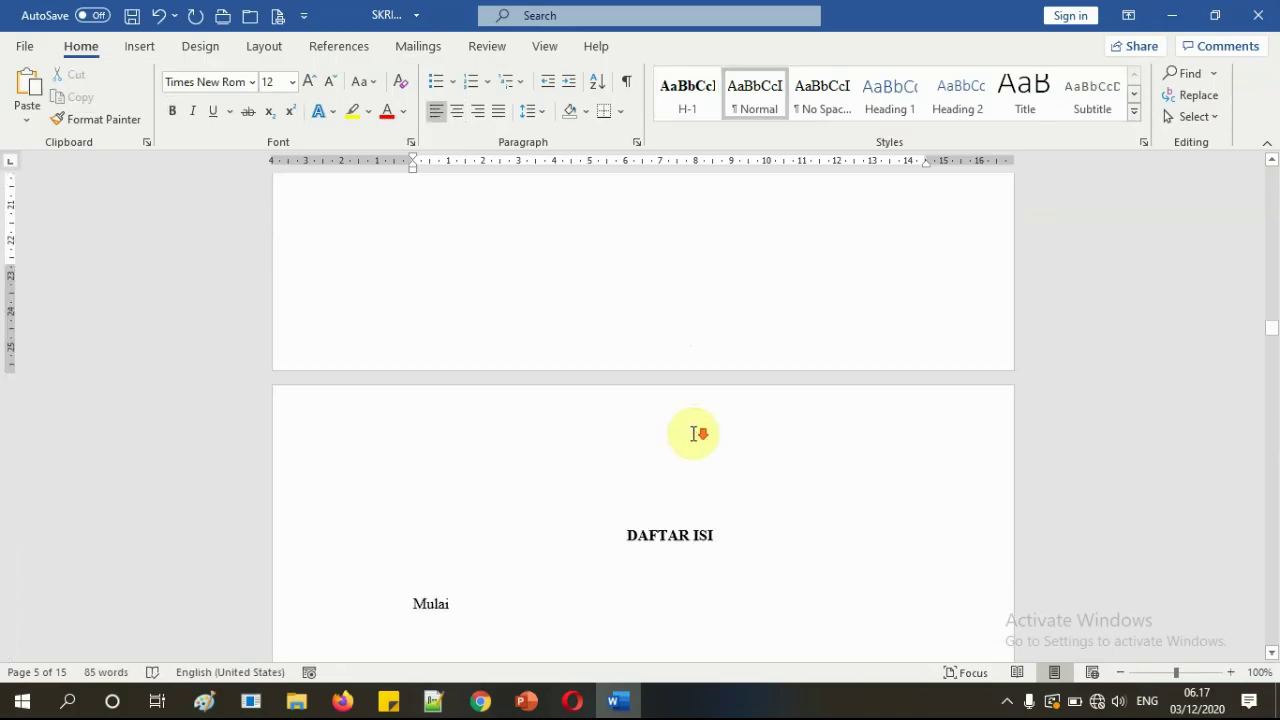
pyautogui.moveTo(620, 358); pyautogui.dragTo(710, 358)
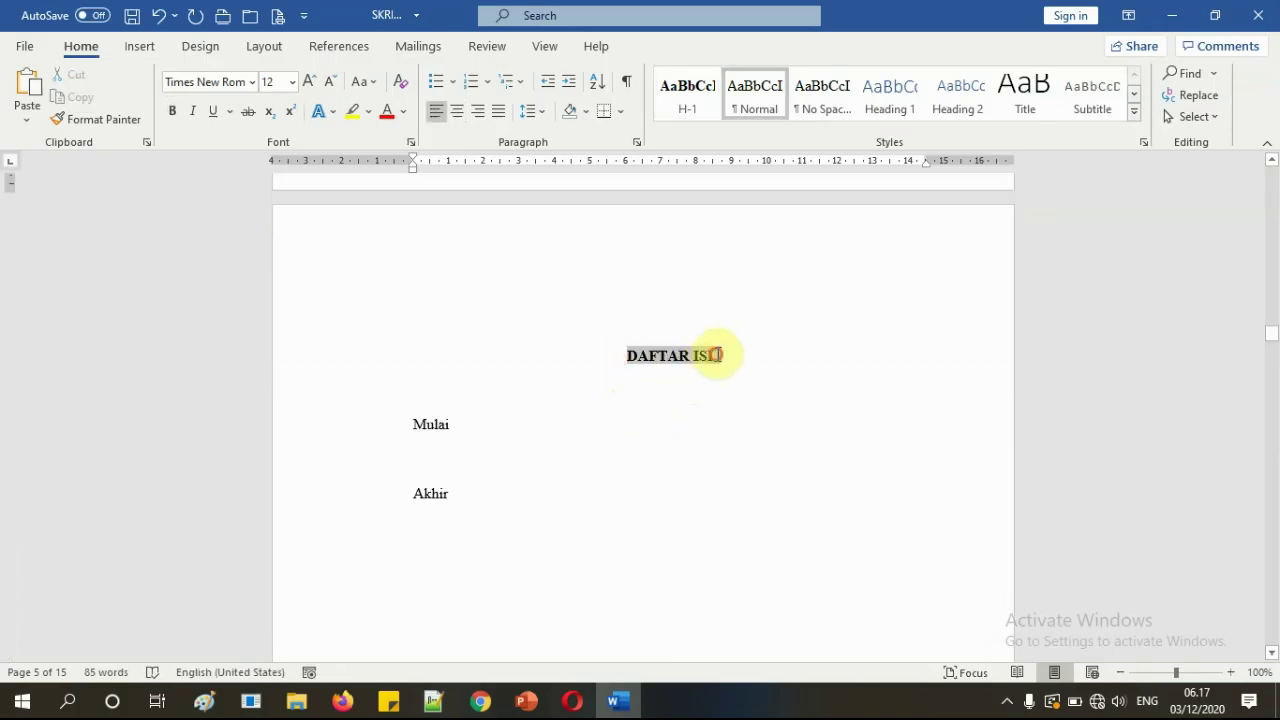
pyautogui.click(687, 94)
pyautogui.scroll(-5, 714, 423)
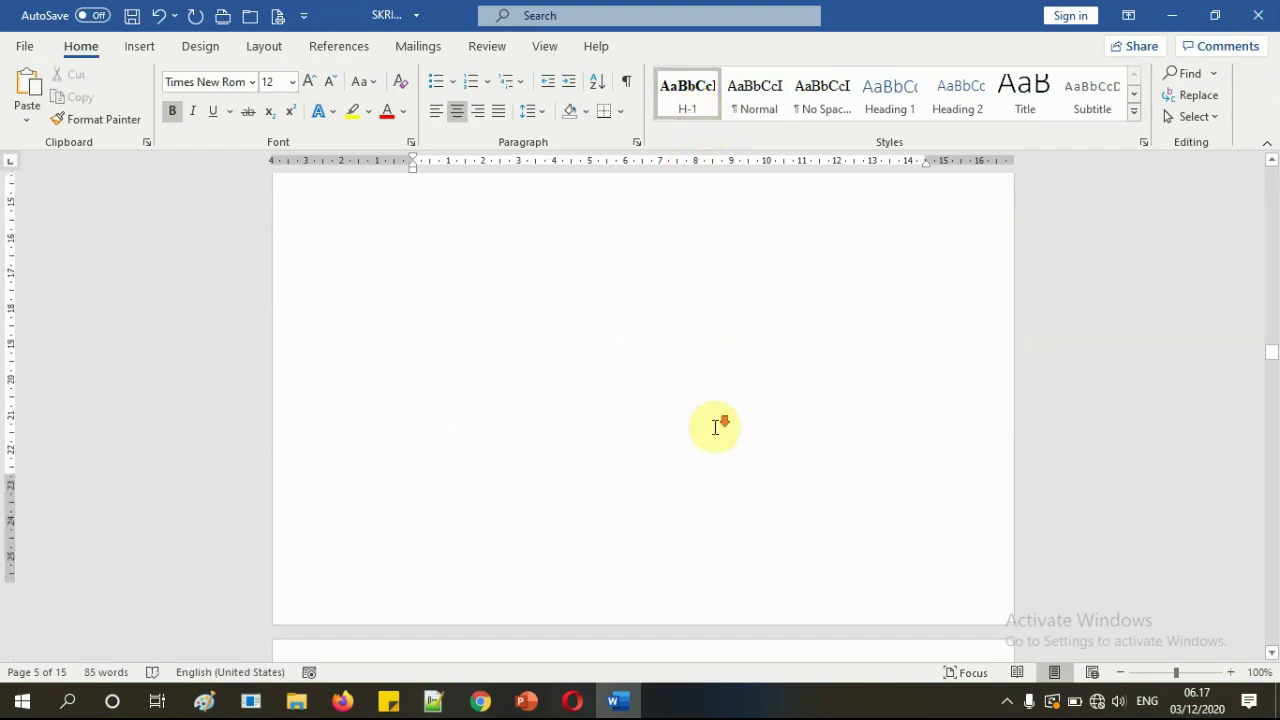
pyautogui.scroll(-3, 715, 427)
pyautogui.moveTo(609, 477); pyautogui.dragTo(734, 477)
pyautogui.click(688, 110)
pyautogui.scroll(-2, 700, 400)
pyautogui.click(703, 385)
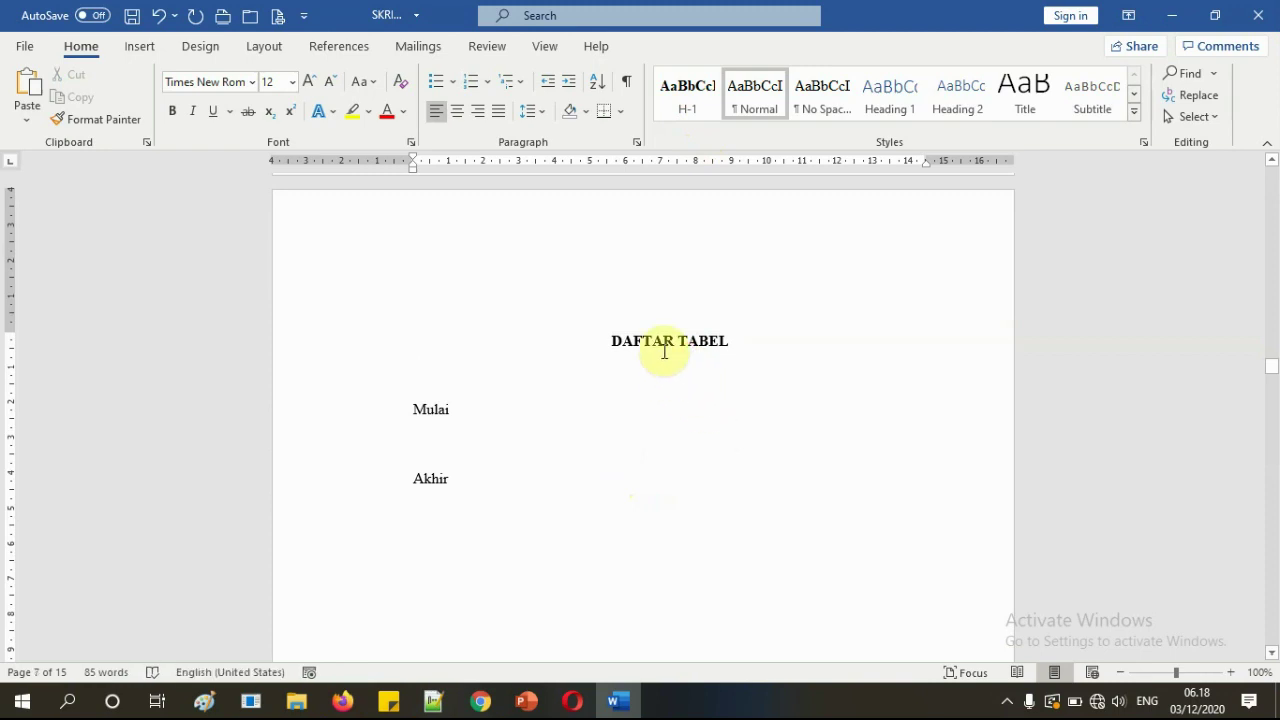
# - Apply the H-1 style to the DAFTAR GAMBAR and DAFTAR LAMPIRAN headings
pyautogui.scroll(-5, 671, 400)
pyautogui.moveTo(594, 505); pyautogui.dragTo(738, 504)
pyautogui.click(688, 95)
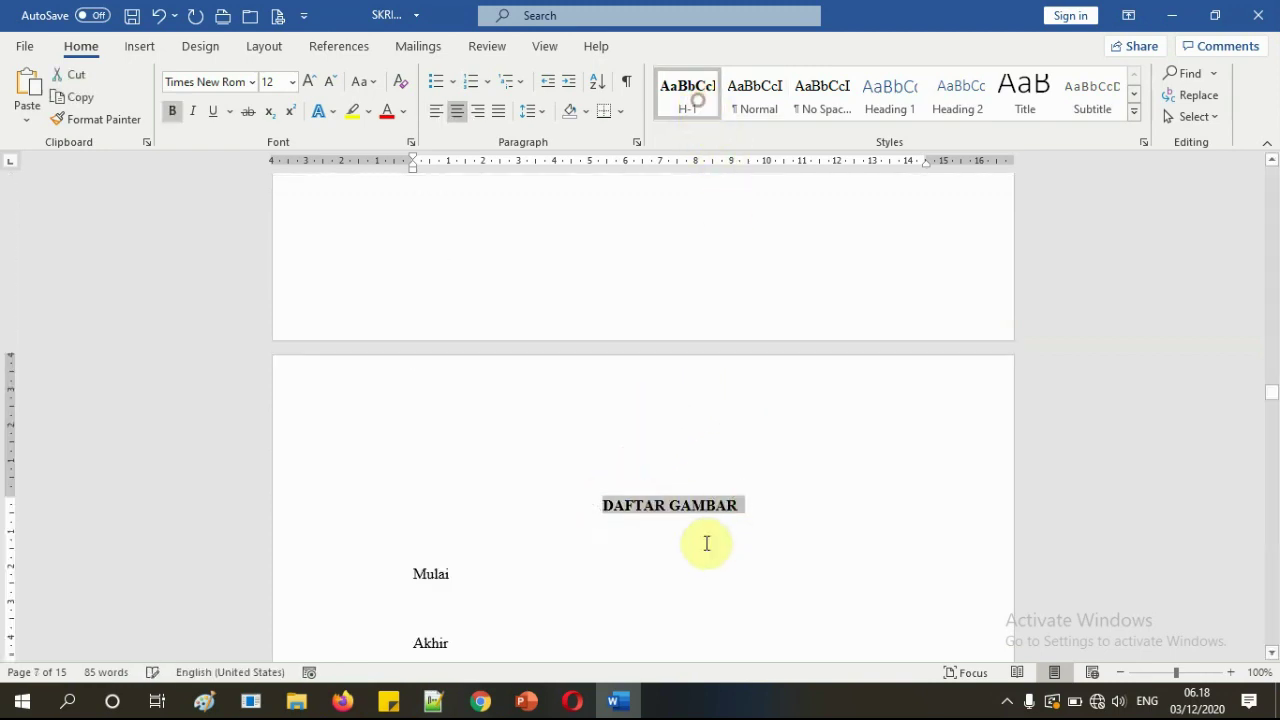
pyautogui.click(700, 552)
pyautogui.scroll(-10, 700, 557)
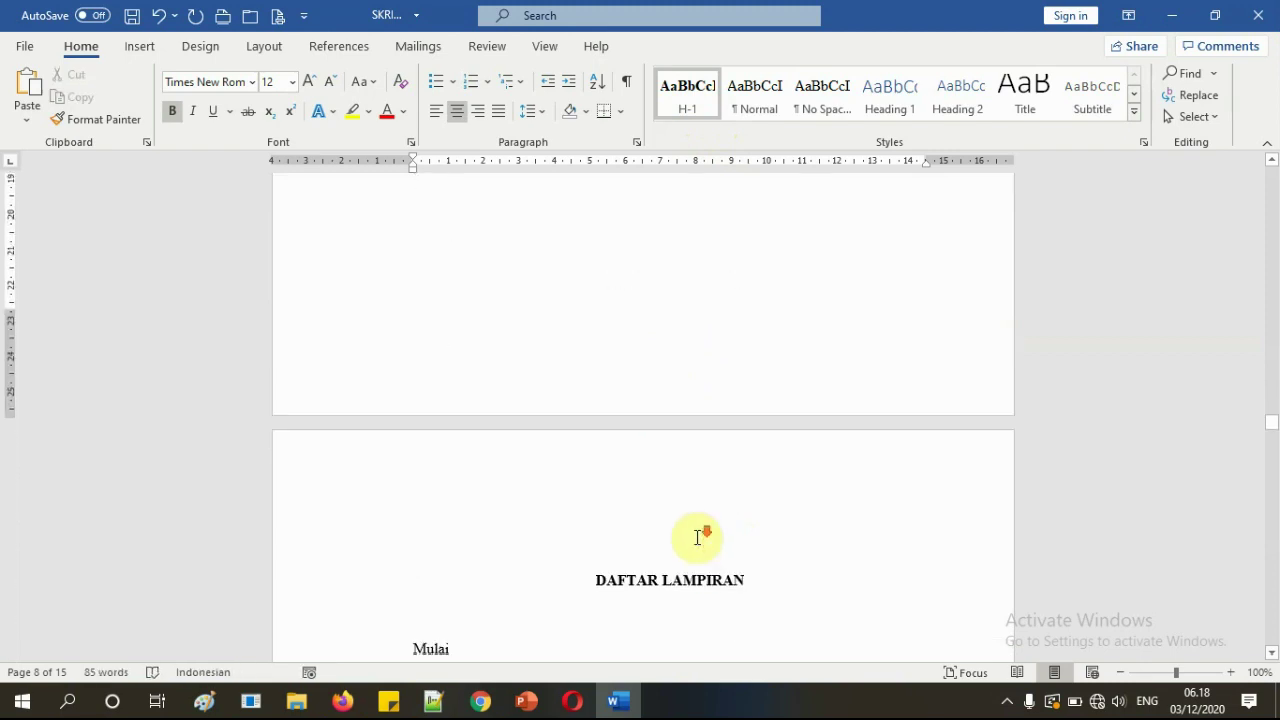
pyautogui.moveTo(589, 447); pyautogui.dragTo(752, 445)
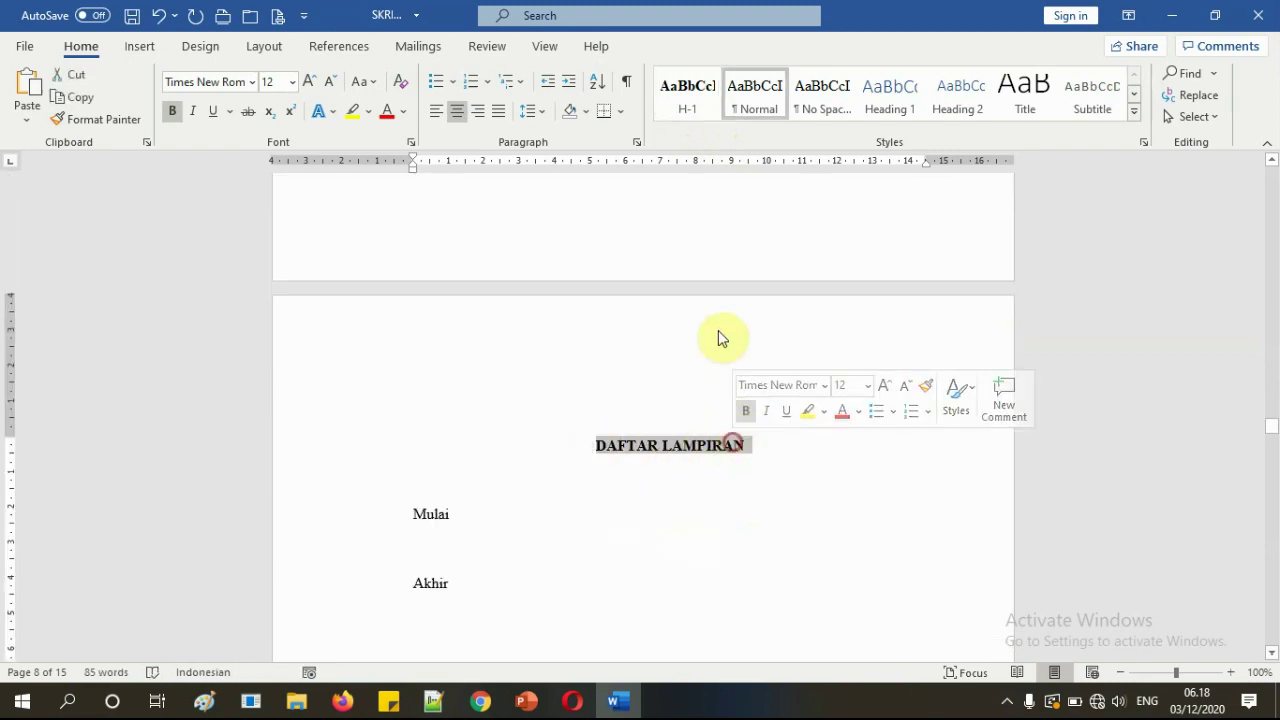
pyautogui.click(695, 113)
pyautogui.click(677, 449)
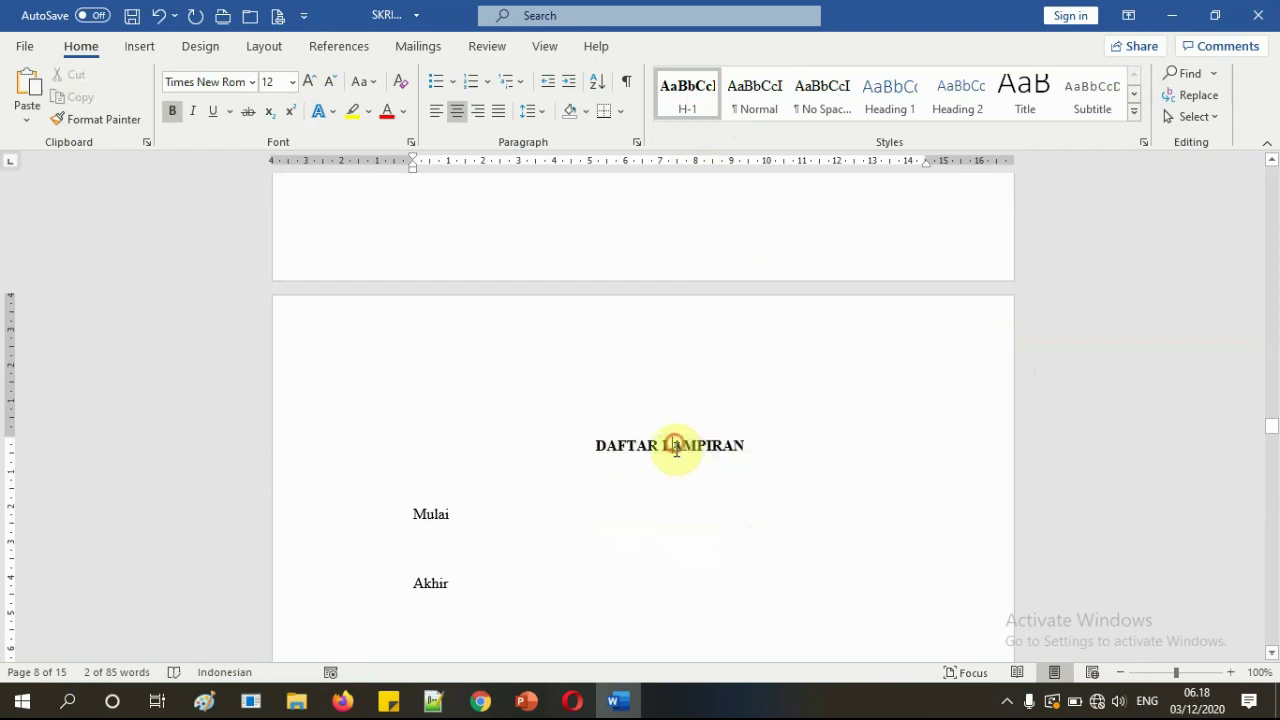
# - Apply the H-1 style to the BAB I PENDAHLUAN chapter heading
pyautogui.scroll(-10, 700, 523)
pyautogui.scroll(-3, 702, 524)
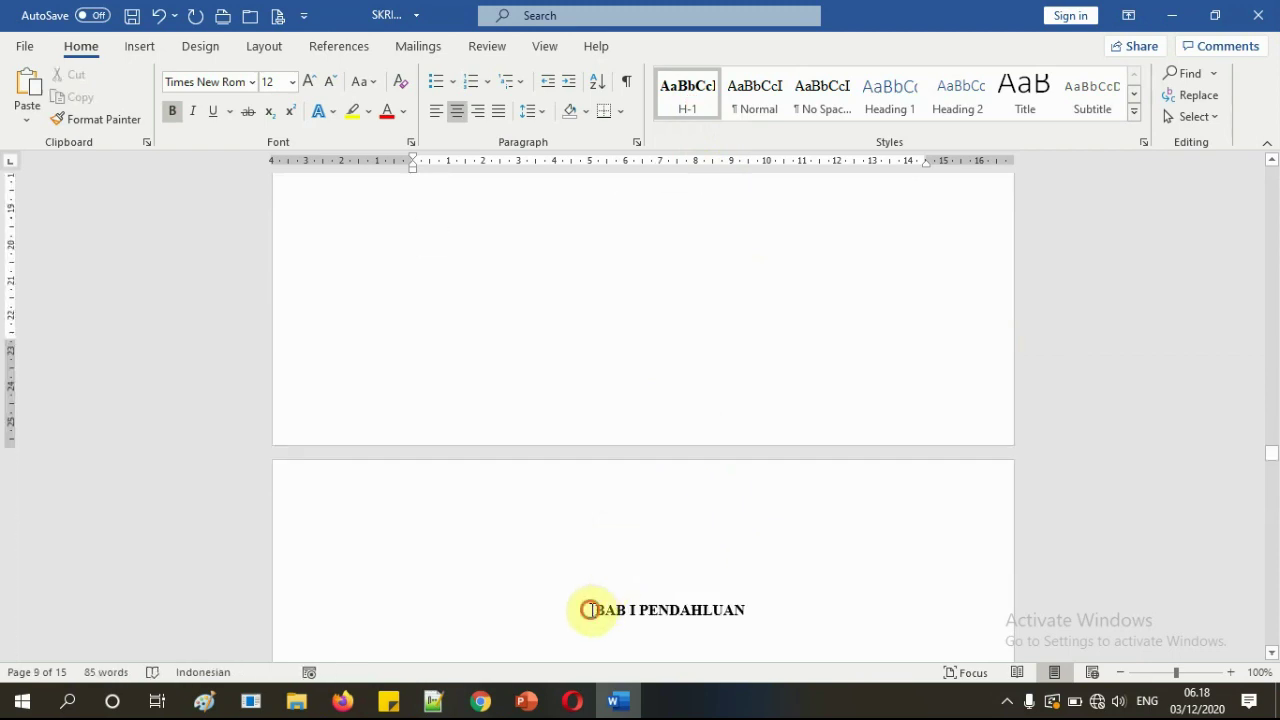
pyautogui.moveTo(590, 609); pyautogui.dragTo(745, 610)
pyautogui.click(688, 95)
pyautogui.scroll(-7, 677, 450)
pyautogui.click(629, 326)
pyautogui.click(660, 292)
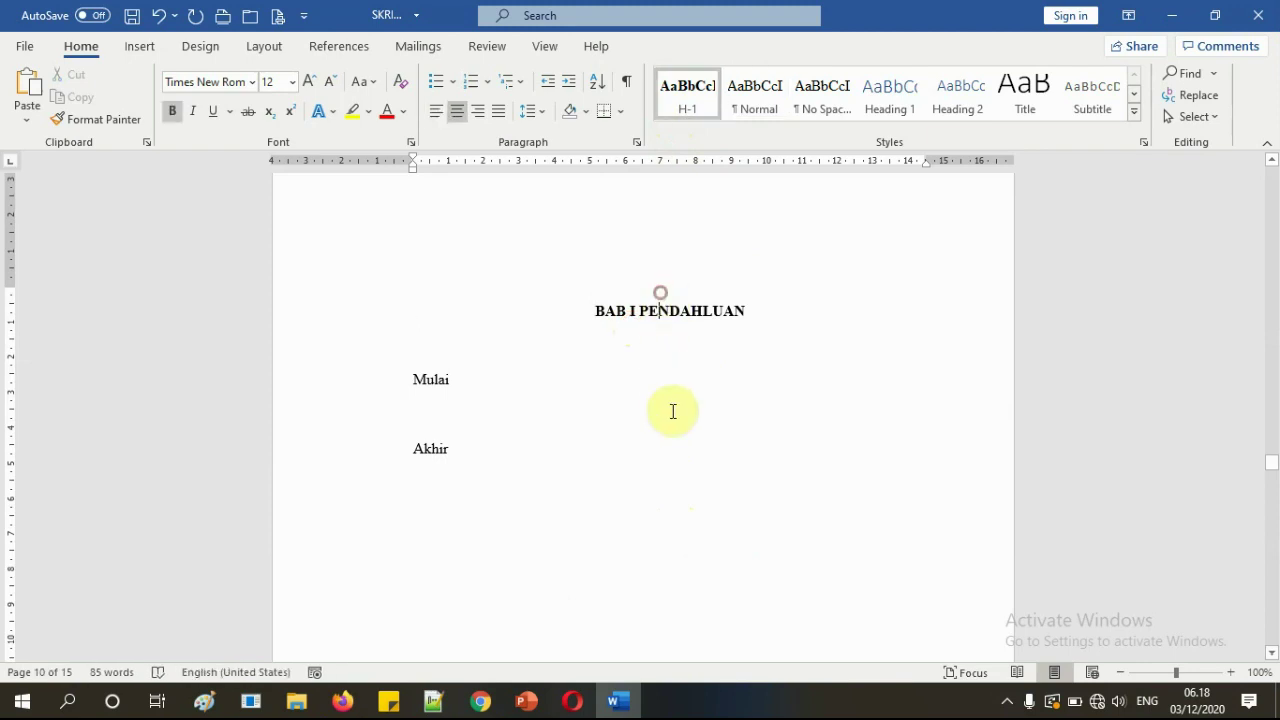
# - Apply the H-1 style to the BAB II LANDASAN TEORI heading and check its paragraph spacing
pyautogui.scroll(-19, 673, 411)
pyautogui.moveTo(582, 506); pyautogui.dragTo(752, 506)
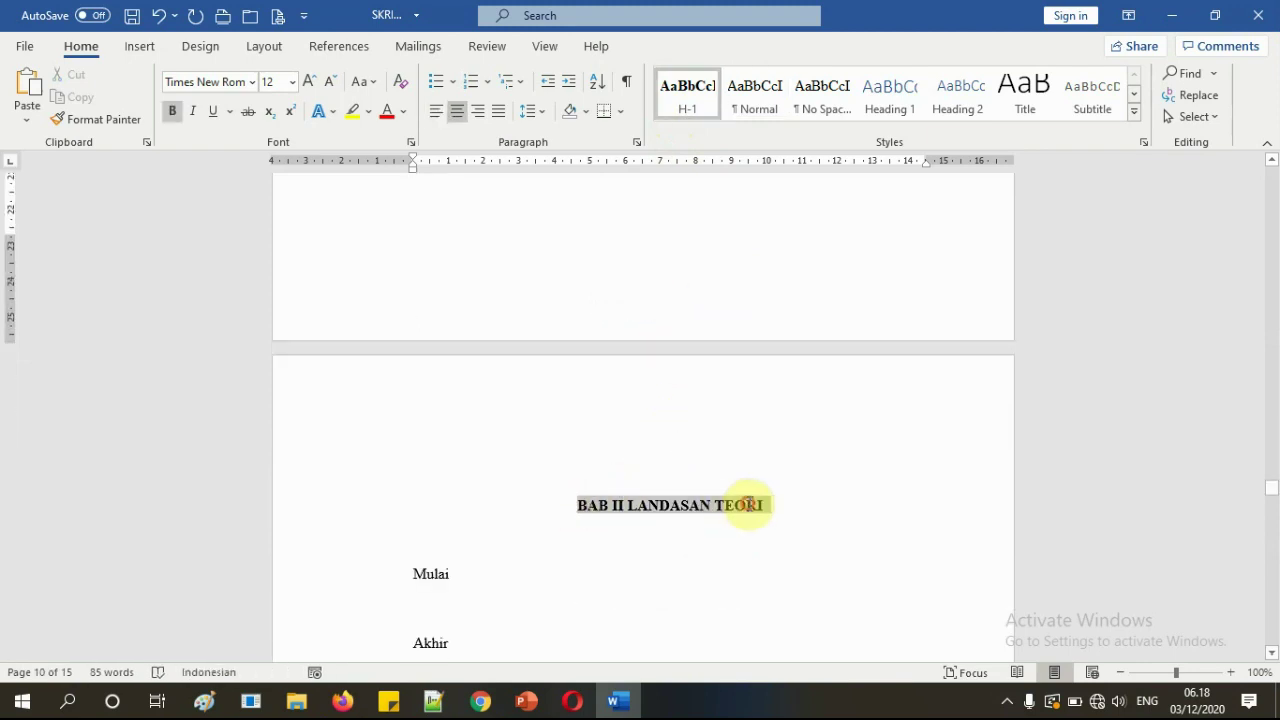
pyautogui.click(688, 112)
pyautogui.click(264, 47)
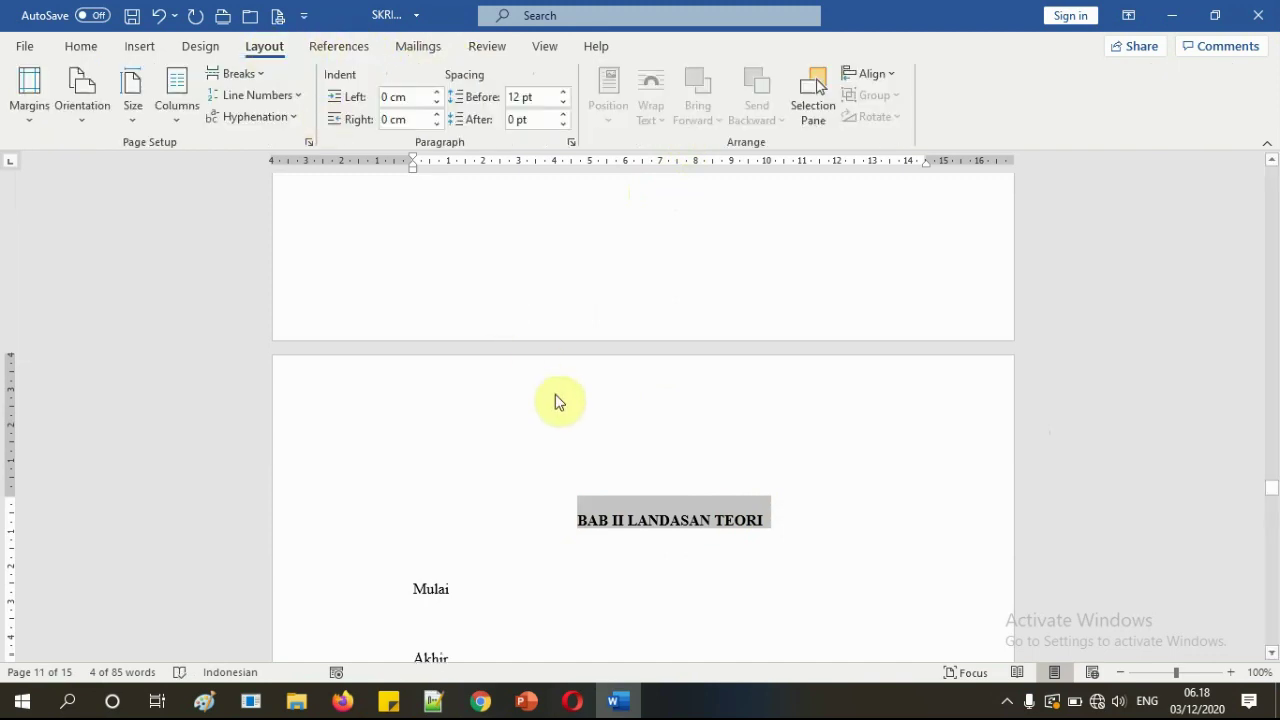
pyautogui.click(652, 502)
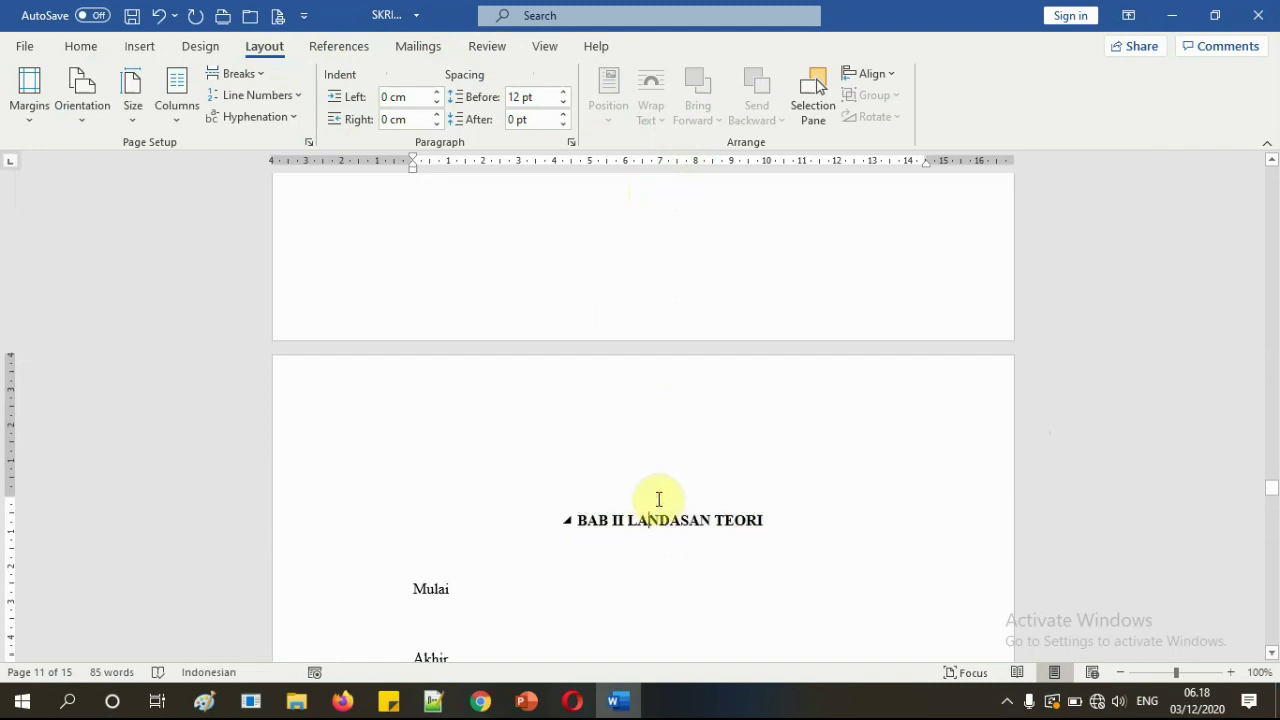
pyautogui.scroll(-5, 659, 499)
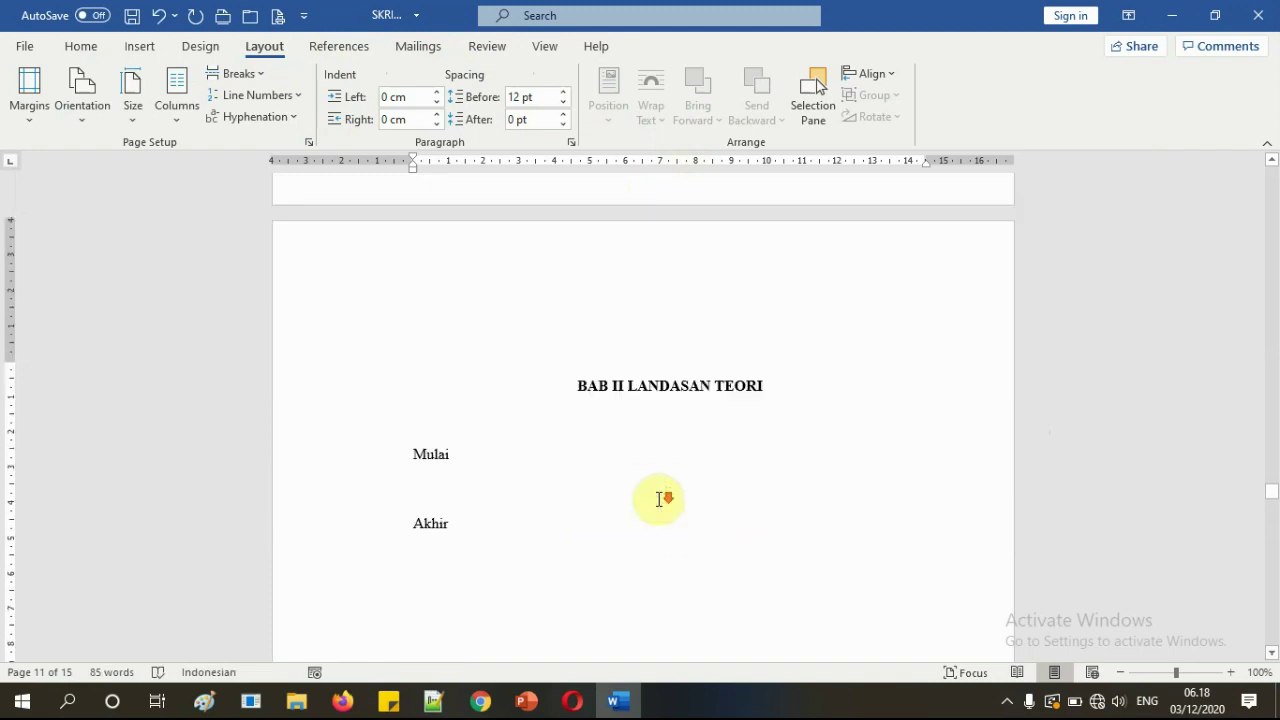
# - Apply the H-1 style to the BAB III METODE PENELITIAN and BAB IV HASIL PENELITIAN headings
pyautogui.click(82, 47)
pyautogui.scroll(-8, 790, 397)
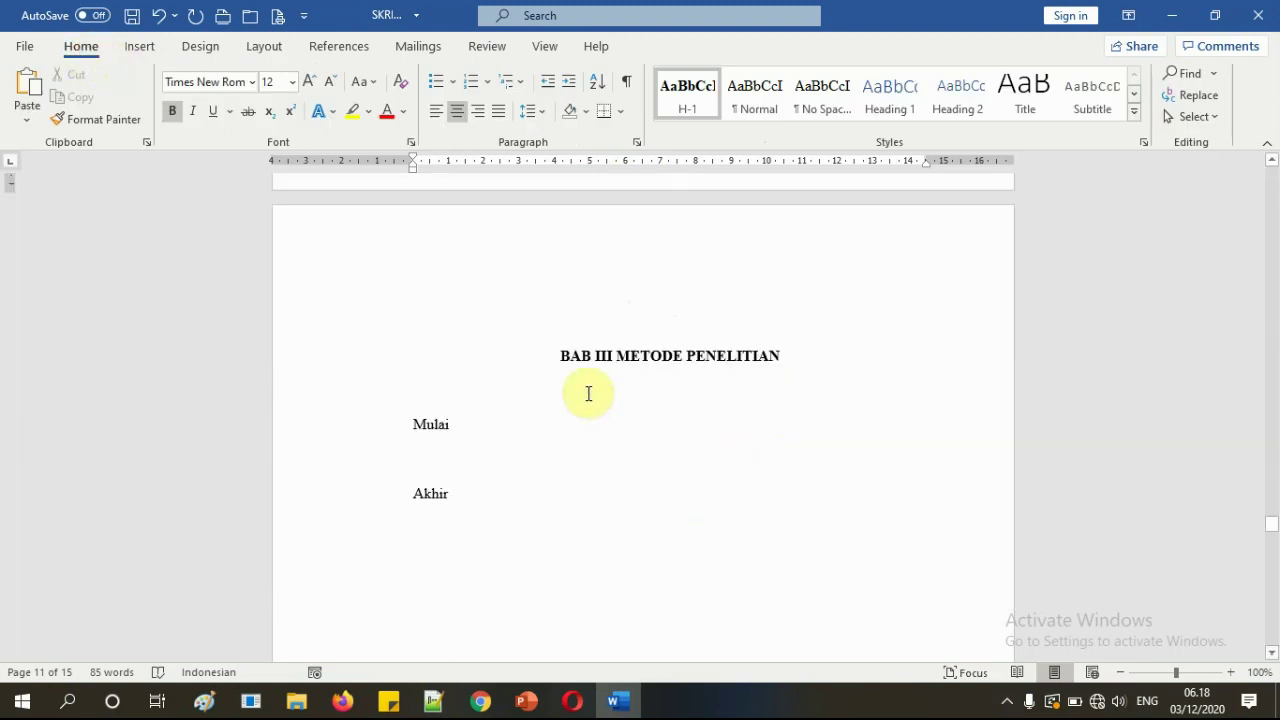
pyautogui.moveTo(543, 355); pyautogui.dragTo(766, 355)
pyautogui.click(683, 100)
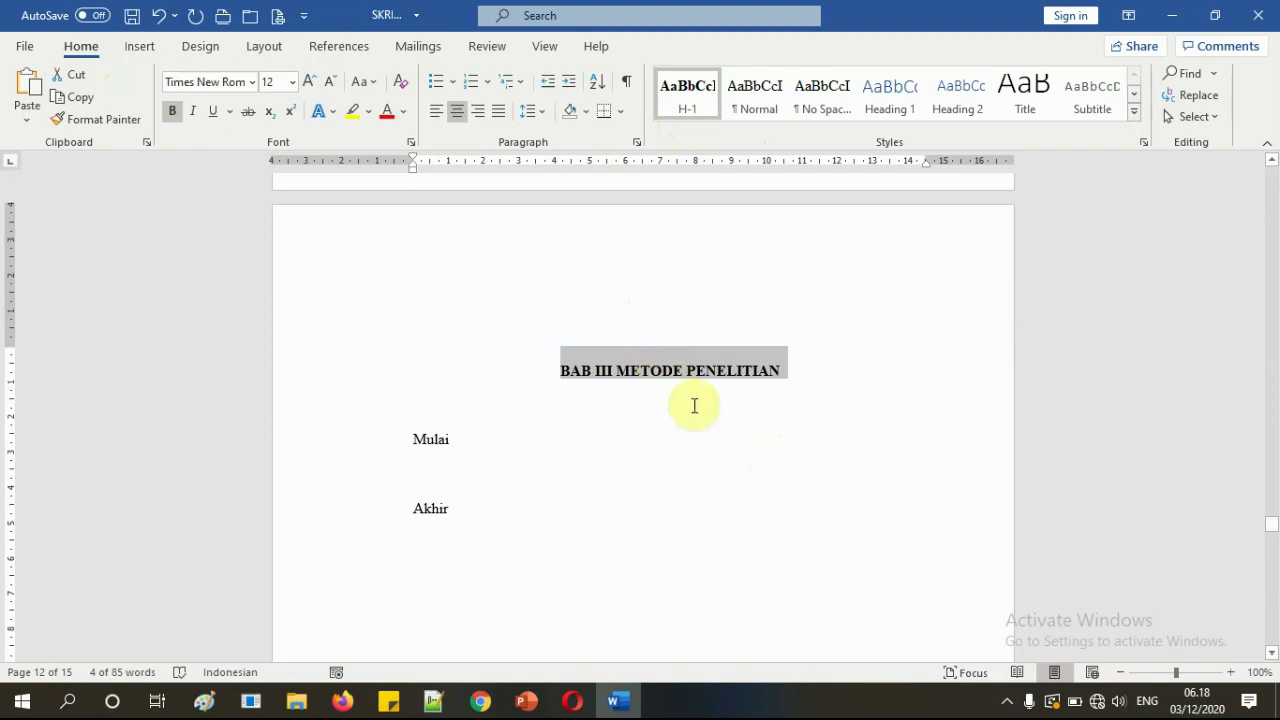
pyautogui.scroll(-10, 694, 405)
pyautogui.moveTo(566, 385); pyautogui.dragTo(757, 380)
pyautogui.click(684, 94)
# - Apply the H-1 style to the BAB V PENUTUP and DAFTAR PUSTAKA headings
pyautogui.scroll(-8, 666, 366)
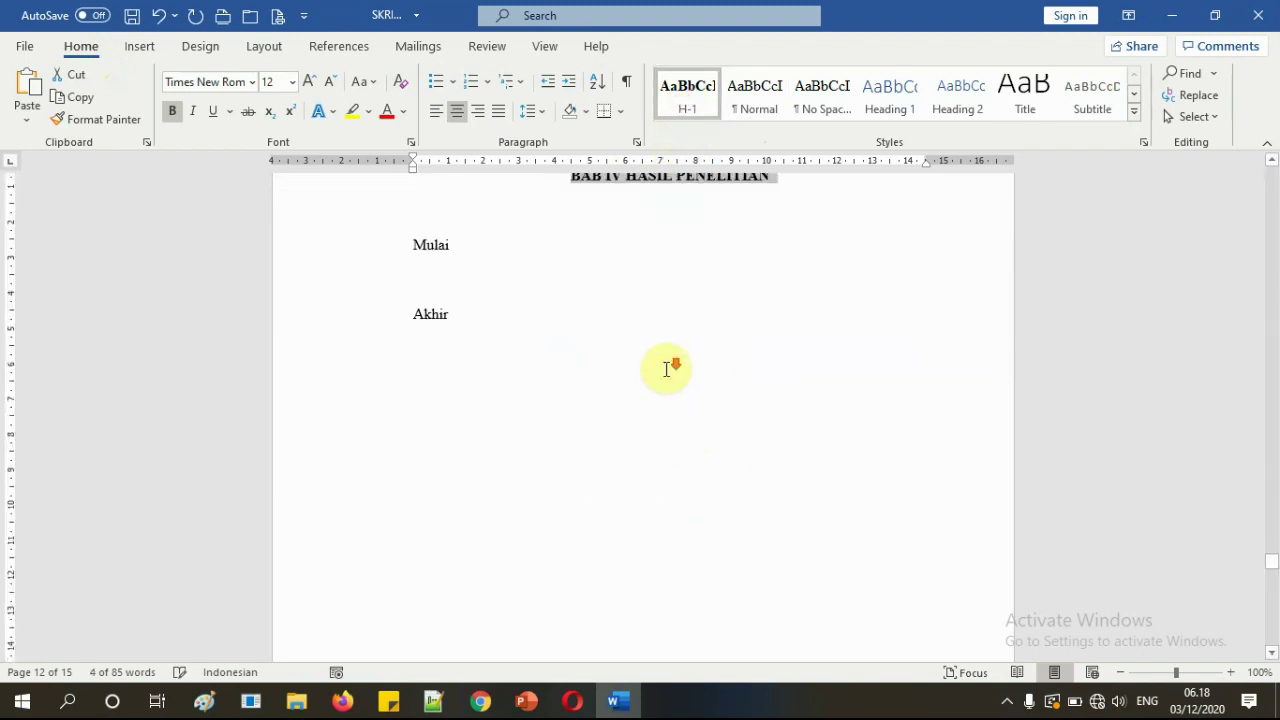
pyautogui.scroll(-3, 611, 425)
pyautogui.moveTo(594, 460); pyautogui.dragTo(728, 460)
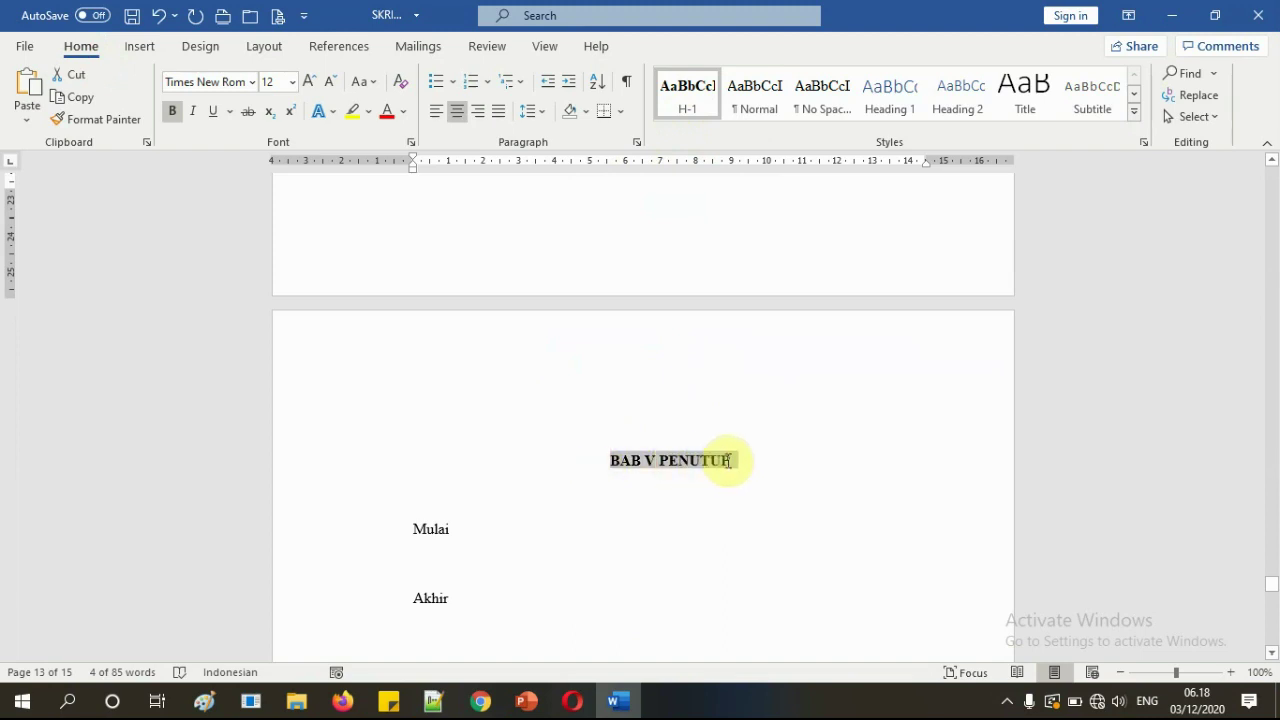
pyautogui.click(672, 117)
pyautogui.scroll(-10, 709, 449)
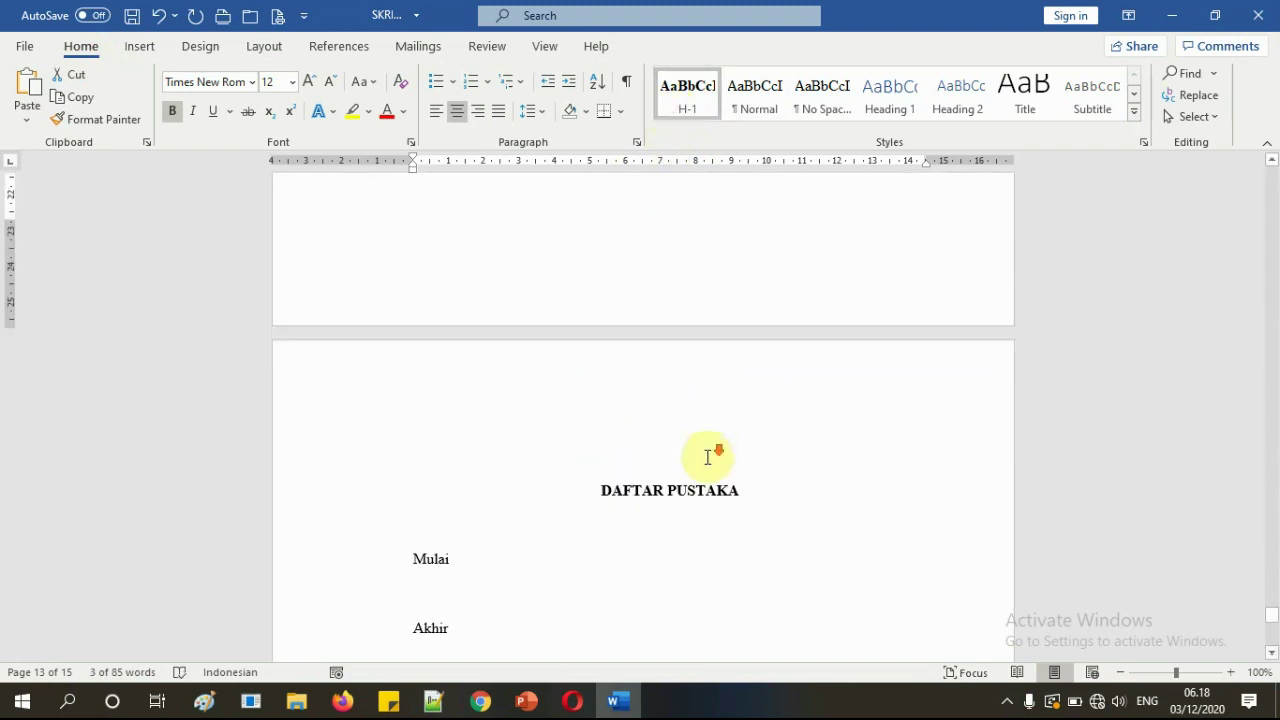
pyautogui.moveTo(591, 491); pyautogui.dragTo(754, 489)
pyautogui.click(695, 112)
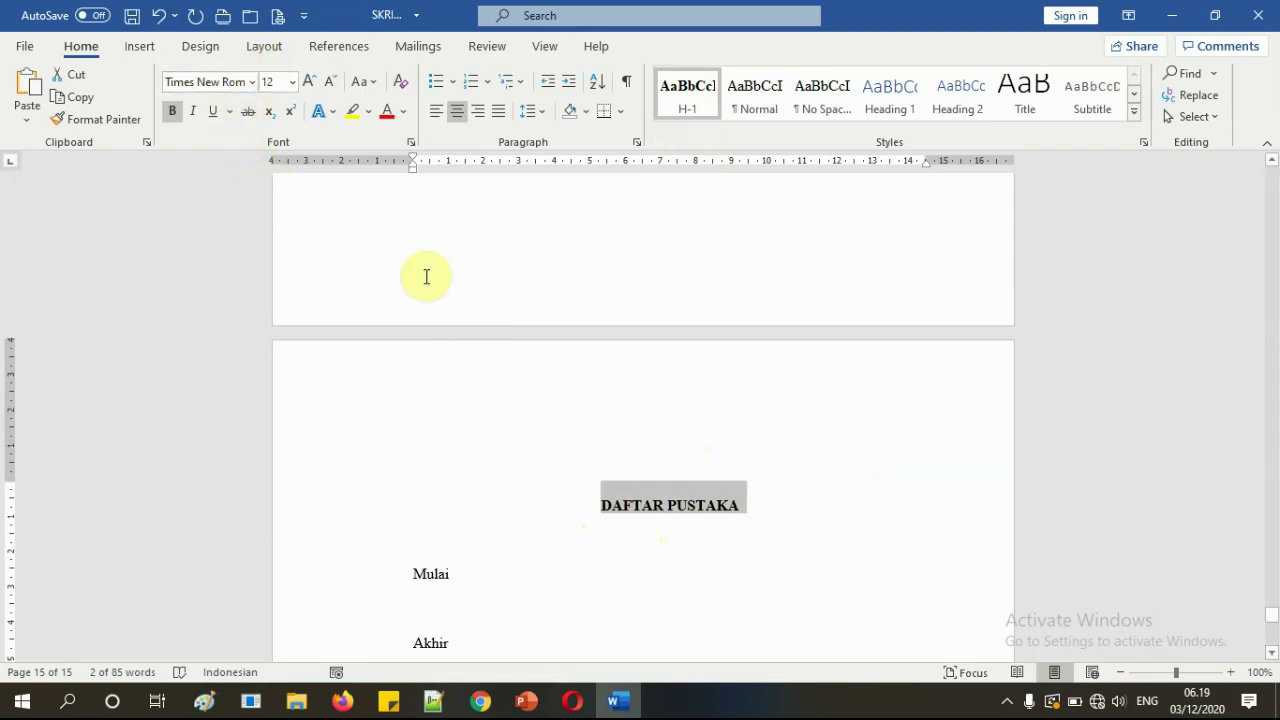
# - Set the spacing before the DAFTAR PUSTAKA heading to 0 pt
pyautogui.click(586, 506)
pyautogui.click(752, 507)
pyautogui.moveTo(737, 507); pyautogui.dragTo(600, 508)
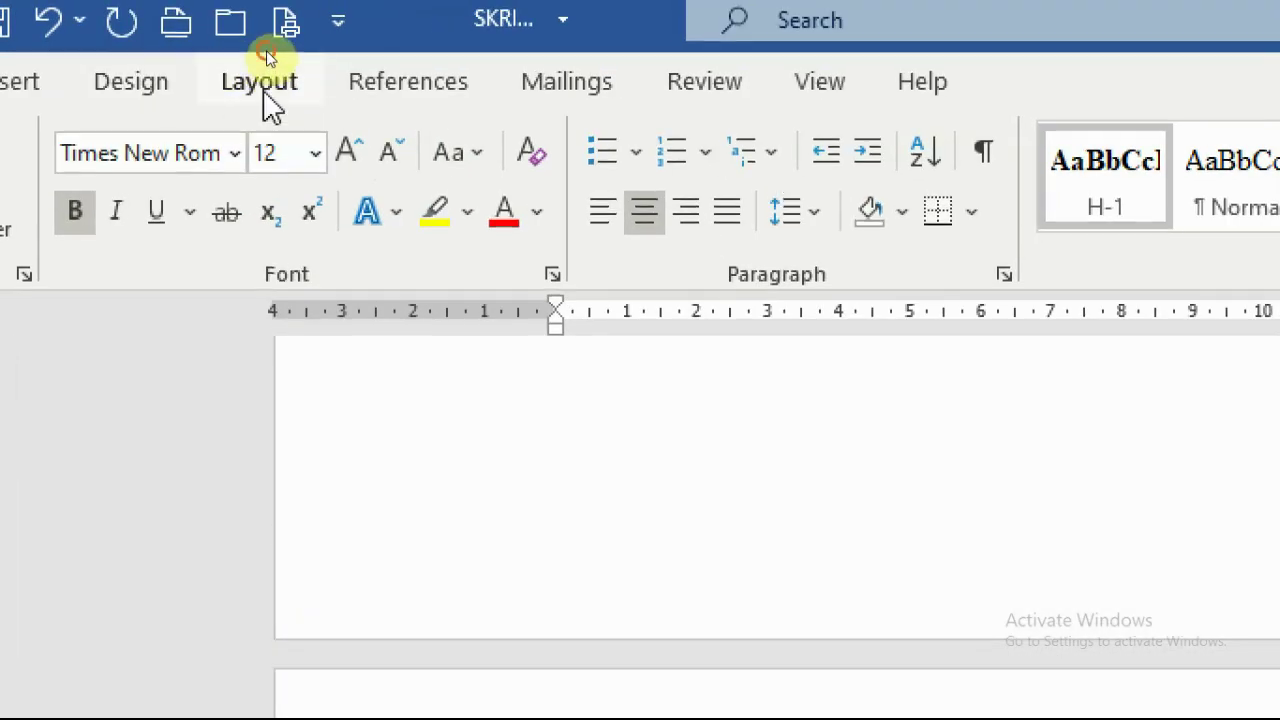
pyautogui.click(267, 52)
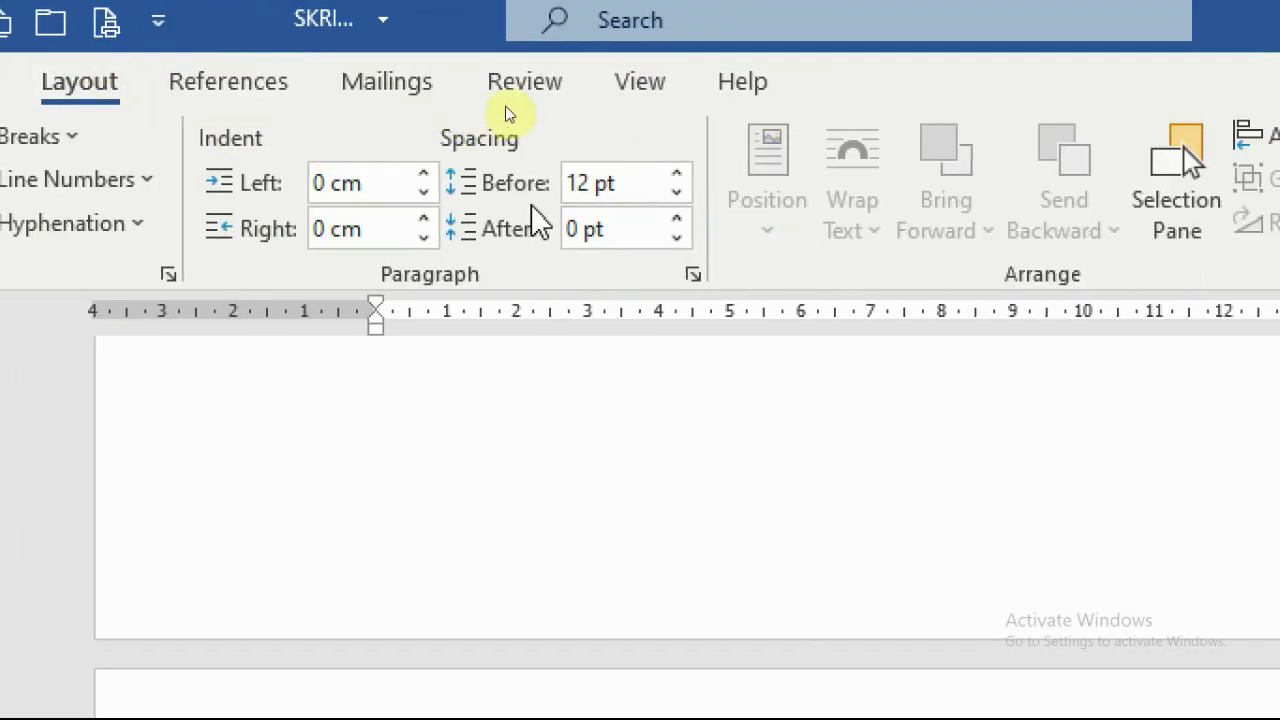
pyautogui.click(583, 182)
pyautogui.write('0')
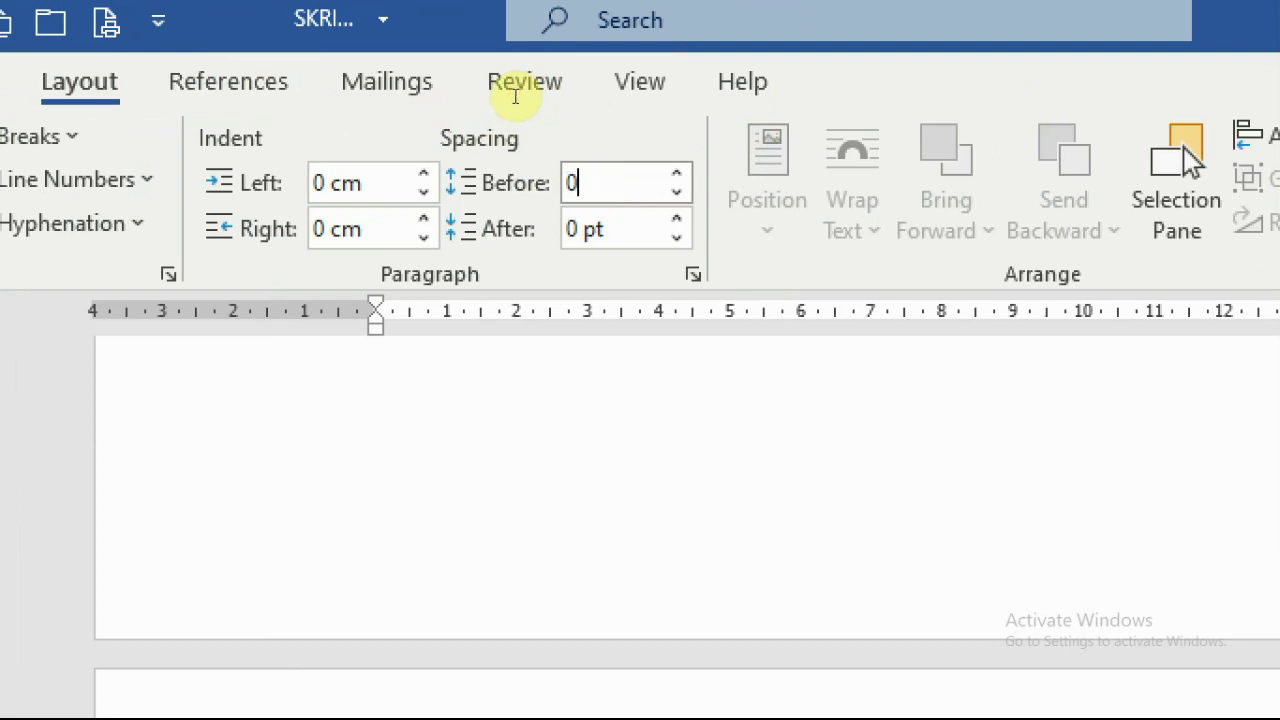
pyautogui.click(585, 220)
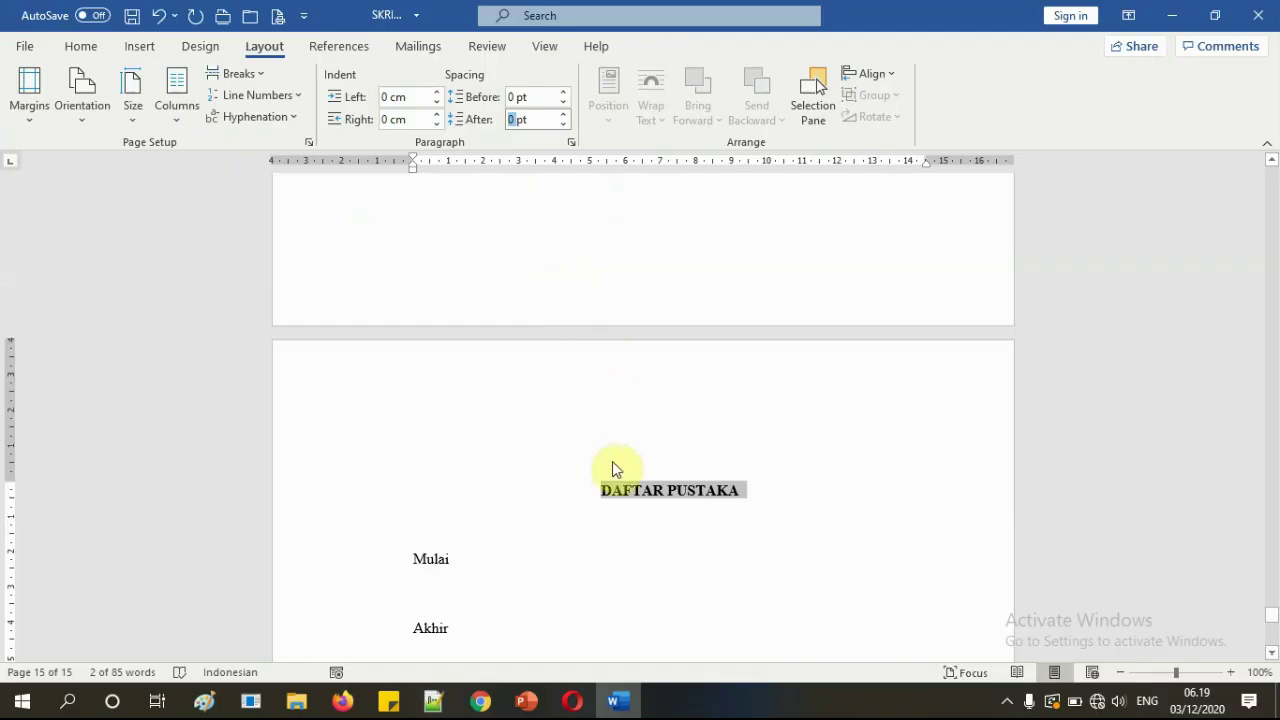
pyautogui.click(641, 500)
# - Set the spacing before the BAB V PENUTUP heading to 0 pt
pyautogui.scroll(10, 643, 486)
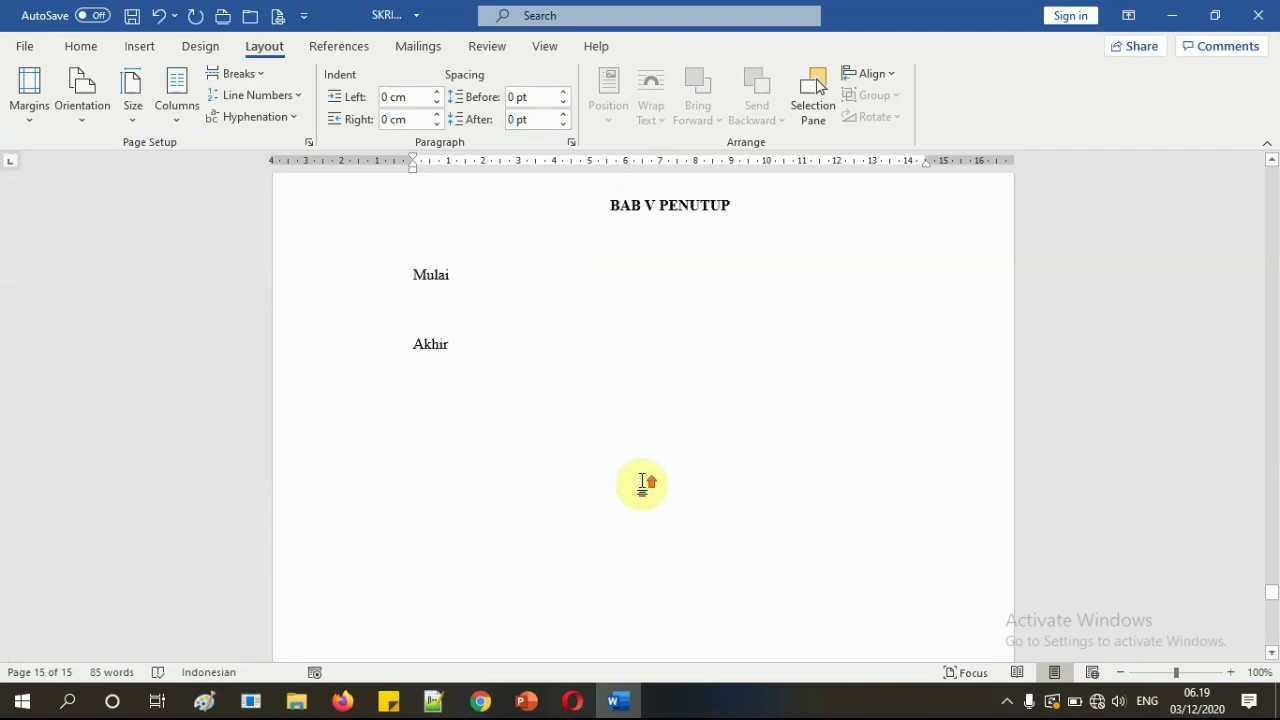
pyautogui.moveTo(760, 340); pyautogui.dragTo(578, 340)
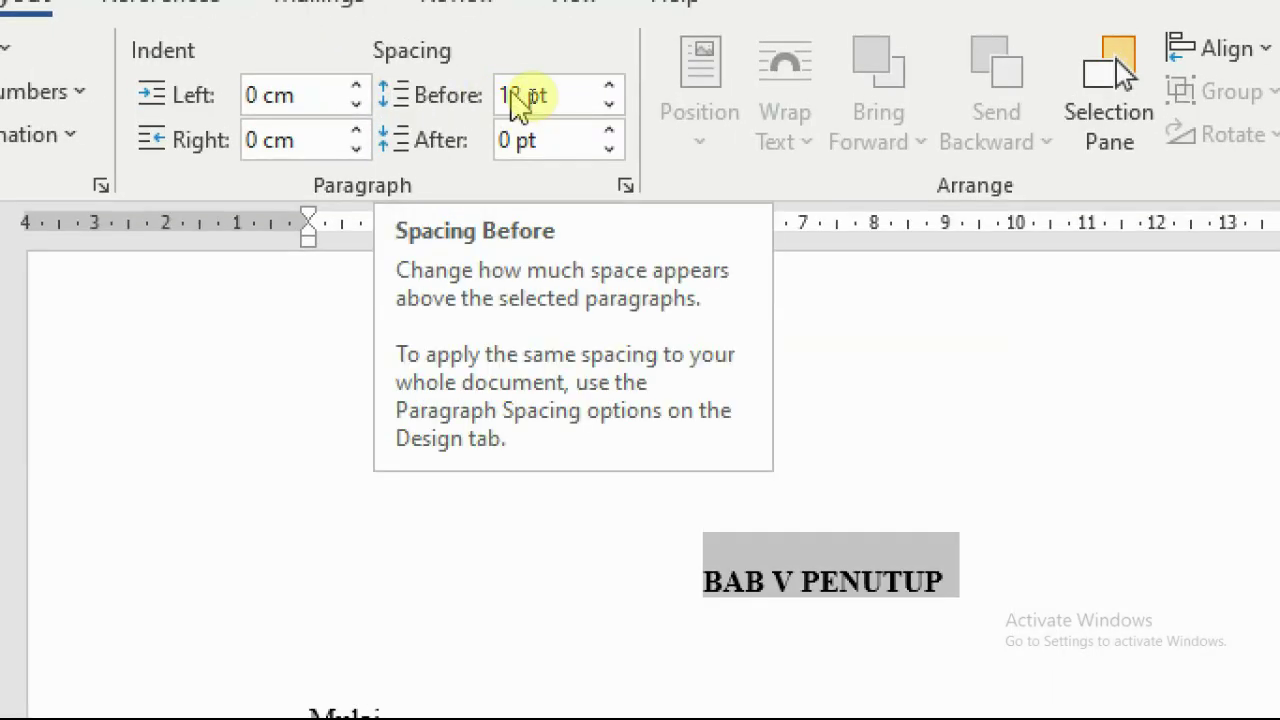
pyautogui.click(524, 98)
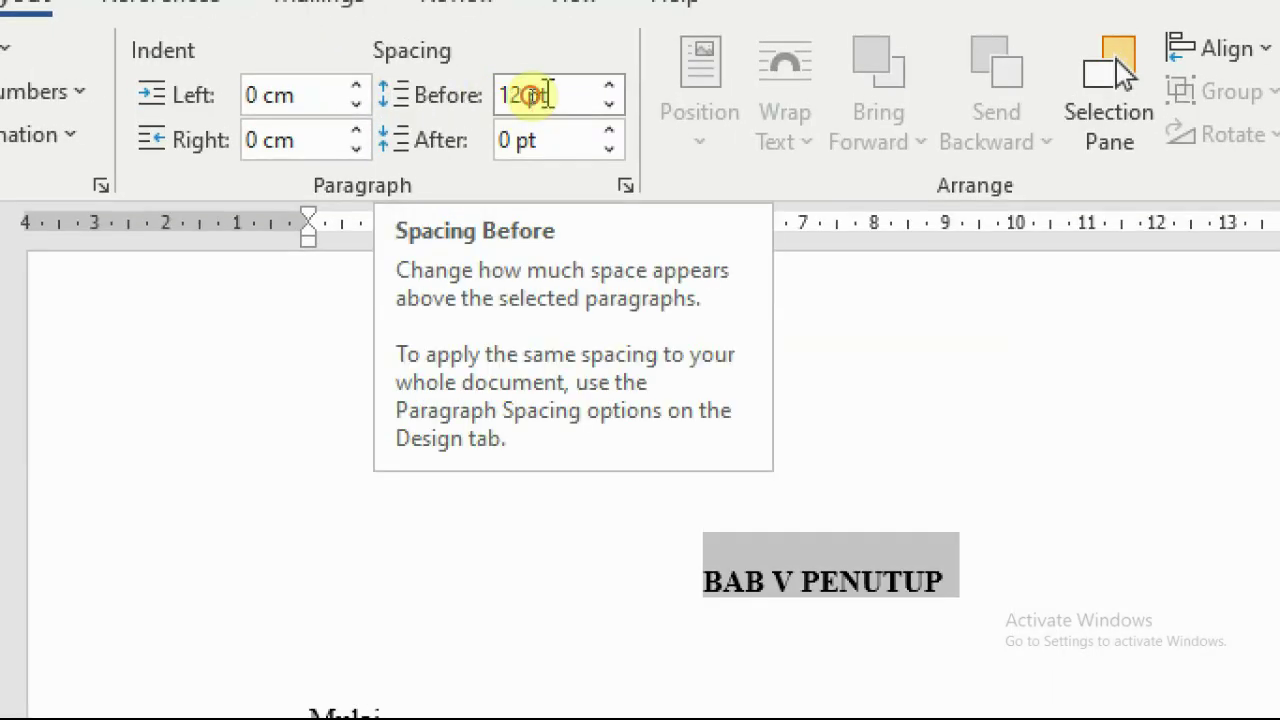
pyautogui.write('0')
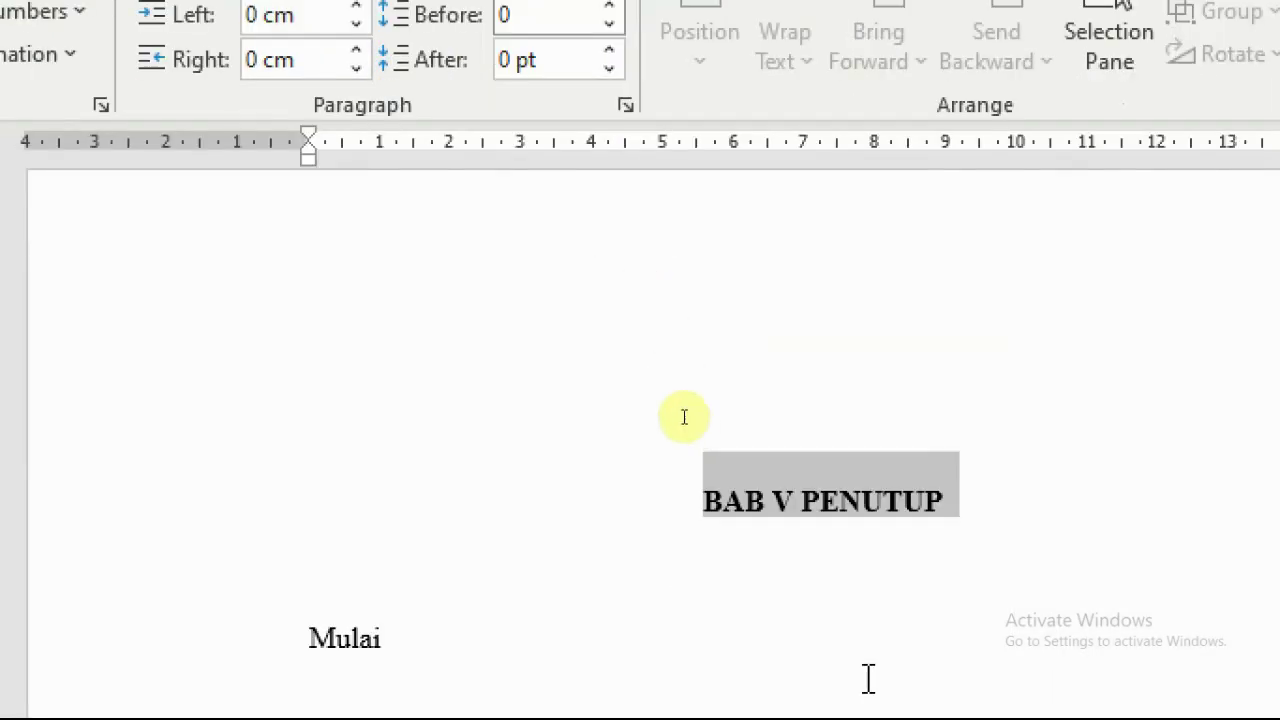
pyautogui.click(783, 412)
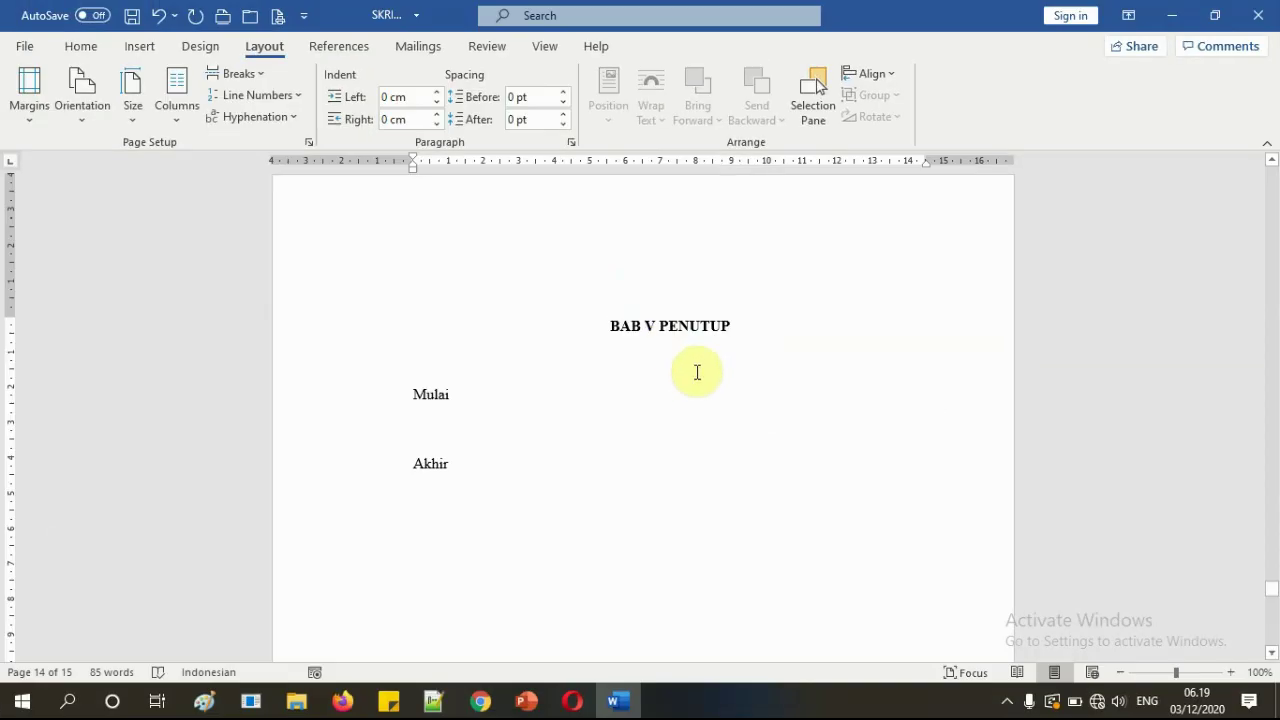
# - Set the spacing before the BAB IV HASIL PENELITIAN heading to 0 pt
pyautogui.scroll(10, 880, 505)
pyautogui.moveTo(788, 393); pyautogui.dragTo(561, 389)
pyautogui.click(522, 97)
pyautogui.write('4')
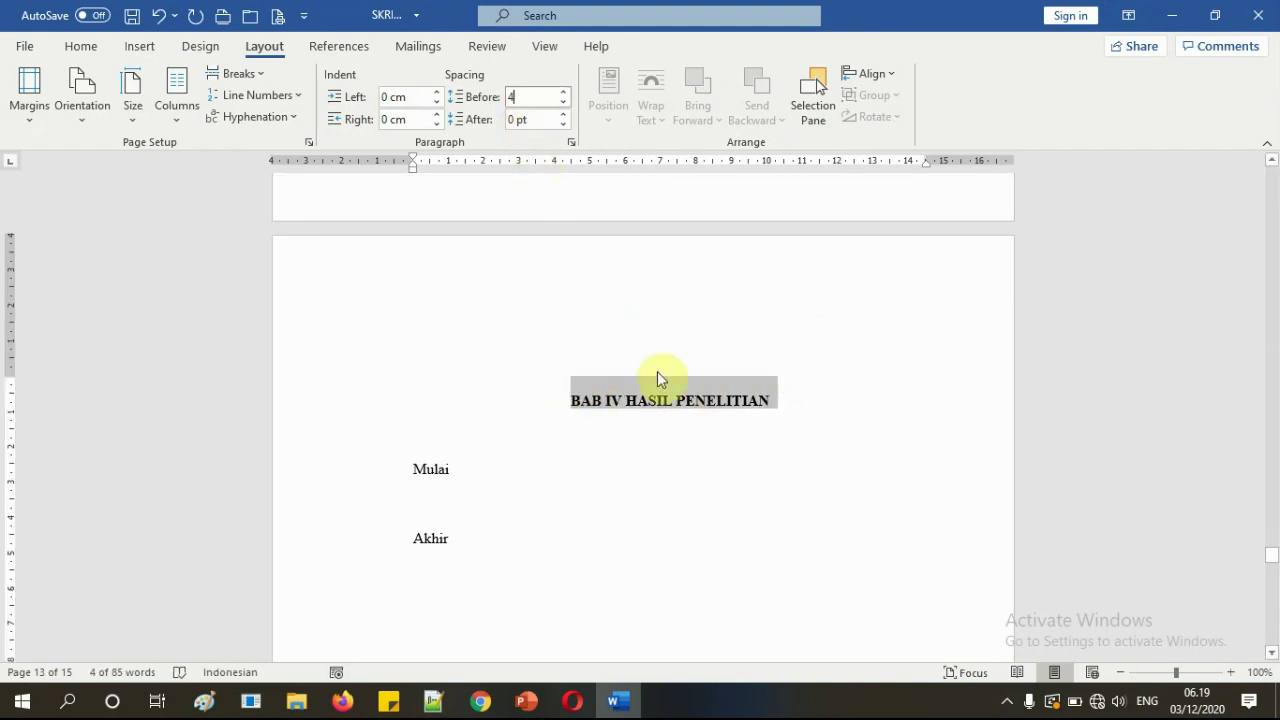
pyautogui.write('0')
pyautogui.click(648, 400)
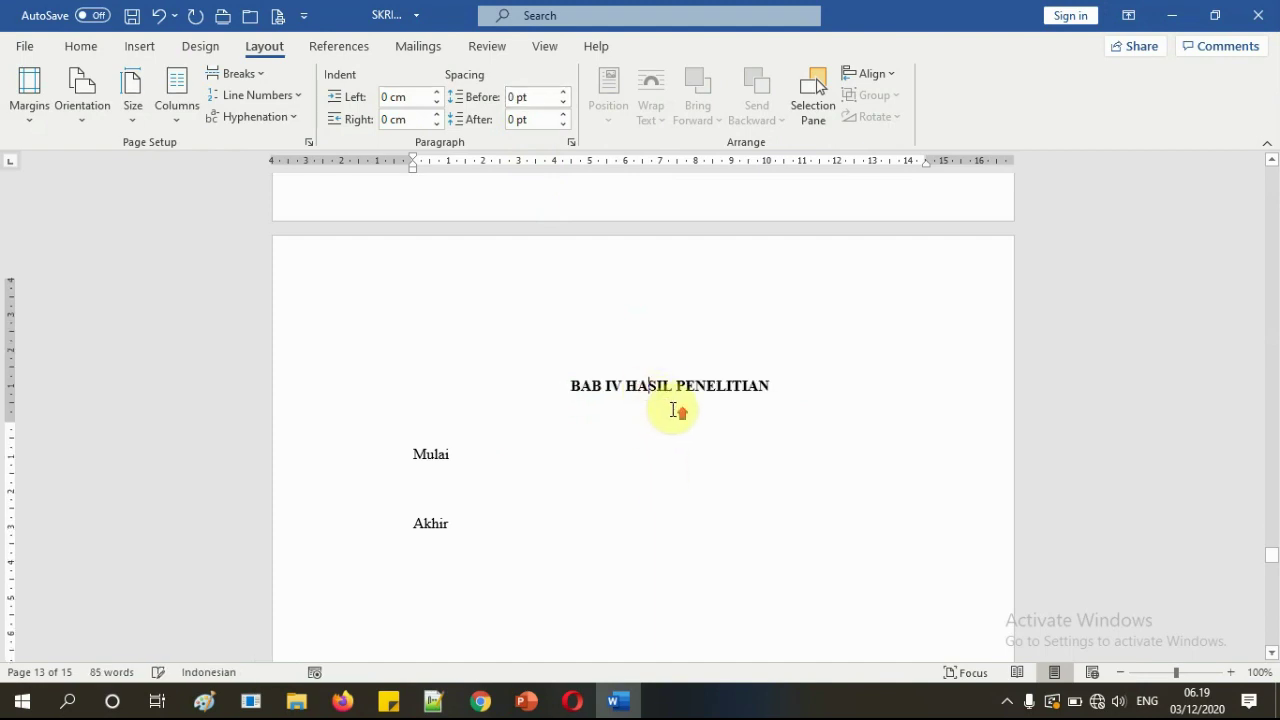
# - Set the spacing before the BAB III METODE PENELITIAN and BAB II LANDASAN TEORI headings to 0 pt
pyautogui.scroll(15, 674, 394)
pyautogui.moveTo(805, 455); pyautogui.dragTo(529, 455)
pyautogui.write('0')
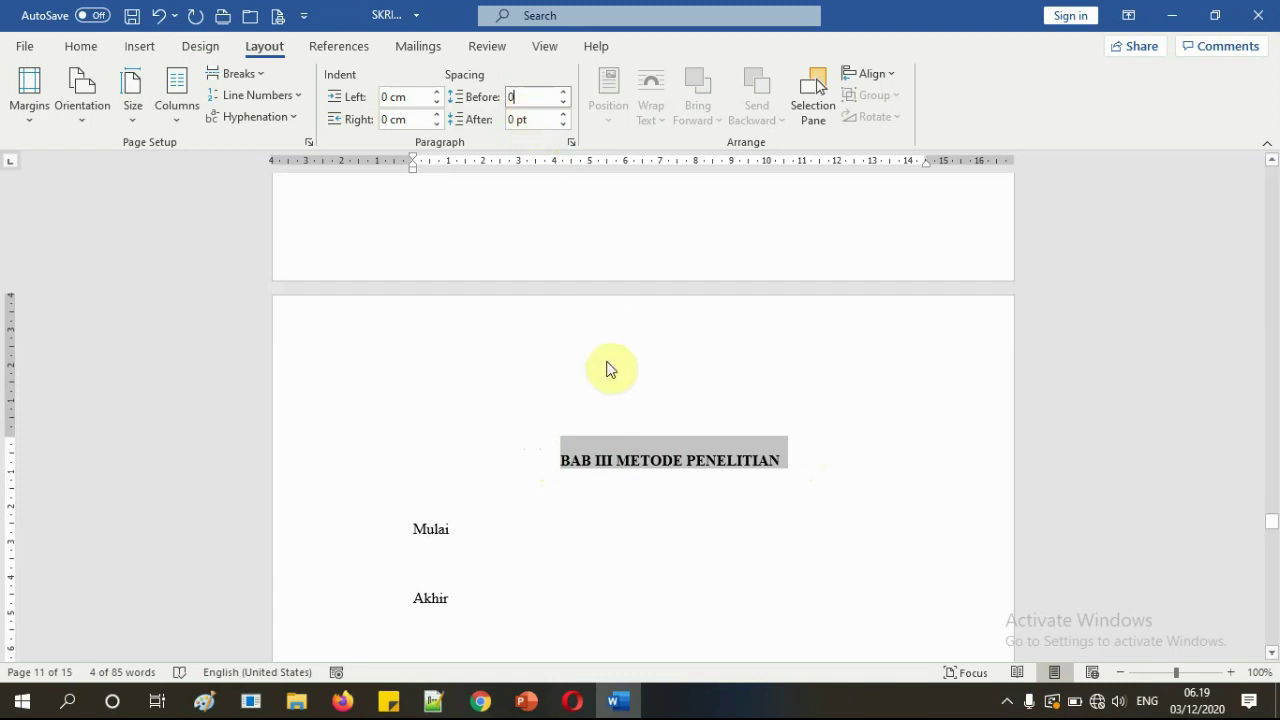
pyautogui.scroll(12, 628, 445)
pyautogui.moveTo(796, 293); pyautogui.dragTo(588, 295)
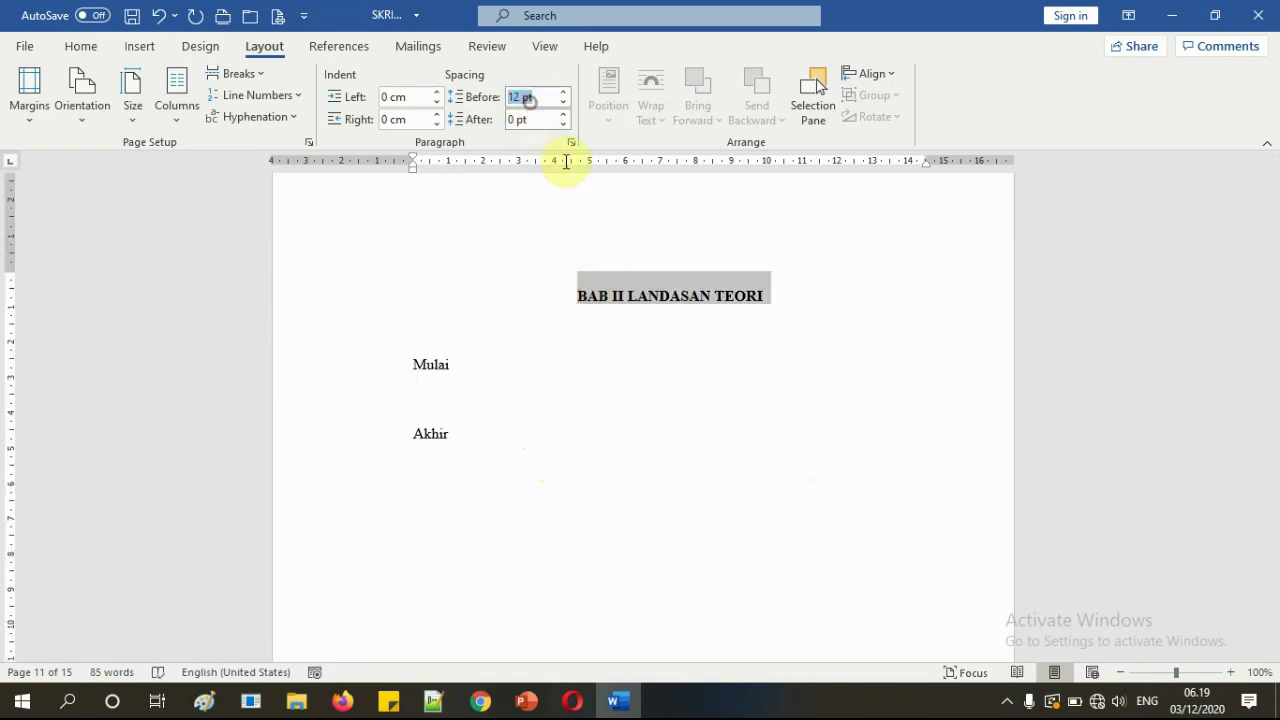
pyautogui.click(626, 269)
# - Set the spacing before the BAB I PENDAHLUAN heading to 0 pt
pyautogui.scroll(10, 666, 346)
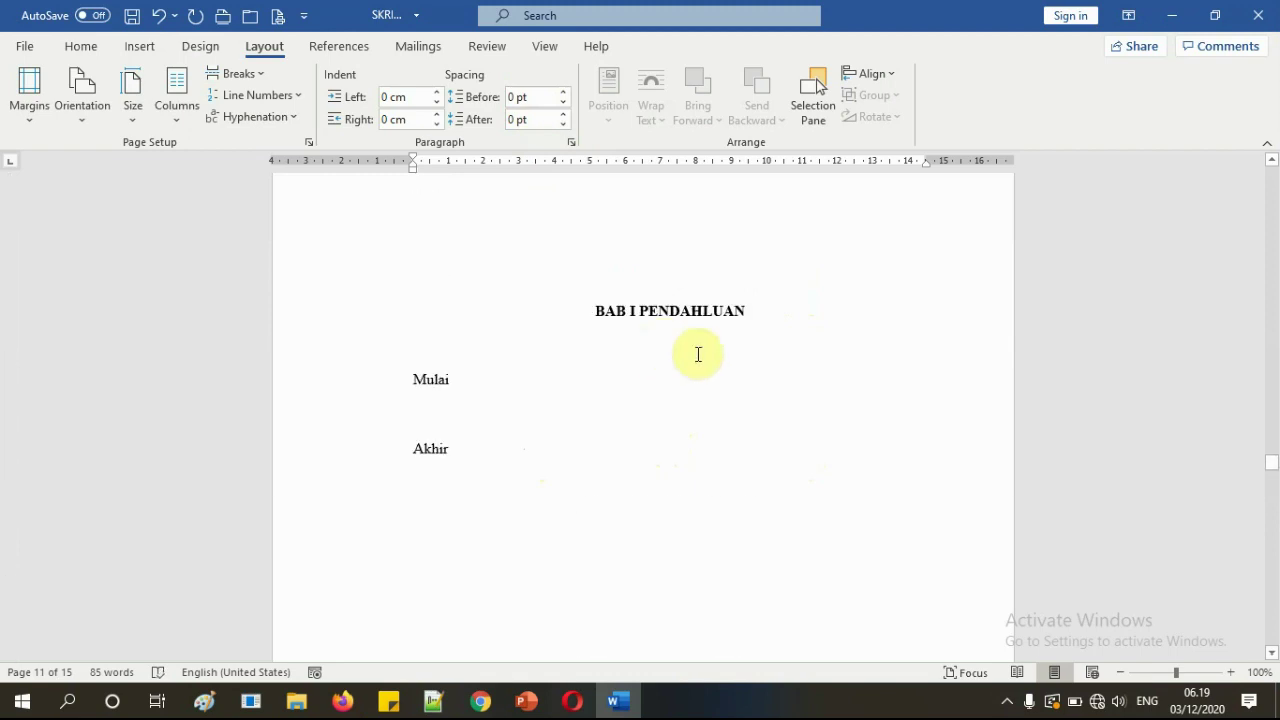
pyautogui.moveTo(780, 306); pyautogui.dragTo(563, 306)
pyautogui.write('0')
pyautogui.press('Return')
# - Set the spacing before the DAFTAR LAMPIRAN heading to 0 pt
pyautogui.scroll(5, 700, 371)
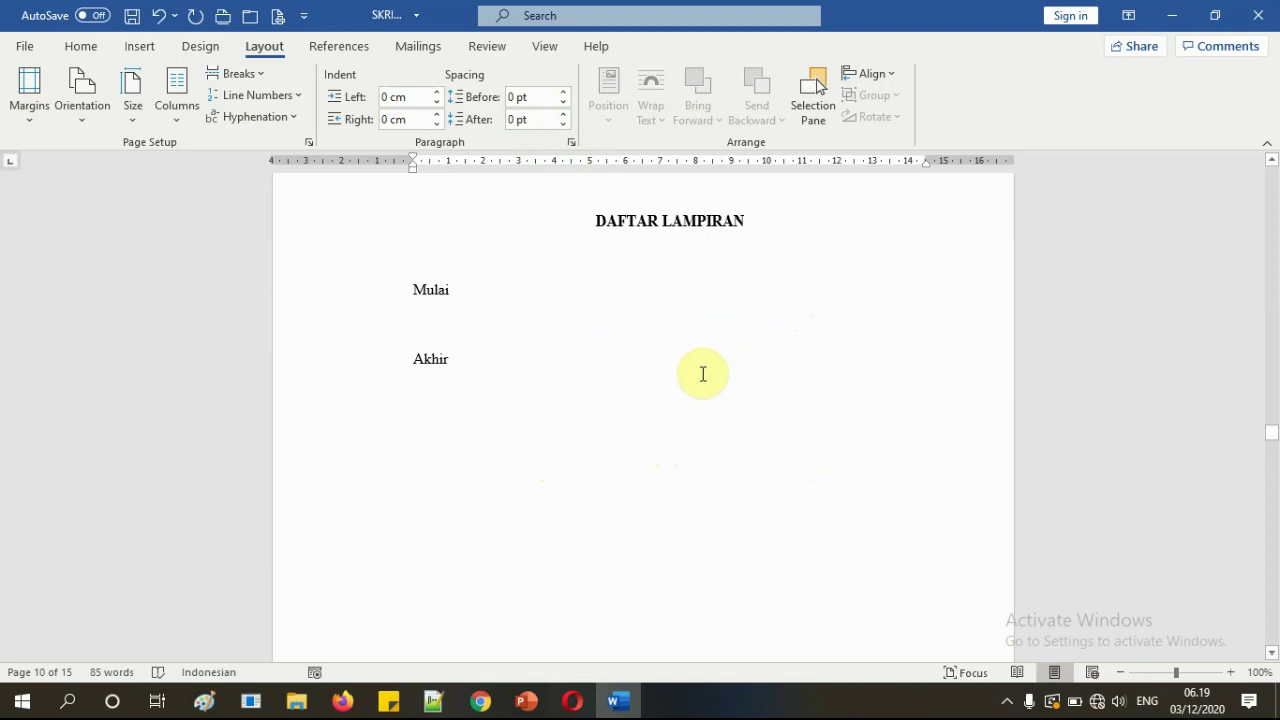
pyautogui.scroll(3, 703, 374)
pyautogui.click(684, 356)
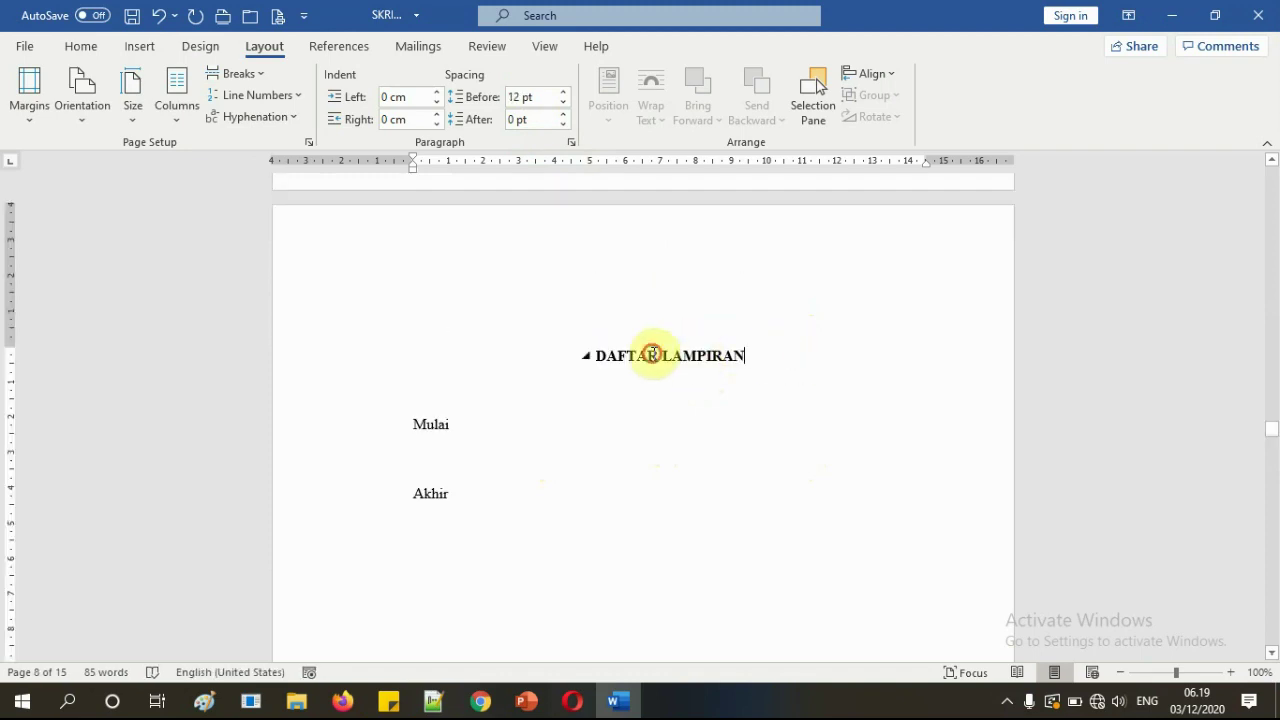
pyautogui.moveTo(783, 354); pyautogui.dragTo(551, 354)
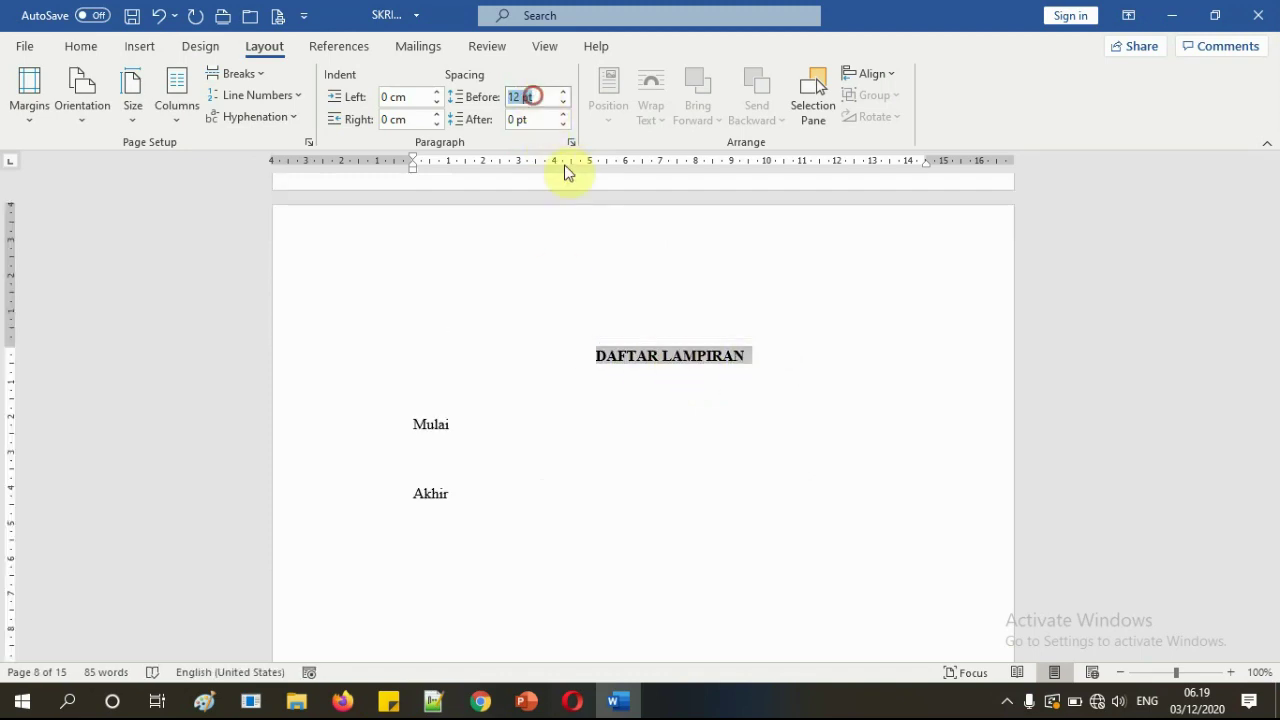
pyautogui.write('0')
pyautogui.click(642, 357)
# - Set the spacing before the DAFTAR GAMBAR heading to 0 pt
pyautogui.scroll(10, 705, 391)
pyautogui.scroll(6, 707, 388)
pyautogui.moveTo(763, 374); pyautogui.dragTo(563, 374)
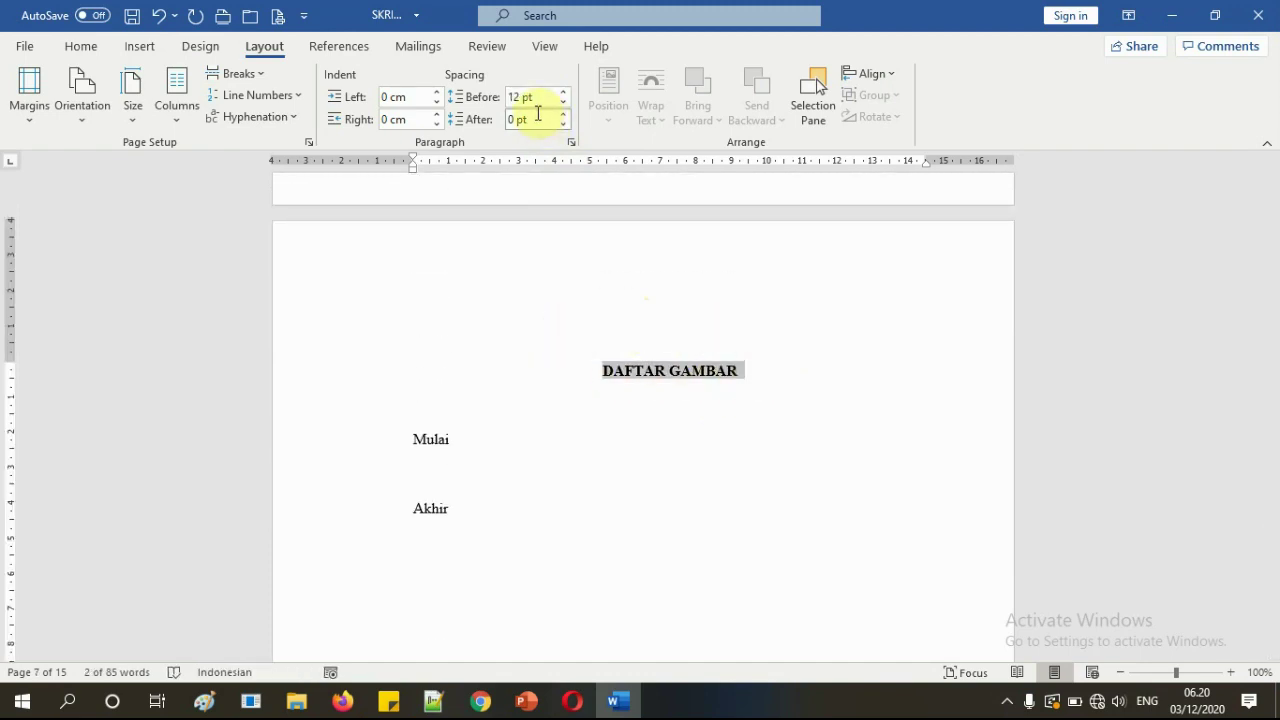
pyautogui.write('0')
pyautogui.click(651, 366)
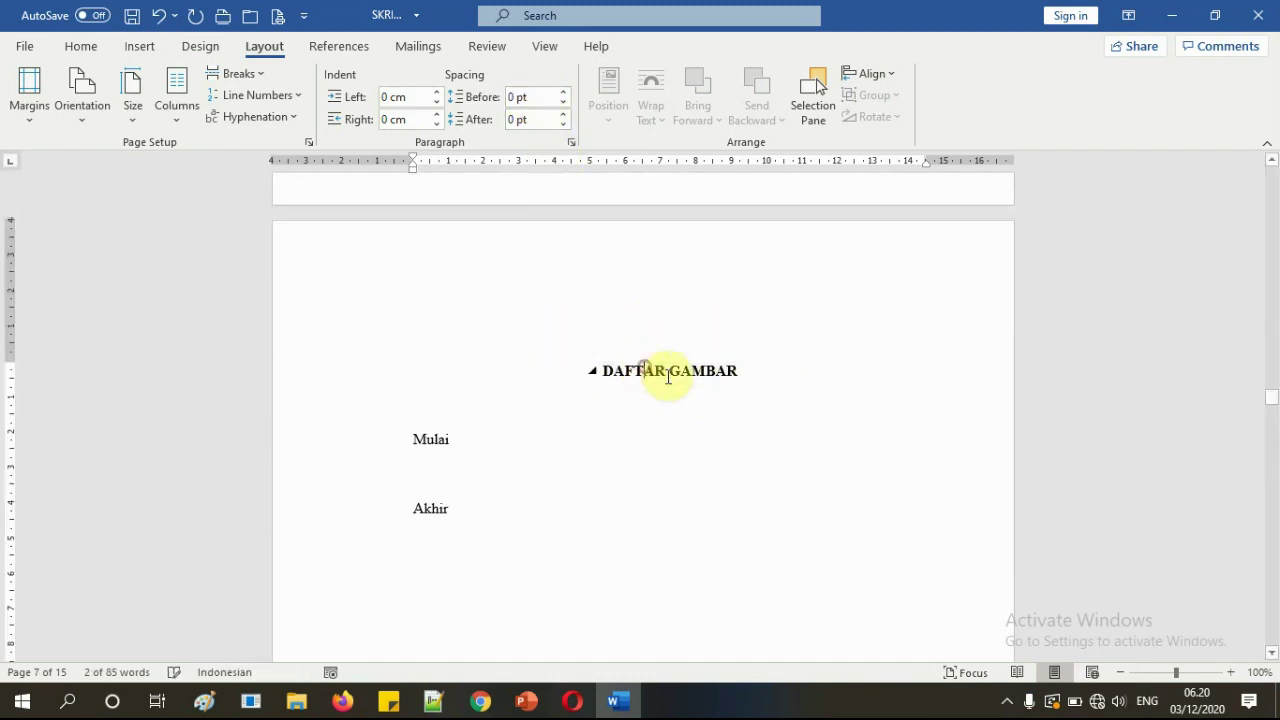
# - Set the spacing before the DAFTAR TABEL heading to 0 pt
pyautogui.scroll(-5, 694, 391)
pyautogui.scroll(4, 700, 391)
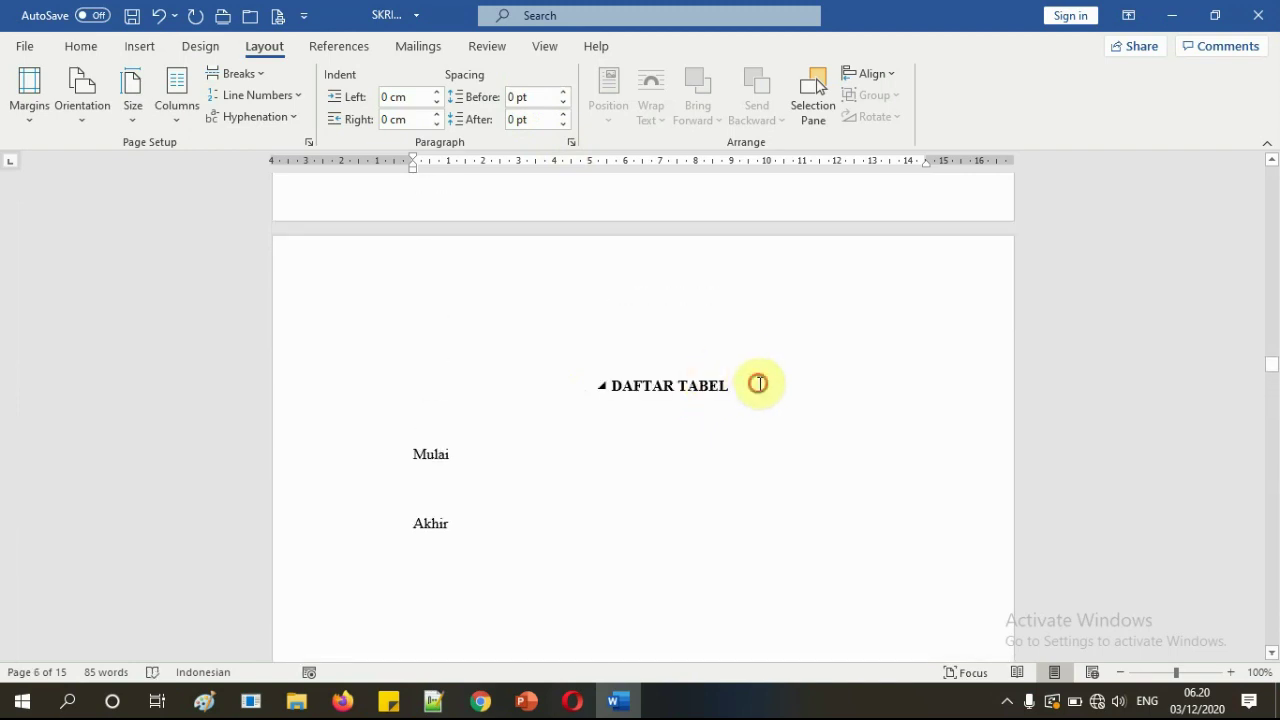
pyautogui.moveTo(758, 383); pyautogui.dragTo(571, 380)
pyautogui.write('0')
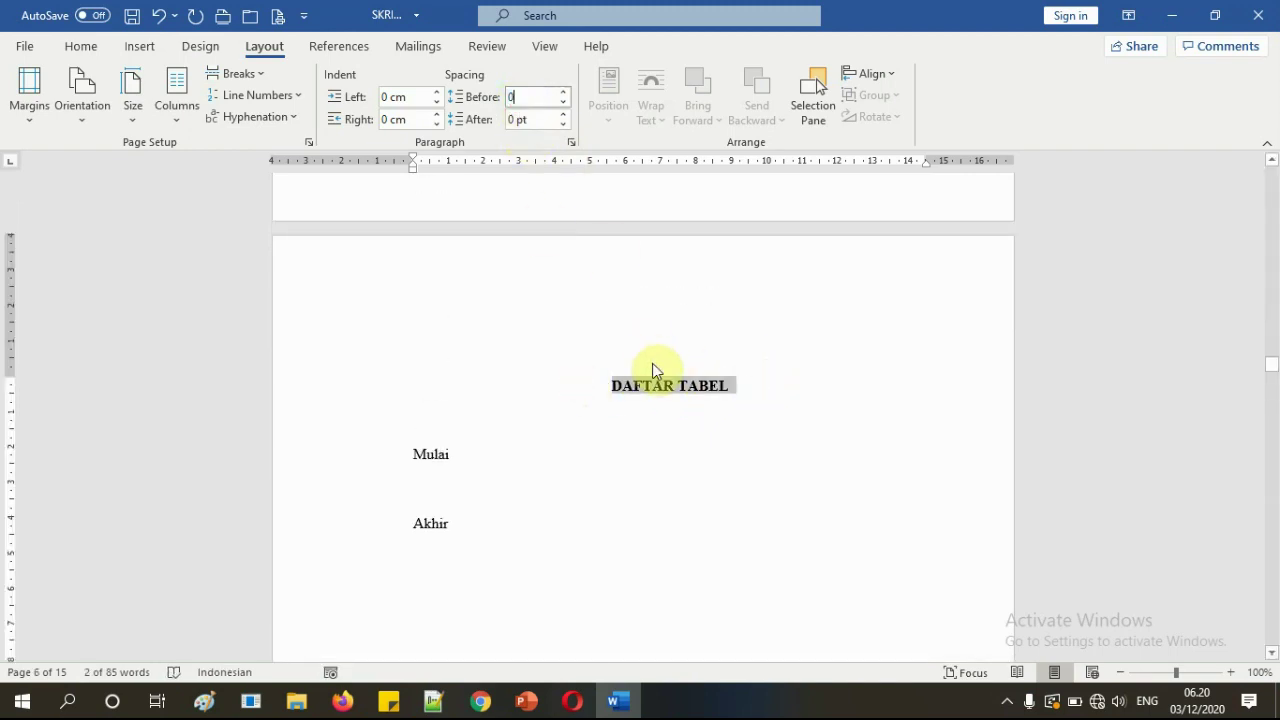
pyautogui.click(670, 388)
# - Set the spacing before the DAFTAR ISI heading to 0 pt
pyautogui.scroll(9, 706, 401)
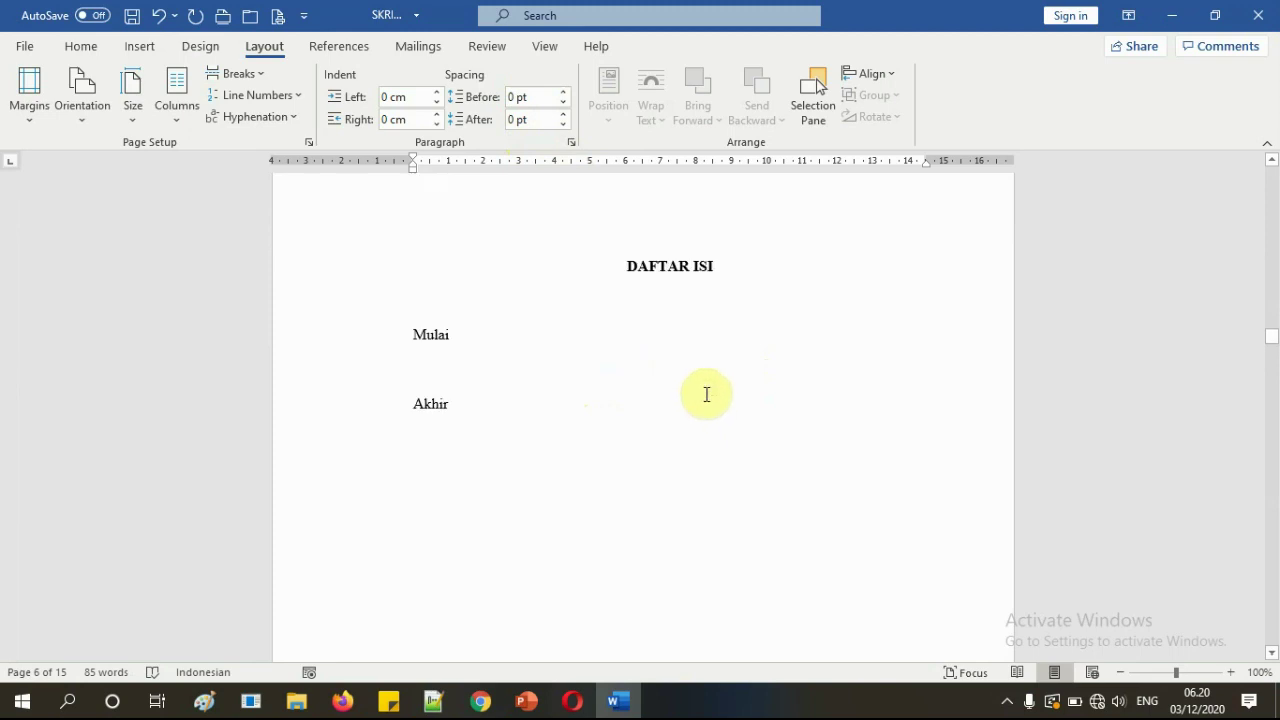
pyautogui.moveTo(737, 268); pyautogui.dragTo(574, 266)
pyautogui.click(535, 100)
pyautogui.write('0')
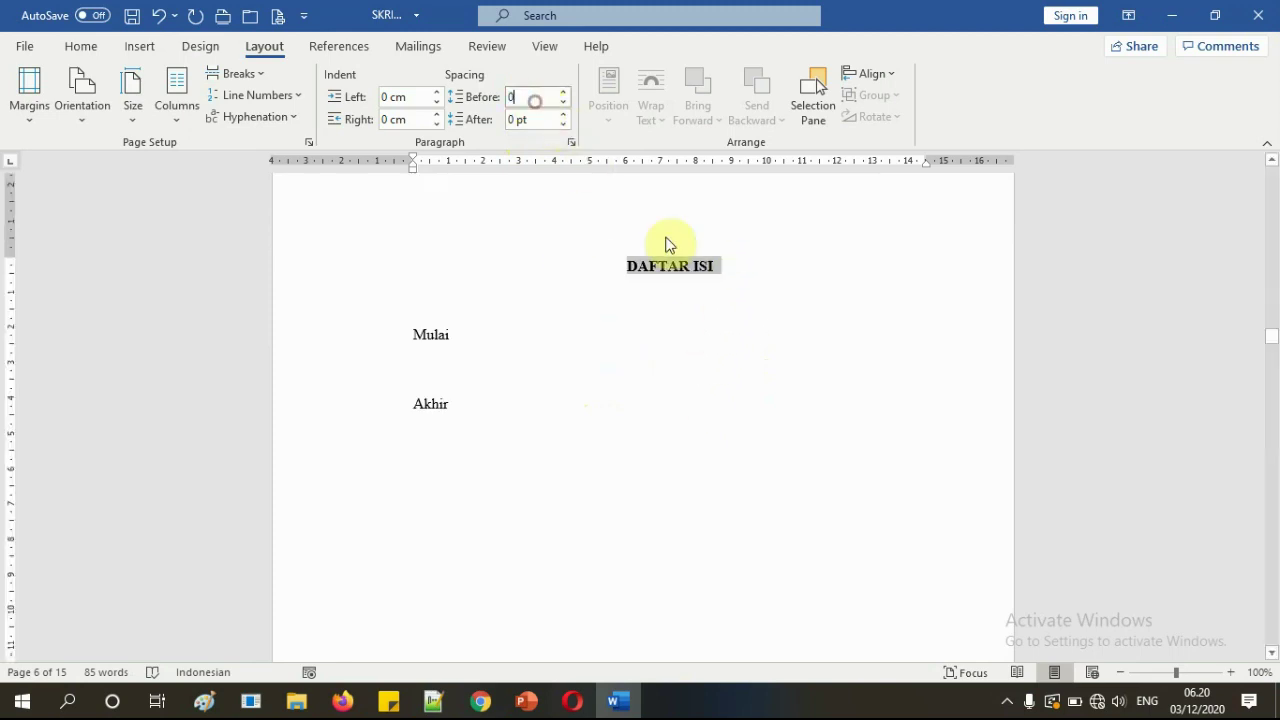
# - Set the spacing before the ABSTRAK heading to 0 pt
pyautogui.scroll(10, 706, 346)
pyautogui.click(731, 462)
pyautogui.moveTo(731, 462); pyautogui.dragTo(616, 456)
pyautogui.write('0')
pyautogui.press('Return')
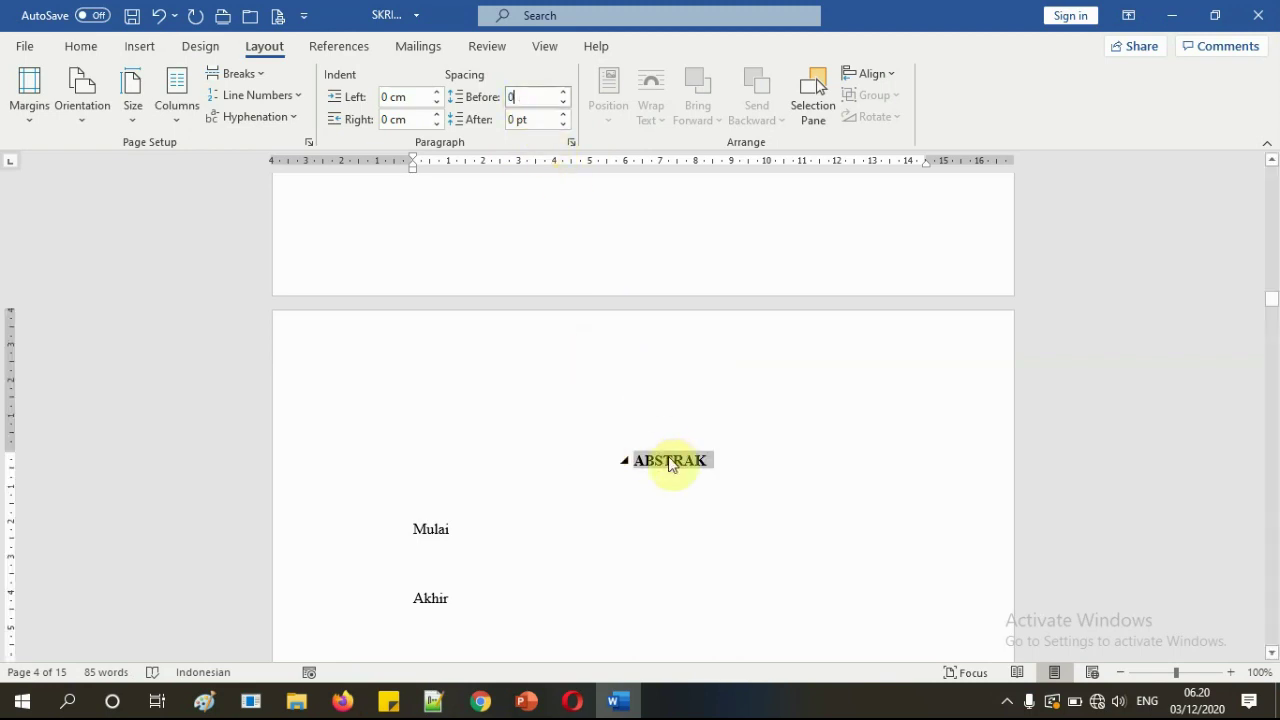
# - Set the spacing before the KATA PENGANTAR heading to 0 pt
pyautogui.scroll(15, 731, 457)
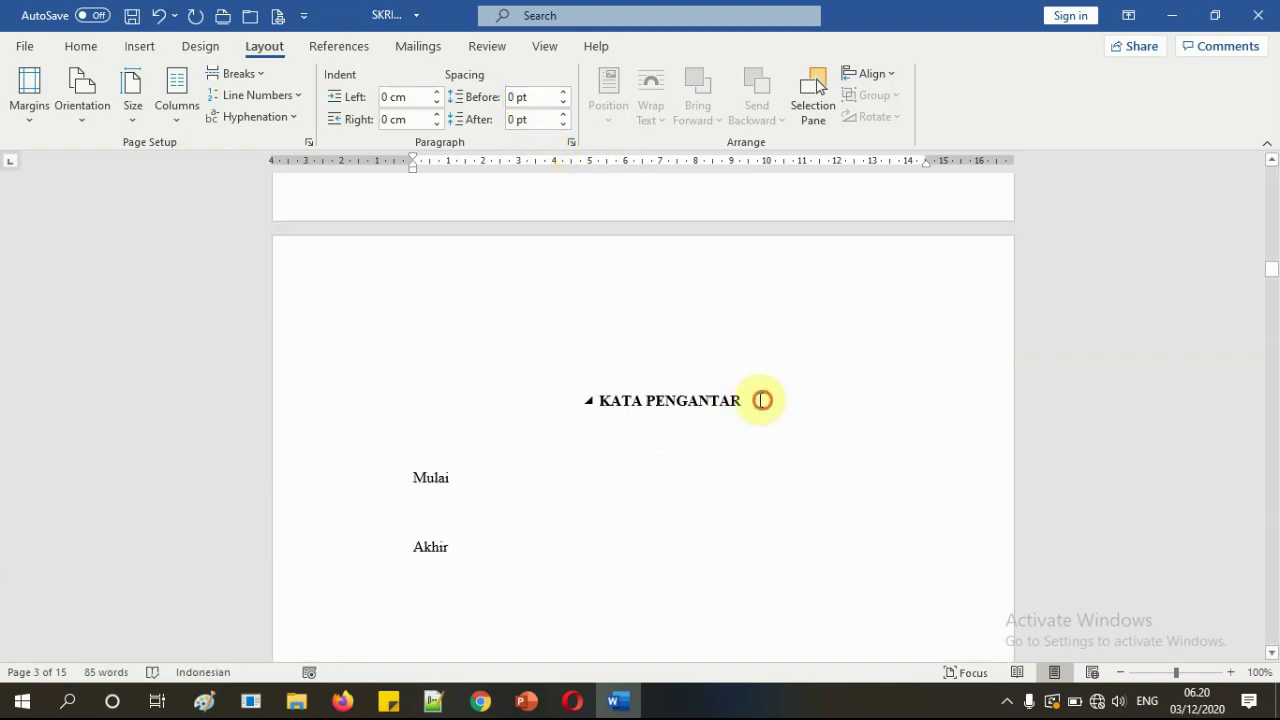
pyautogui.moveTo(762, 400); pyautogui.dragTo(599, 401)
pyautogui.write('0')
pyautogui.press('Return')
pyautogui.scroll(2, 708, 414)
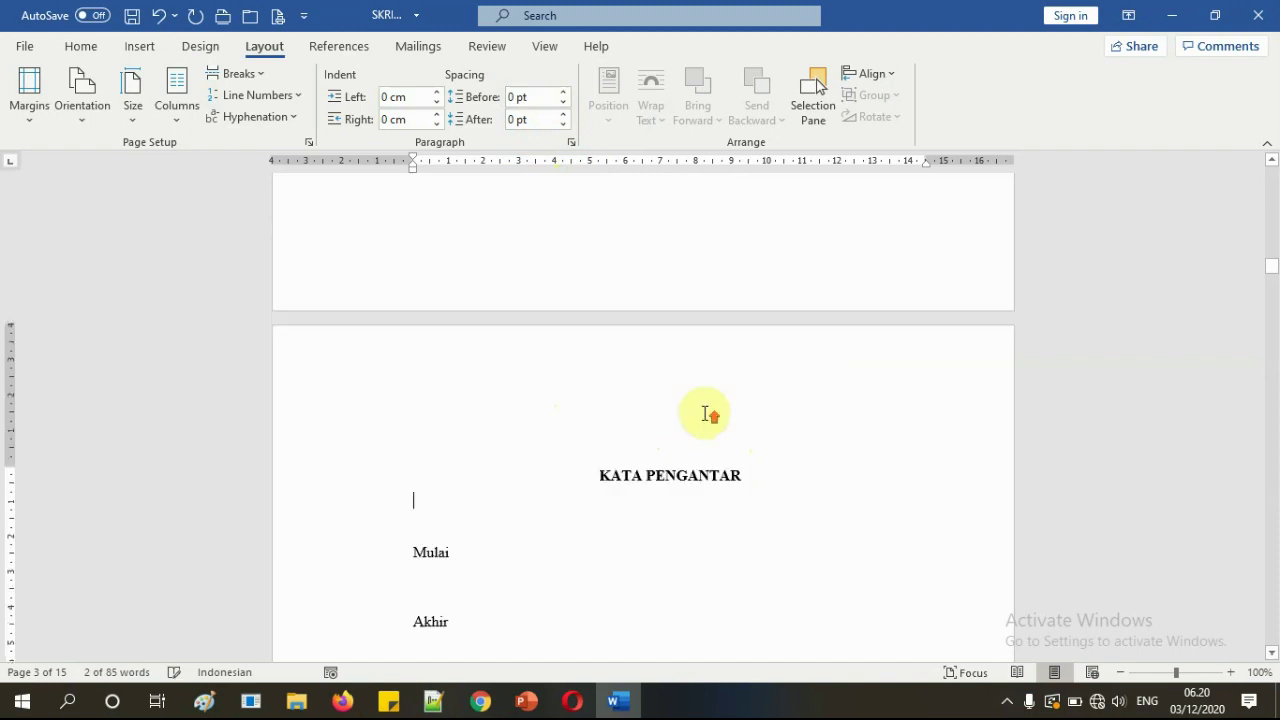
# - Check the spacing of the LEMBAR PENGESAHAN heading and review the following headings through BAB I PENDAHLUAN
pyautogui.scroll(-15, 708, 414)
pyautogui.click(686, 491)
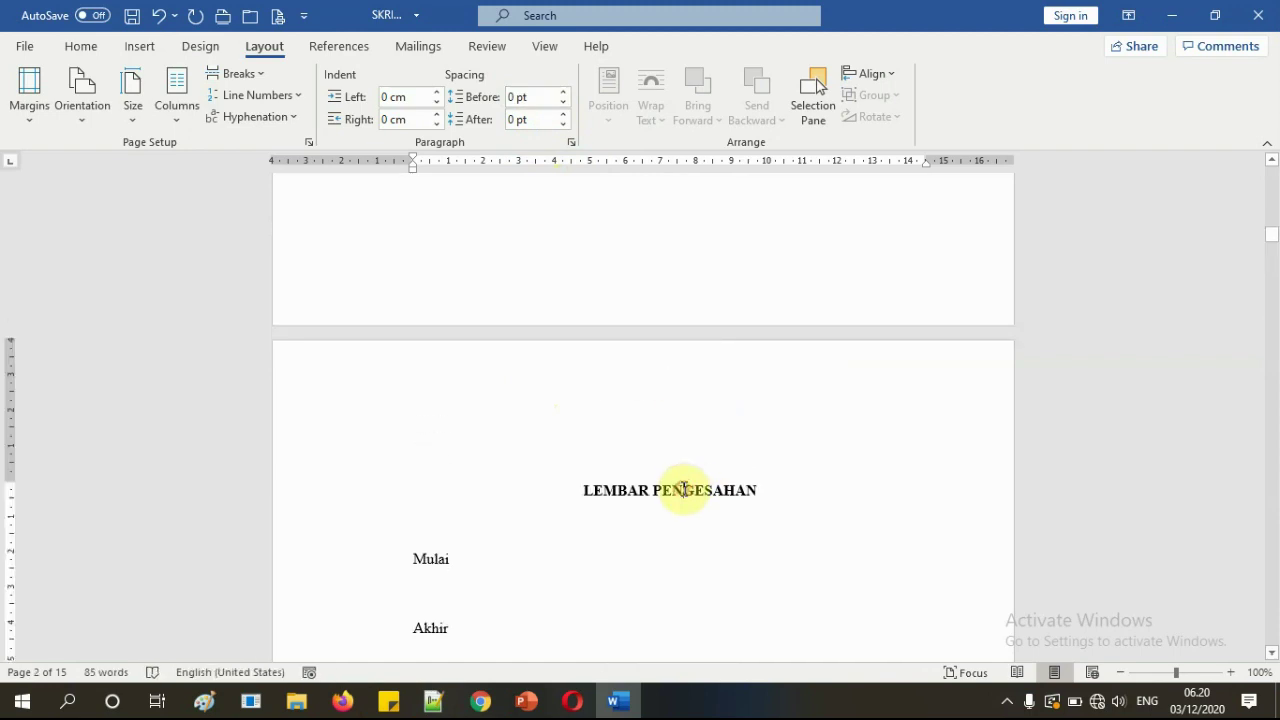
pyautogui.scroll(-10, 700, 500)
pyautogui.scroll(-12, 706, 503)
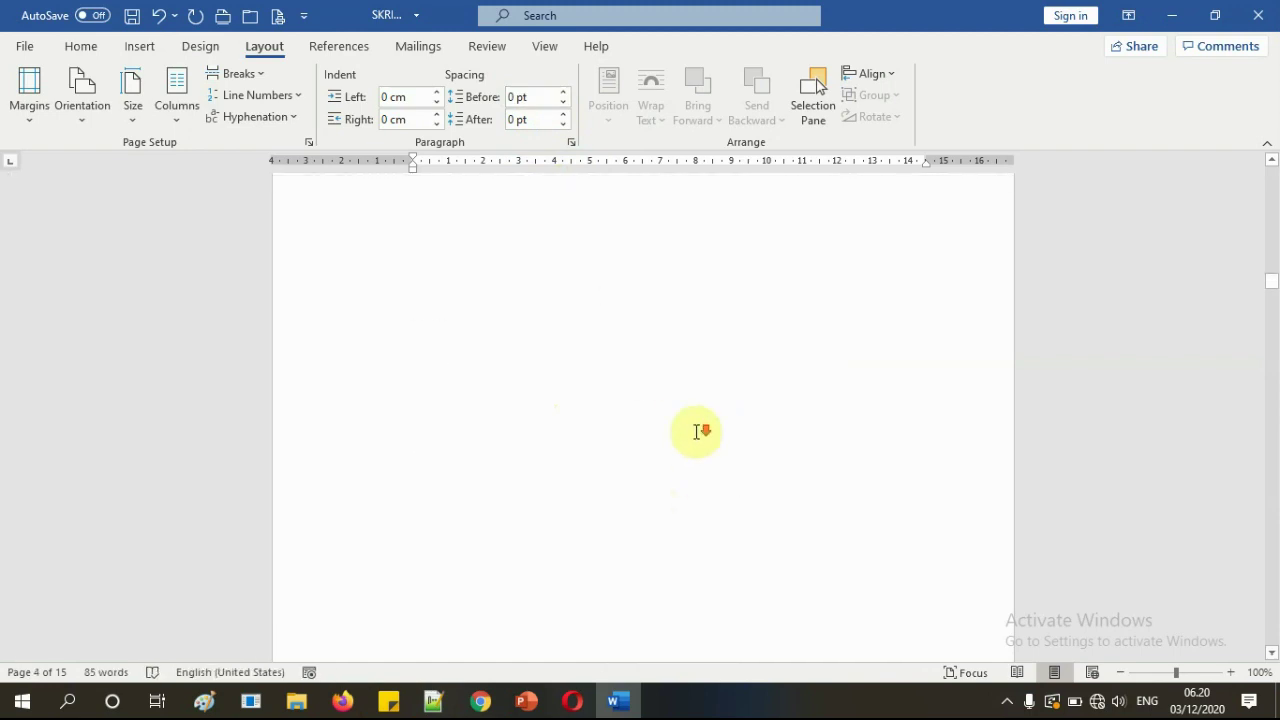
pyautogui.scroll(-15, 697, 432)
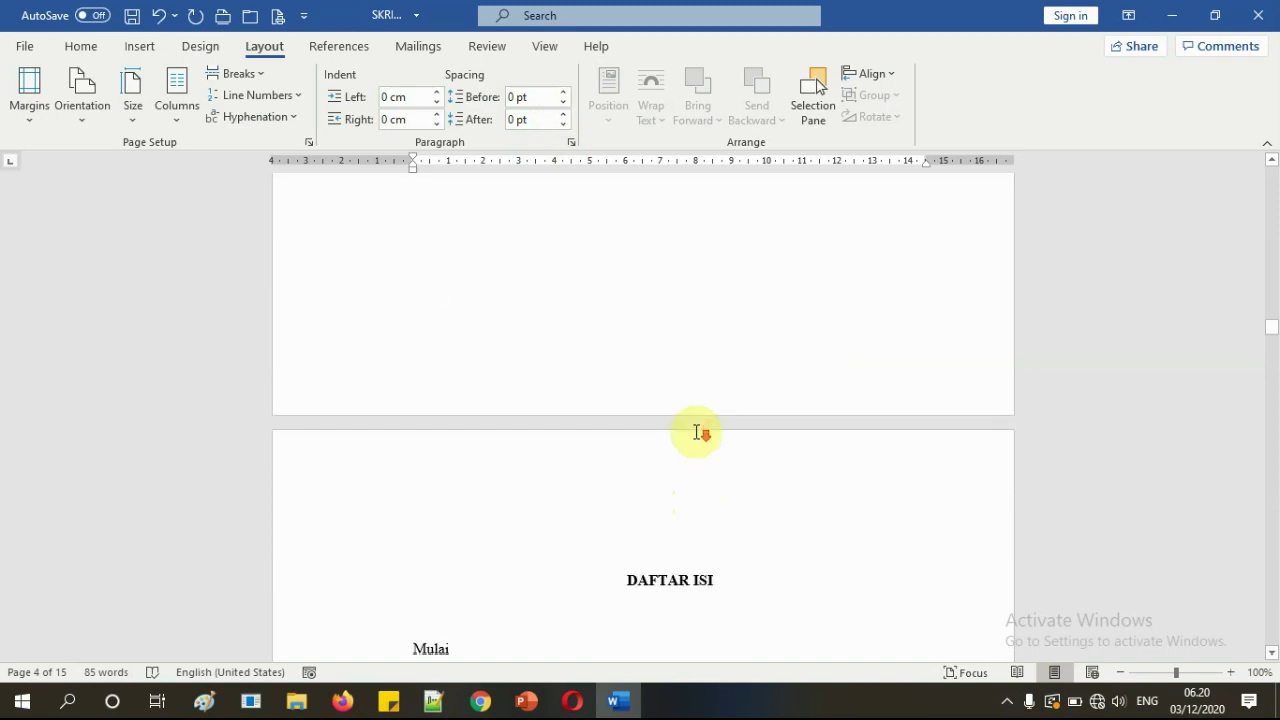
pyautogui.scroll(-15, 698, 430)
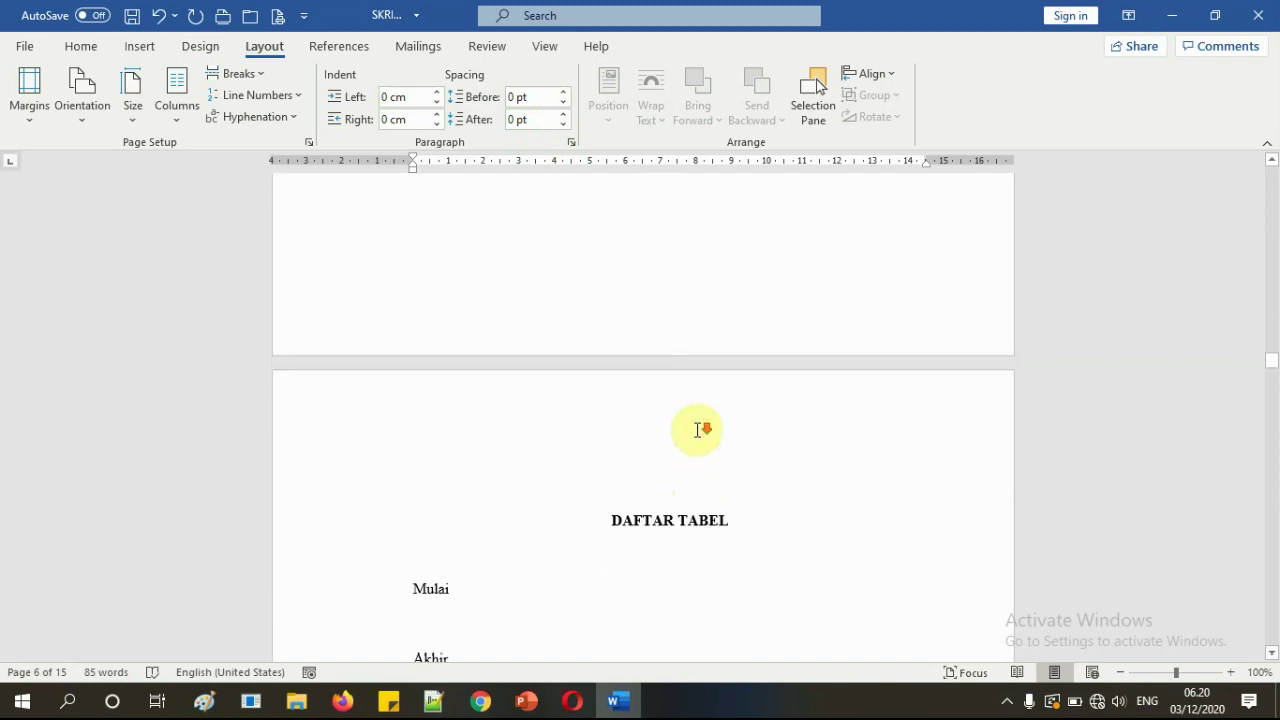
pyautogui.scroll(-8, 698, 430)
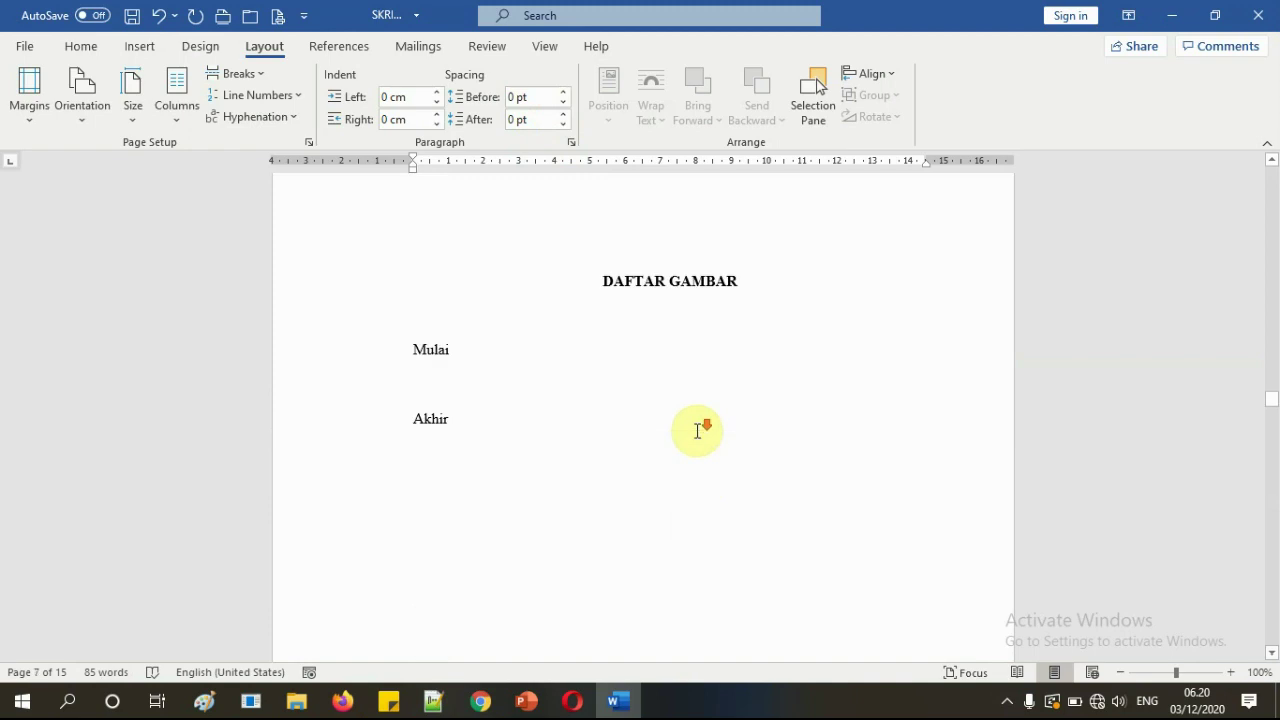
pyautogui.scroll(-15, 697, 432)
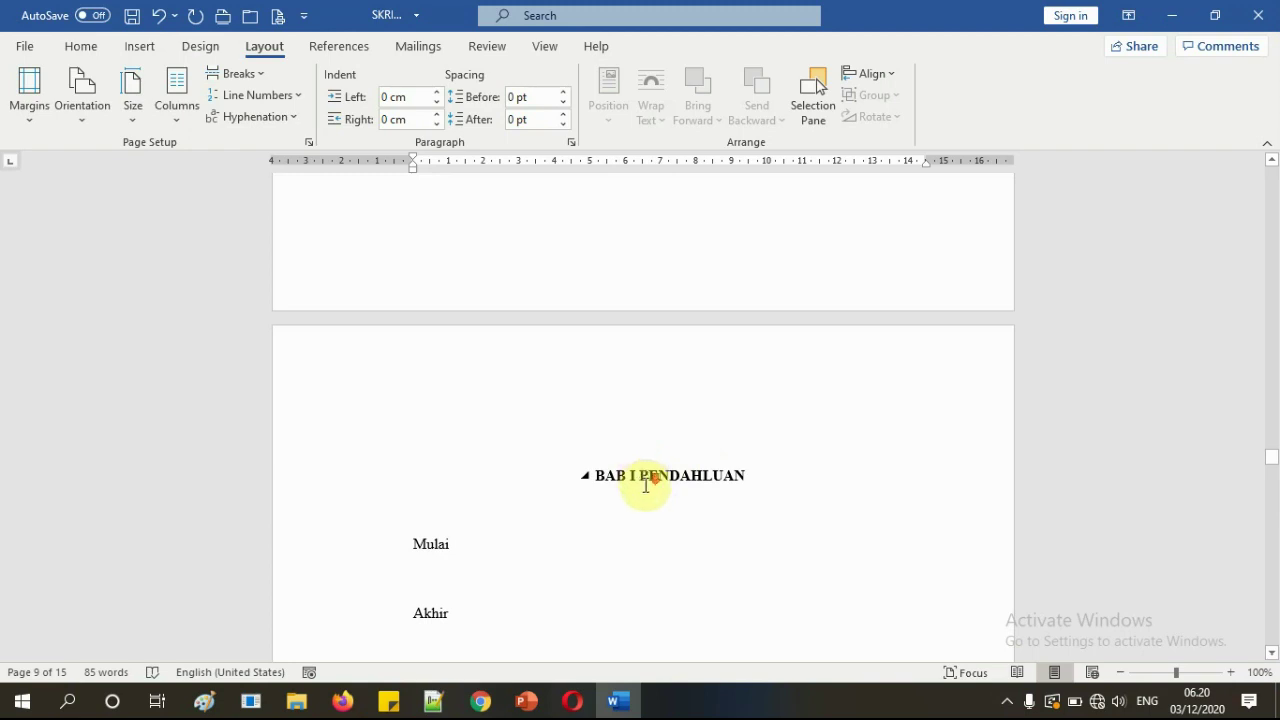
pyautogui.scroll(-2, 646, 486)
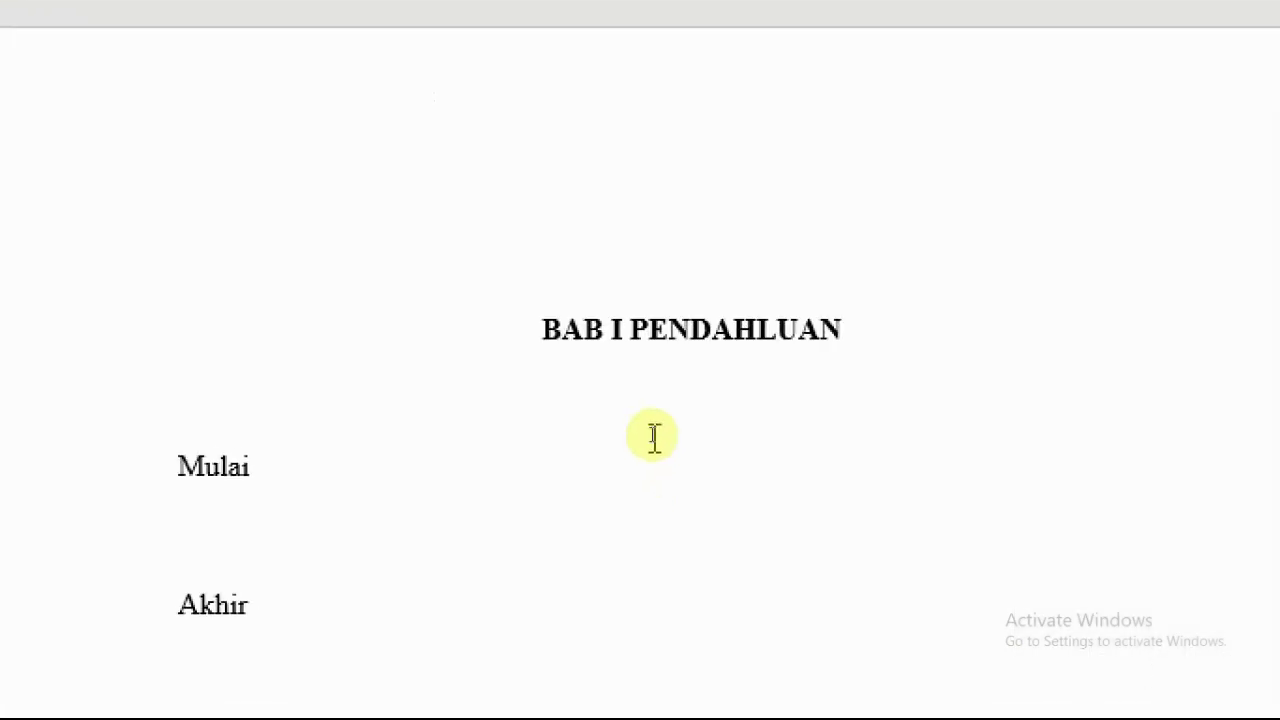
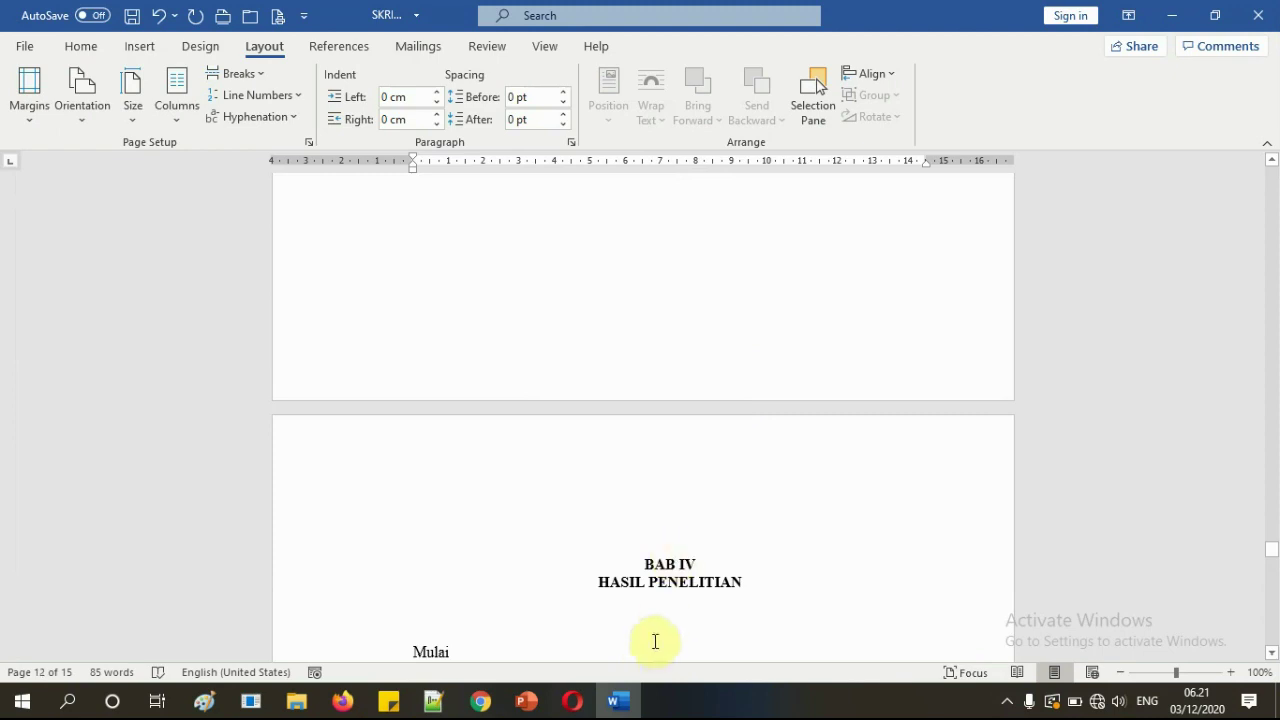
# - Switch to the Setting Skripsi.pptx presentation in PowerPoint and review the Heading 1 and add-content steps on the Langkah-Langkah slide
pyautogui.moveTo(540, 705)
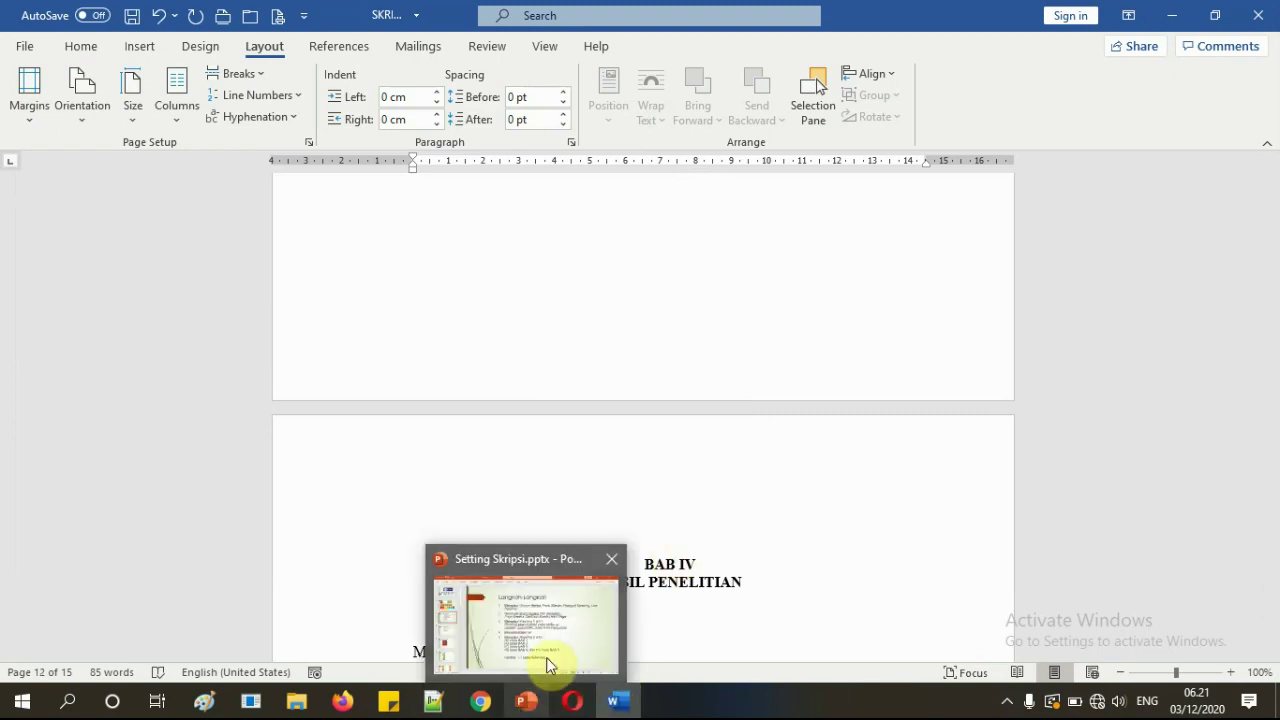
pyautogui.click(543, 660)
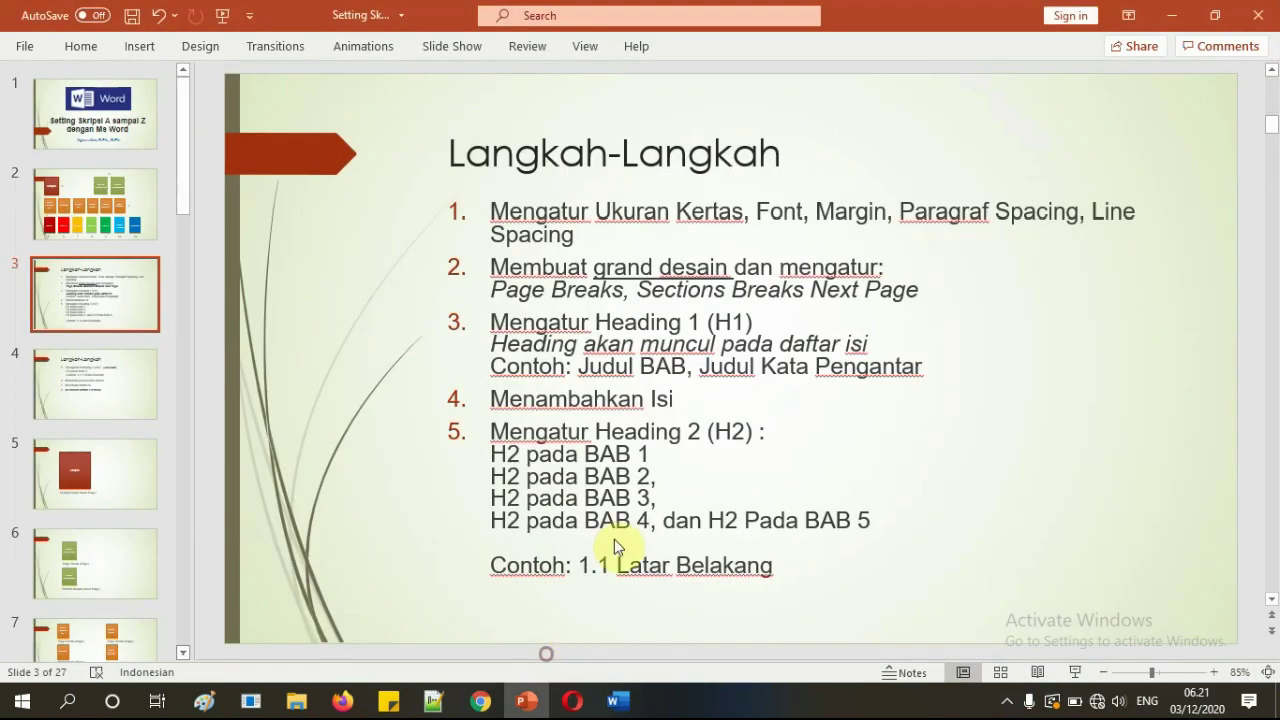
pyautogui.click(560, 325)
pyautogui.click(758, 322)
pyautogui.click(534, 344)
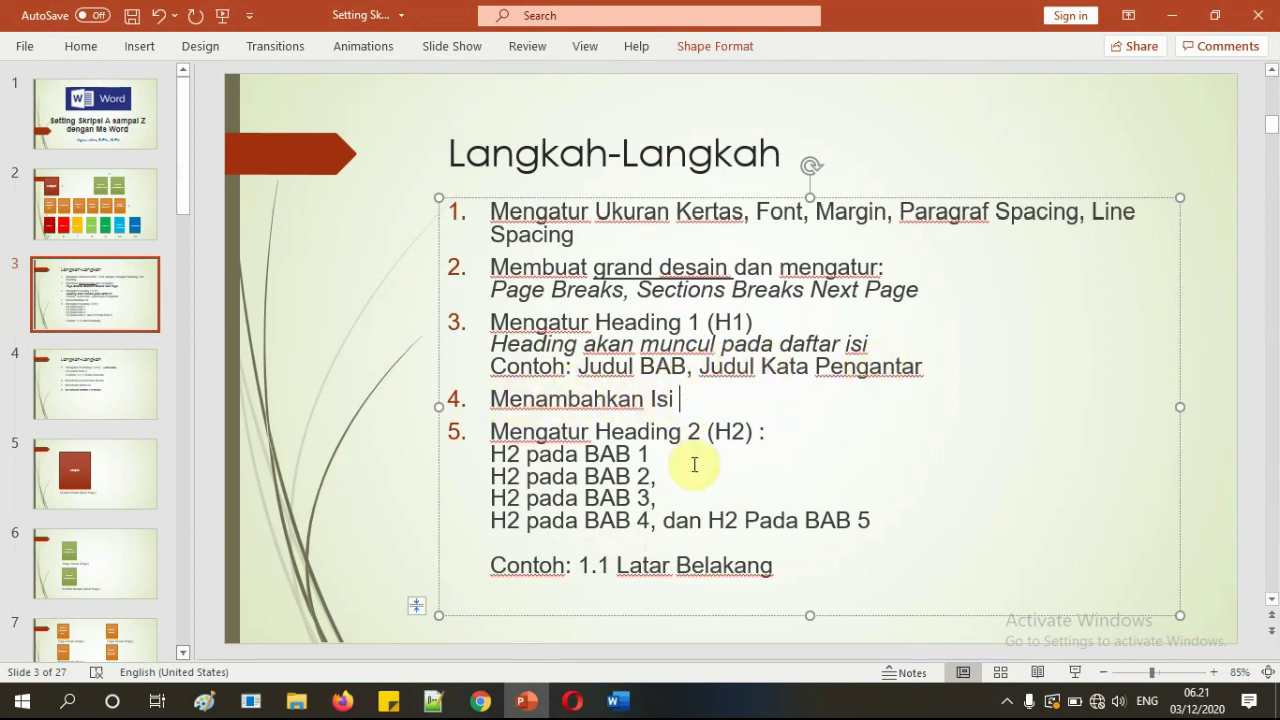
# - Return to the SKRIPSI document in Word and examine the placeholder areas of the front-matter pages from Lembar Persetujuan through Abstrak, ending at Kata Pengantar
pyautogui.click(612, 703)
pyautogui.click(643, 500)
pyautogui.scroll(15, 645, 498)
pyautogui.scroll(15, 648, 497)
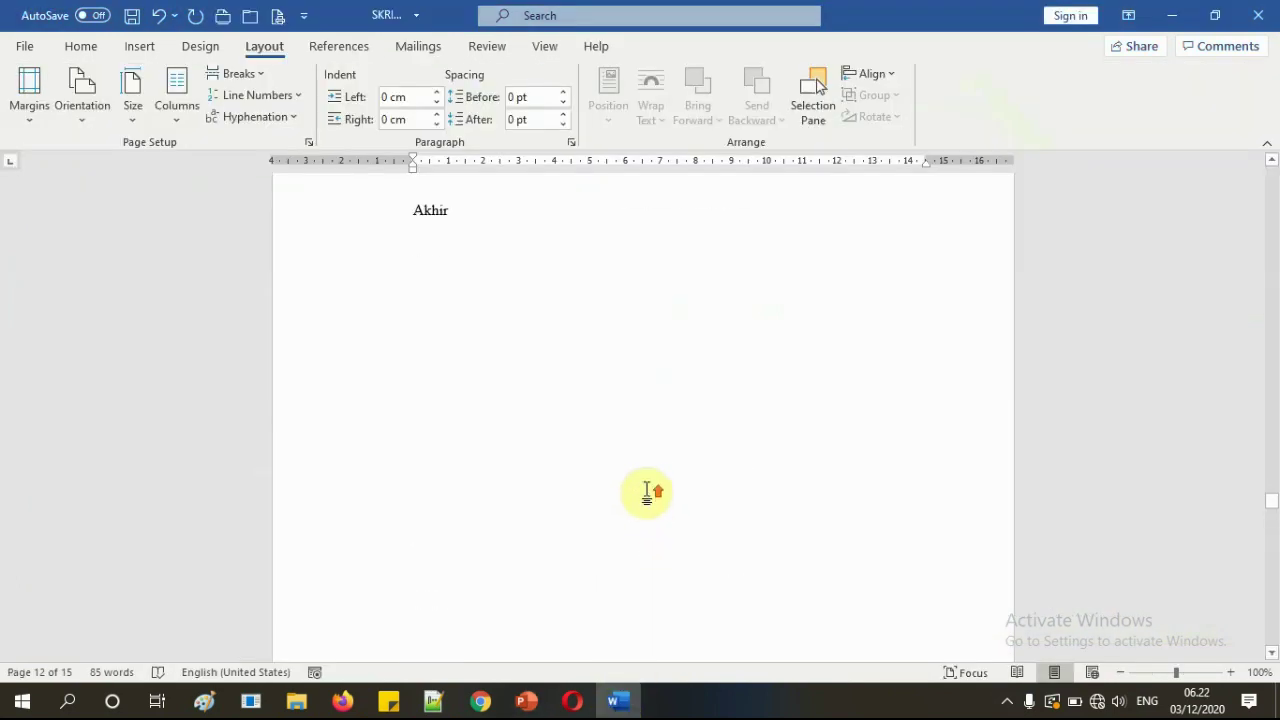
pyautogui.moveTo(1271, 529); pyautogui.dragTo(1271, 190)
pyautogui.scroll(-15, 843, 434)
pyautogui.click(486, 466)
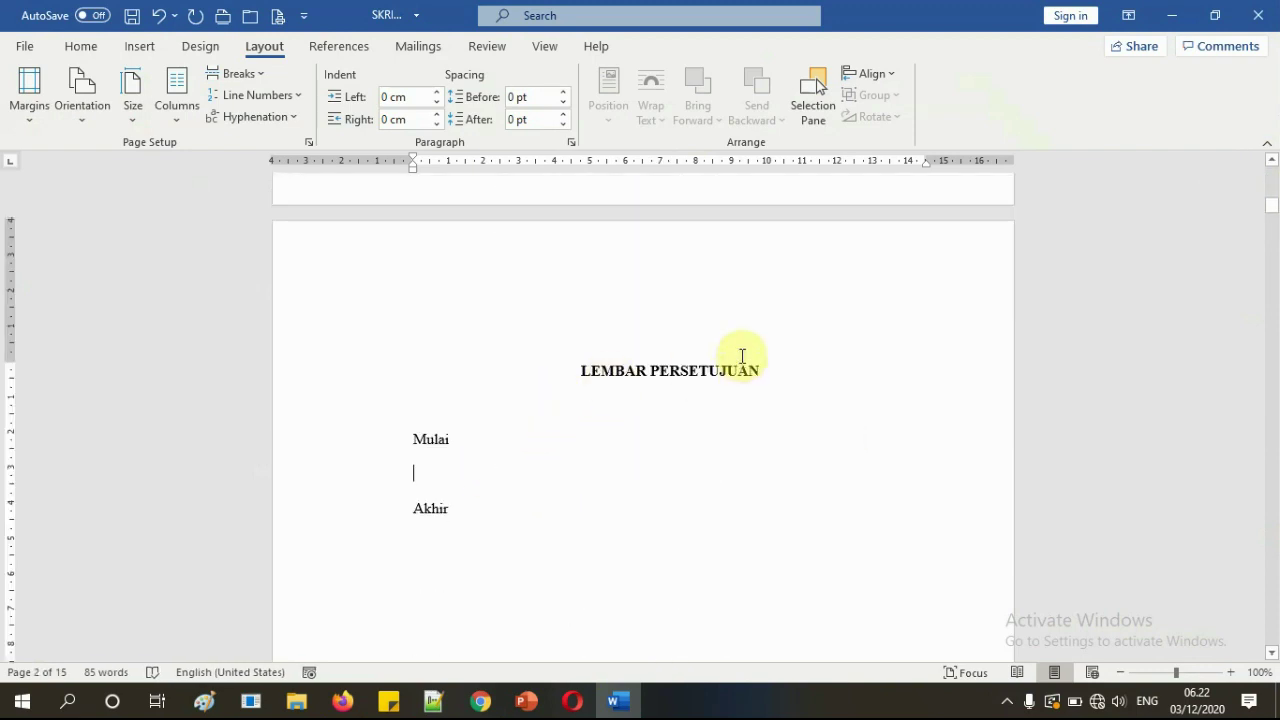
pyautogui.scroll(-10, 462, 450)
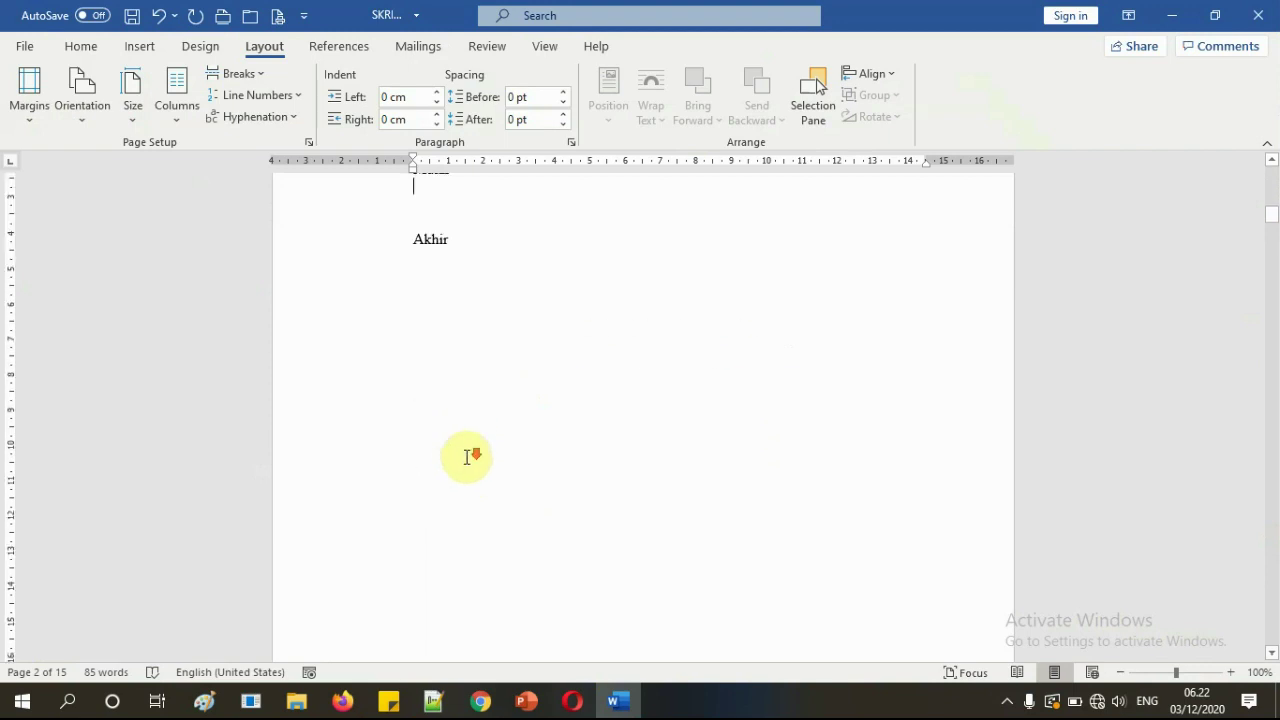
pyautogui.click(448, 529)
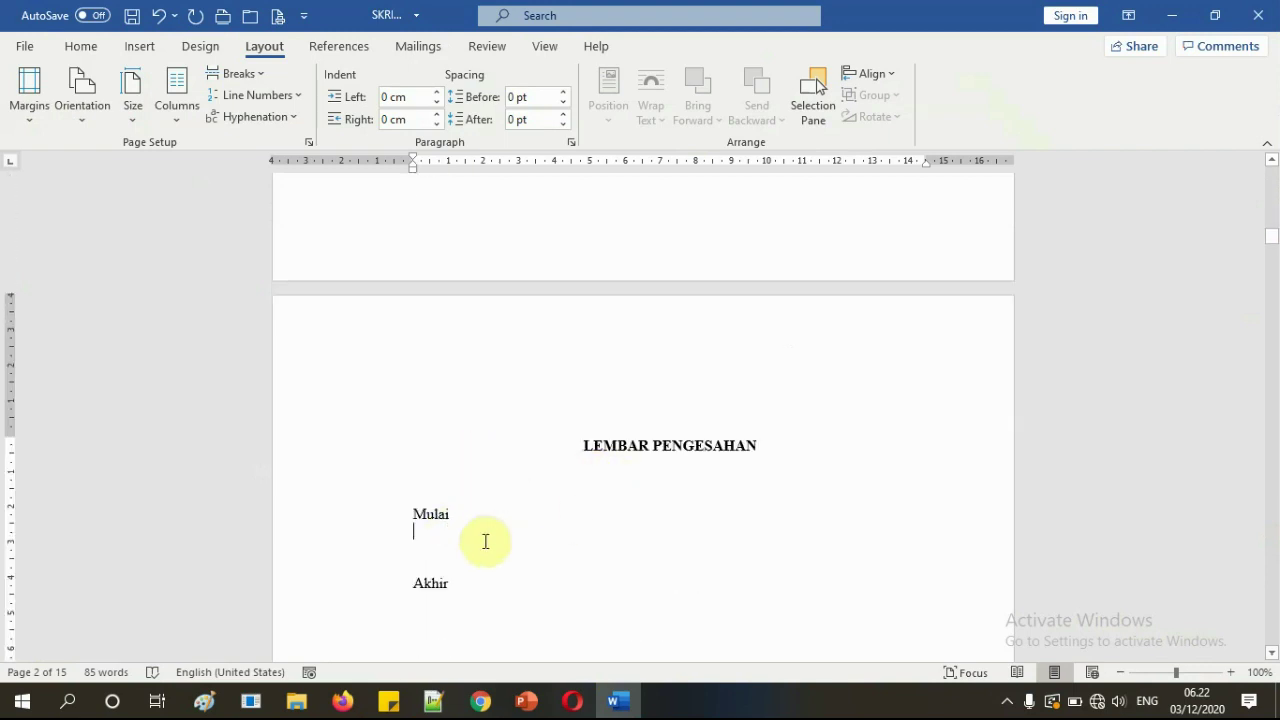
pyautogui.scroll(-10, 490, 550)
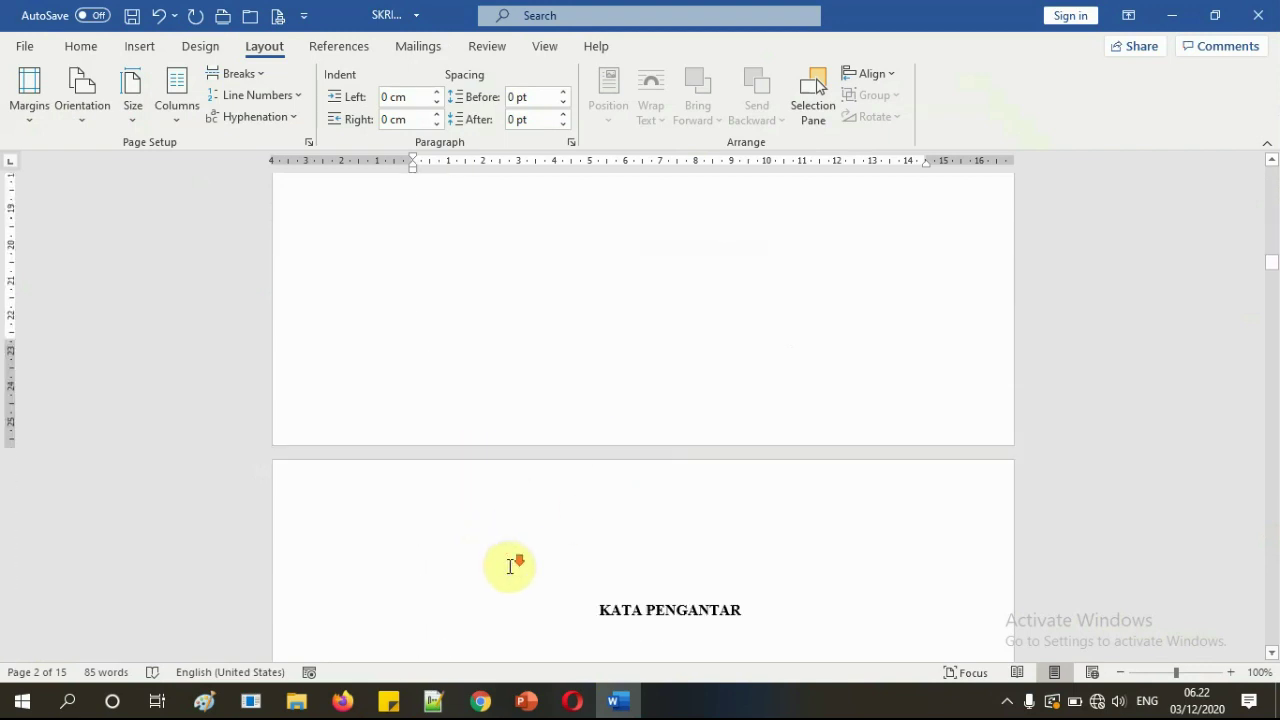
pyautogui.click(437, 494)
pyautogui.scroll(-10, 580, 520)
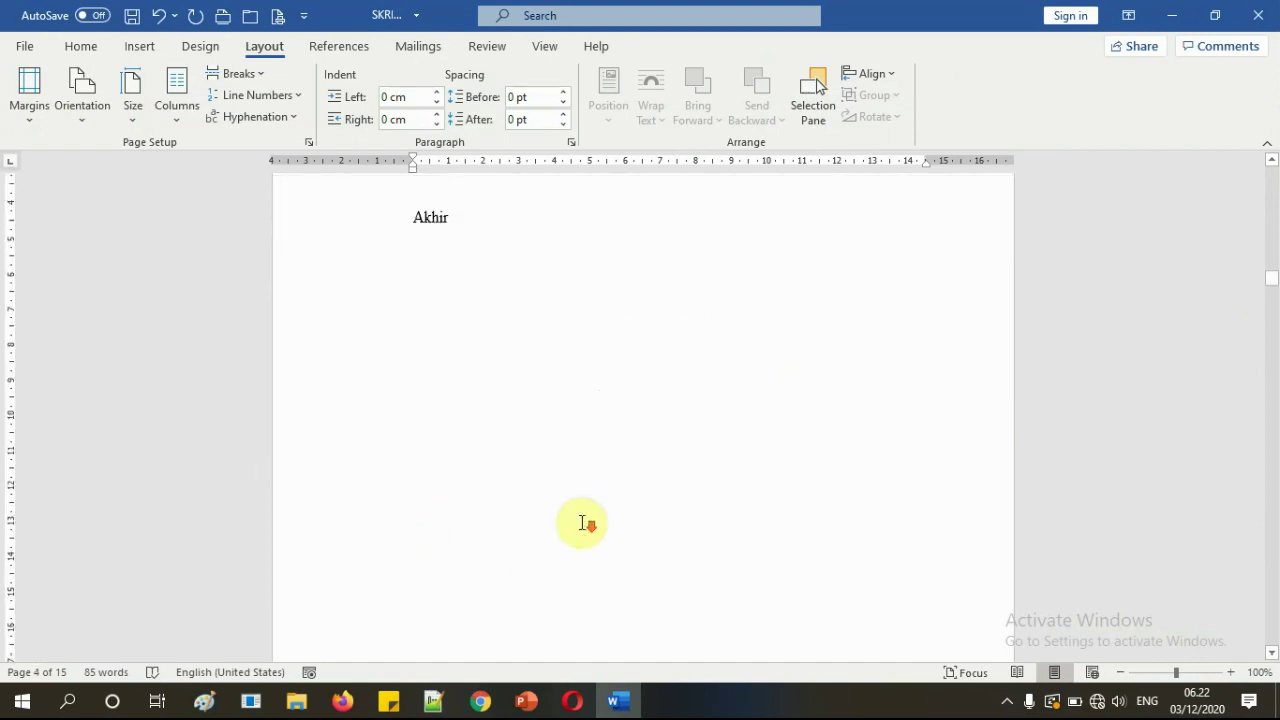
pyautogui.scroll(-3, 583, 532)
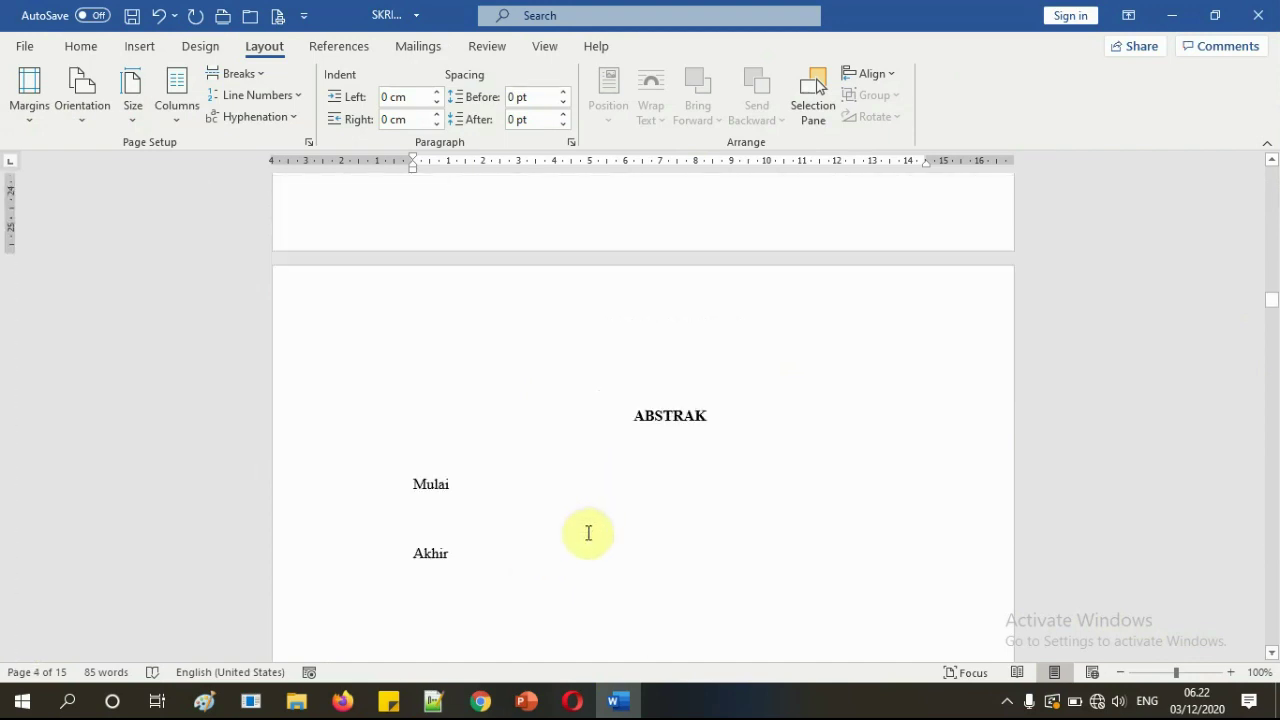
pyautogui.click(457, 524)
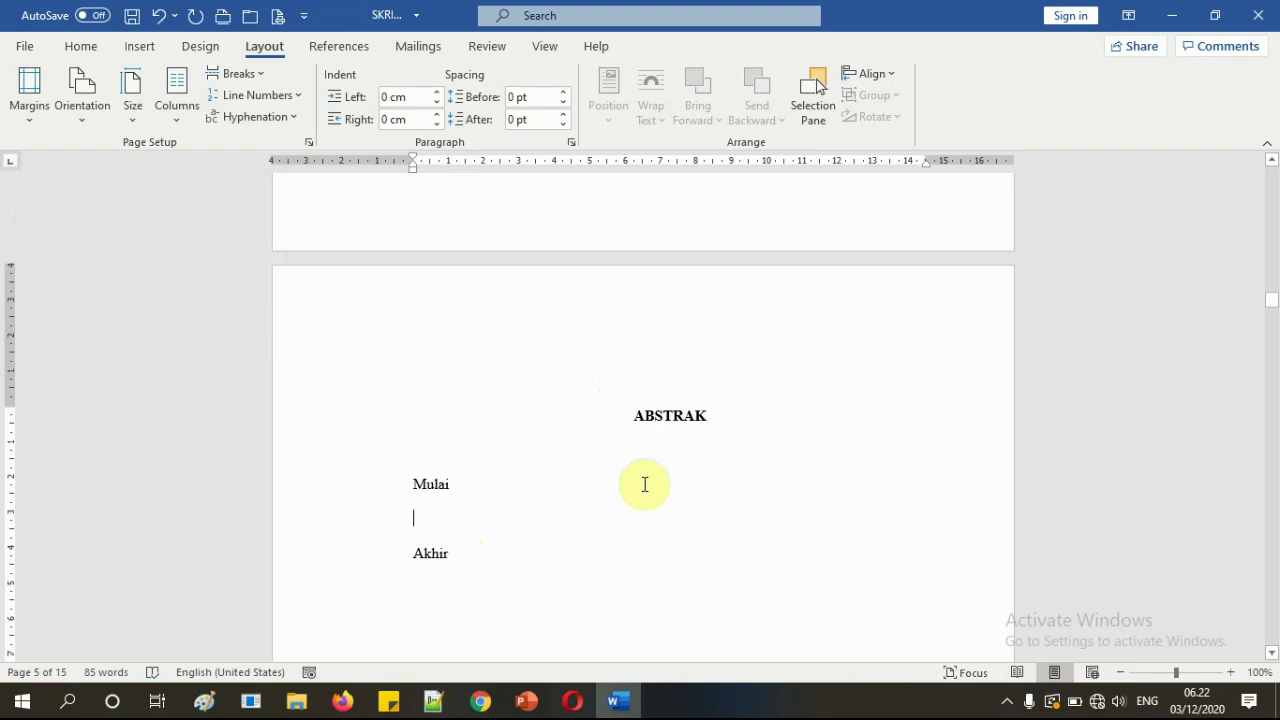
pyautogui.scroll(20, 645, 484)
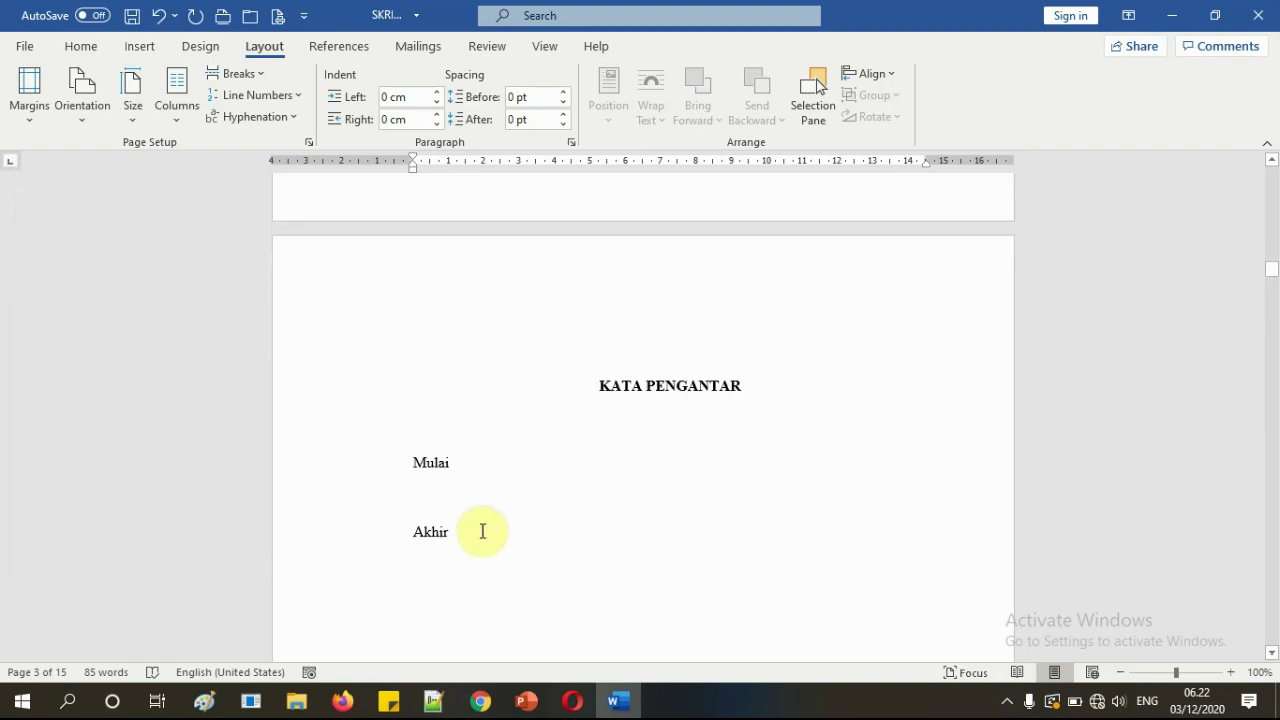
pyautogui.click(466, 508)
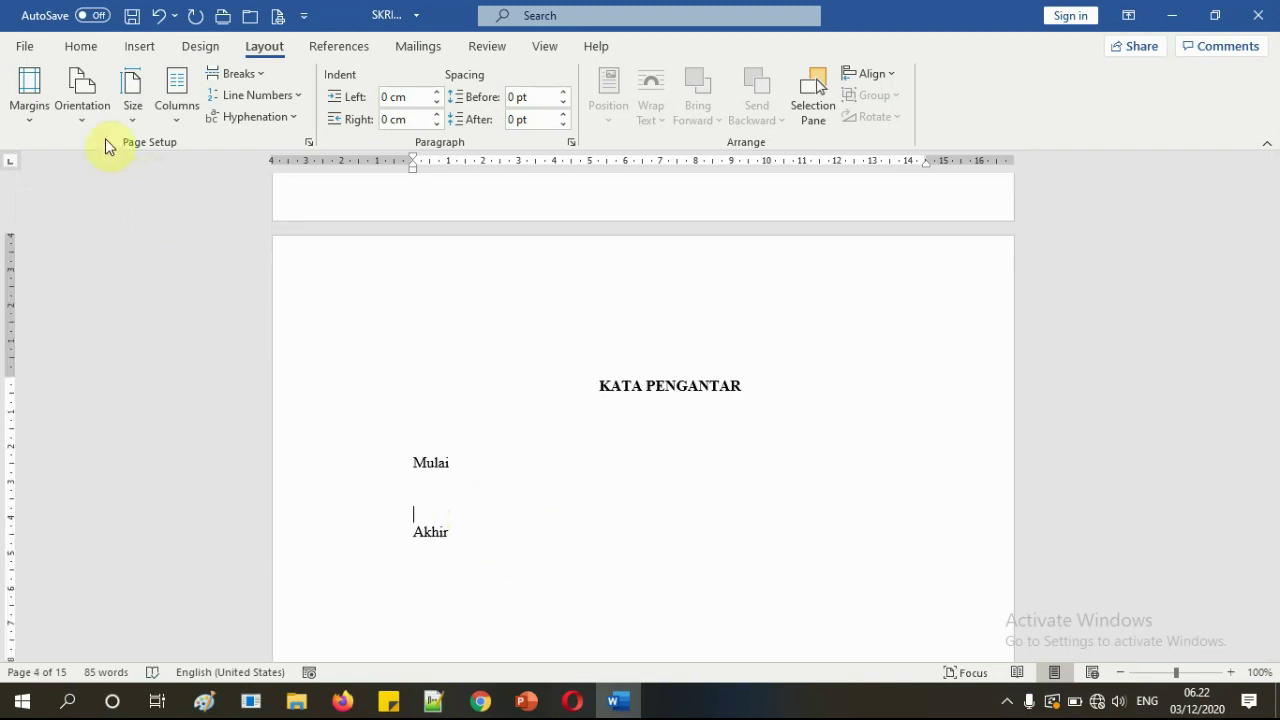
# - Open the recent documents ISI2.docx and ISI 1.docx as content sources
pyautogui.click(28, 47)
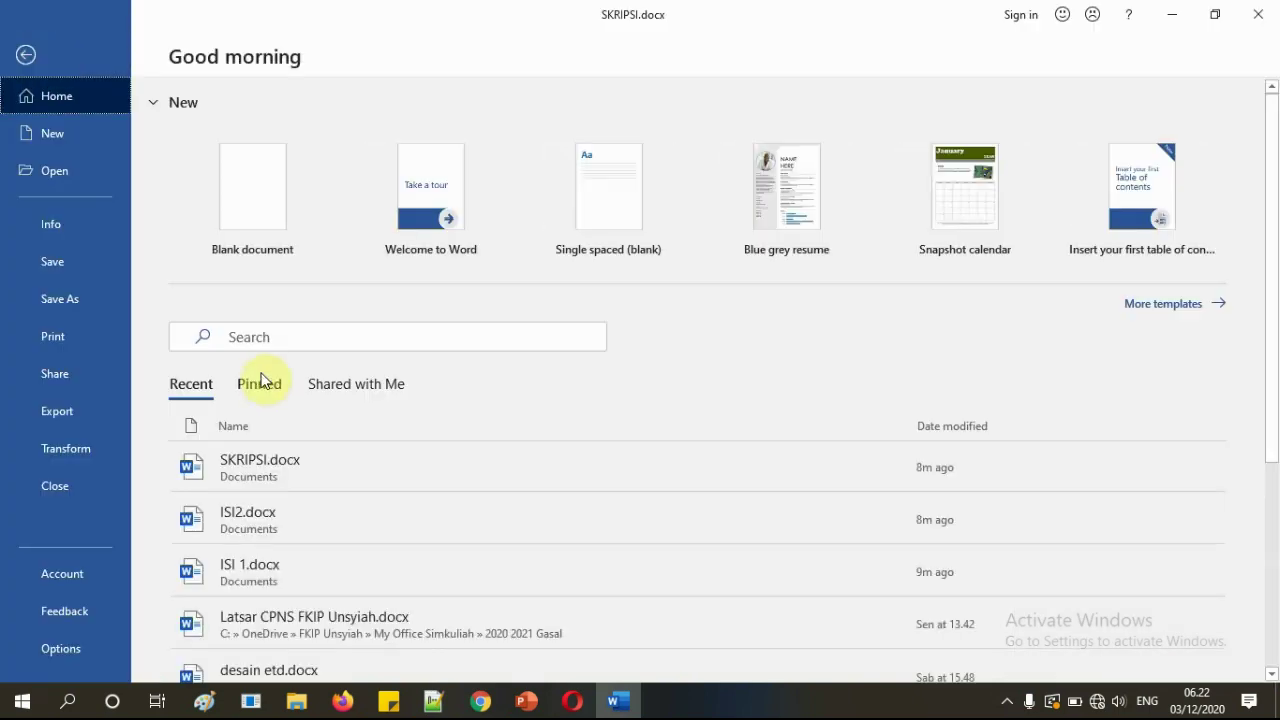
pyautogui.click(280, 526)
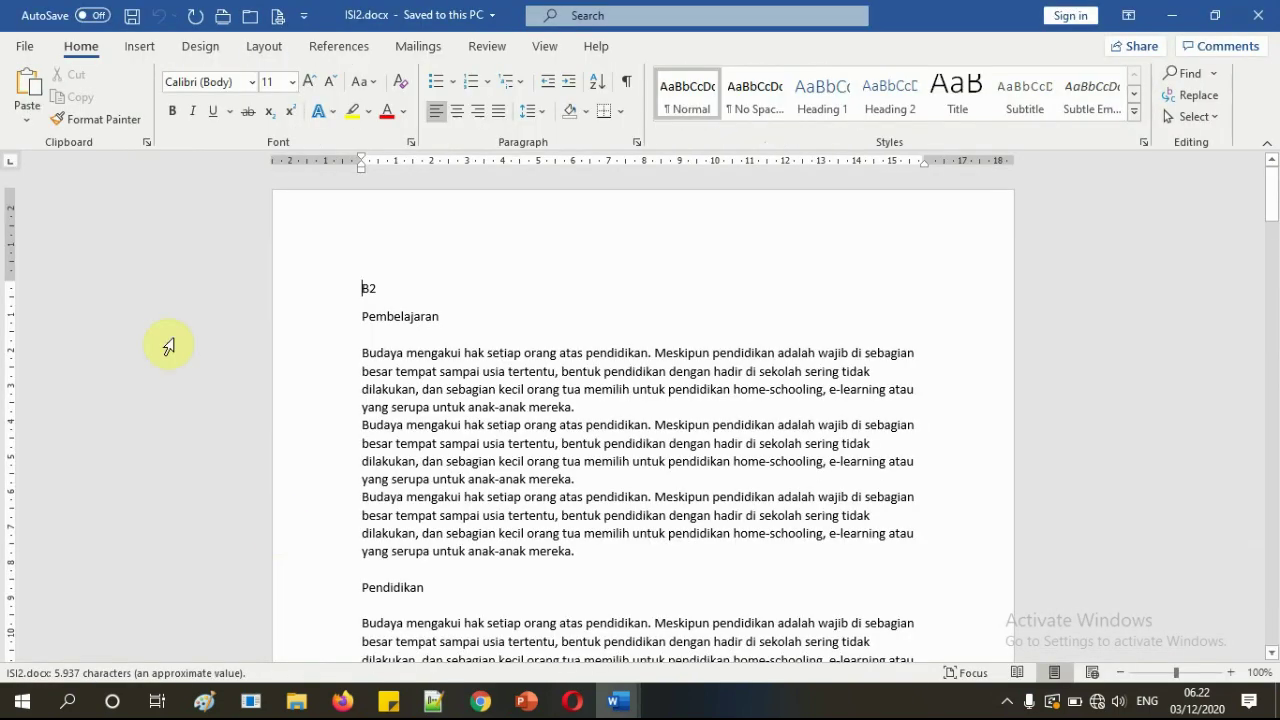
pyautogui.click(25, 46)
pyautogui.click(272, 566)
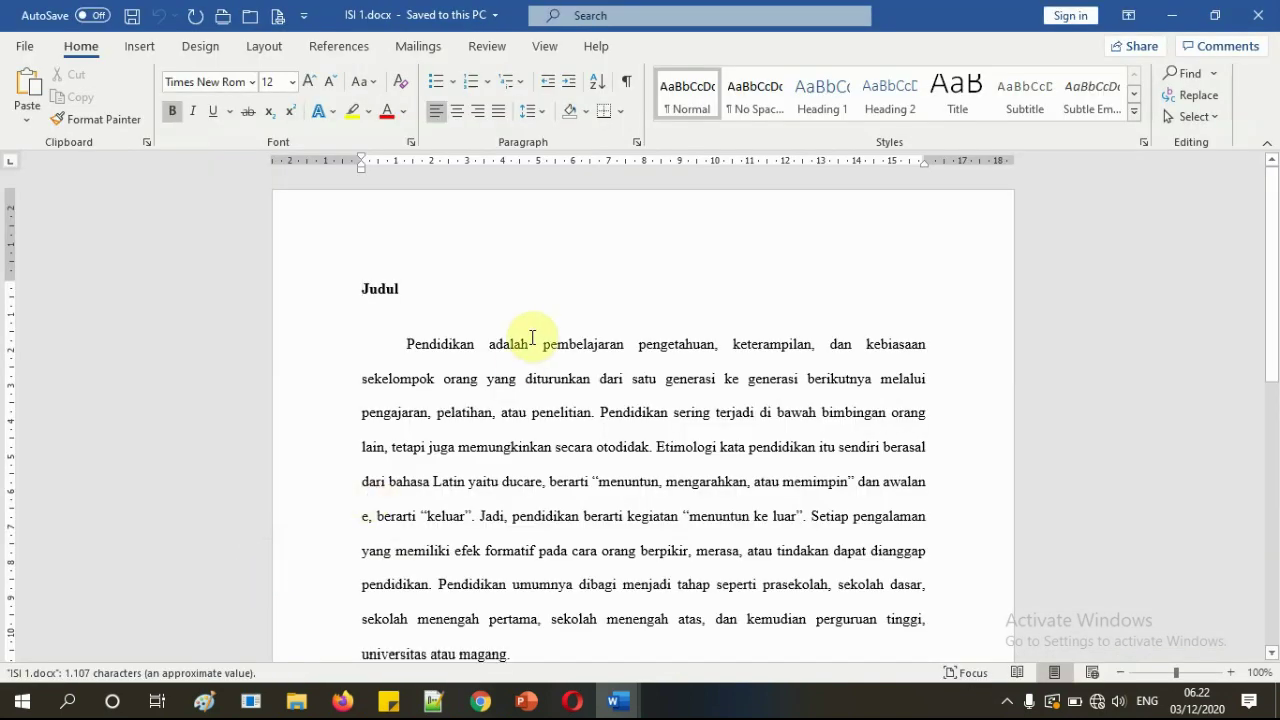
# - Copy the first body paragraph below Judul in ISI 1.docx and return to the Kata Pengantar page of SKRIPSI.docx
pyautogui.moveTo(403, 346); pyautogui.dragTo(523, 558)
pyautogui.hotkey('ctrl', 'c')
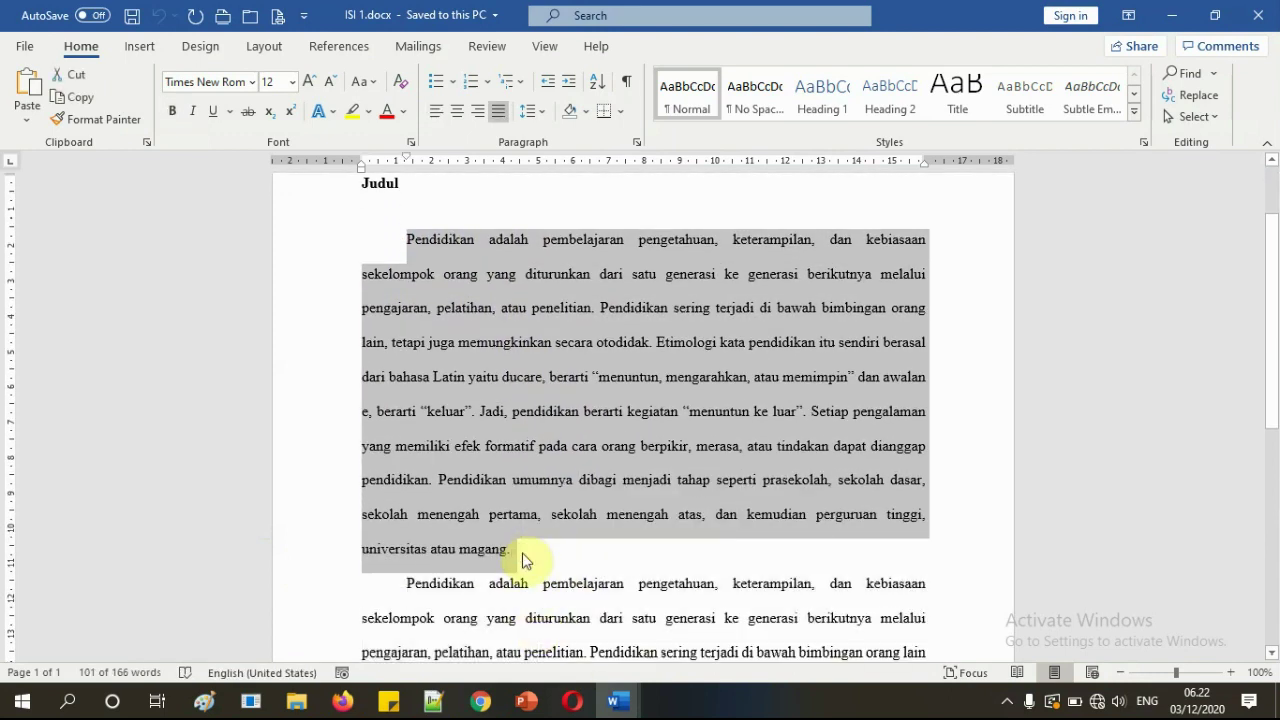
pyautogui.click(608, 700)
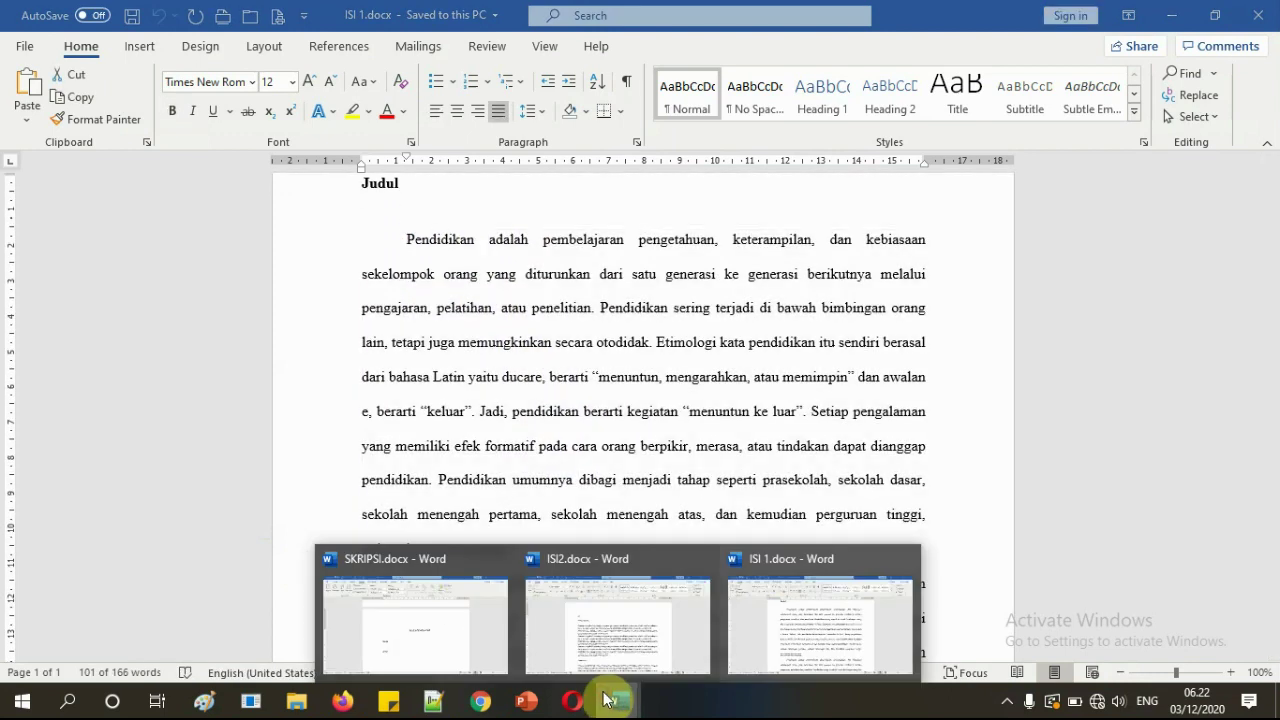
pyautogui.click(468, 640)
pyautogui.click(458, 464)
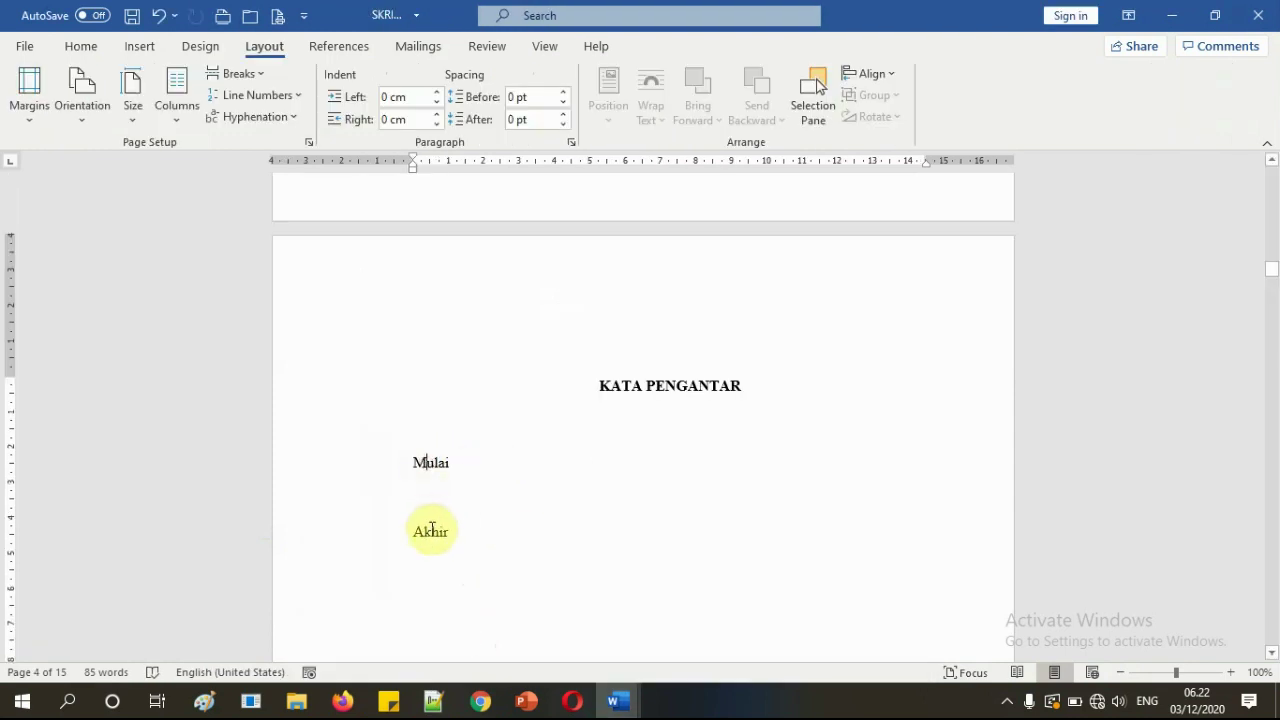
# - Temporarily show the formatting marks to check the page break on the Kata Pengantar page
pyautogui.click(81, 46)
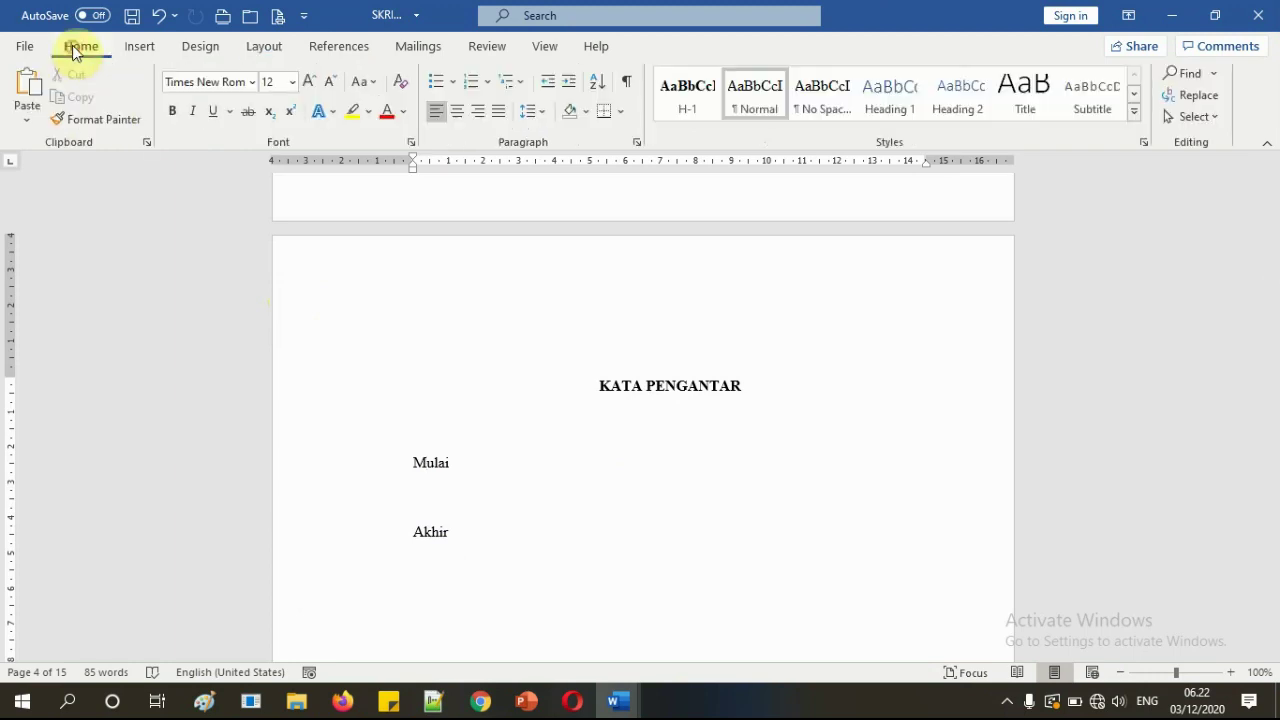
pyautogui.click(627, 82)
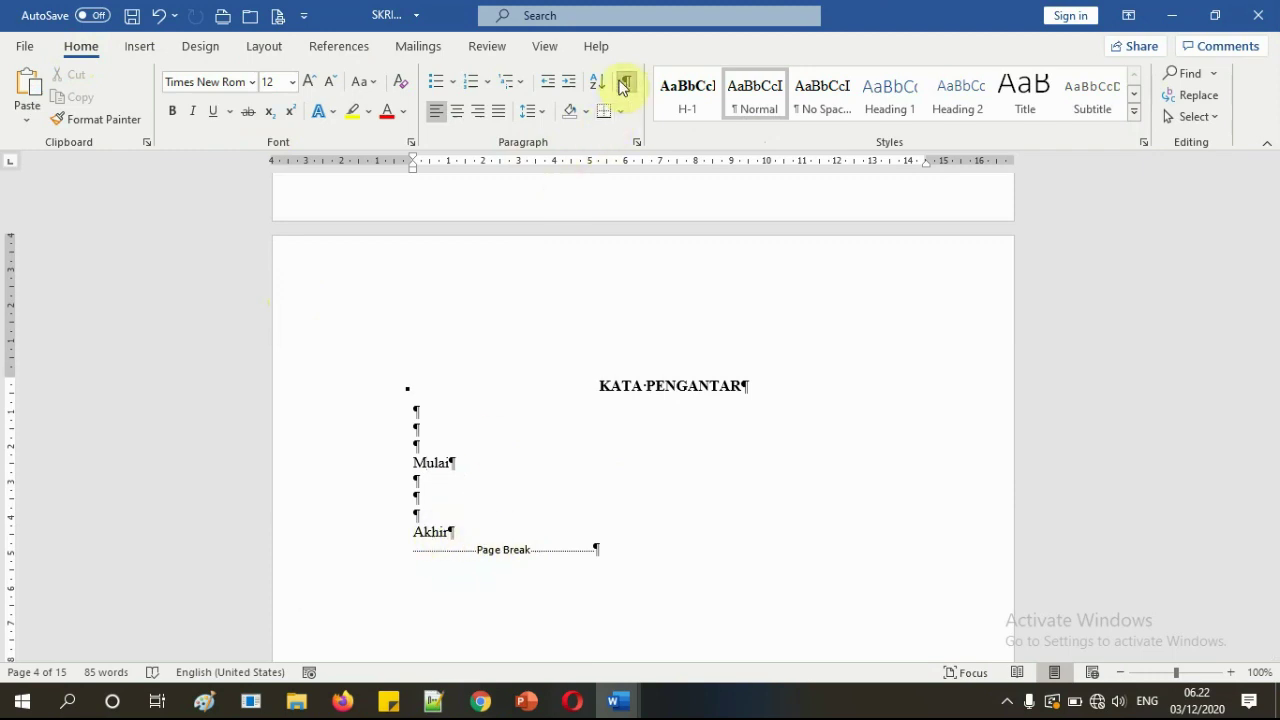
pyautogui.click(624, 86)
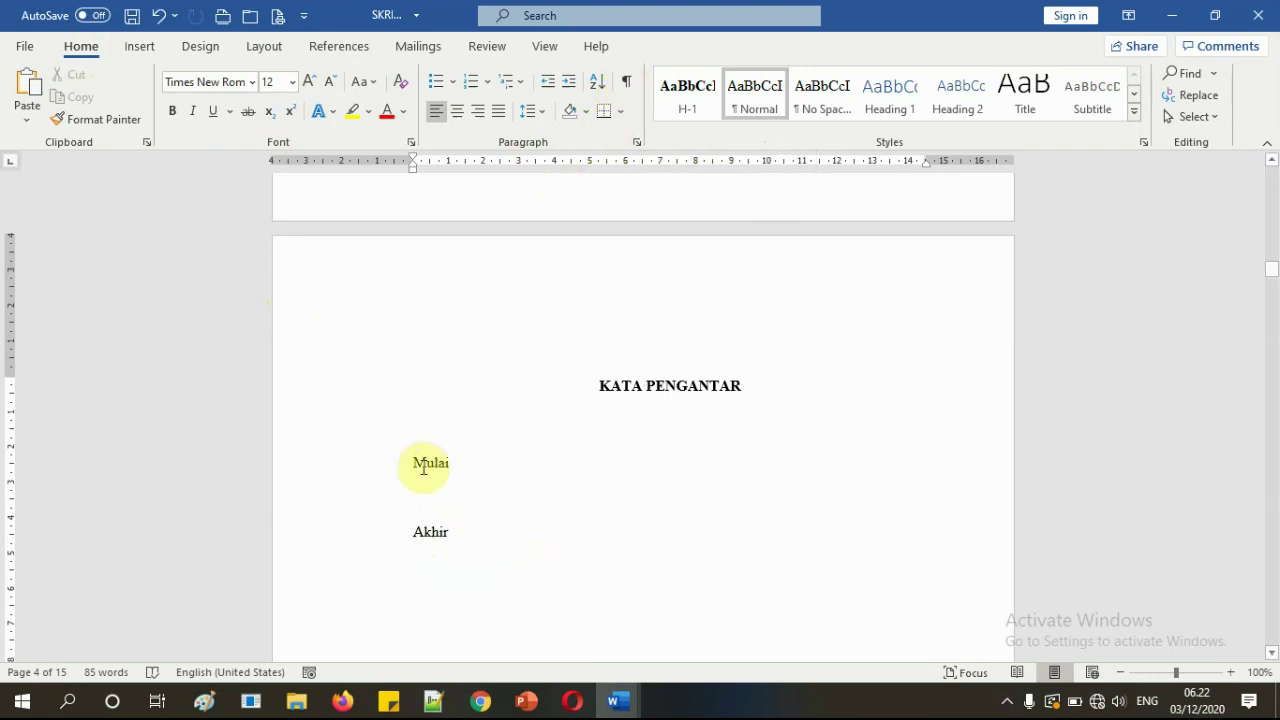
# - Replace the placeholder Mulai under Kata Pengantar with the copied paragraph
pyautogui.click(491, 461)
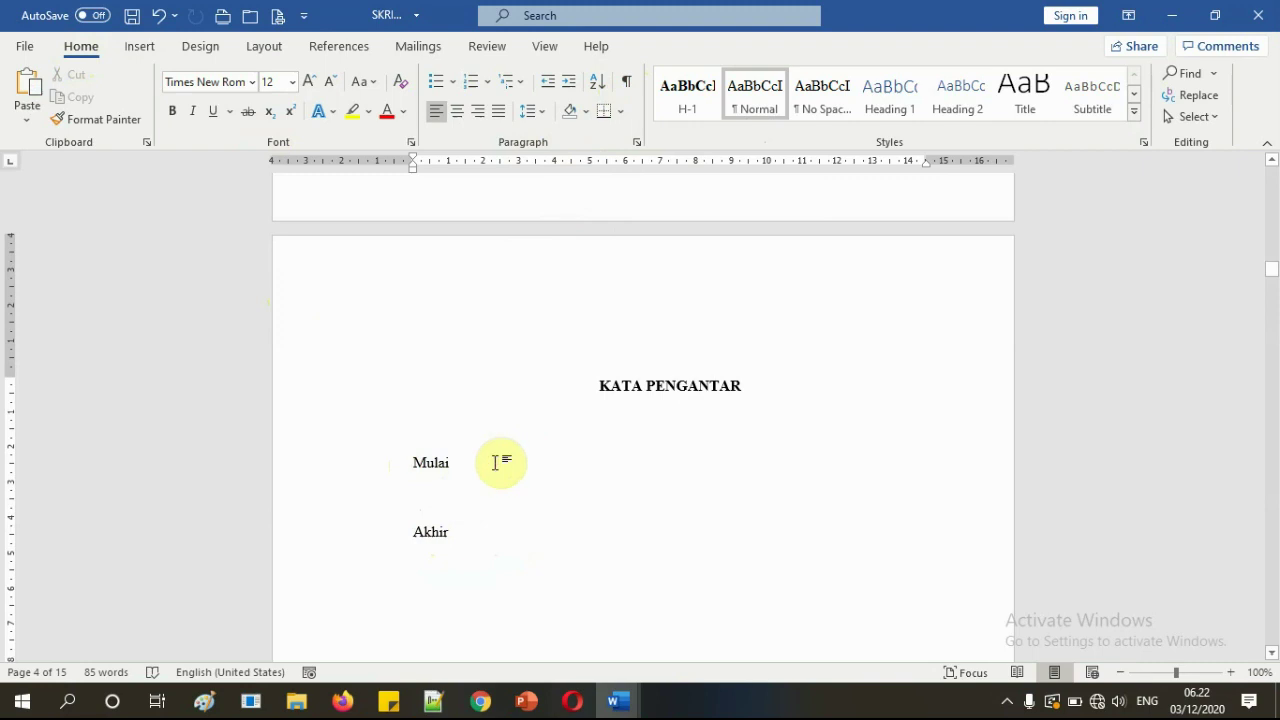
pyautogui.press('BackSpace')
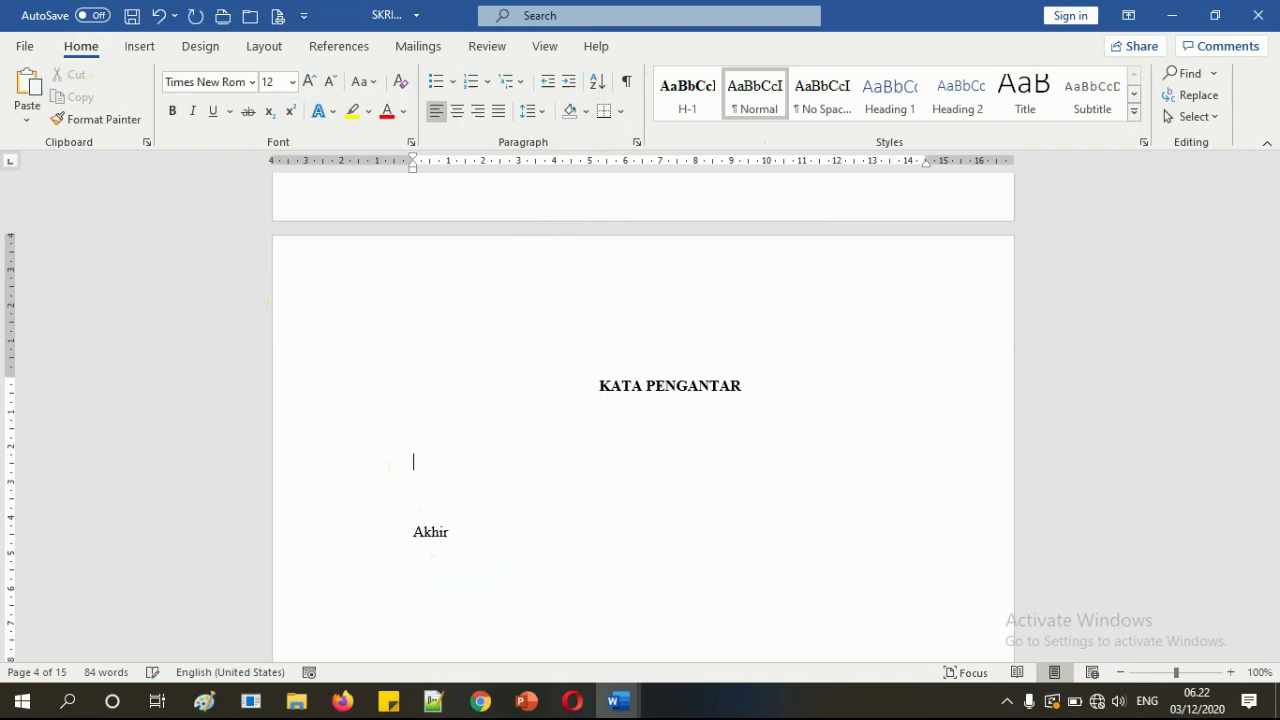
pyautogui.hotkey('ctrl', 'v')
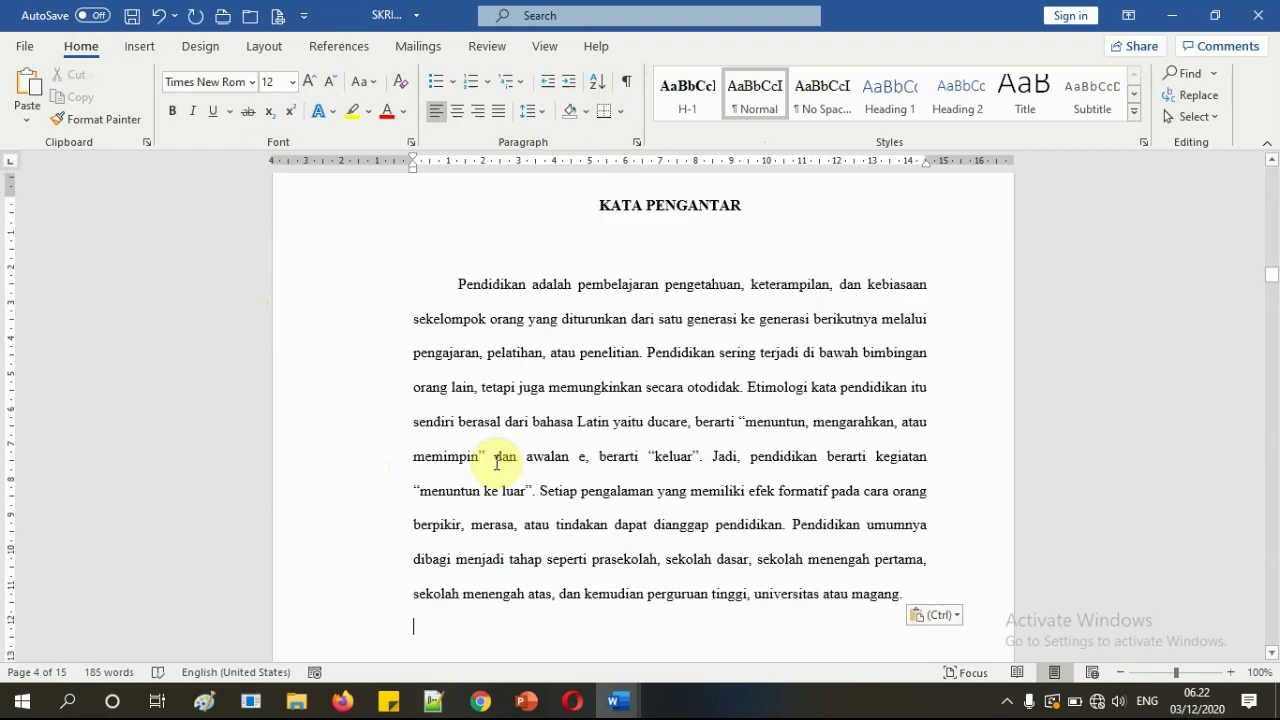
pyautogui.scroll(-3, 560, 506)
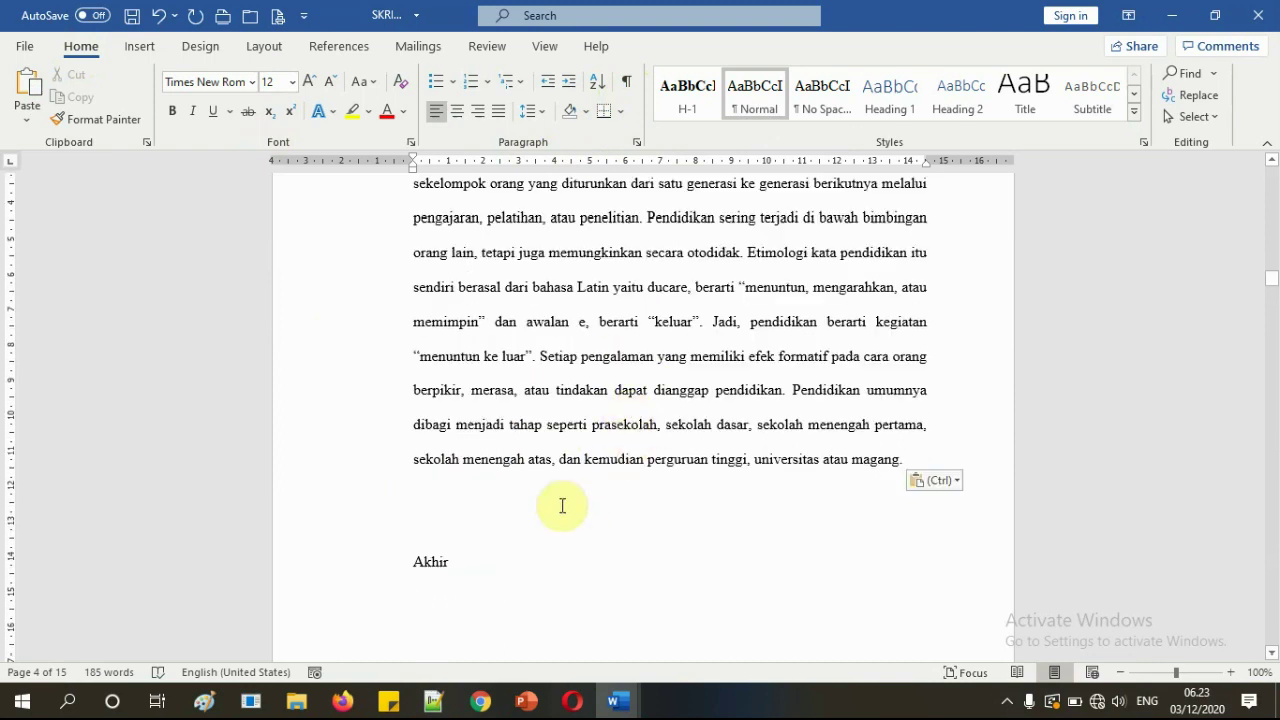
# - Add a second copy of the paragraph directly below the first one under Kata Pengantar
pyautogui.scroll(4, 509, 477)
pyautogui.click(545, 371)
pyautogui.moveTo(452, 326); pyautogui.dragTo(769, 574)
pyautogui.hotkey('ctrl', 'c')
pyautogui.click(635, 466)
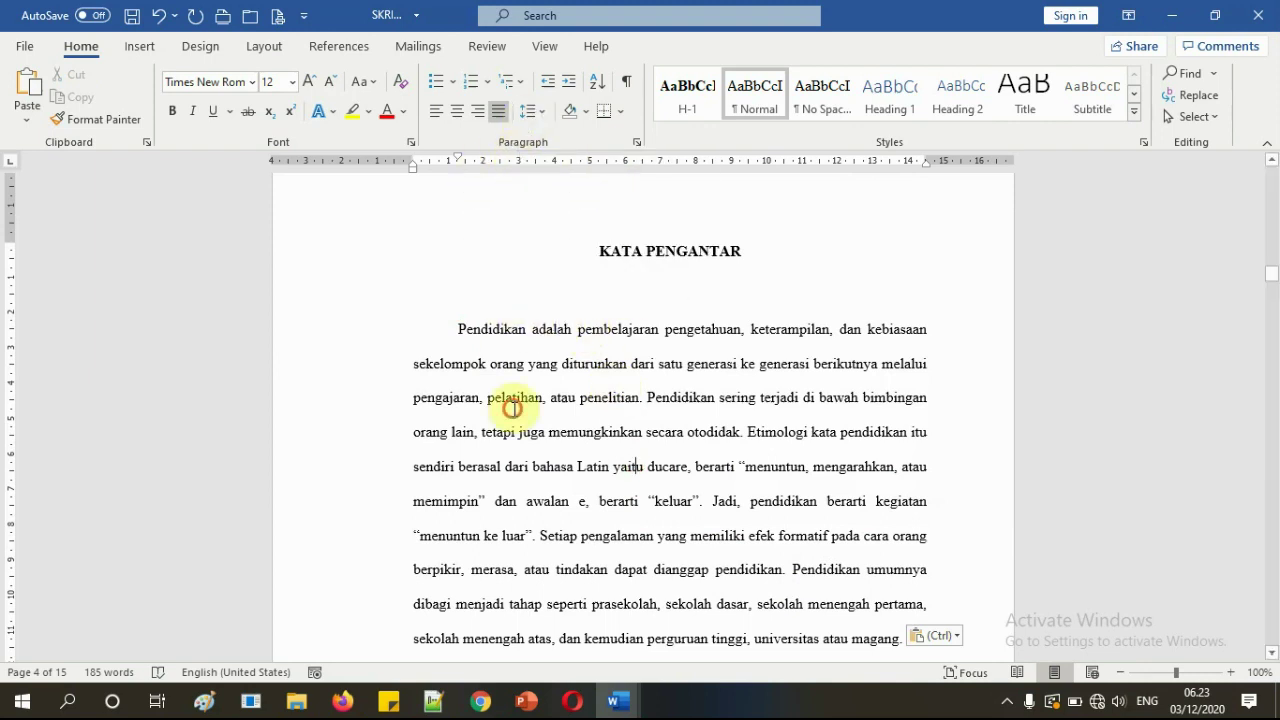
pyautogui.scroll(-5, 514, 409)
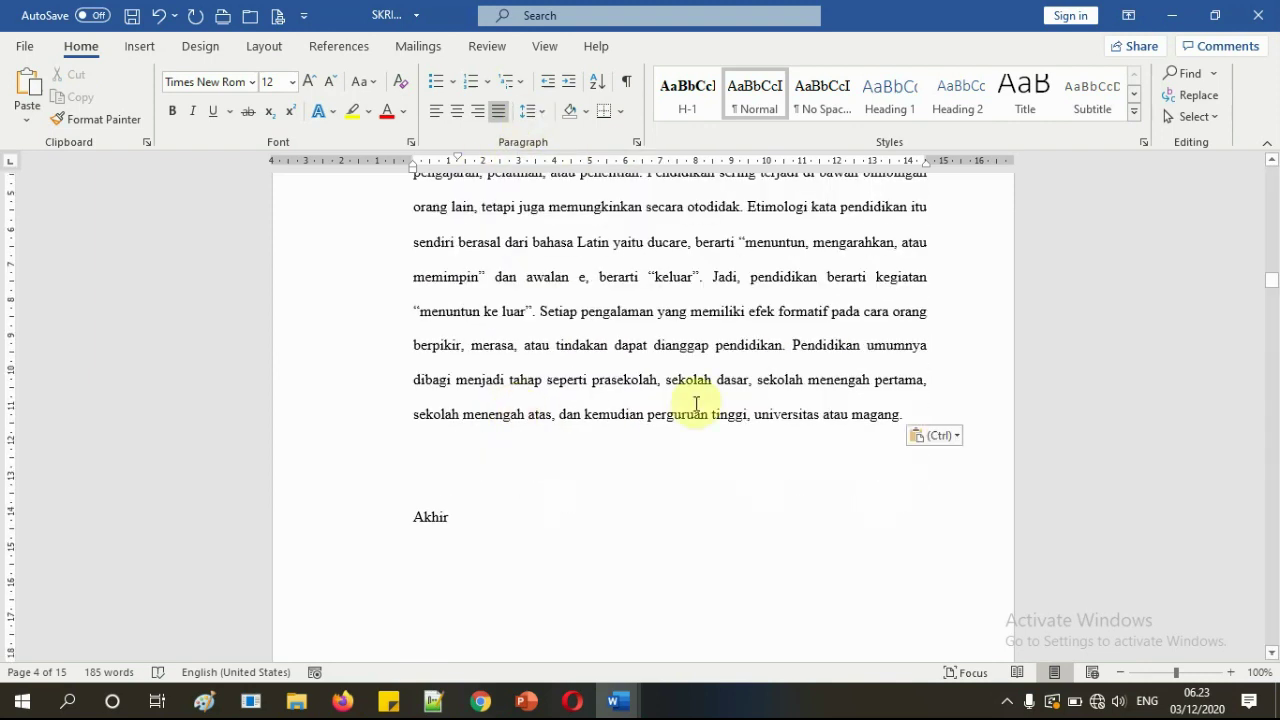
pyautogui.click(468, 450)
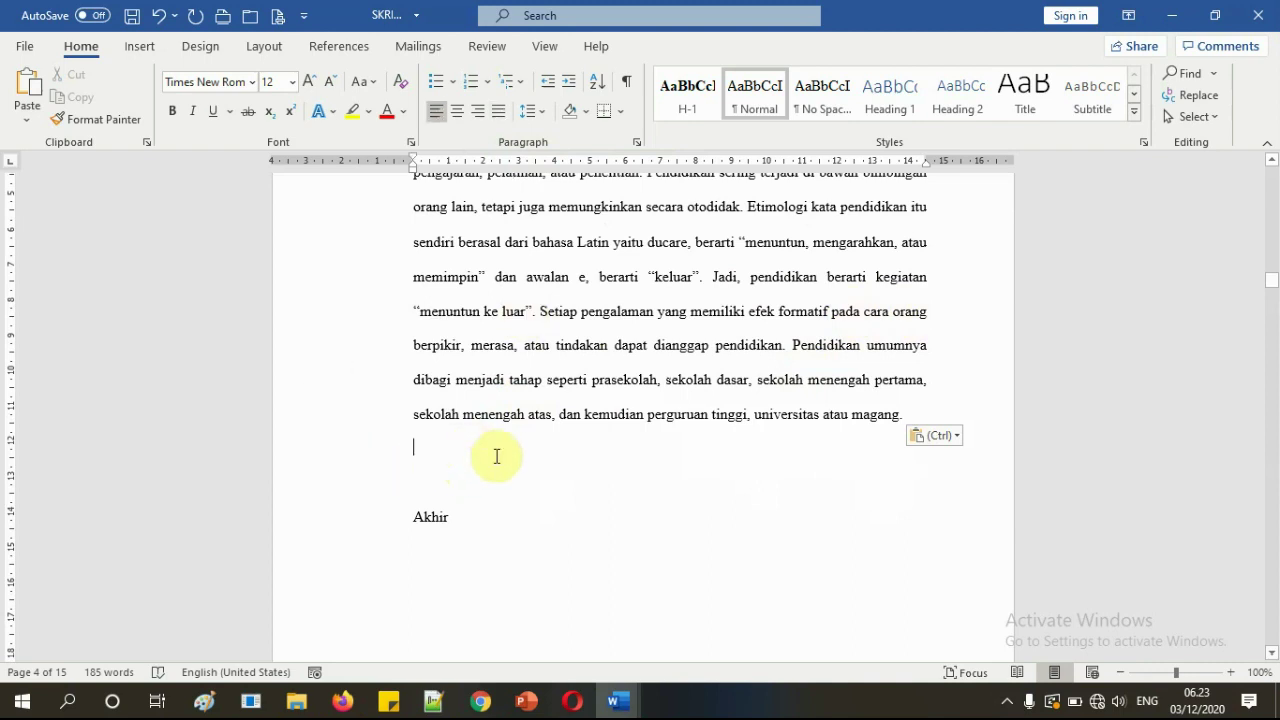
pyautogui.hotkey('ctrl', 'v')
# - Paste a third copy of the paragraph below the second and check how the Kata Pengantar text flows across its pages
pyautogui.scroll(5, 525, 455)
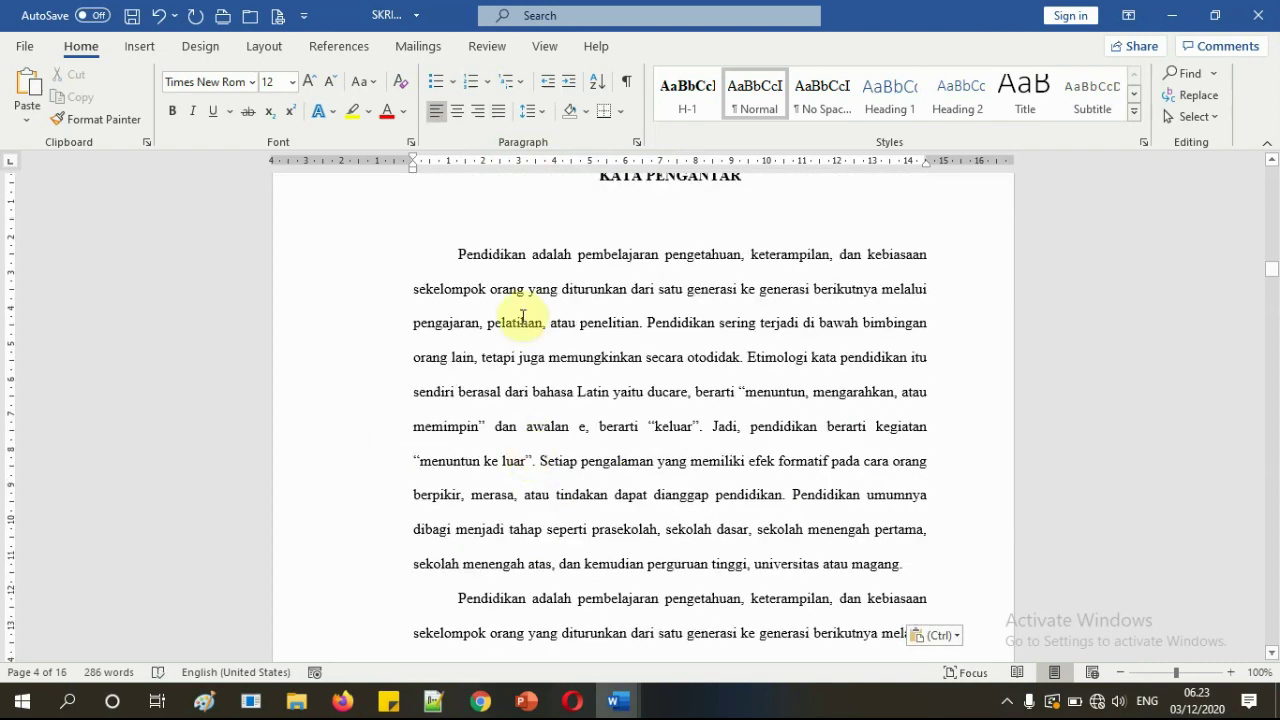
pyautogui.scroll(-8, 514, 323)
pyautogui.scroll(-2, 527, 403)
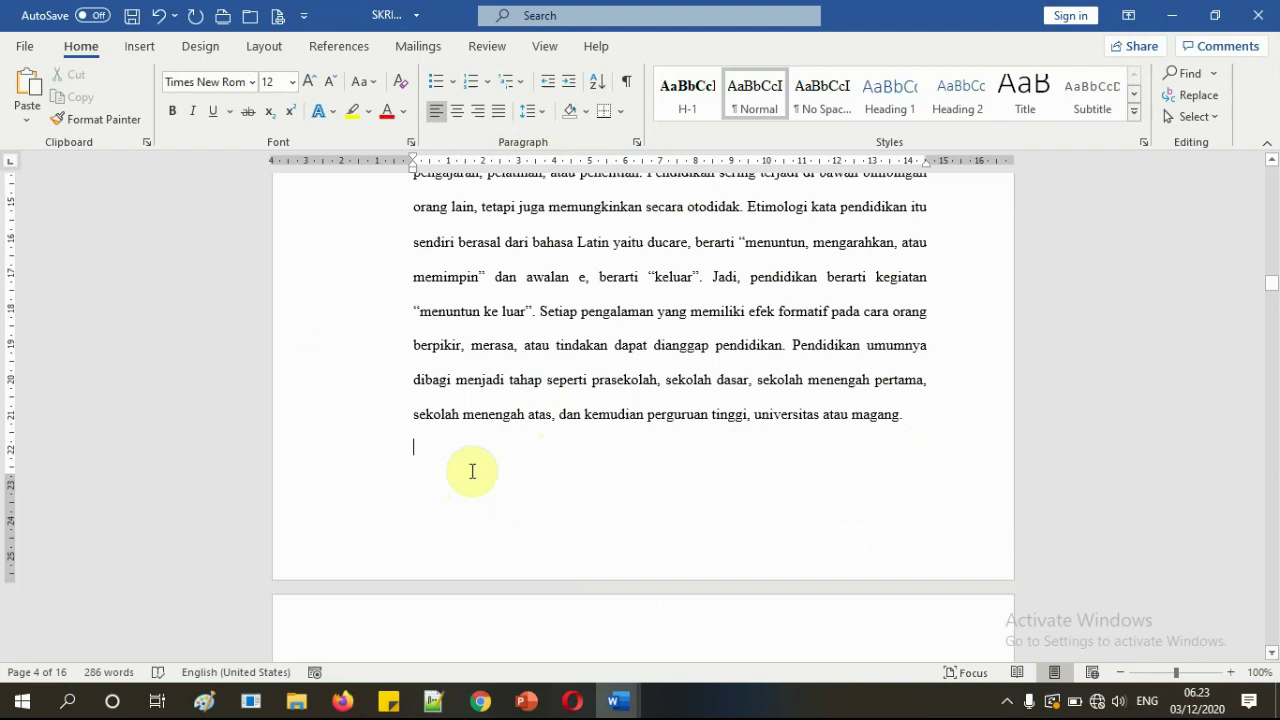
pyautogui.hotkey('ctrl', 'v')
pyautogui.scroll(6, 604, 437)
pyautogui.scroll(-6, 615, 437)
pyautogui.scroll(-5, 620, 438)
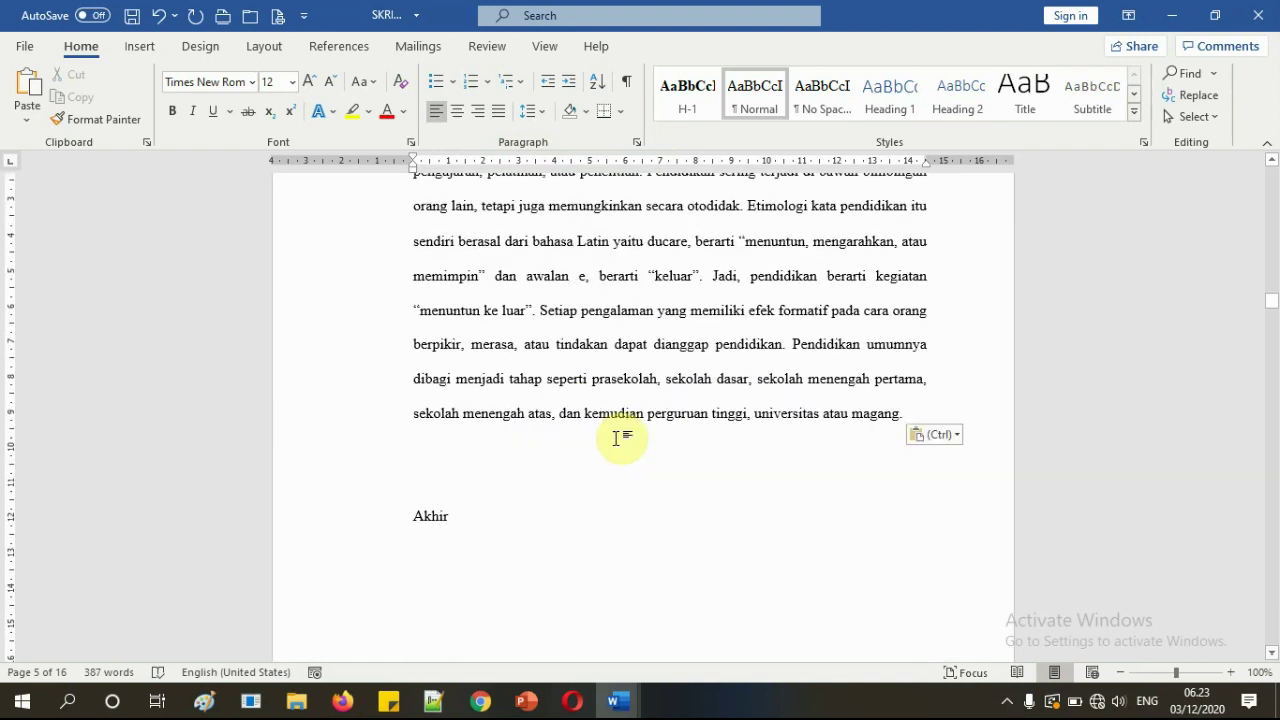
pyautogui.scroll(10, 657, 476)
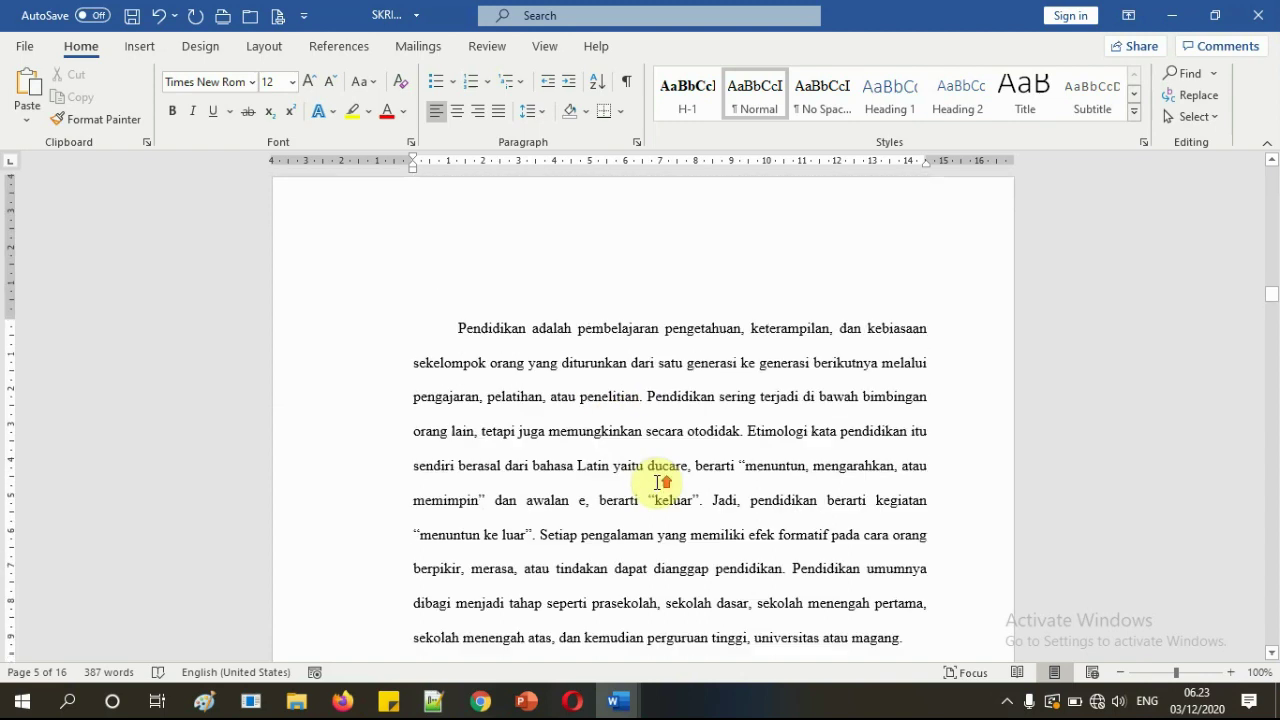
pyautogui.scroll(3, 657, 480)
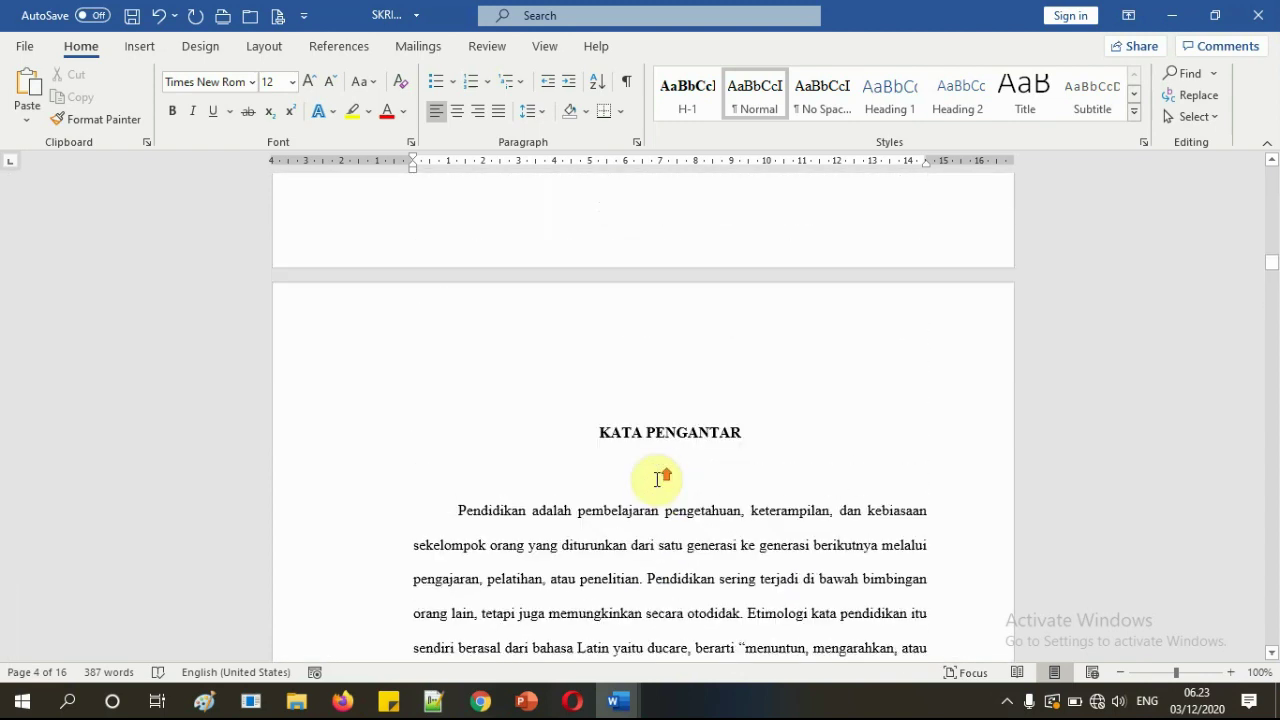
pyautogui.scroll(-13, 657, 480)
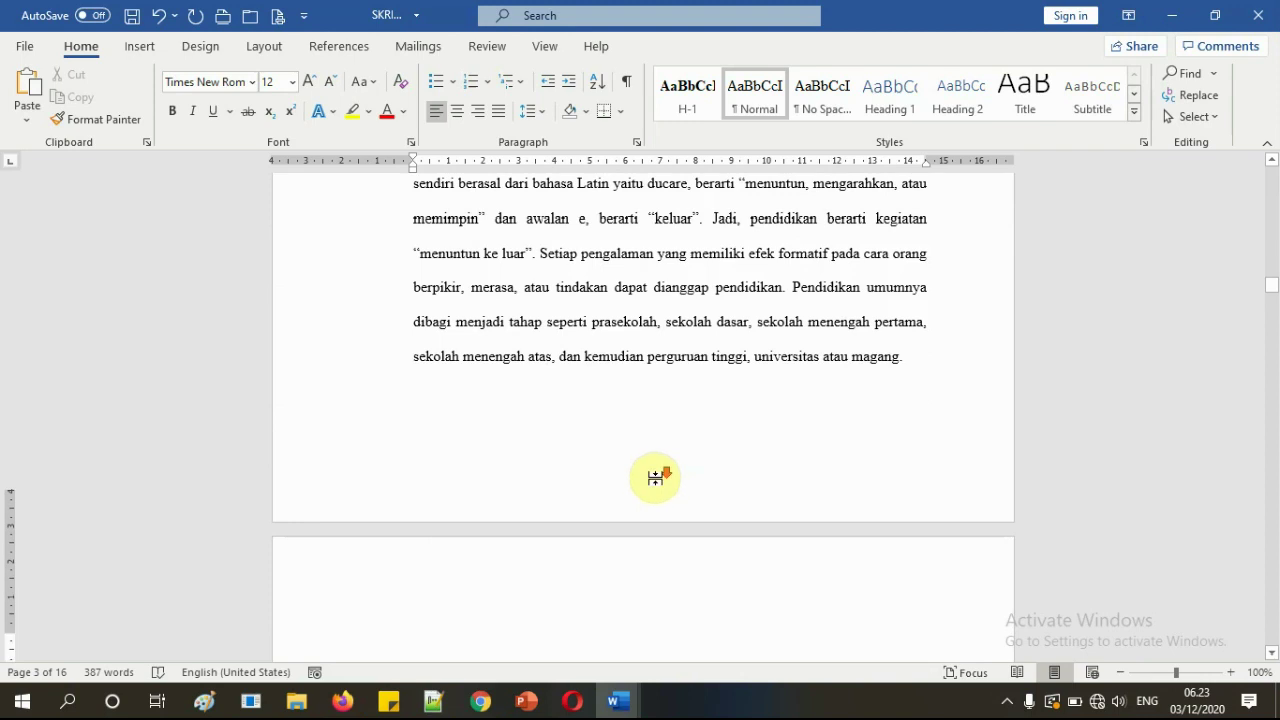
# - Show the formatting marks at the end of the Kata Pengantar text
pyautogui.scroll(-3, 657, 478)
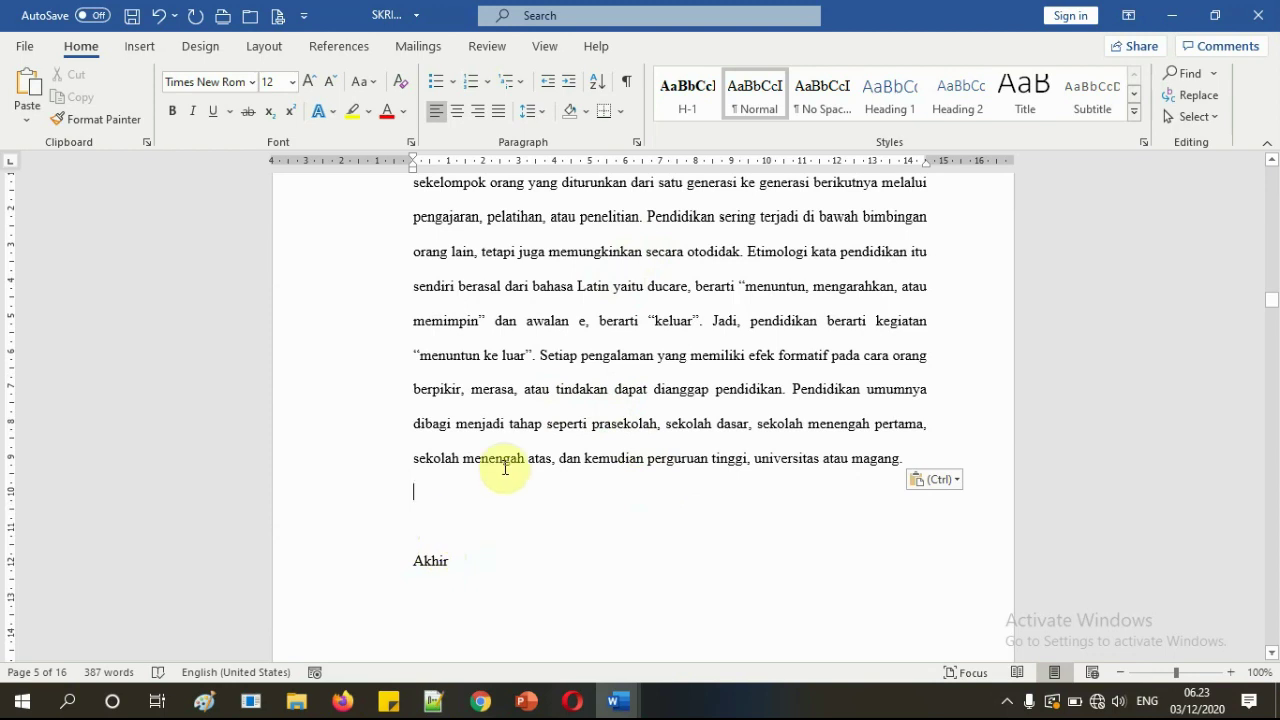
pyautogui.scroll(-1, 530, 408)
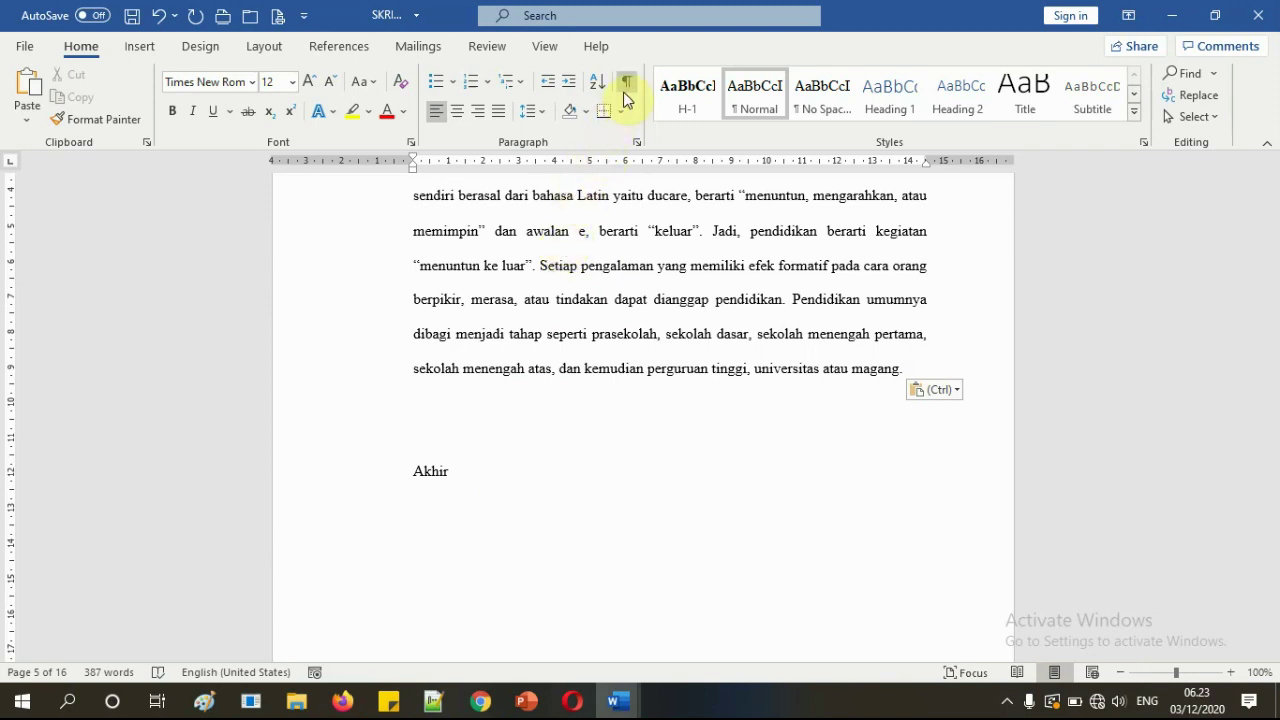
pyautogui.press('ctrl')
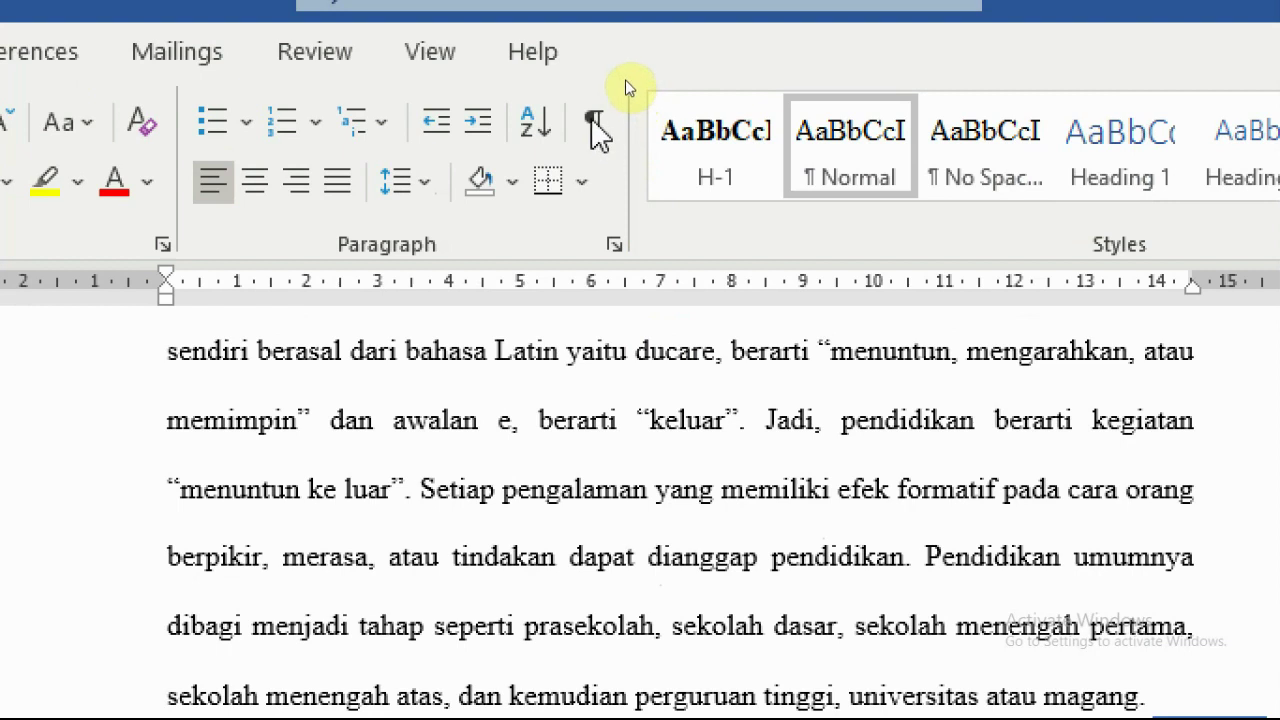
pyautogui.click(594, 122)
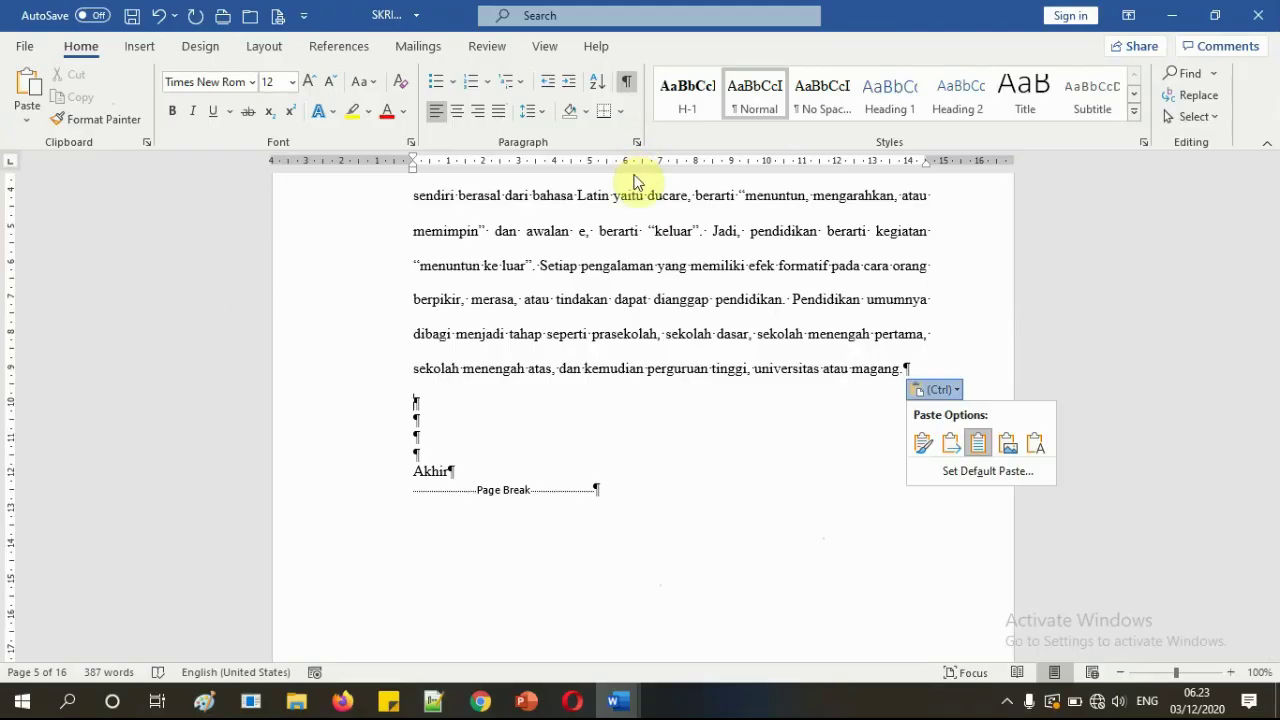
# - Delete the empty paragraphs and the placeholder Akhir after the last Kata Pengantar paragraph, keeping the page break directly below the text
pyautogui.click(462, 455)
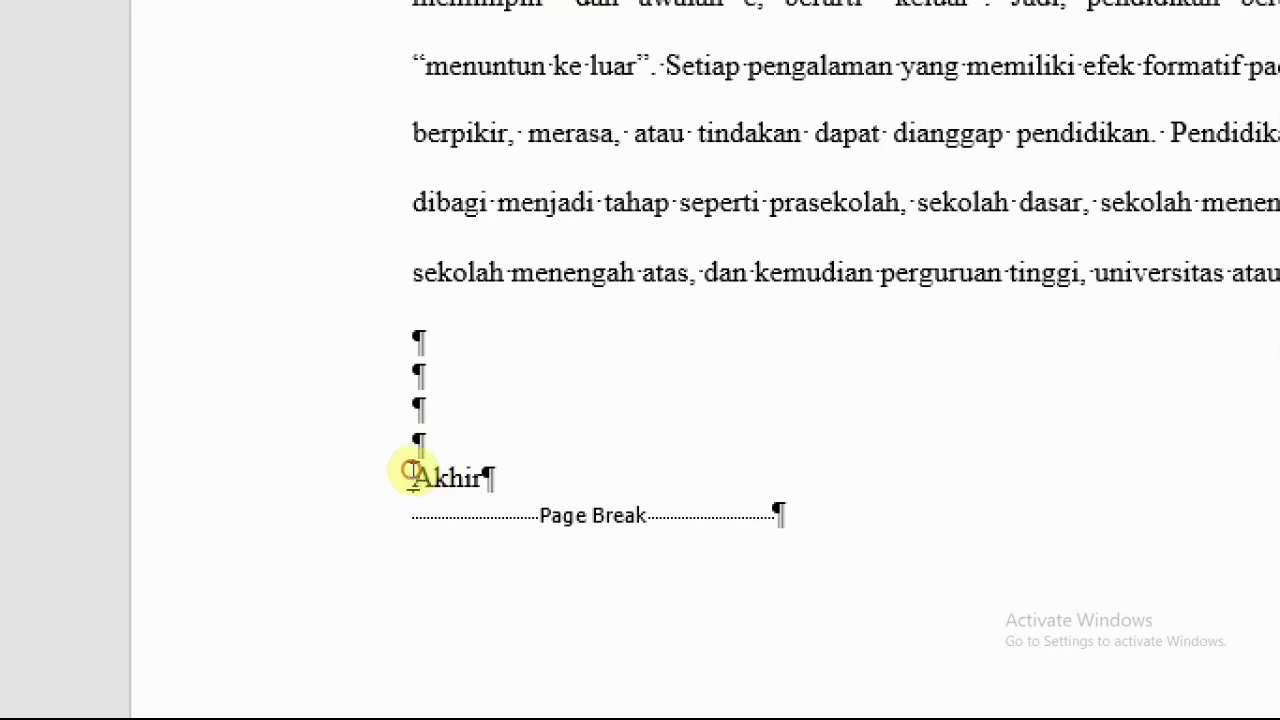
pyautogui.click(412, 472)
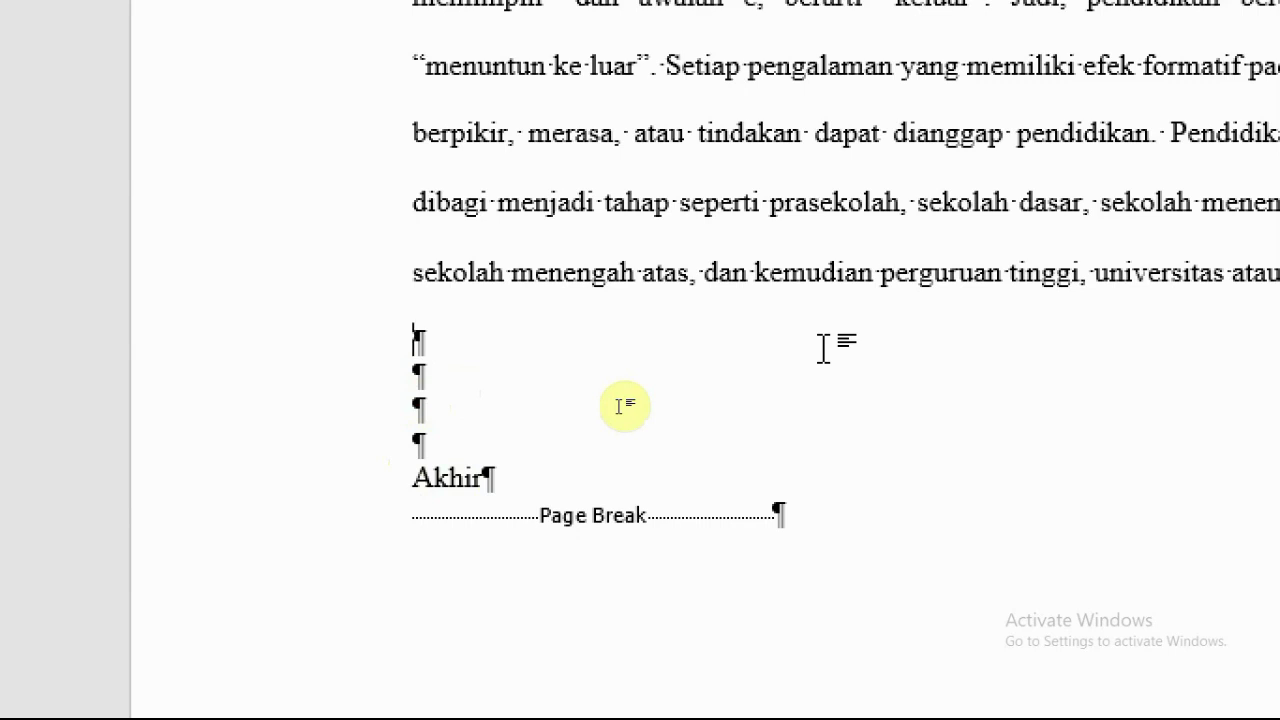
pyautogui.press('Delete')
pyautogui.press('Delete')
pyautogui.press('Delete')
pyautogui.press('Delete')
pyautogui.press('Delete')
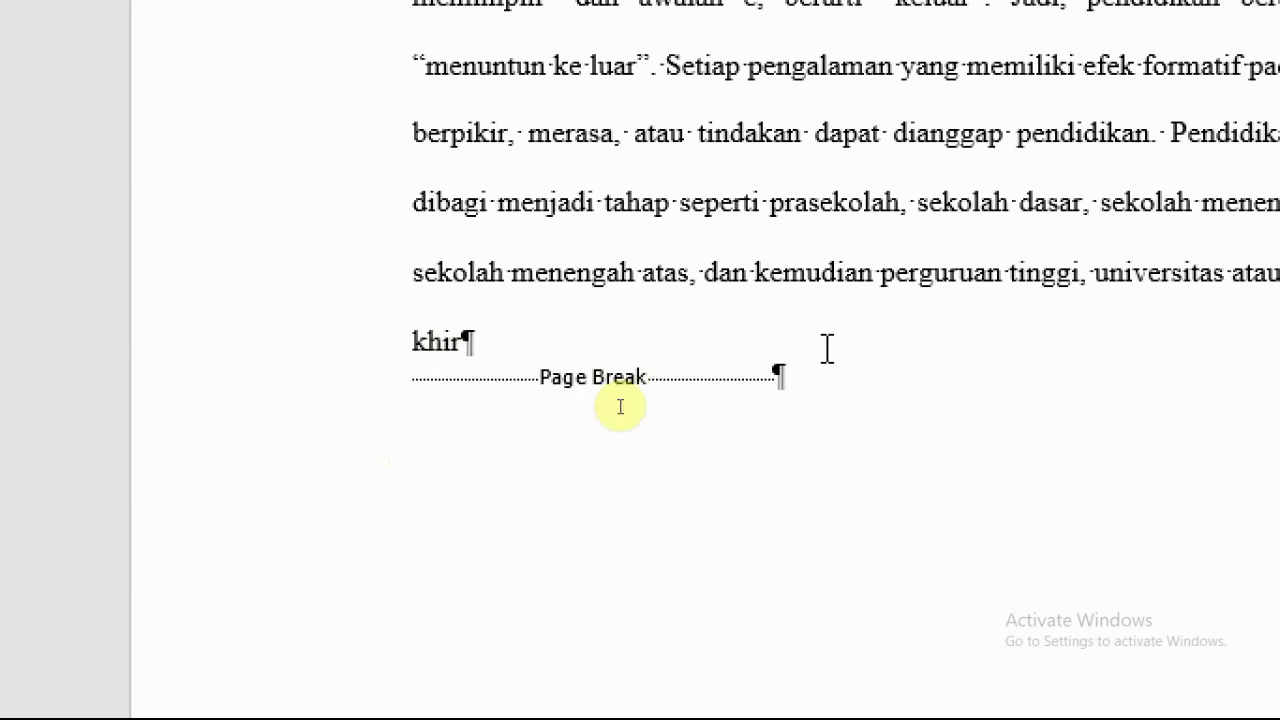
pyautogui.press('Delete')
pyautogui.press('Delete')
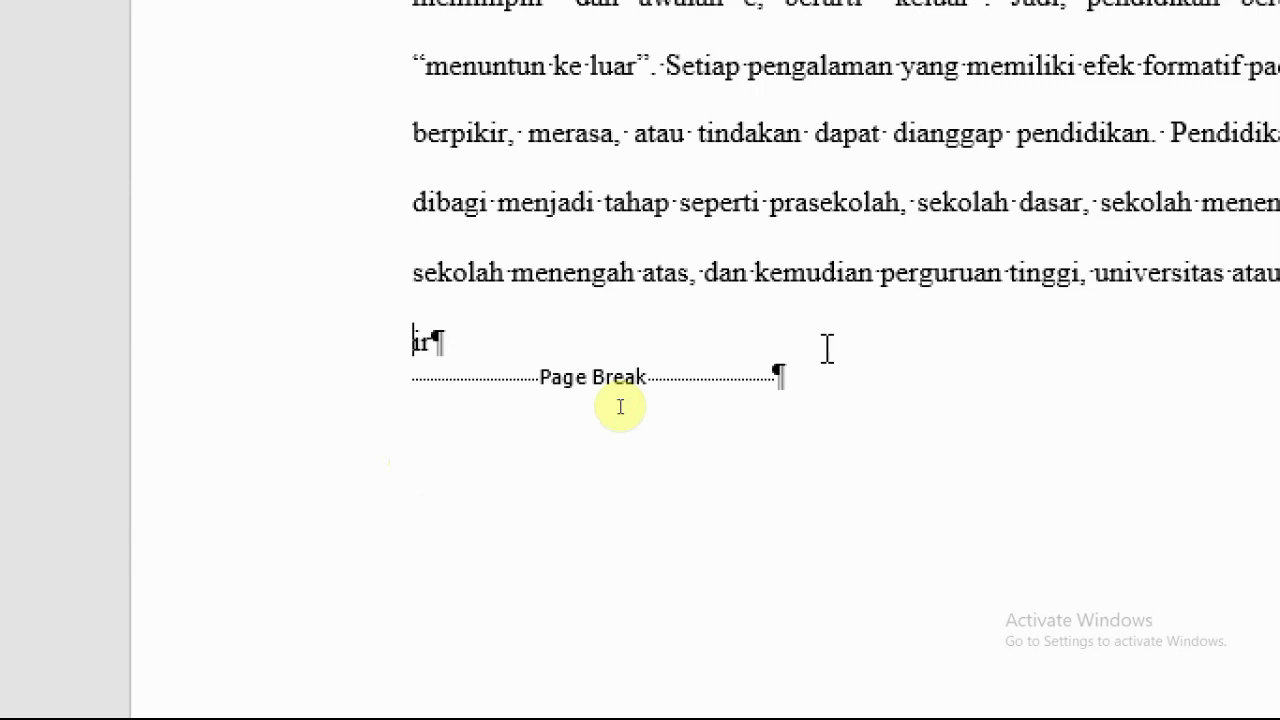
pyautogui.press('Delete')
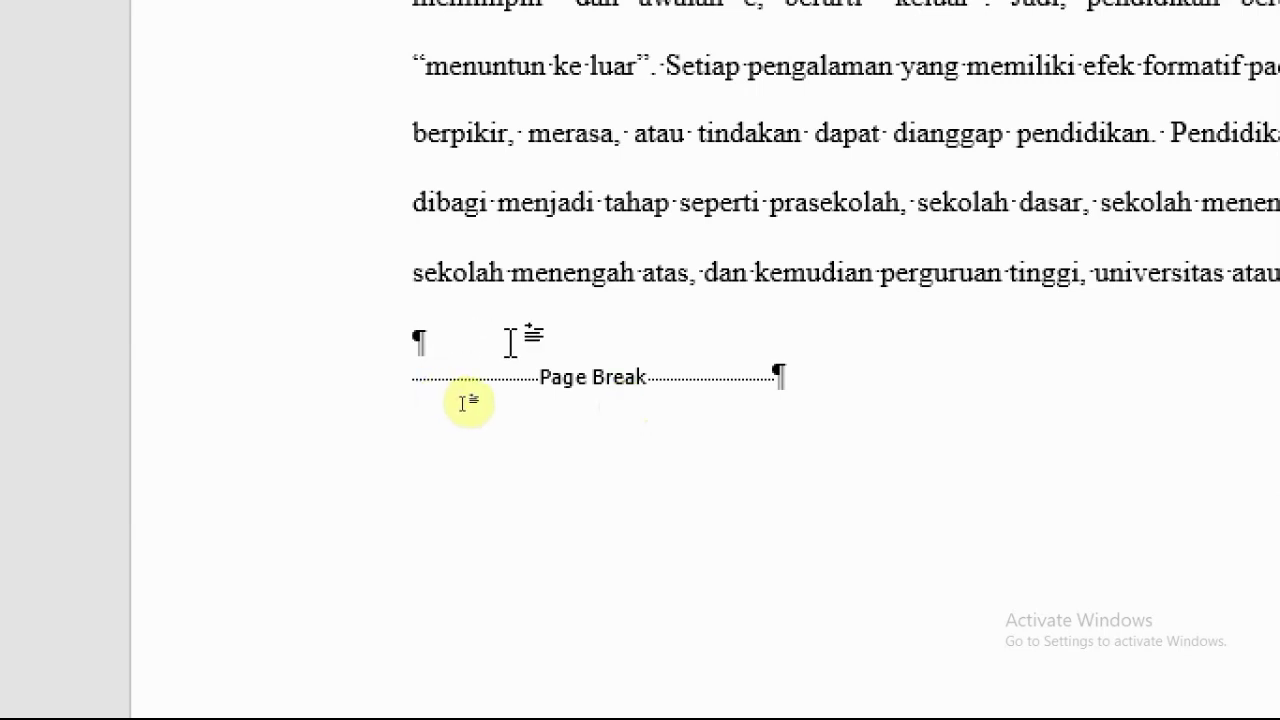
pyautogui.press('Delete')
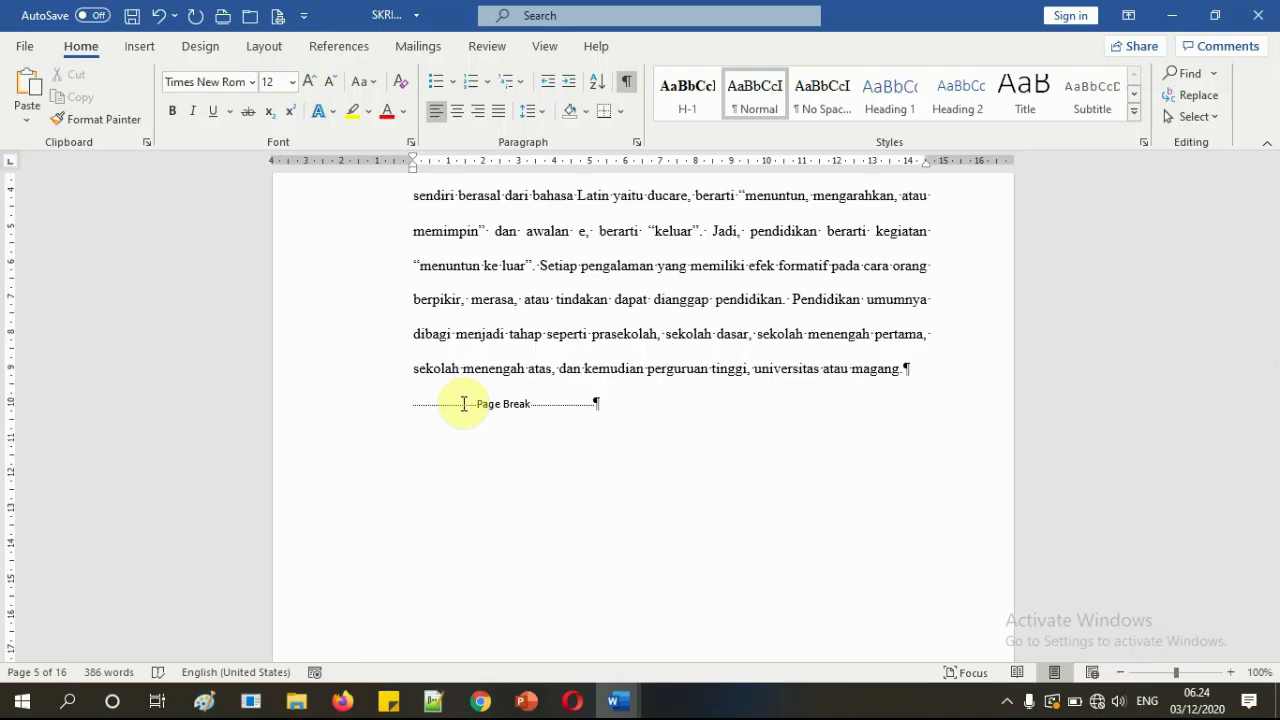
# - Replace the placeholder Mulai under the ABSTRAK heading with the copied paragraph
pyautogui.scroll(17, 590, 411)
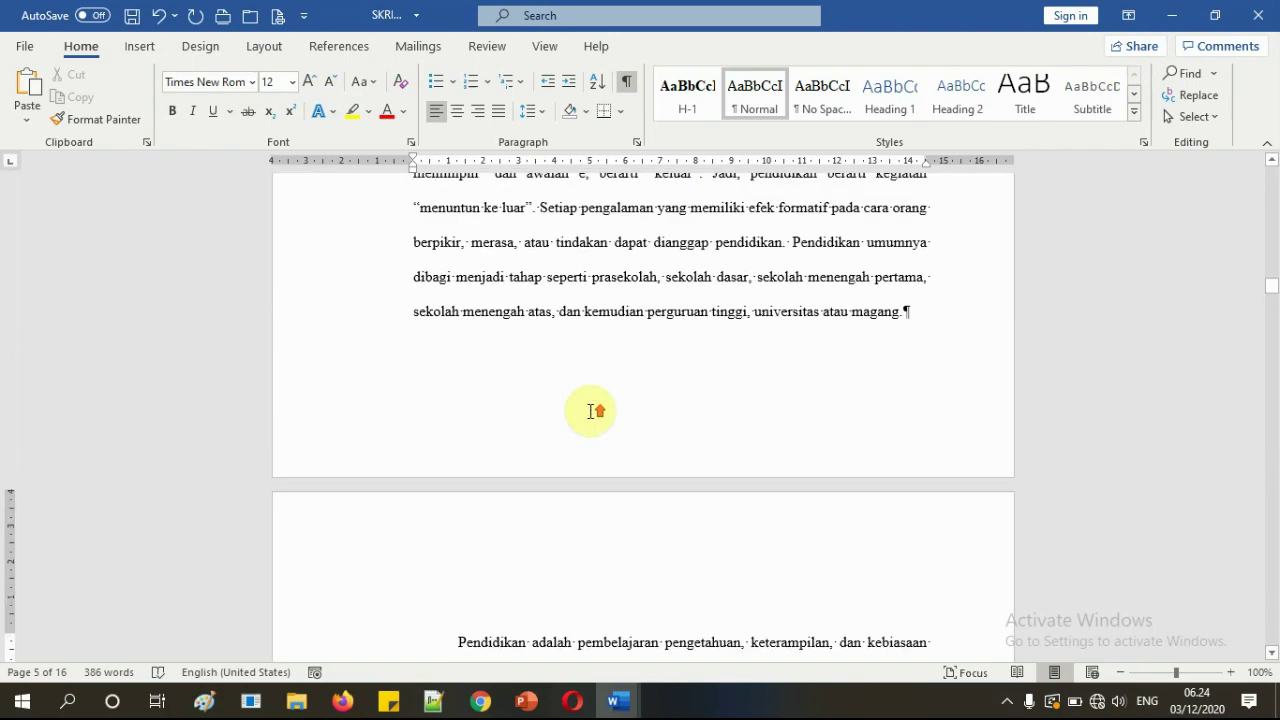
pyautogui.scroll(8, 590, 411)
pyautogui.scroll(-16, 636, 426)
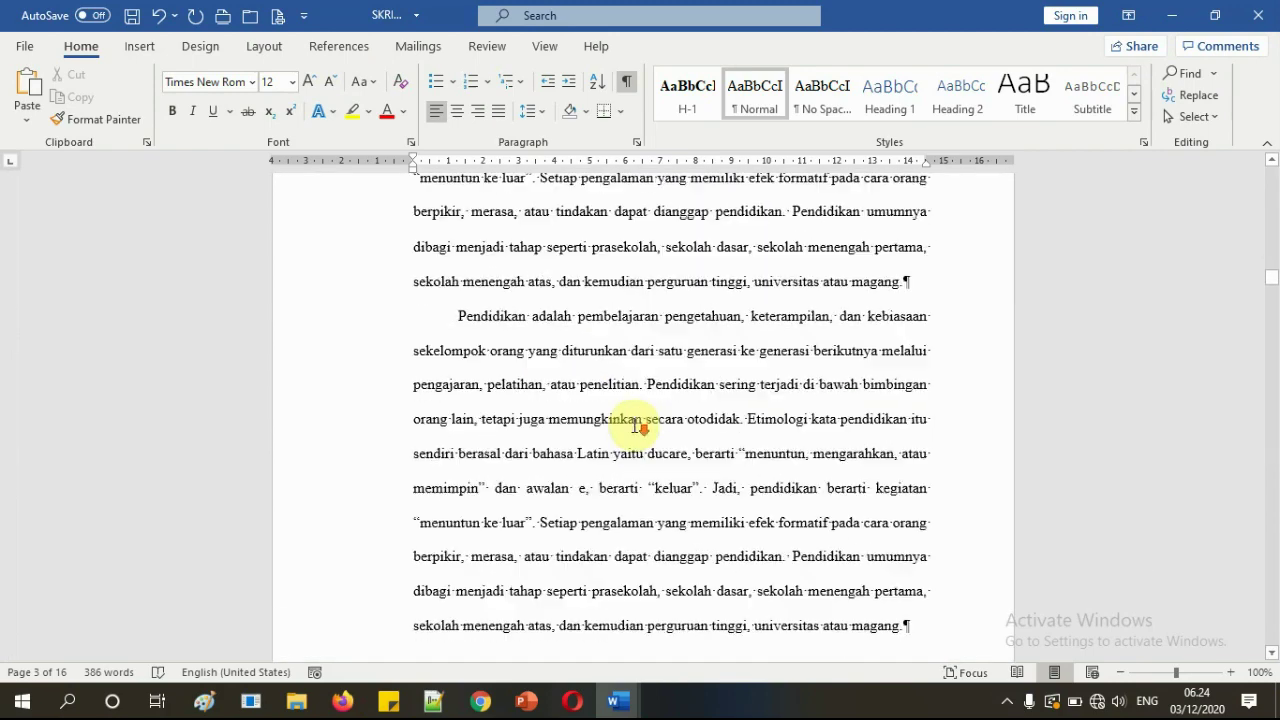
pyautogui.scroll(-15, 636, 426)
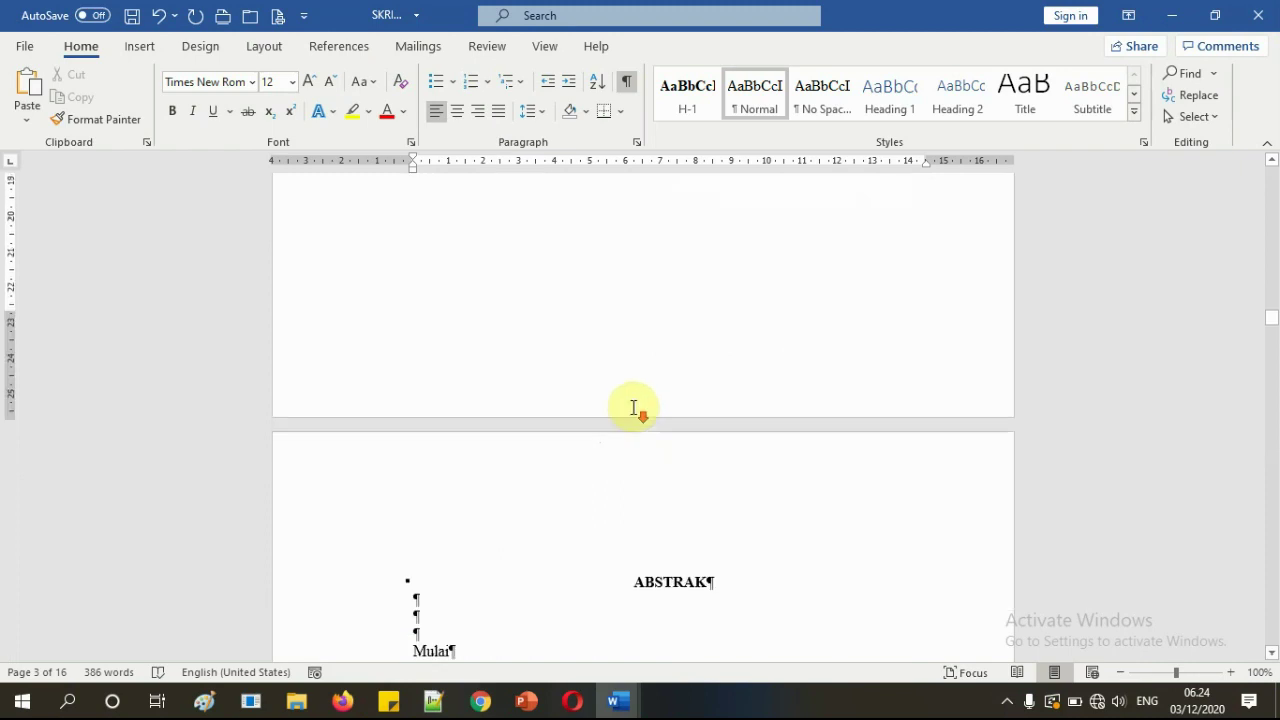
pyautogui.click(636, 408)
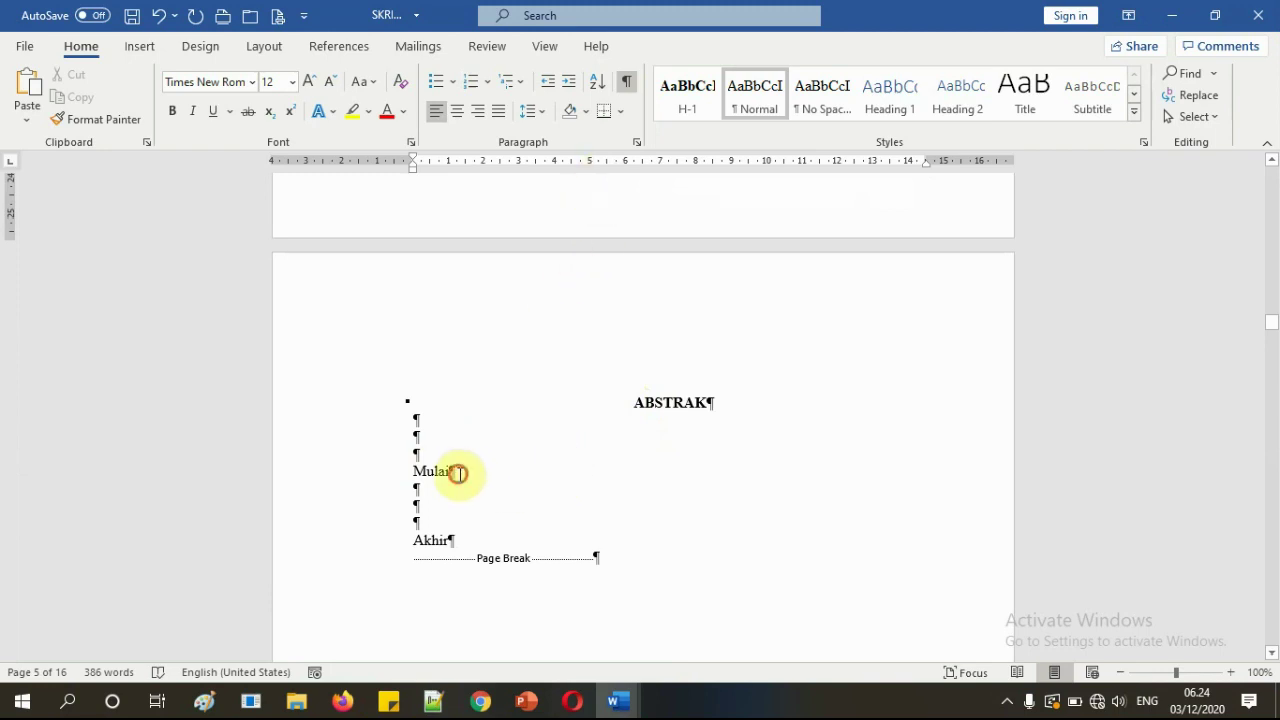
pyautogui.click(458, 473)
pyautogui.press('BackSpace')
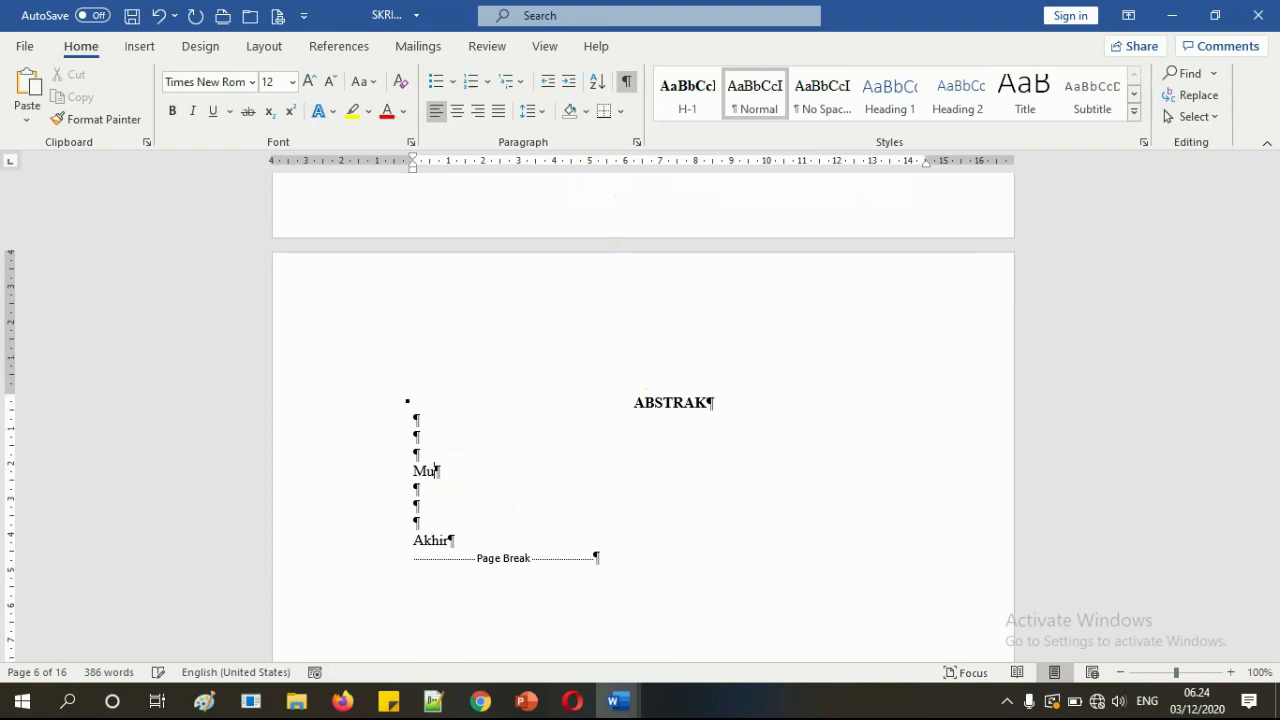
pyautogui.write('Pendidikan adalah pembelajaran pengetahuan, keterampilan, dan kebiasaan sekelompok orang yang diturunkan dari satu generasi ke generasi berikutnya melalui pengajaran, pelatihan, atau penelitian. Pendidikan sering terjadi di bawah bimbingan orang lain, tetapi juga memungkinkan secara otodidak. Etimologi kata pendidikan itu sendiri berasal dari bahasa Latin yaitu ducare, berarti "menuntun, mengarahkan, atau memimpin" dan awalan e, berarti "keluar". Jadi, pendidikan berarti kegiatan "menuntun ke luar". Setiap pengalaman yang memiliki efek formatif pada cara orang berpikir, merasa, atau tindakan dapat dianggap pendidikan. Pendidikan umumnya dibagi menjadi tahap seperti prasekolah, sekolah dasar, sekolah menengah pertama, sekolah menengah atas, dan kemudian perguruan tinggi, universitas atau magang.')
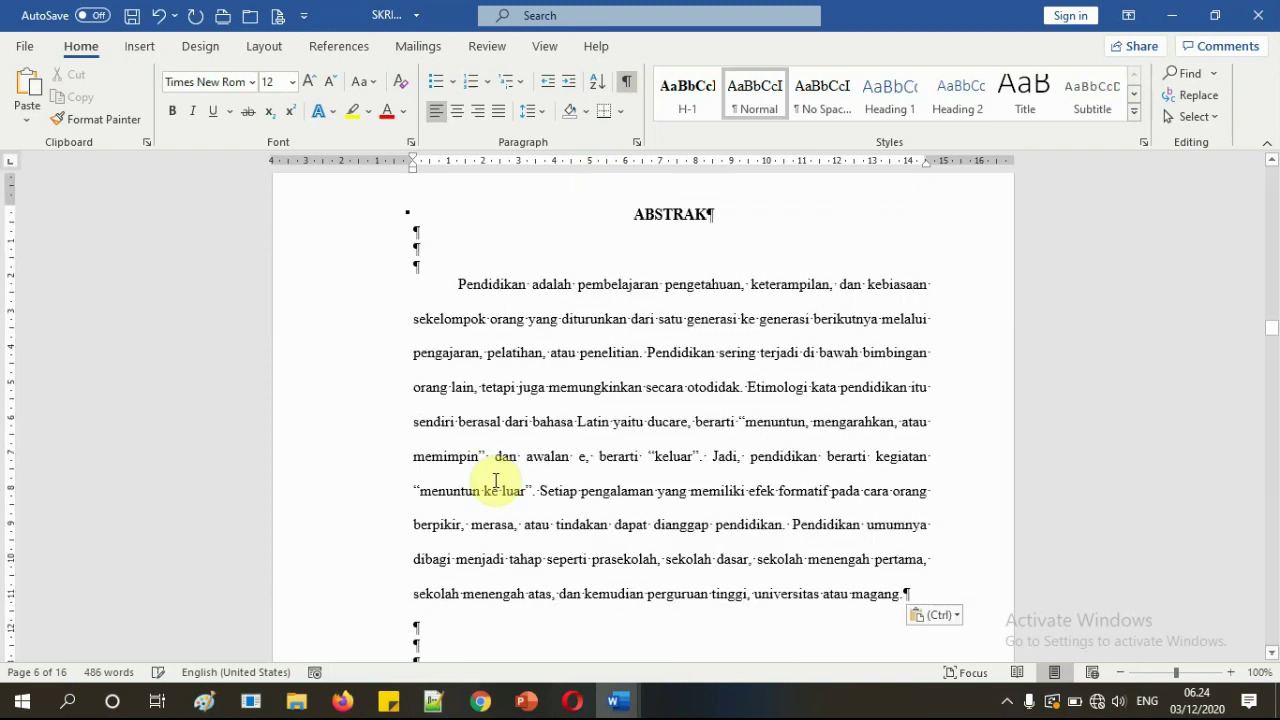
# - Delete the empty paragraphs and the placeholder Akhir below the Abstrak paragraph, keeping the page break
pyautogui.scroll(-2, 500, 485)
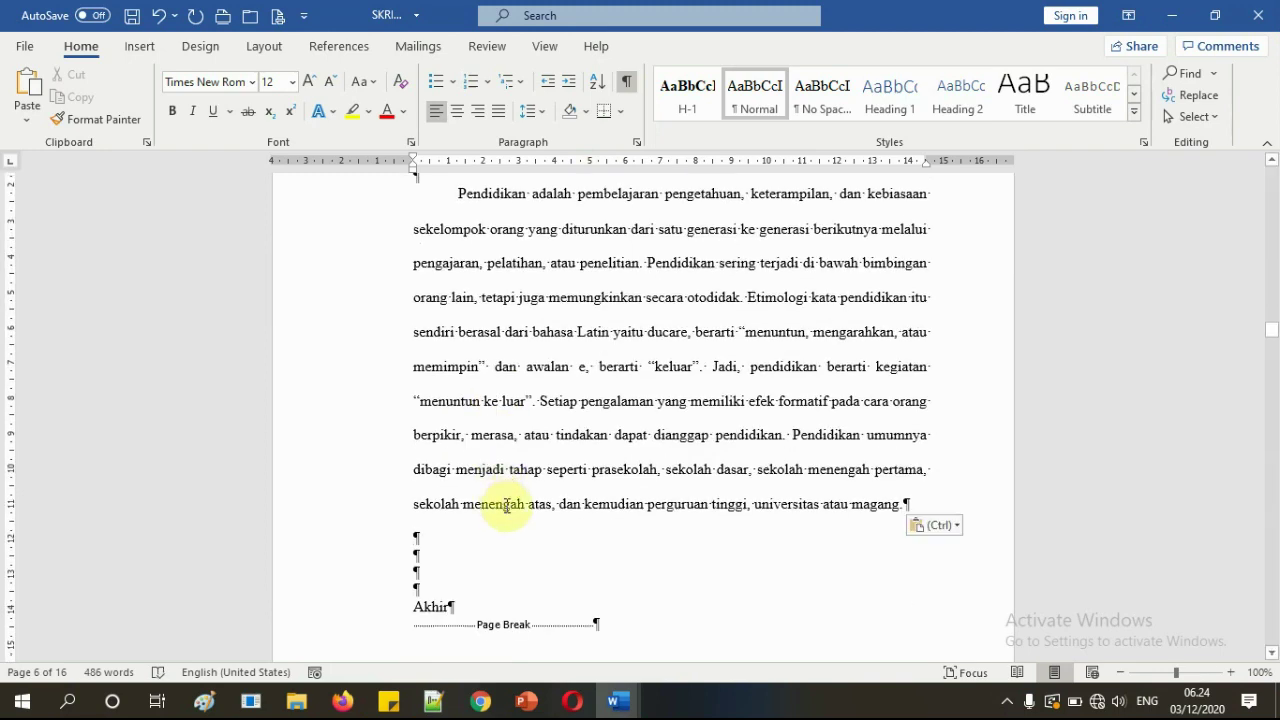
pyautogui.scroll(-1, 461, 576)
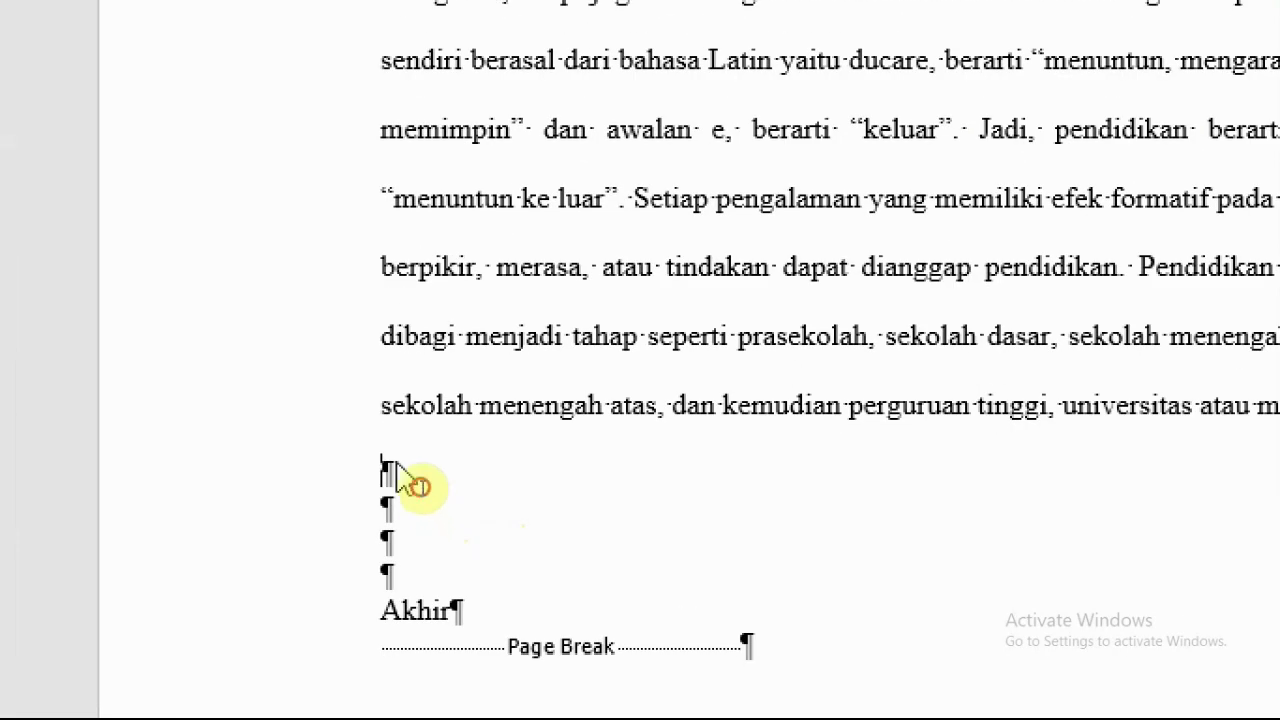
pyautogui.press('Delete')
pyautogui.press('Delete')
pyautogui.press('Delete')
pyautogui.press('Delete')
pyautogui.press('Delete')
pyautogui.press('Delete')
pyautogui.press('Delete')
pyautogui.press('Delete')
pyautogui.press('Delete')
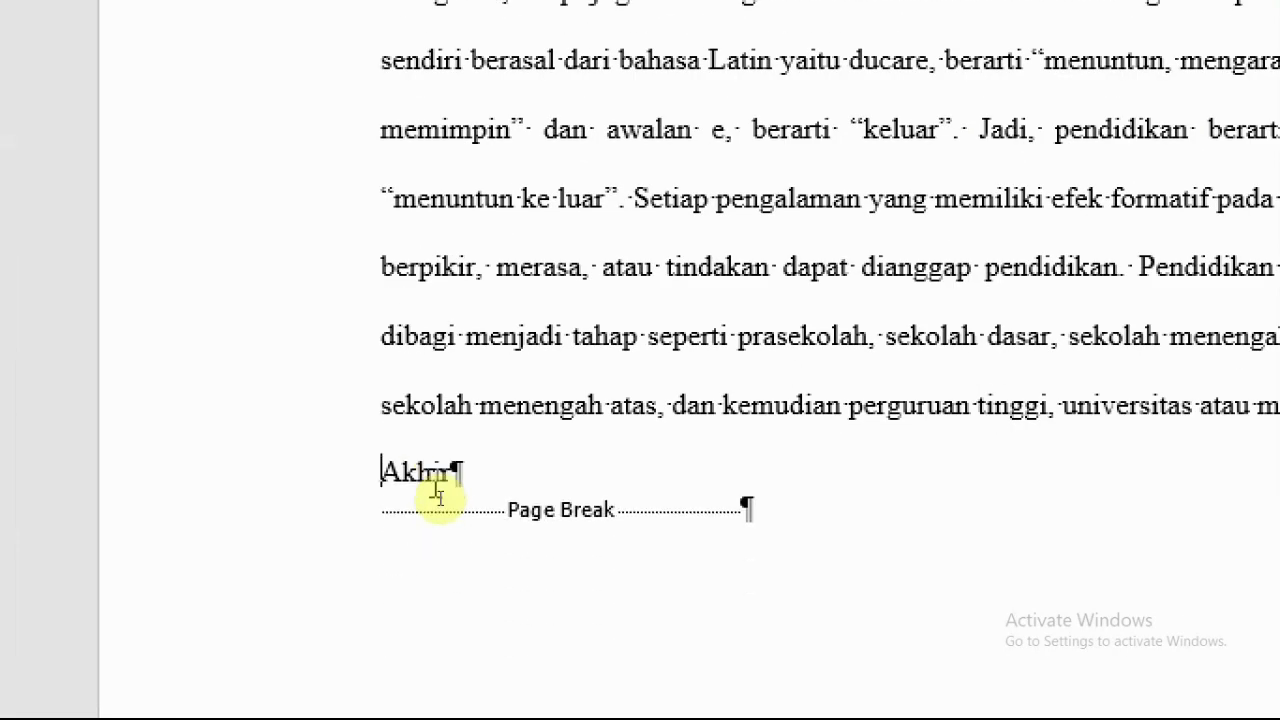
pyautogui.press('Delete')
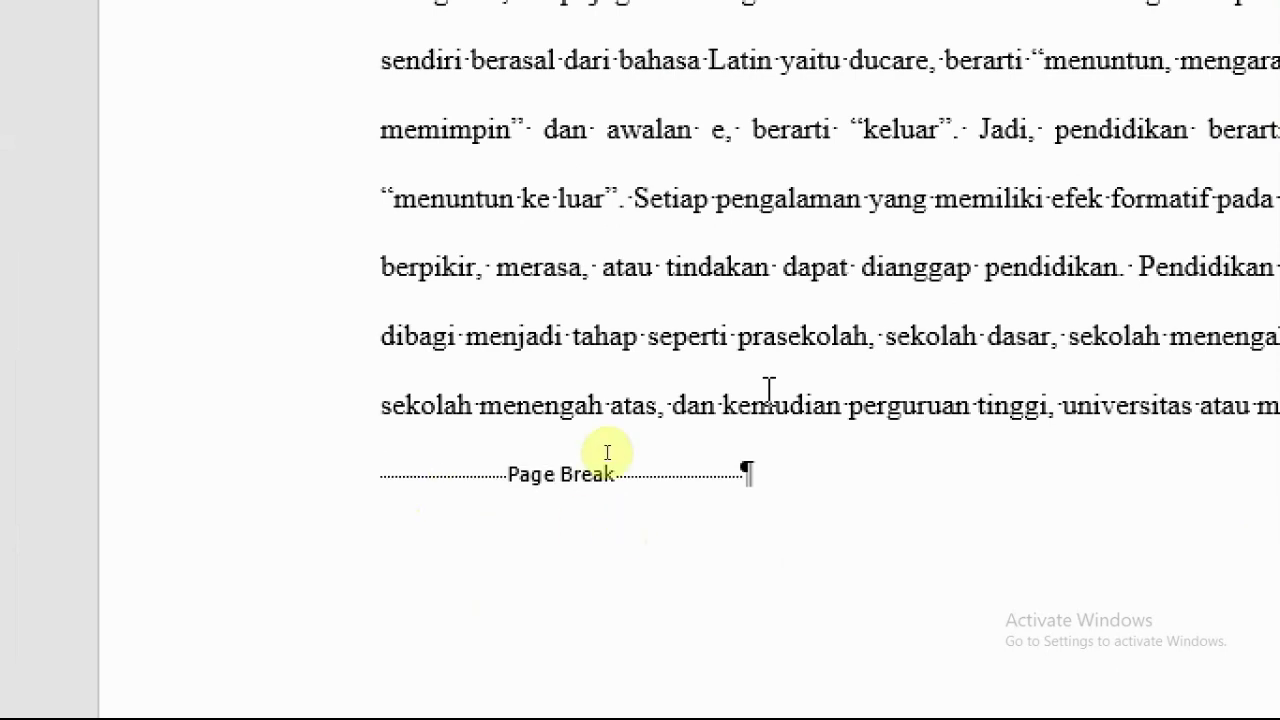
# - Set the line spacing of the Abstrak paragraph to 1,0
pyautogui.scroll(3, 769, 388)
pyautogui.scroll(-2, 769, 388)
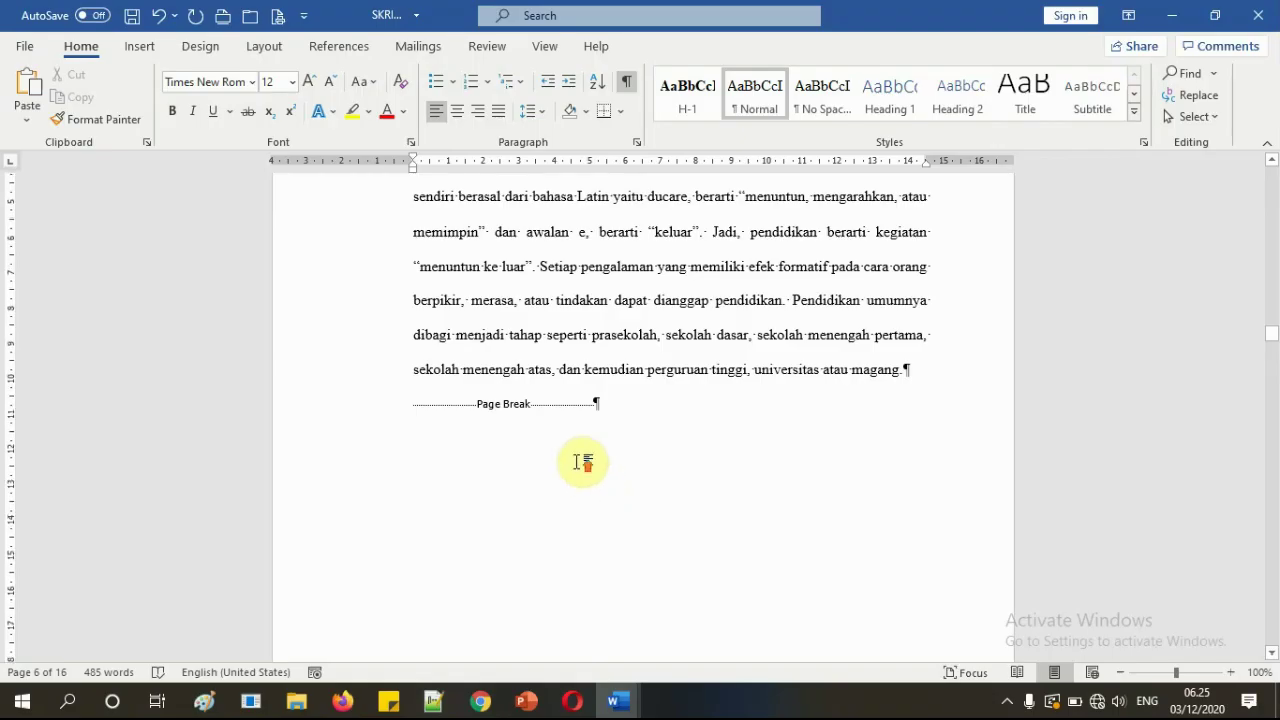
pyautogui.scroll(3, 600, 370)
pyautogui.moveTo(444, 378); pyautogui.dragTo(928, 499)
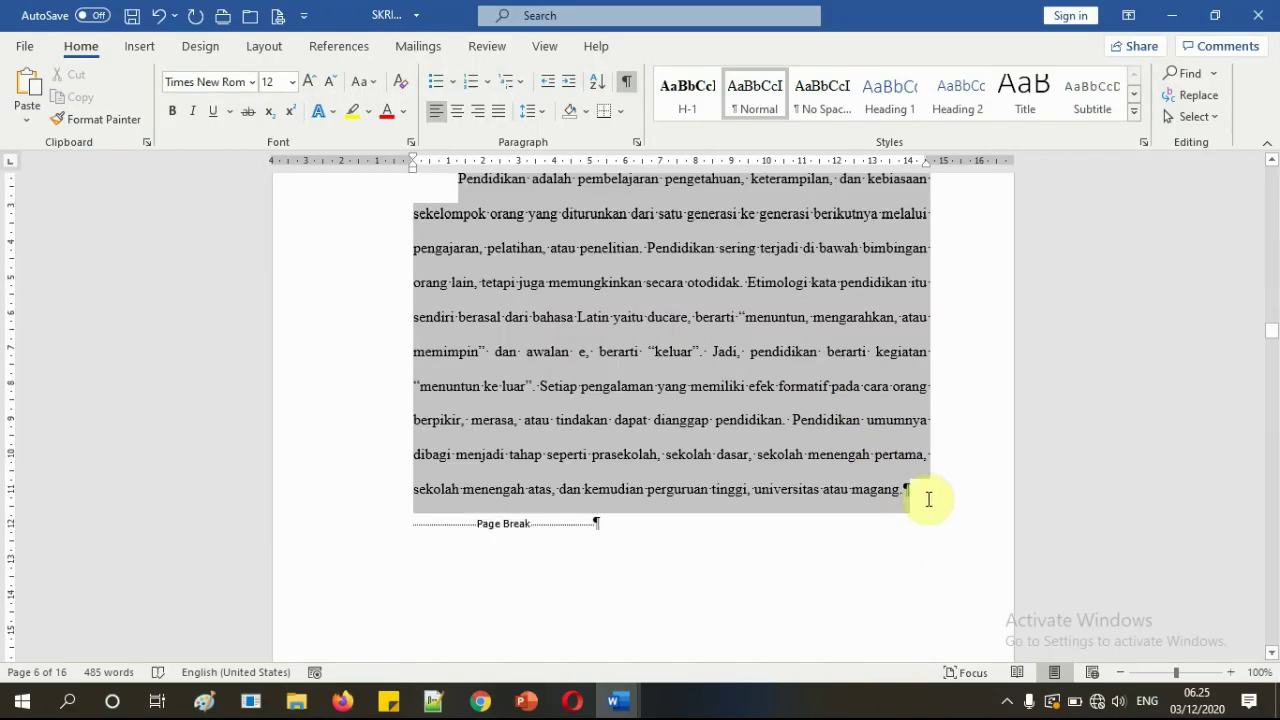
pyautogui.scroll(1, 757, 440)
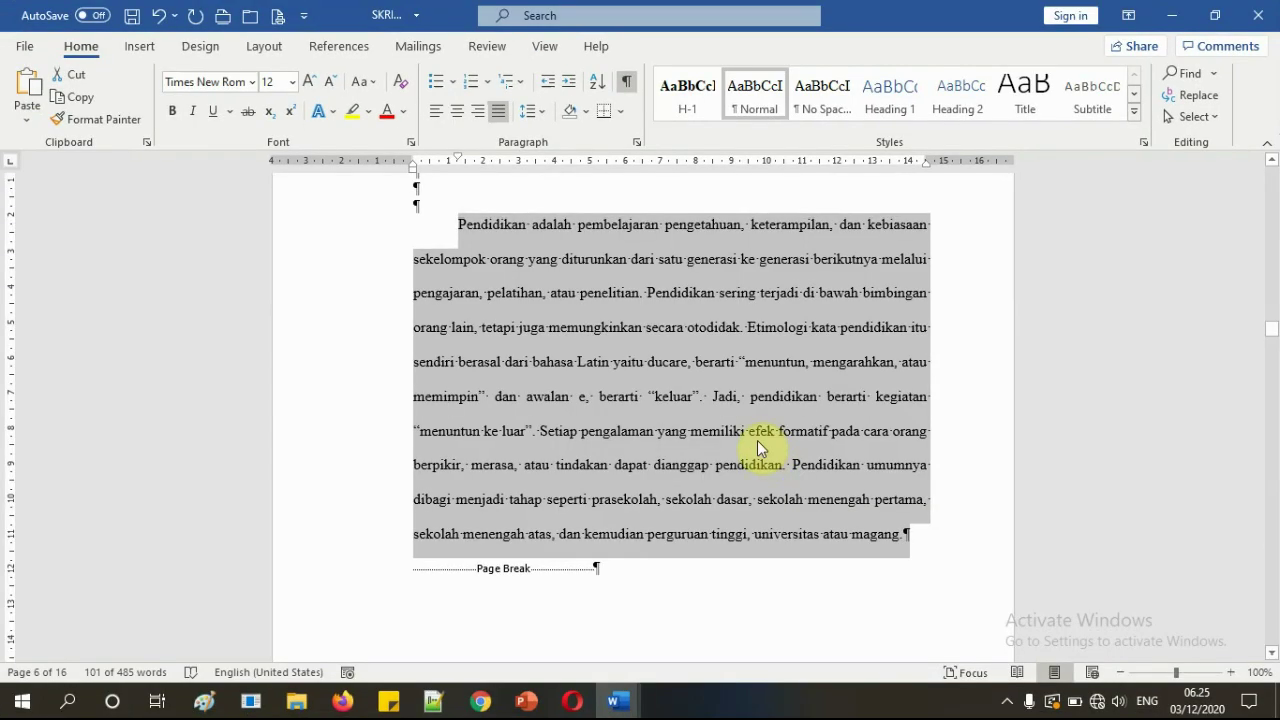
pyautogui.click(547, 113)
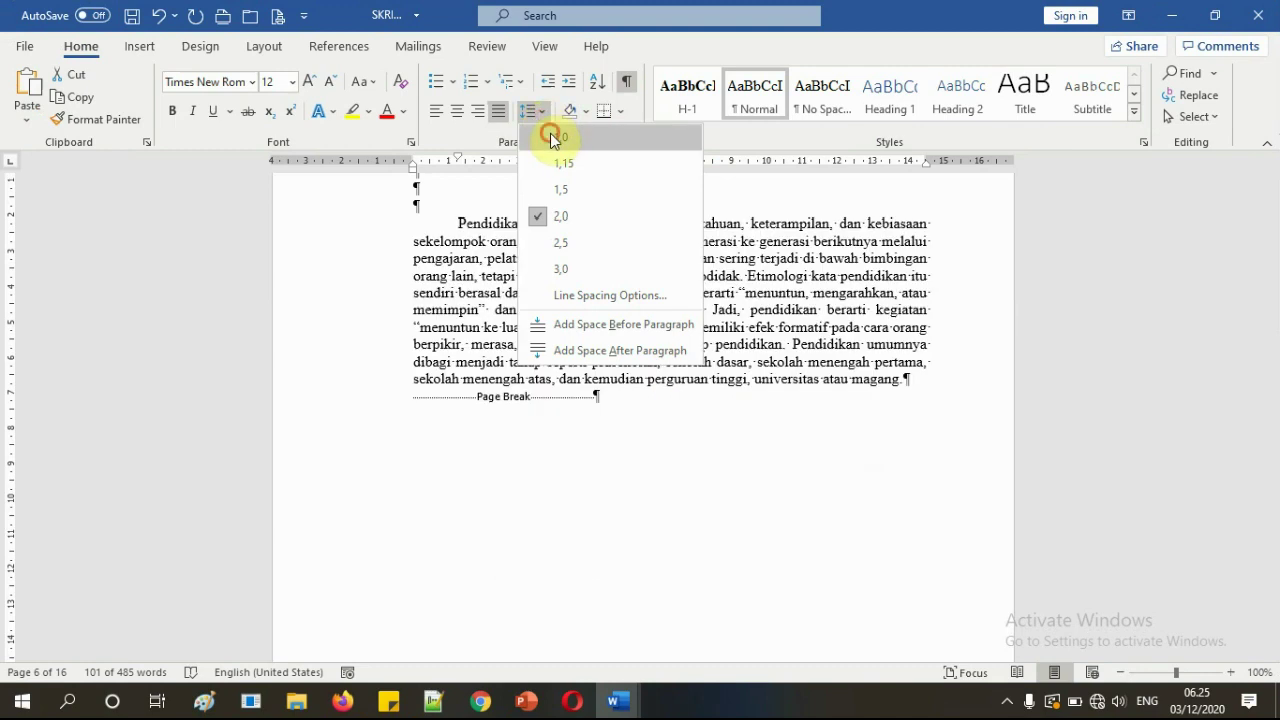
pyautogui.click(553, 134)
pyautogui.click(601, 301)
pyautogui.scroll(3, 700, 350)
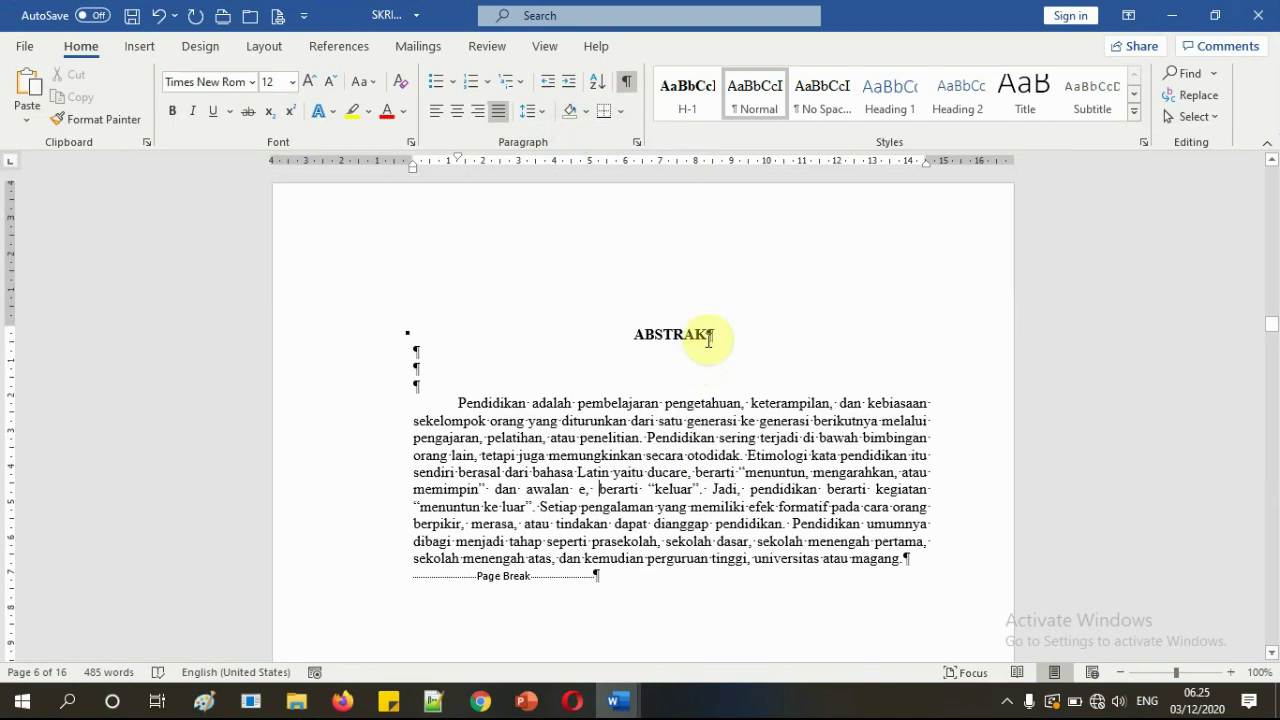
# - Review the placeholders and breaks in the template sections from Daftar Isi through Daftar Lampiran to Bab I
pyautogui.scroll(-14, 571, 523)
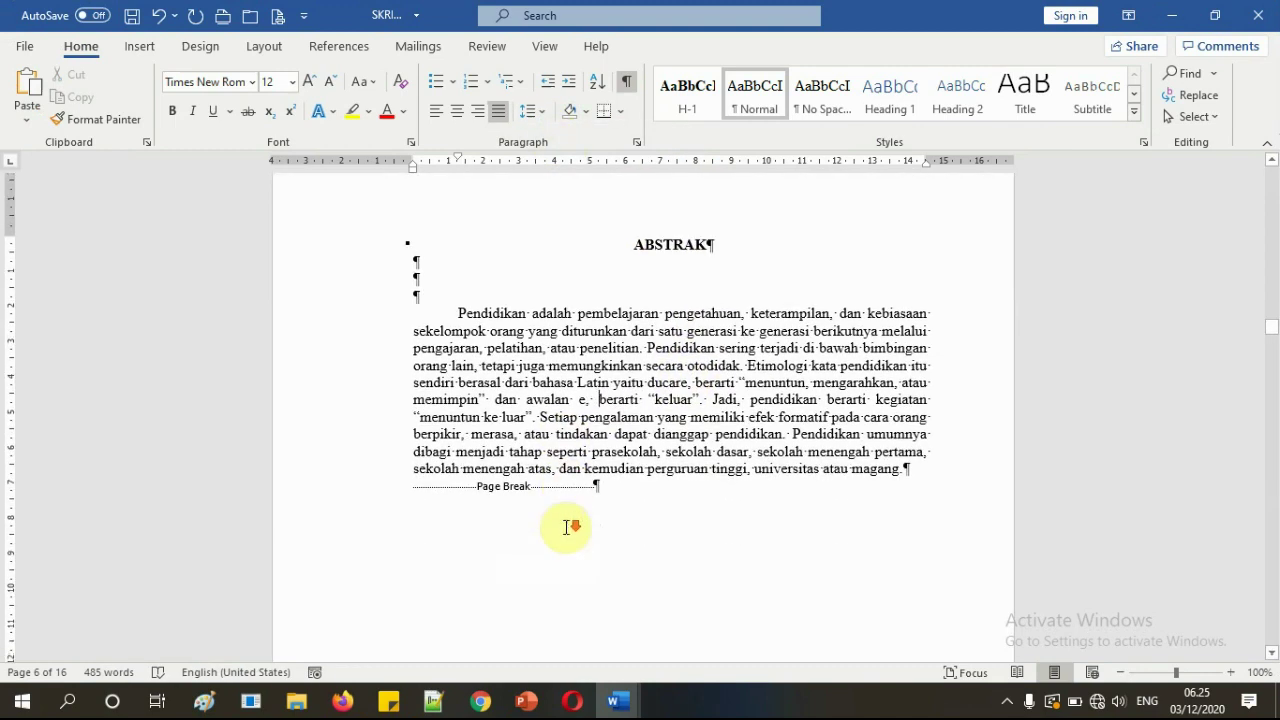
pyautogui.scroll(-6, 568, 510)
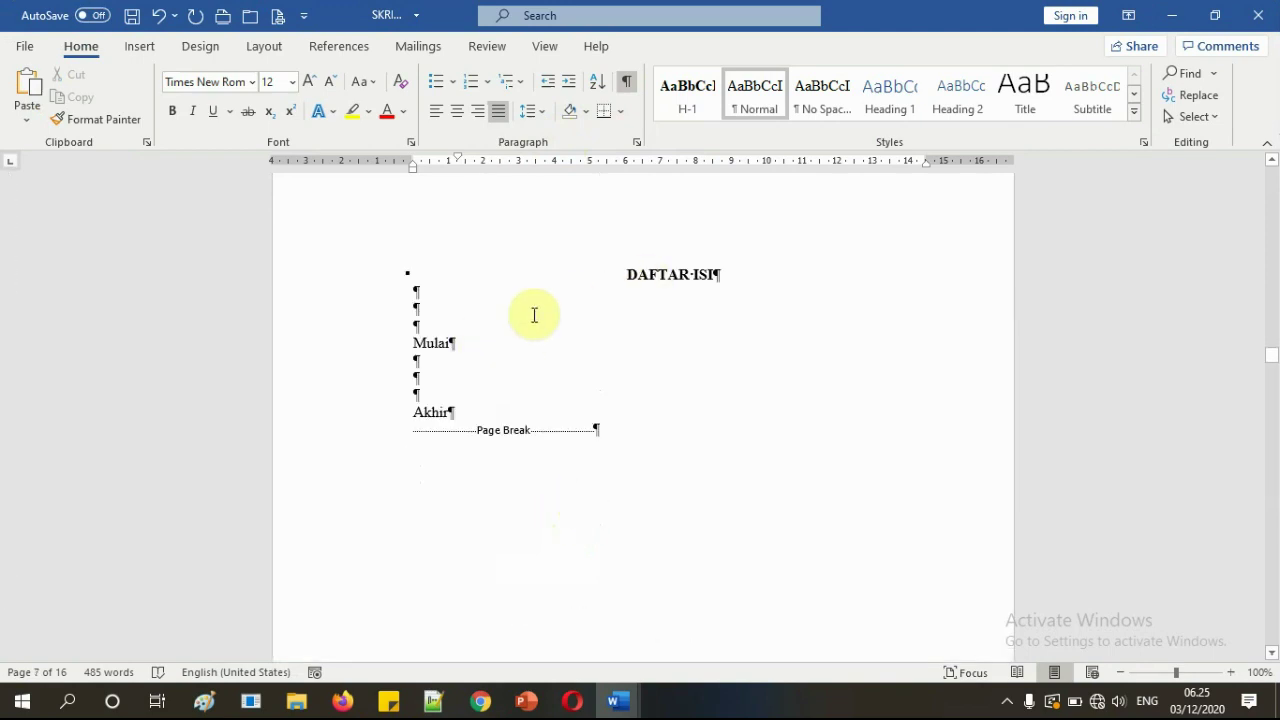
pyautogui.scroll(-12, 832, 290)
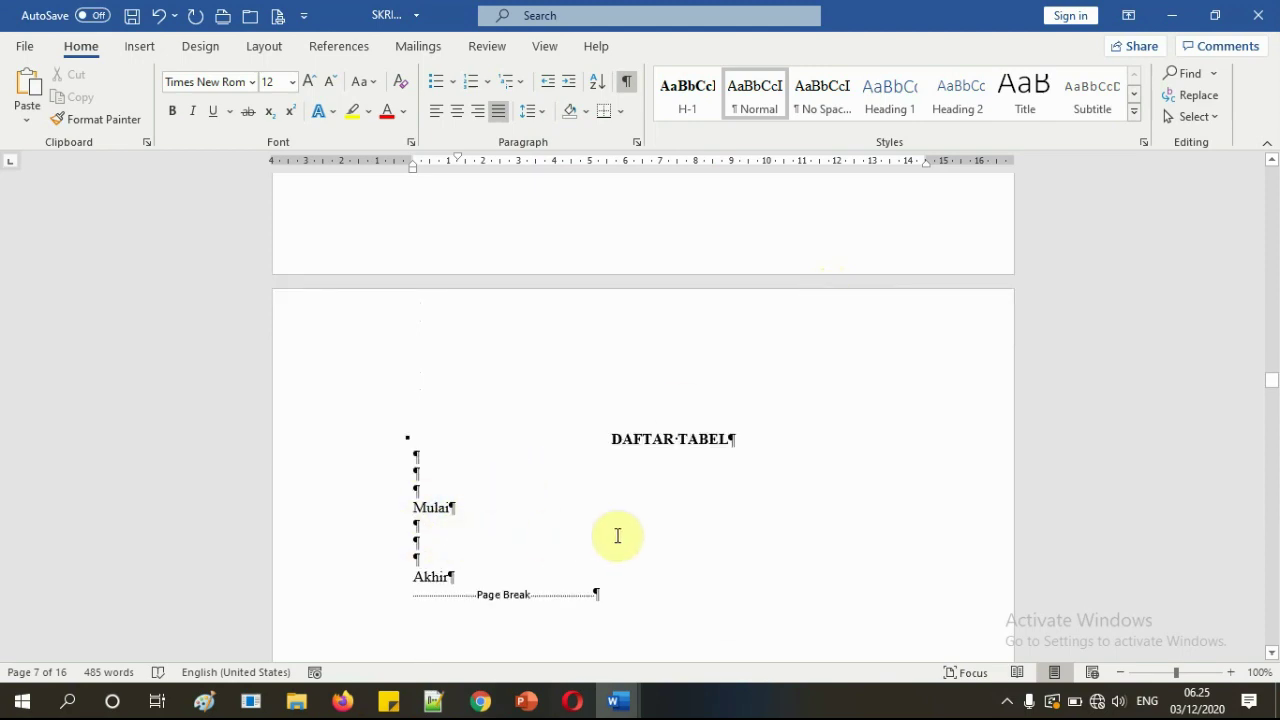
pyautogui.scroll(-11, 617, 534)
pyautogui.scroll(-11, 669, 500)
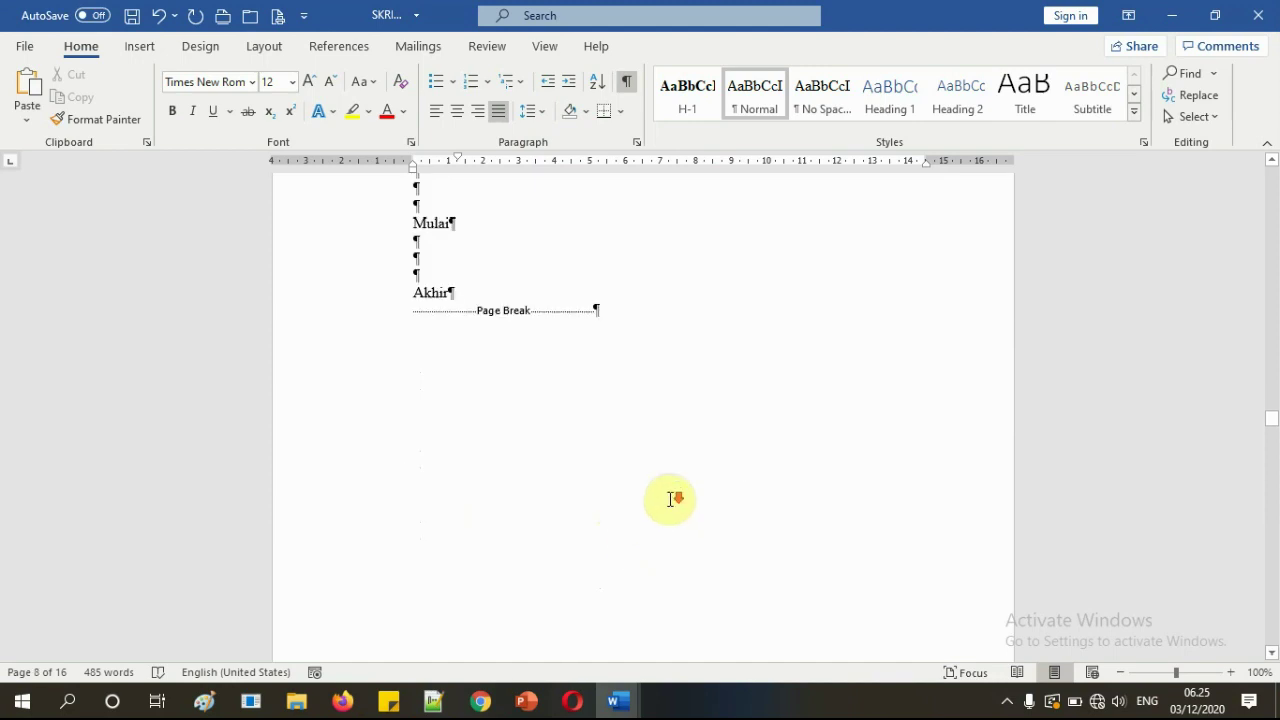
pyautogui.scroll(-2, 669, 500)
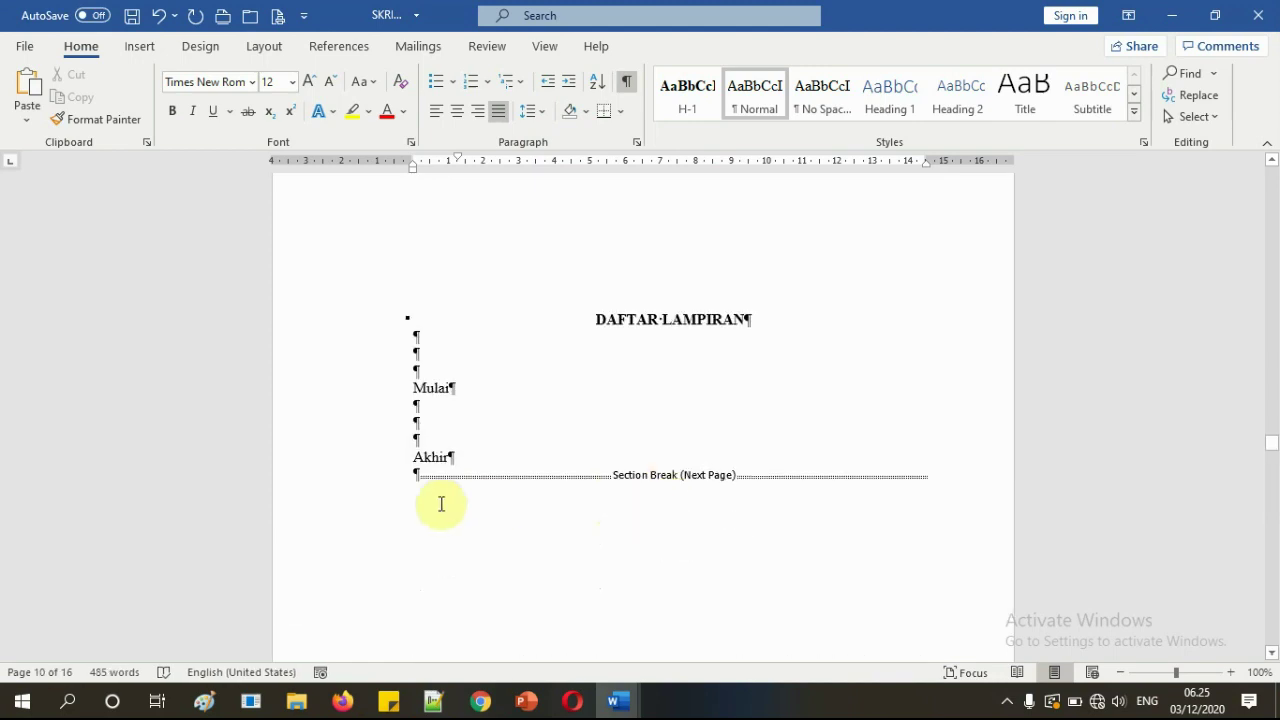
pyautogui.scroll(-12, 441, 503)
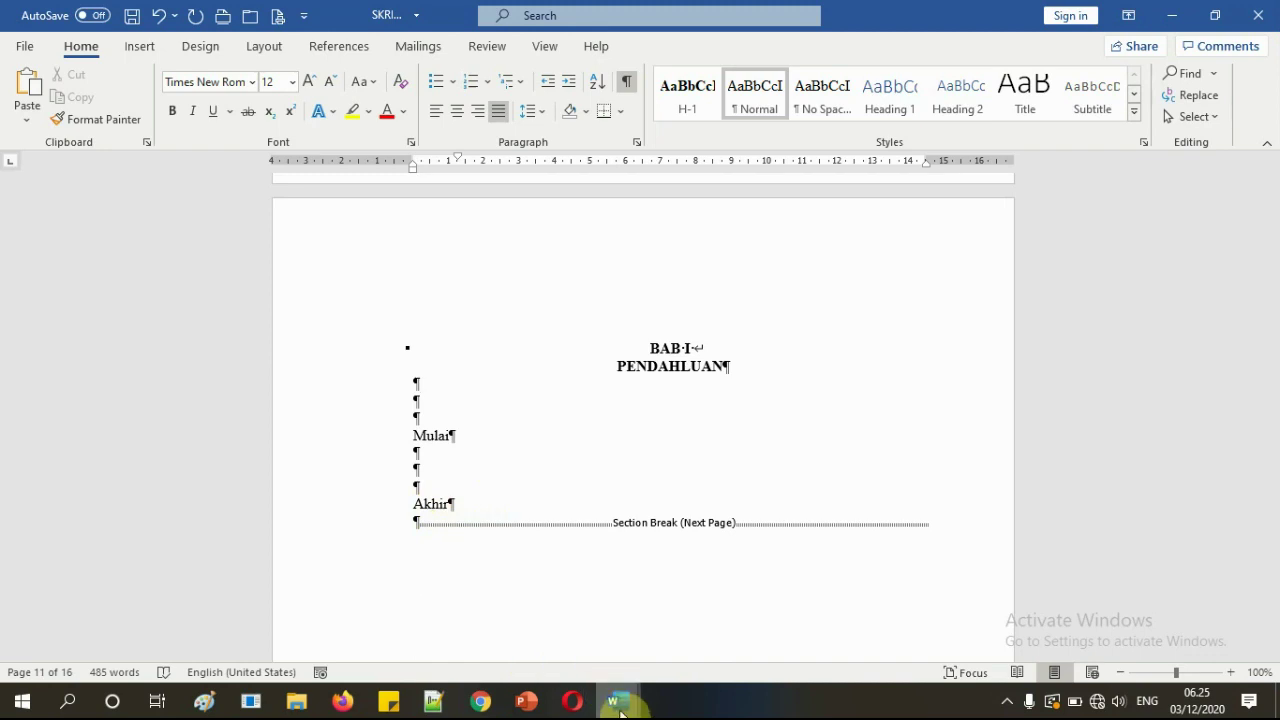
# - Copy the B1 content in ISI2.docx, from the Latar Belakang heading through the final paragraph starting with Wajib
pyautogui.moveTo(620, 712)
pyautogui.click(614, 650)
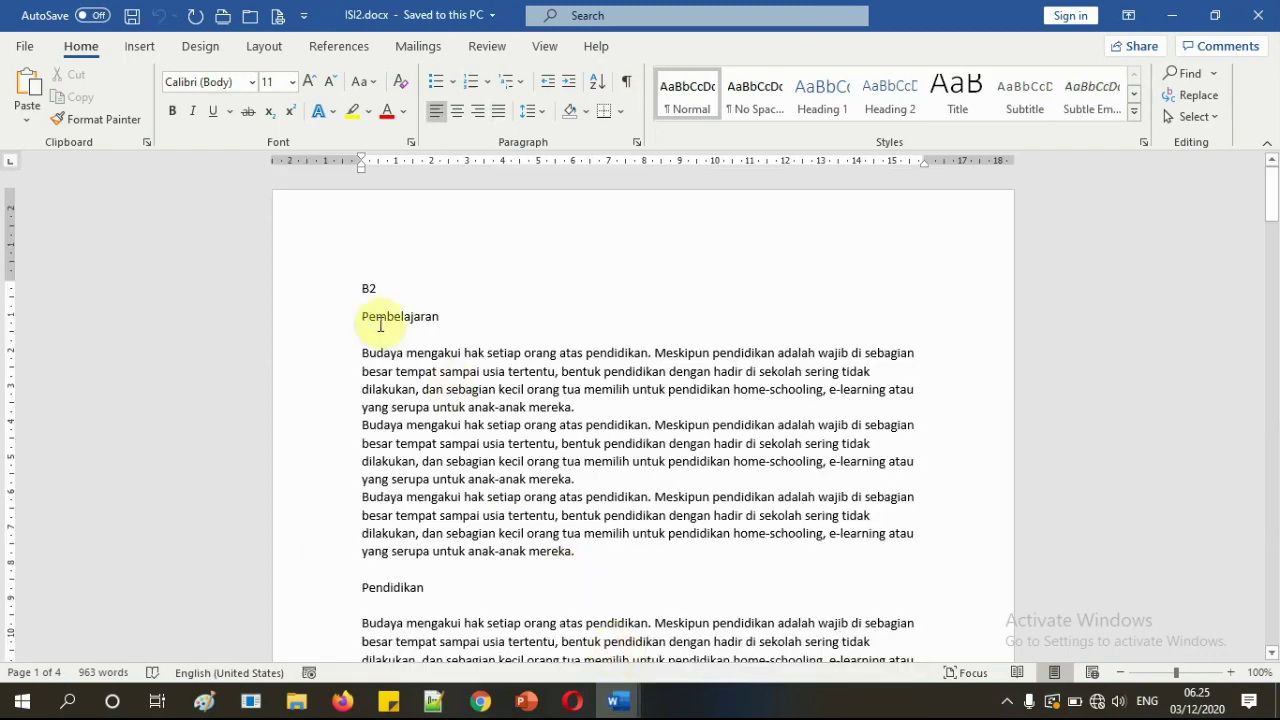
pyautogui.click(609, 706)
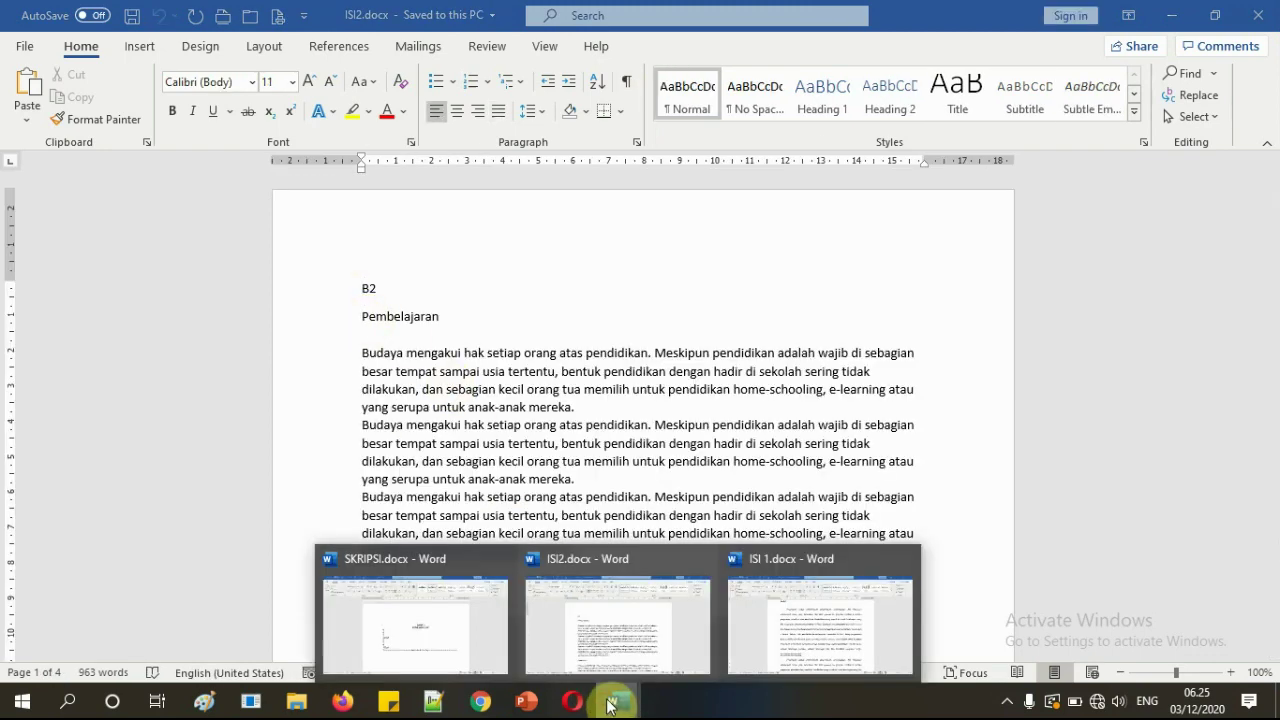
pyautogui.click(740, 610)
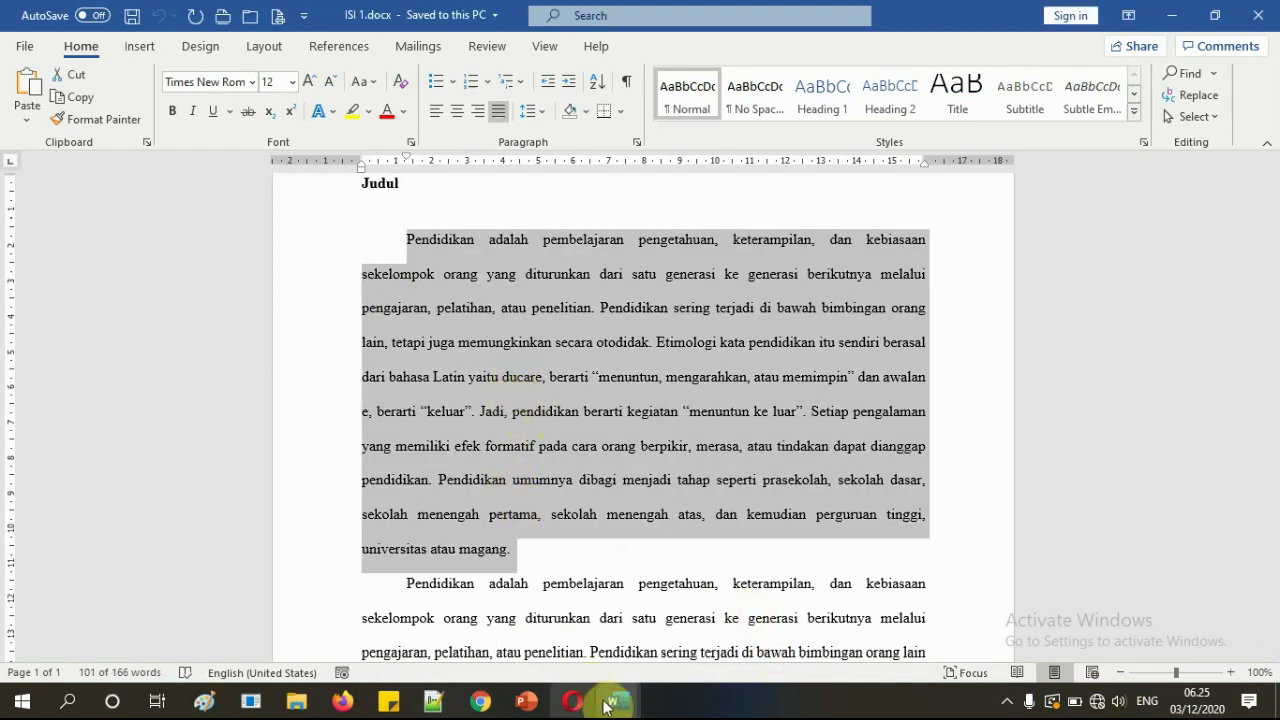
pyautogui.moveTo(610, 706)
pyautogui.click(600, 615)
pyautogui.scroll(-10, 540, 520)
pyautogui.scroll(-6, 512, 478)
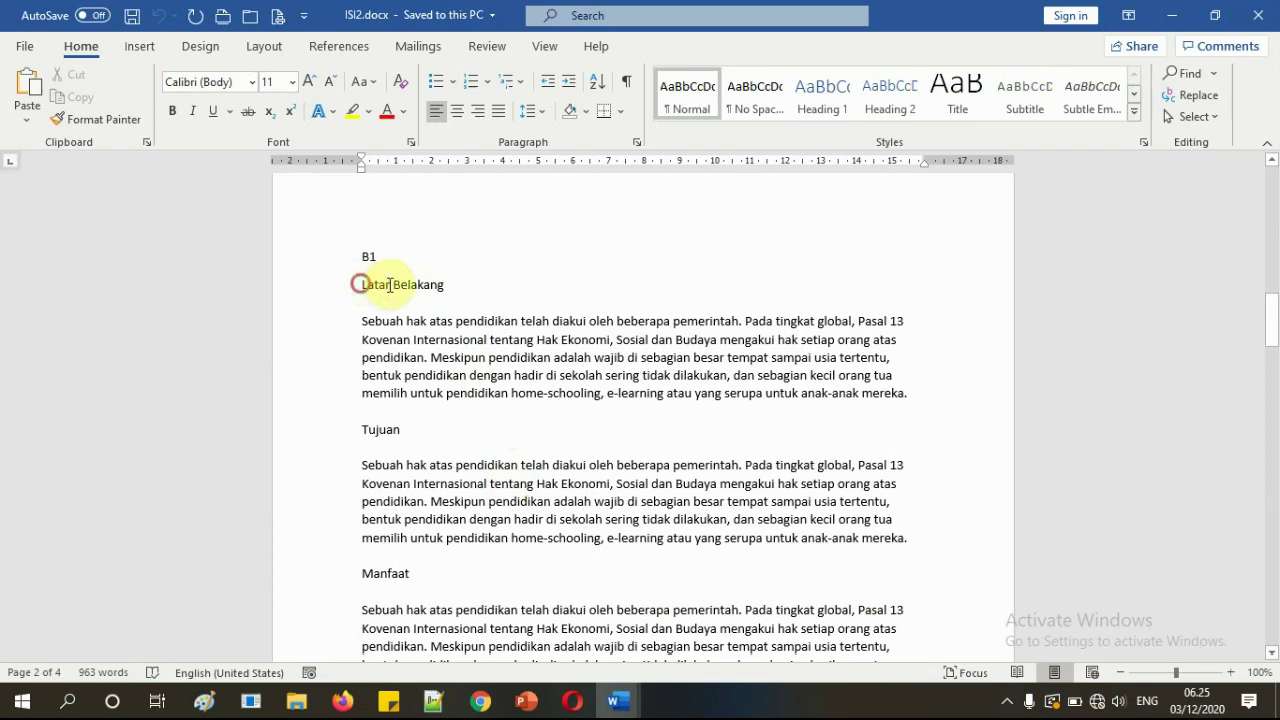
pyautogui.moveTo(390, 285); pyautogui.dragTo(523, 443)
pyautogui.scroll(-15, 523, 445)
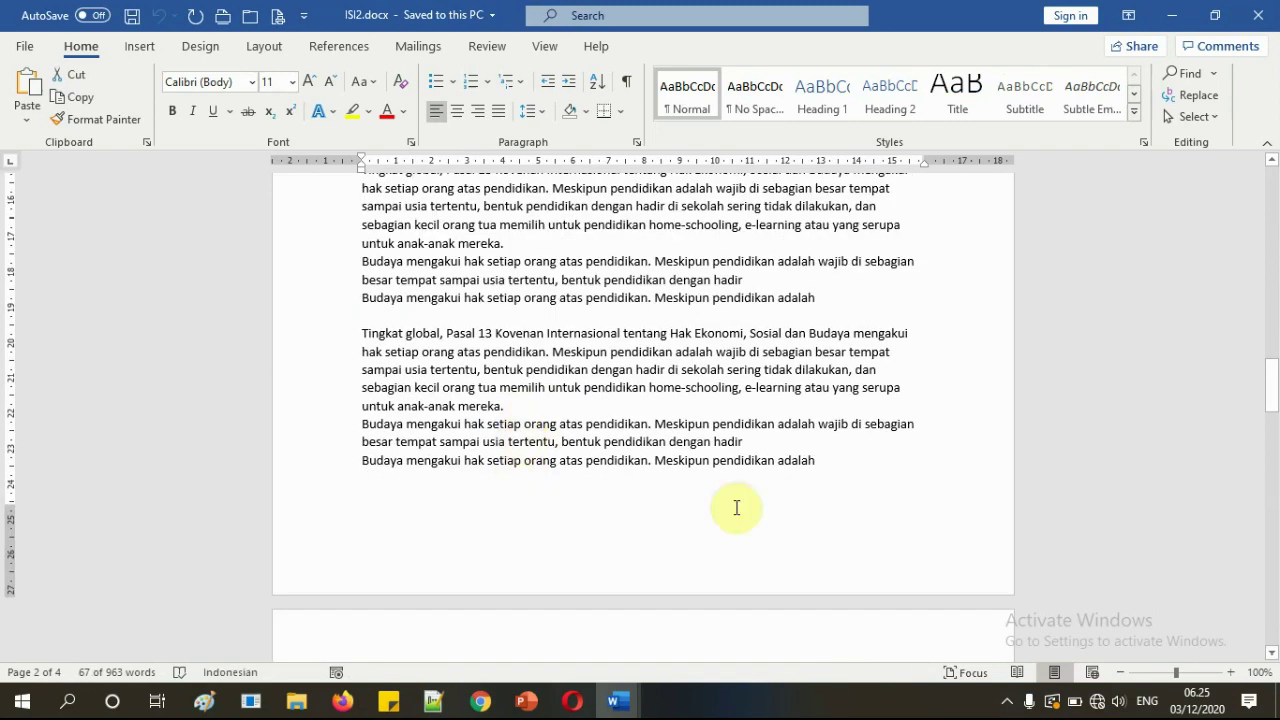
pyautogui.scroll(-6, 736, 508)
pyautogui.keyDown('shift'); pyautogui.click(677, 400); pyautogui.keyUp('shift')
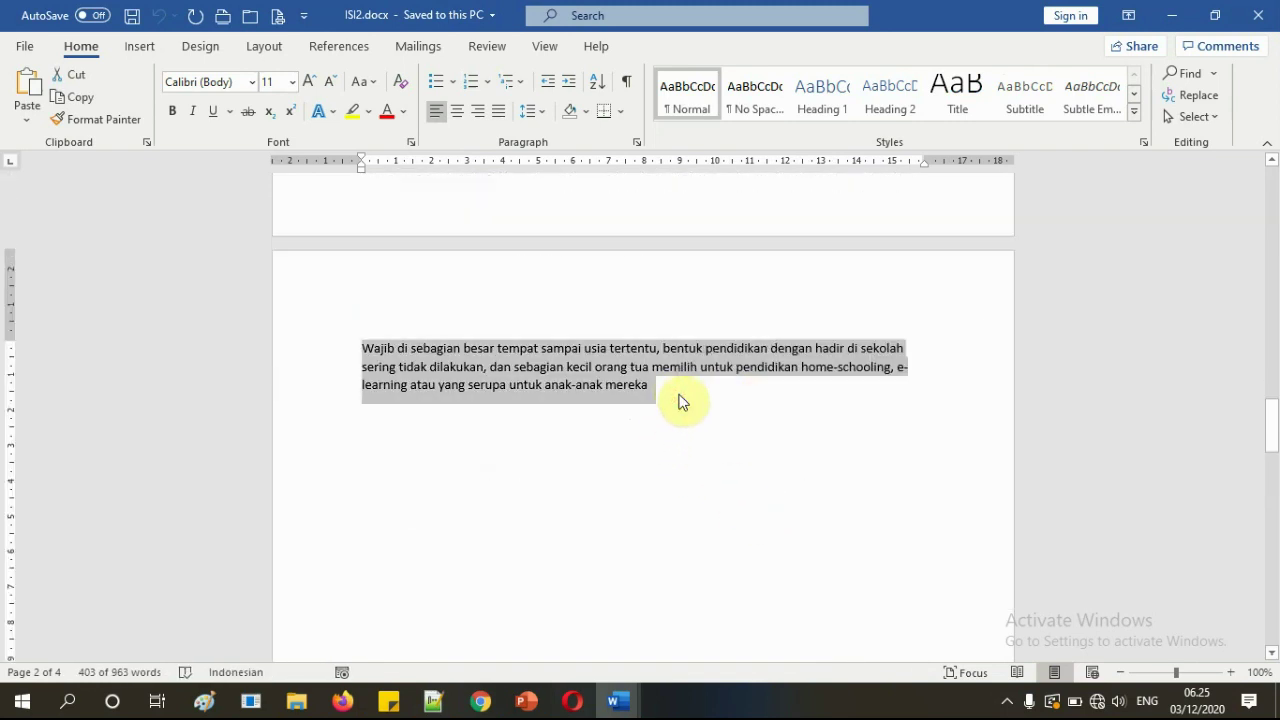
# - Replace the placeholder Mulai under BAB I in SKRIPSI.docx with the copied B1 content and hide the formatting marks
pyautogui.click(616, 702)
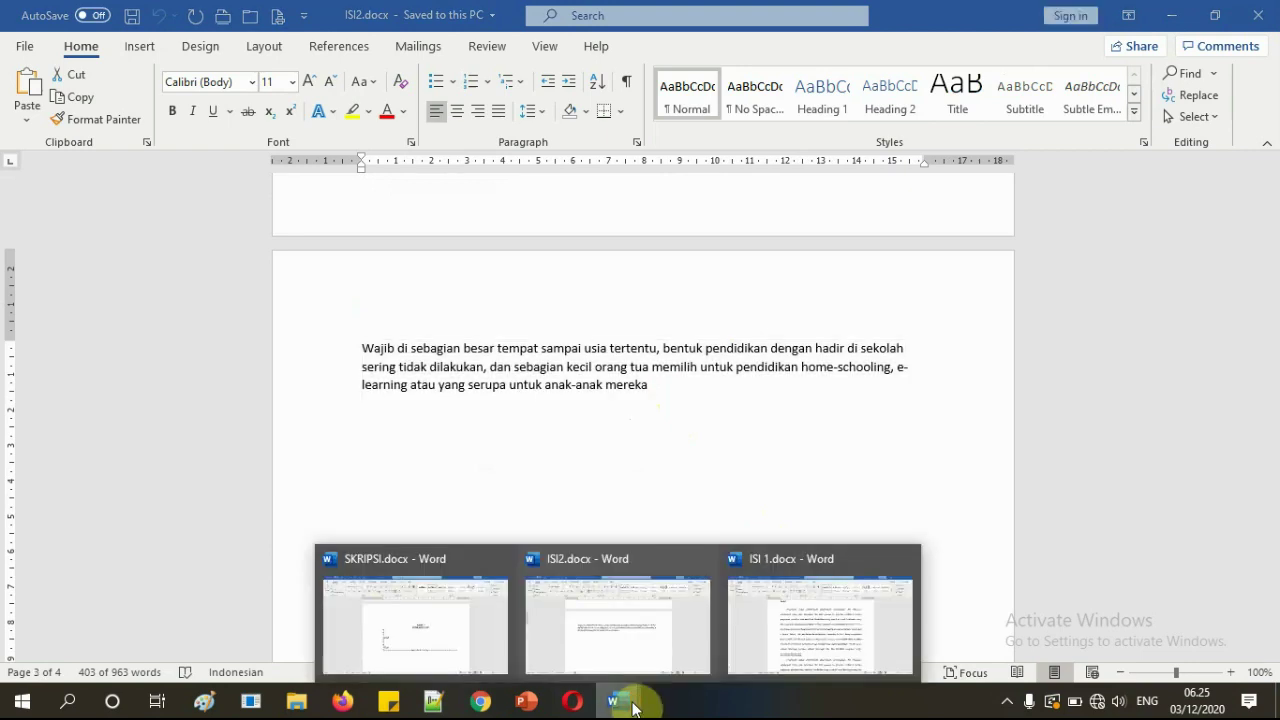
pyautogui.click(390, 640)
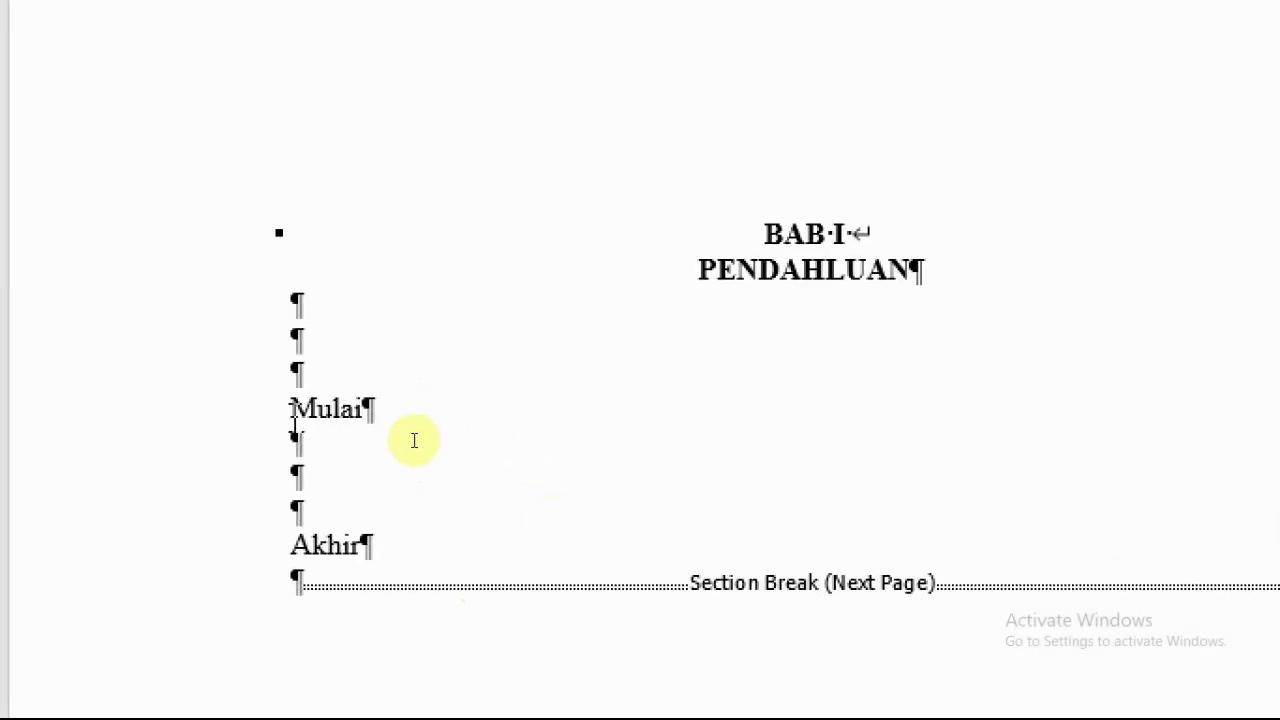
pyautogui.press('BackSpace')
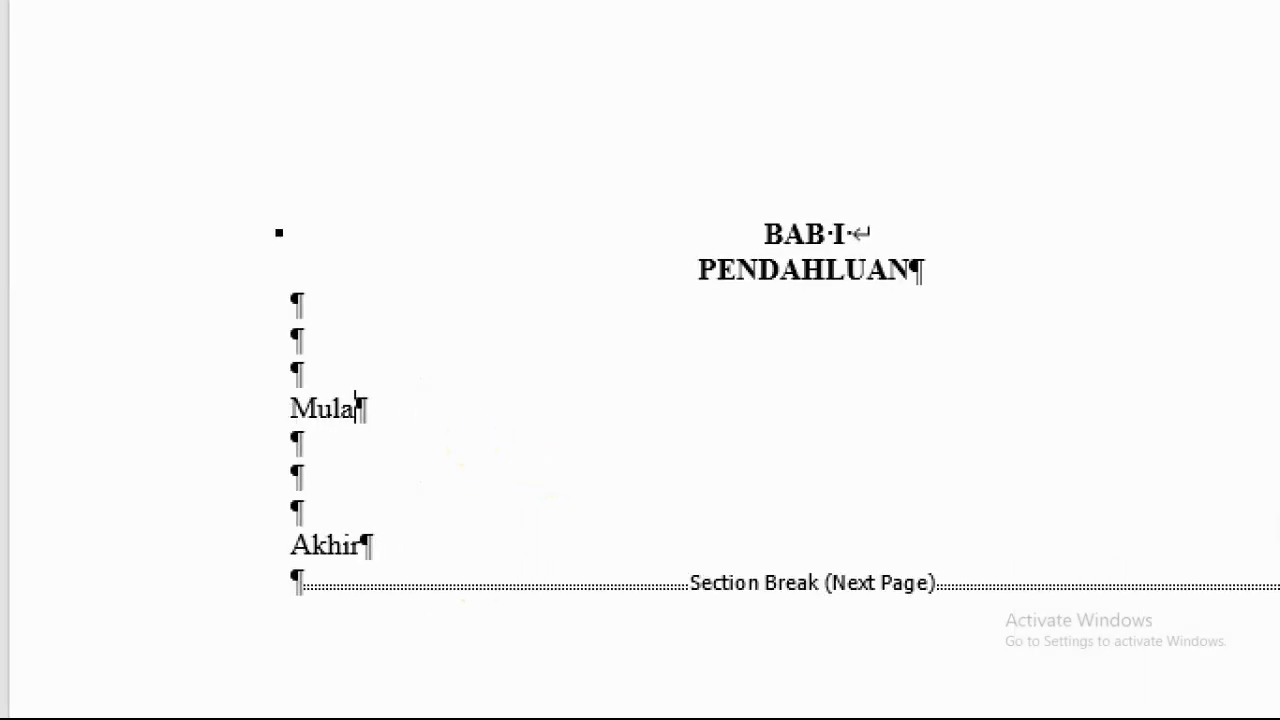
pyautogui.press('BackSpace')
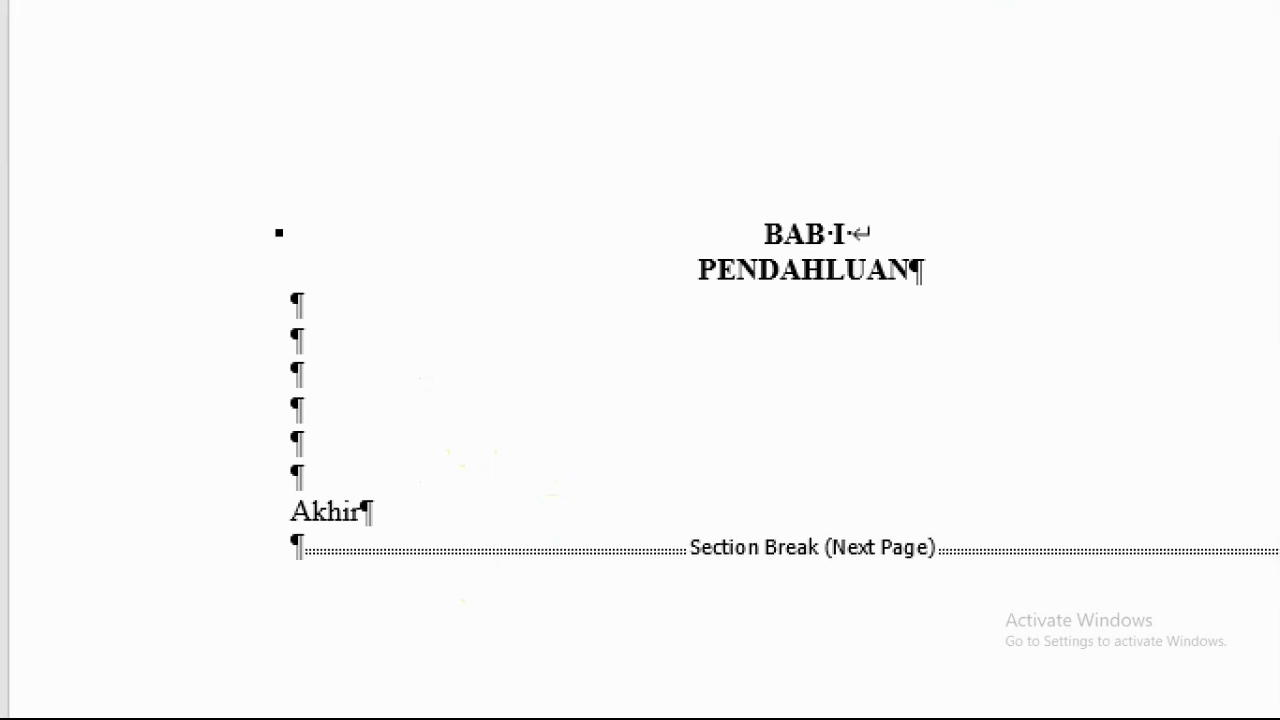
pyautogui.press('Return')
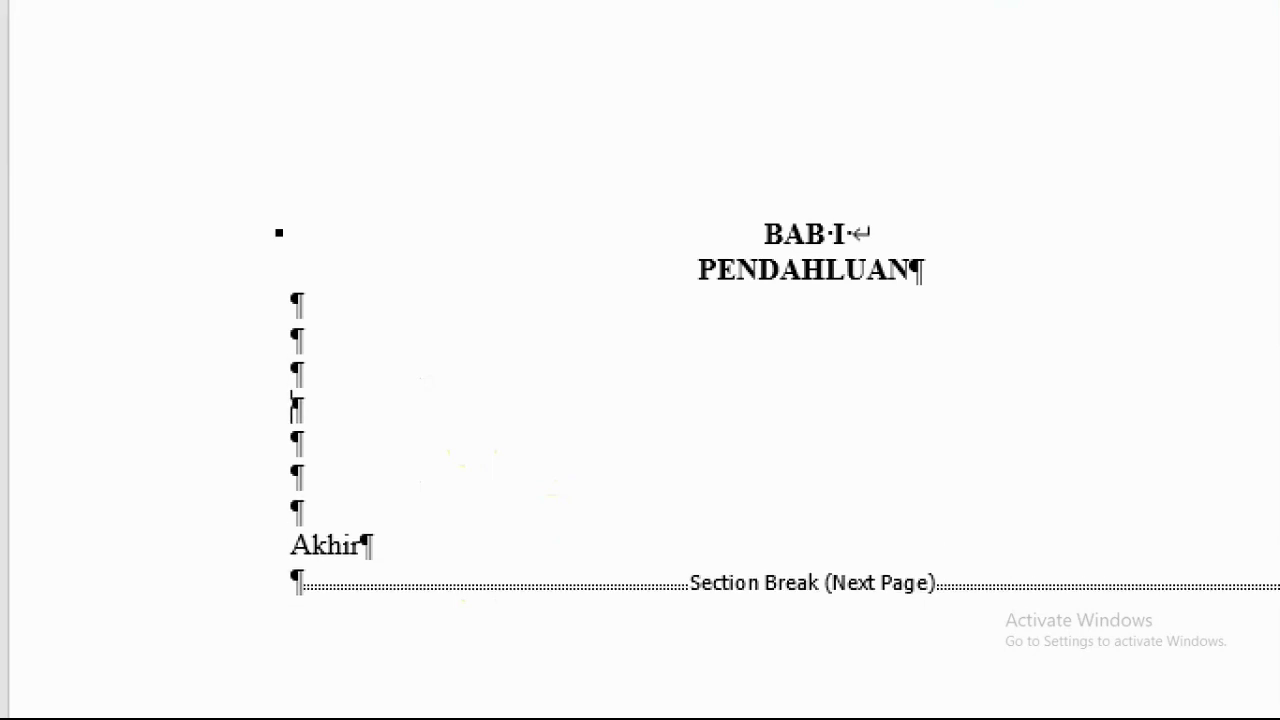
pyautogui.hotkey('ctrl', 'v')
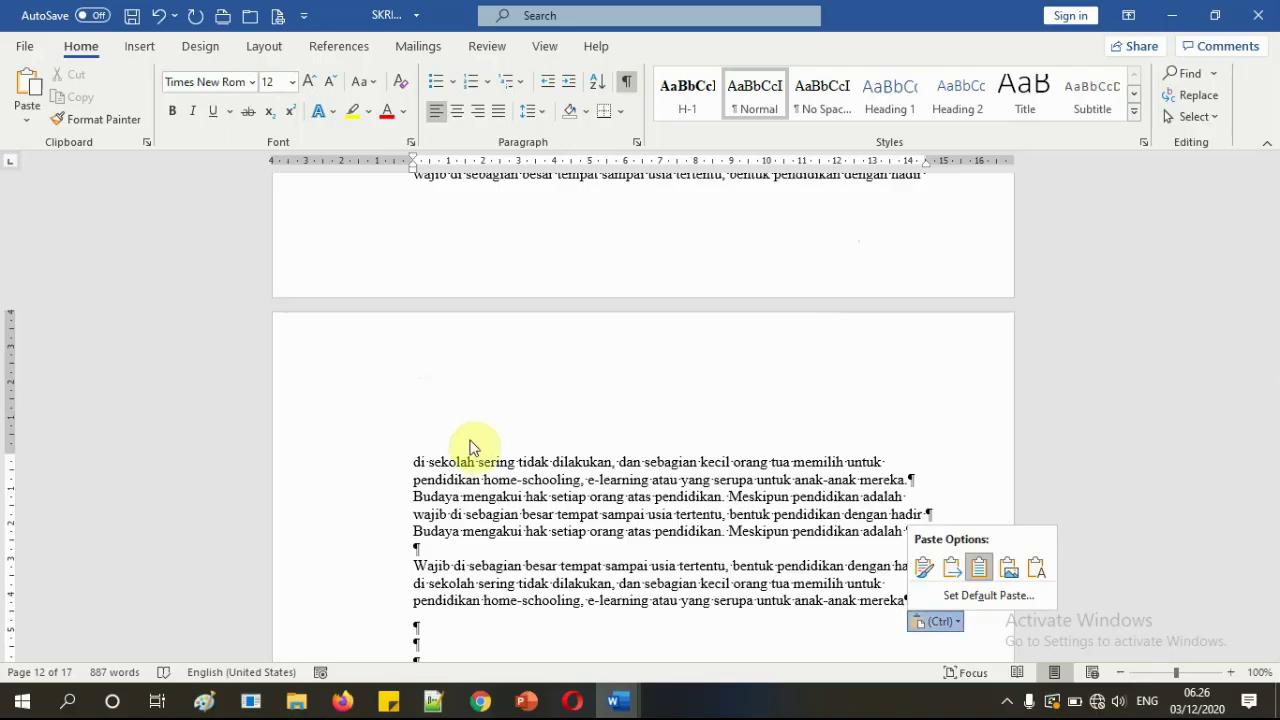
pyautogui.scroll(15, 472, 447)
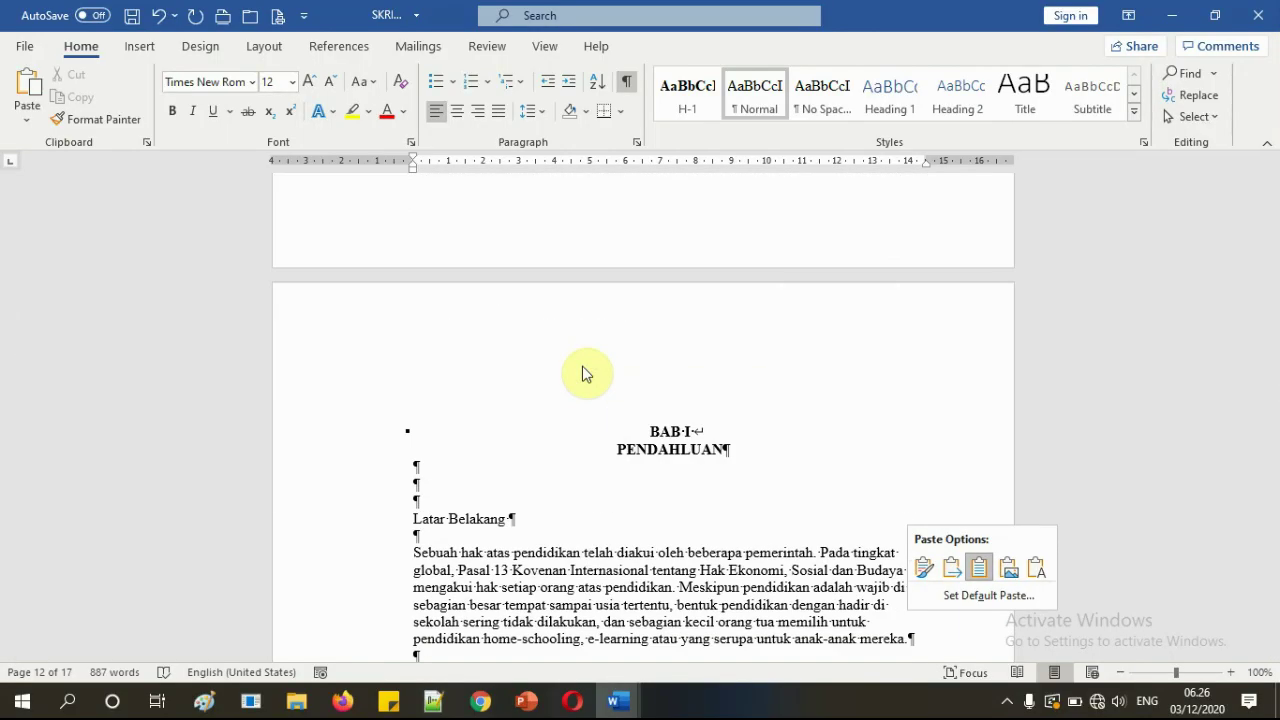
pyautogui.scroll(-3, 587, 372)
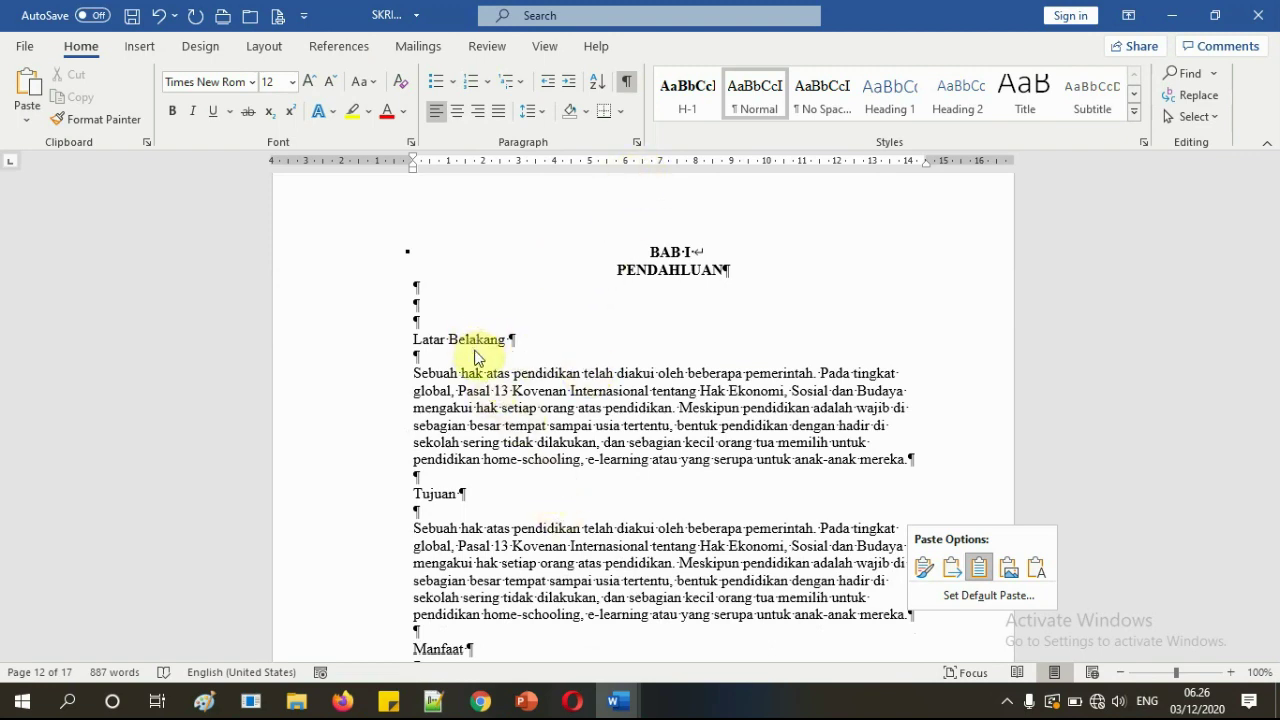
pyautogui.click(626, 84)
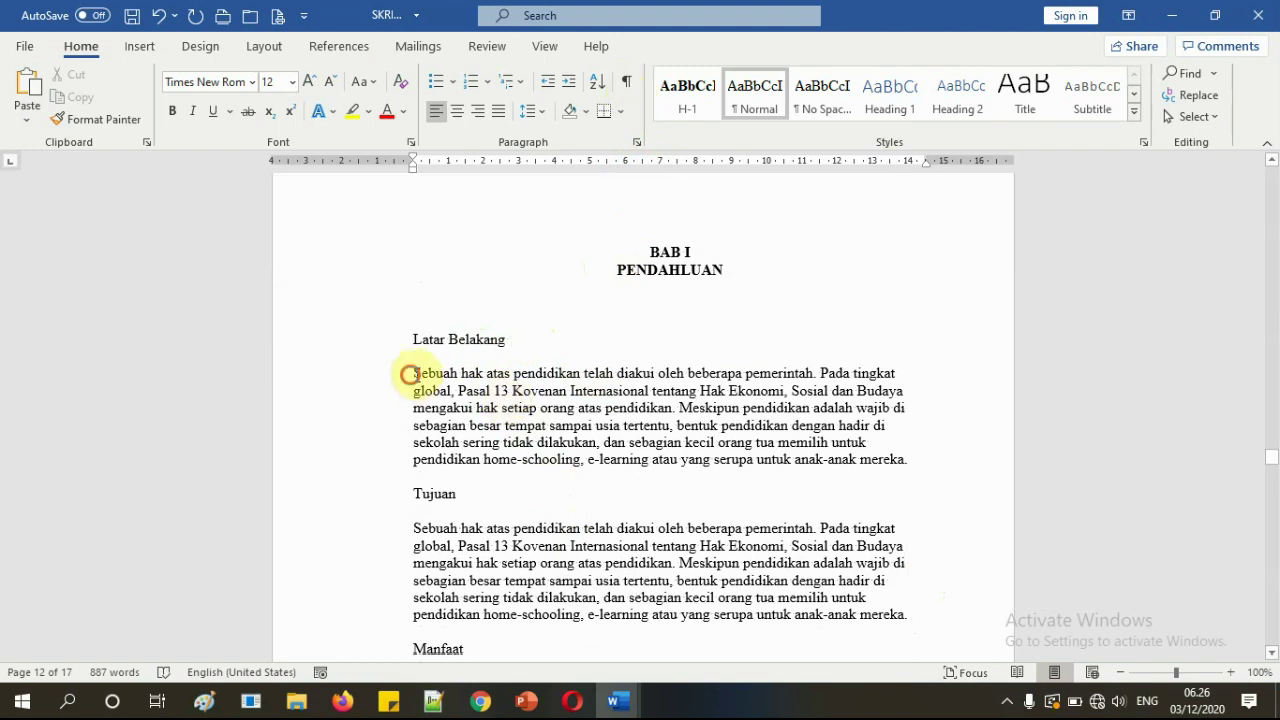
# - Justify the paragraph under Latar Belakang and set its line spacing to 2,0
pyautogui.moveTo(410, 375); pyautogui.dragTo(918, 469)
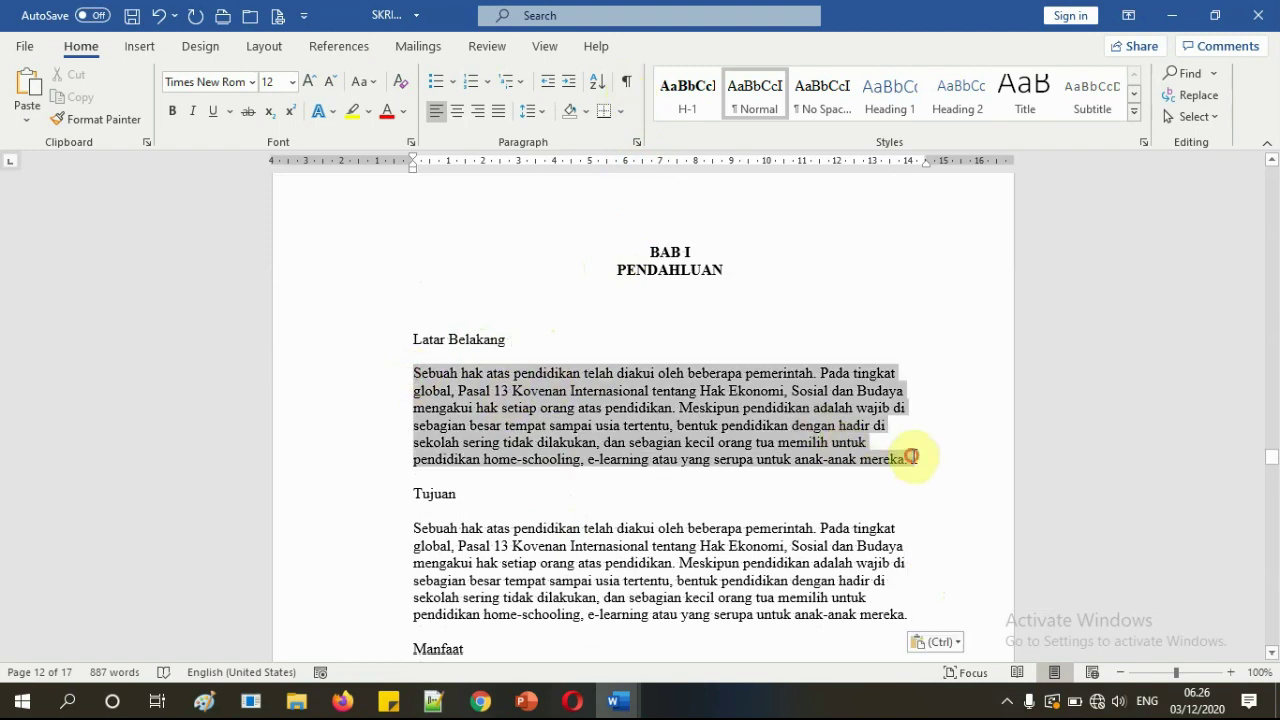
pyautogui.click(498, 111)
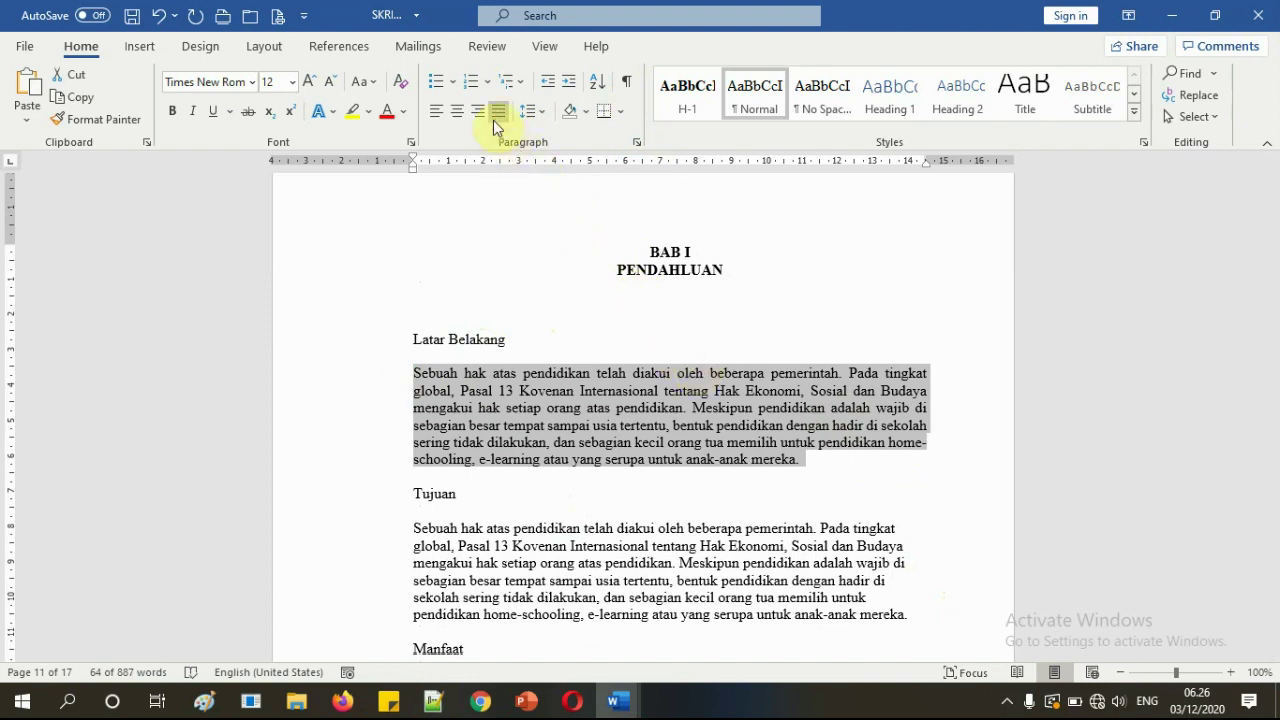
pyautogui.click(537, 118)
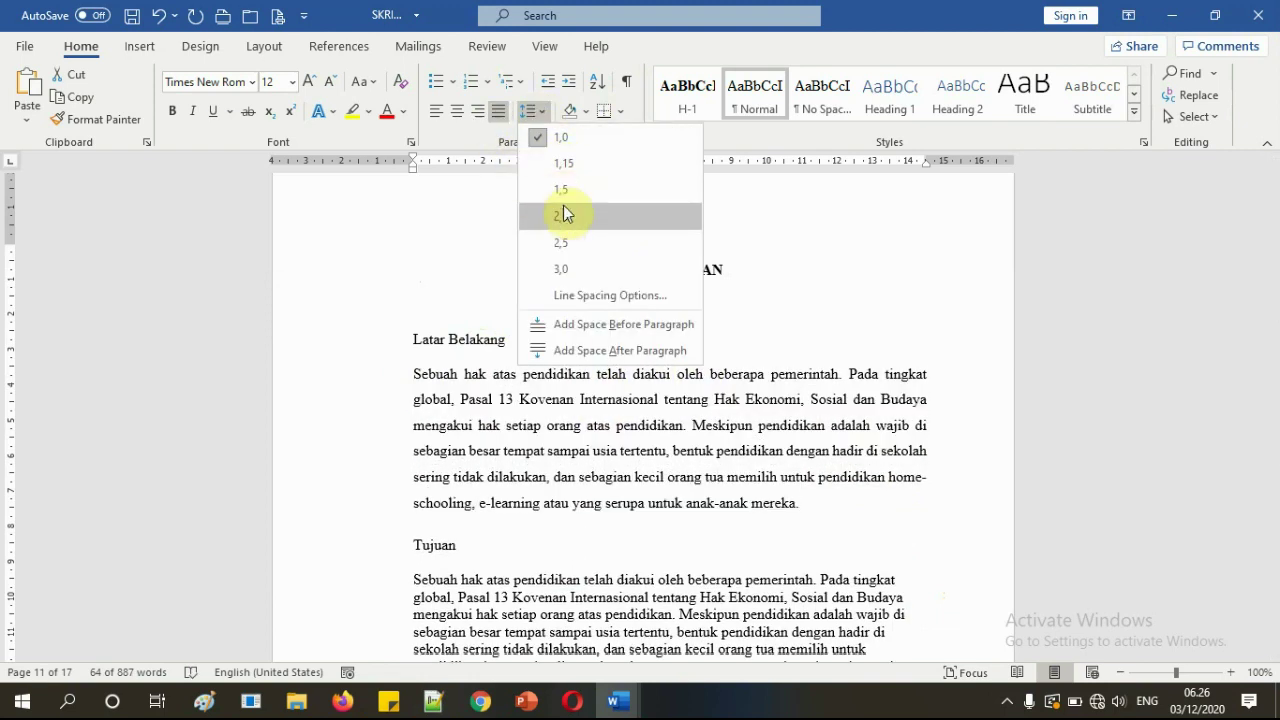
pyautogui.click(566, 209)
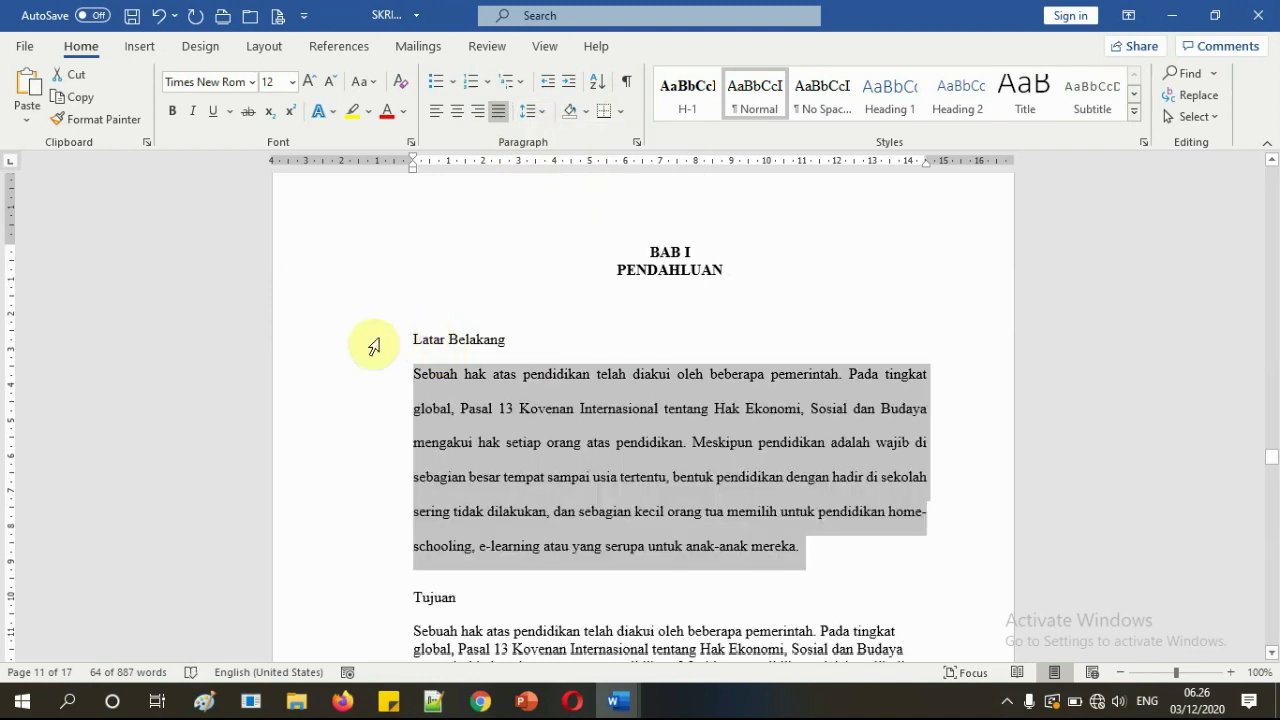
pyautogui.moveTo(518, 340); pyautogui.dragTo(409, 342)
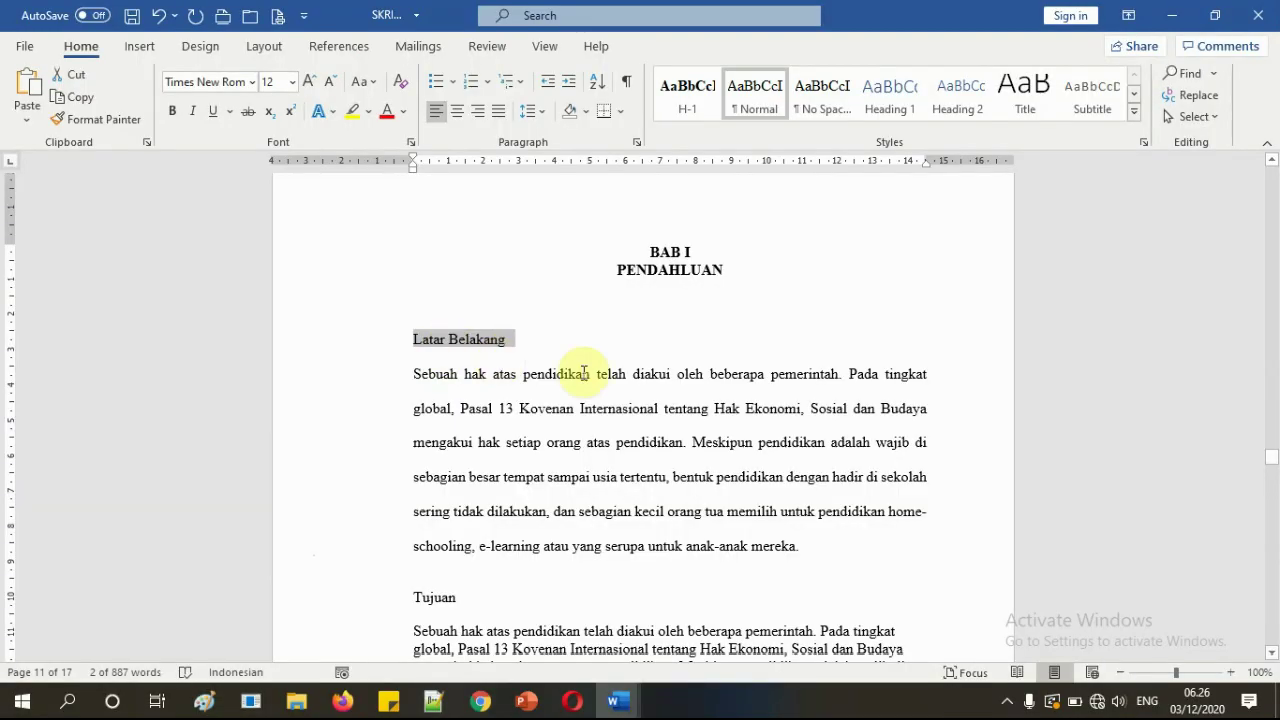
# - Justify the paragraph under Tujuan and set its line spacing to 2,0
pyautogui.scroll(-3, 719, 493)
pyautogui.moveTo(415, 497); pyautogui.dragTo(906, 582)
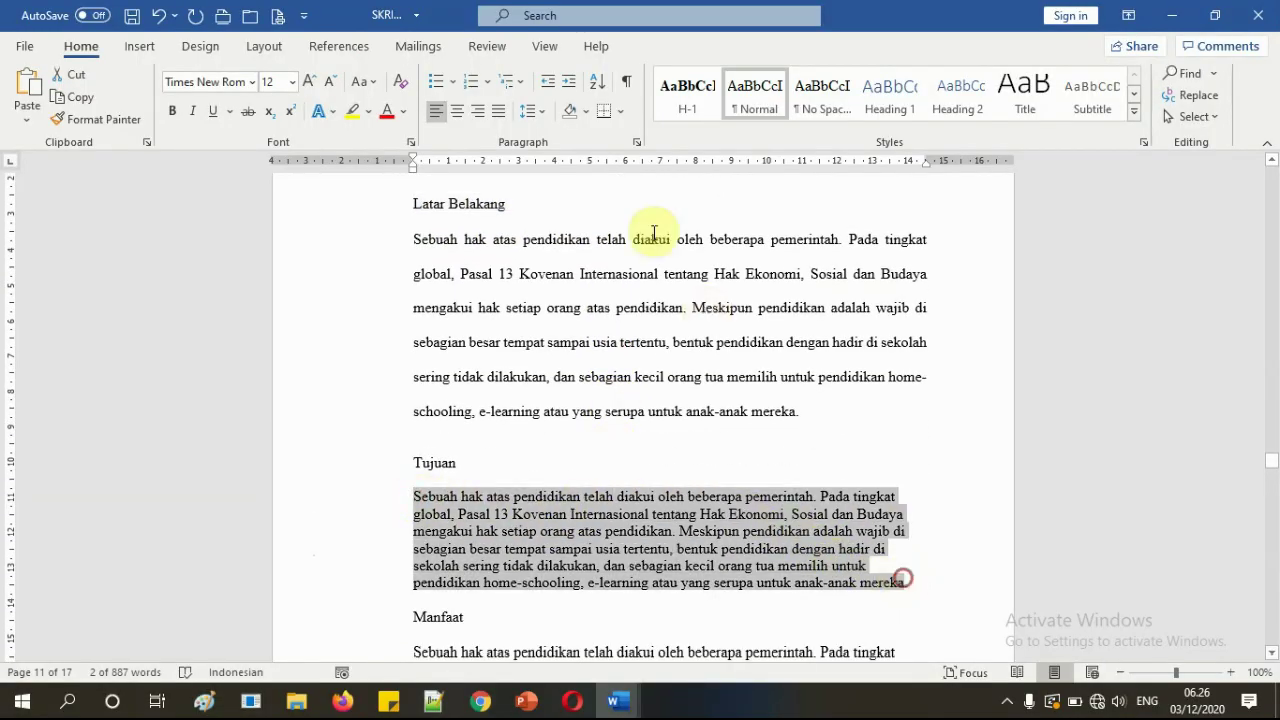
pyautogui.click(498, 111)
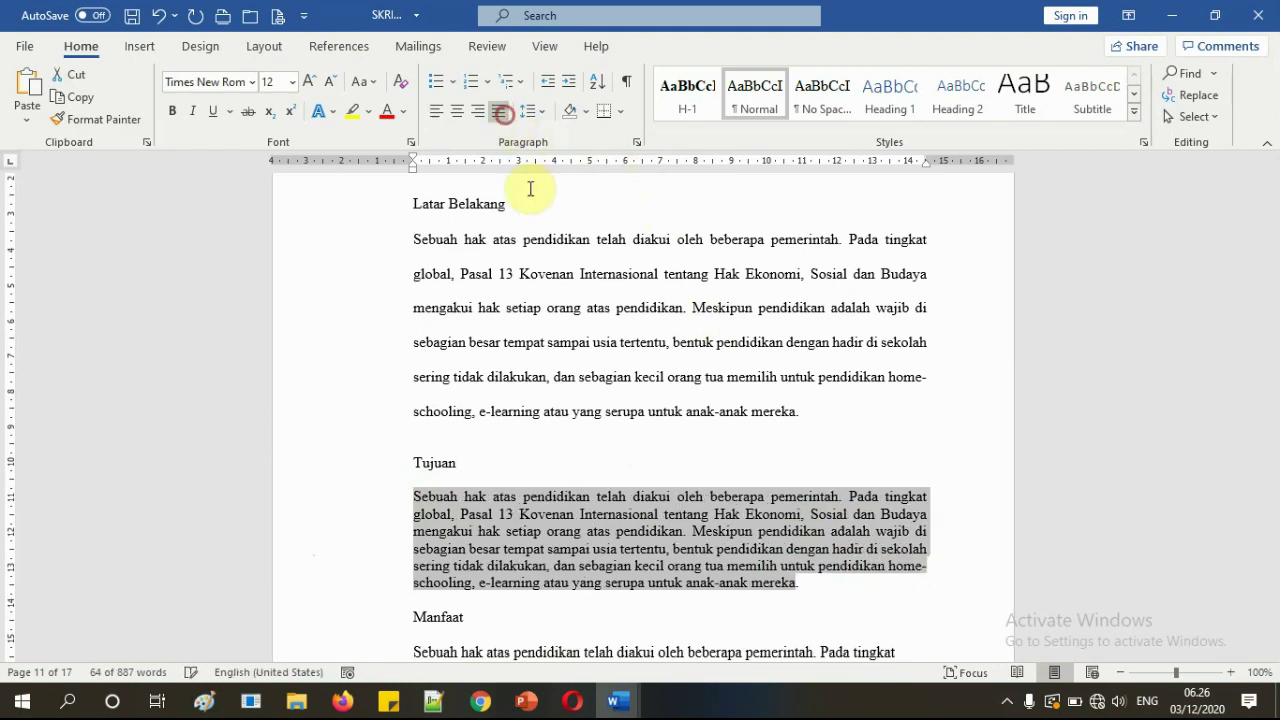
pyautogui.click(542, 115)
pyautogui.click(559, 210)
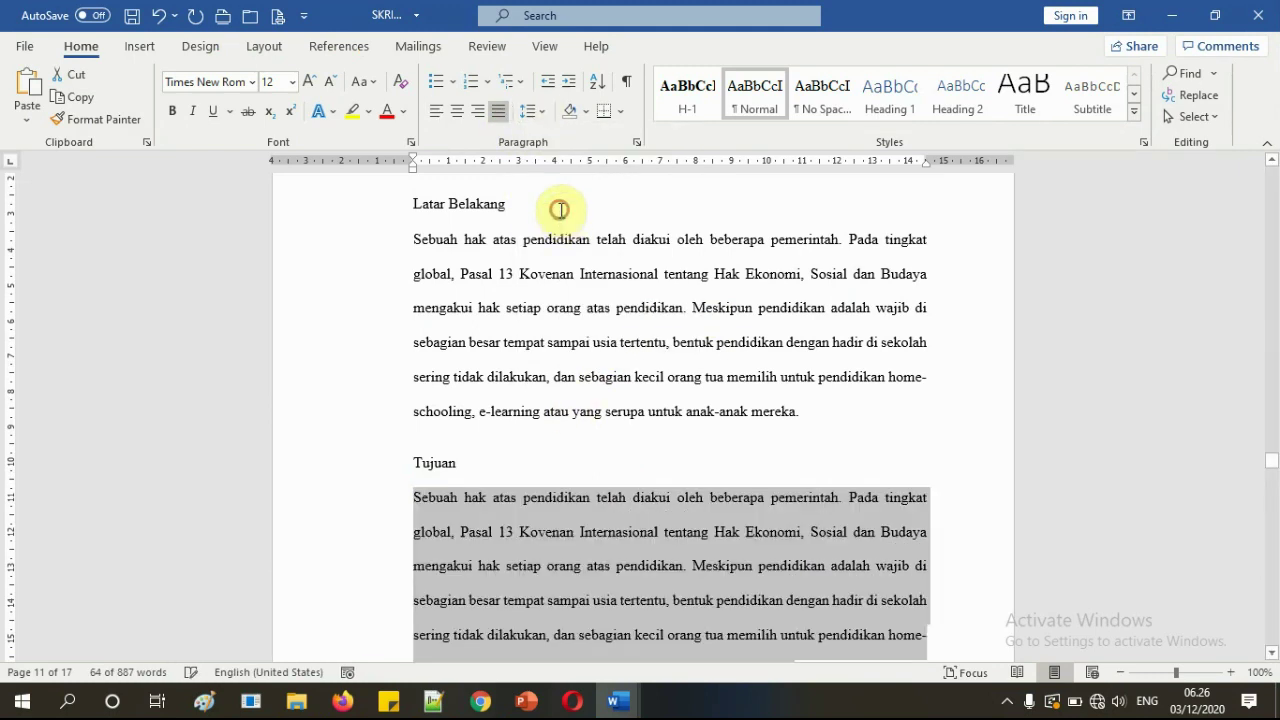
pyautogui.click(613, 517)
pyautogui.click(467, 440)
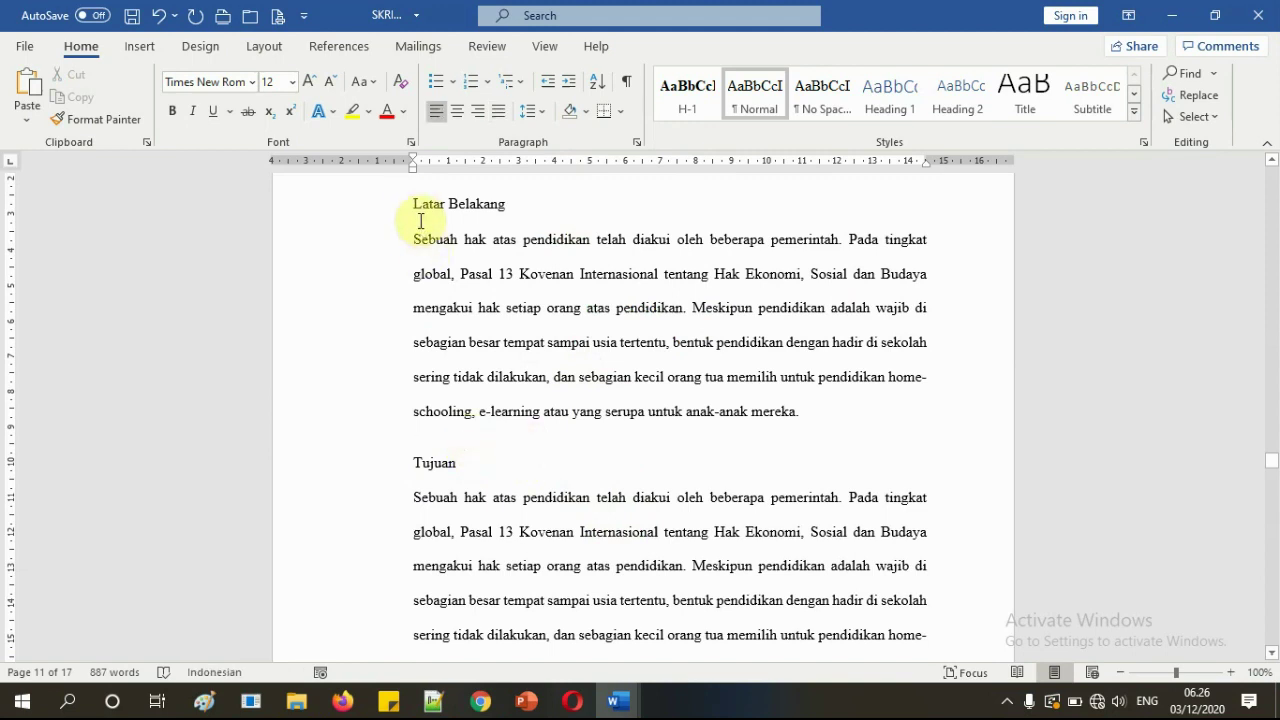
# - Set all Bab I content from Latar Belakang through the final Wajib paragraph to 2,0 line spacing and justified alignment
pyautogui.moveTo(415, 207); pyautogui.dragTo(651, 380)
pyautogui.scroll(-10, 680, 411)
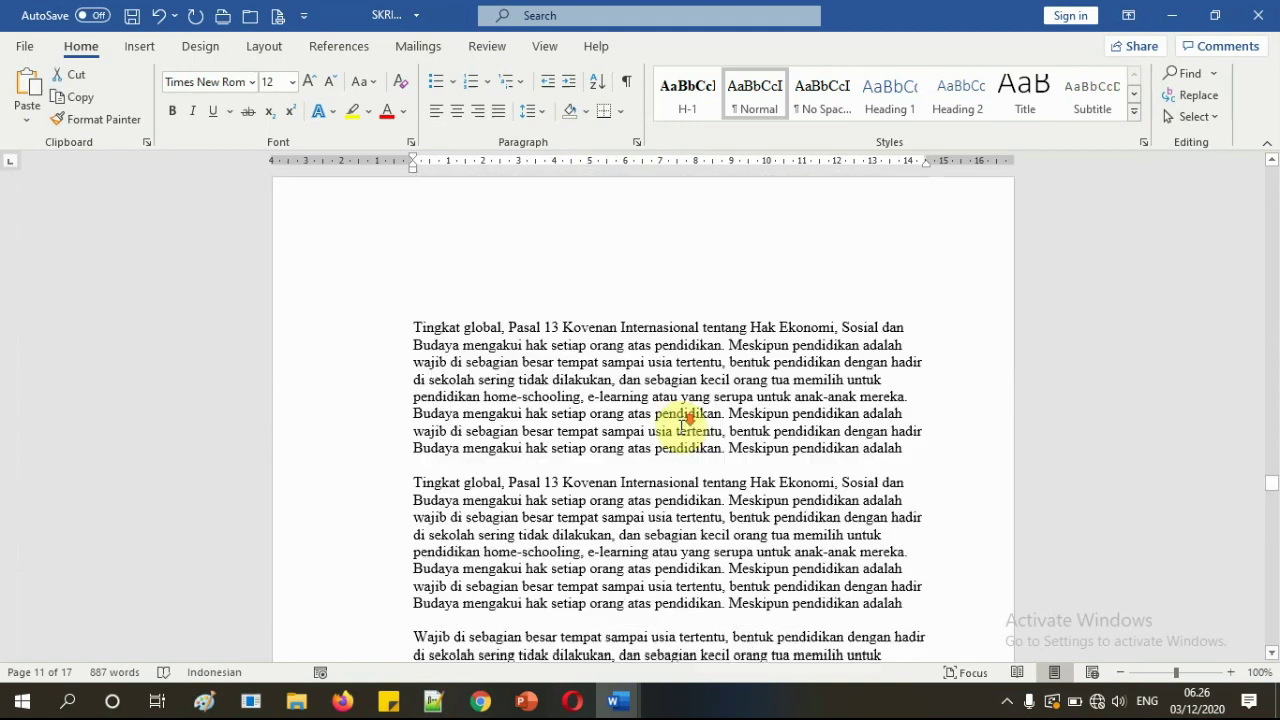
pyautogui.scroll(3, 800, 372)
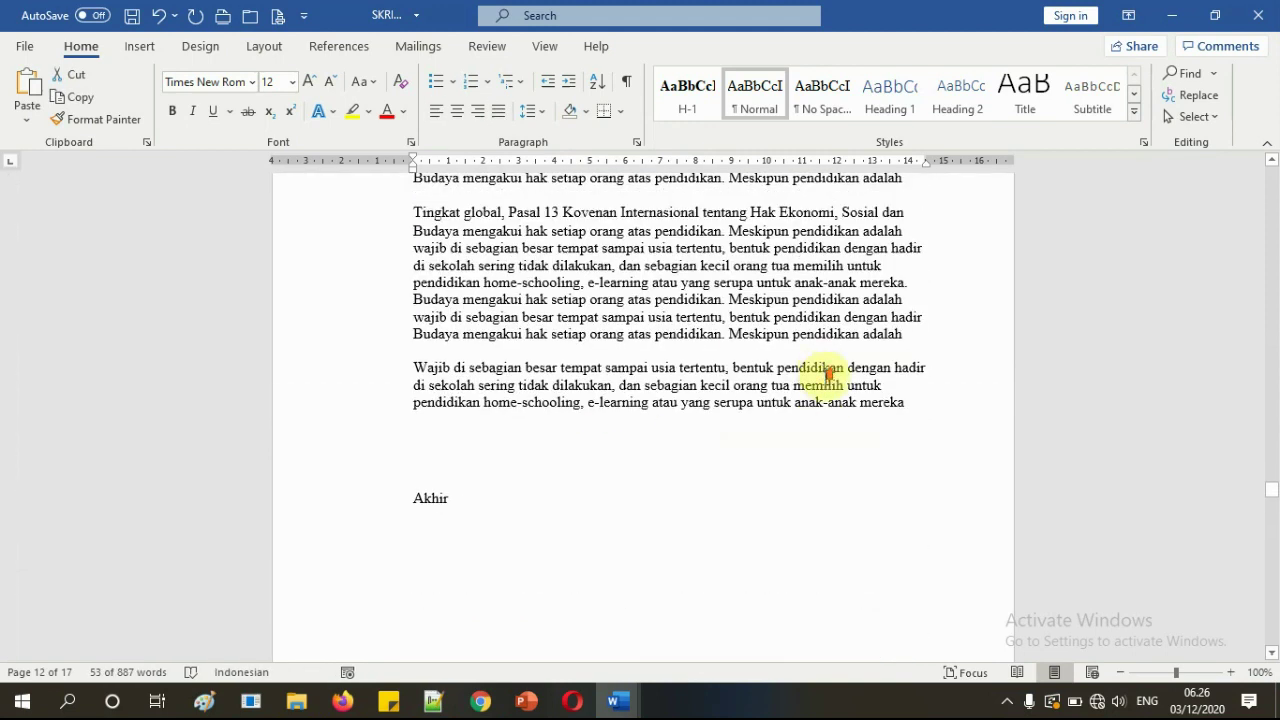
pyautogui.keyDown('shift'); pyautogui.click(934, 414); pyautogui.keyUp('shift')
pyautogui.click(533, 112)
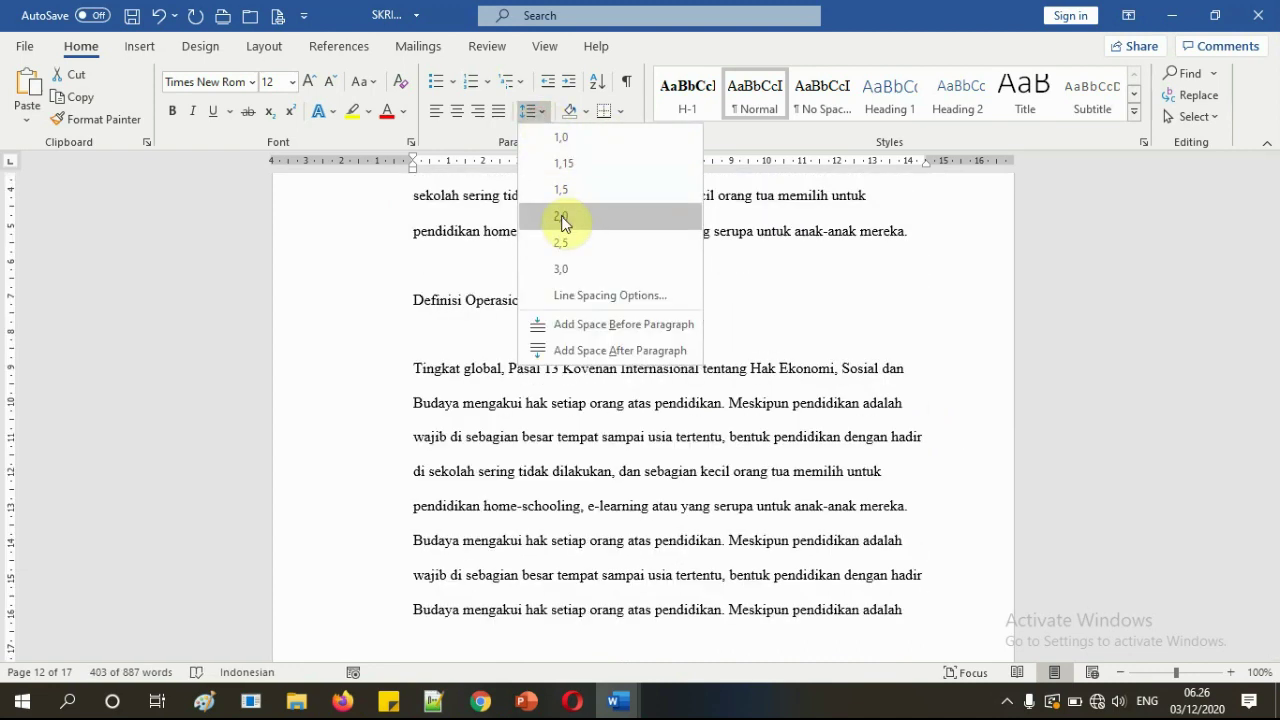
pyautogui.click(563, 217)
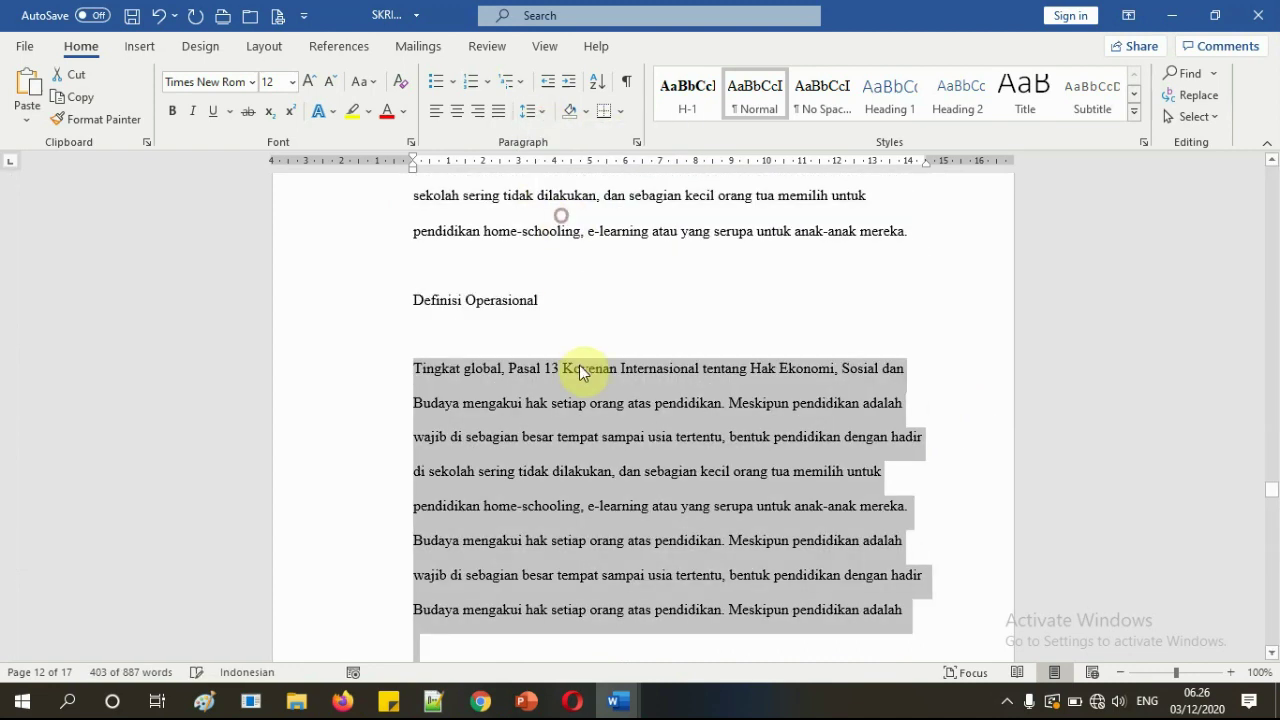
pyautogui.click(504, 112)
pyautogui.click(646, 340)
# - Delete the empty lines directly below the Latar Belakang, Tujuan, Manfaat and Definisi Operasional headings
pyautogui.scroll(3, 703, 397)
pyautogui.scroll(20, 703, 397)
pyautogui.scroll(-3, 708, 393)
pyautogui.click(480, 377)
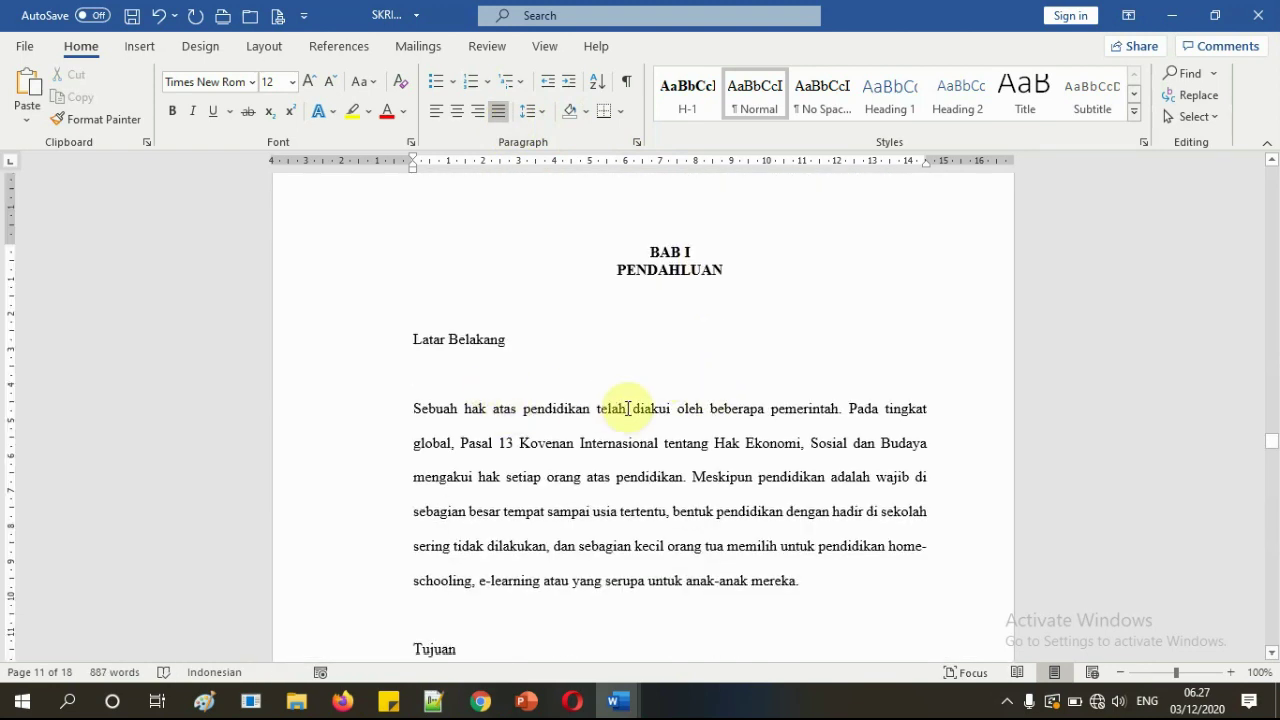
pyautogui.press('Delete')
pyautogui.scroll(-3, 450, 540)
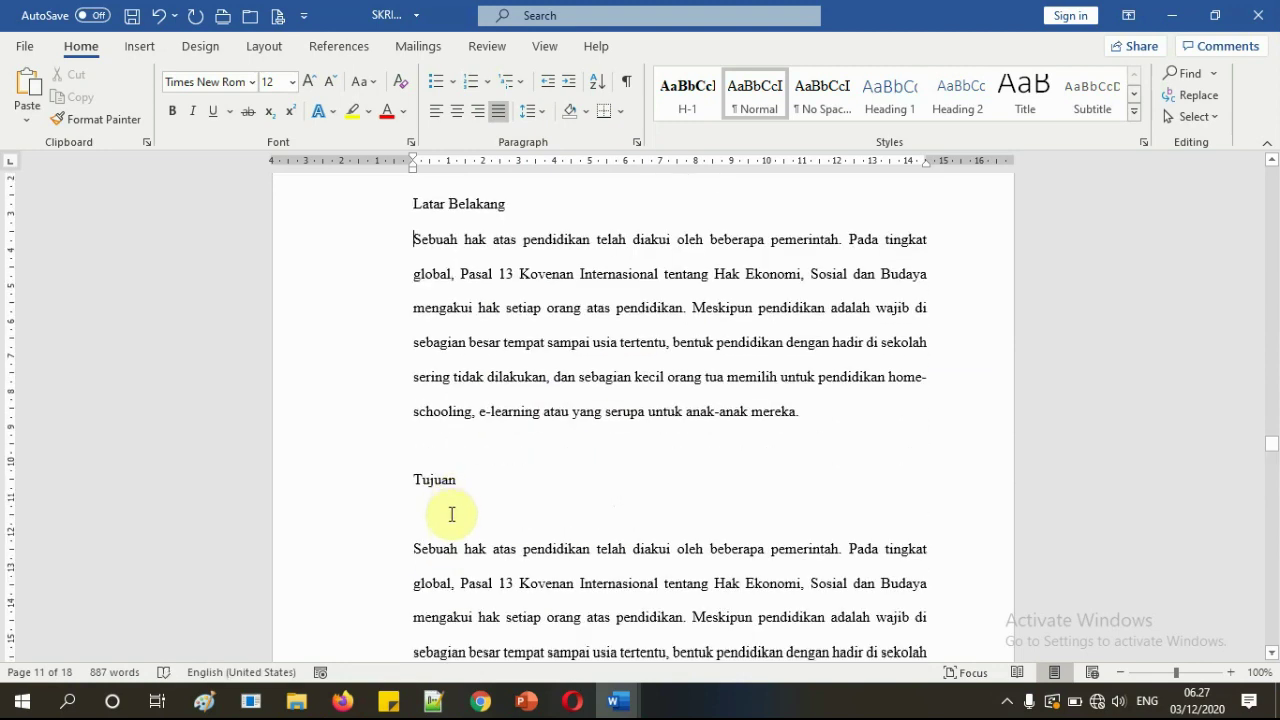
pyautogui.press('Delete')
pyautogui.scroll(-7, 470, 510)
pyautogui.click(478, 482)
pyautogui.press('Delete')
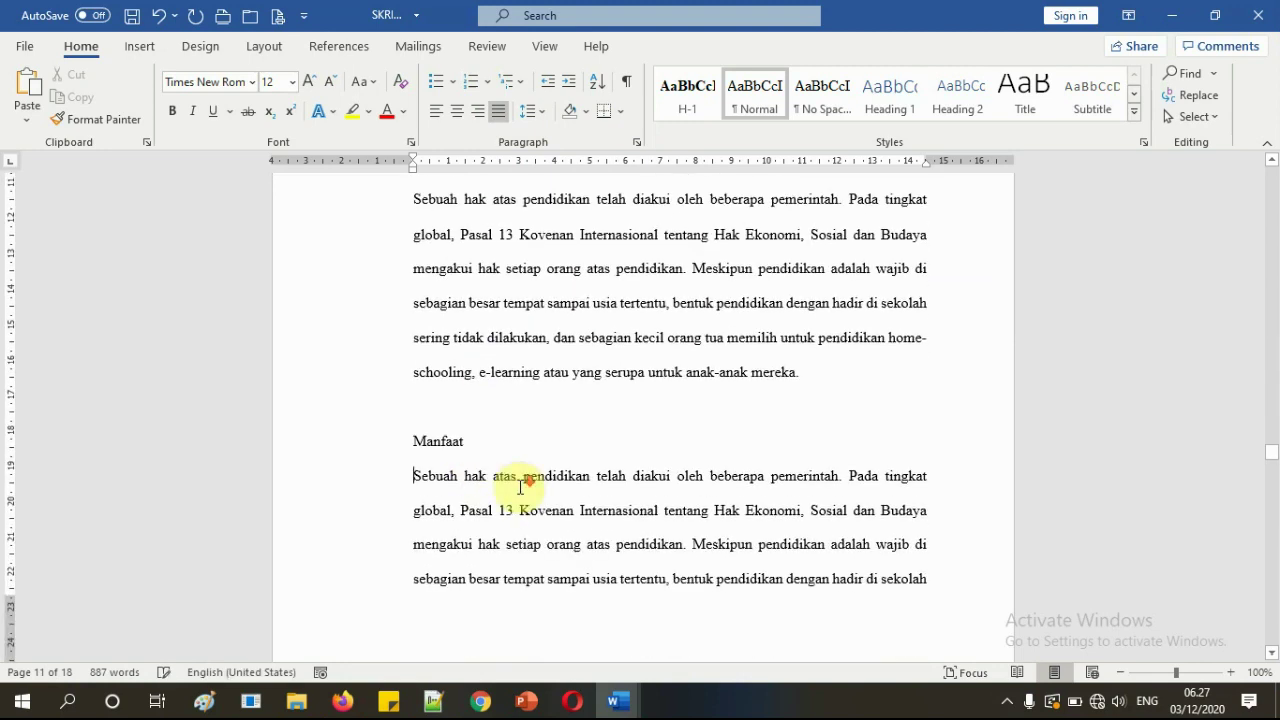
pyautogui.scroll(-4, 476, 463)
pyautogui.scroll(-8, 476, 463)
pyautogui.click(470, 460)
pyautogui.press('Delete')
pyautogui.scroll(-15, 470, 450)
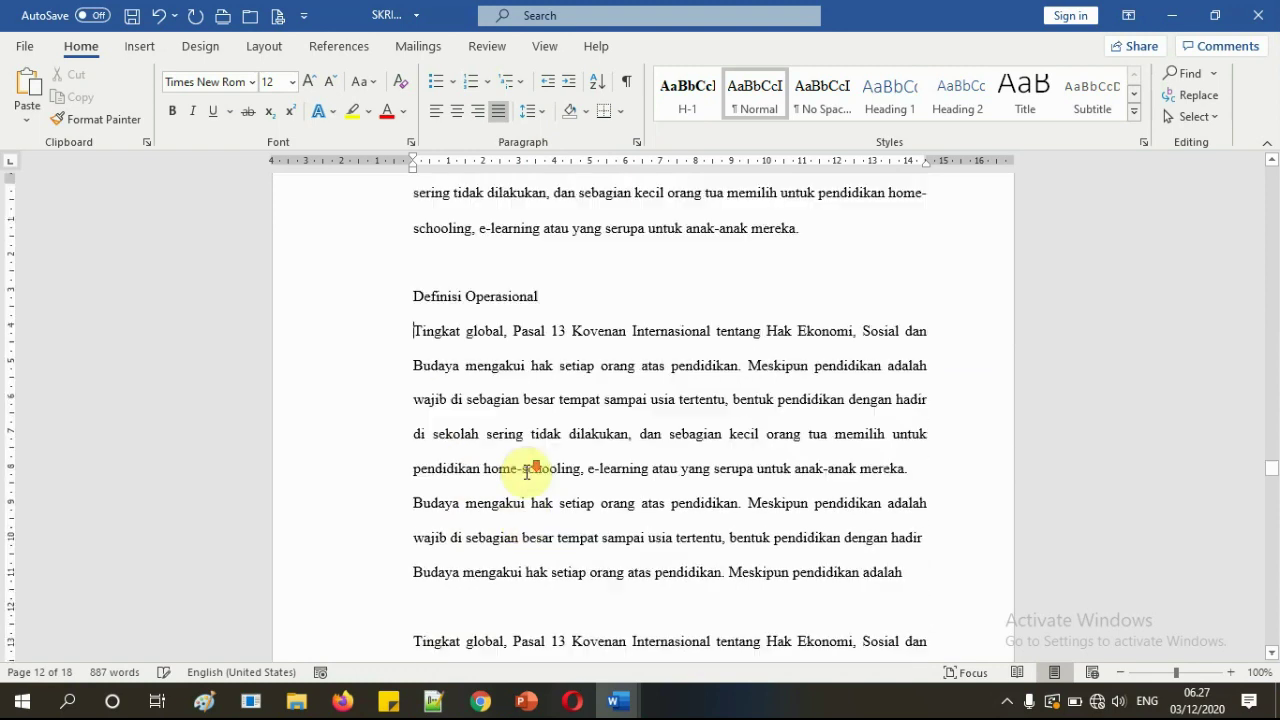
pyautogui.scroll(-5, 470, 447)
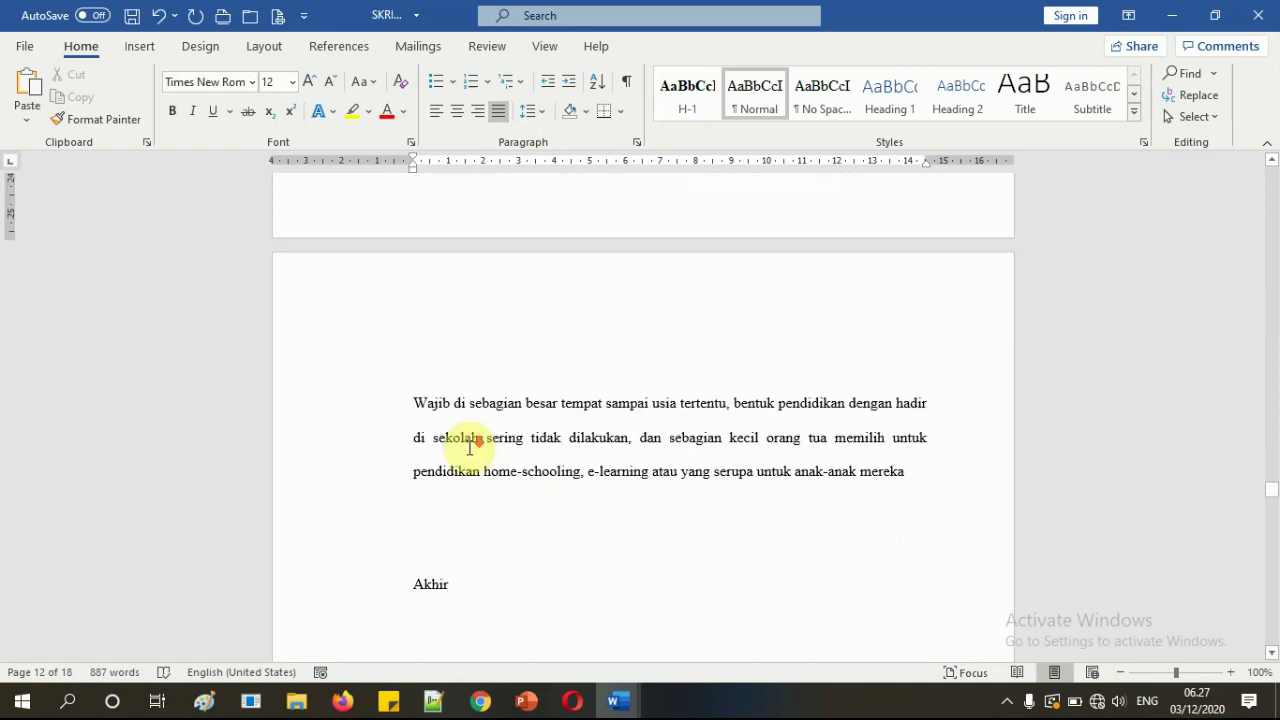
# - Indent the first line of the paragraphs under Latar Belakang and Tujuan
pyautogui.scroll(20, 458, 455)
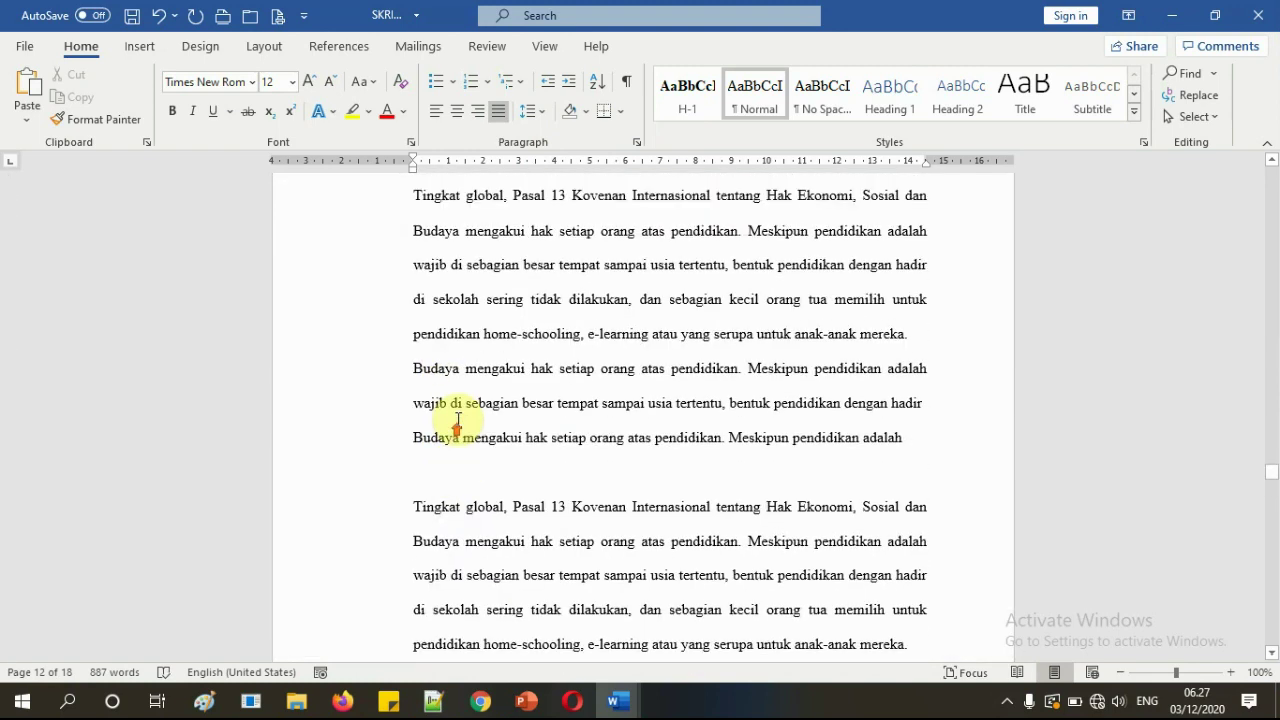
pyautogui.scroll(5, 458, 418)
pyautogui.click(413, 463)
pyautogui.press('Tab')
pyautogui.scroll(-5, 413, 460)
pyautogui.click(416, 512)
pyautogui.press('Tab')
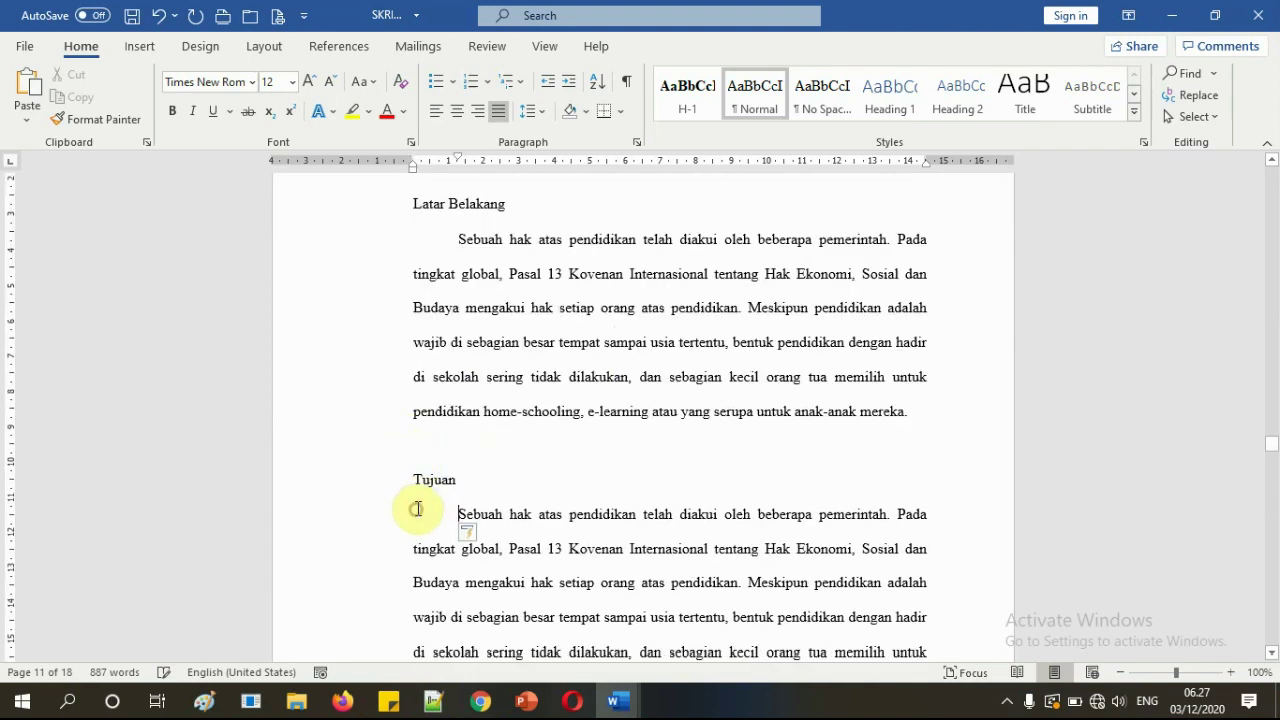
# - Indent the first line of the paragraphs under the Manfaat and Definisi Operasional headings
pyautogui.scroll(-6, 420, 497)
pyautogui.click(414, 522)
pyautogui.press('Tab')
pyautogui.scroll(-13, 425, 495)
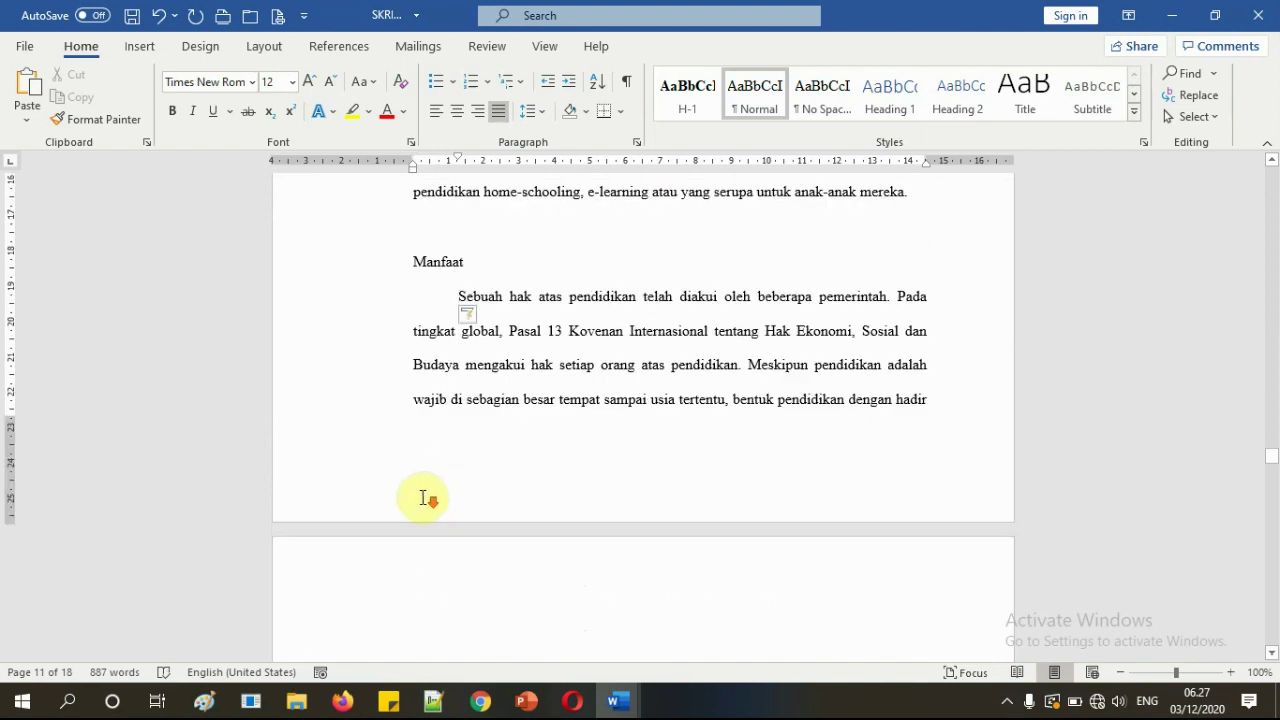
pyautogui.click(409, 420)
pyautogui.press('Tab')
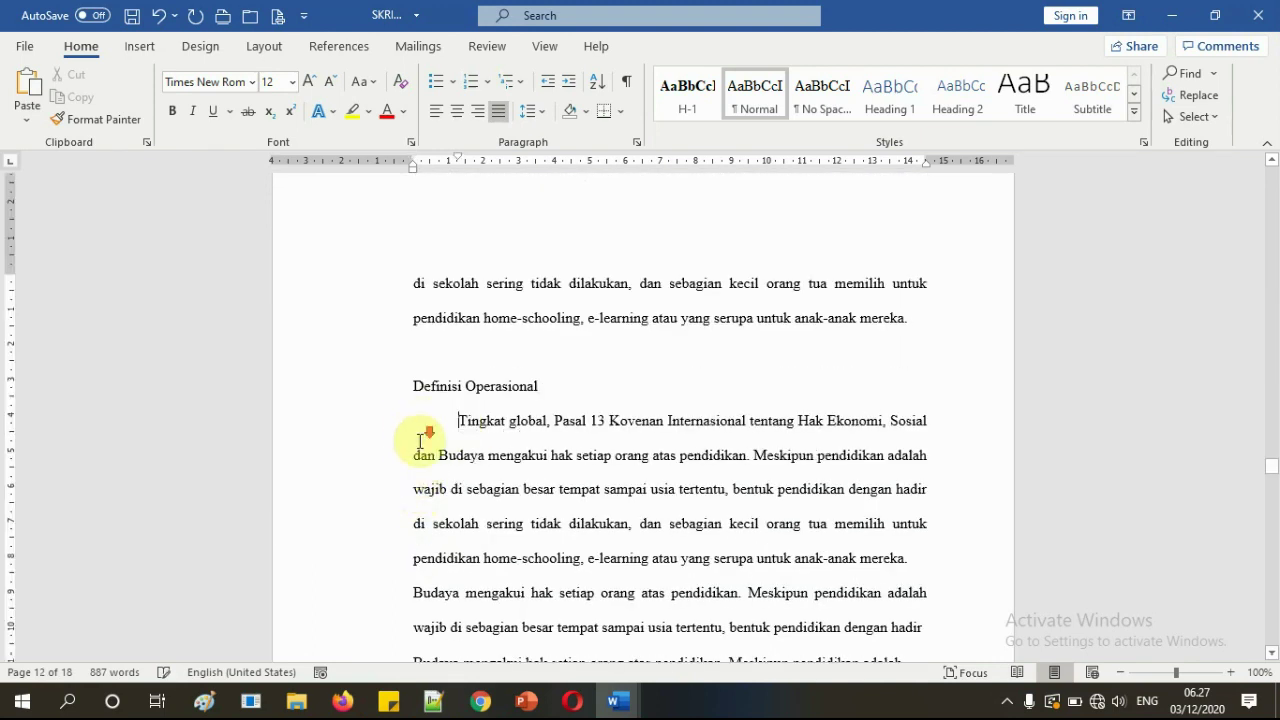
# - Indent the first line of the second Tingkat global paragraph and of the final Wajib paragraph
pyautogui.scroll(-8, 420, 440)
pyautogui.press('Tab')
pyautogui.scroll(-13, 422, 423)
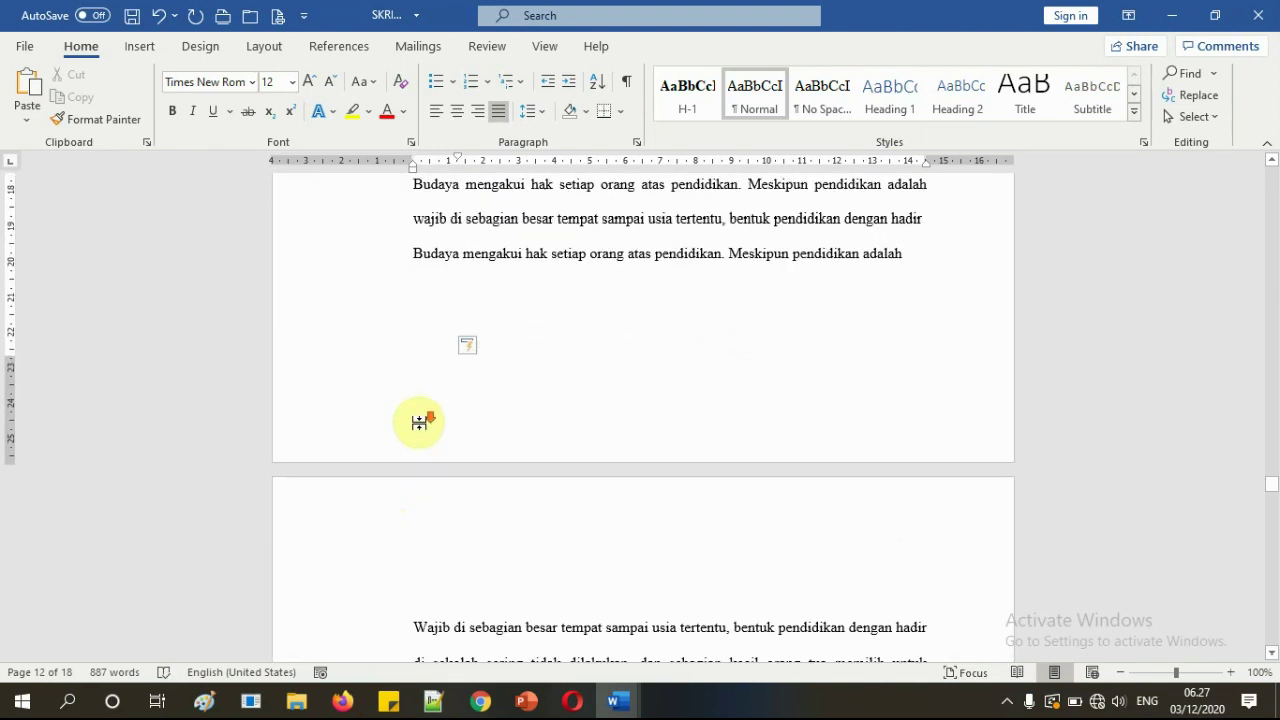
pyautogui.click(404, 448)
pyautogui.press('Tab')
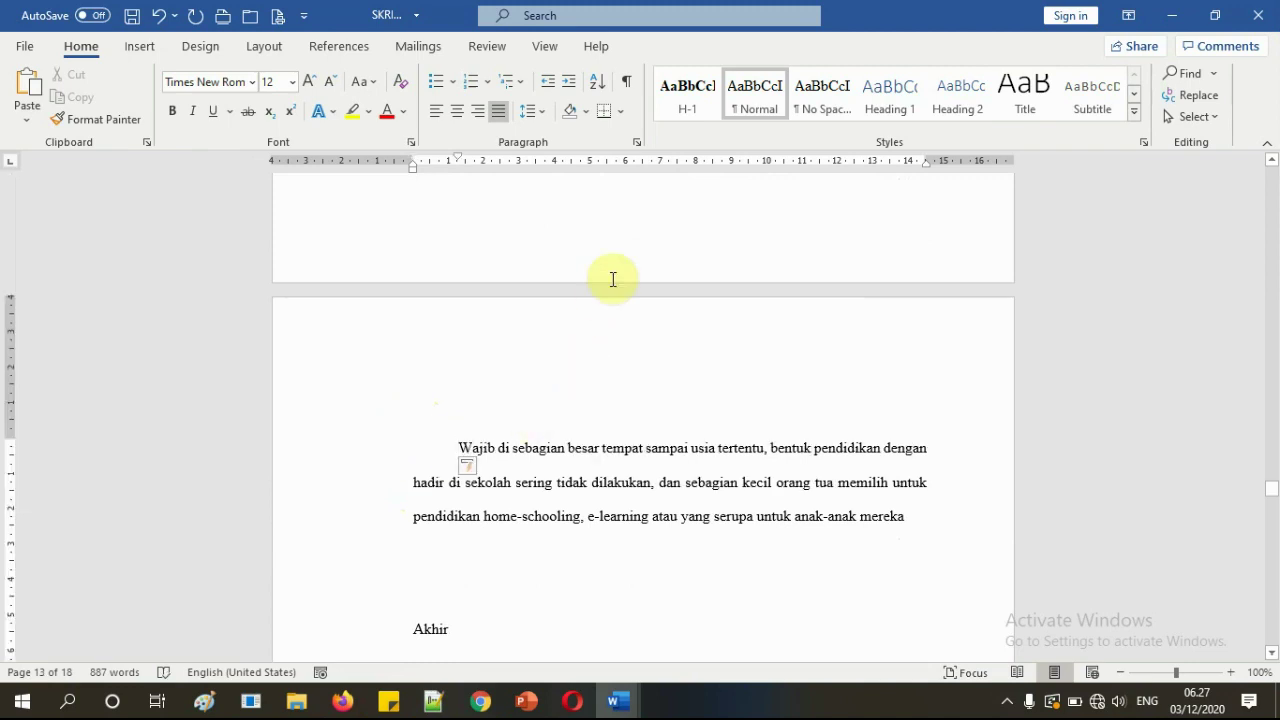
# - Review the Bab I layout and show the formatting marks around the empty lines before Akhir
pyautogui.scroll(15, 651, 349)
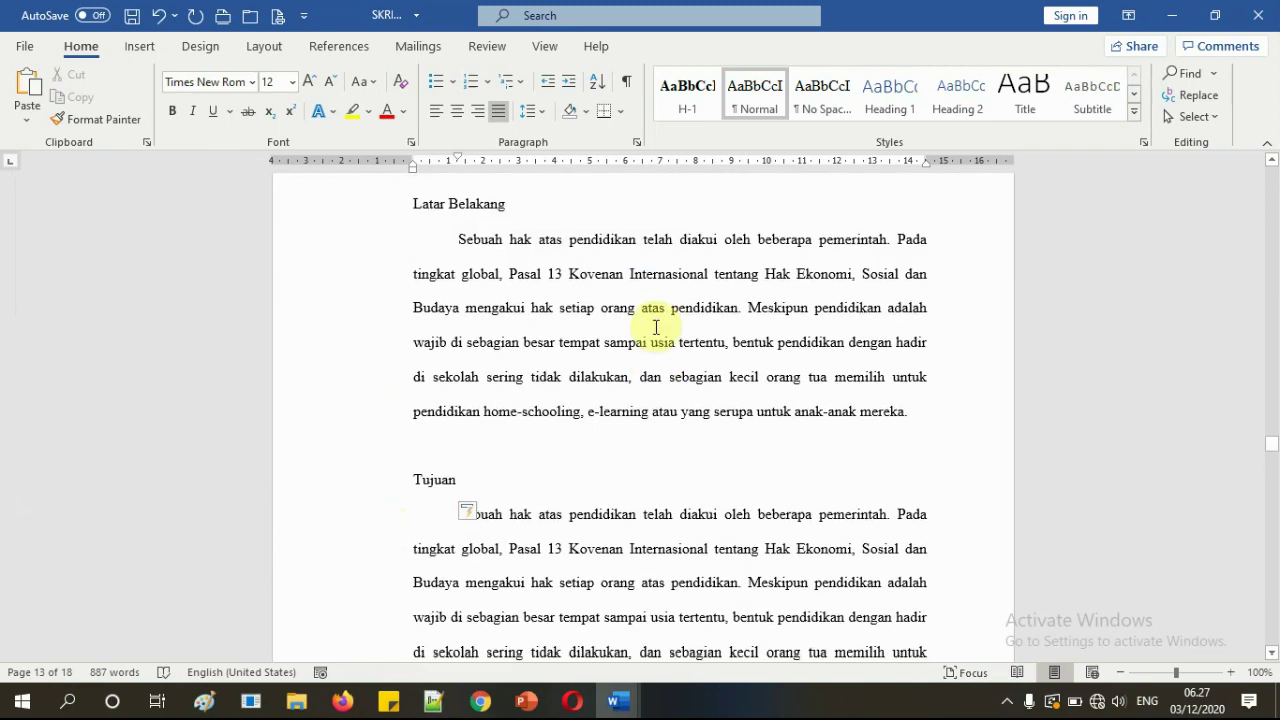
pyautogui.scroll(10, 656, 327)
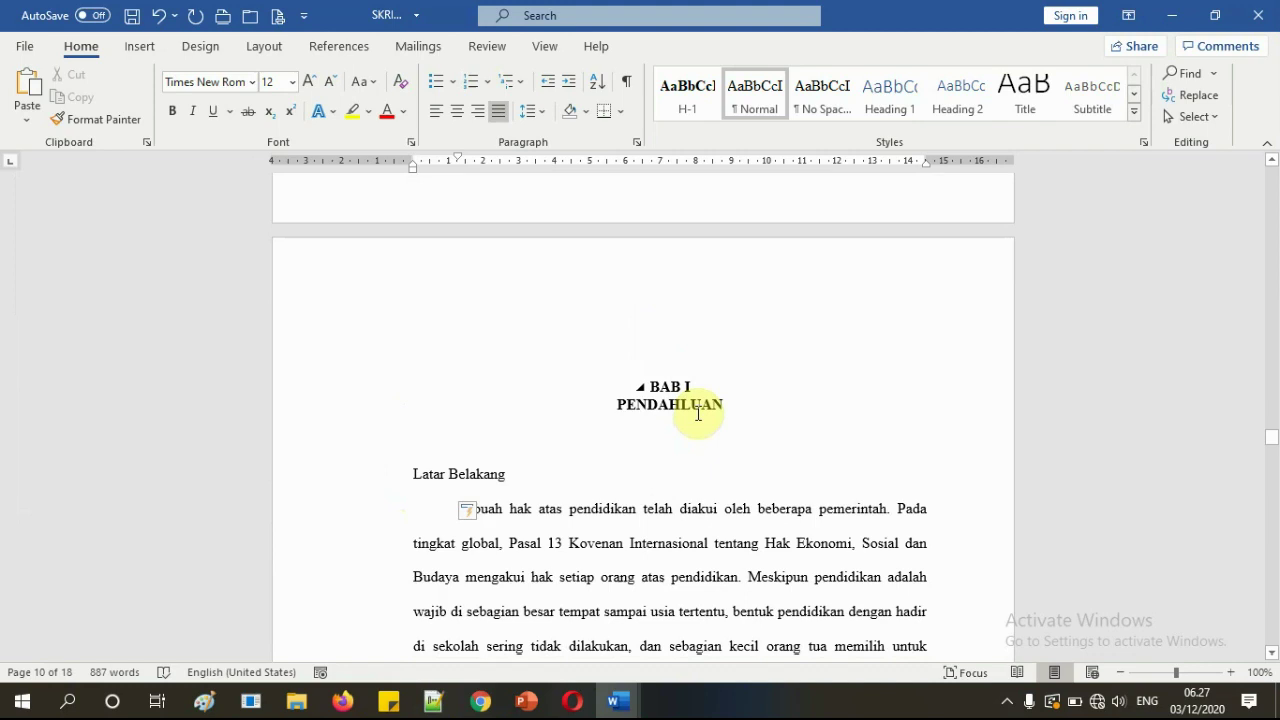
pyautogui.scroll(-12, 698, 414)
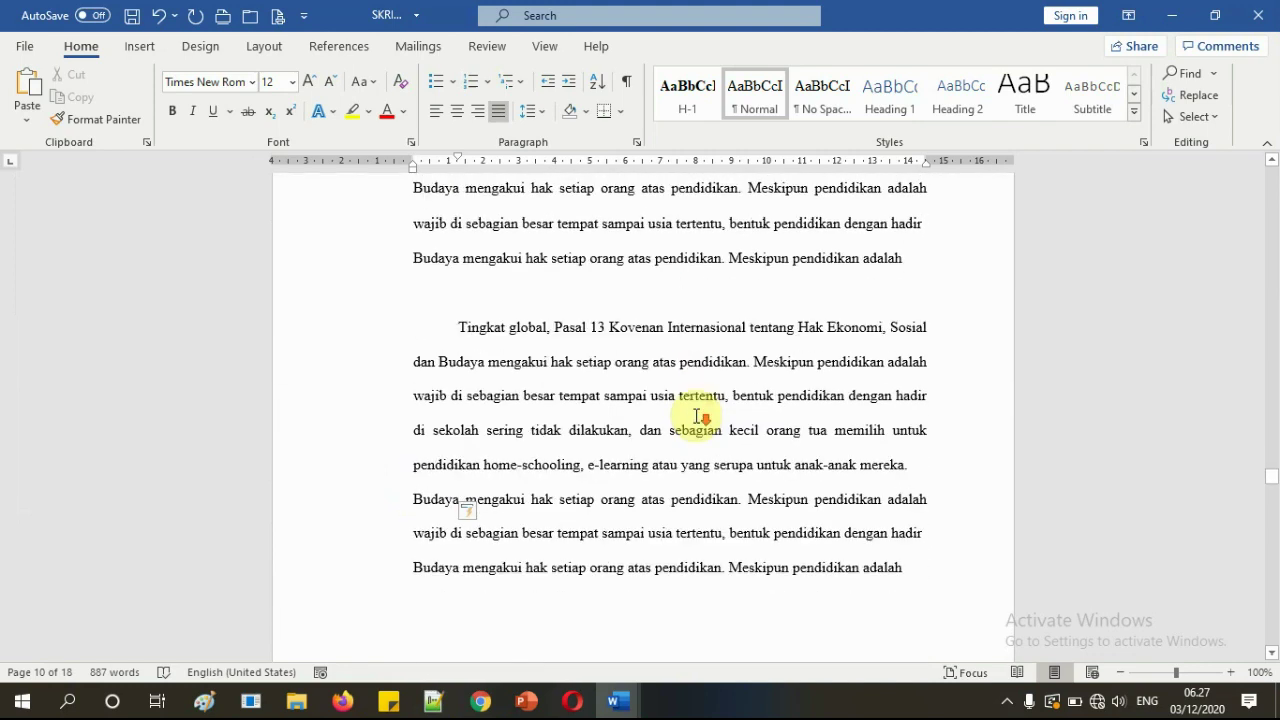
pyautogui.scroll(-12, 698, 415)
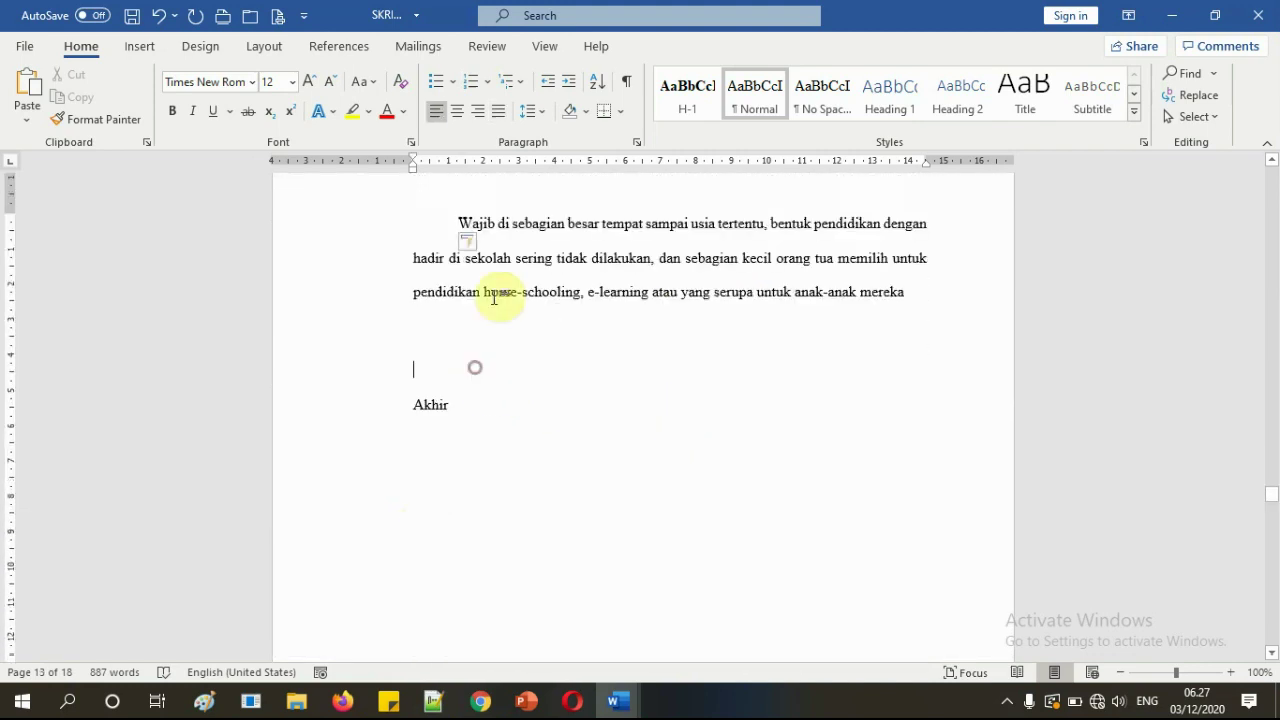
pyautogui.click(631, 89)
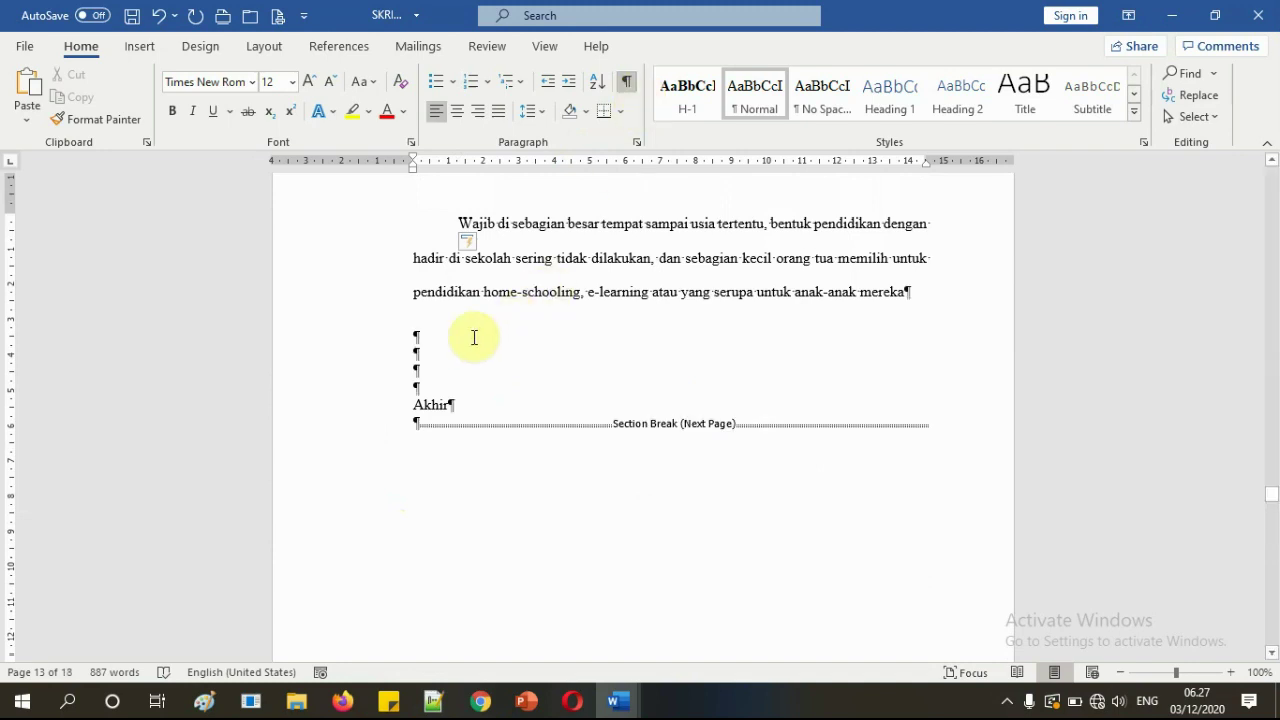
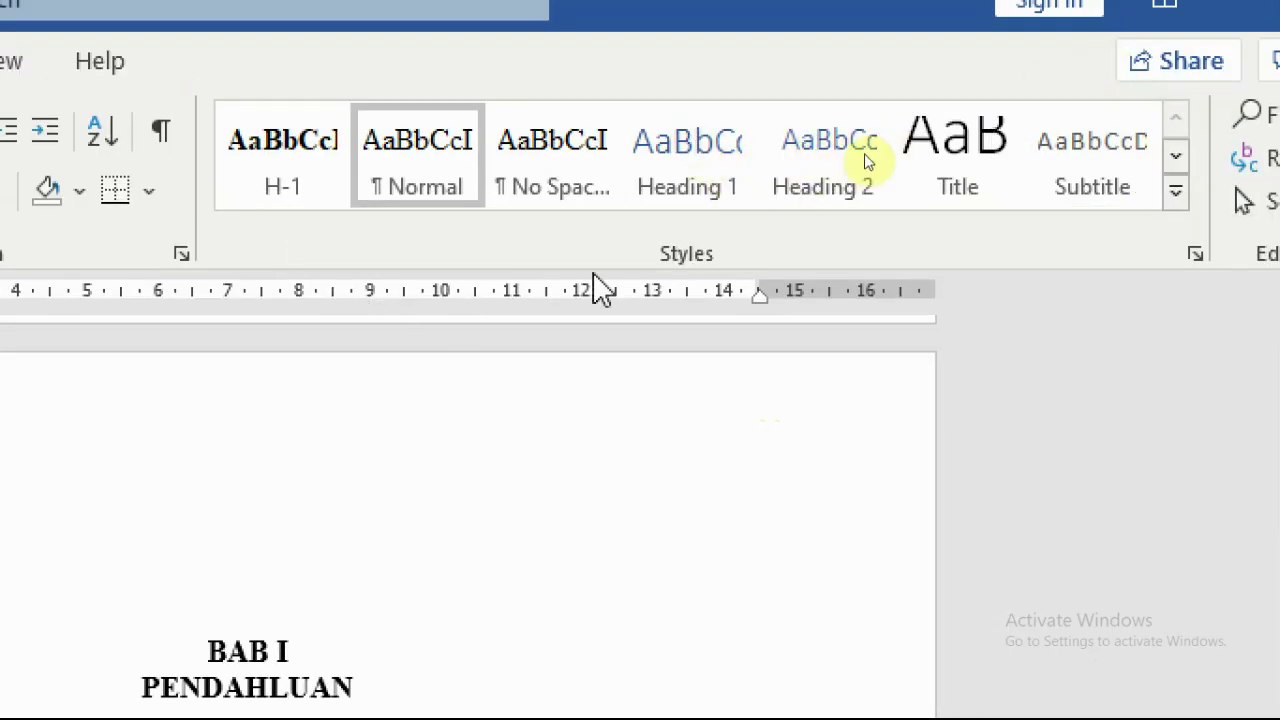
# - Start a new style from the Latar Belakang heading's formatting and name it H2-BAB1
pyautogui.click(1178, 200)
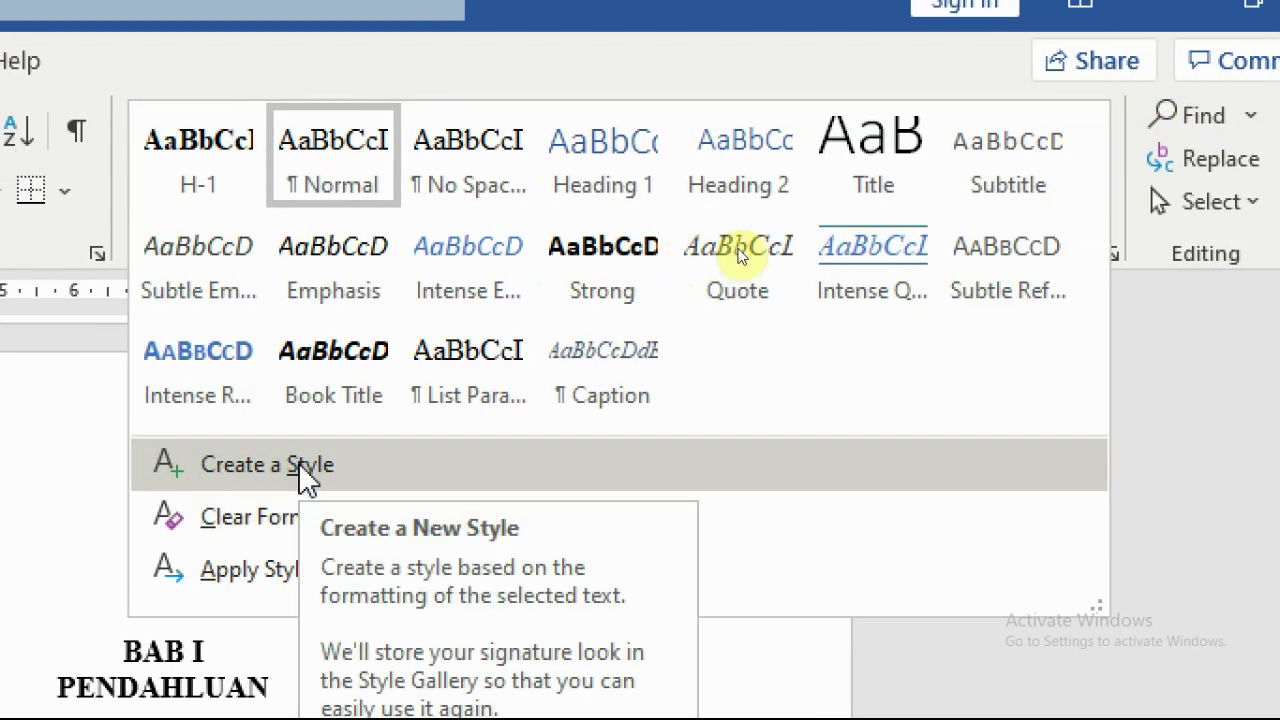
pyautogui.click(300, 466)
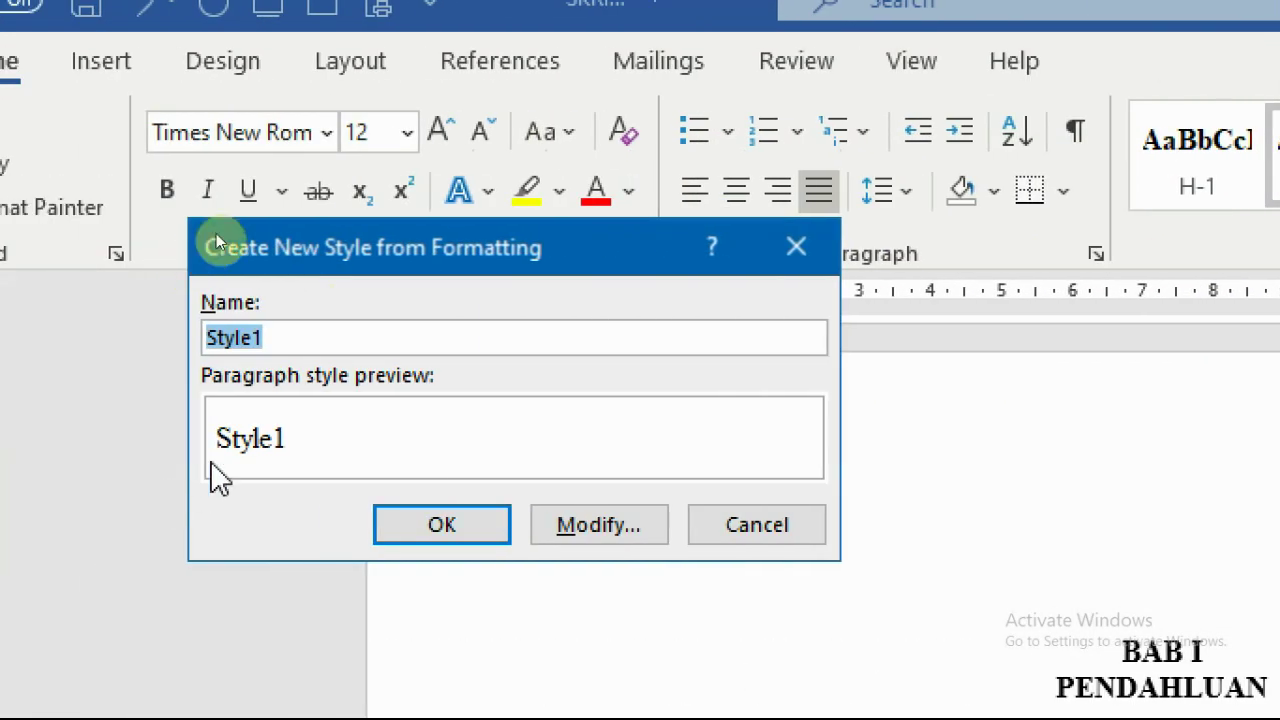
pyautogui.click(312, 334)
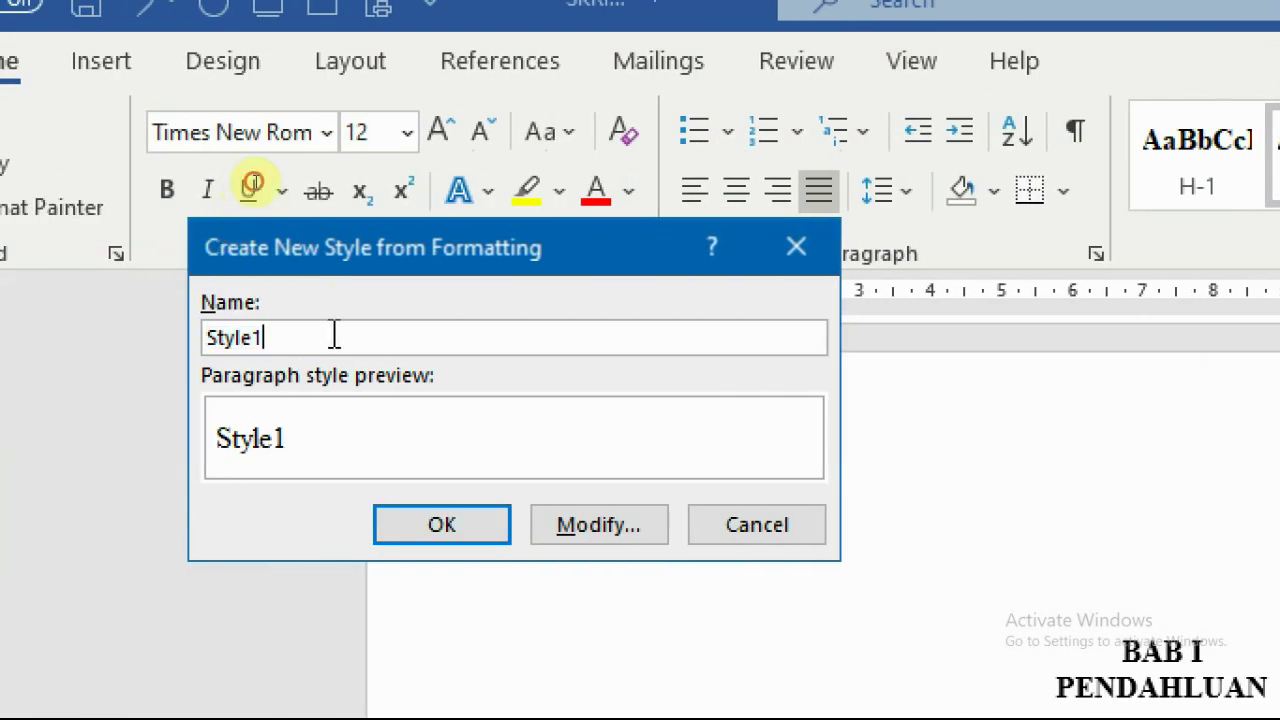
pyautogui.moveTo(334, 334); pyautogui.dragTo(163, 334)
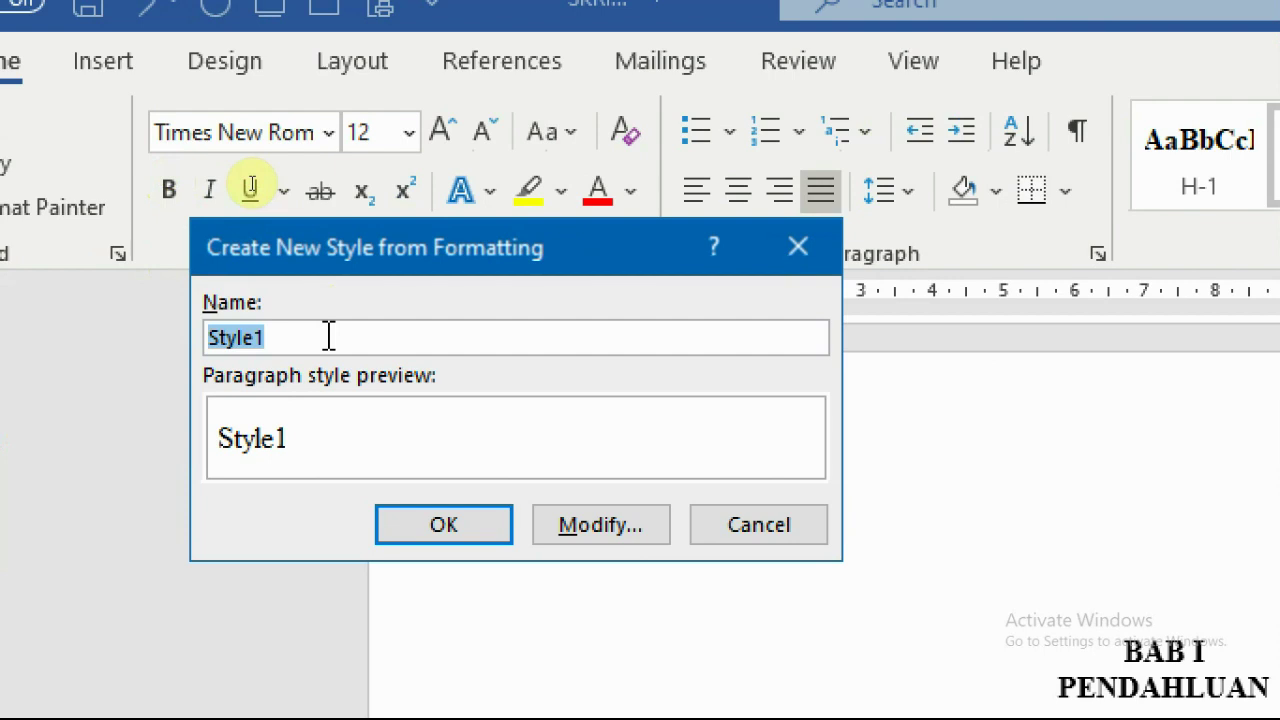
pyautogui.write('h')
pyautogui.press('BackSpace')
pyautogui.write('H')
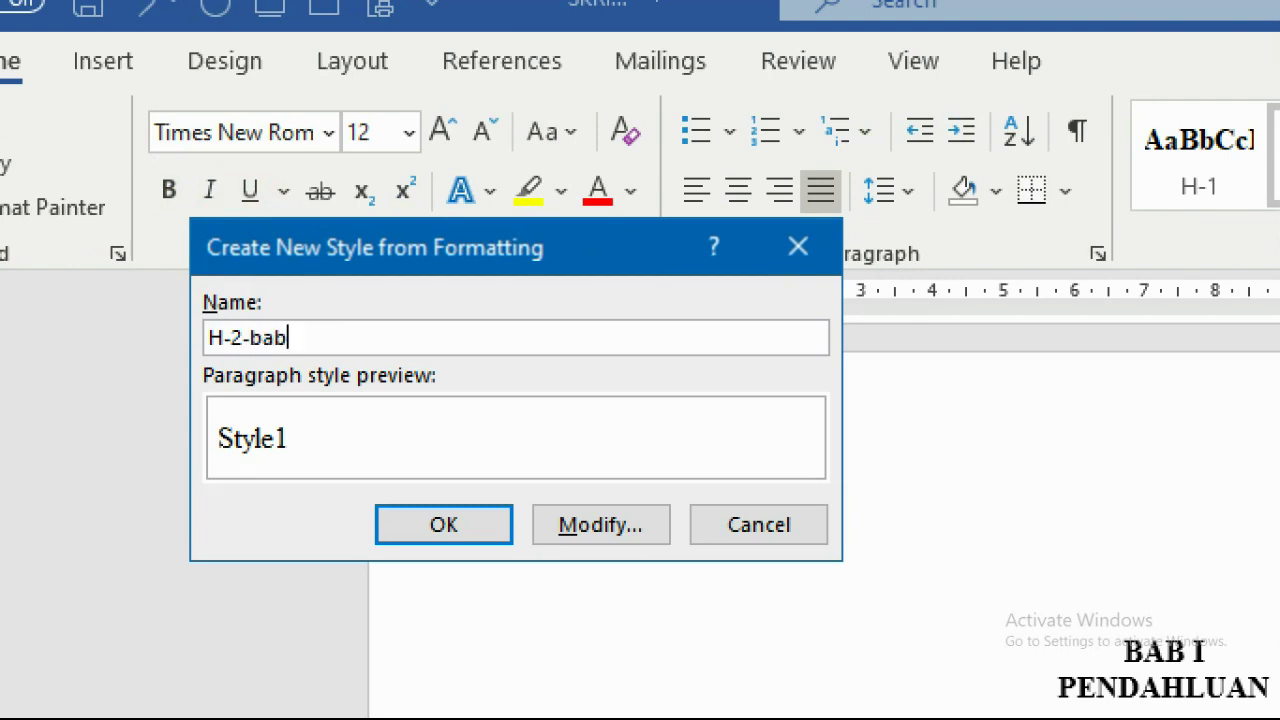
pyautogui.write('-2-BAB')
pyautogui.press('BackSpace')
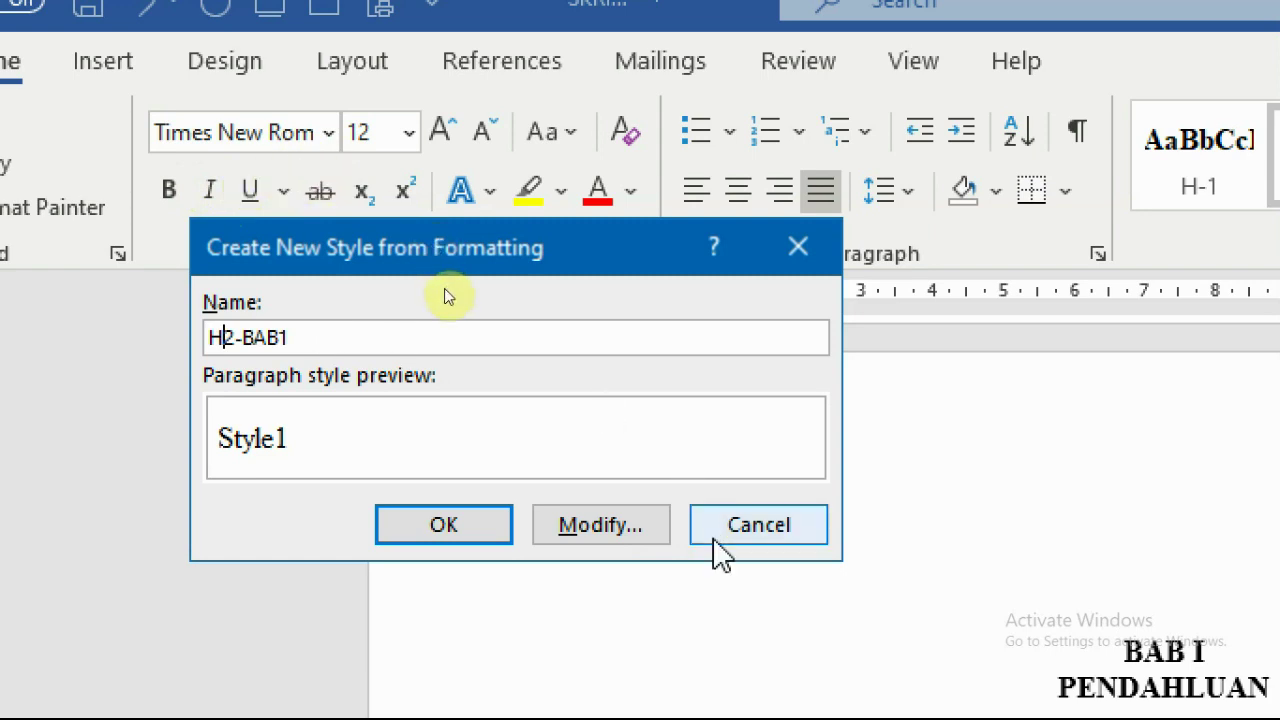
# - Base the H2-BAB1 style on Heading 2 and set its font to Times New Roman, size 12
pyautogui.click(618, 528)
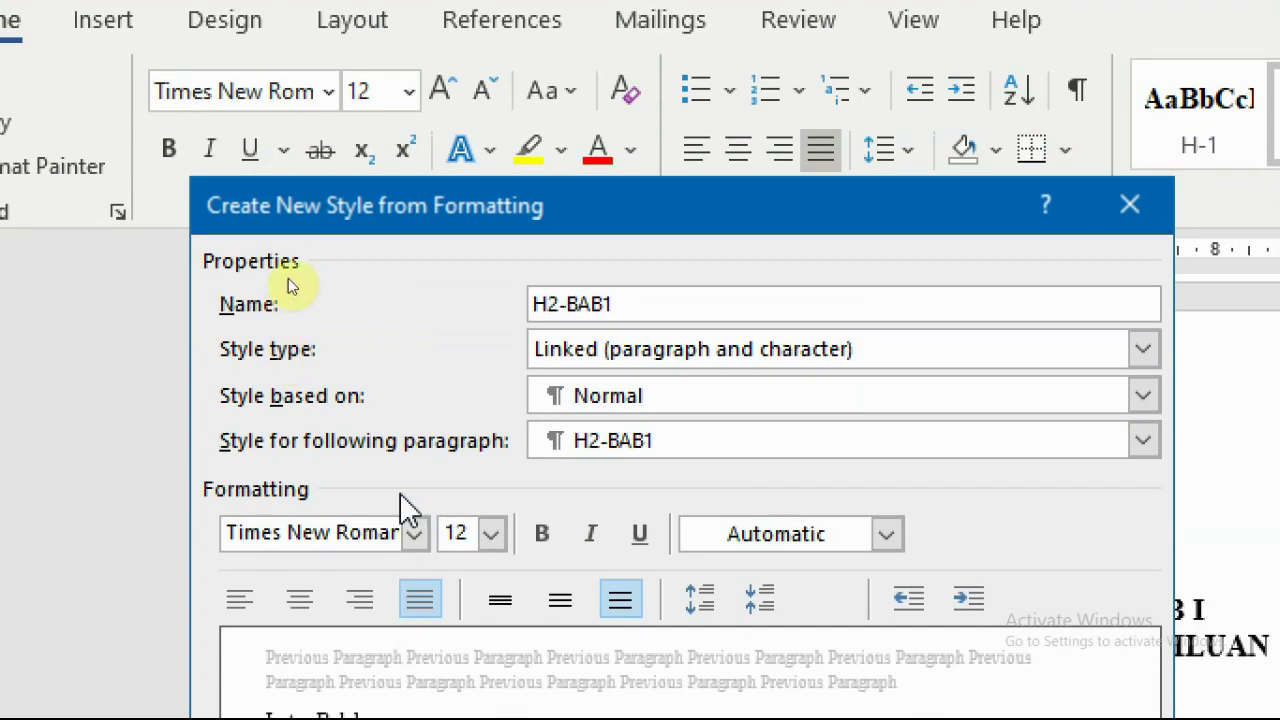
pyautogui.click(640, 400)
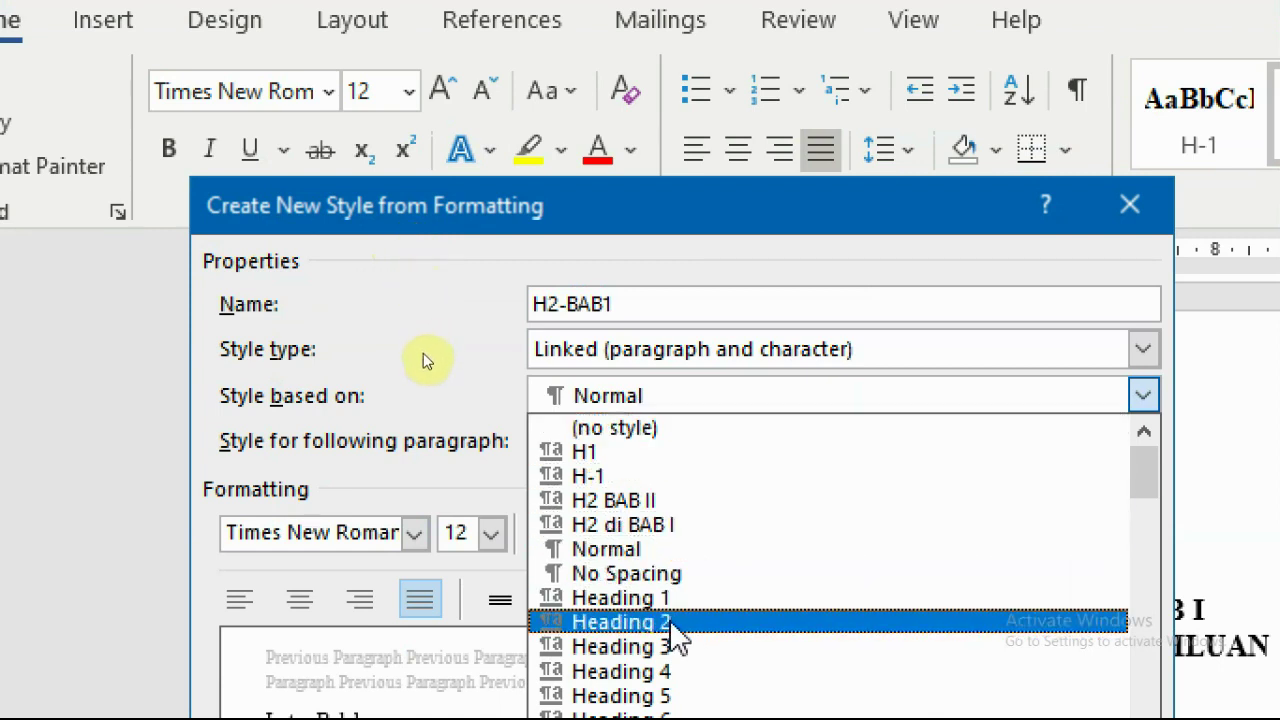
pyautogui.click(622, 624)
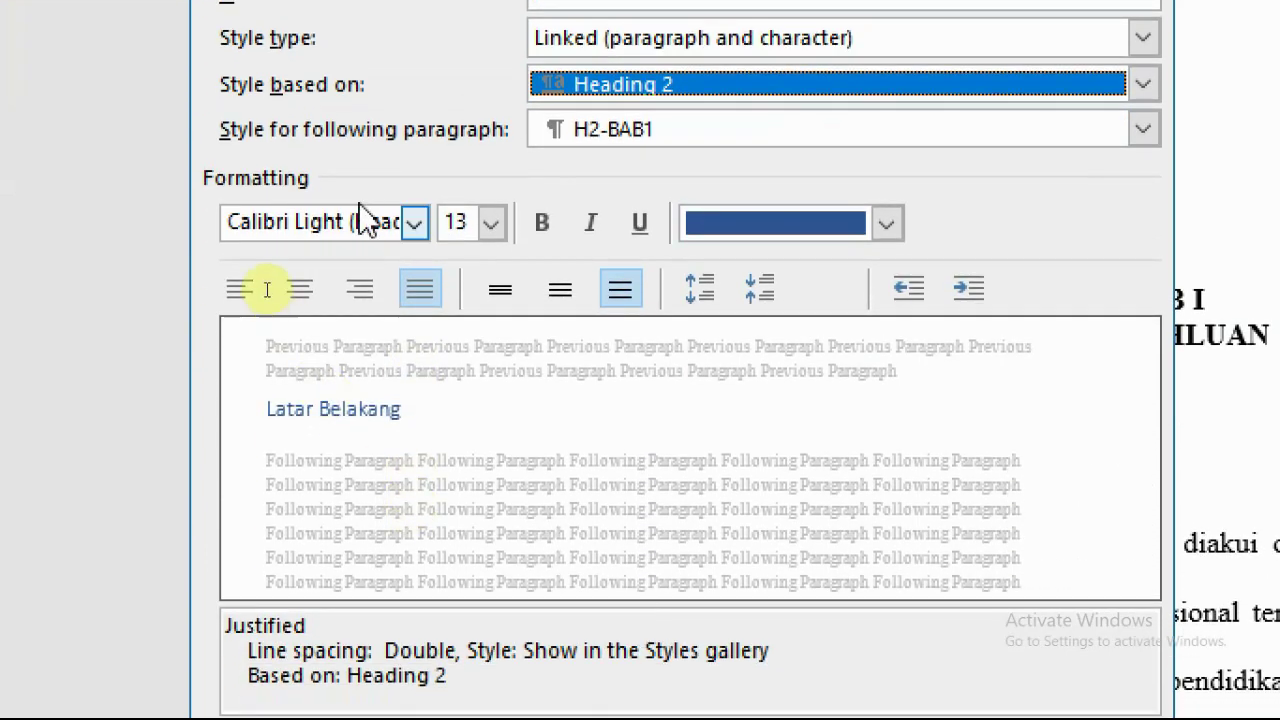
pyautogui.click(415, 222)
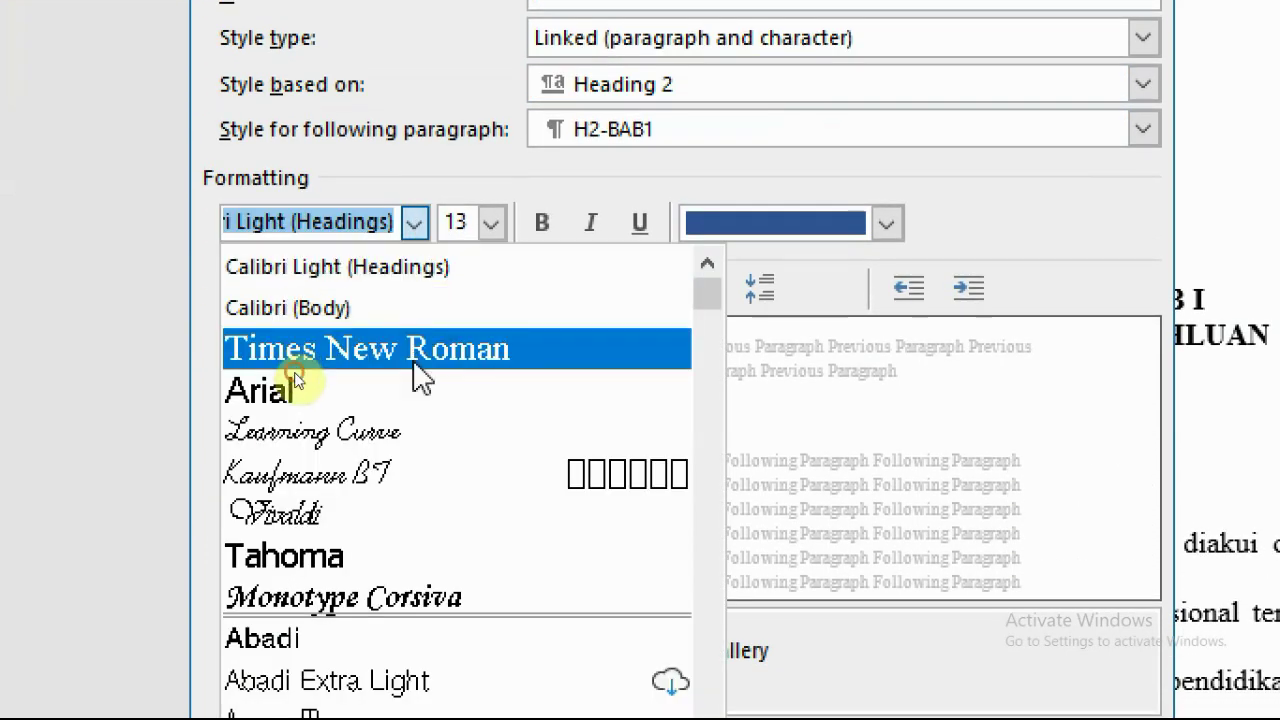
pyautogui.click(414, 343)
pyautogui.click(499, 222)
pyautogui.click(453, 356)
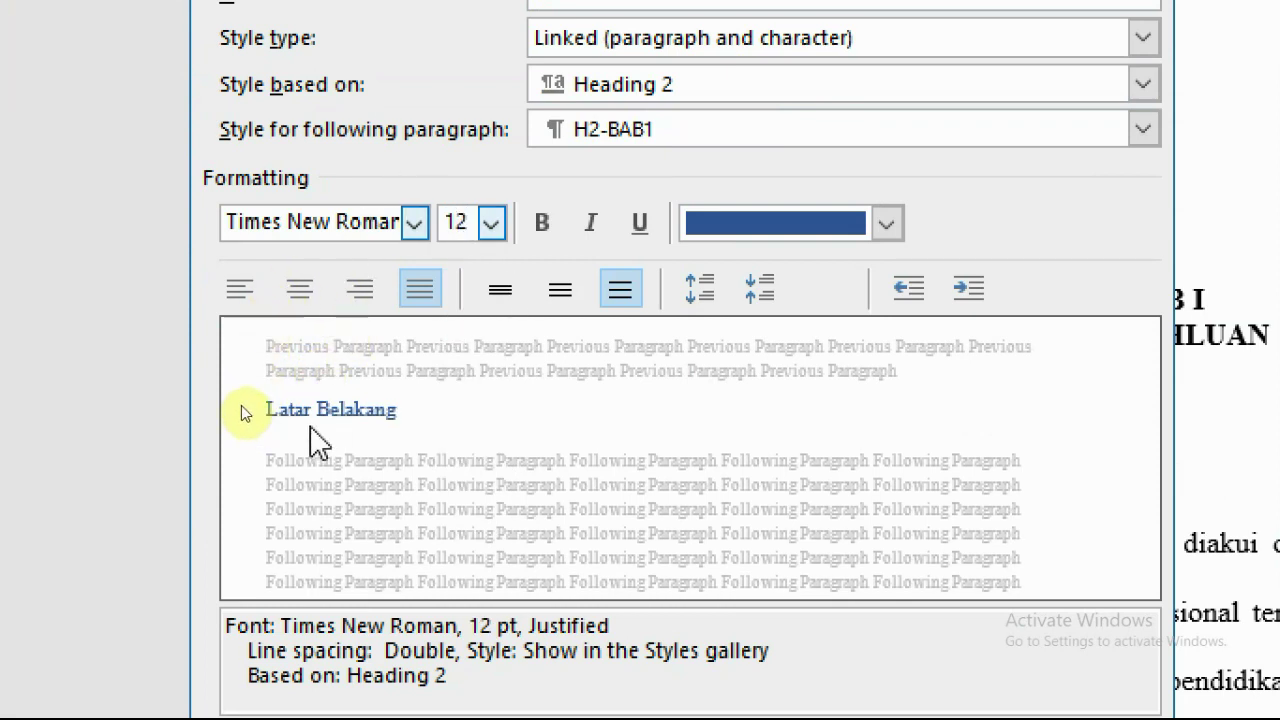
# - Make the H2-BAB1 style left-aligned with double line spacing, Automatic font color and bold text
pyautogui.click(240, 291)
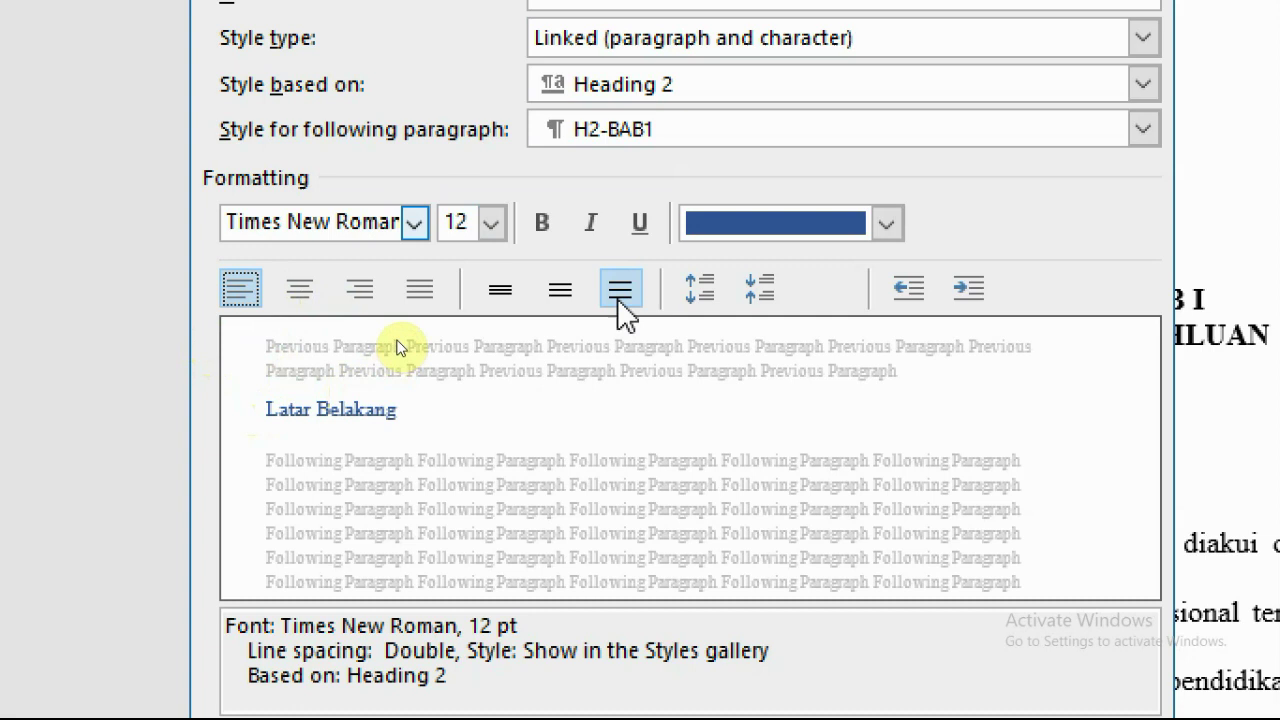
pyautogui.click(500, 290)
pyautogui.click(560, 290)
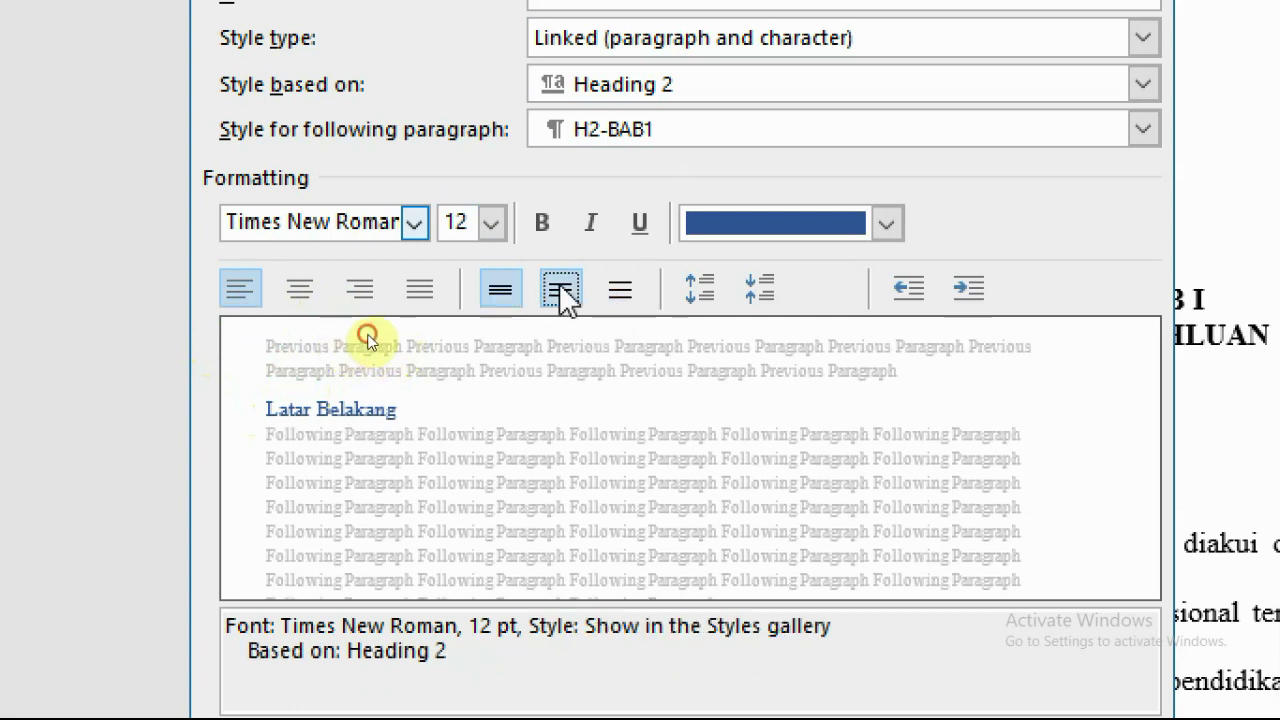
pyautogui.click(620, 290)
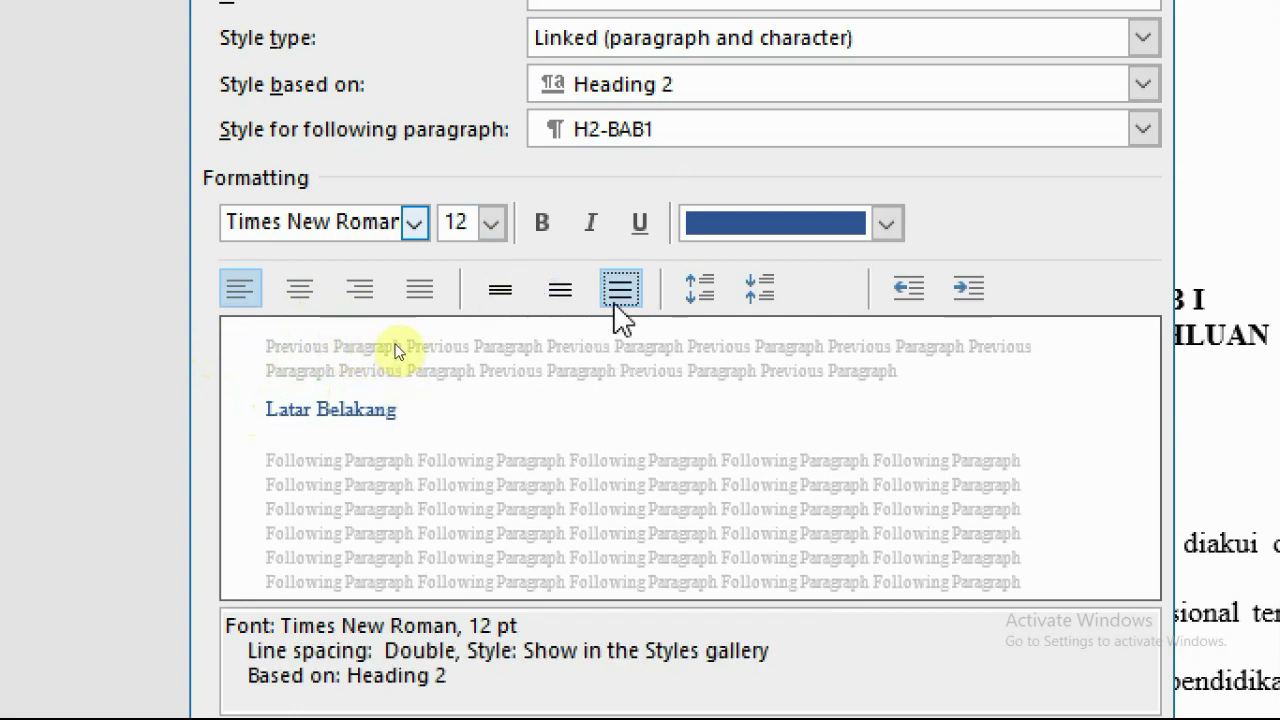
pyautogui.click(754, 221)
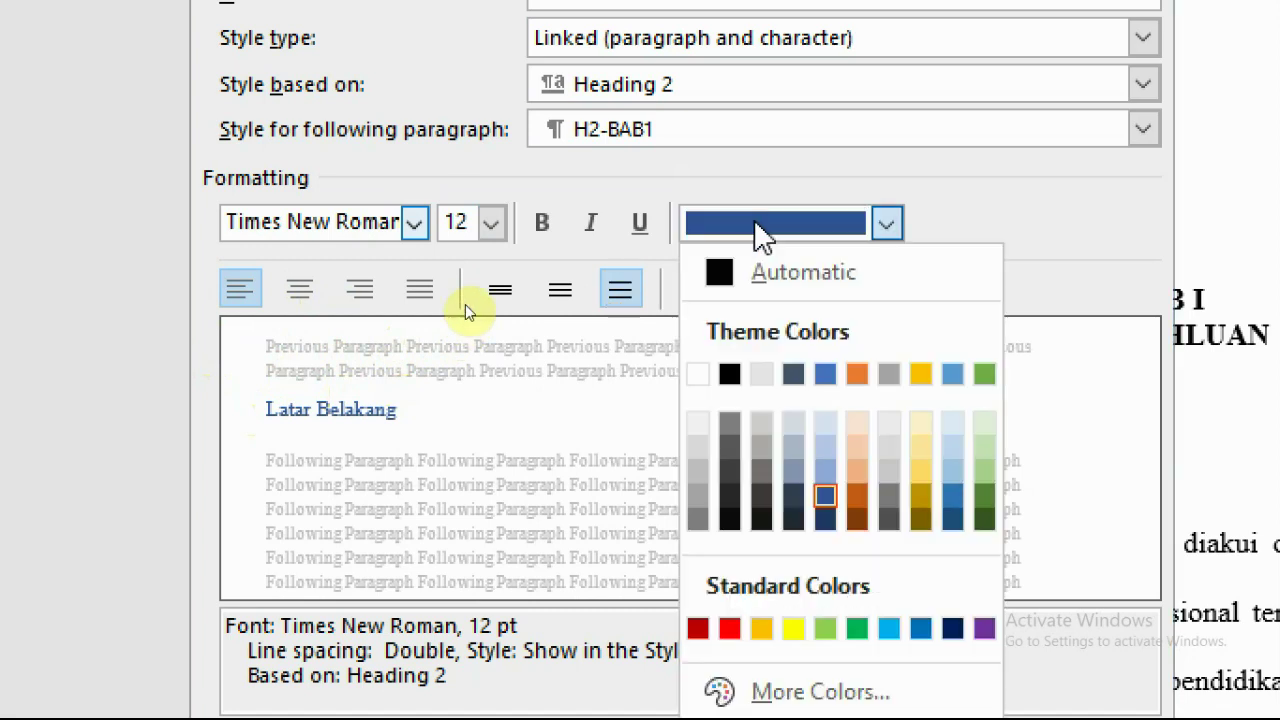
pyautogui.click(754, 272)
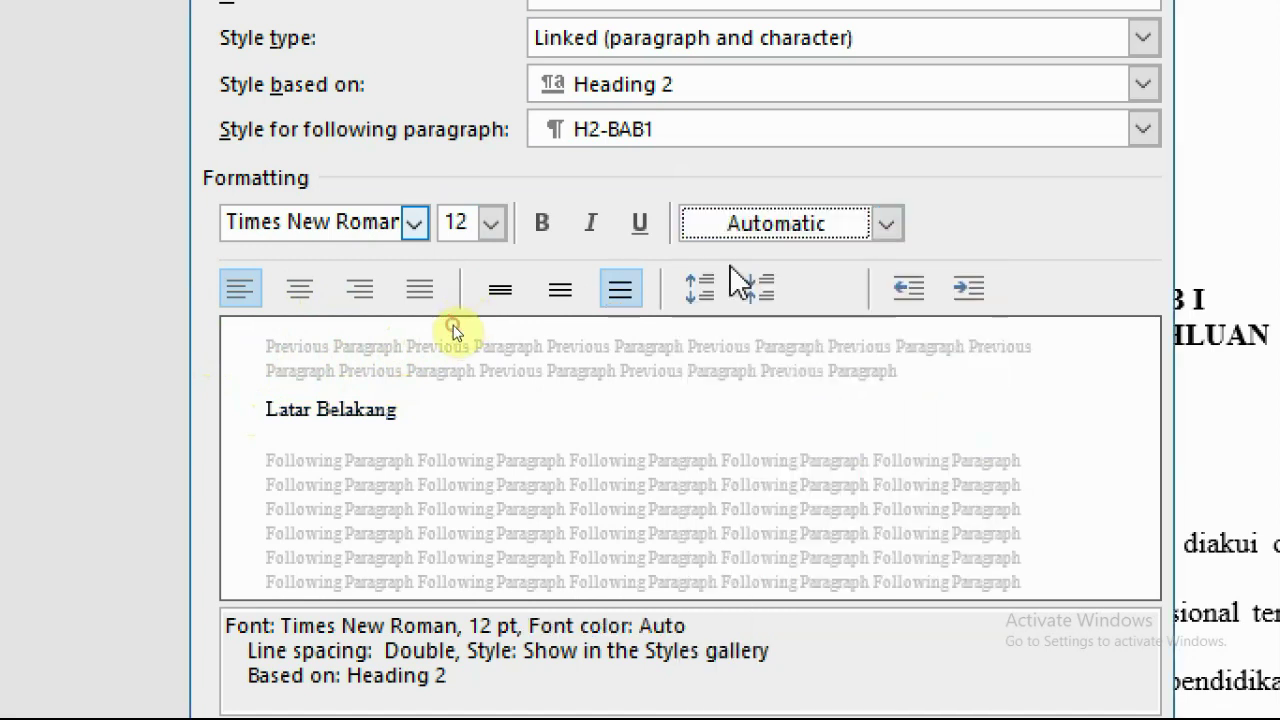
pyautogui.click(542, 223)
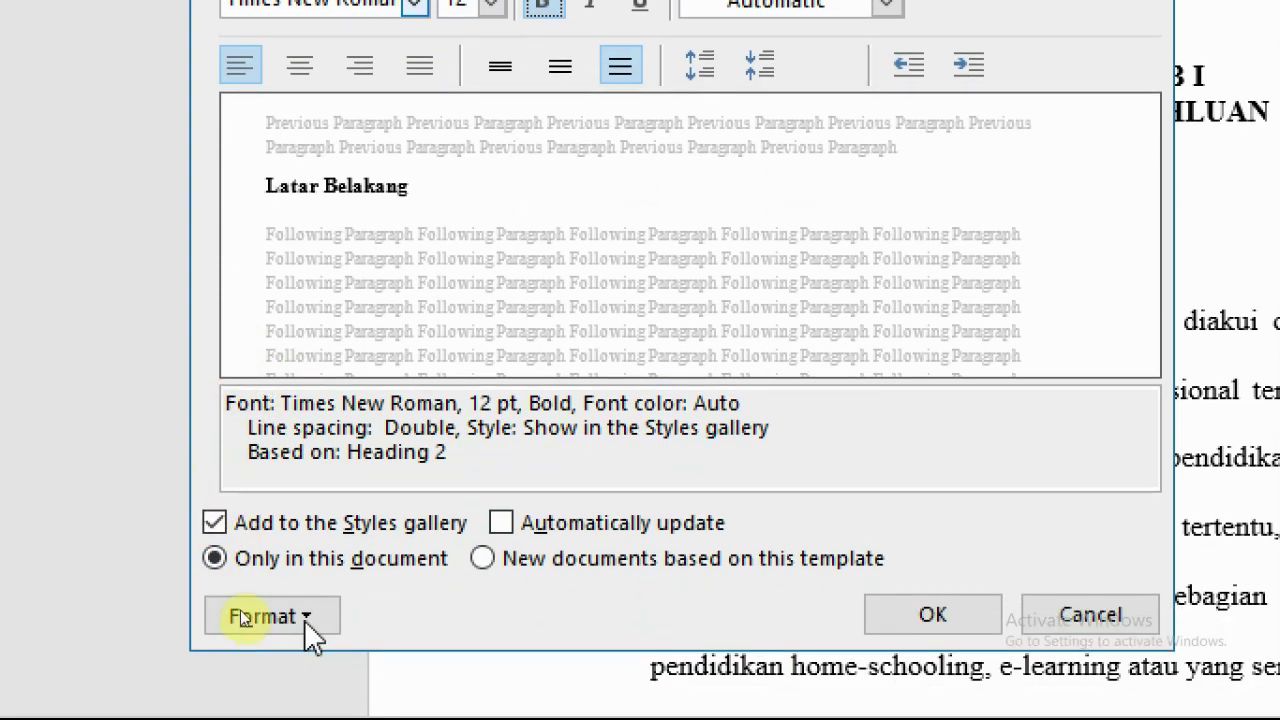
# - Define a new number format for the H2-BAB1 style, using number style 1, 2, 3 and format 1.1 without a trailing period
pyautogui.click(272, 645)
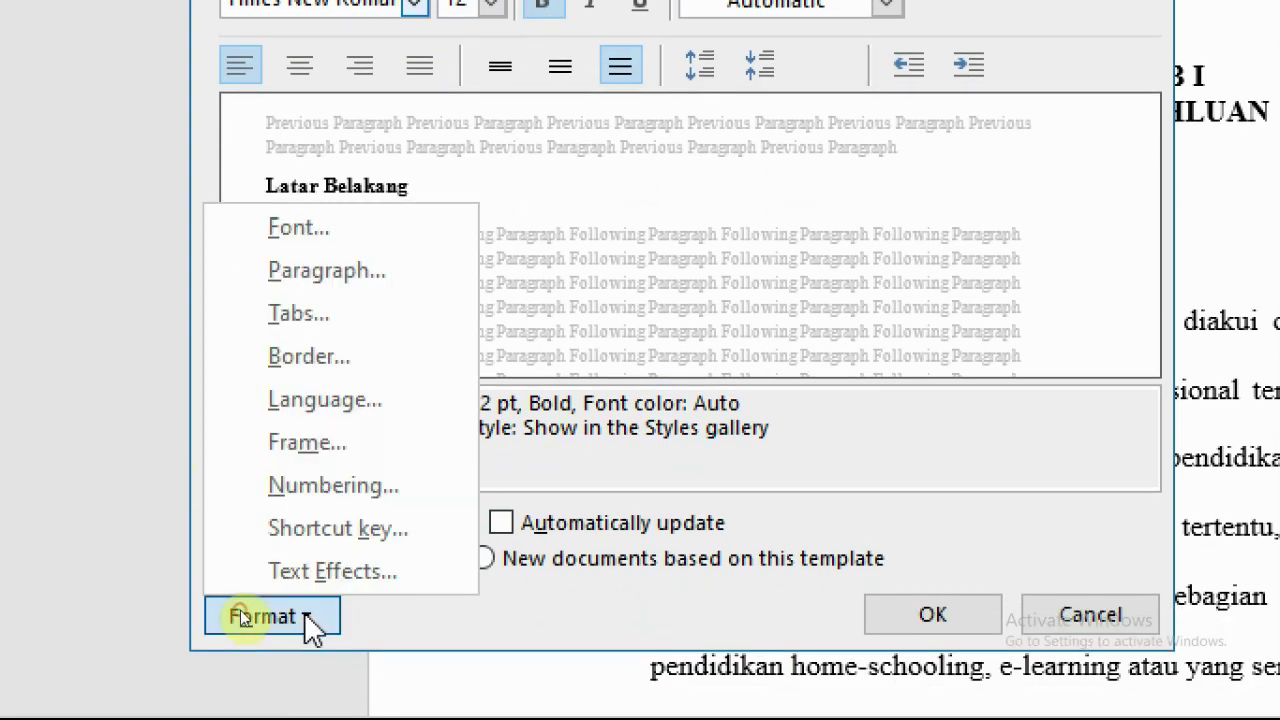
pyautogui.click(350, 486)
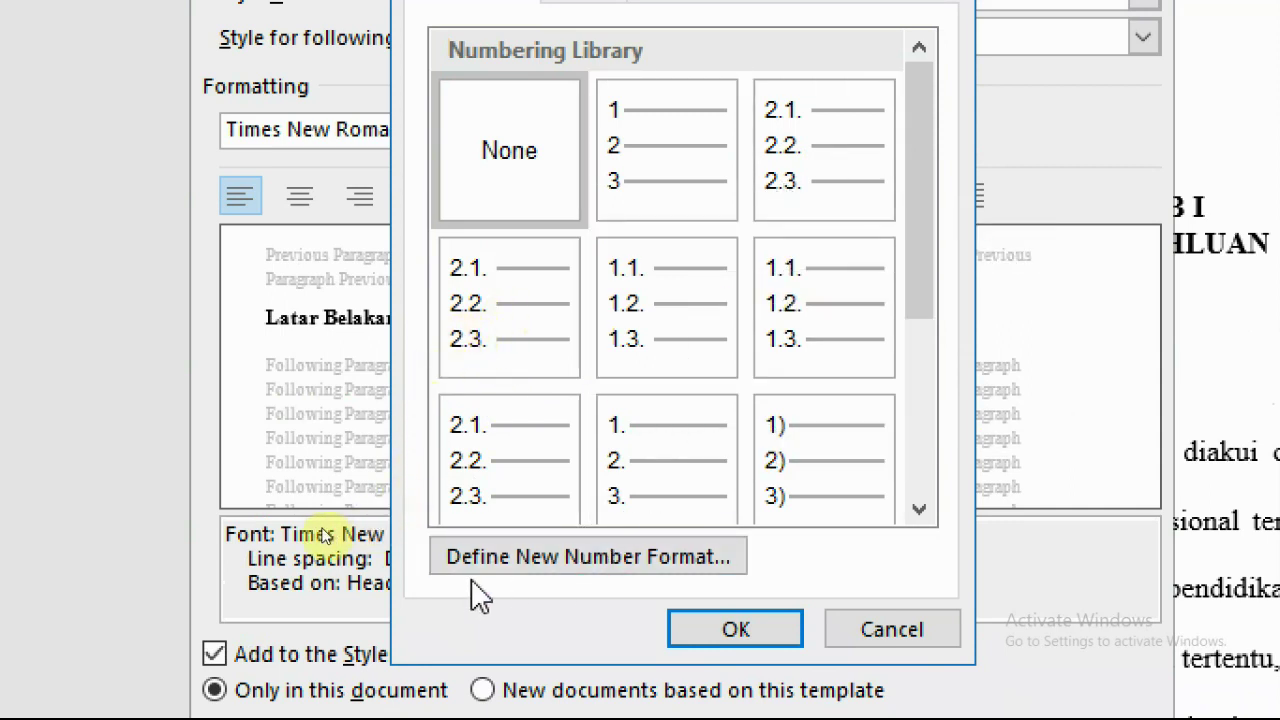
pyautogui.click(572, 558)
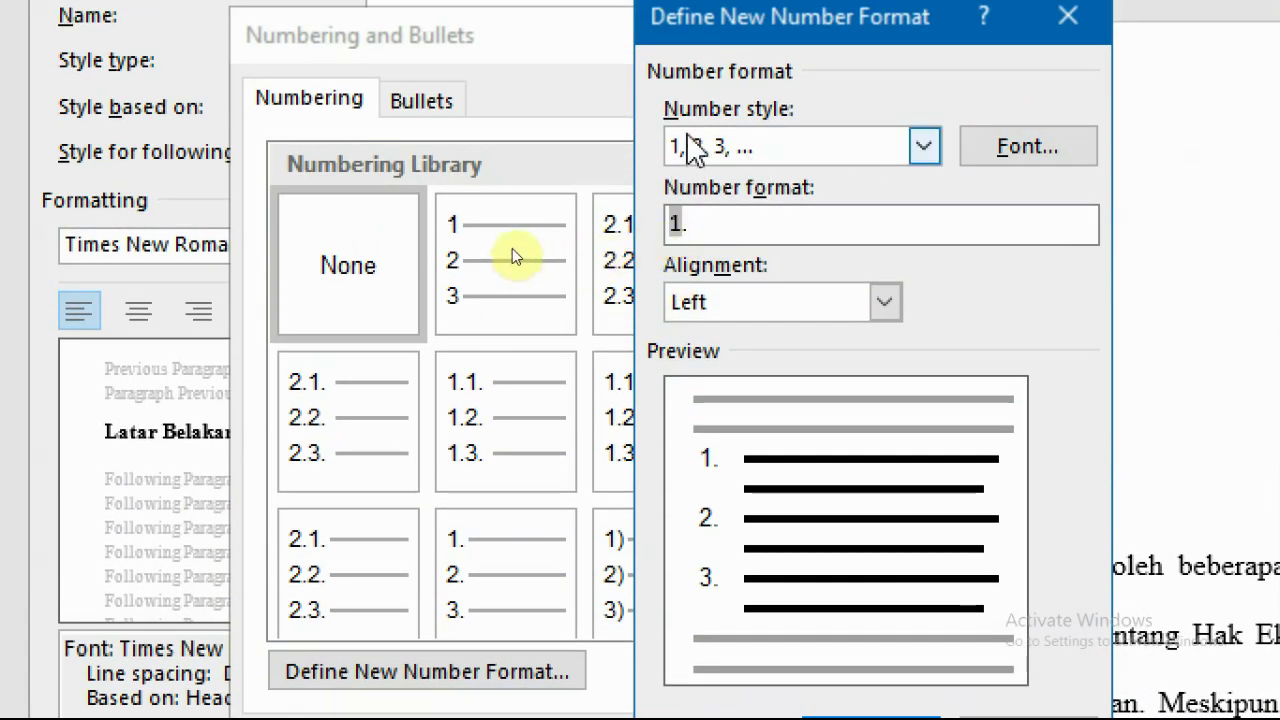
pyautogui.click(750, 155)
pyautogui.click(700, 203)
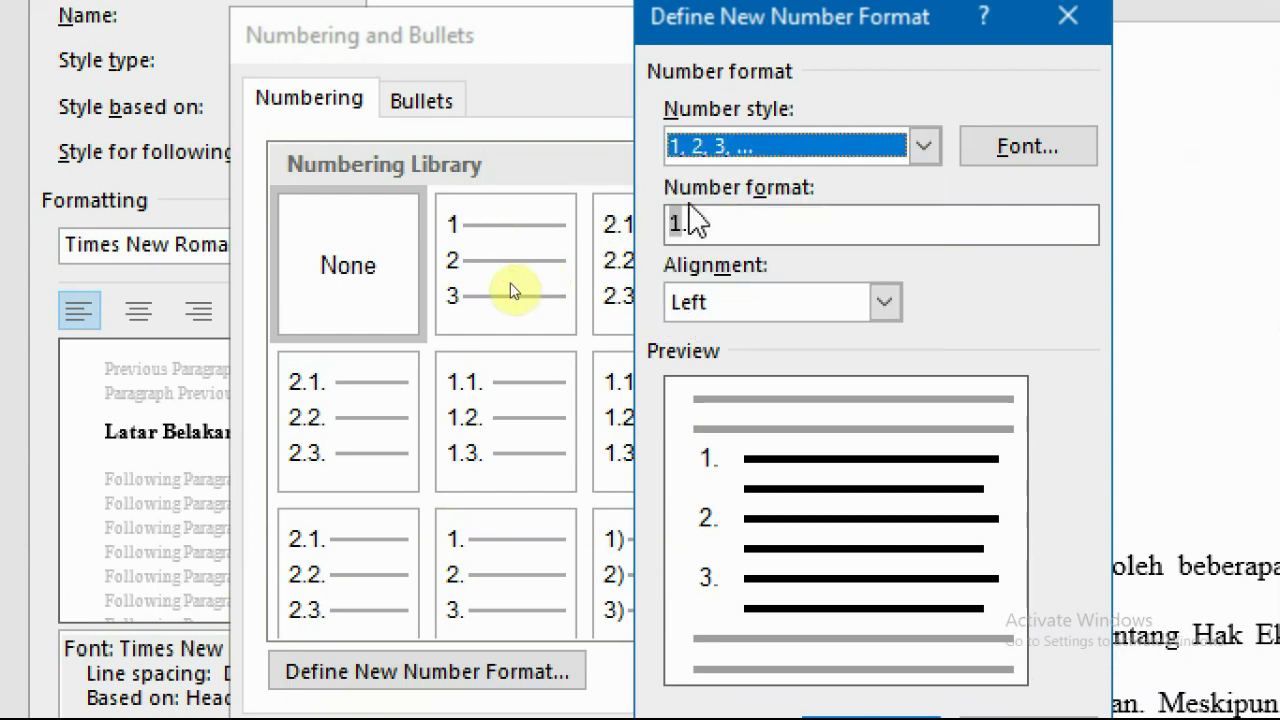
pyautogui.click(703, 222)
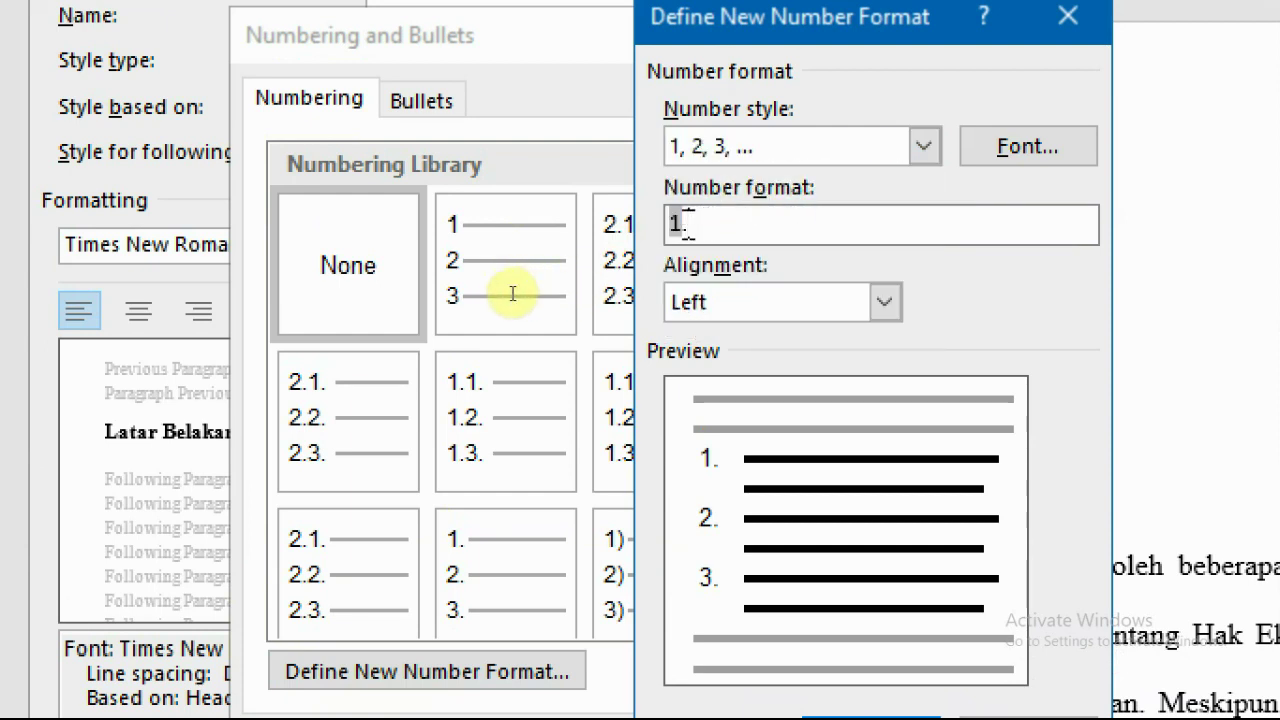
pyautogui.press('BackSpace')
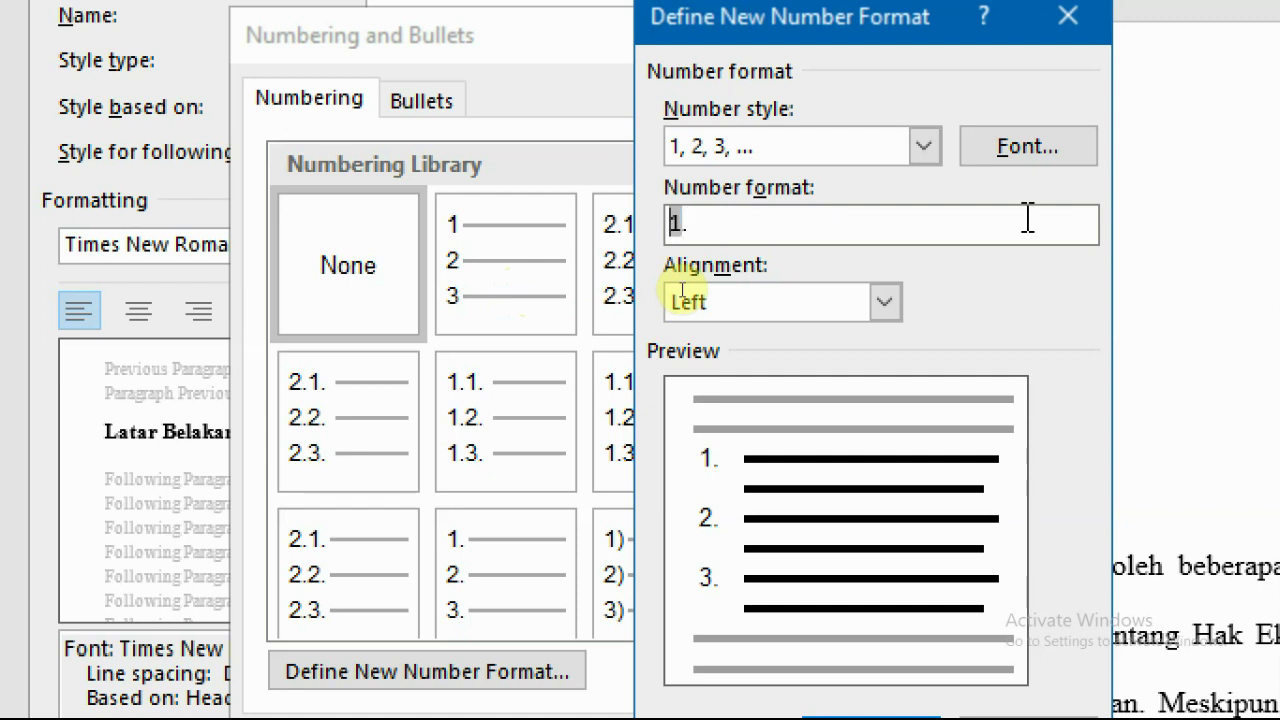
pyautogui.write('1')
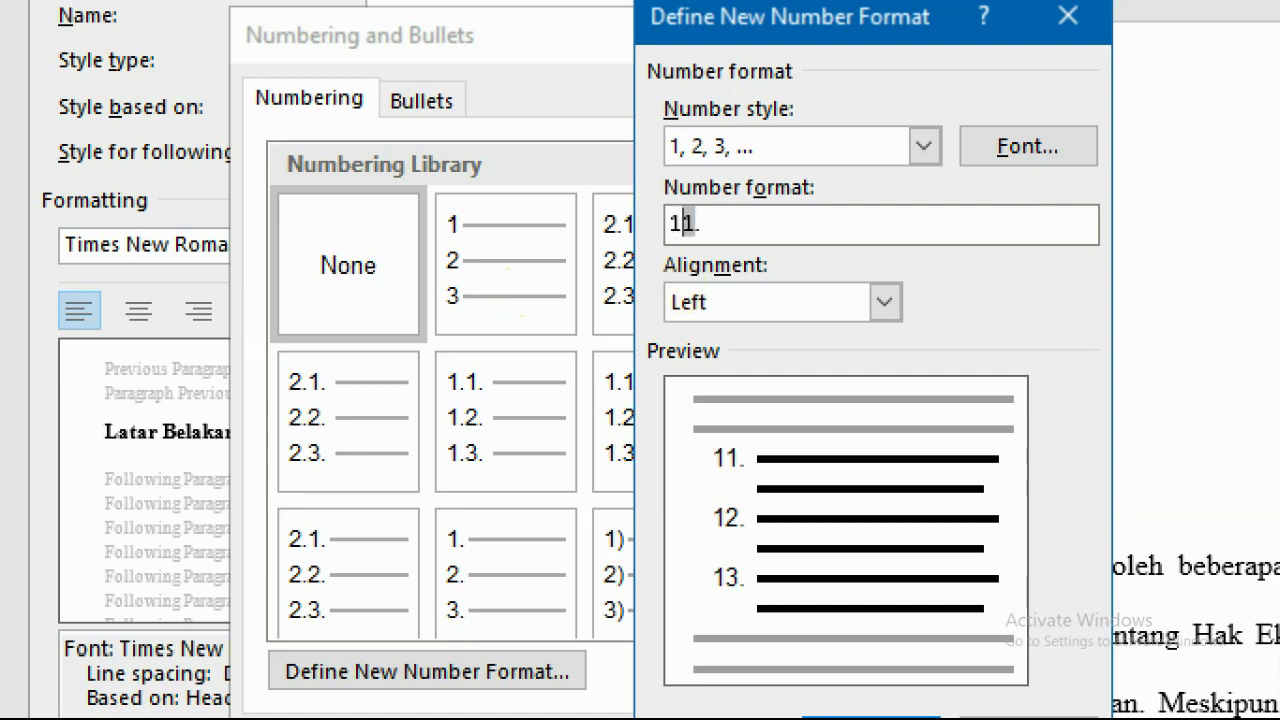
pyautogui.write('.')
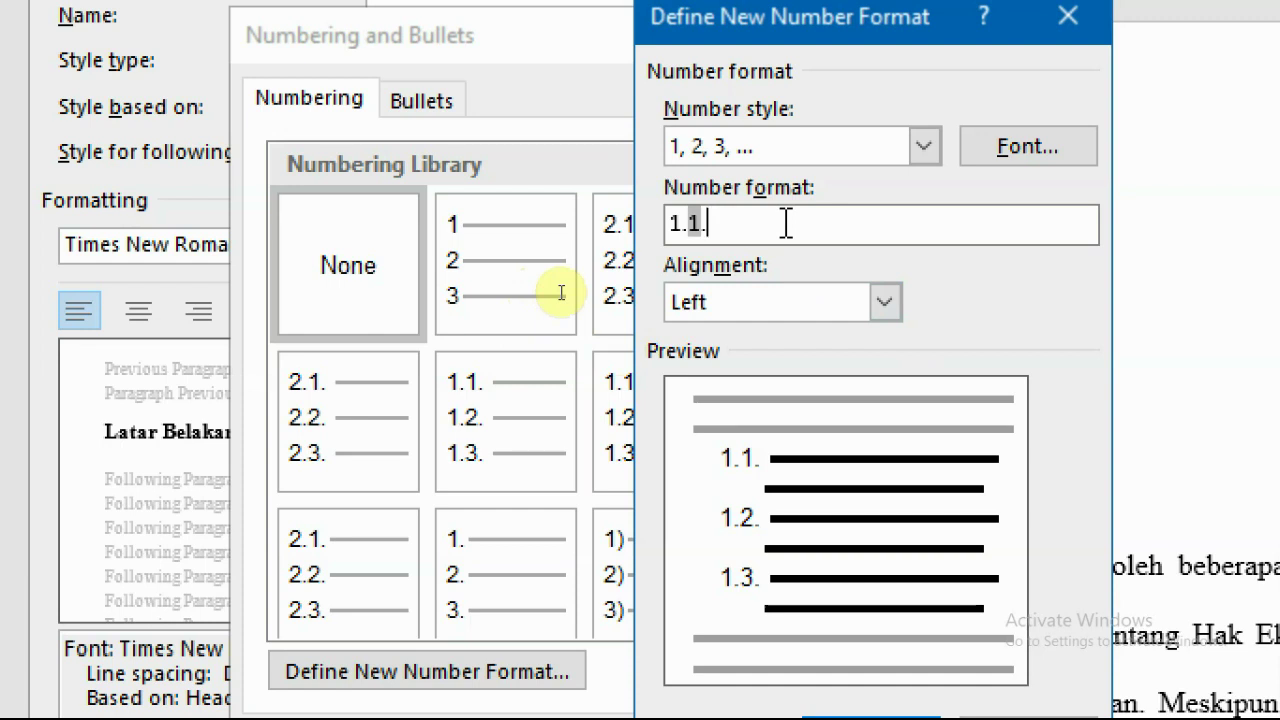
pyautogui.press('BackSpace')
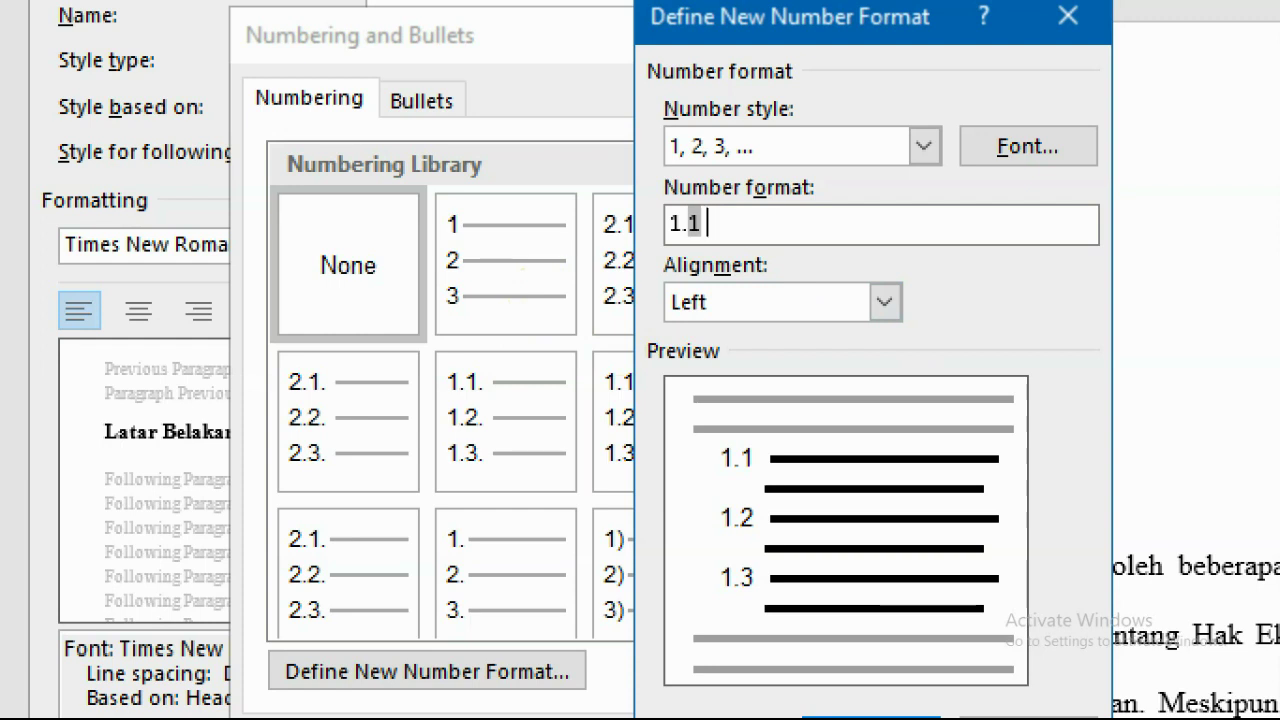
pyautogui.press('BackSpace')
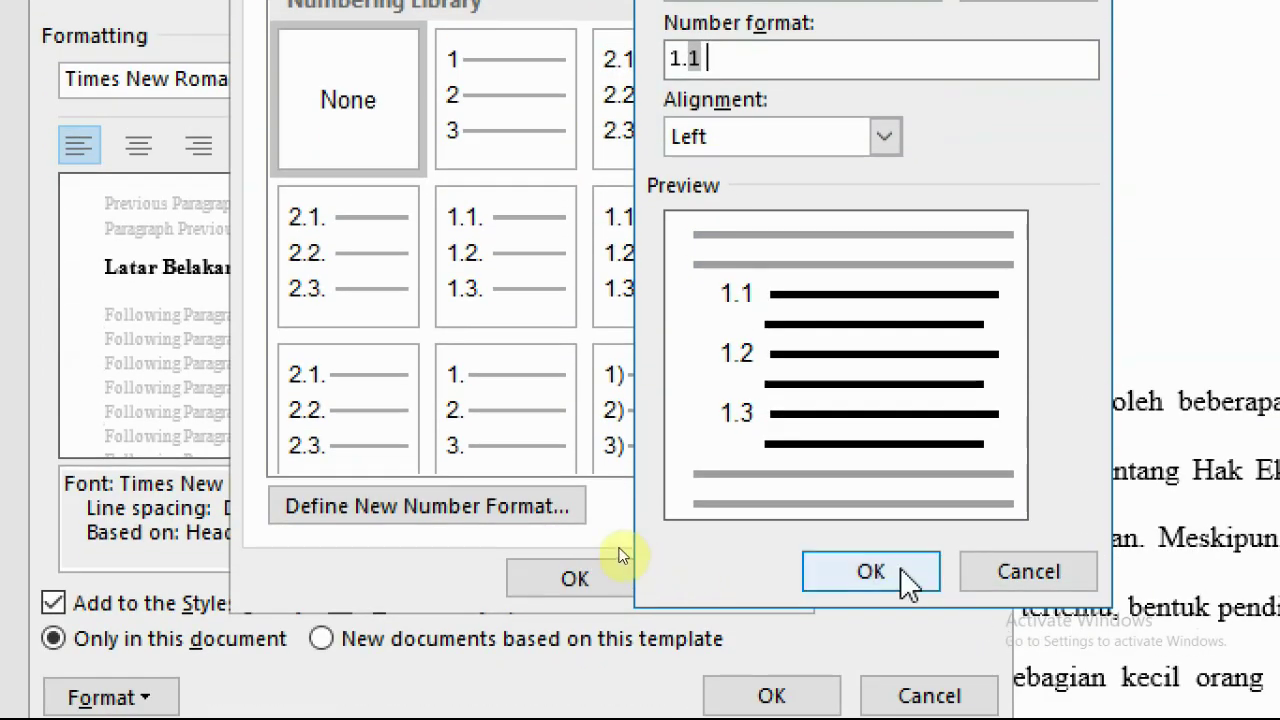
pyautogui.click(870, 571)
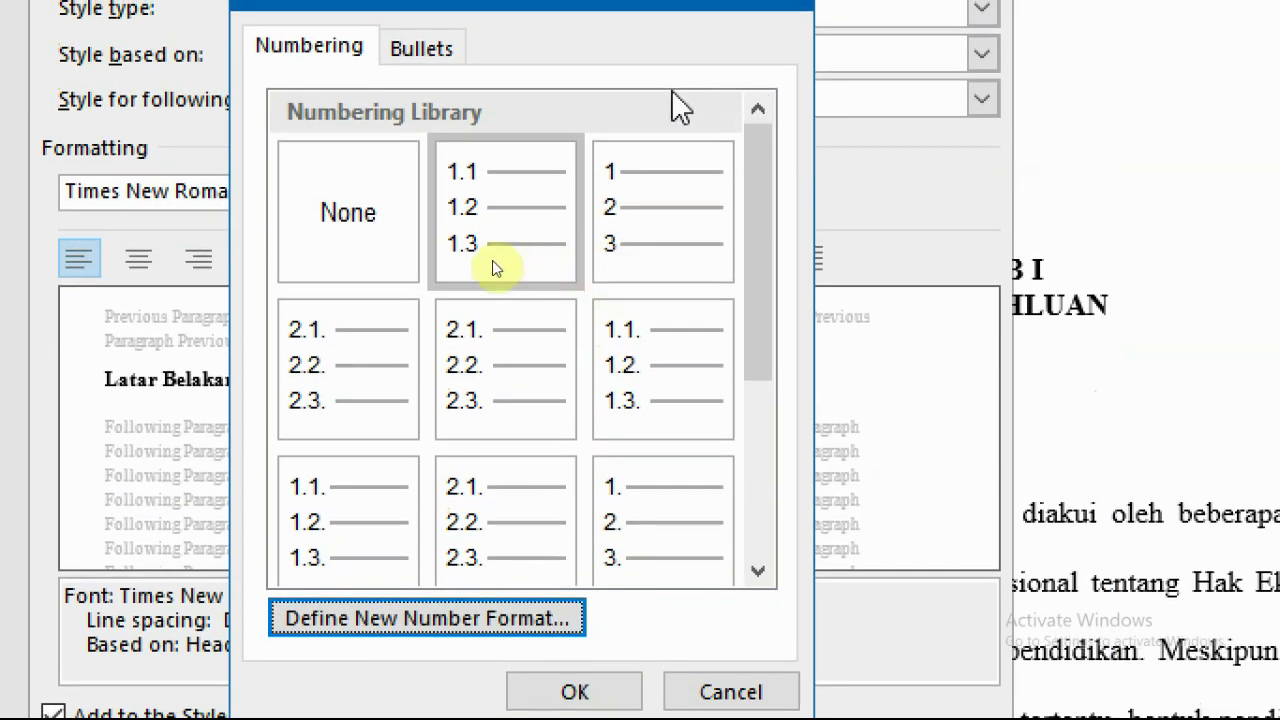
# - Apply the 1.1, 1.2, 1.3 numbering to H2-BAB1, decrease its left indent to 0 cm and save the style
pyautogui.click(478, 225)
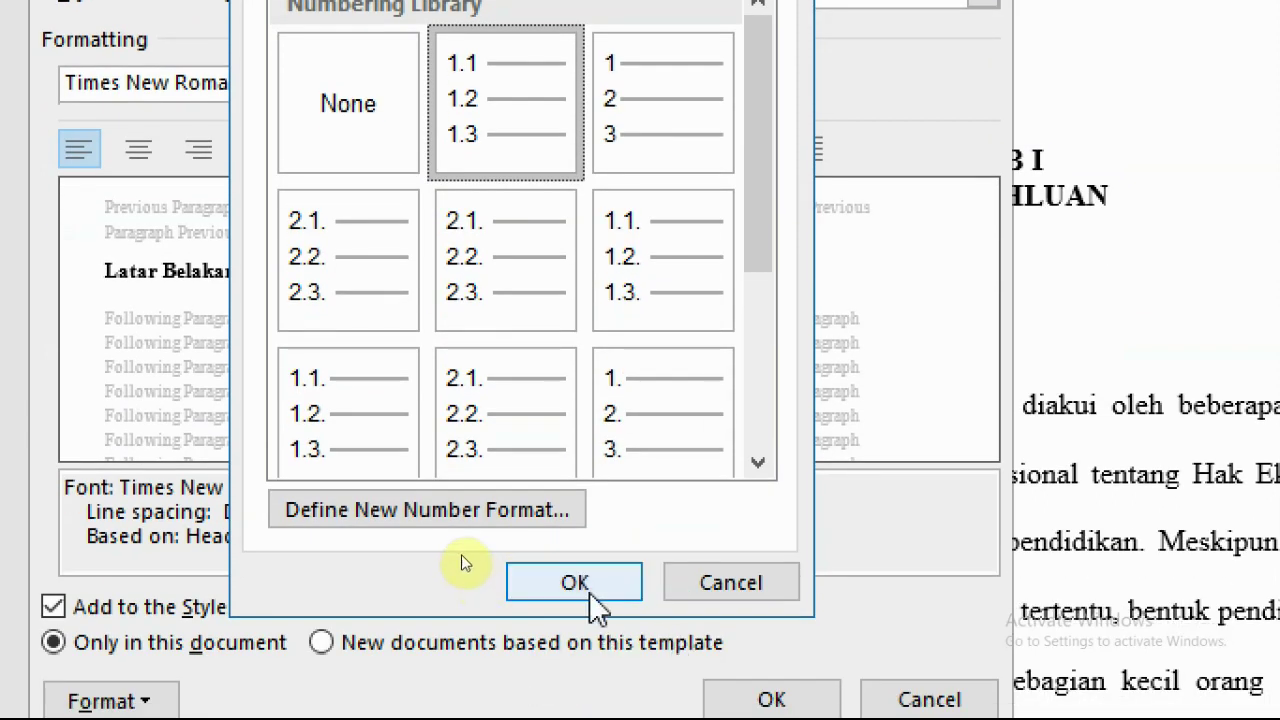
pyautogui.click(591, 592)
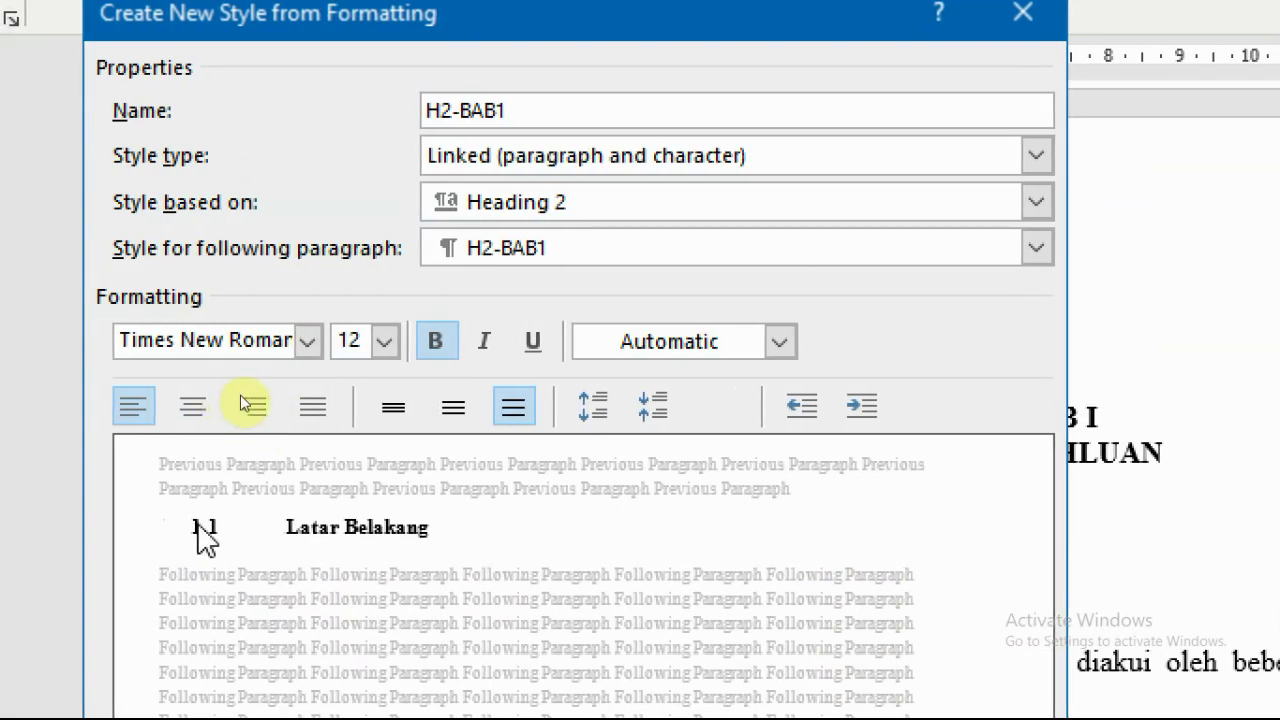
pyautogui.click(806, 410)
pyautogui.click(538, 342)
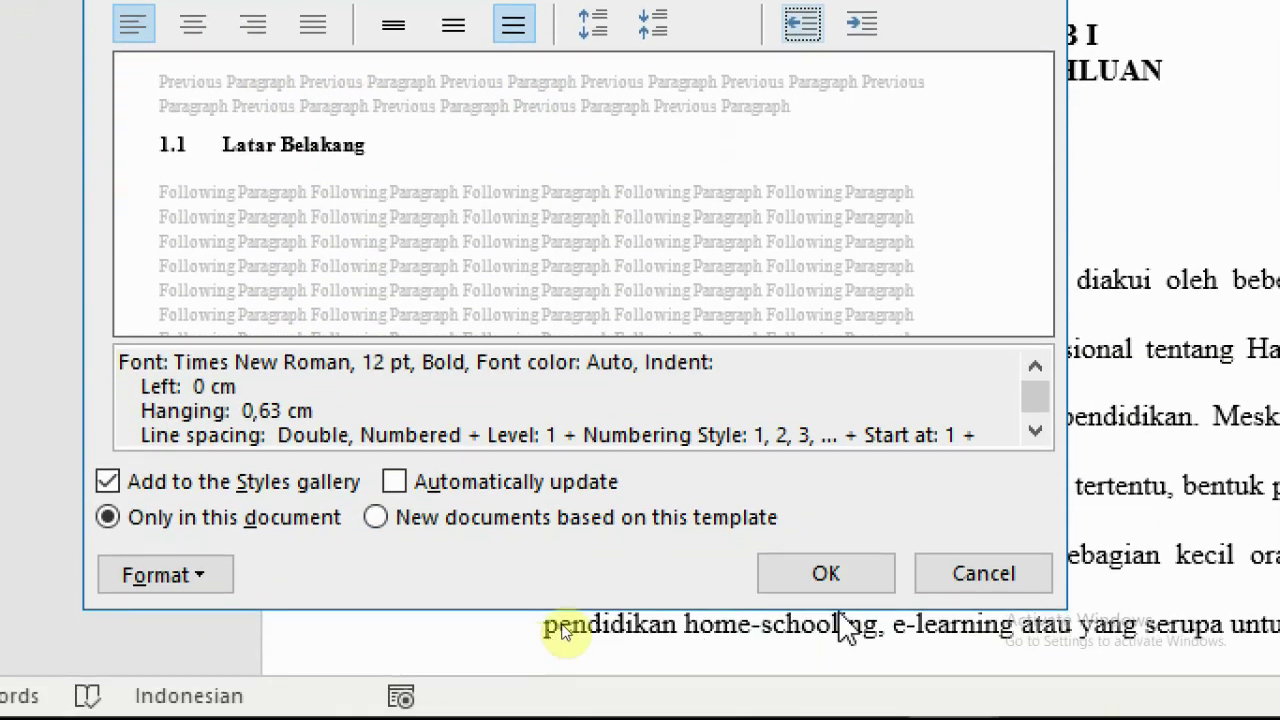
pyautogui.click(852, 573)
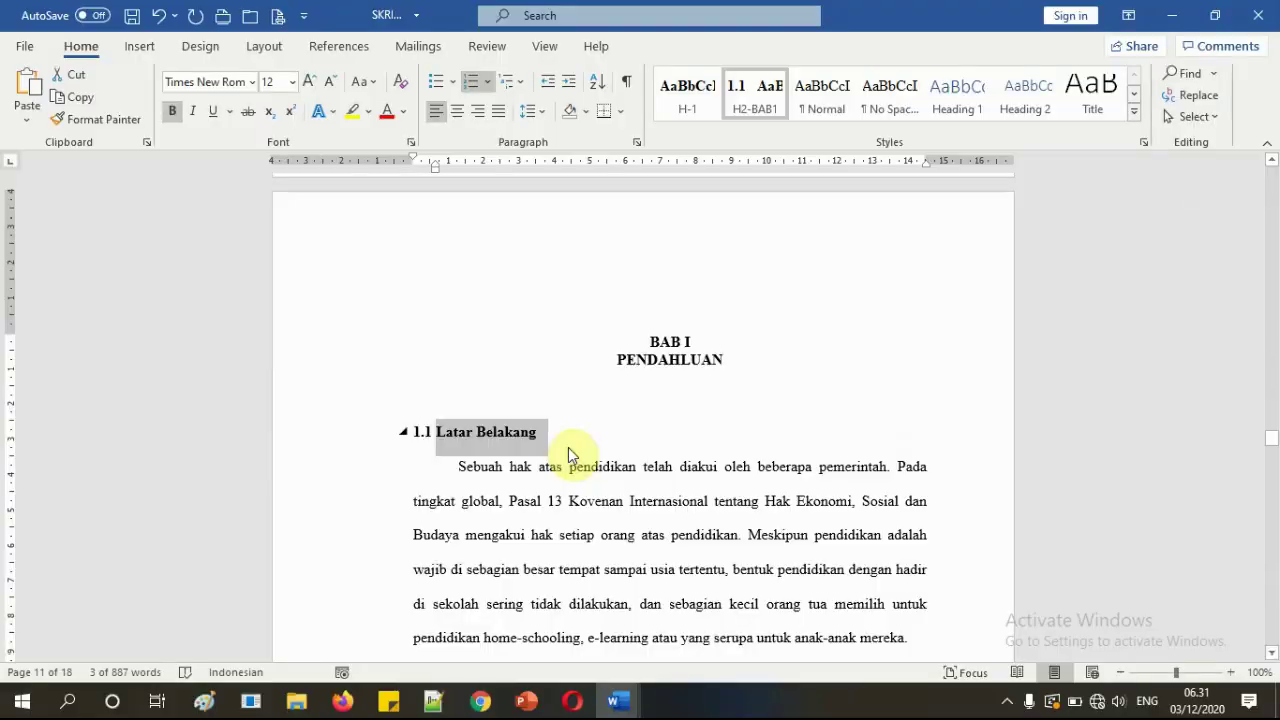
pyautogui.click(973, 190)
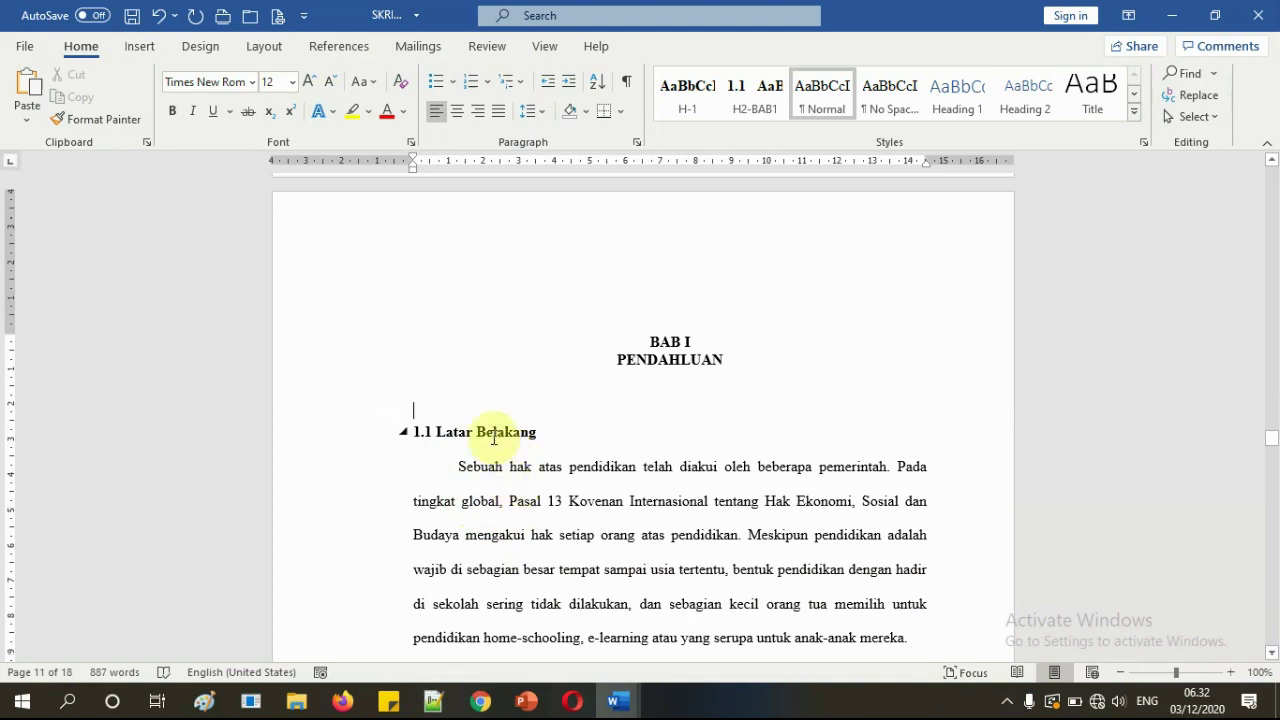
# - Apply the H2-BAB1 style to the Tujuan subheading and delete the empty line above it
pyautogui.scroll(-3, 588, 497)
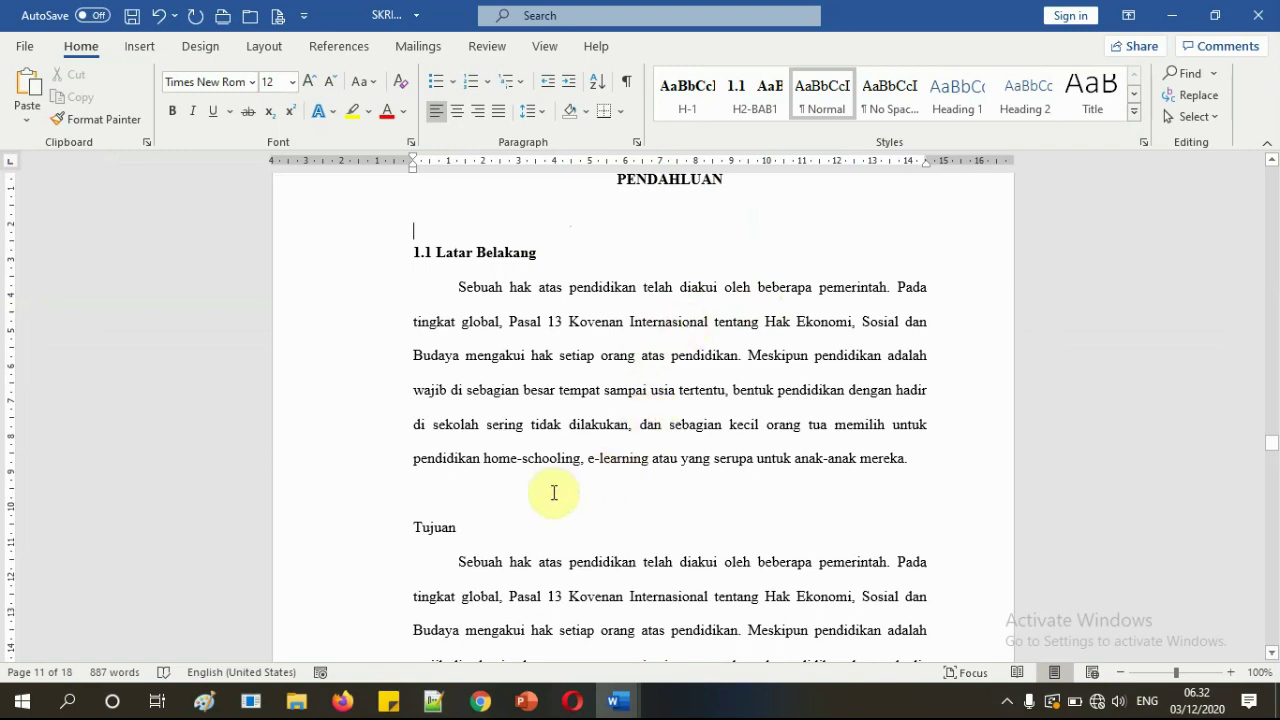
pyautogui.moveTo(408, 527); pyautogui.dragTo(484, 527)
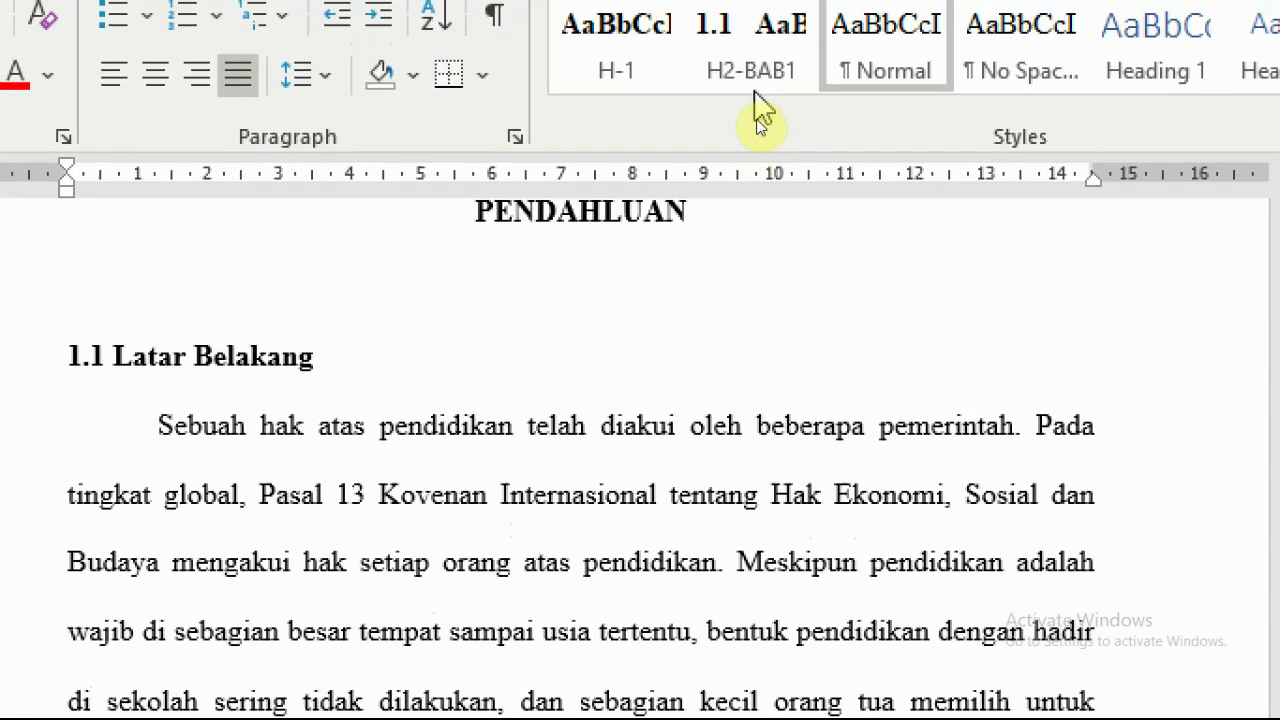
pyautogui.click(765, 108)
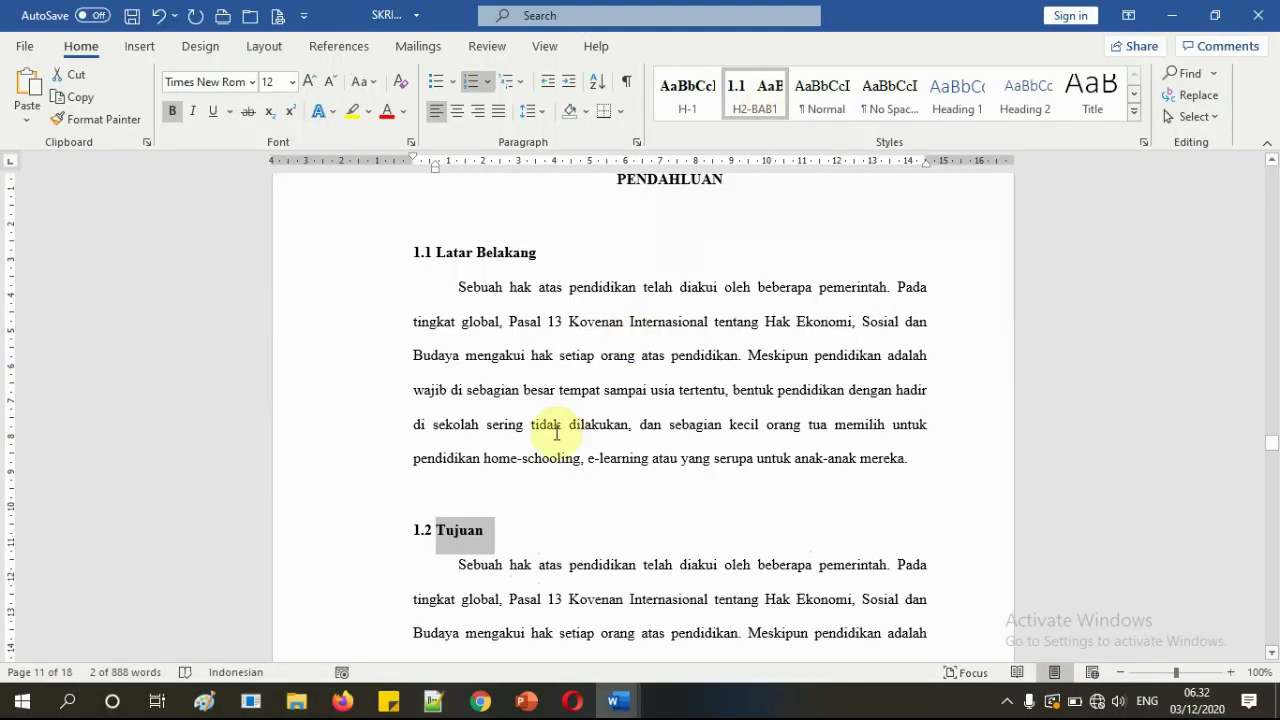
pyautogui.click(432, 480)
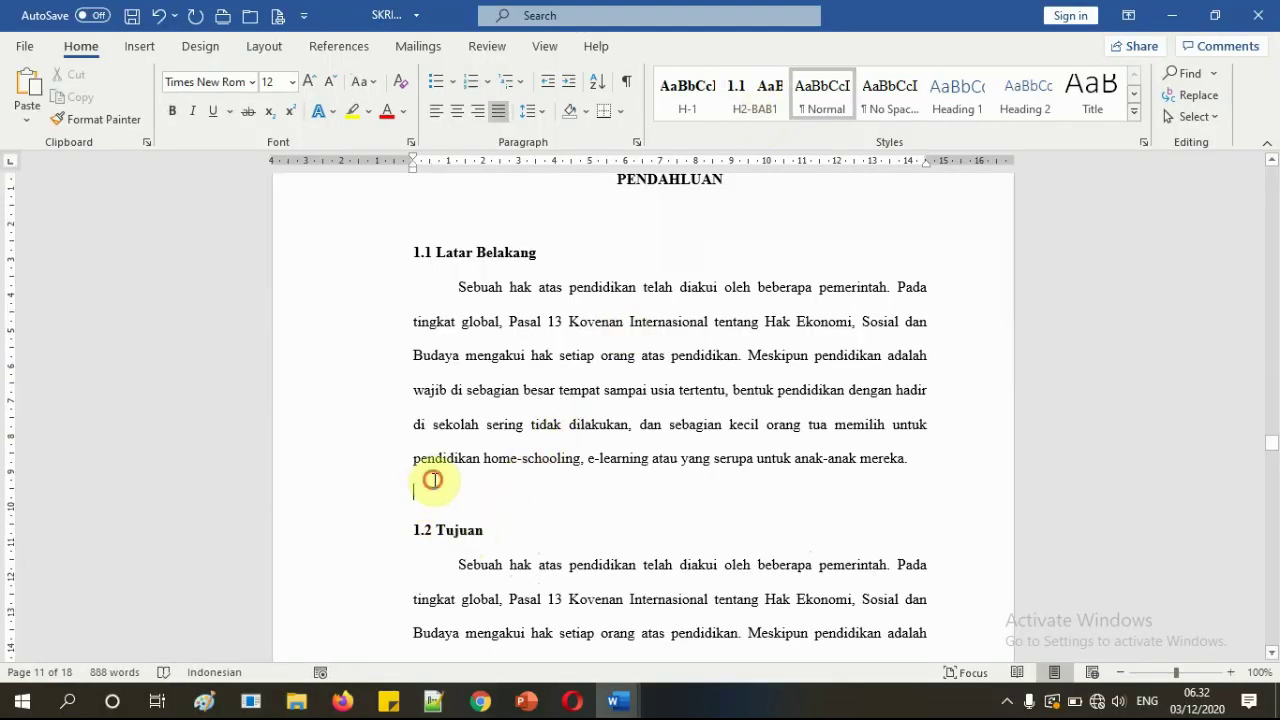
pyautogui.press('BackSpace')
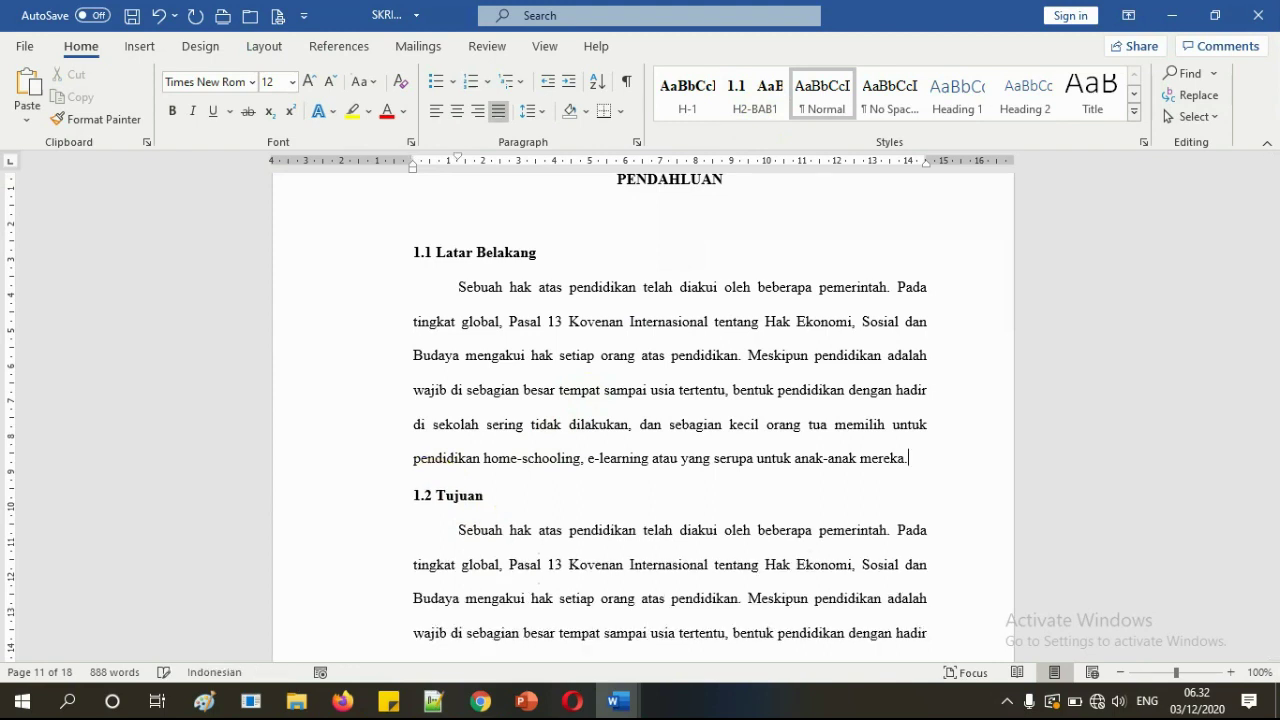
# - Apply the H2-BAB1 style to the Manfaat subheading and delete the empty line above it
pyautogui.scroll(-3, 457, 569)
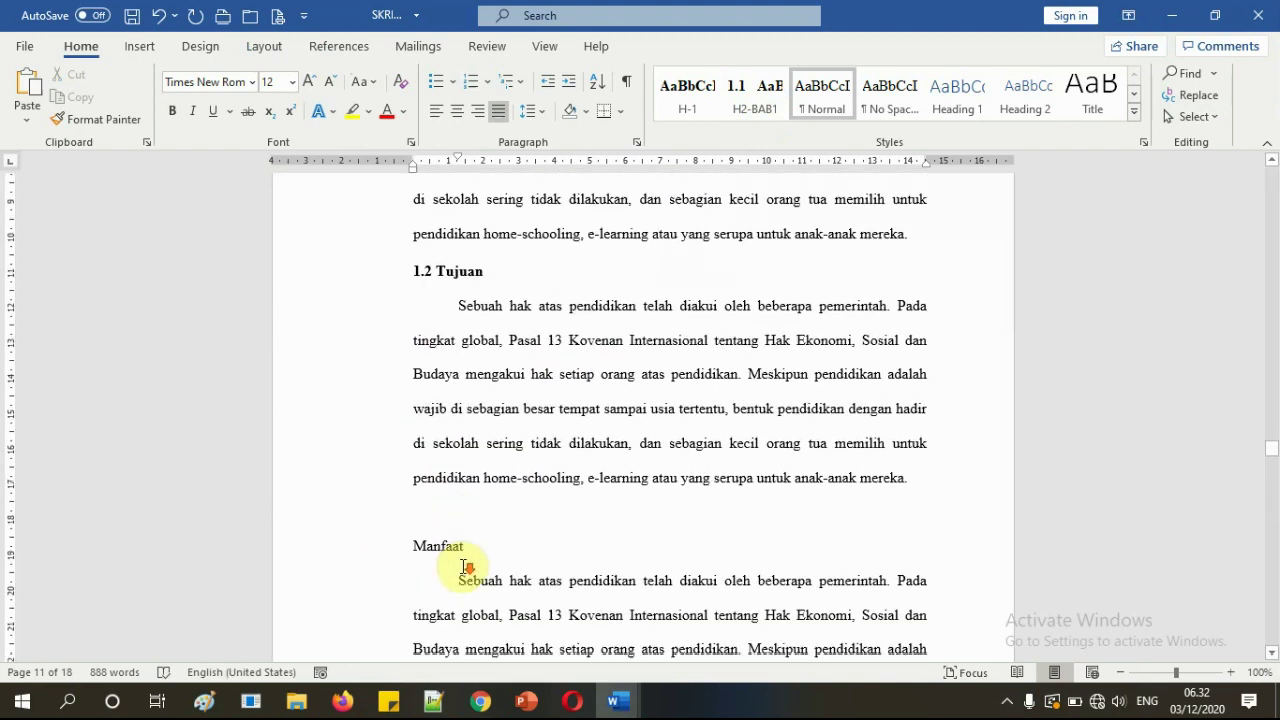
pyautogui.click(403, 459)
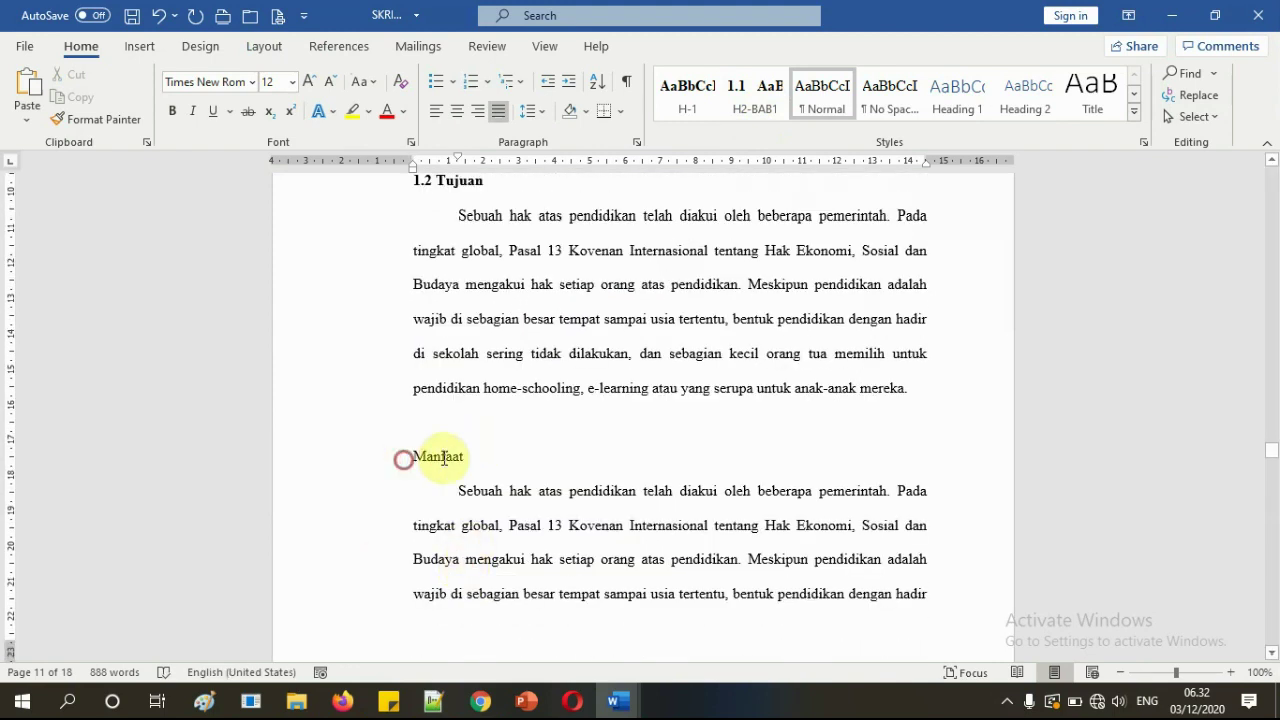
pyautogui.click(740, 105)
pyautogui.click(523, 417)
pyautogui.press('BackSpace')
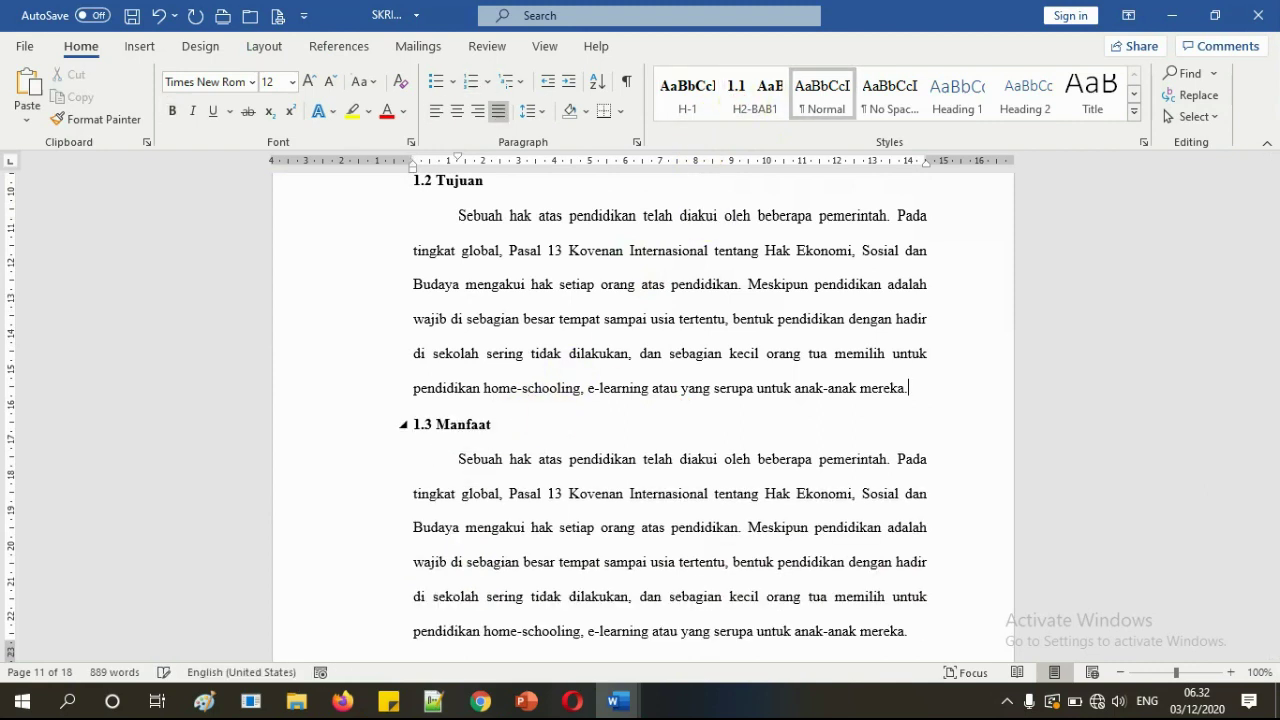
pyautogui.scroll(2, 571, 423)
pyautogui.scroll(-2, 565, 425)
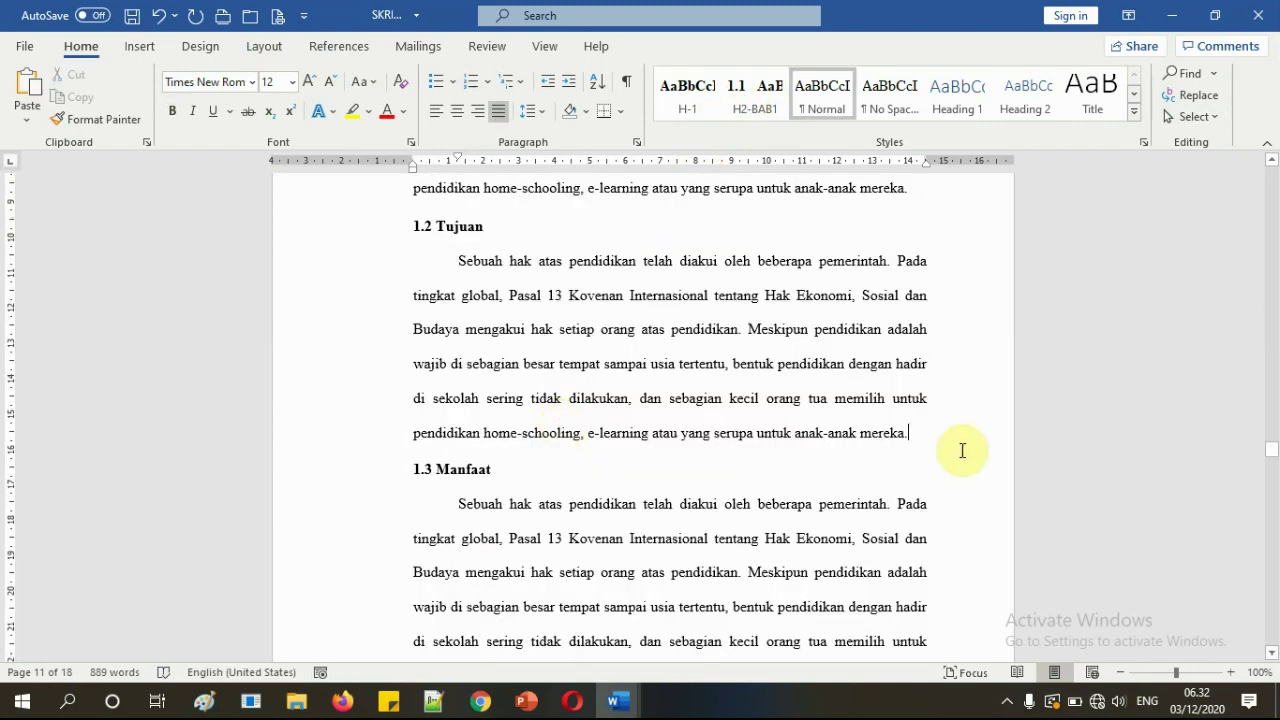
# - Apply the H2-BAB1 style to the Definisi Operasional subheading
pyautogui.scroll(-5, 894, 486)
pyautogui.click(415, 365)
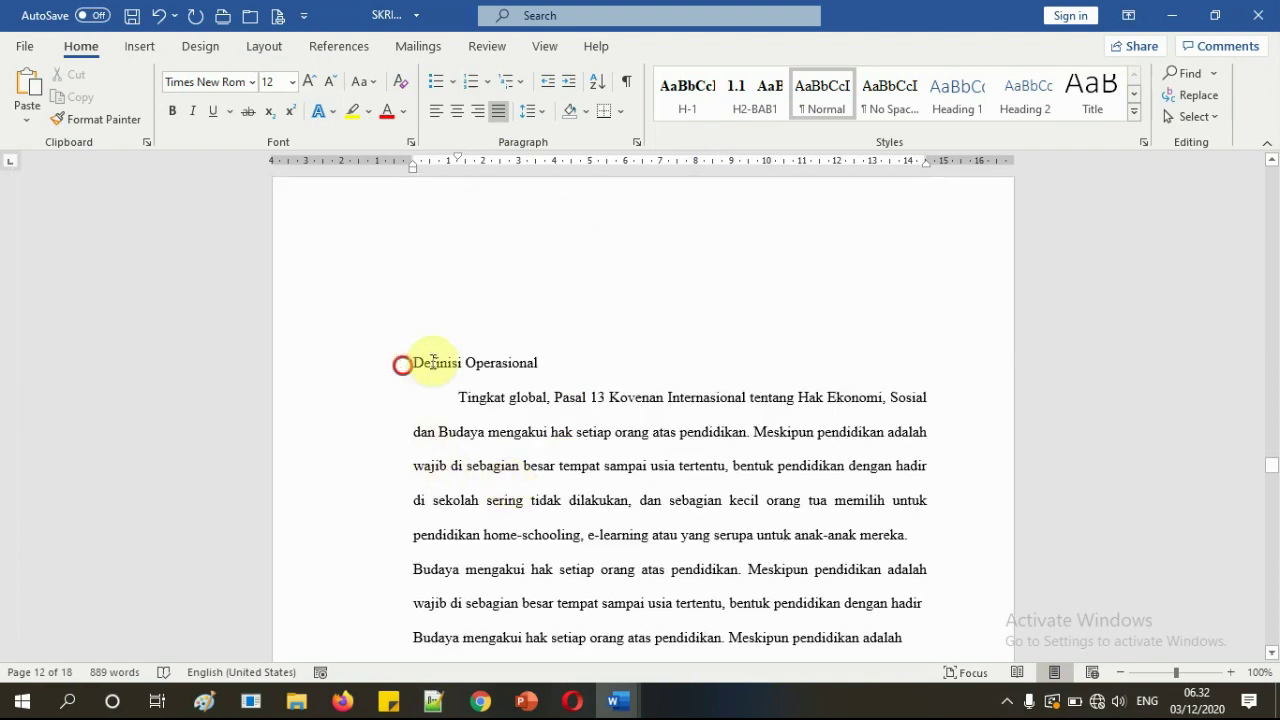
pyautogui.keyDown('shift'); pyautogui.click(586, 362); pyautogui.keyUp('shift')
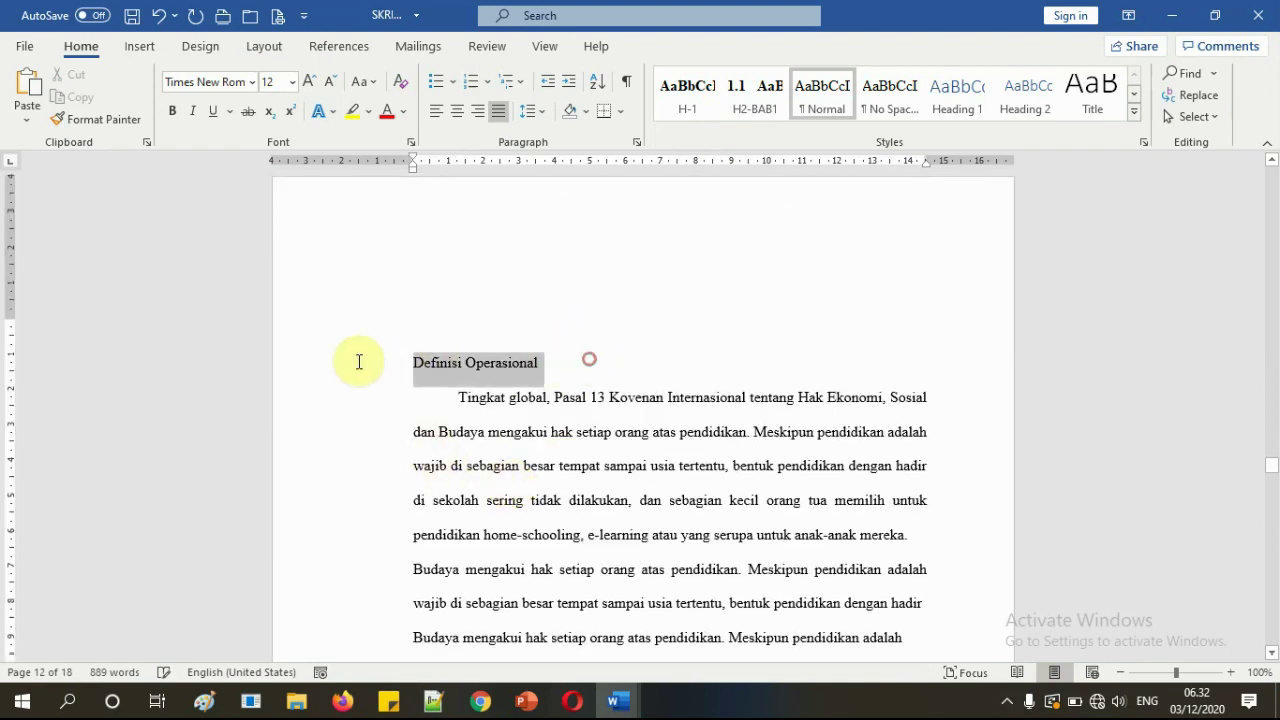
pyautogui.click(737, 92)
pyautogui.click(611, 364)
# - Delete the empty lines between the body paragraphs under Definisi Operasional
pyautogui.scroll(-8, 617, 414)
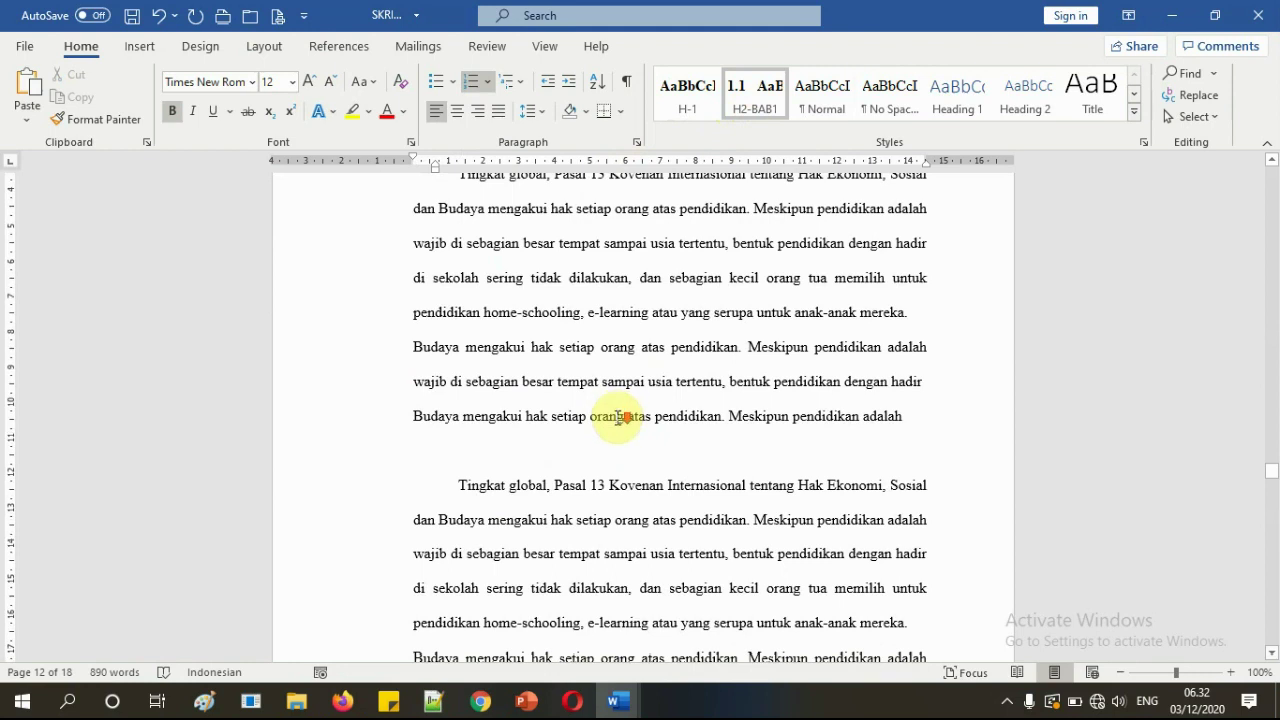
pyautogui.scroll(3, 551, 363)
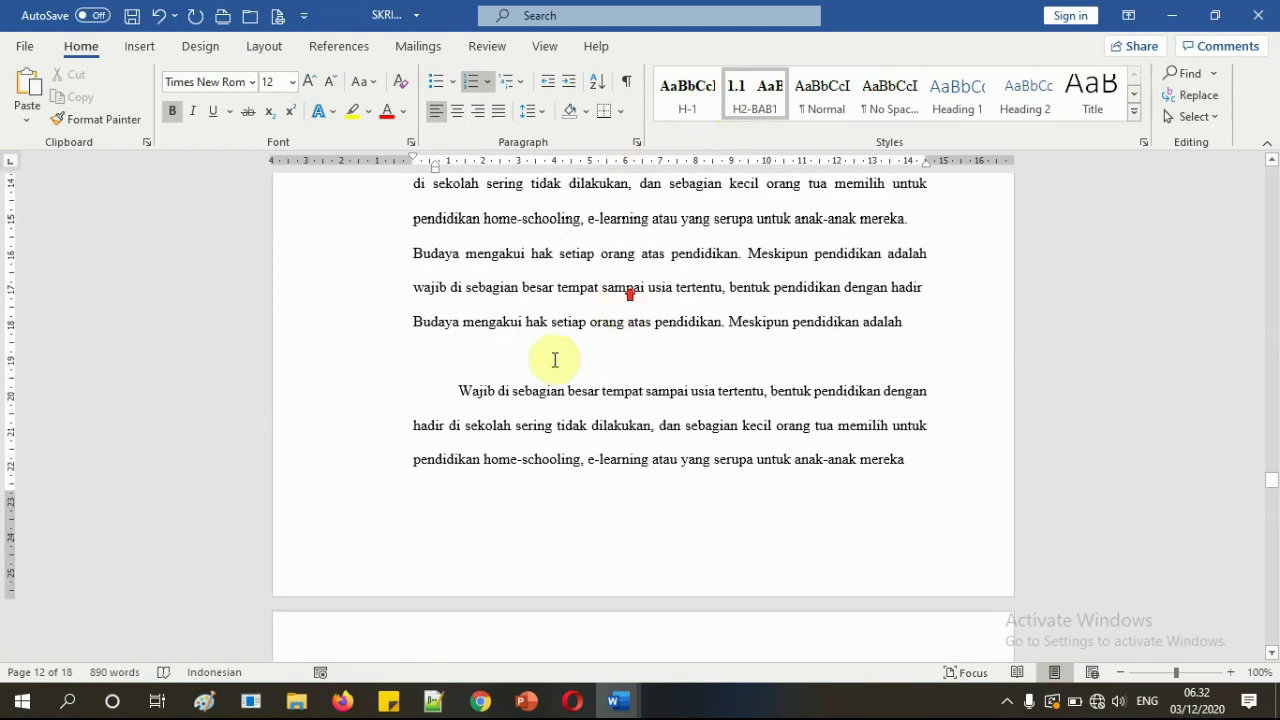
pyautogui.click(549, 360)
pyautogui.press('BackSpace')
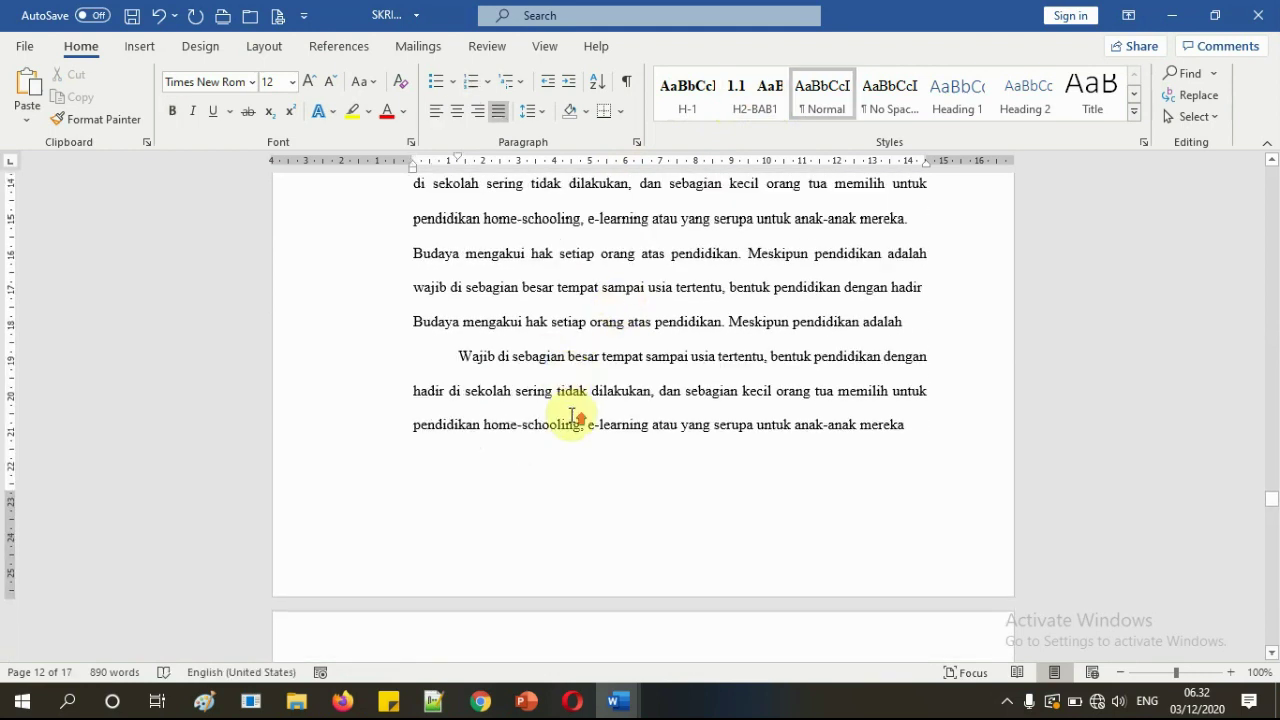
pyautogui.scroll(5, 571, 417)
pyautogui.click(523, 586)
pyautogui.press('BackSpace')
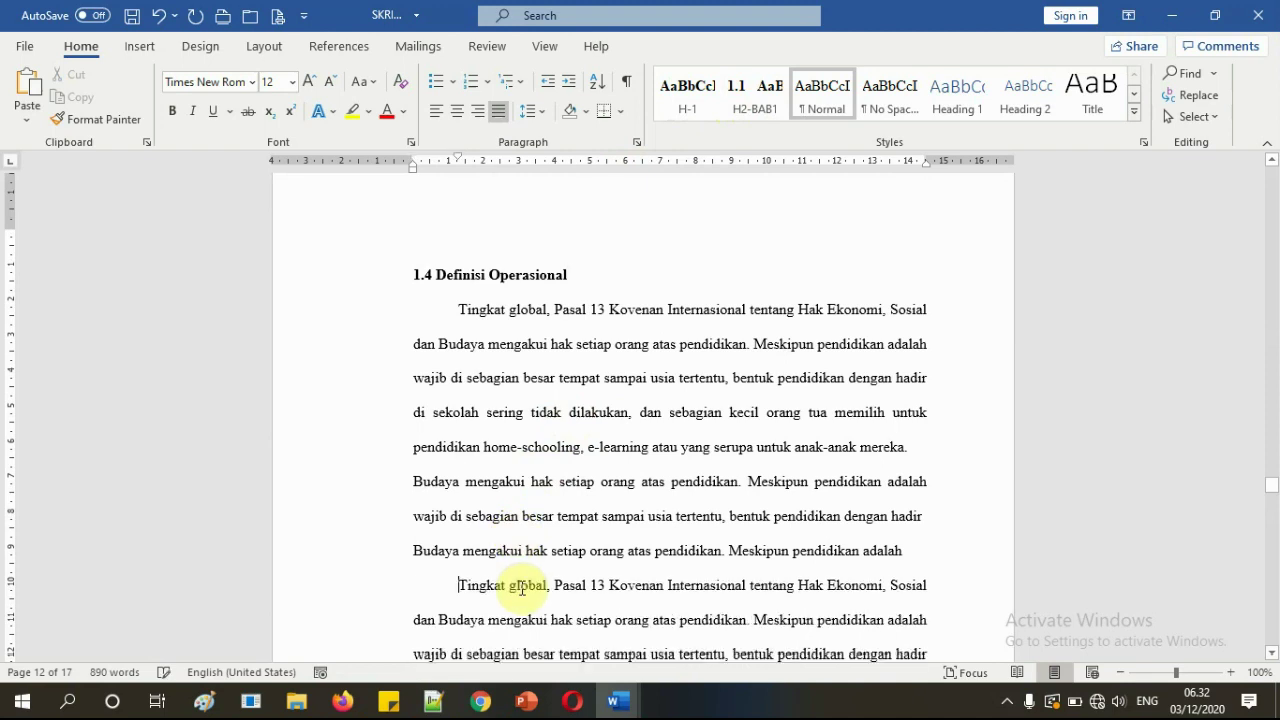
# - Review the subheading numbering and paragraph spacing throughout Bab I, from Definisi Operasional back to the chapter title
pyautogui.scroll(-3, 450, 467)
pyautogui.scroll(-6, 617, 463)
pyautogui.scroll(5, 694, 391)
pyautogui.scroll(5, 523, 363)
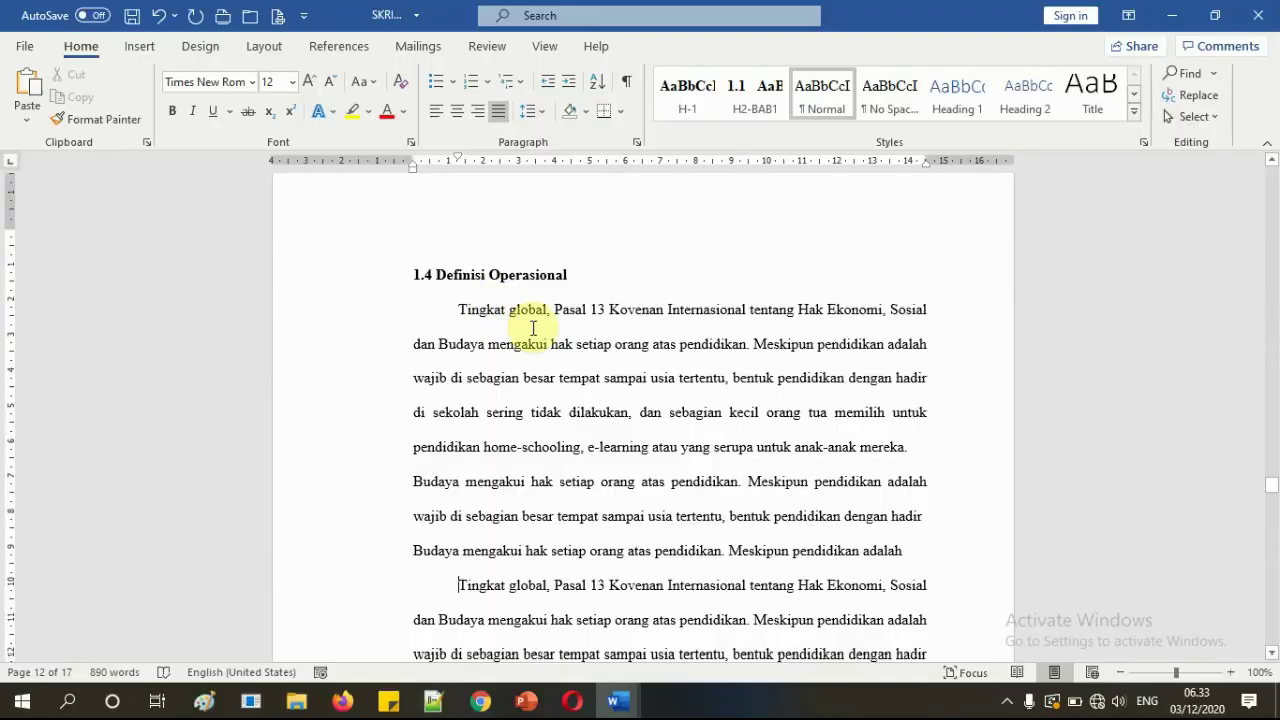
pyautogui.scroll(5, 448, 277)
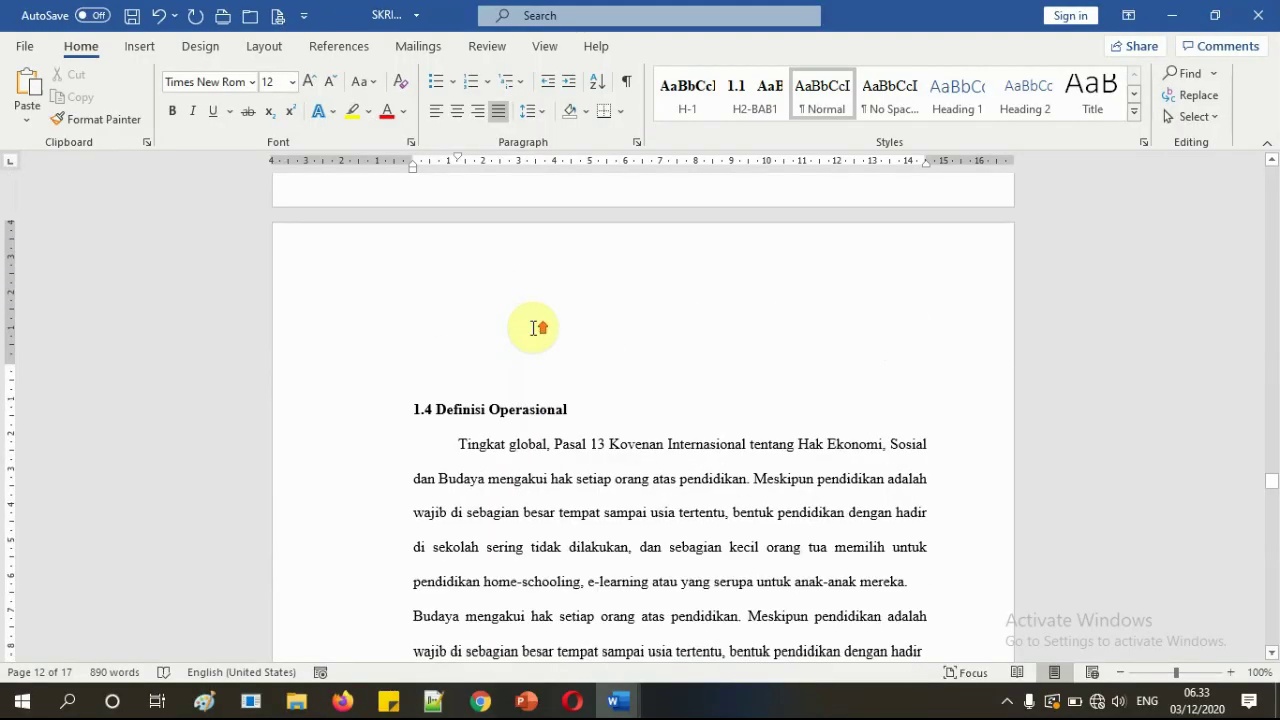
pyautogui.scroll(4, 500, 370)
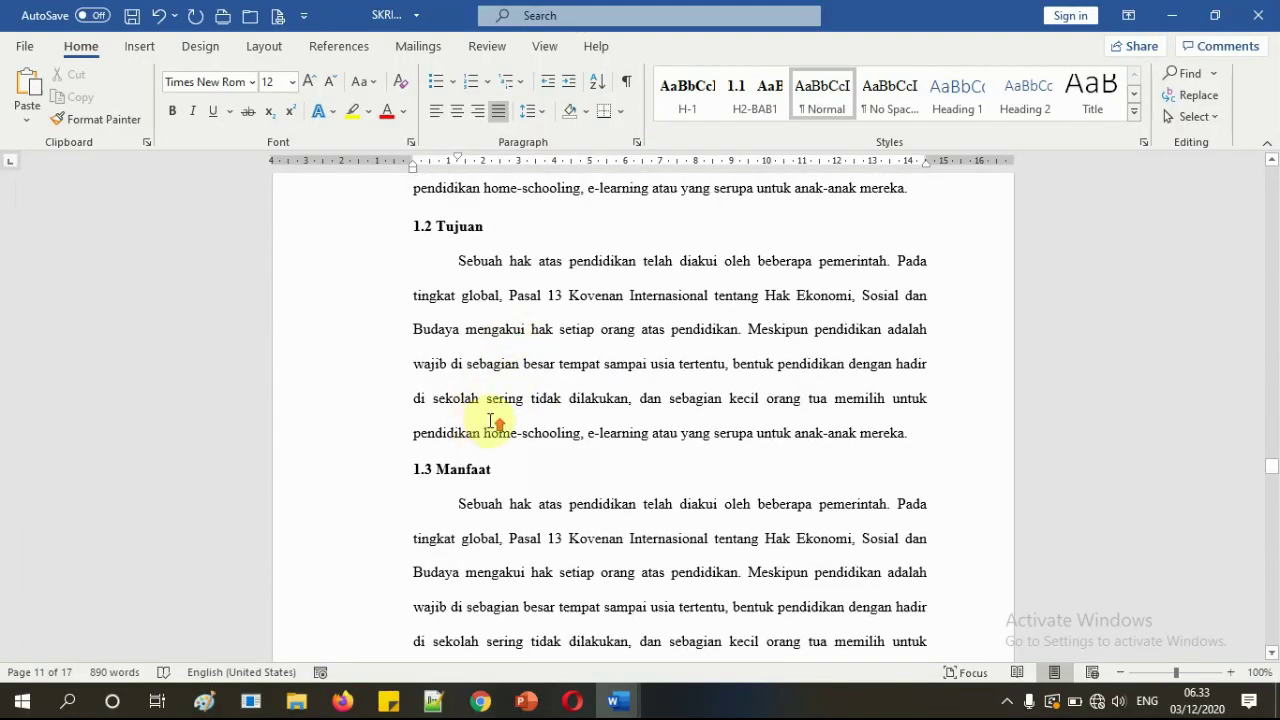
pyautogui.scroll(5, 490, 420)
pyautogui.scroll(-1, 490, 420)
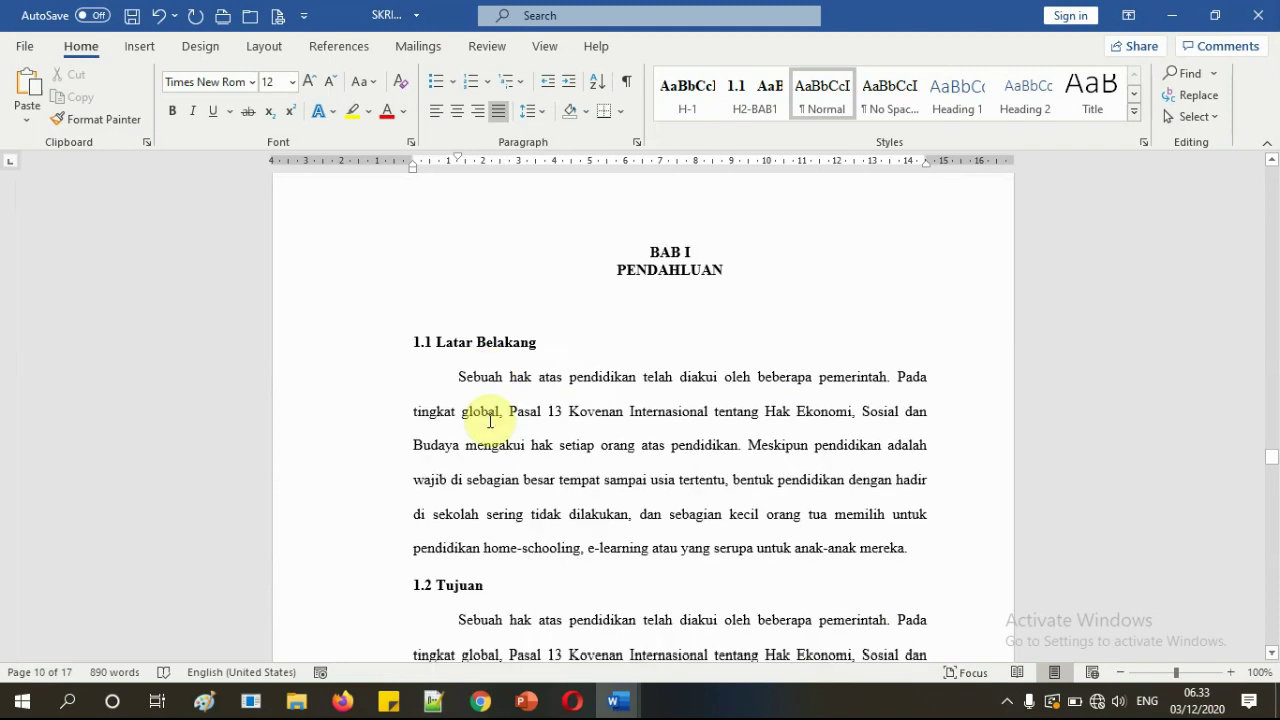
# - Copy the Tujuan body text from "Pasal 13 Kovenan Internasional" to the end of the paragraph
pyautogui.scroll(-4, 490, 421)
pyautogui.scroll(-2, 490, 420)
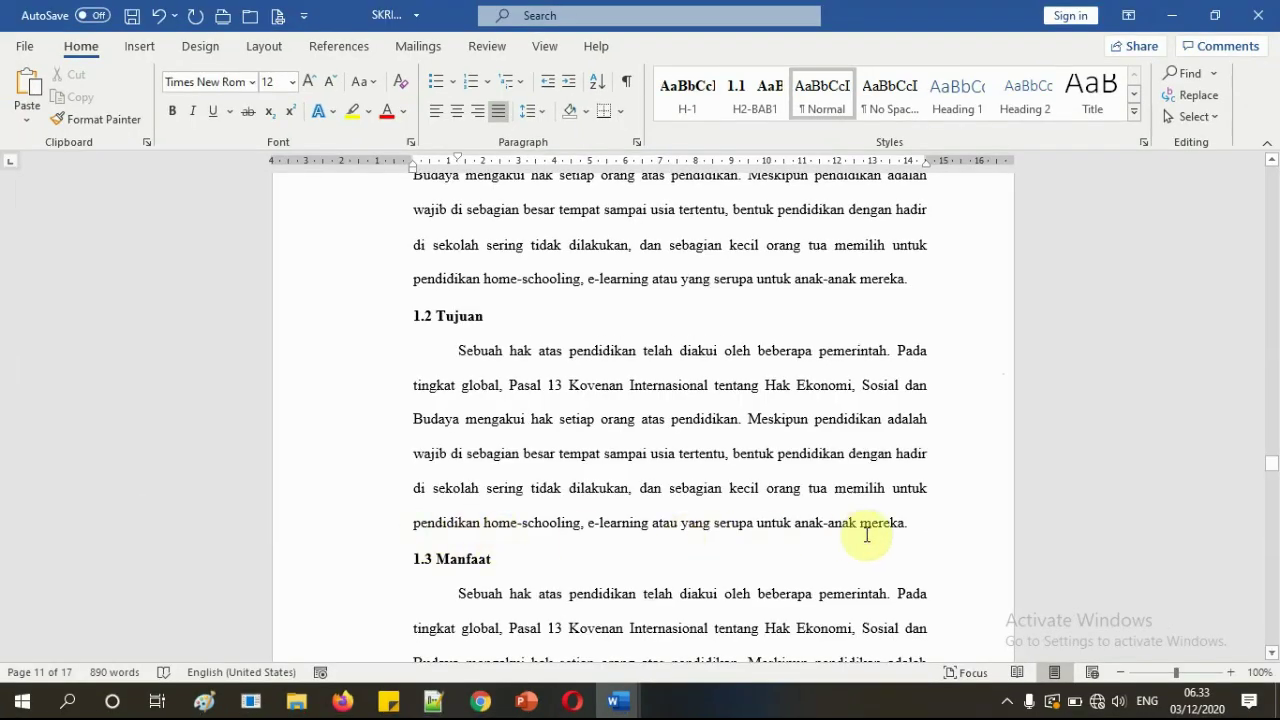
pyautogui.click(930, 526)
pyautogui.moveTo(930, 526); pyautogui.dragTo(510, 390)
pyautogui.hotkey('ctrl', 'c')
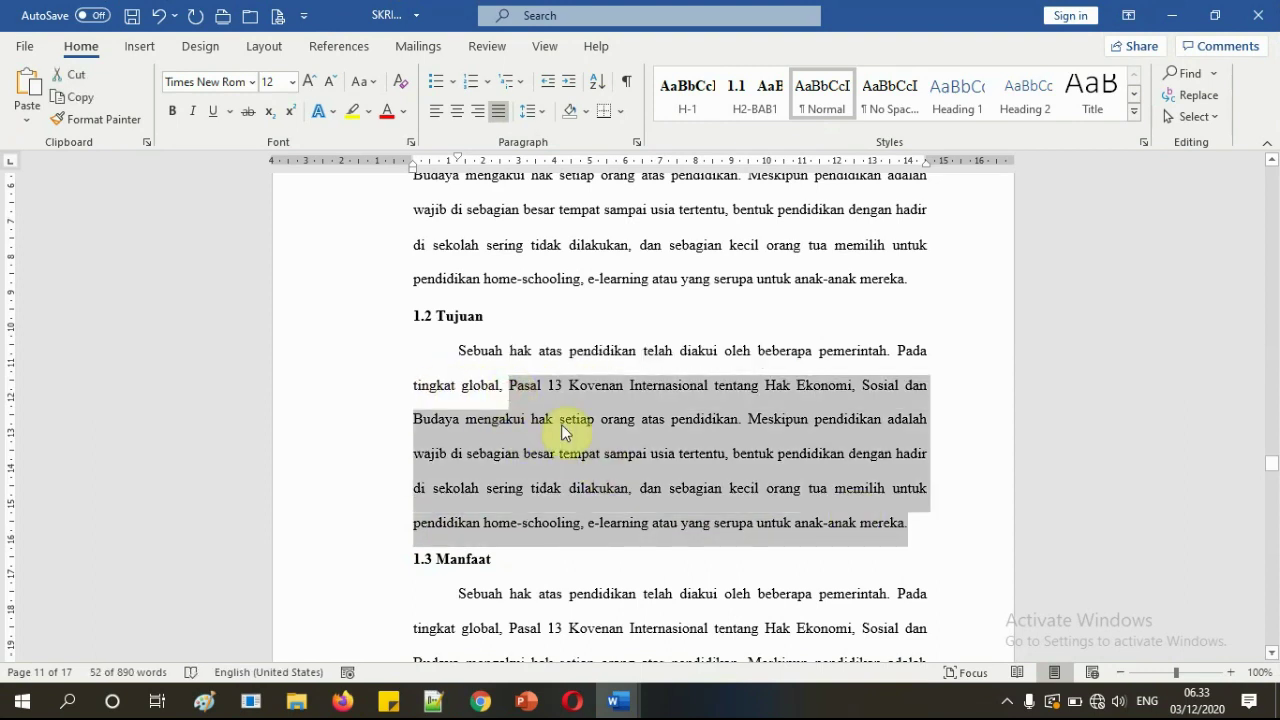
# - Add a new line reading "Rekomendasi" below the Tujuan paragraph, followed by a fresh line for its body text
pyautogui.click(908, 490)
pyautogui.click(921, 523)
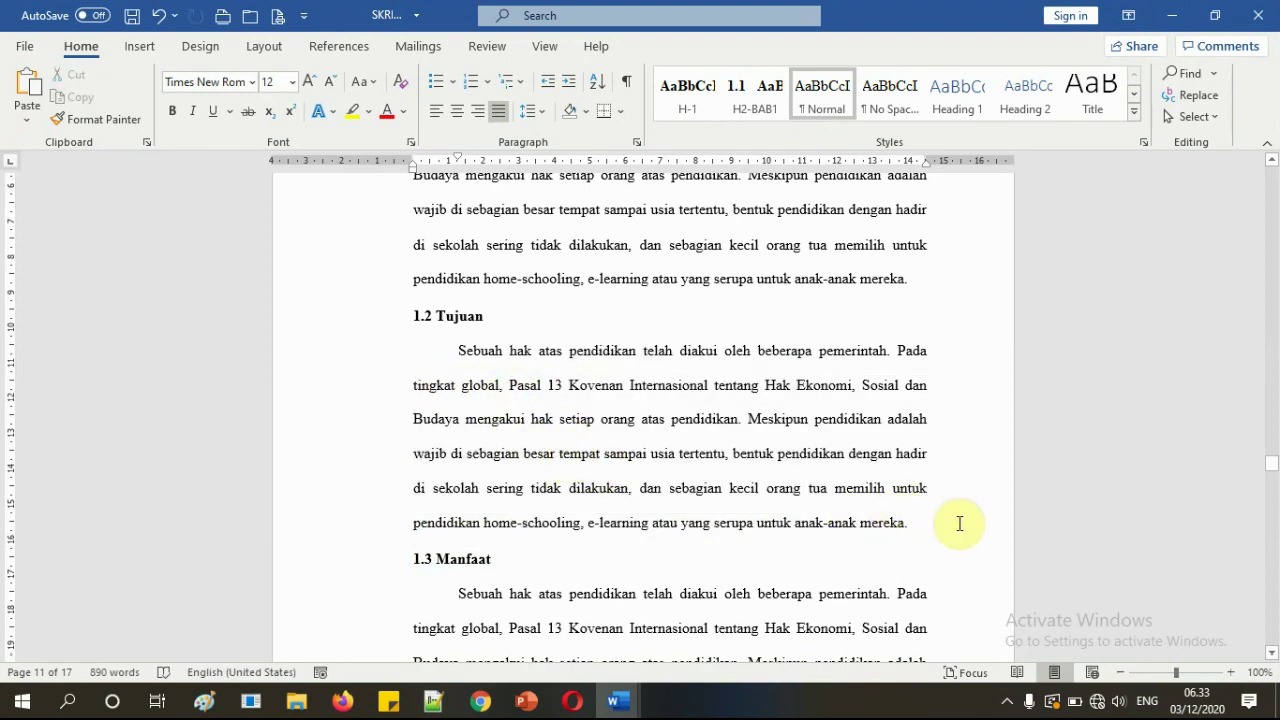
pyautogui.press('Return')
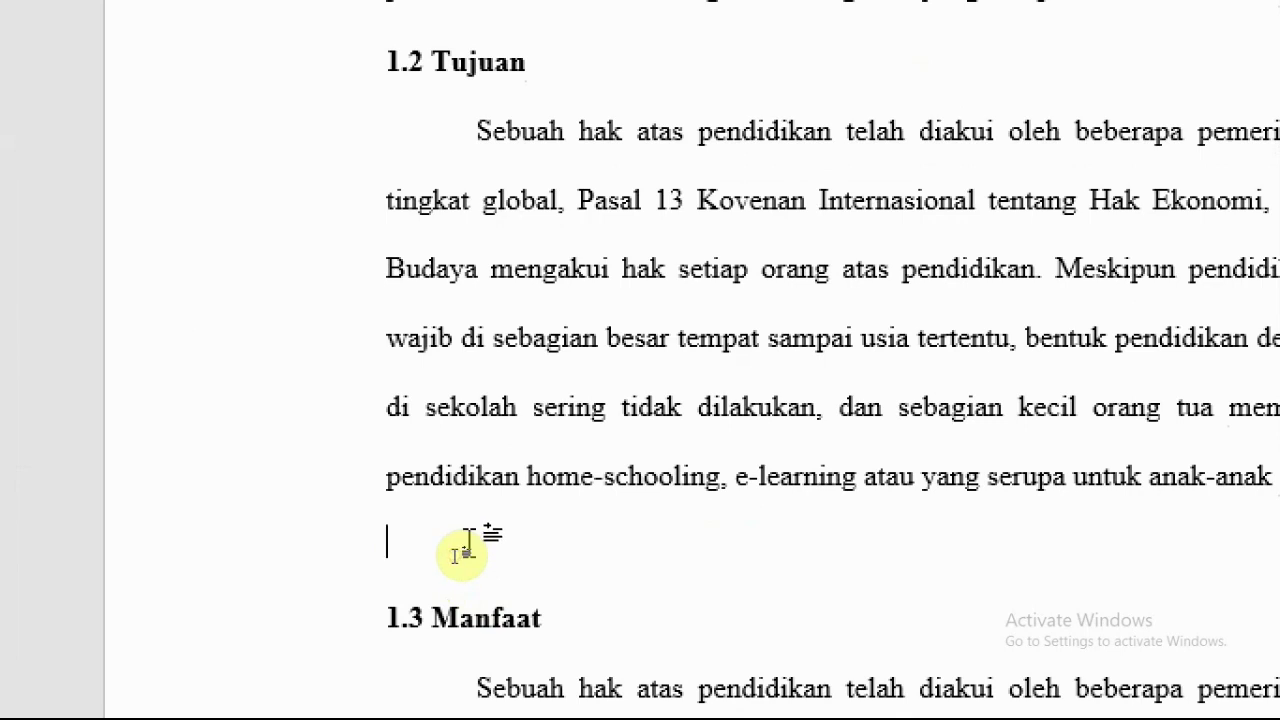
pyautogui.click(468, 543)
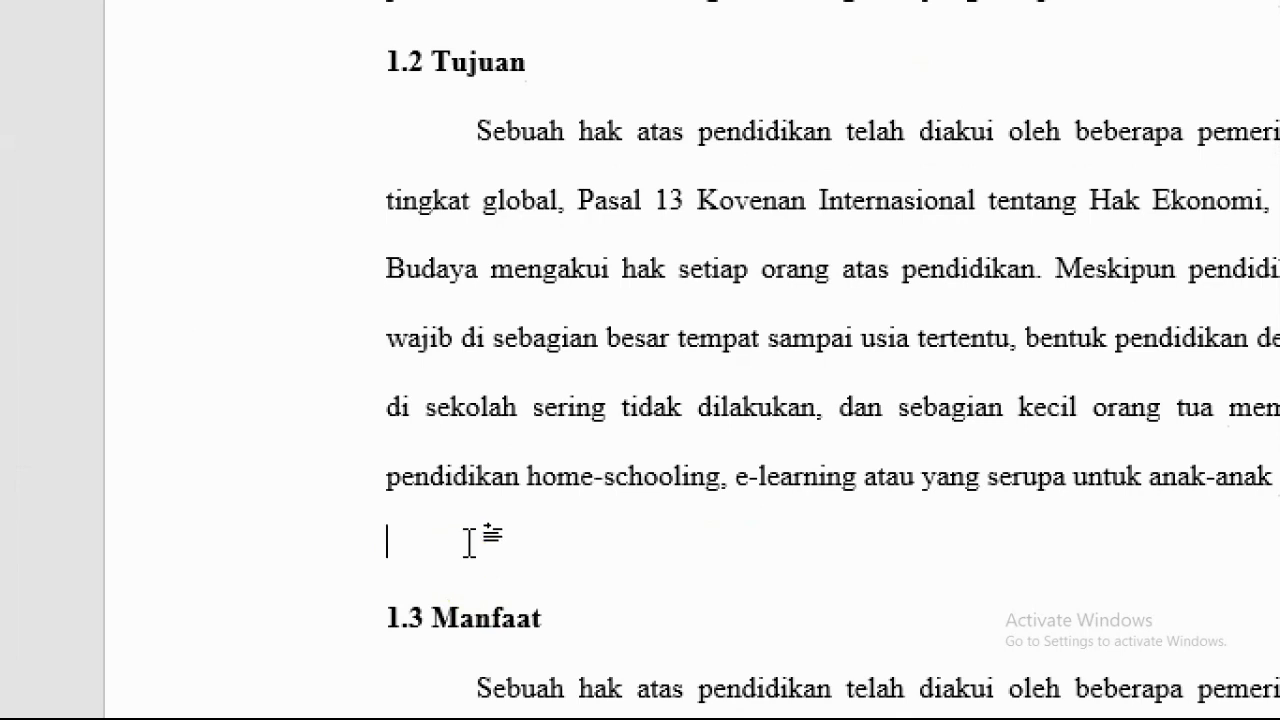
pyautogui.write('S')
pyautogui.click(457, 543)
pyautogui.press('BackSpace')
pyautogui.write('rekomenda')
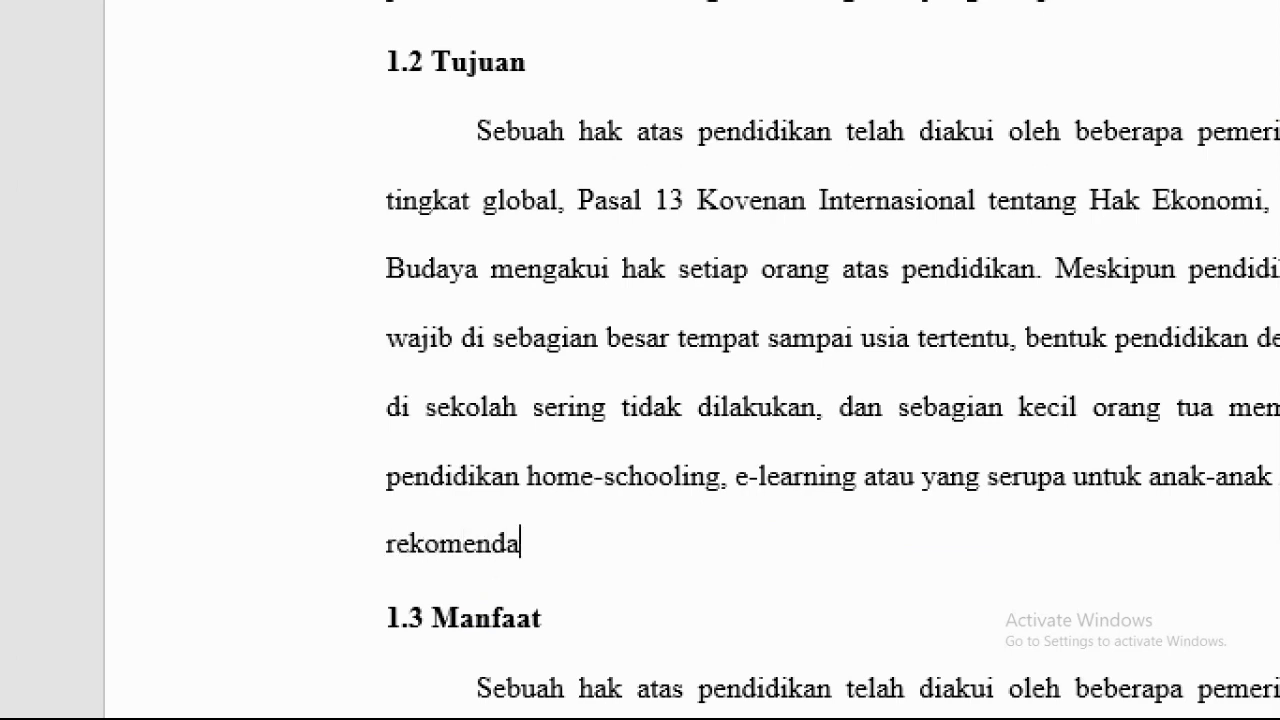
pyautogui.write('si')
pyautogui.press('Return')
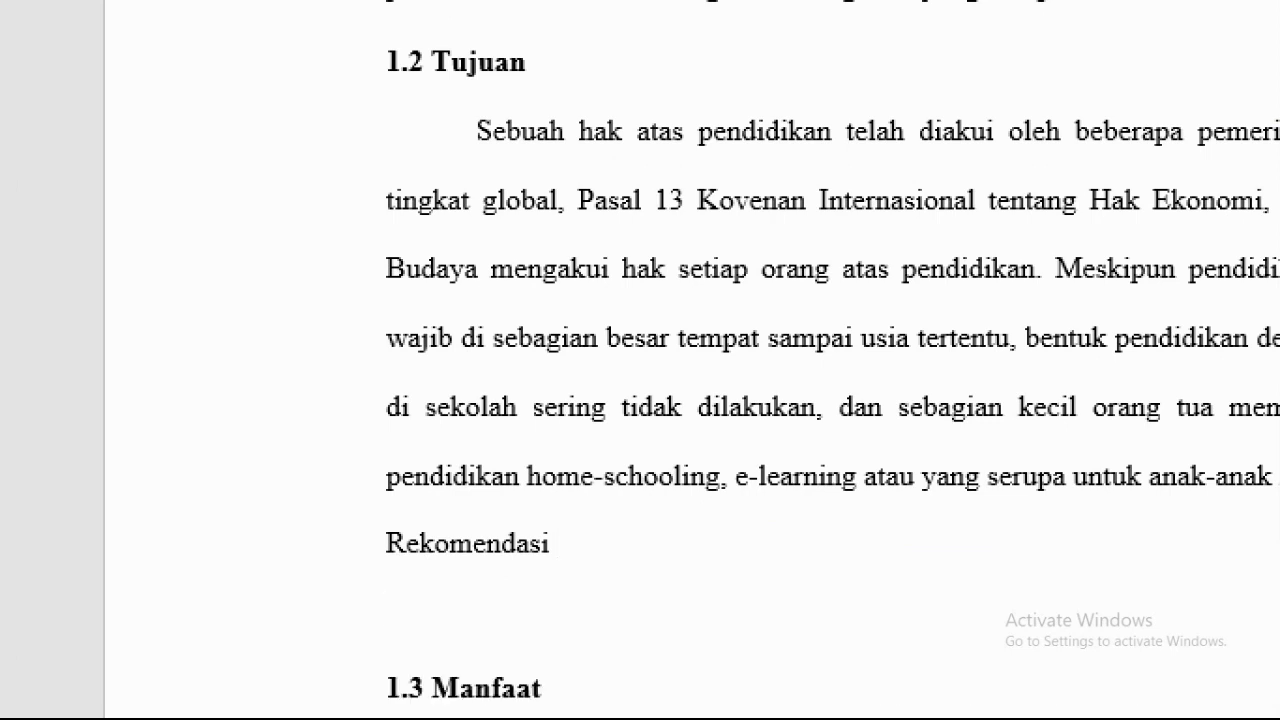
# - Paste the copied text under Rekomendasi and indent its first line like the other body paragraphs
pyautogui.hotkey('ctrl', 'v')
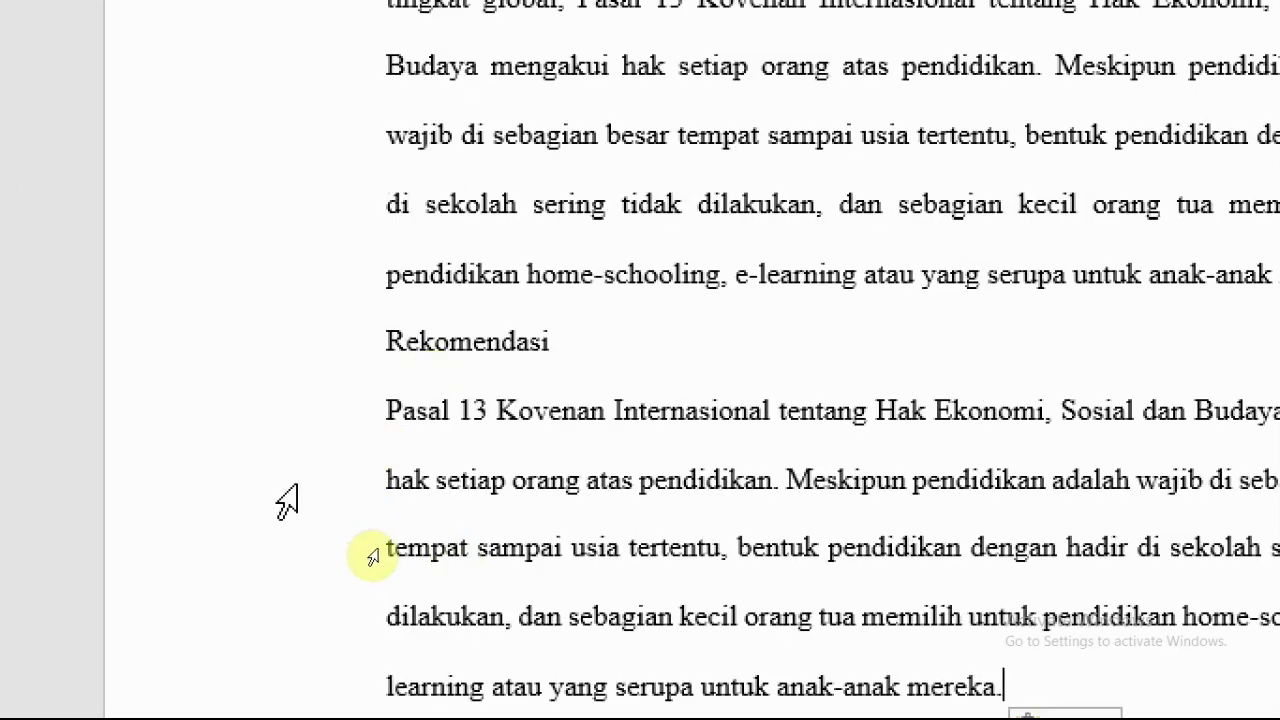
pyautogui.click(384, 410)
pyautogui.press('Tab')
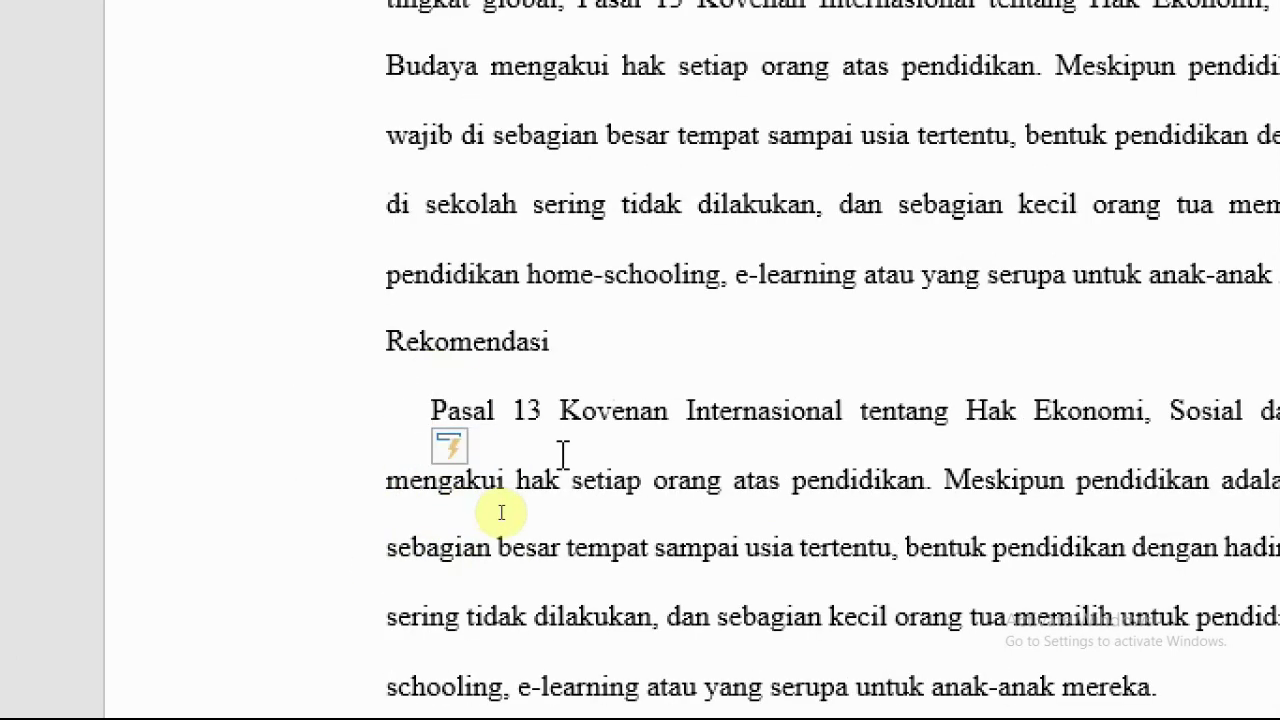
pyautogui.press('Tab')
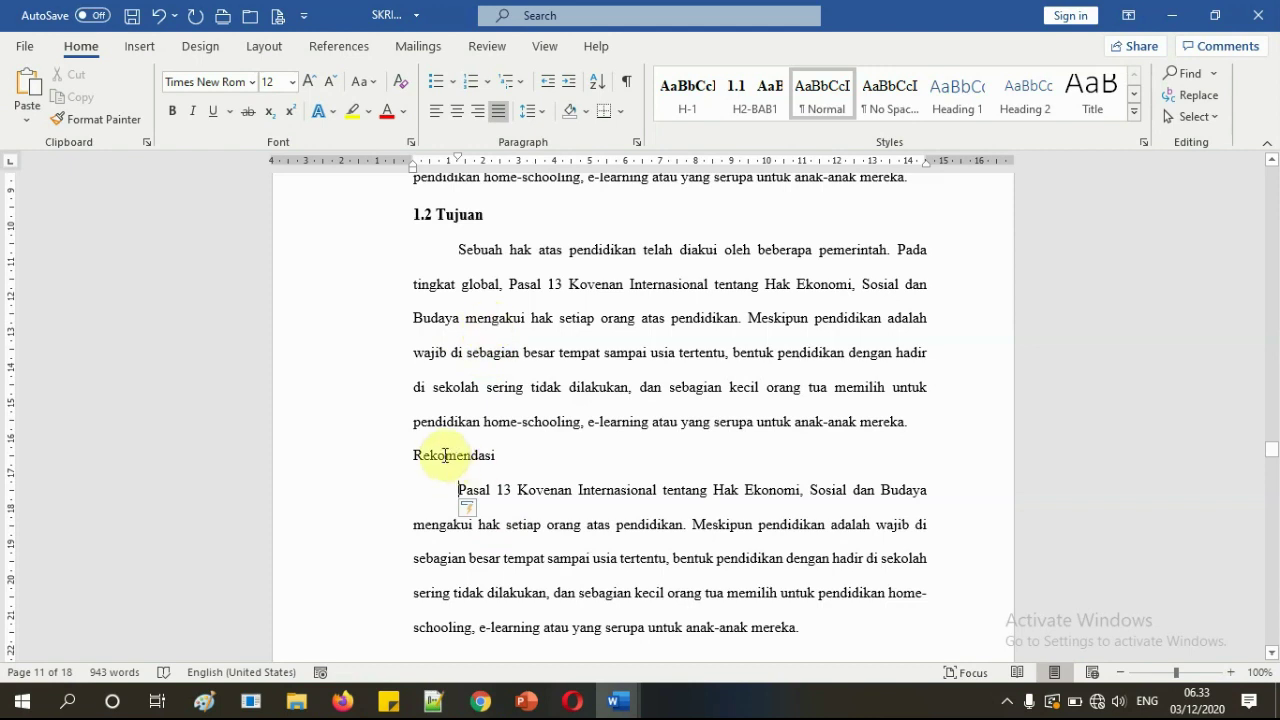
# - Insert an empty line above Rekomendasi and apply the H2-BAB1 style to it as a subheading
pyautogui.click(410, 455)
pyautogui.press('Return')
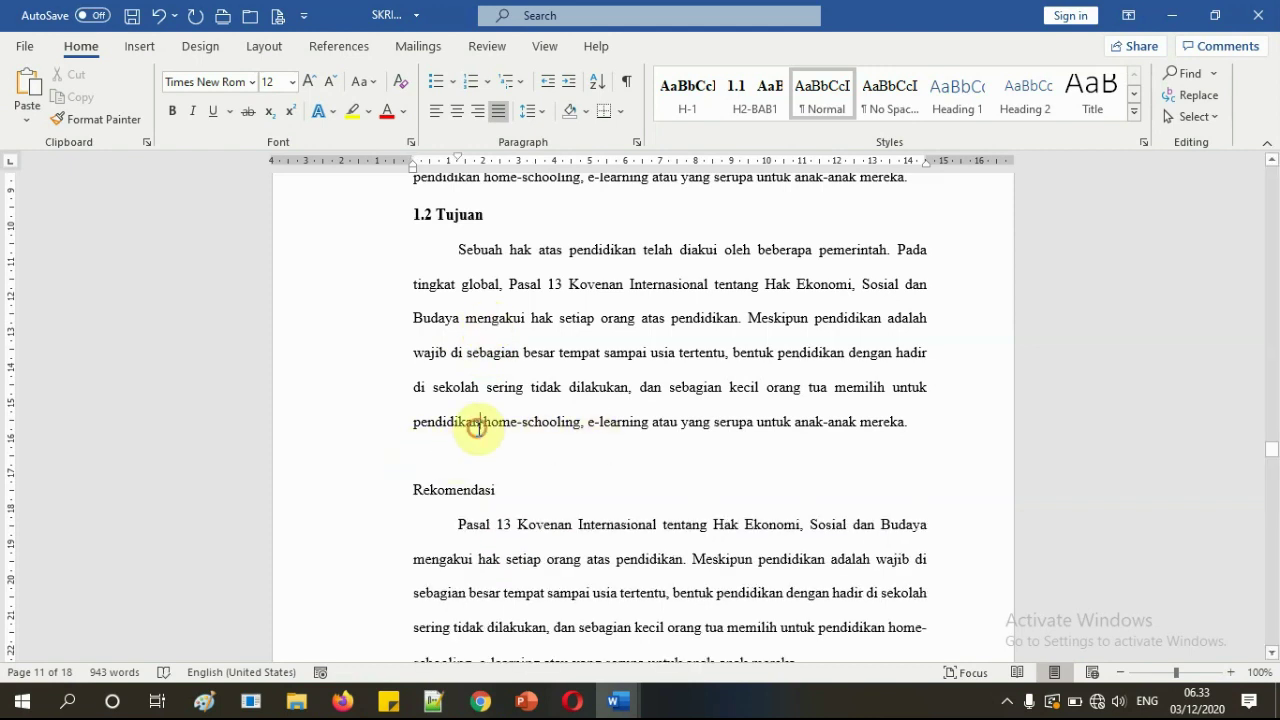
pyautogui.scroll(5, 500, 457)
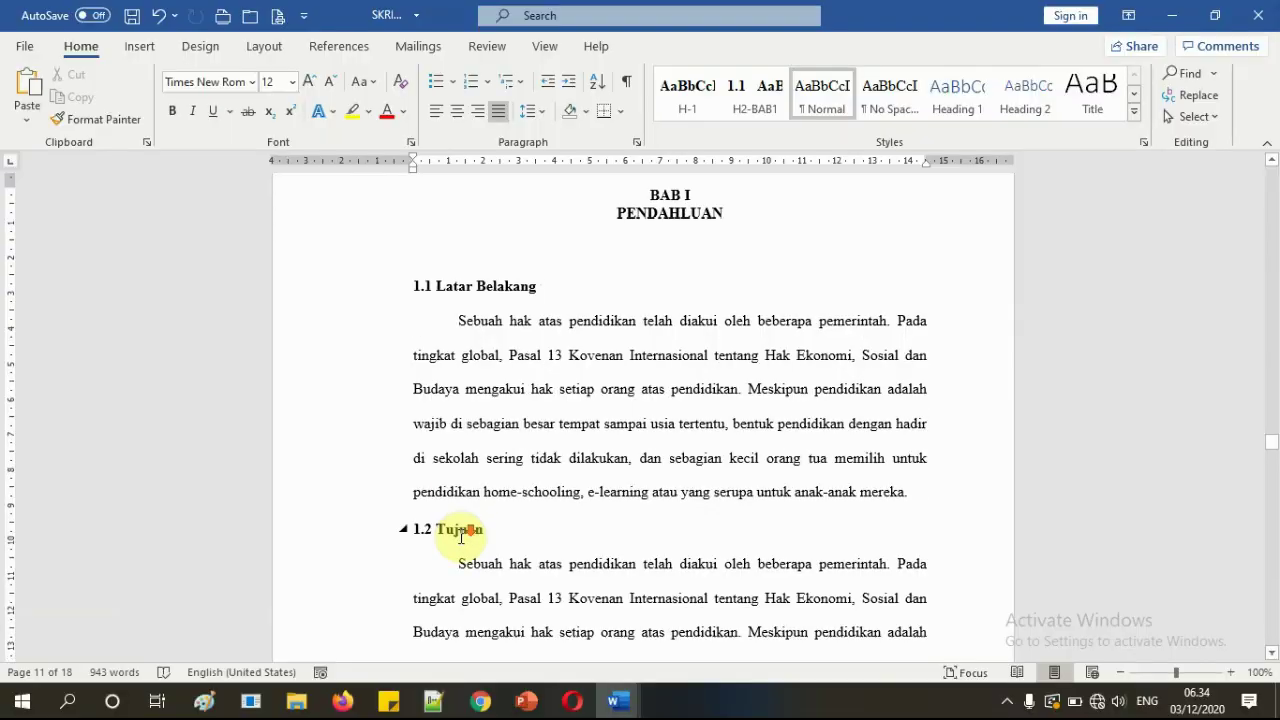
pyautogui.scroll(-5, 458, 528)
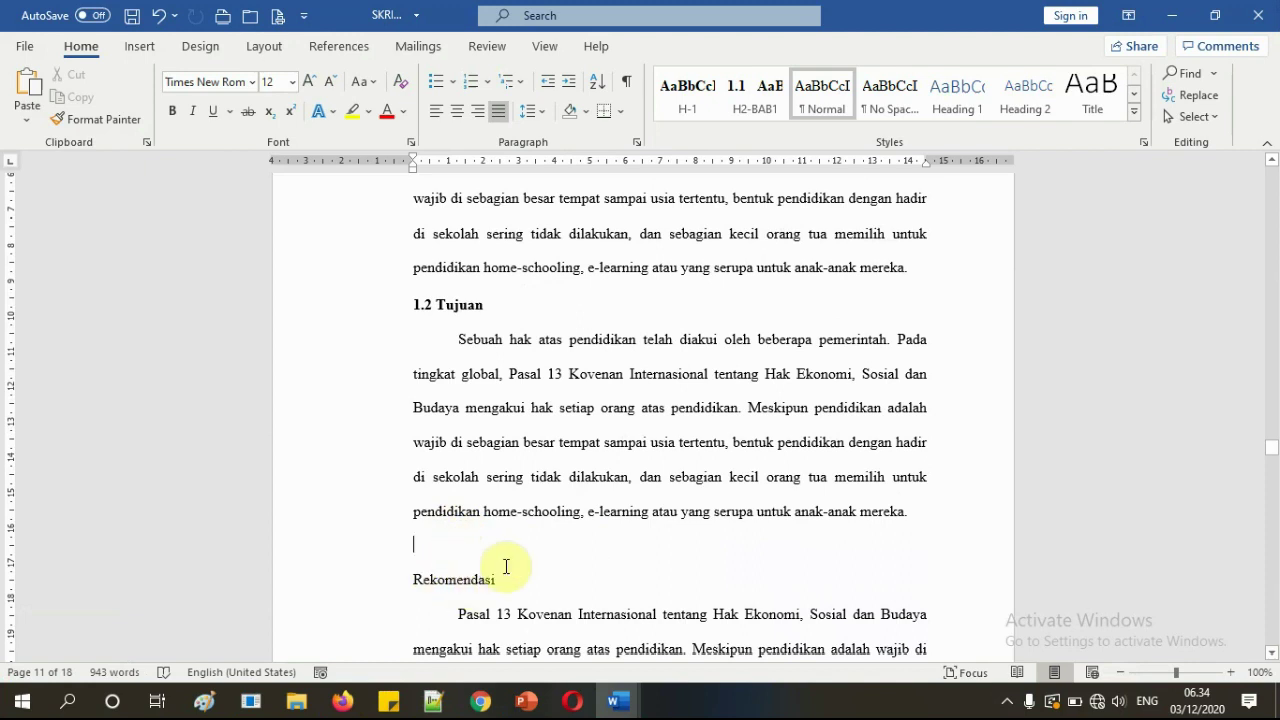
pyautogui.scroll(-1, 510, 565)
pyautogui.moveTo(526, 542); pyautogui.dragTo(420, 538)
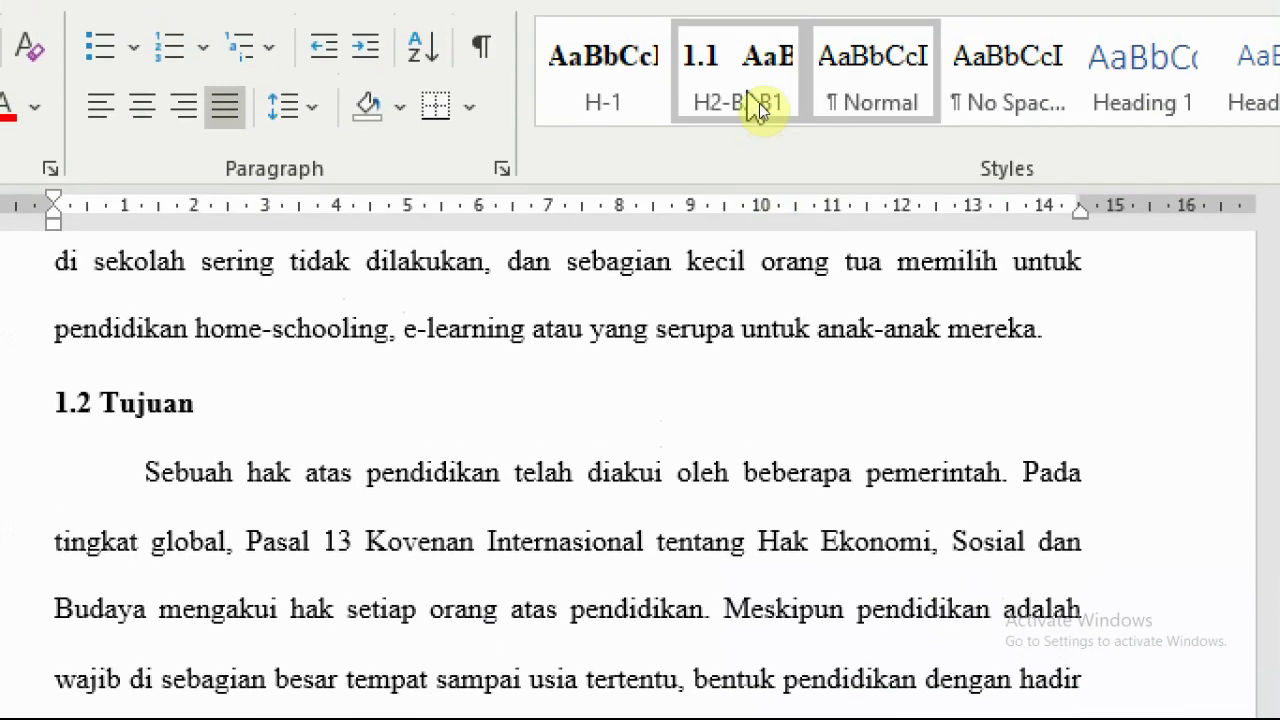
pyautogui.click(758, 123)
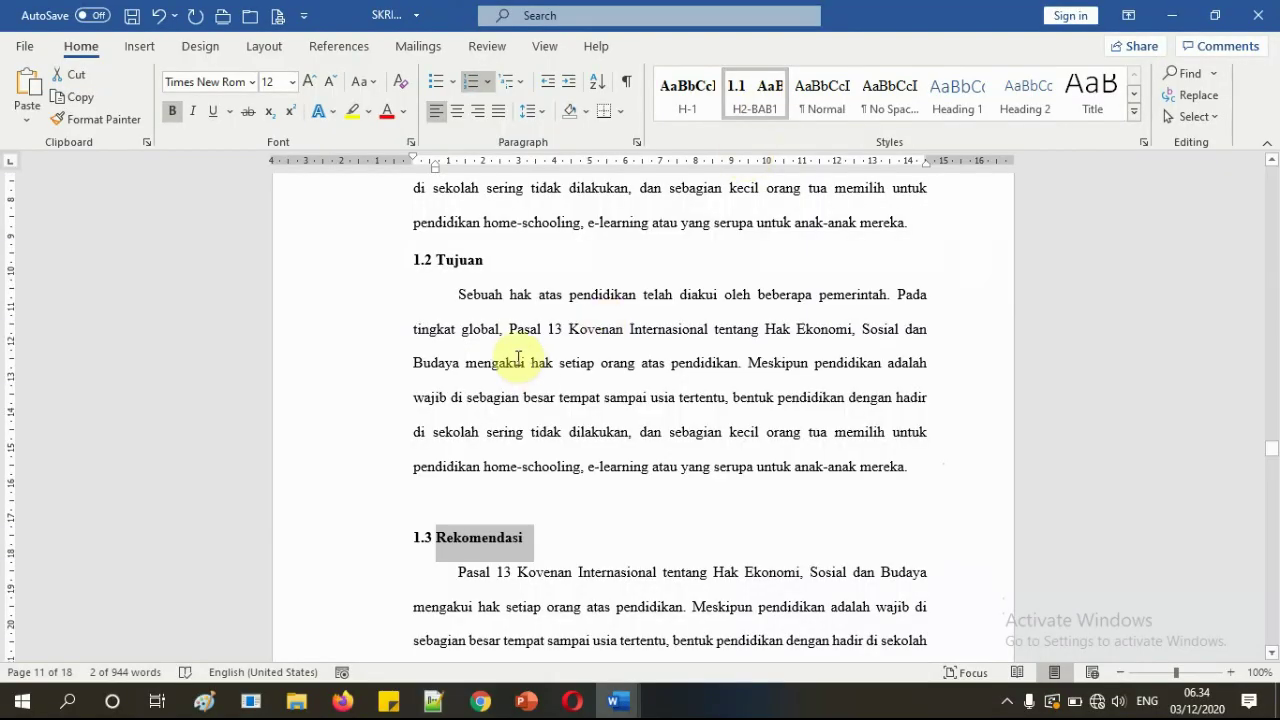
pyautogui.click(232, 683)
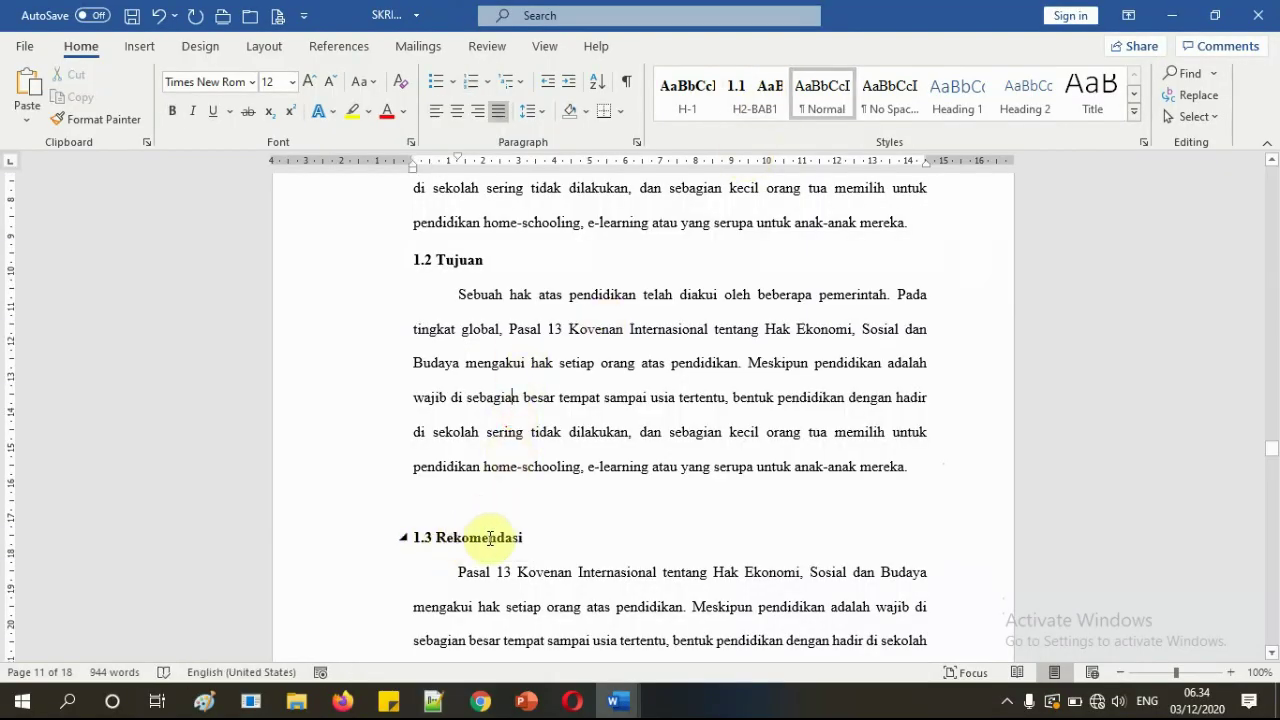
# - Replace the empty line above the Definisi Operasional subheading with a new one set to 1,0 line spacing
pyautogui.scroll(-5, 491, 541)
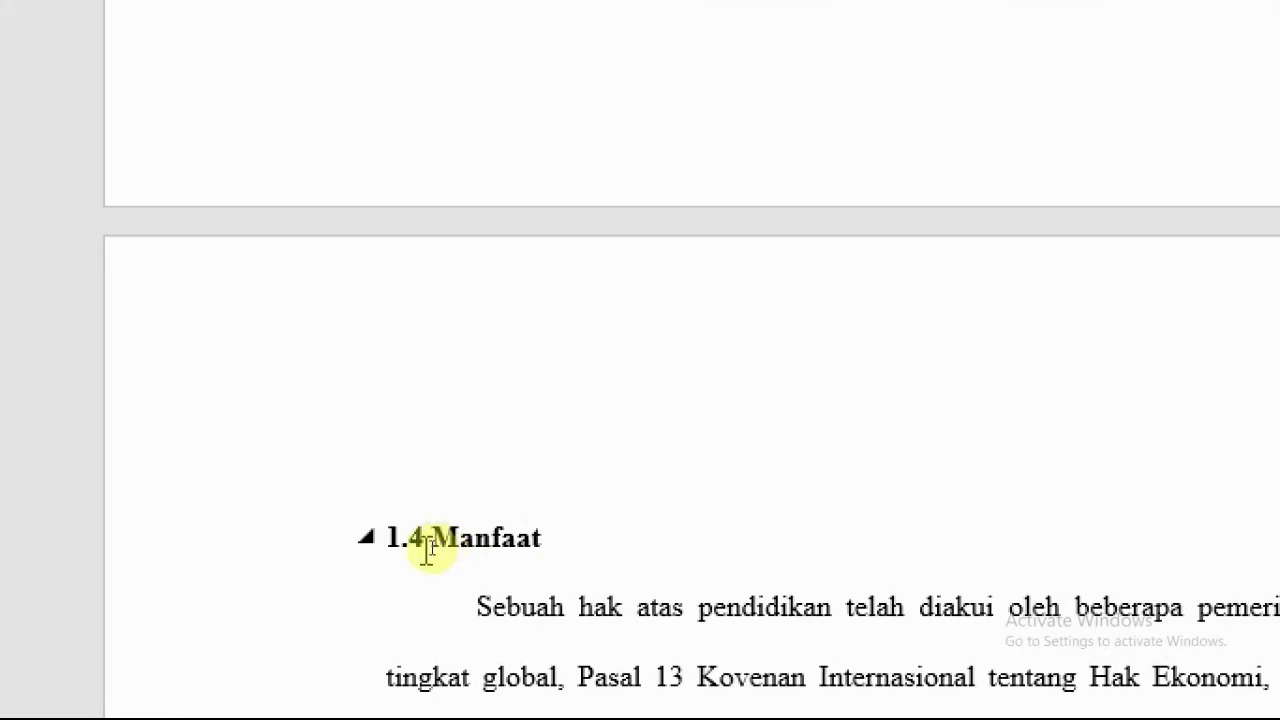
pyautogui.scroll(-6, 430, 547)
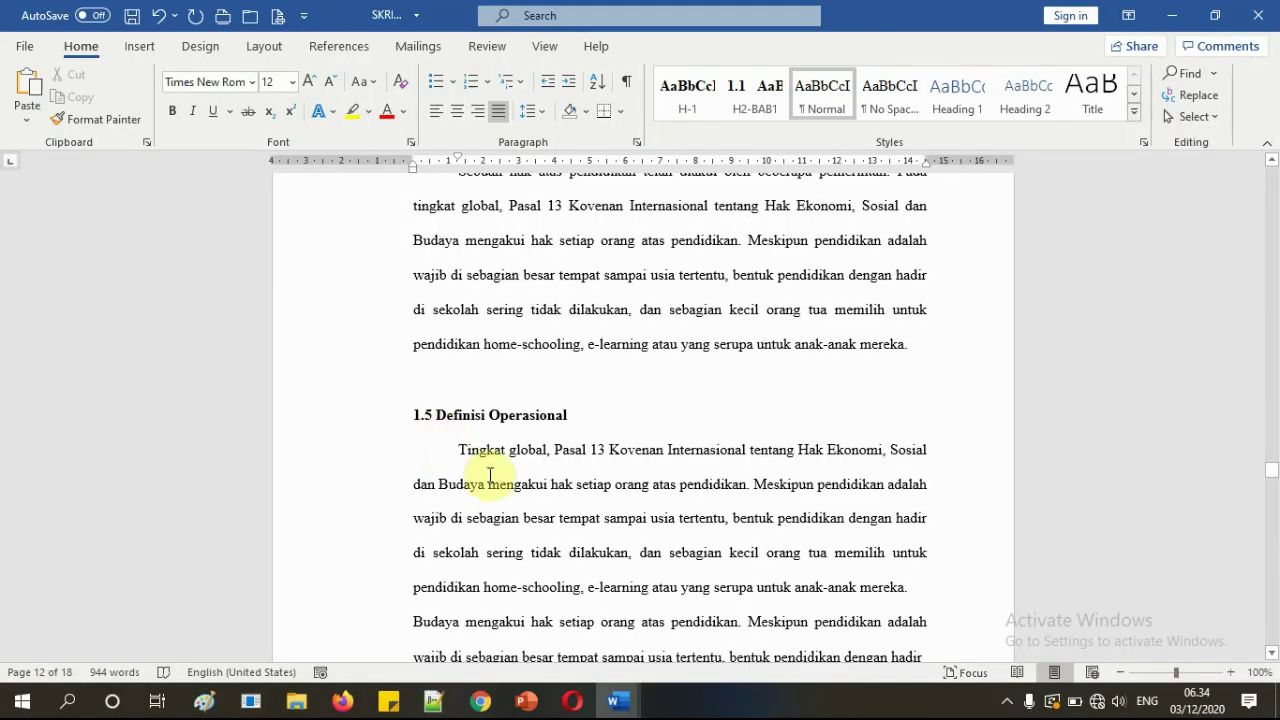
pyautogui.scroll(-1, 491, 486)
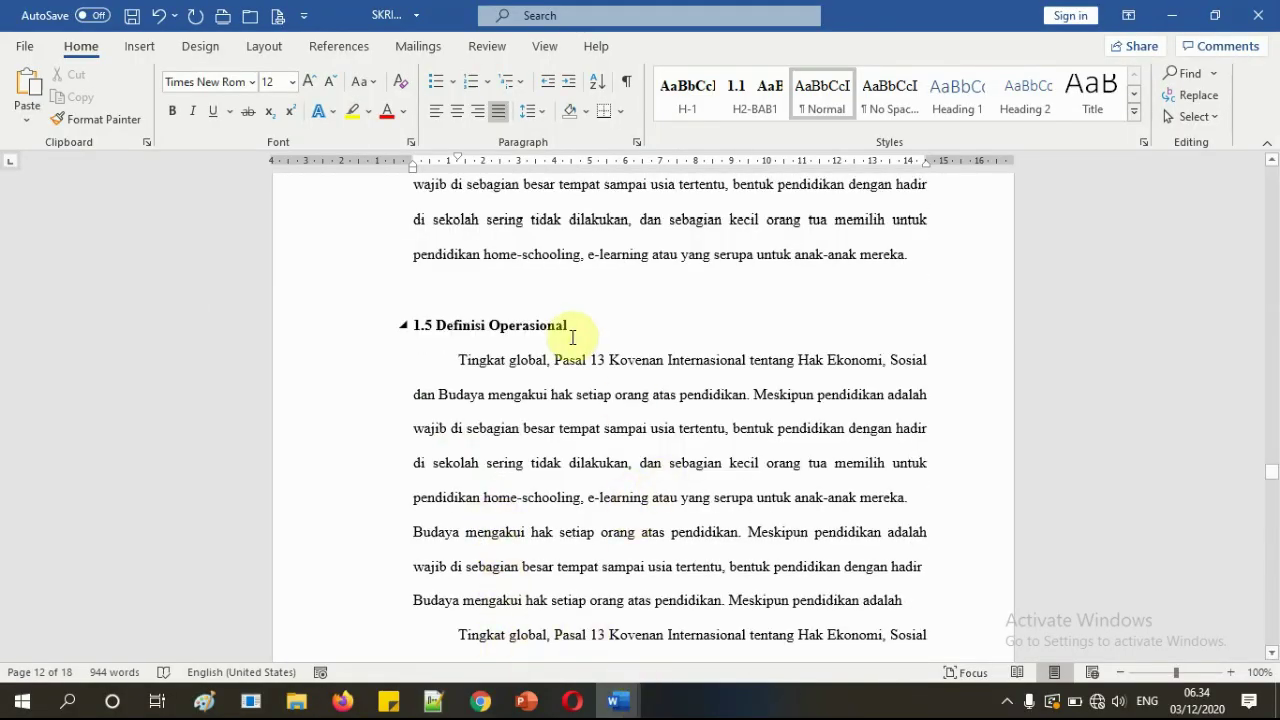
pyautogui.click(537, 295)
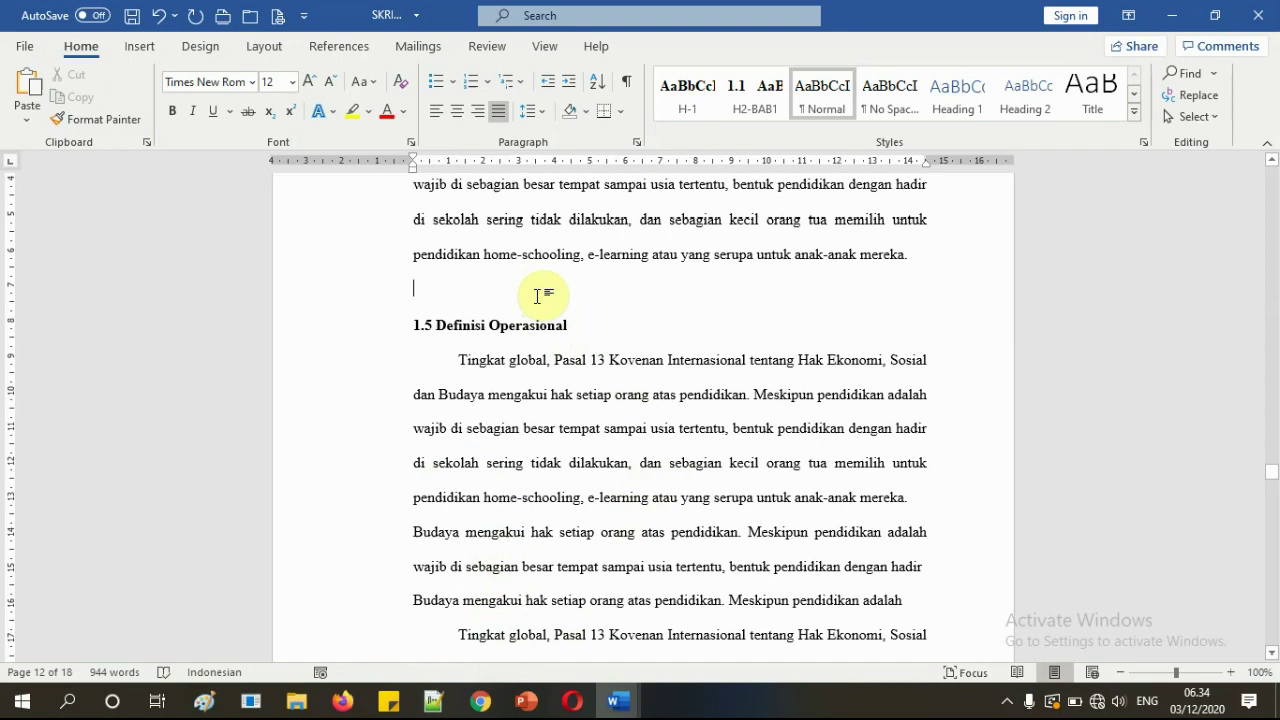
pyautogui.press('Delete')
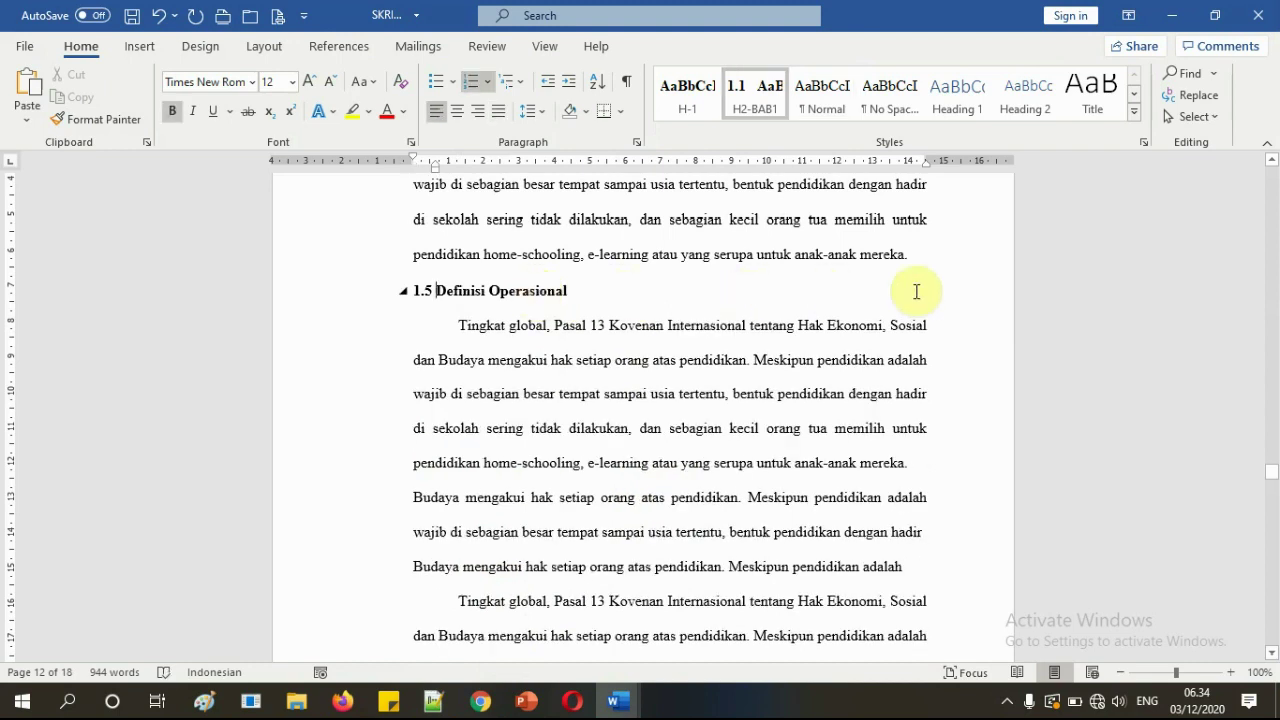
pyautogui.click(921, 262)
pyautogui.press('Return')
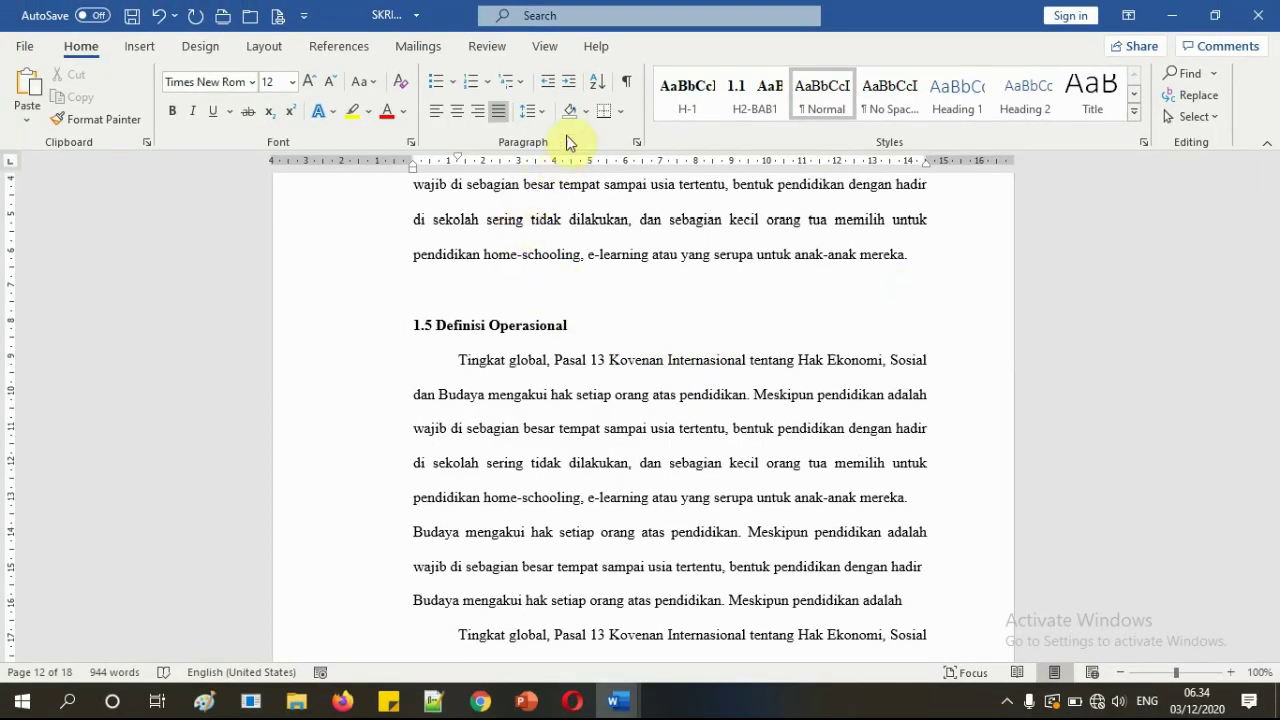
pyautogui.click(541, 122)
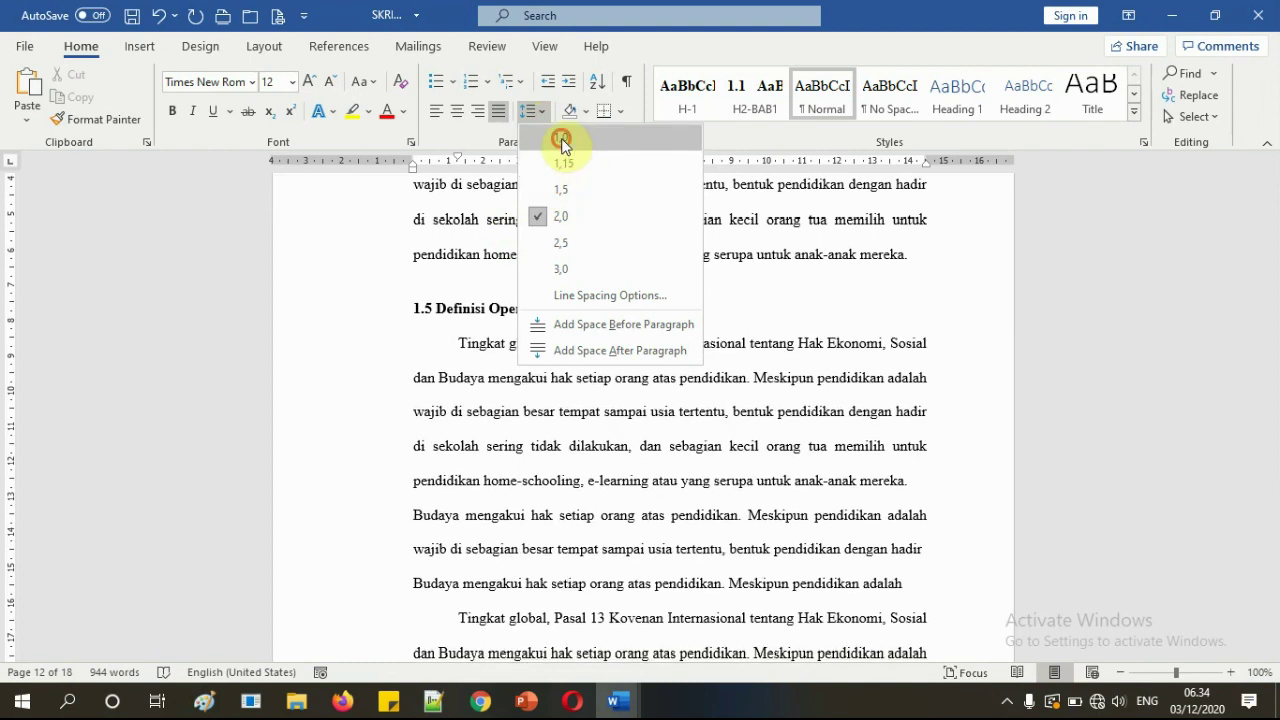
pyautogui.click(566, 138)
pyautogui.click(520, 291)
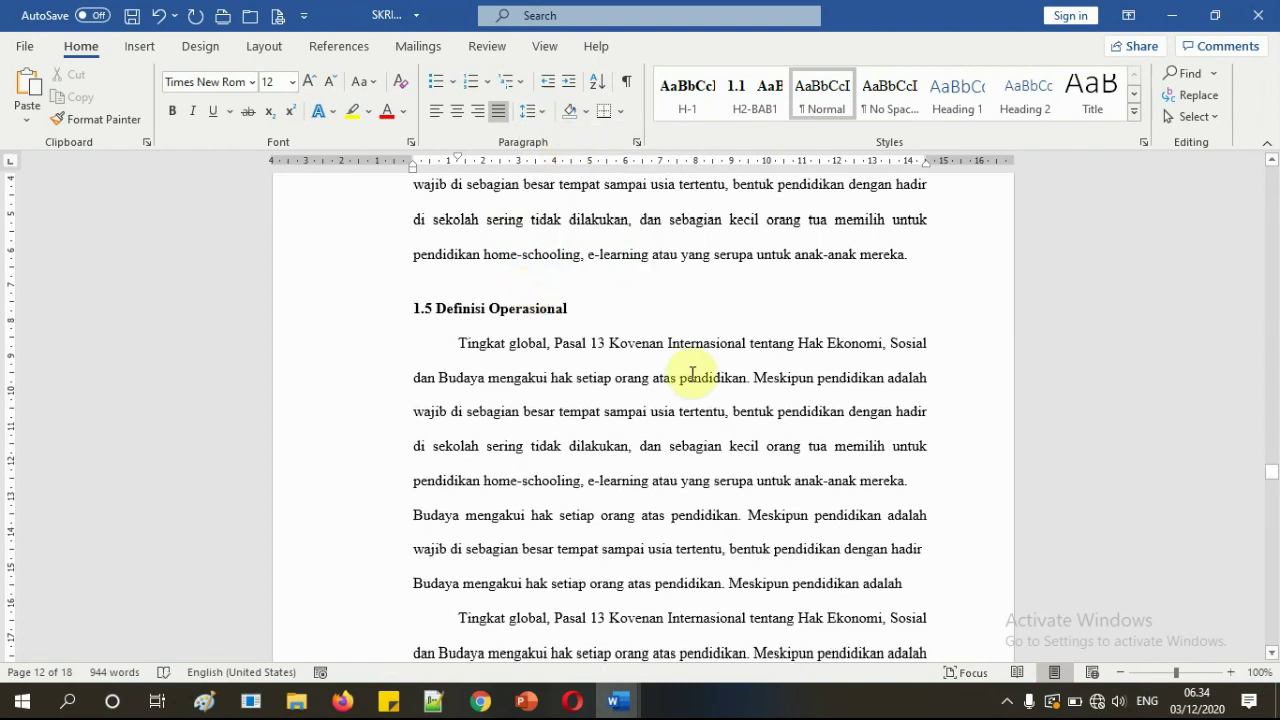
# - Replace the empty line above the Rekomendasi subheading with a new one set to 1,0 line spacing
pyautogui.scroll(10, 720, 424)
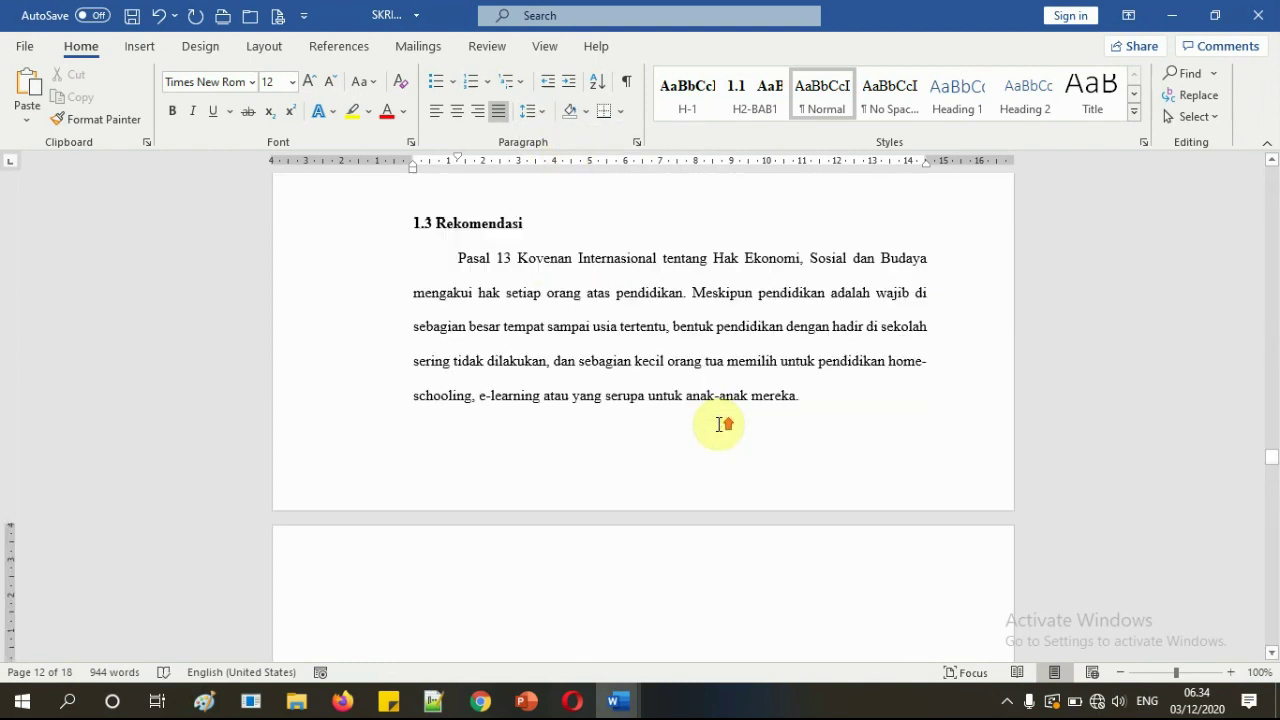
pyautogui.click(472, 318)
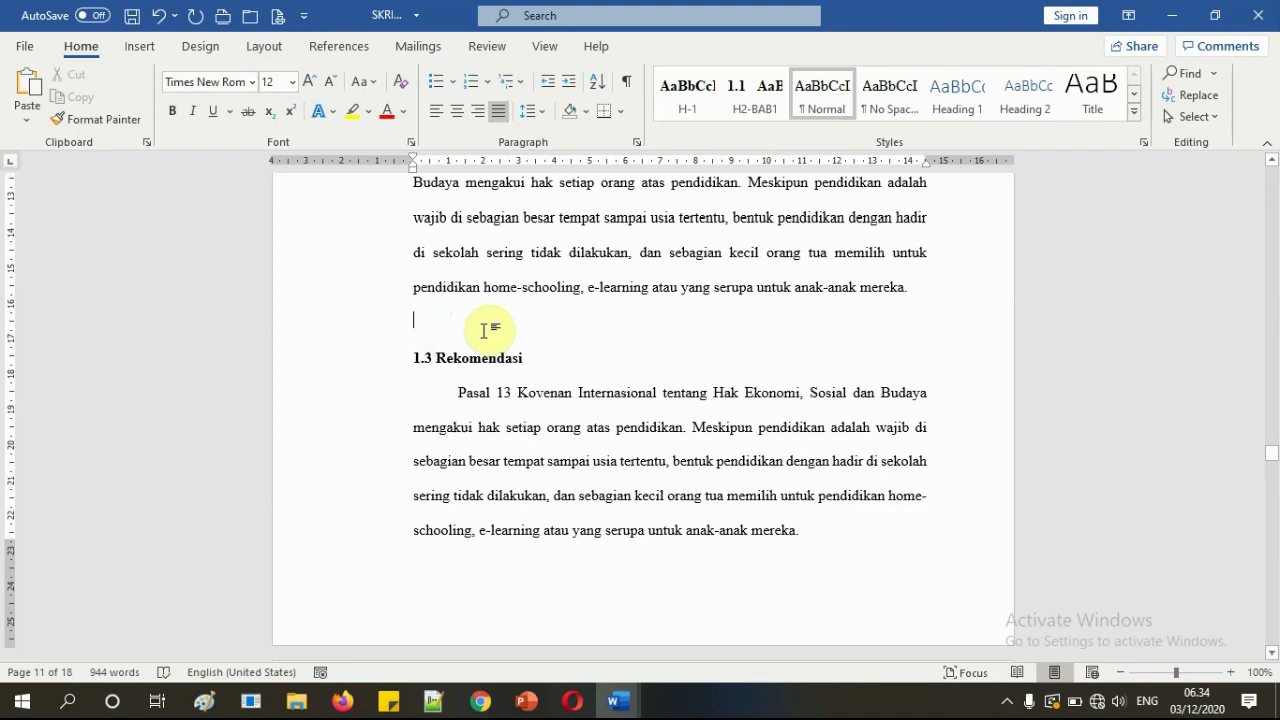
pyautogui.press('Delete')
pyautogui.click(922, 289)
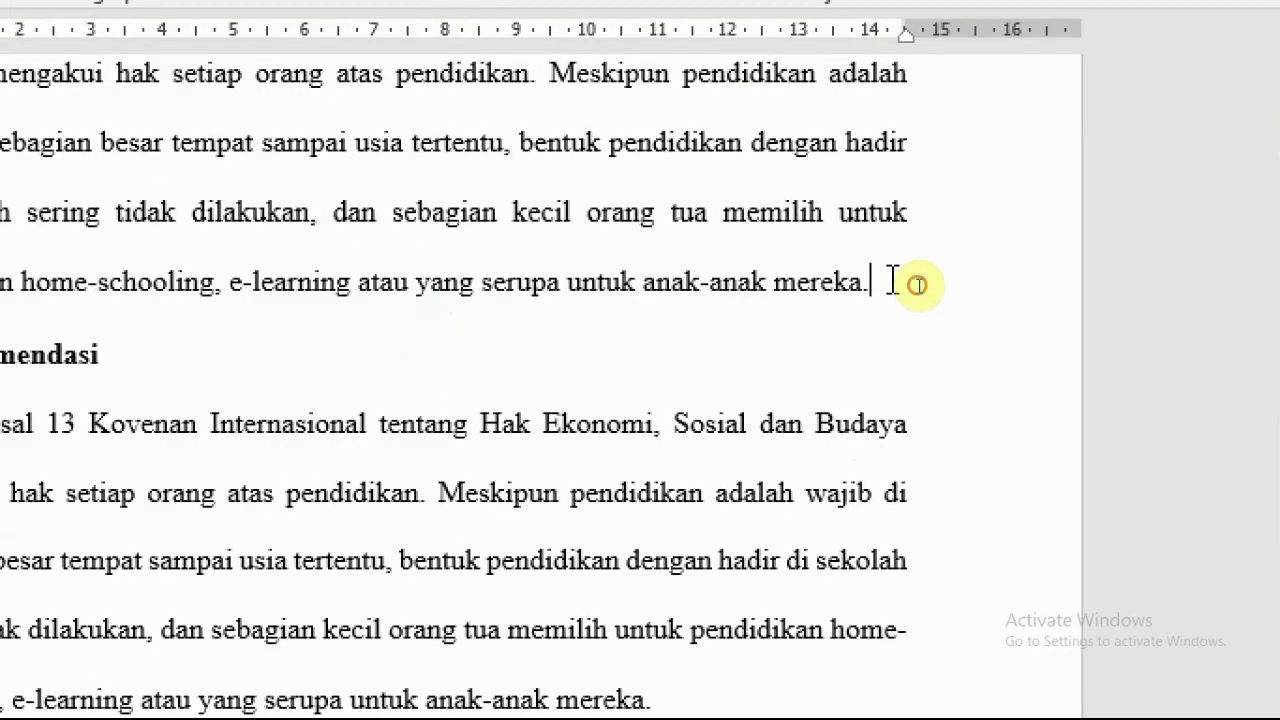
pyautogui.press('Return')
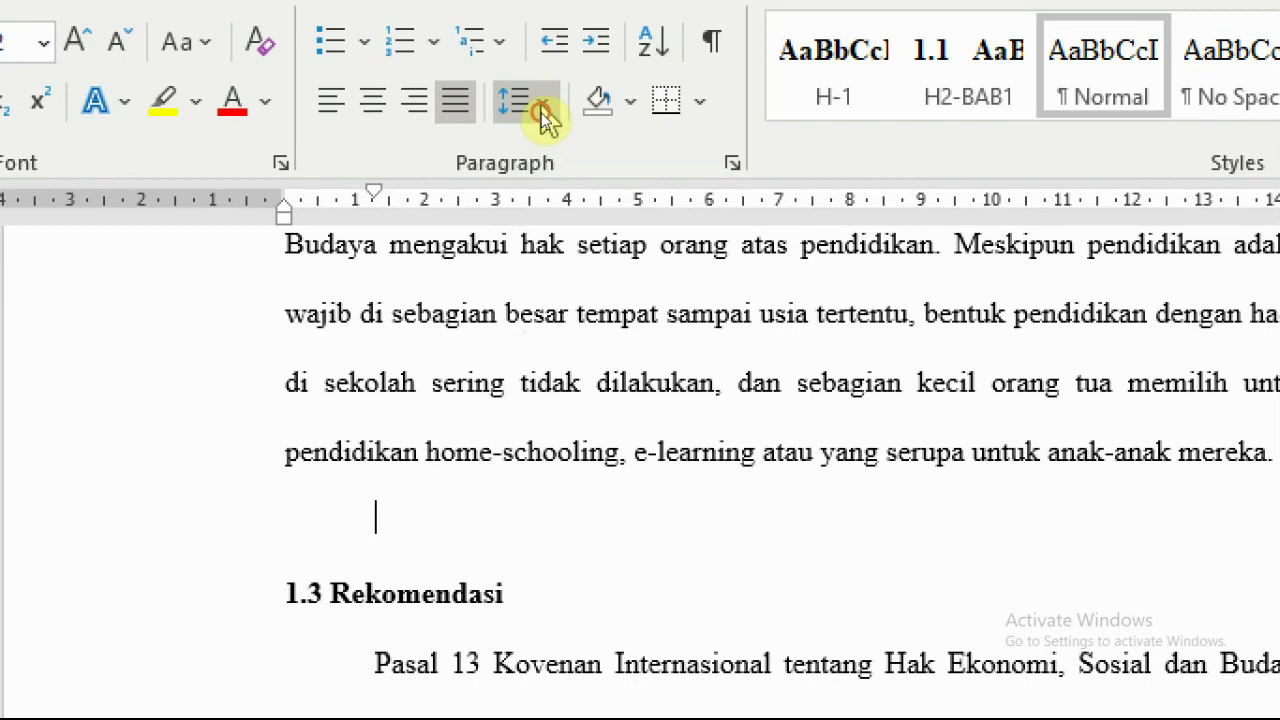
pyautogui.click(541, 102)
pyautogui.click(553, 150)
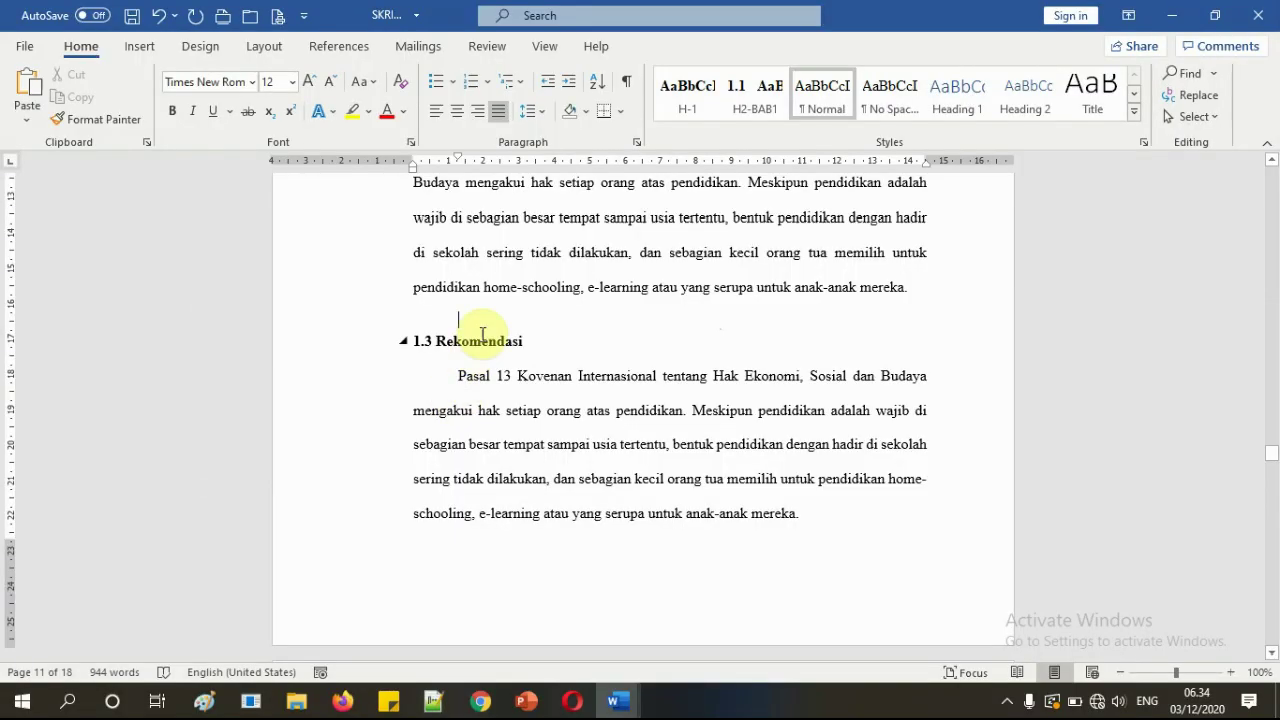
# - Insert an empty line above the Tujuan subheading and set it to 1,0 line spacing
pyautogui.scroll(8, 540, 370)
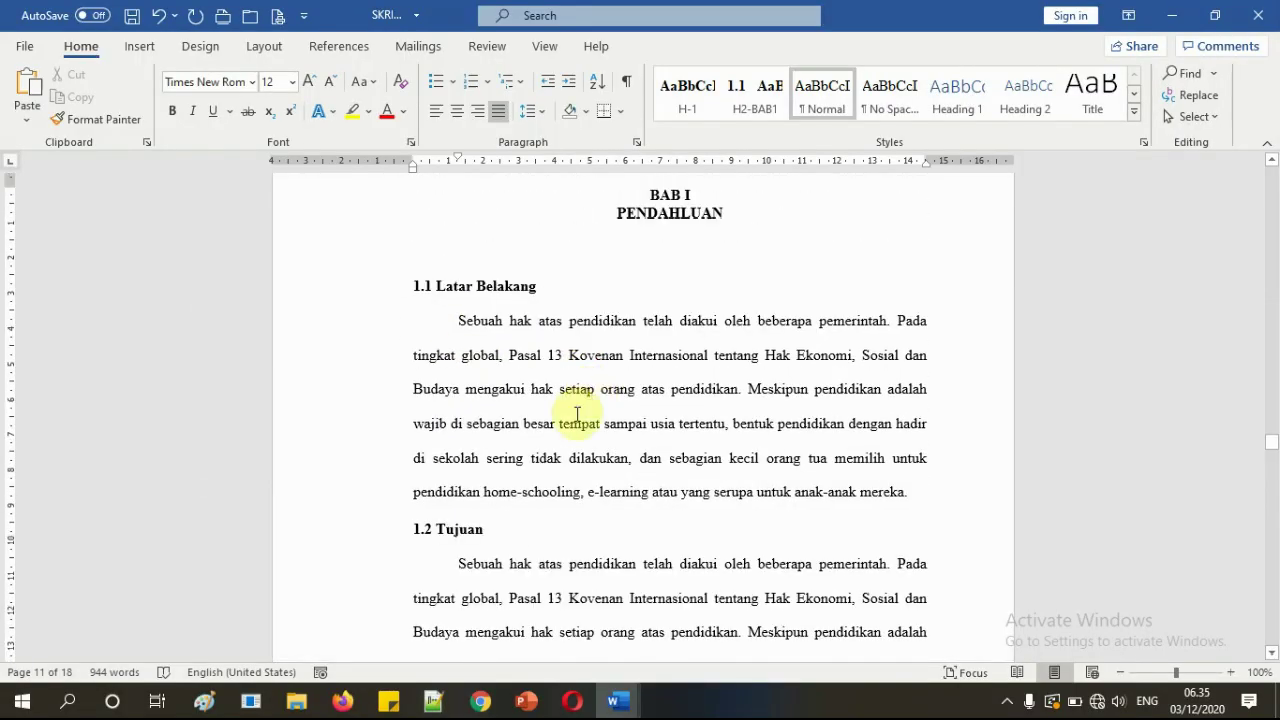
pyautogui.click(957, 488)
pyautogui.press('Return')
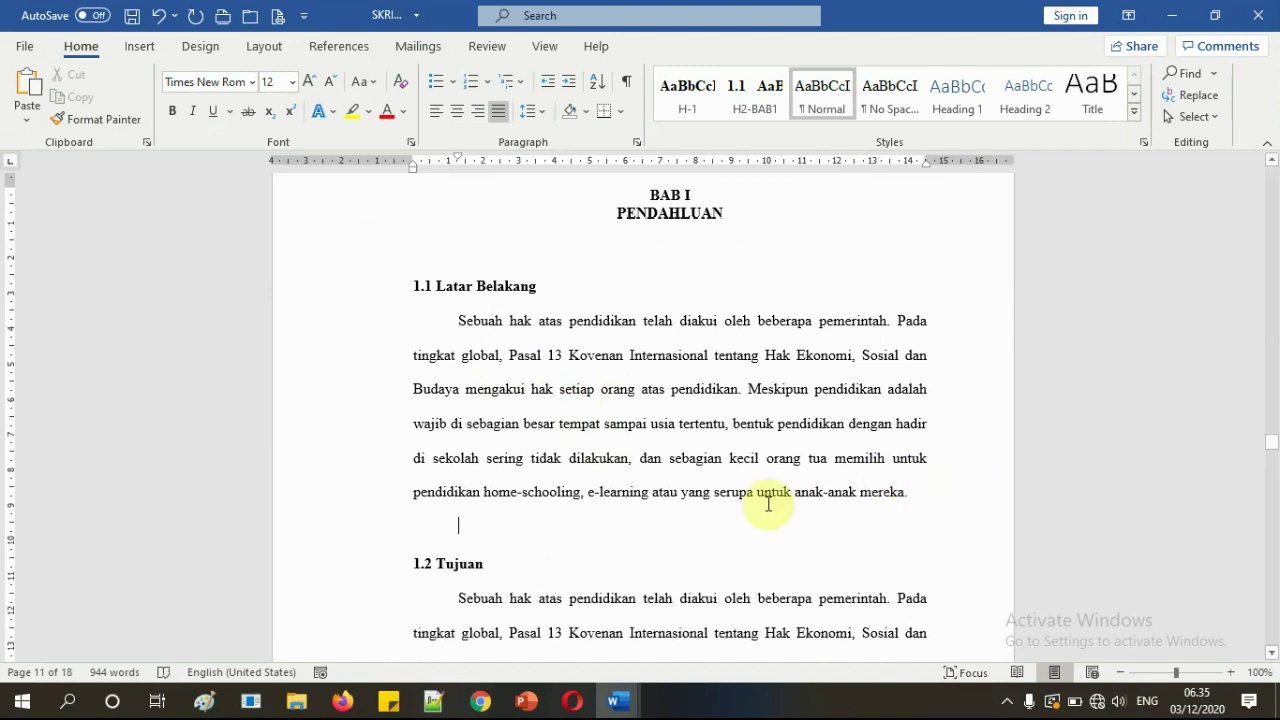
pyautogui.click(537, 113)
pyautogui.click(560, 189)
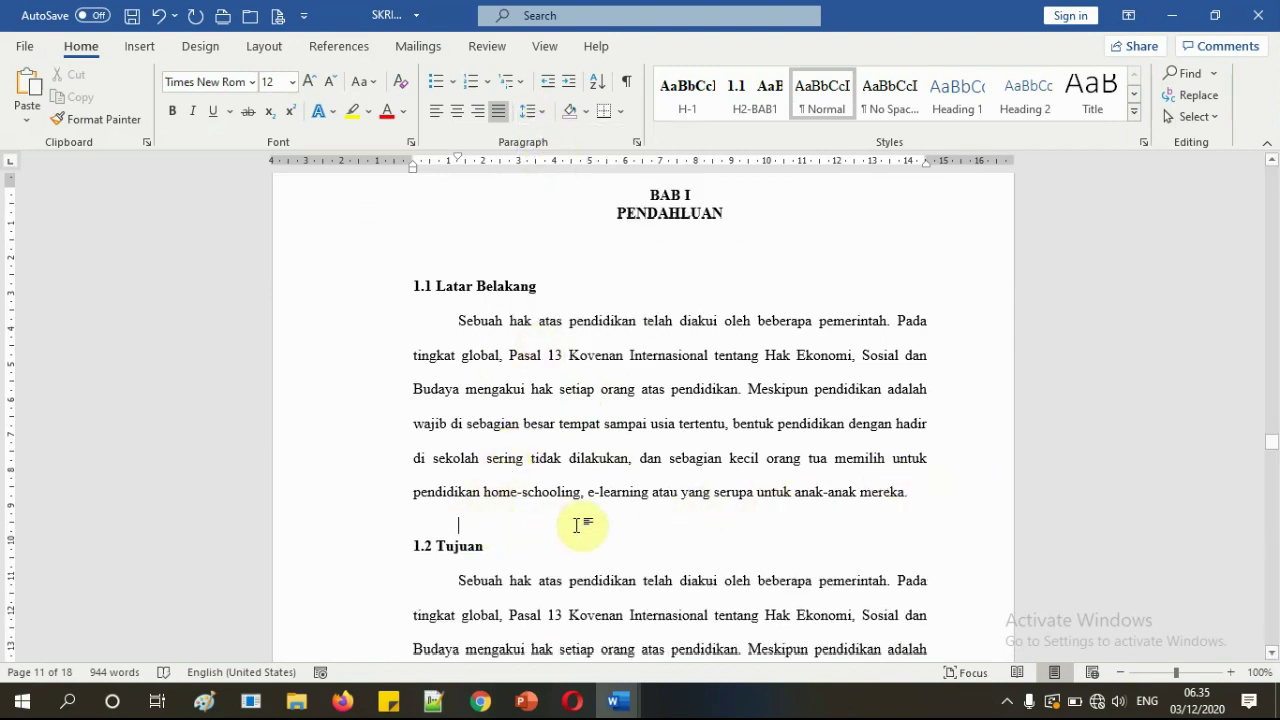
# - Check the spacing above the subheadings from the Bab I title down to Rekomendasi
pyautogui.scroll(4, 689, 527)
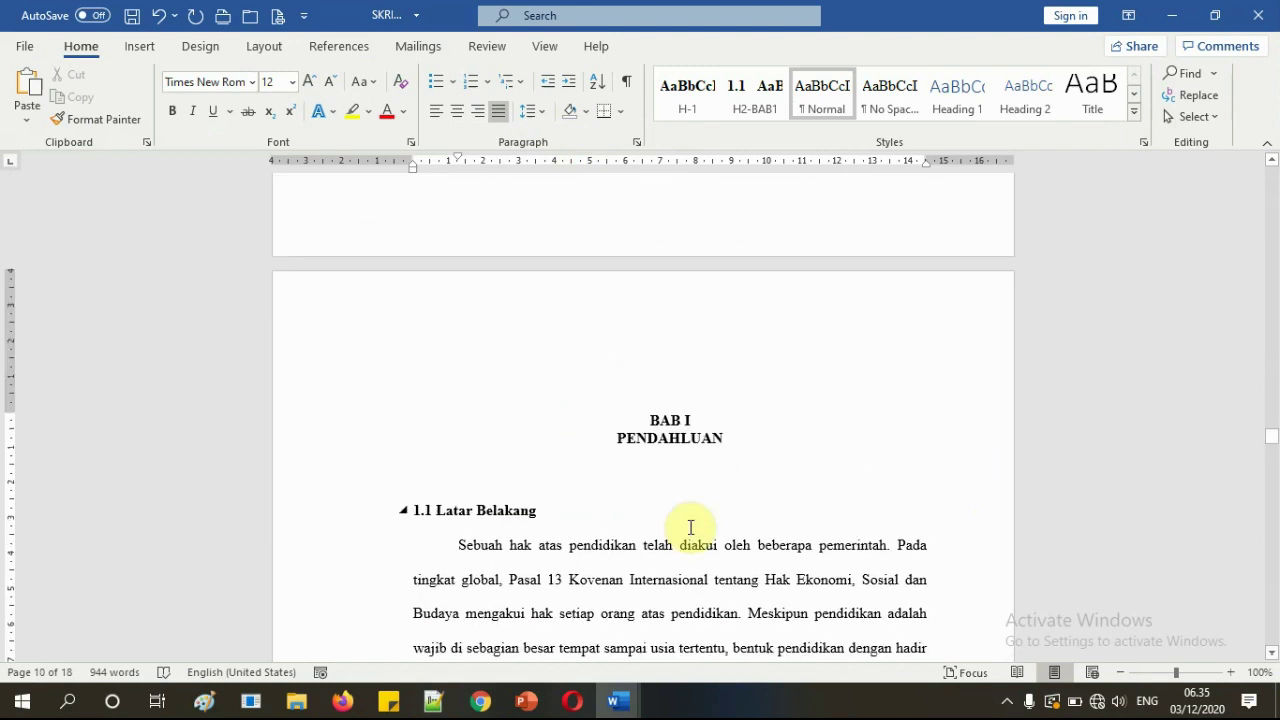
pyautogui.scroll(-11, 690, 527)
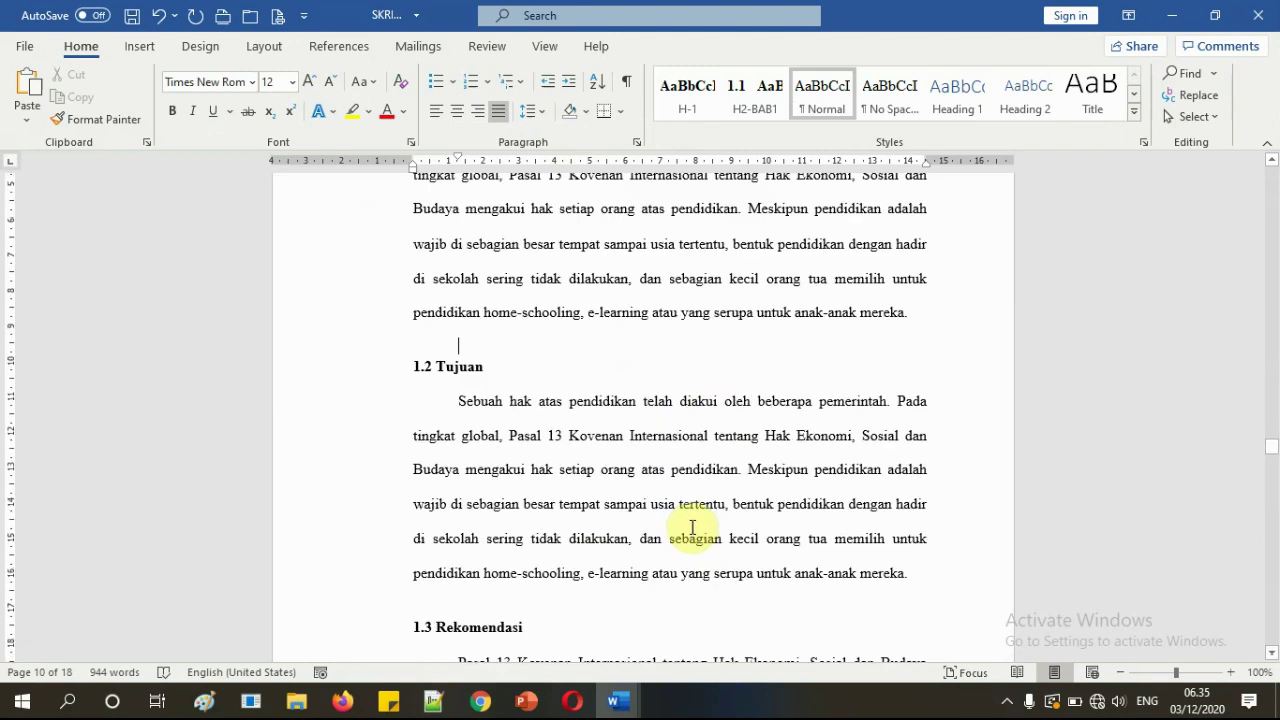
pyautogui.scroll(11, 701, 541)
pyautogui.scroll(-14, 697, 543)
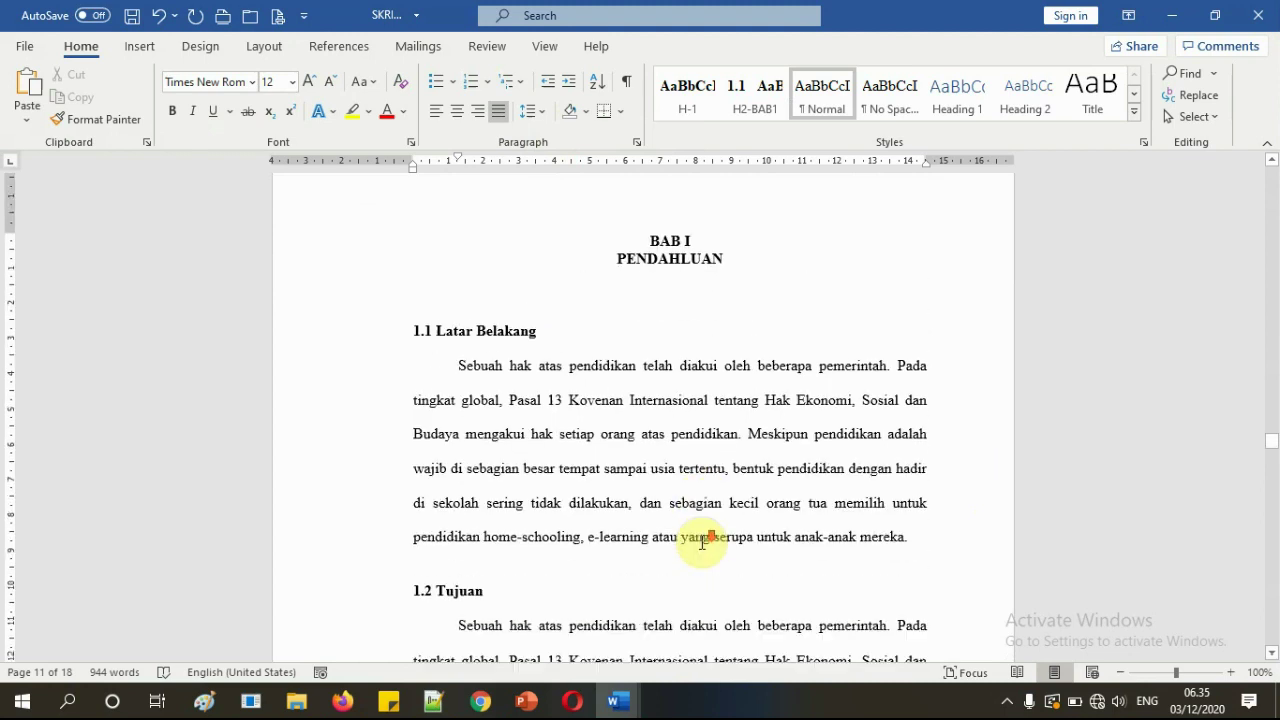
# - Copy the Bab II text in ISI2.docx, from the Pembelajaran heading through the end of the Penelitian paragraph
pyautogui.scroll(-18, 707, 545)
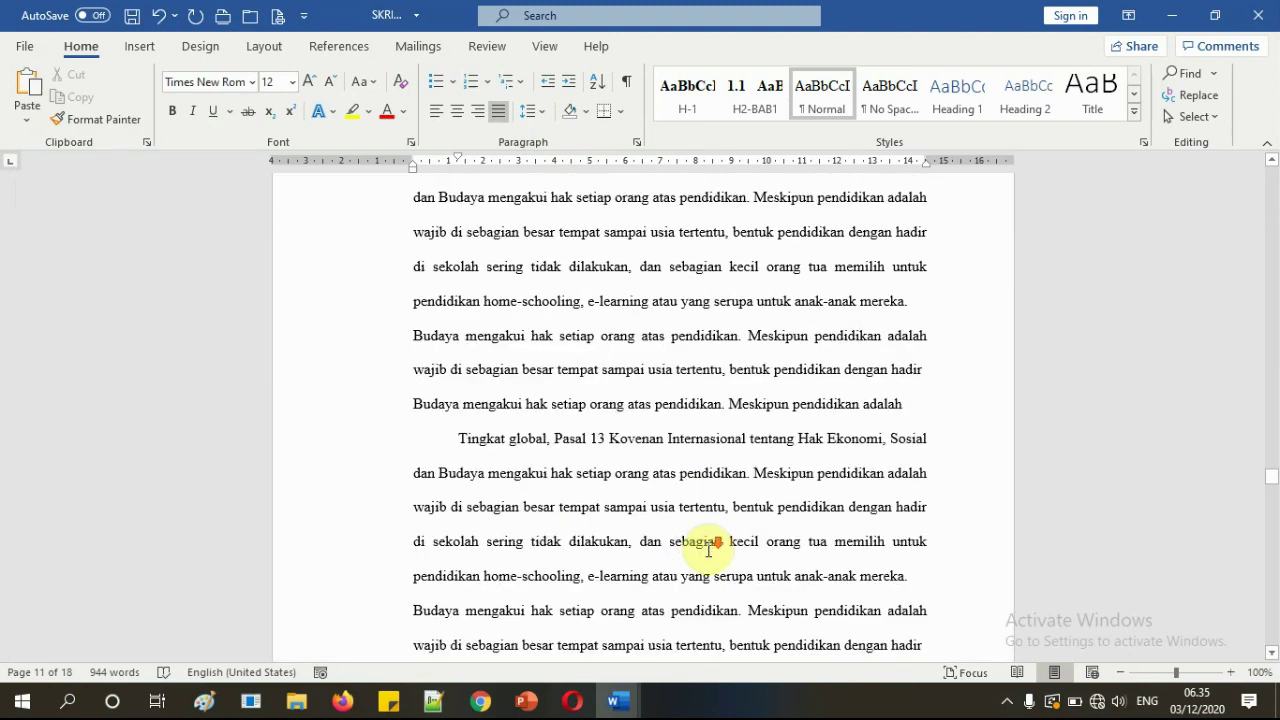
pyautogui.scroll(-8, 716, 553)
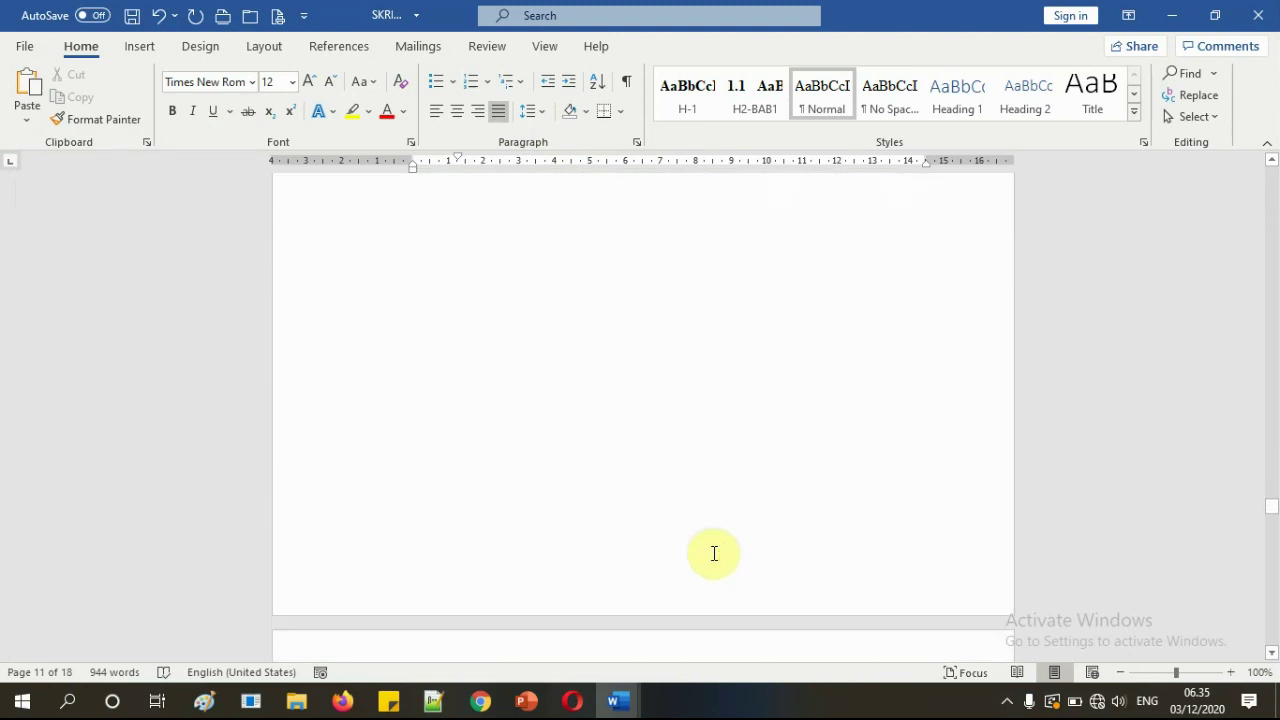
pyautogui.scroll(-2, 714, 553)
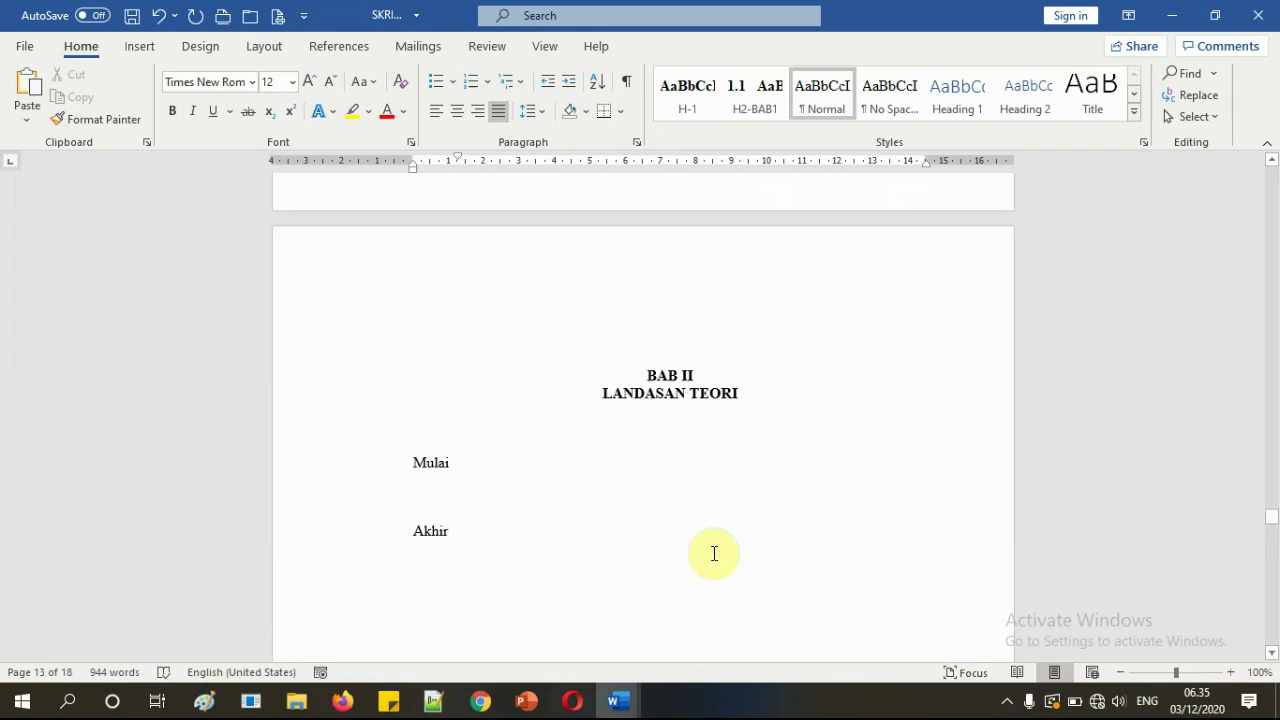
pyautogui.scroll(-1, 565, 508)
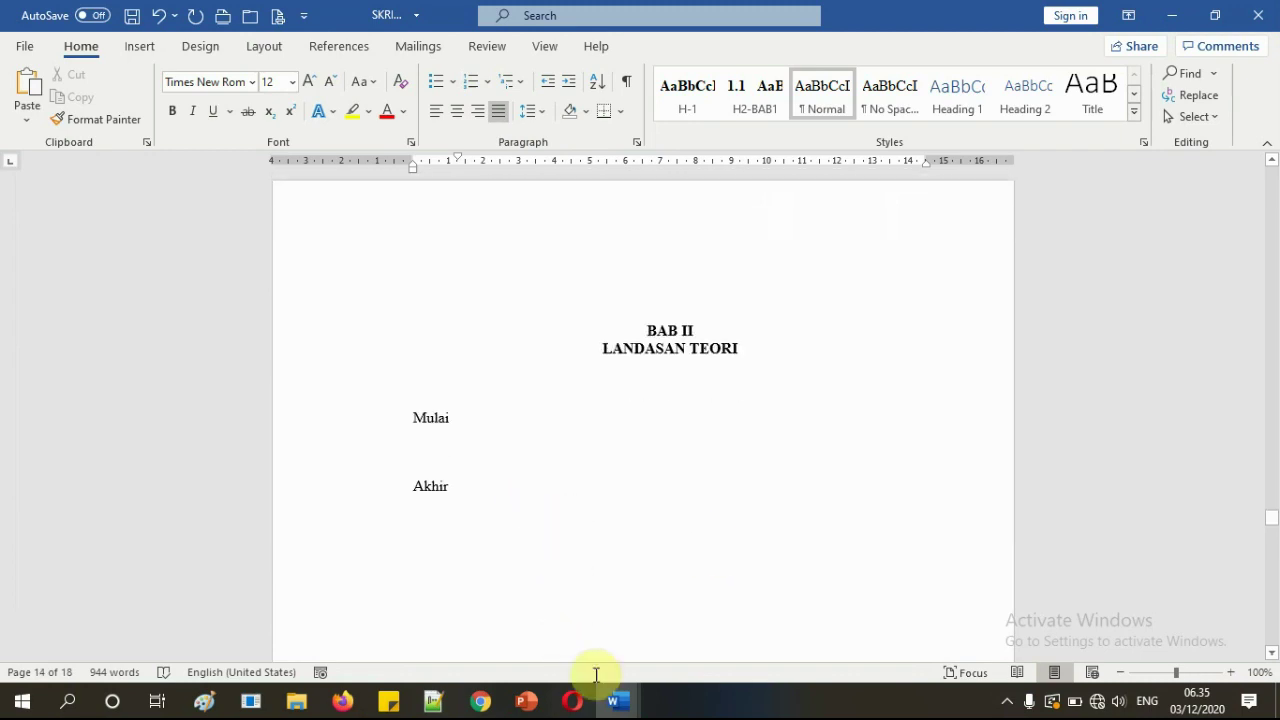
pyautogui.moveTo(612, 703)
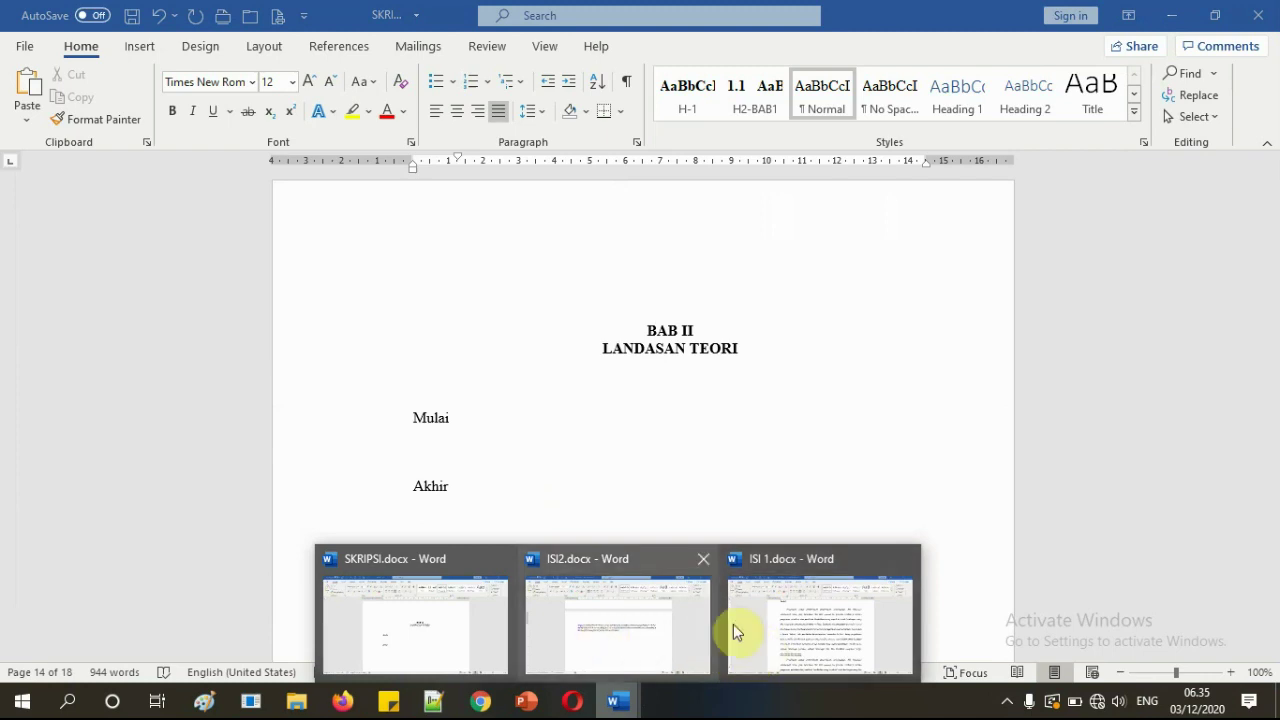
pyautogui.click(588, 617)
pyautogui.scroll(17, 636, 508)
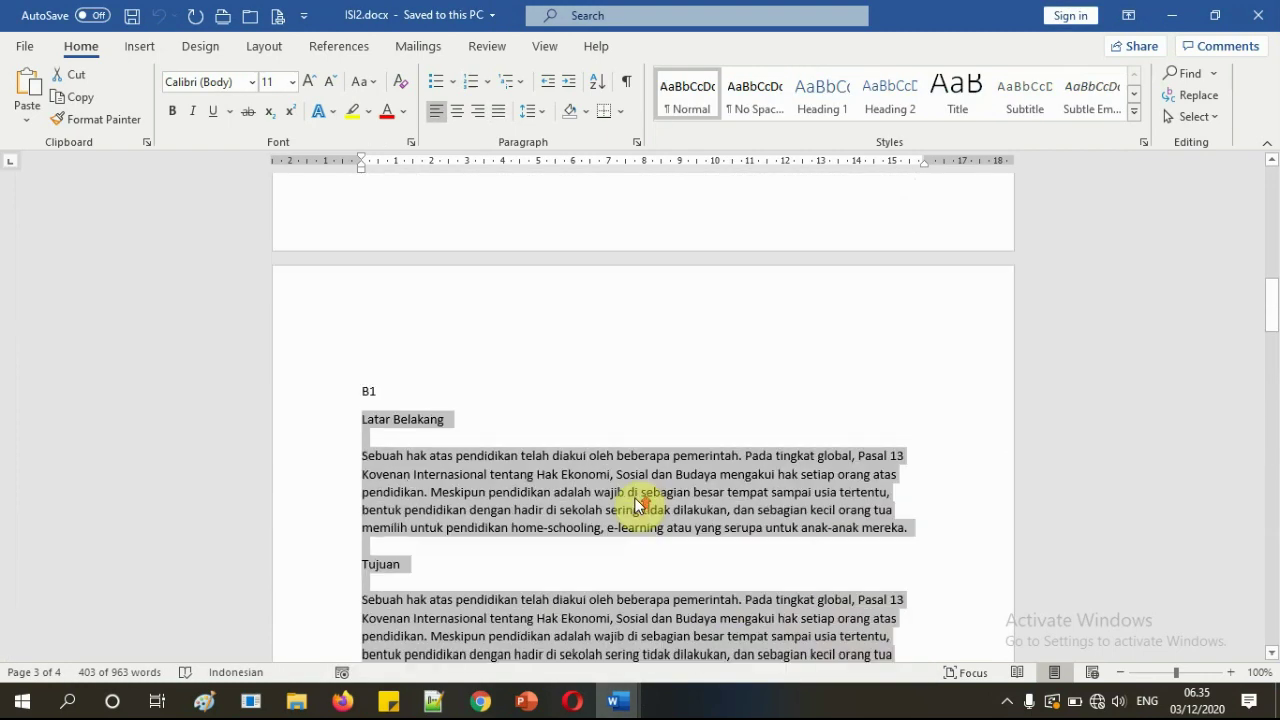
pyautogui.moveTo(357, 312); pyautogui.dragTo(522, 533)
pyautogui.scroll(-3, 525, 532)
pyautogui.click(522, 533)
pyautogui.scroll(-9, 525, 530)
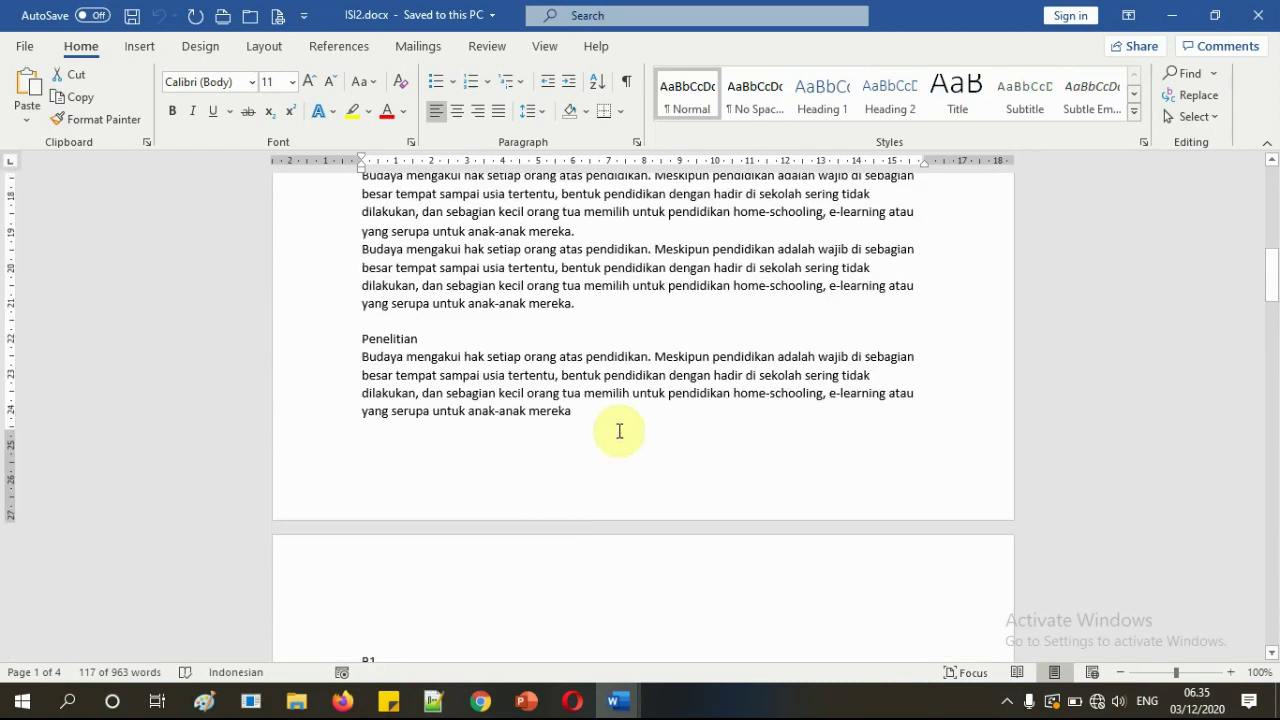
pyautogui.keyDown('shift'); pyautogui.click(618, 412); pyautogui.keyUp('shift')
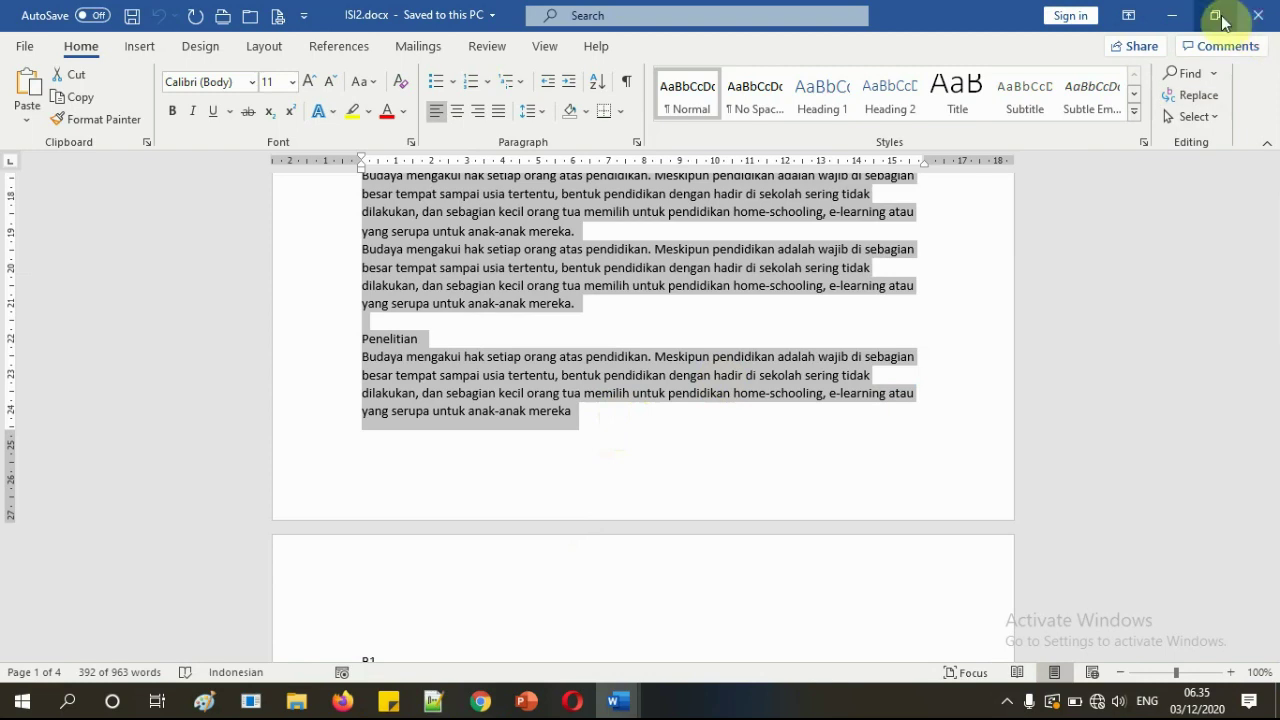
# - Return to SKRIPSI.docx and replace the Mulai placeholder under LANDASAN TEORI with the text copied from ISI2.docx
pyautogui.click(1172, 15)
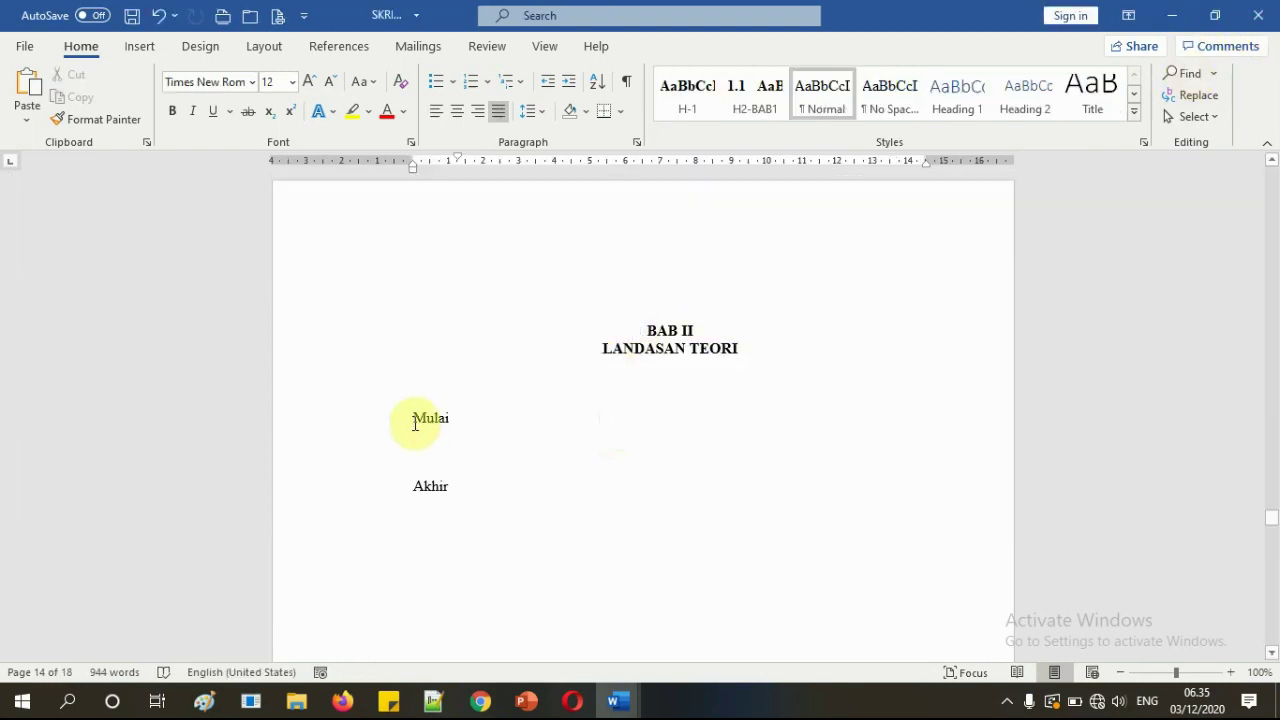
pyautogui.click(415, 424)
pyautogui.click(460, 417)
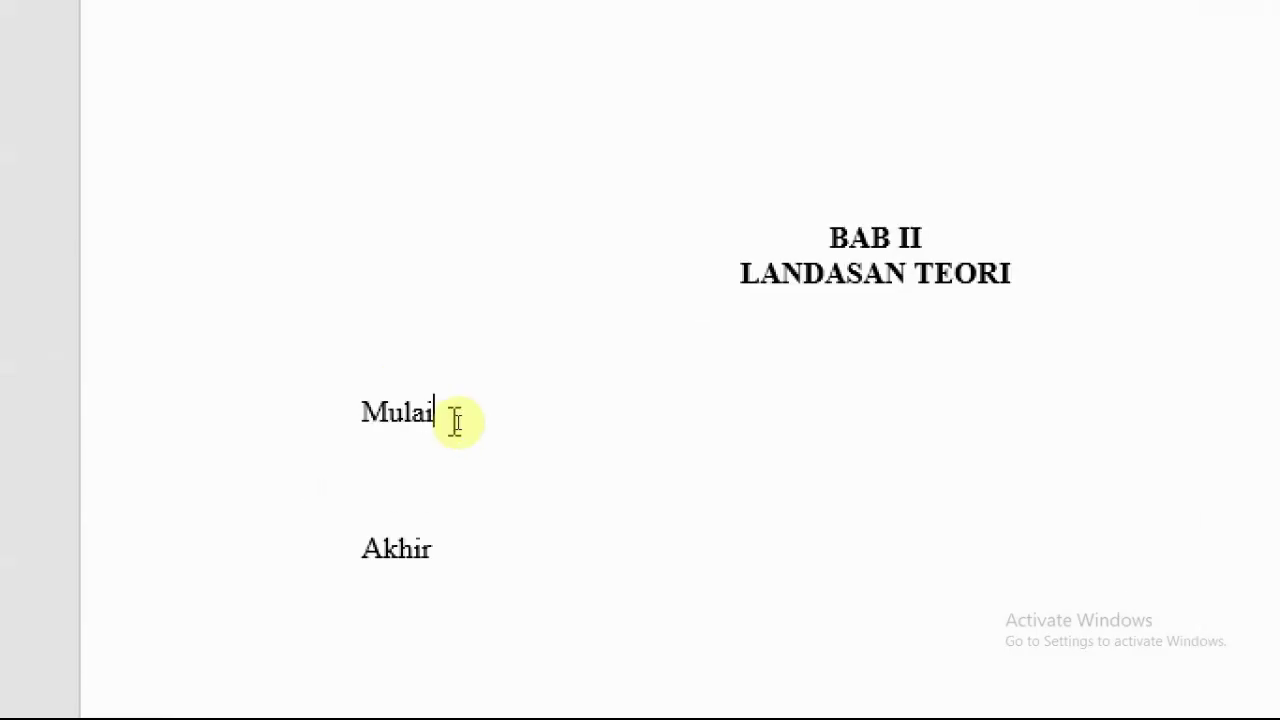
pyautogui.press('BackSpace')
pyautogui.press('BackSpace')
pyautogui.press('BackSpace')
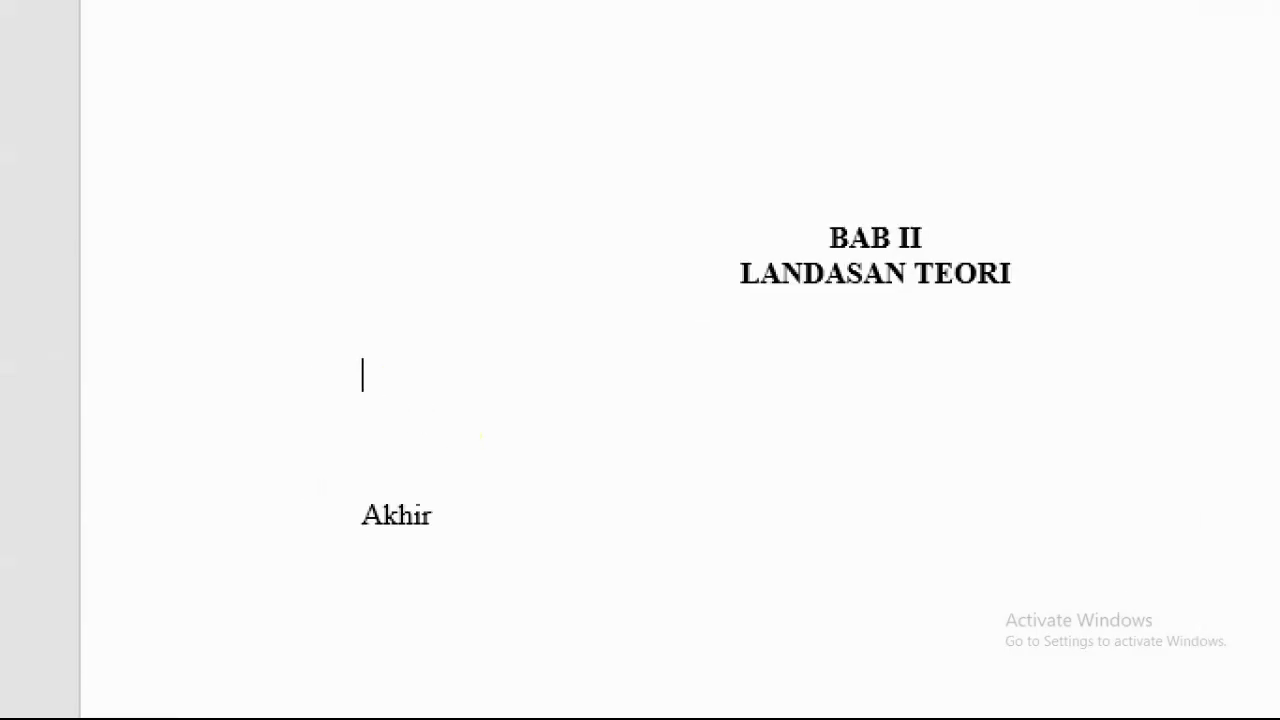
pyautogui.press('Return')
pyautogui.hotkey('ctrl', 'v')
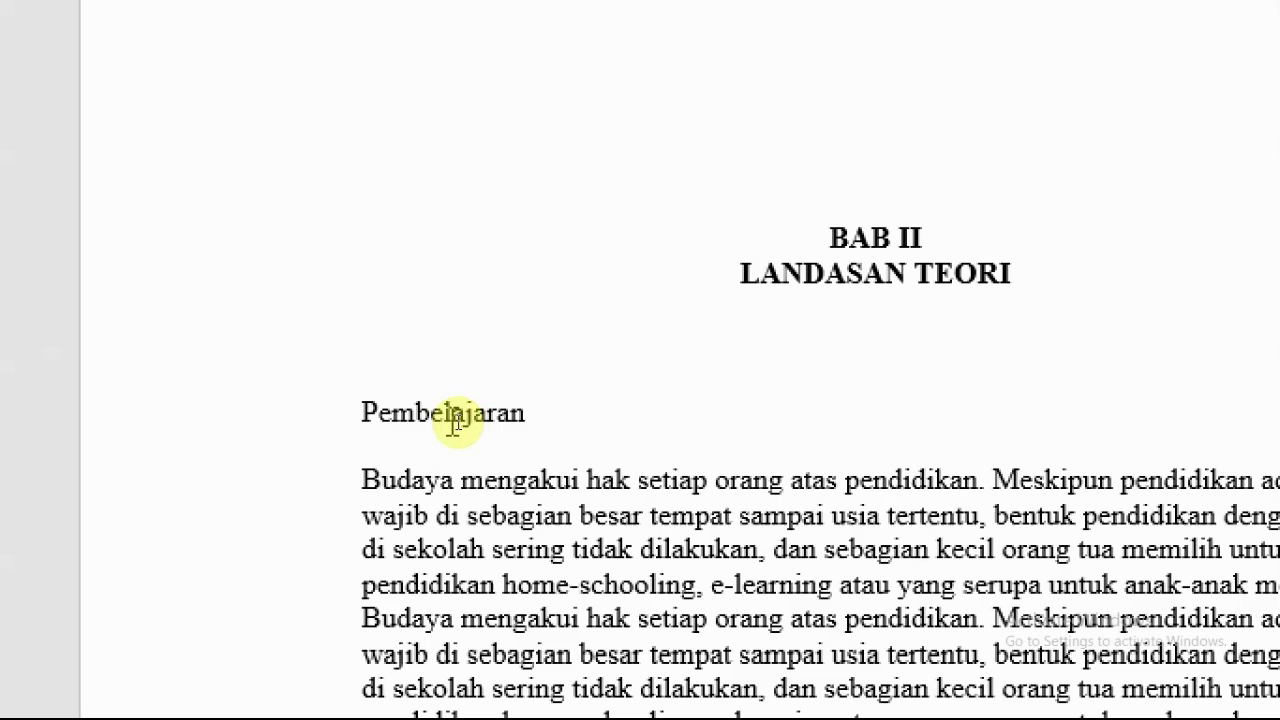
# - Justify the pasted Bab II text from Pembelajaran through the Penelitian paragraph and set its line spacing to 2,0
pyautogui.scroll(-5, 455, 421)
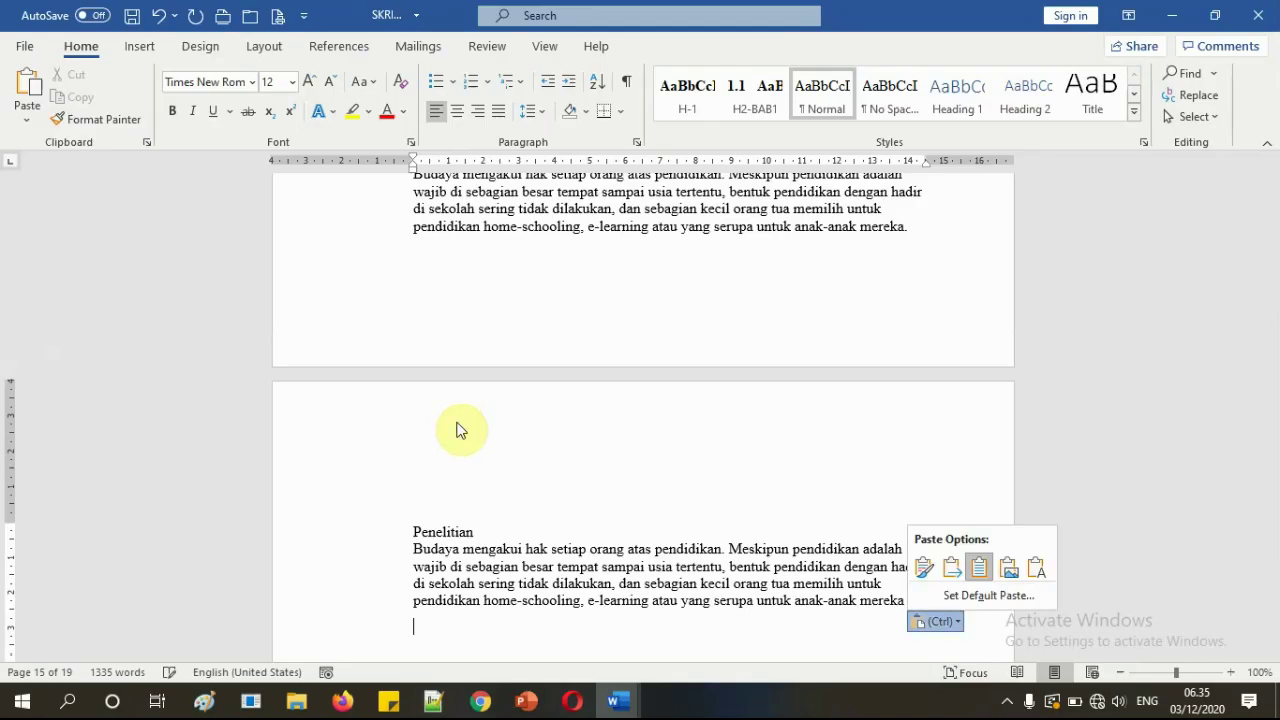
pyautogui.scroll(10, 455, 430)
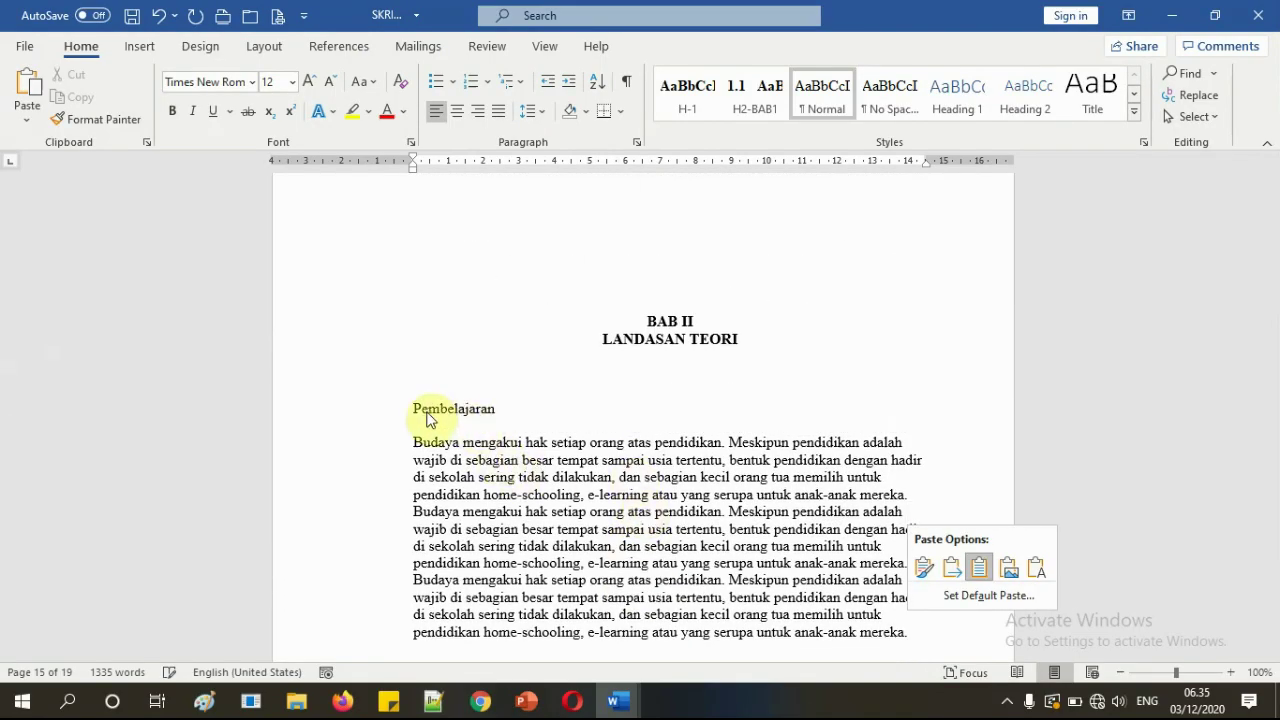
pyautogui.click(412, 408)
pyautogui.moveTo(414, 410); pyautogui.dragTo(767, 526)
pyautogui.scroll(-15, 770, 526)
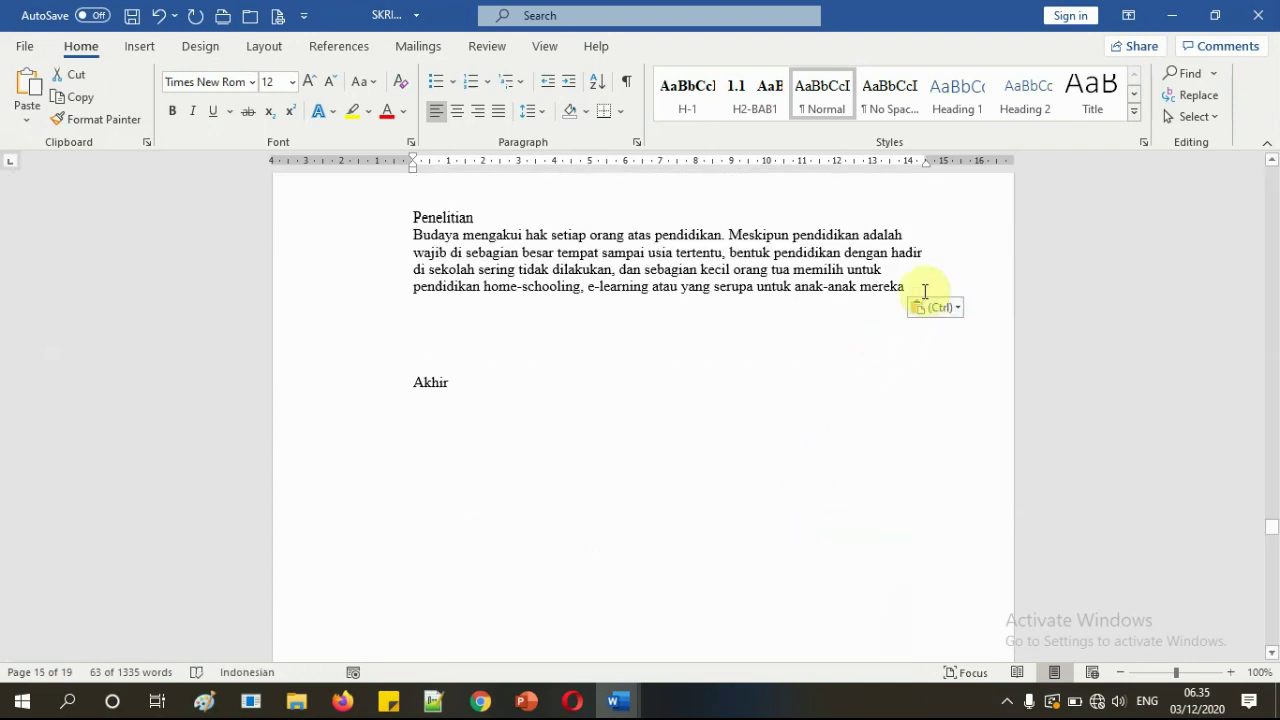
pyautogui.keyDown('shift'); pyautogui.click(925, 291); pyautogui.keyUp('shift')
pyautogui.click(500, 115)
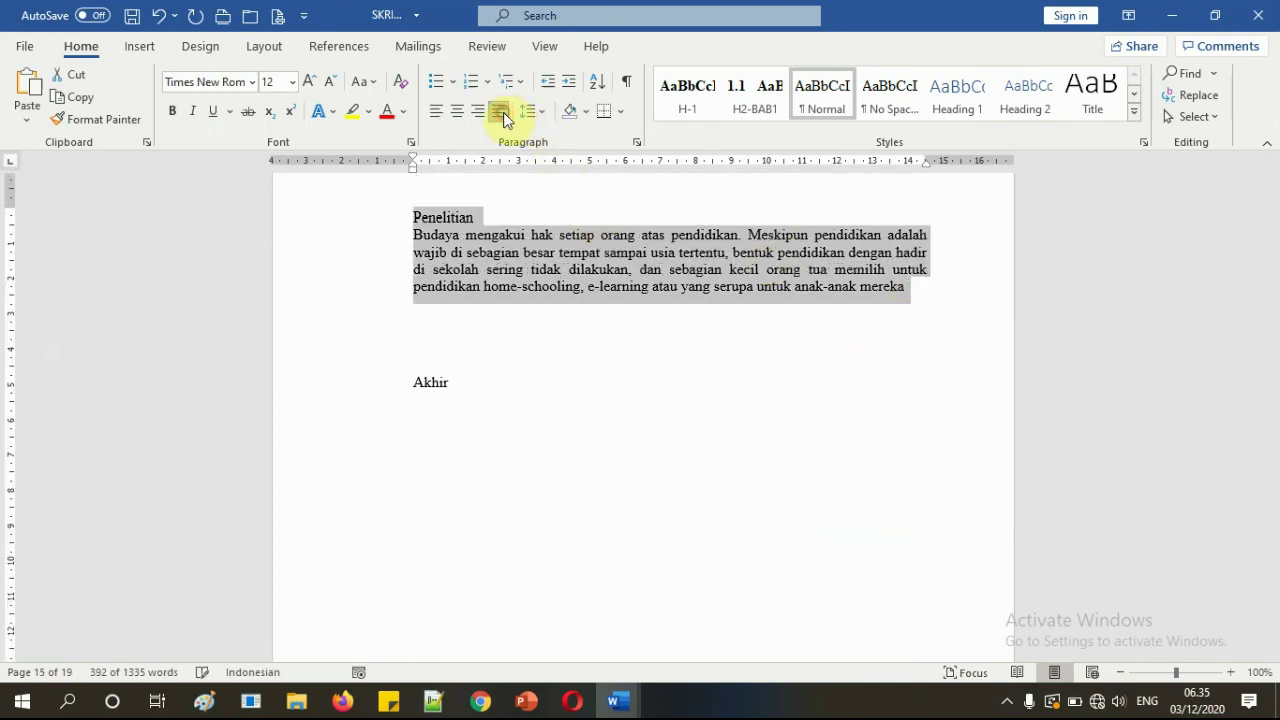
pyautogui.click(537, 112)
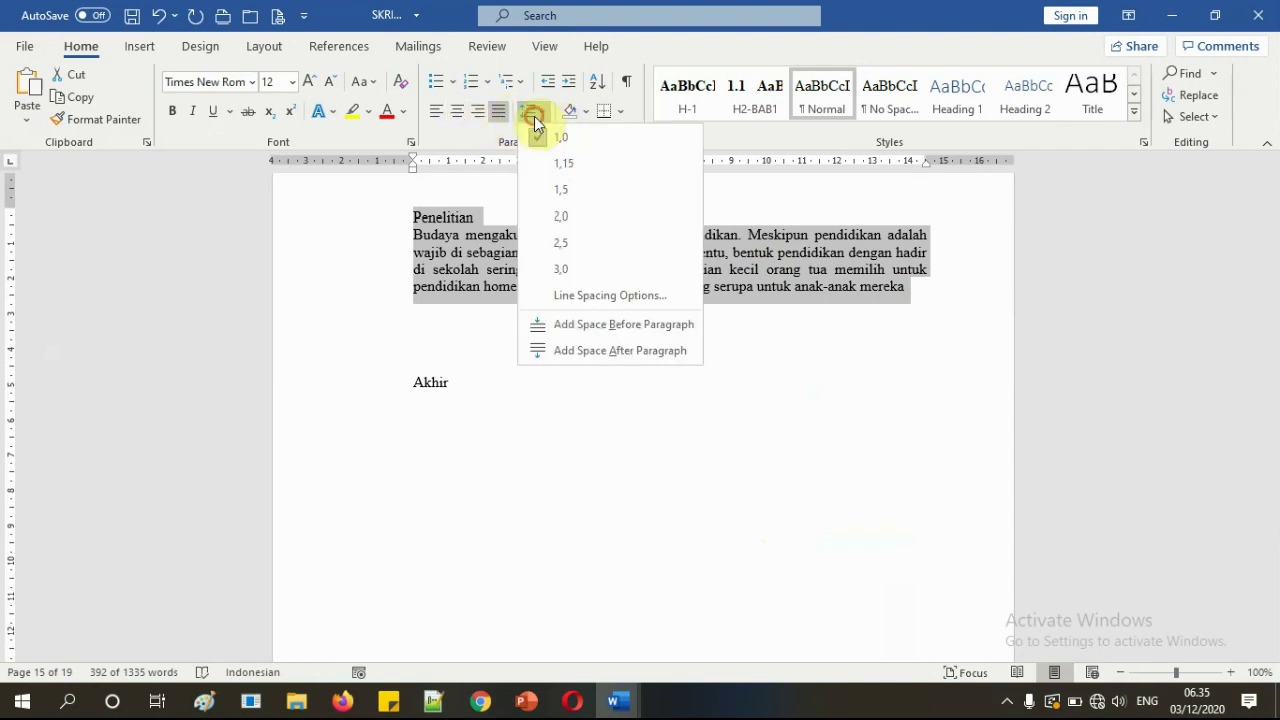
pyautogui.click(557, 213)
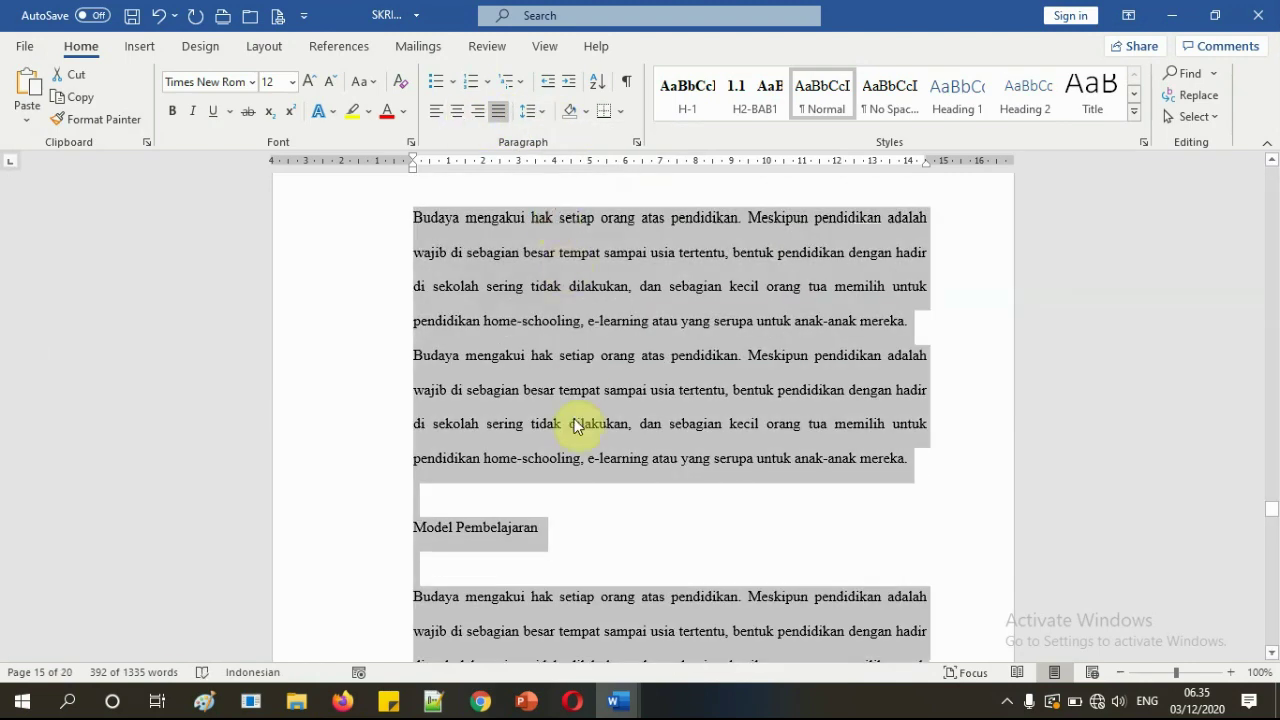
pyautogui.click(575, 425)
# - Remove the empty line below the Pembelajaran heading and indent the first line of the paragraph under it
pyautogui.scroll(10, 578, 422)
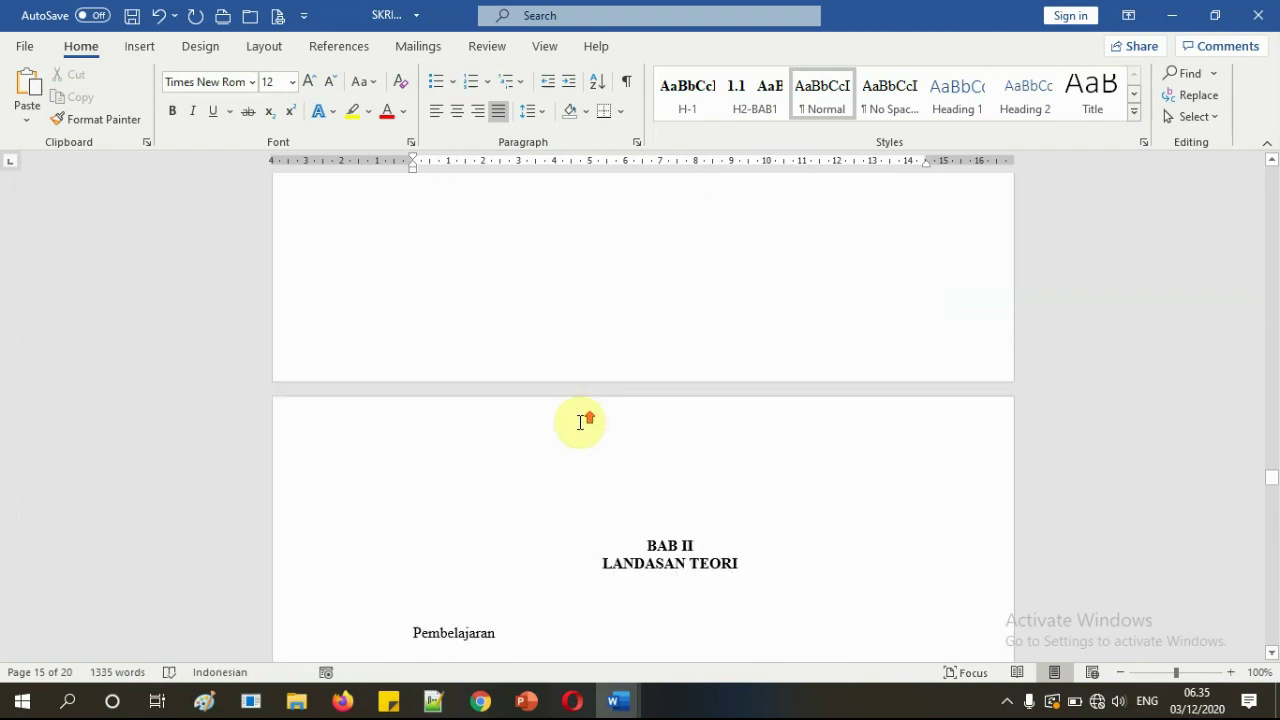
pyautogui.scroll(-2, 580, 422)
pyautogui.click(478, 455)
pyautogui.press('Delete')
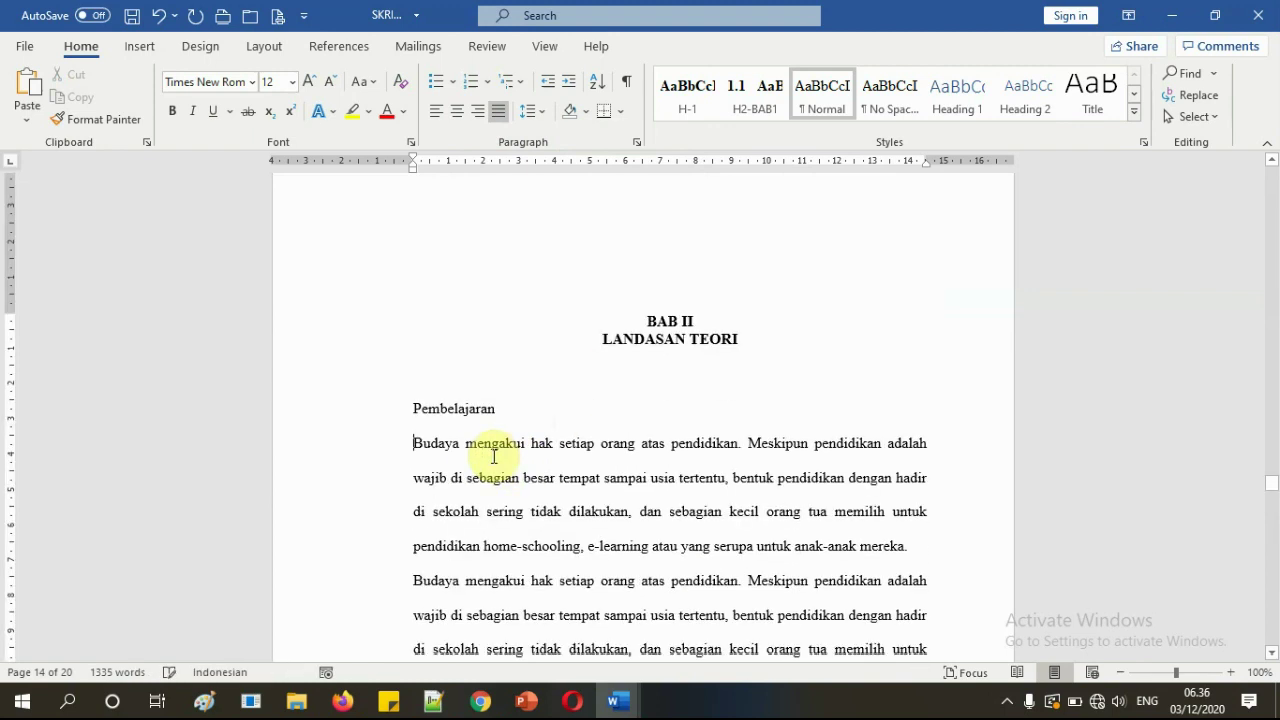
pyautogui.press('Tab')
# - Remove the empty line below the Pendidikan heading and indent the first line of the paragraph under it
pyautogui.scroll(-6, 466, 509)
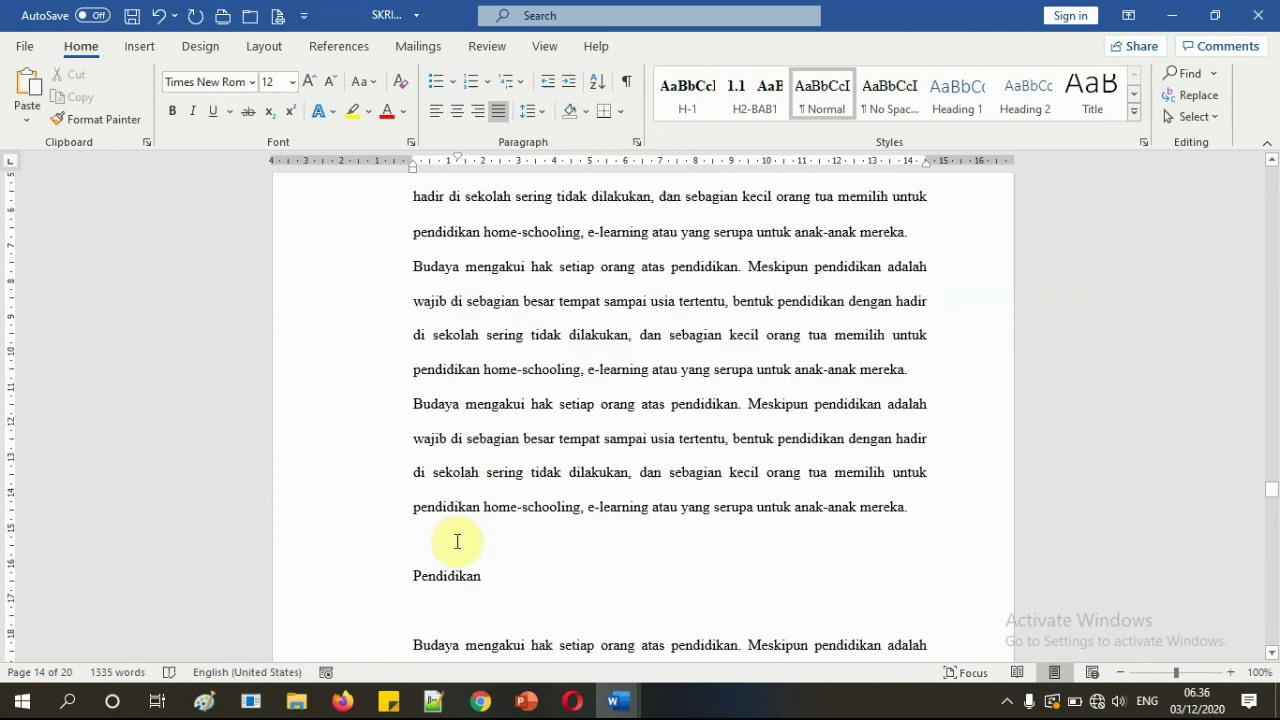
pyautogui.click(421, 603)
pyautogui.press('Delete')
pyautogui.press('Tab')
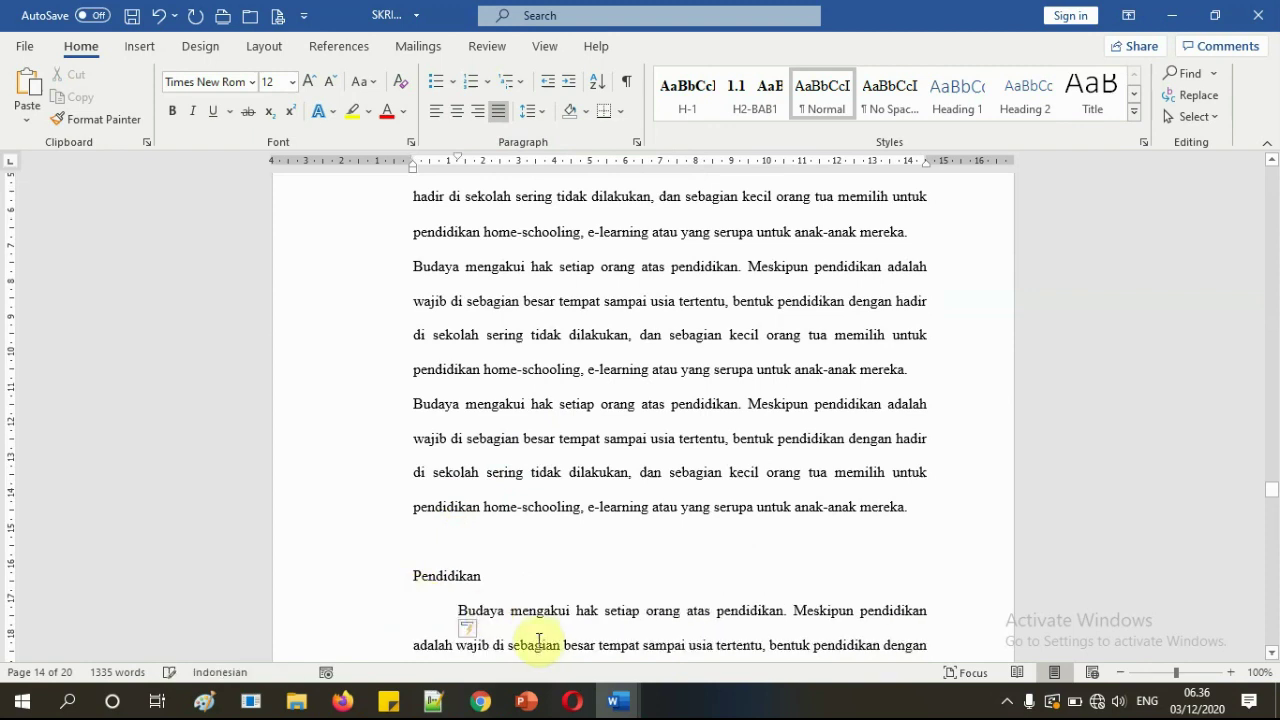
pyautogui.scroll(-3, 512, 590)
pyautogui.scroll(-3, 525, 570)
pyautogui.press('Tab')
pyautogui.scroll(3, 490, 580)
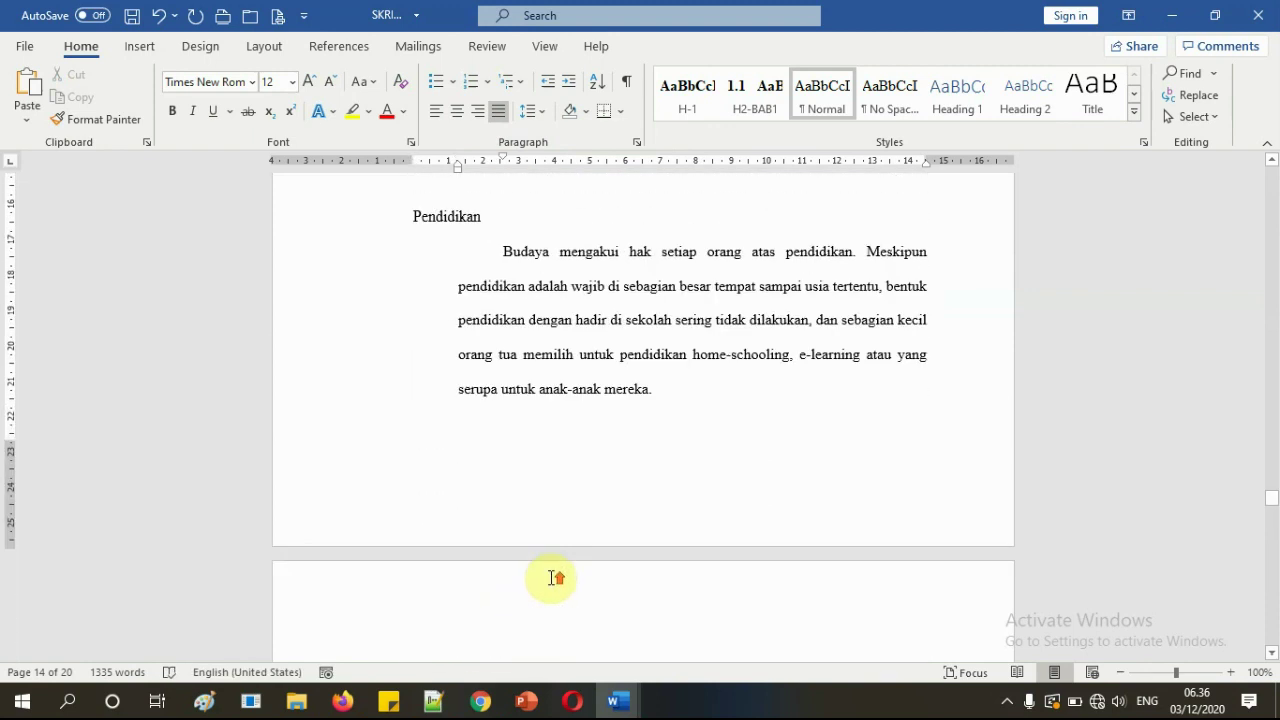
pyautogui.hotkey('ctrl', 'z')
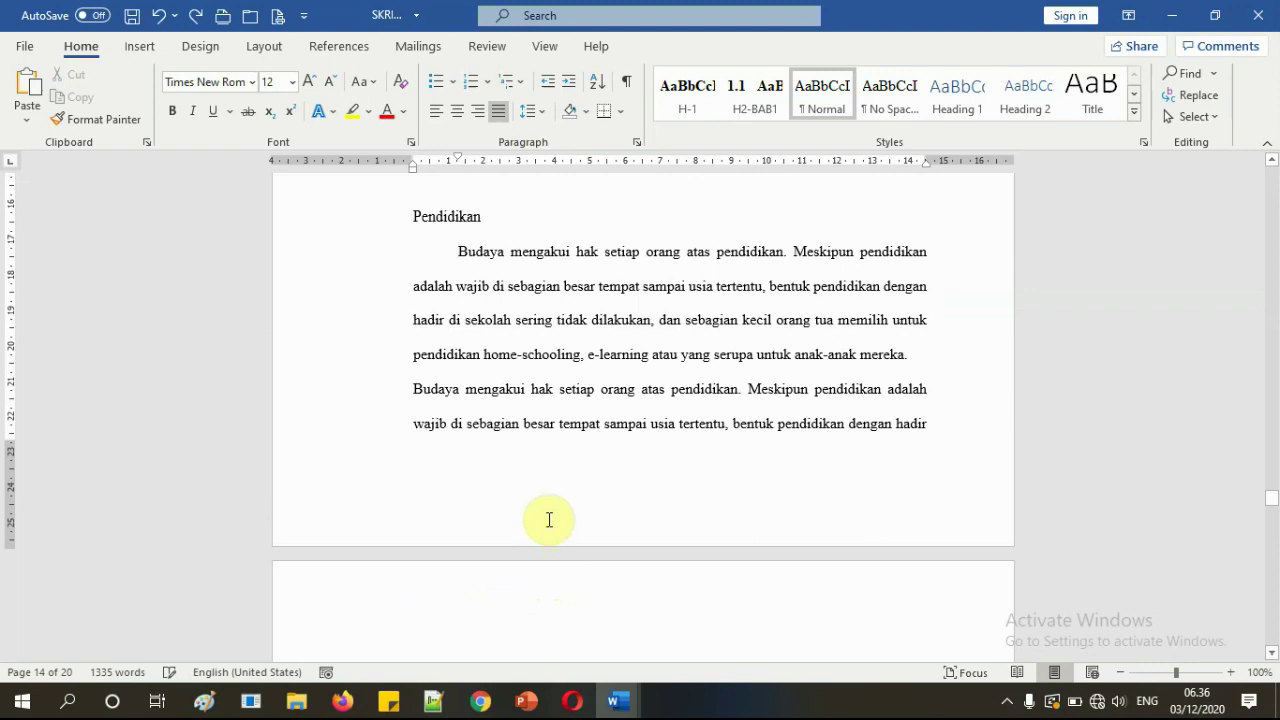
pyautogui.scroll(3, 470, 200)
pyautogui.press('BackSpace')
pyautogui.press('Tab')
pyautogui.press('Tab')
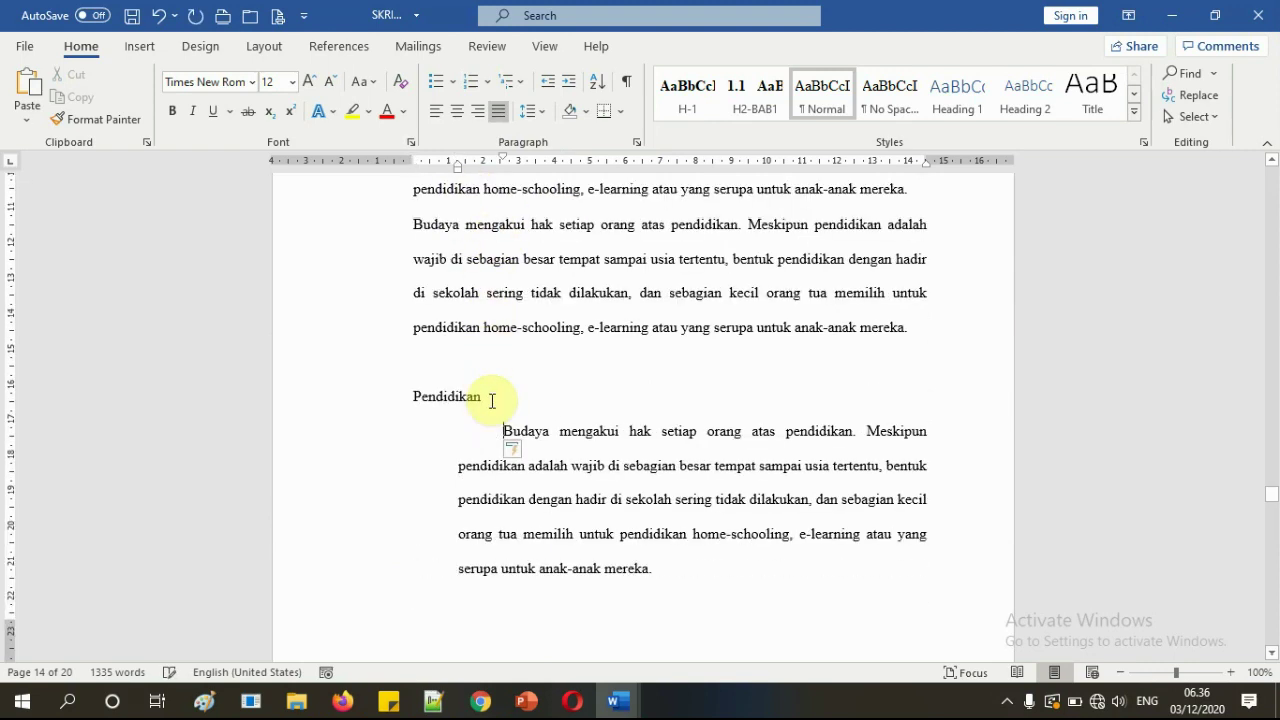
pyautogui.press('BackSpace')
pyautogui.press('BackSpace')
# - Set the first-line indent of the paragraph under Pendidikan to about 1,5 cm
pyautogui.press('Tab')
pyautogui.moveTo(461, 162); pyautogui.dragTo(469, 163)
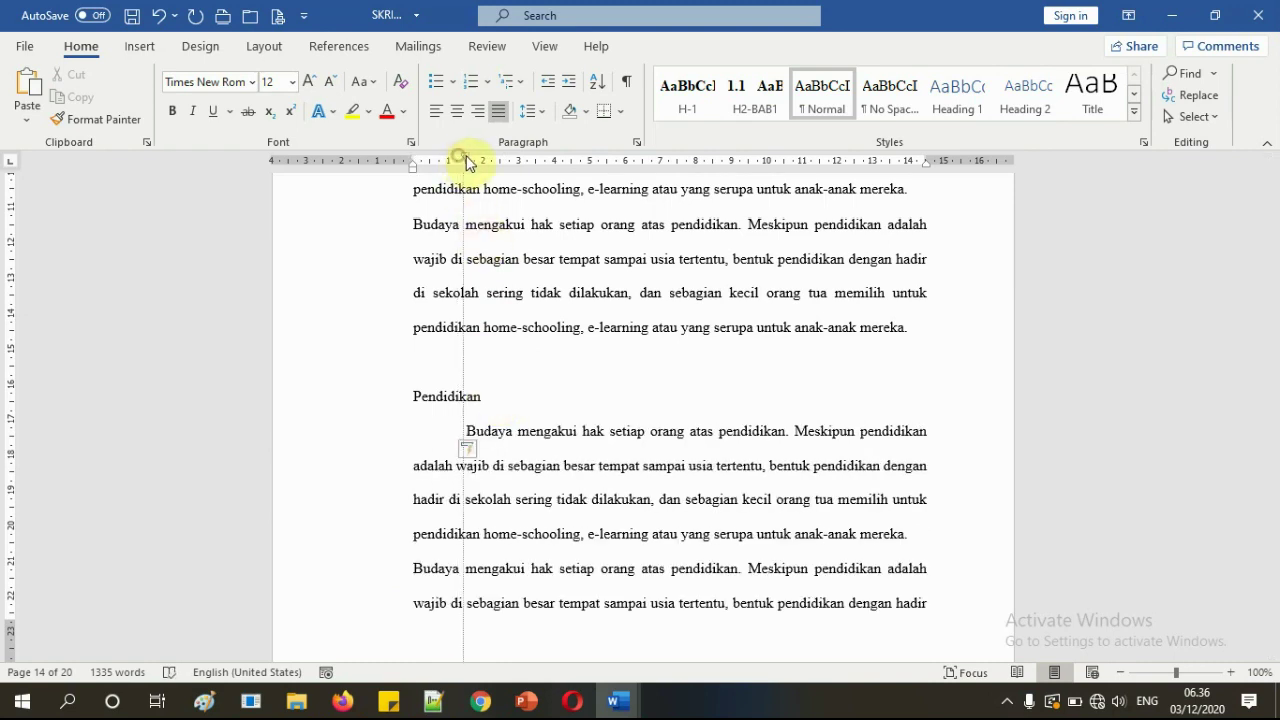
# - Remove the empty line below the Model Pembelajaran heading and indent the first line of the paragraph under it
pyautogui.scroll(-5, 555, 375)
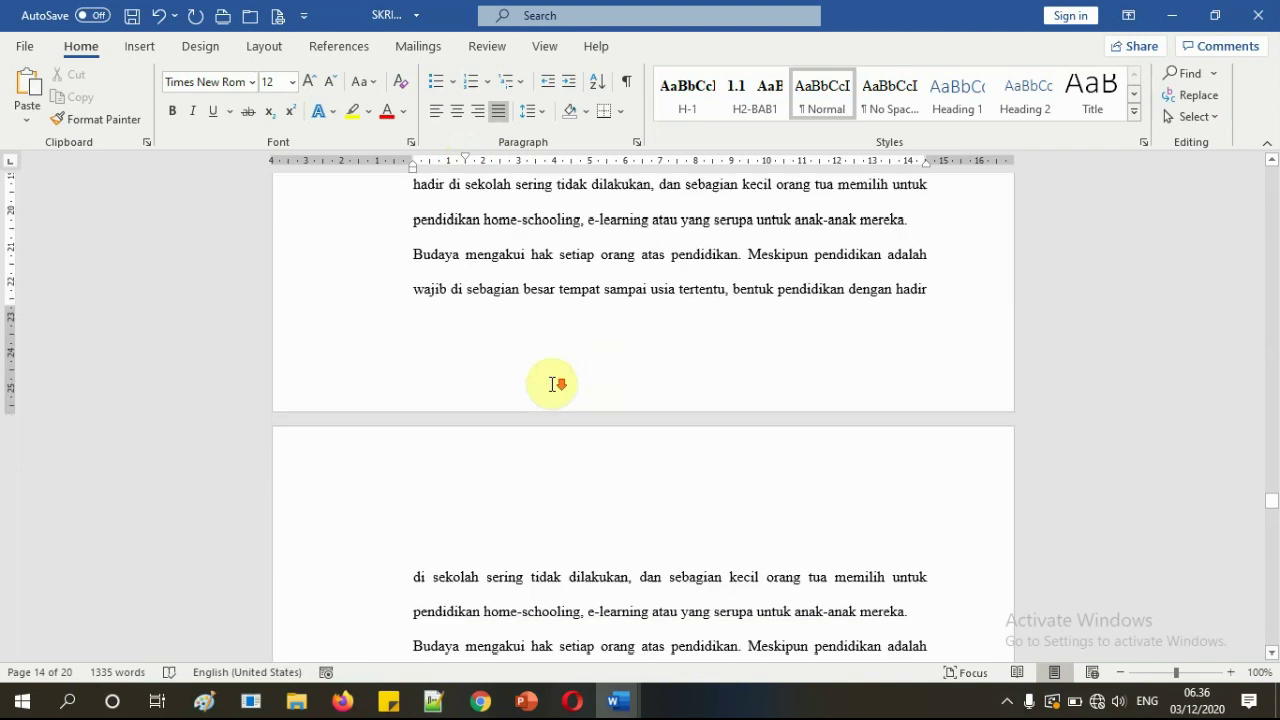
pyautogui.scroll(-3, 444, 427)
pyautogui.click(424, 418)
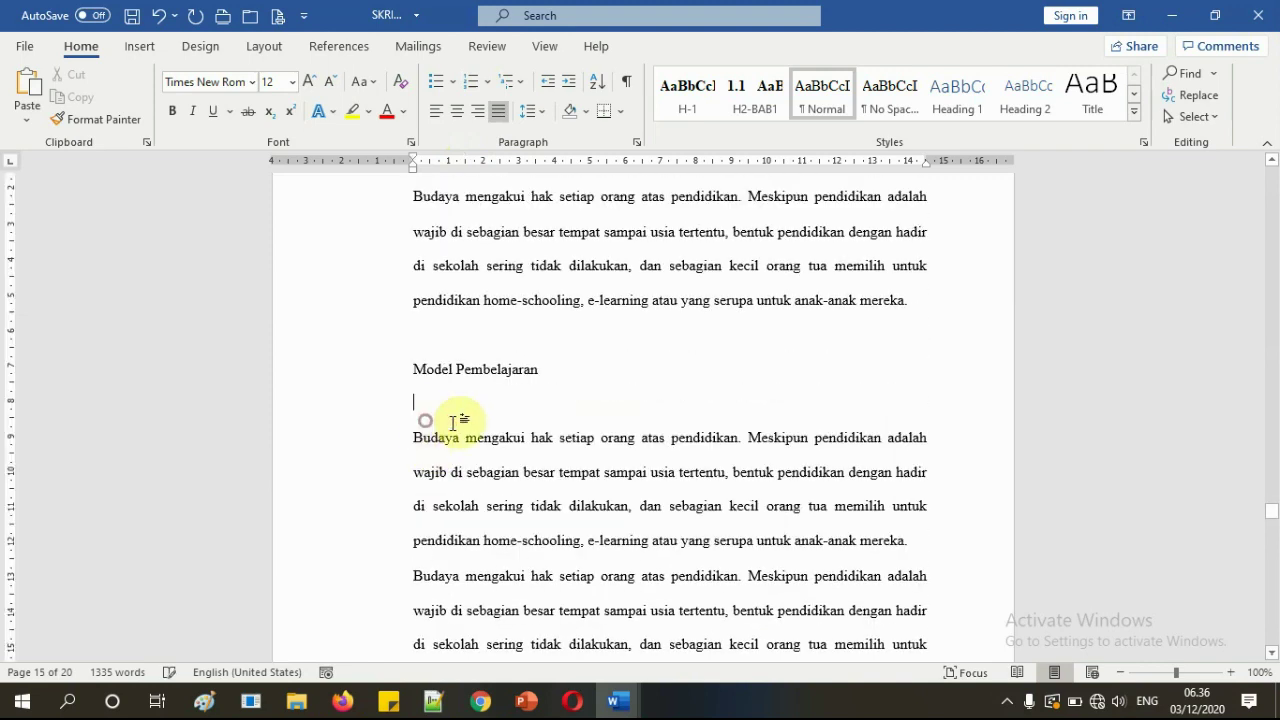
pyautogui.press('Tab')
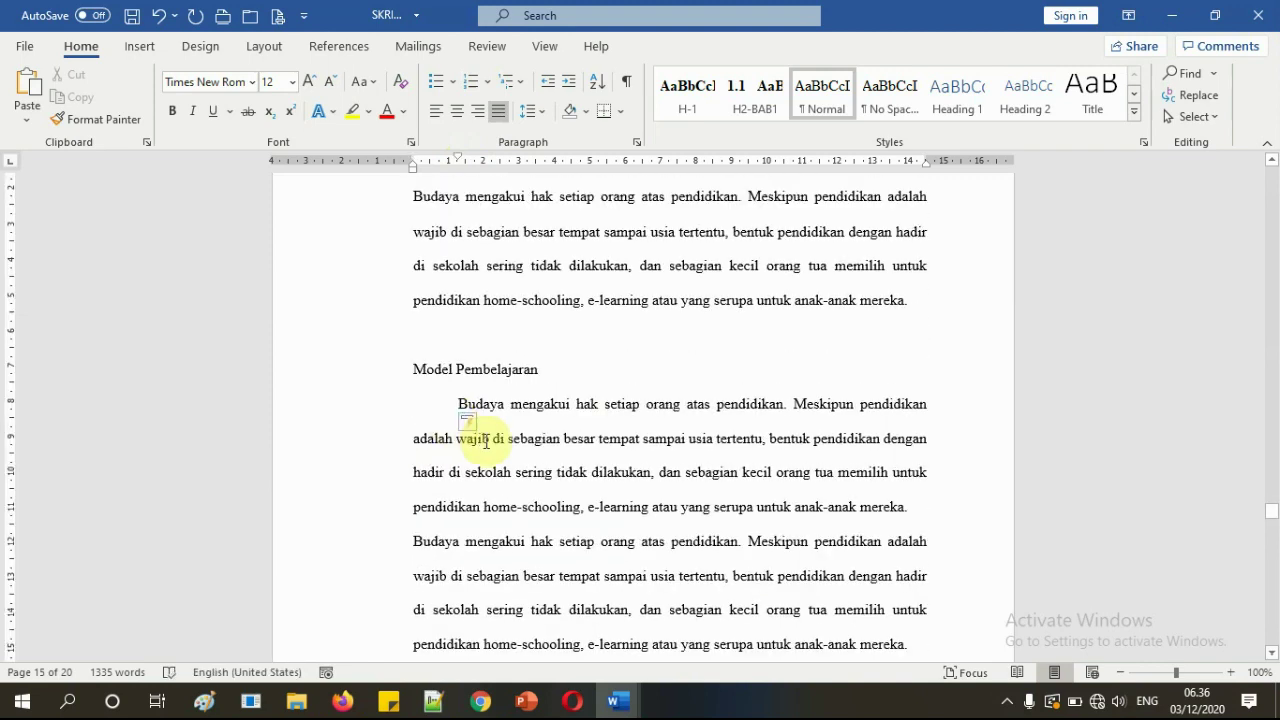
# - Remove the empty line above the Penelitian heading and indent the first line of the paragraph under it
pyautogui.scroll(-3, 489, 441)
pyautogui.click(437, 325)
pyautogui.press('Delete')
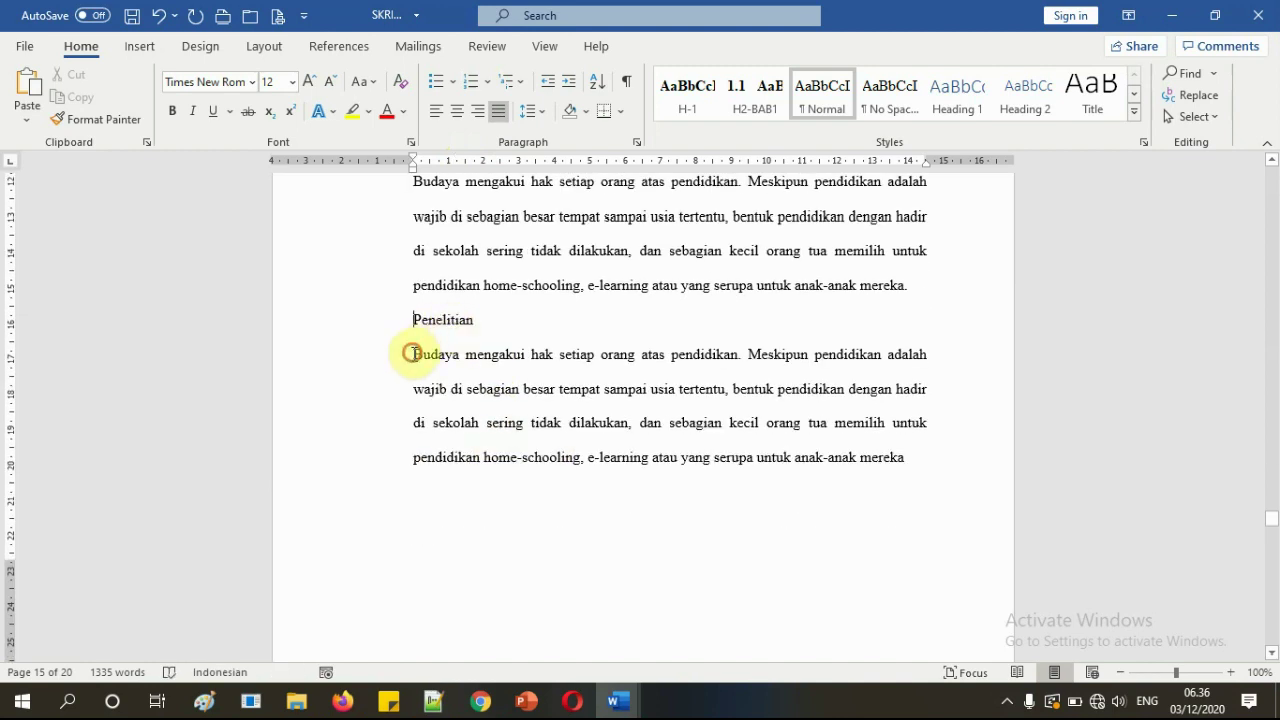
pyautogui.click(412, 353)
pyautogui.press('Tab')
# - Review the headings and paragraph indents of Bab II from the Akhir placeholder back up to the chapter title
pyautogui.scroll(-8, 512, 403)
pyautogui.scroll(5, 488, 401)
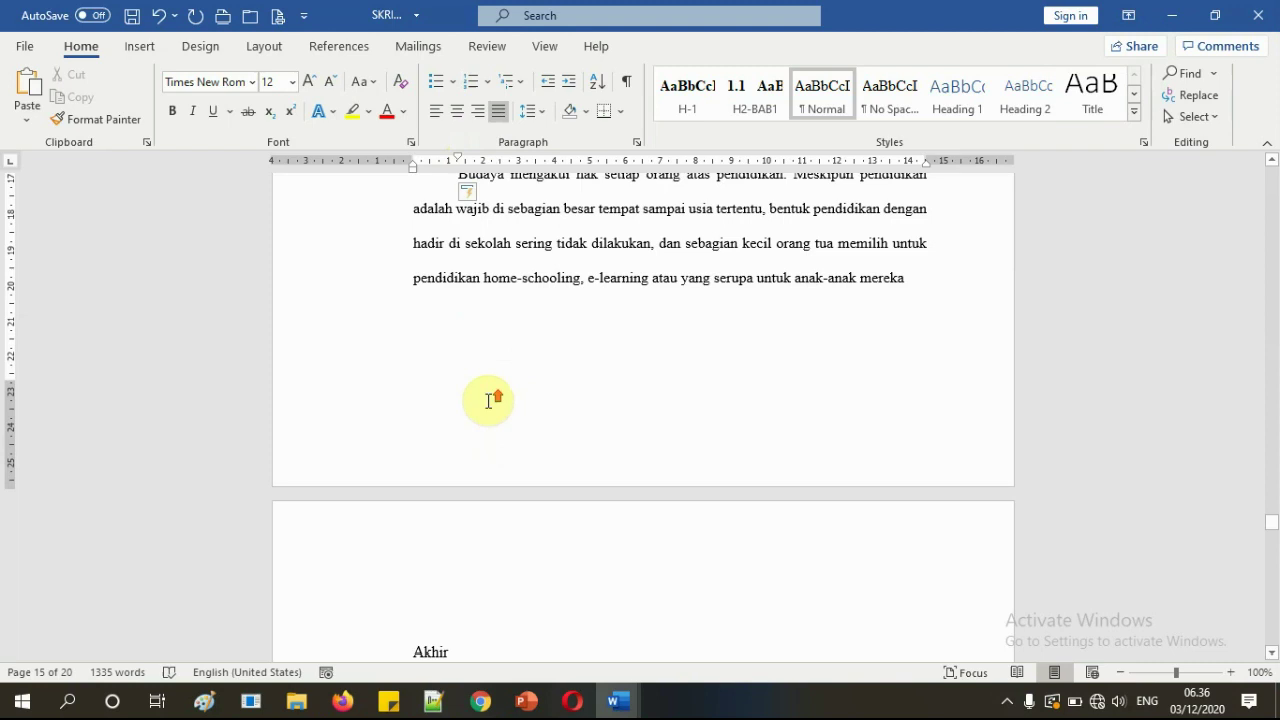
pyautogui.scroll(4, 645, 401)
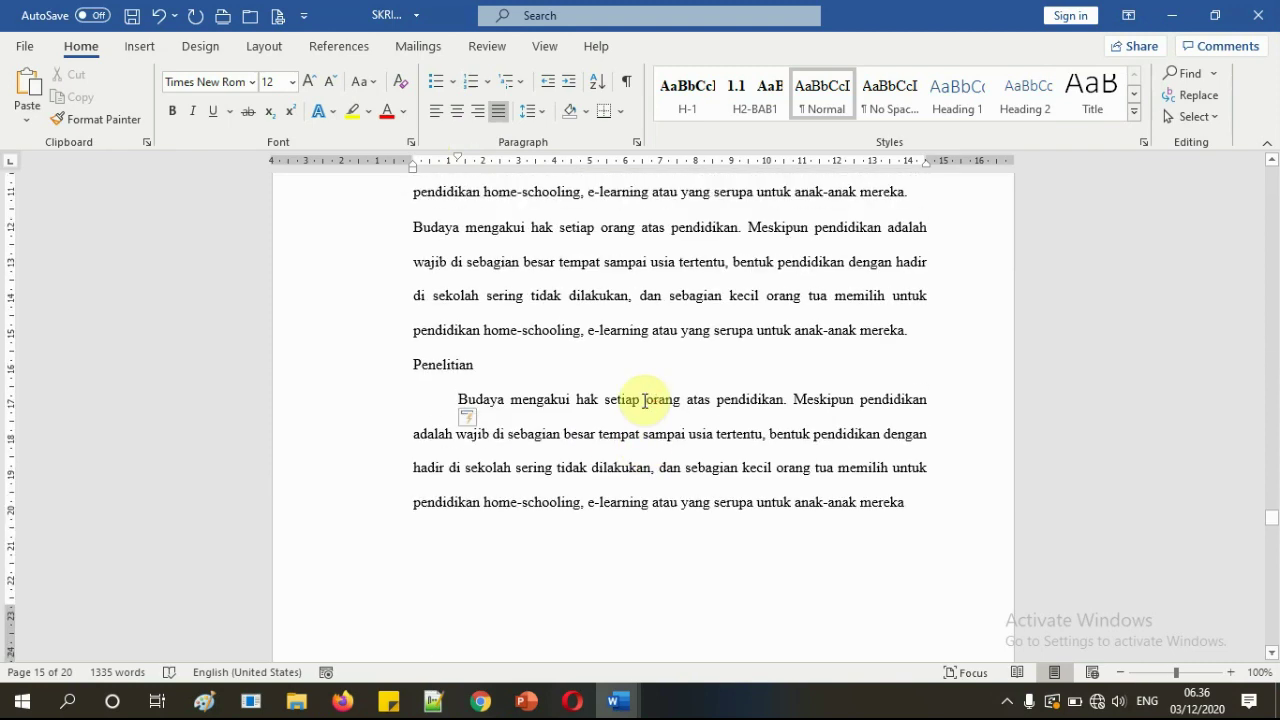
pyautogui.scroll(6, 655, 390)
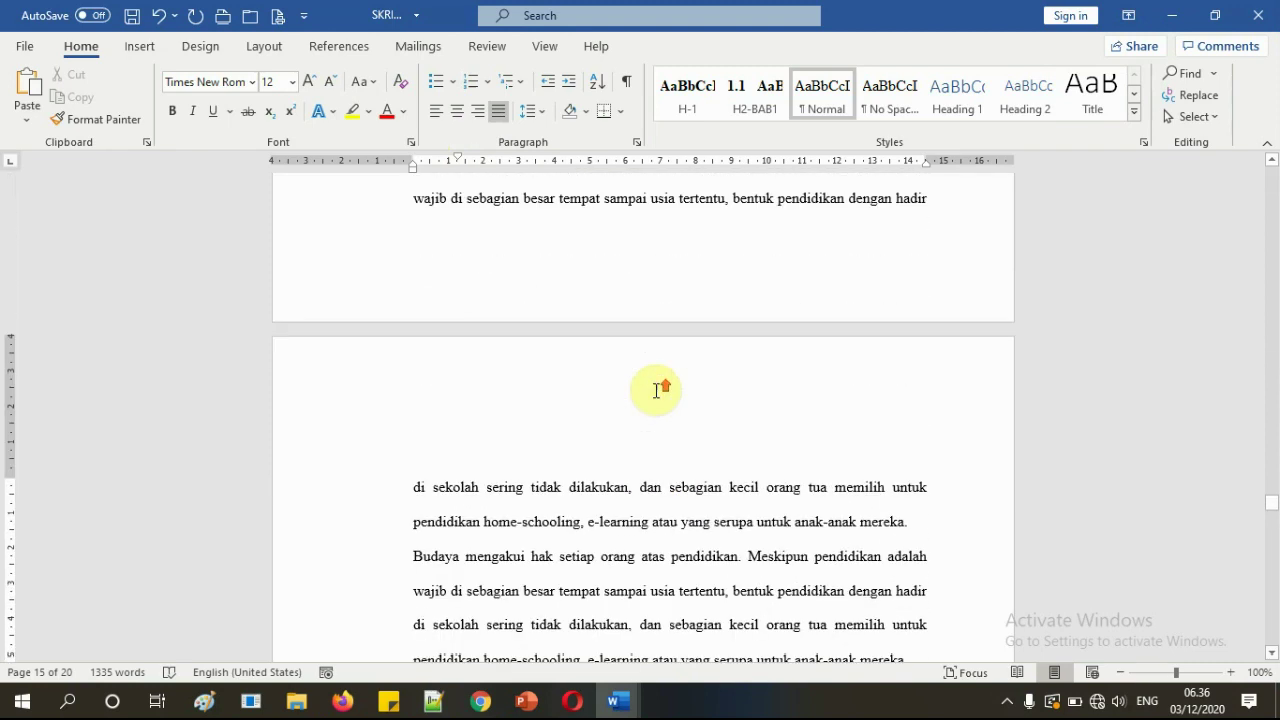
pyautogui.scroll(8, 656, 391)
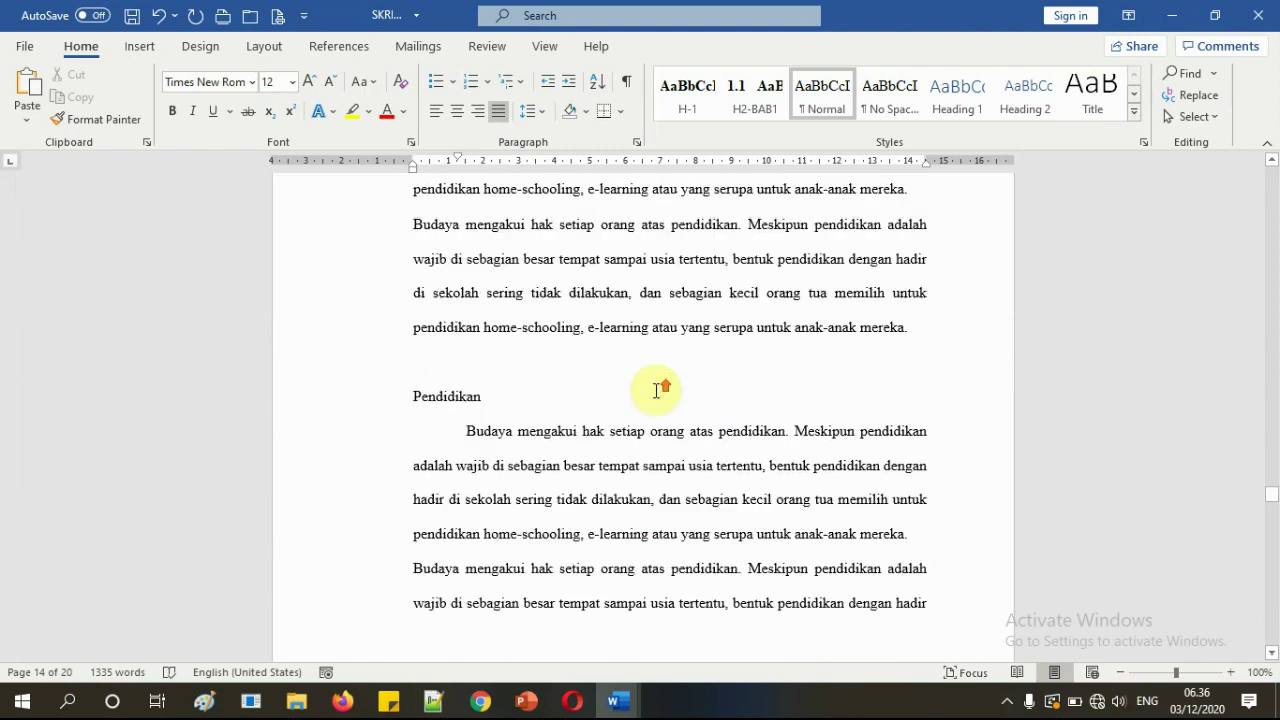
pyautogui.scroll(10, 656, 391)
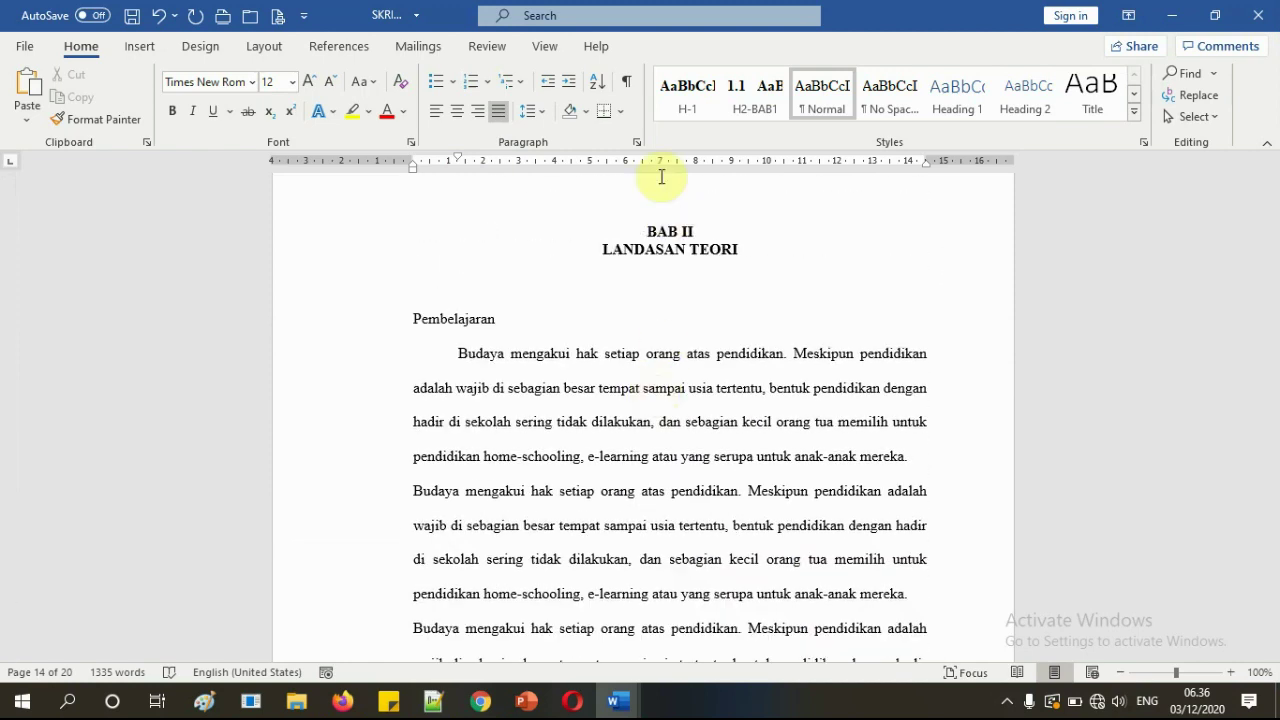
# - Delete the surplus empty paragraphs and the Akhir placeholder before the section break at the end of Bab II
pyautogui.click(626, 81)
pyautogui.scroll(-15, 689, 380)
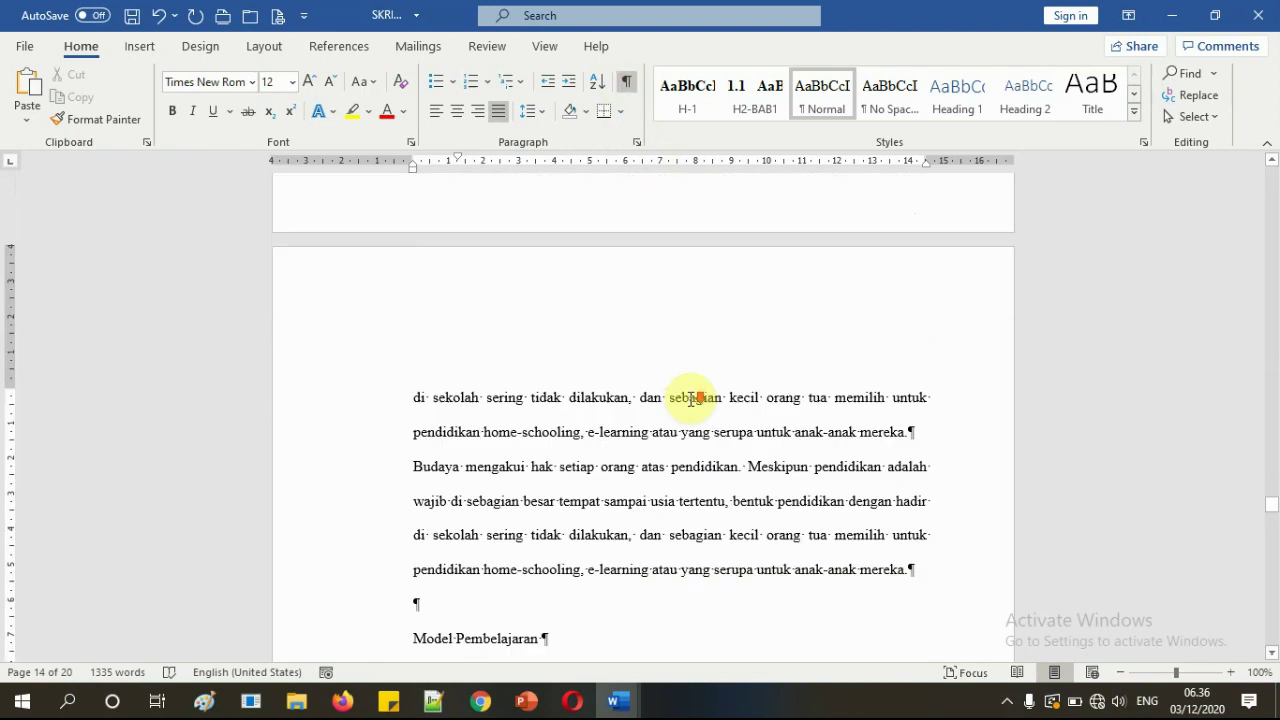
pyautogui.scroll(-8, 561, 430)
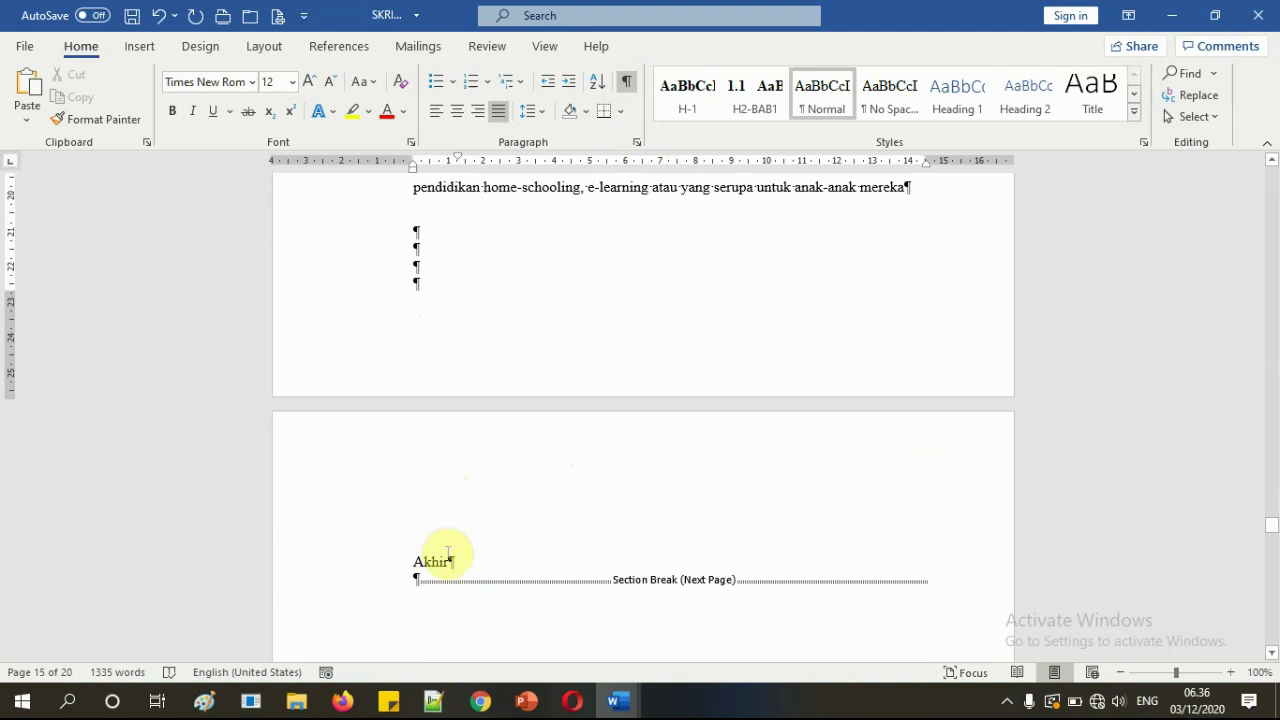
pyautogui.press('super+plus')
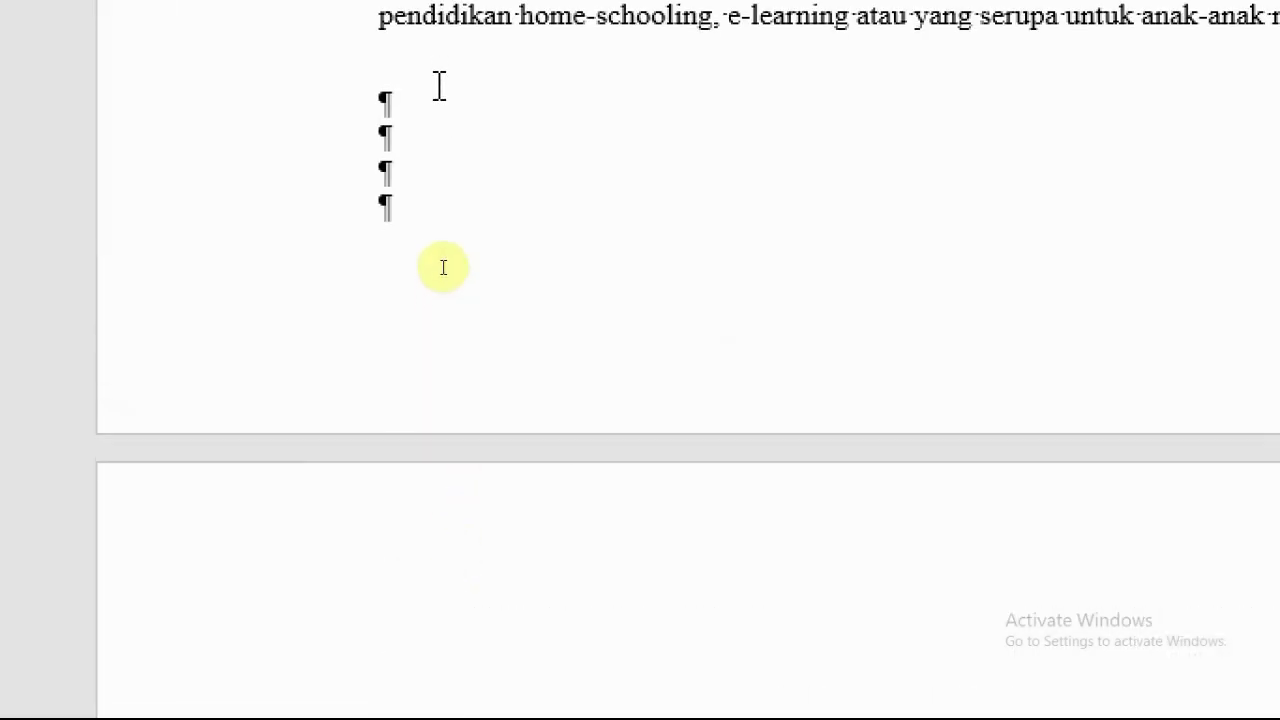
pyautogui.click(386, 102)
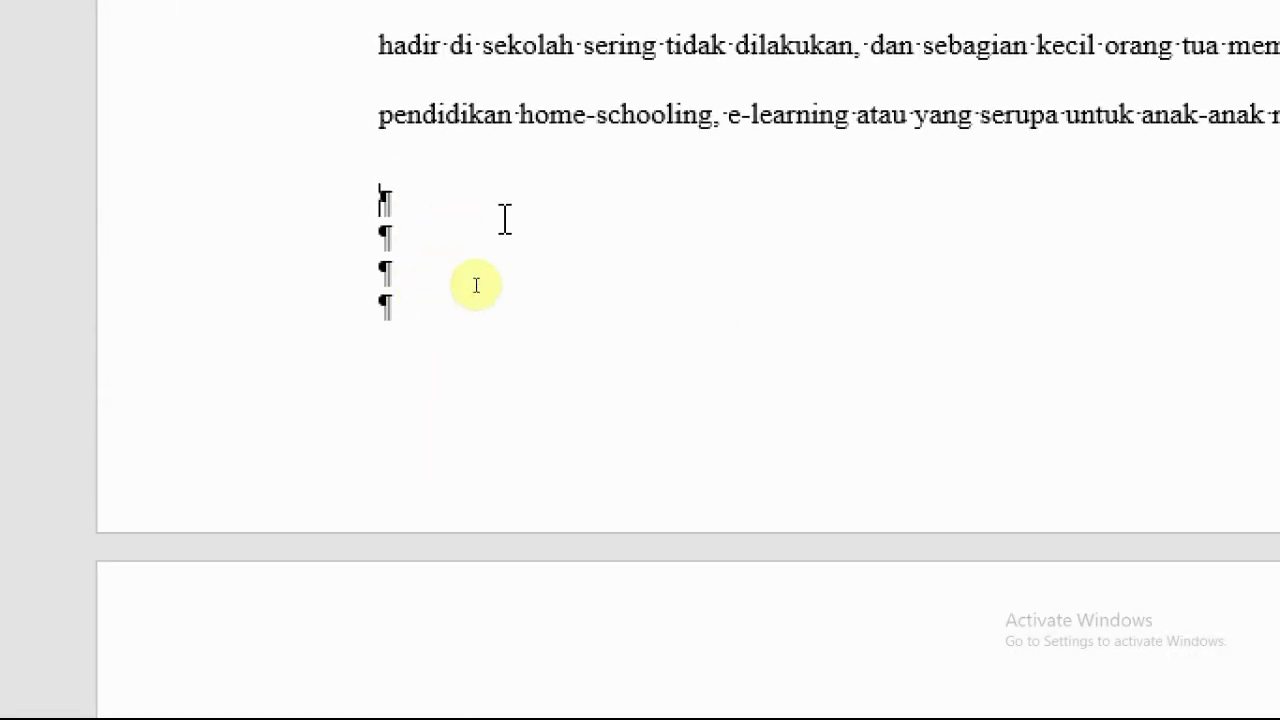
pyautogui.press('Delete')
pyautogui.press('Delete')
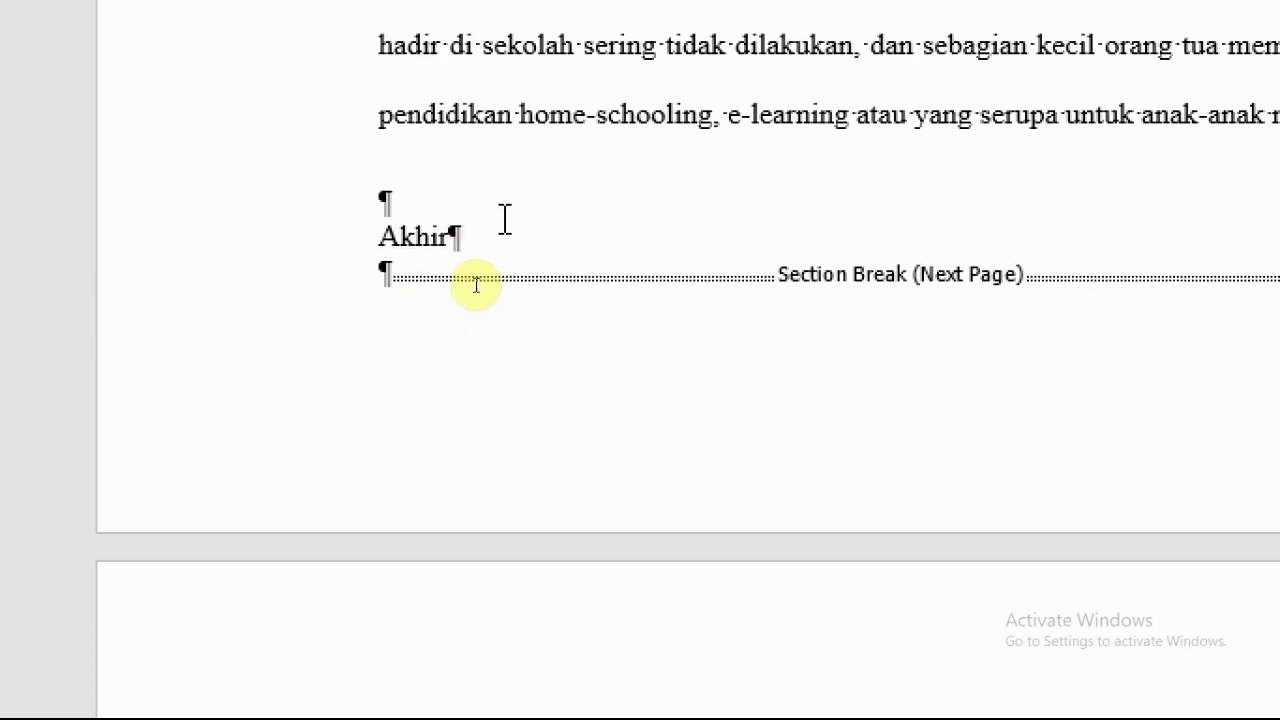
pyautogui.press('Delete')
pyautogui.press('Delete')
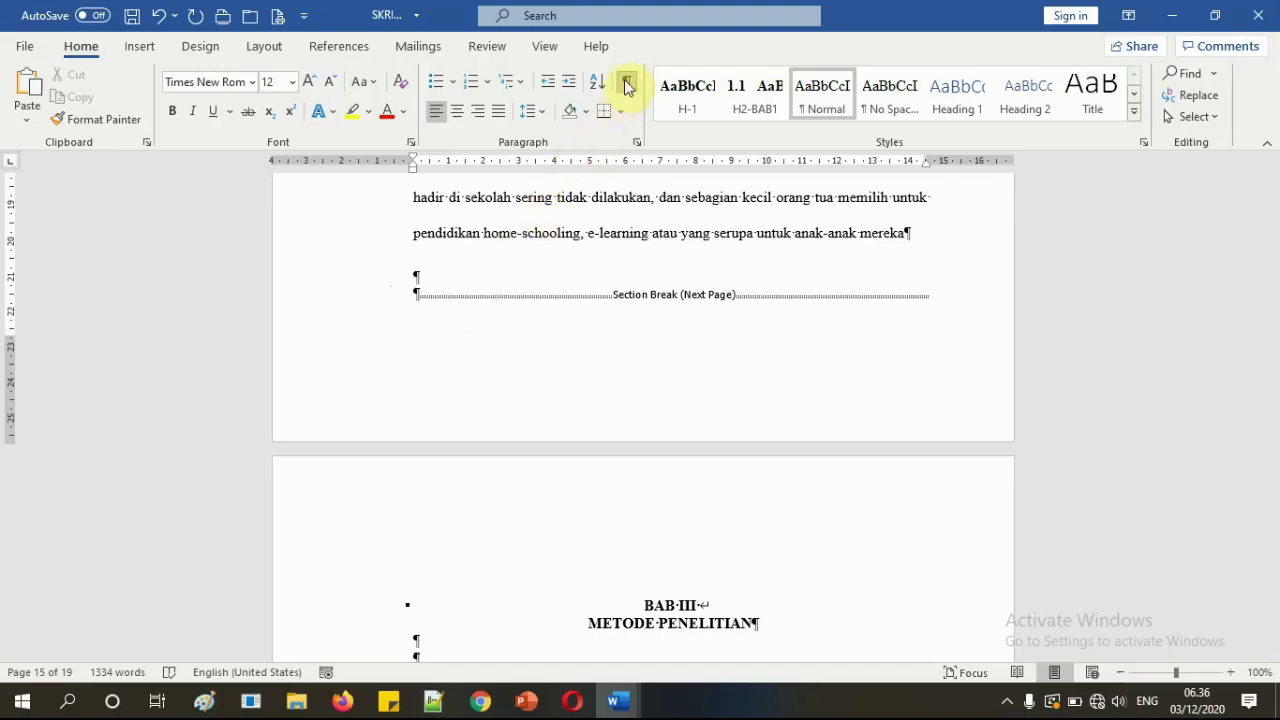
pyautogui.click(627, 87)
# - End the last paragraph of Bab I with a full stop and add a new paragraph below it reading "Tambahan di sini .."
pyautogui.scroll(5, 811, 392)
pyautogui.scroll(15, 811, 392)
pyautogui.scroll(20, 811, 382)
pyautogui.scroll(10, 811, 382)
pyautogui.scroll(8, 778, 461)
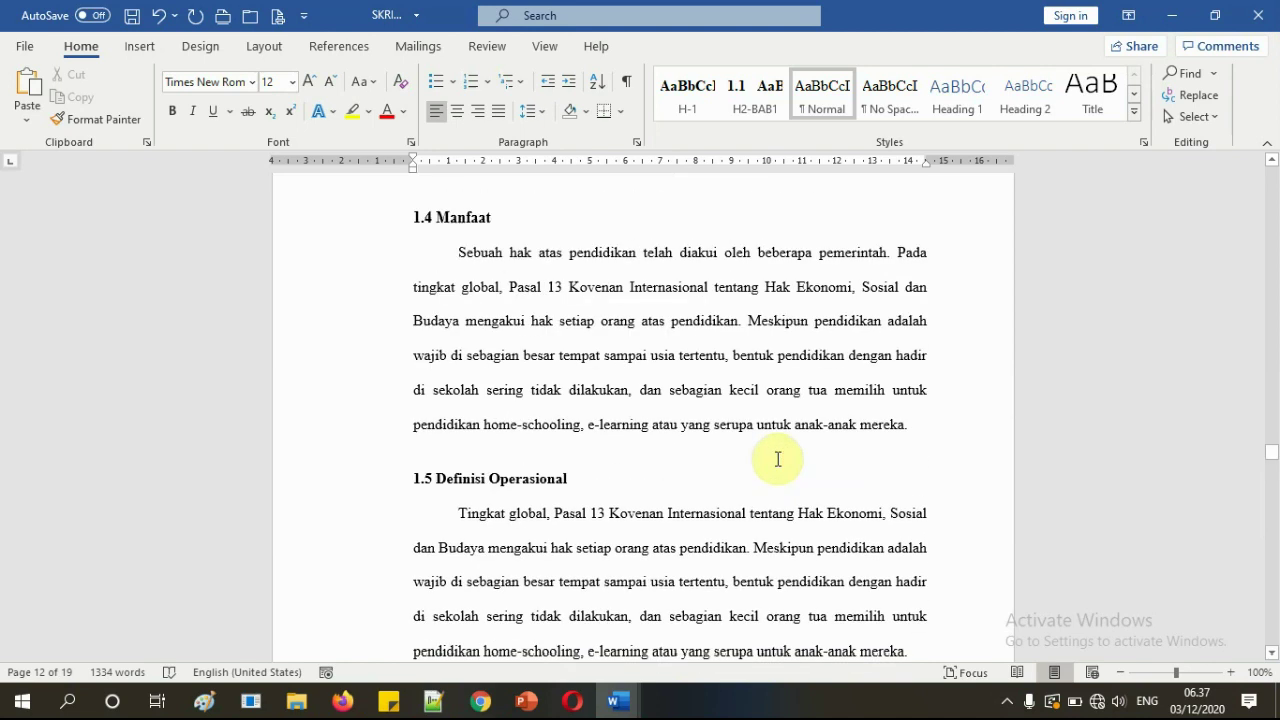
pyautogui.scroll(-10, 778, 459)
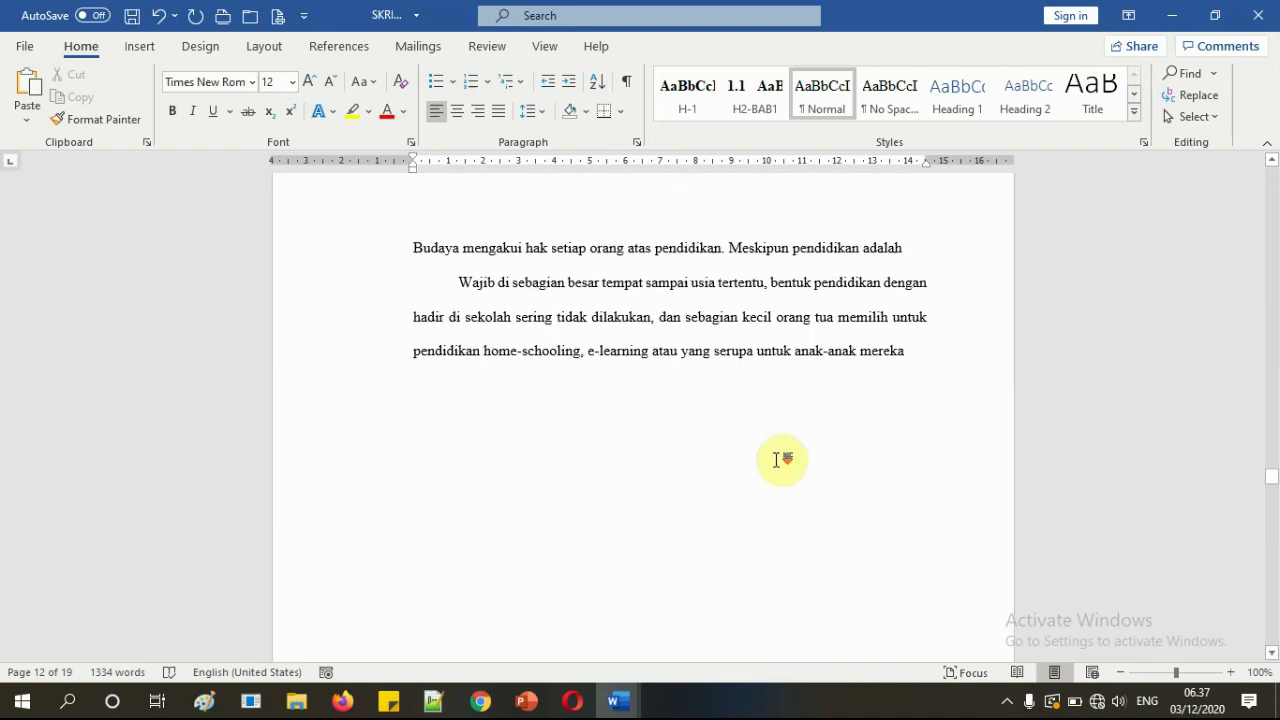
pyautogui.click(563, 519)
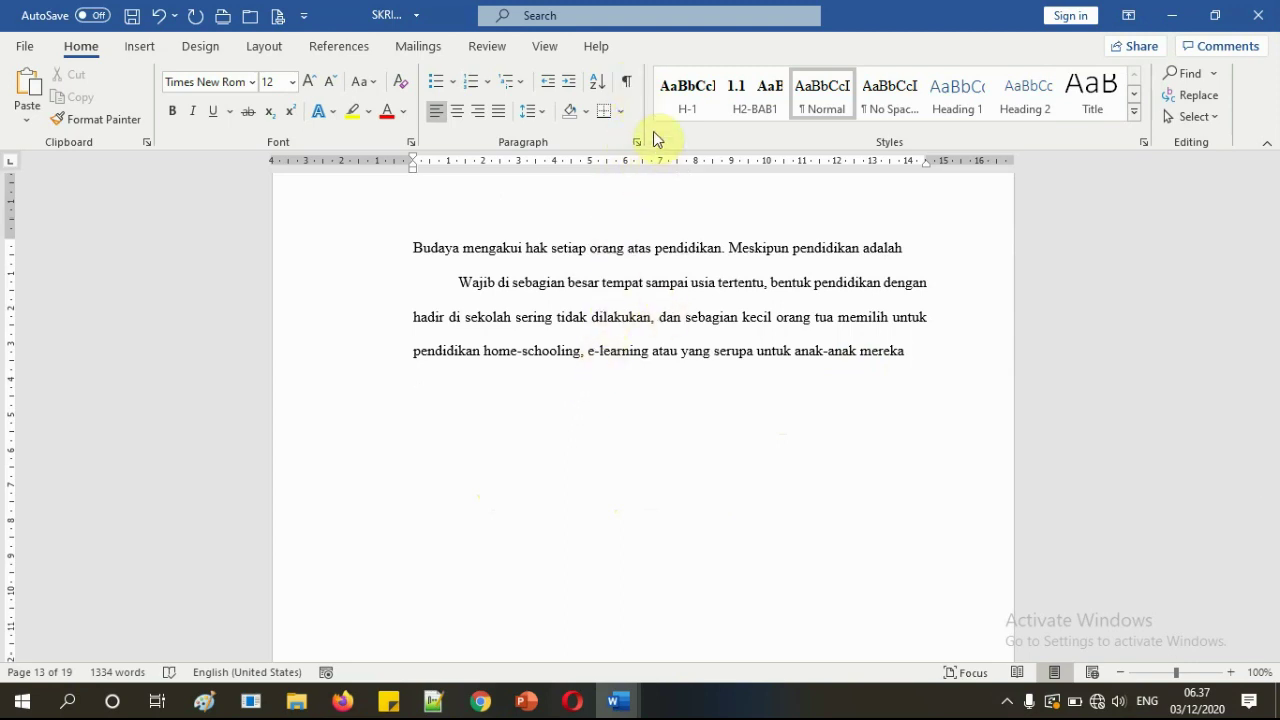
pyautogui.click(627, 85)
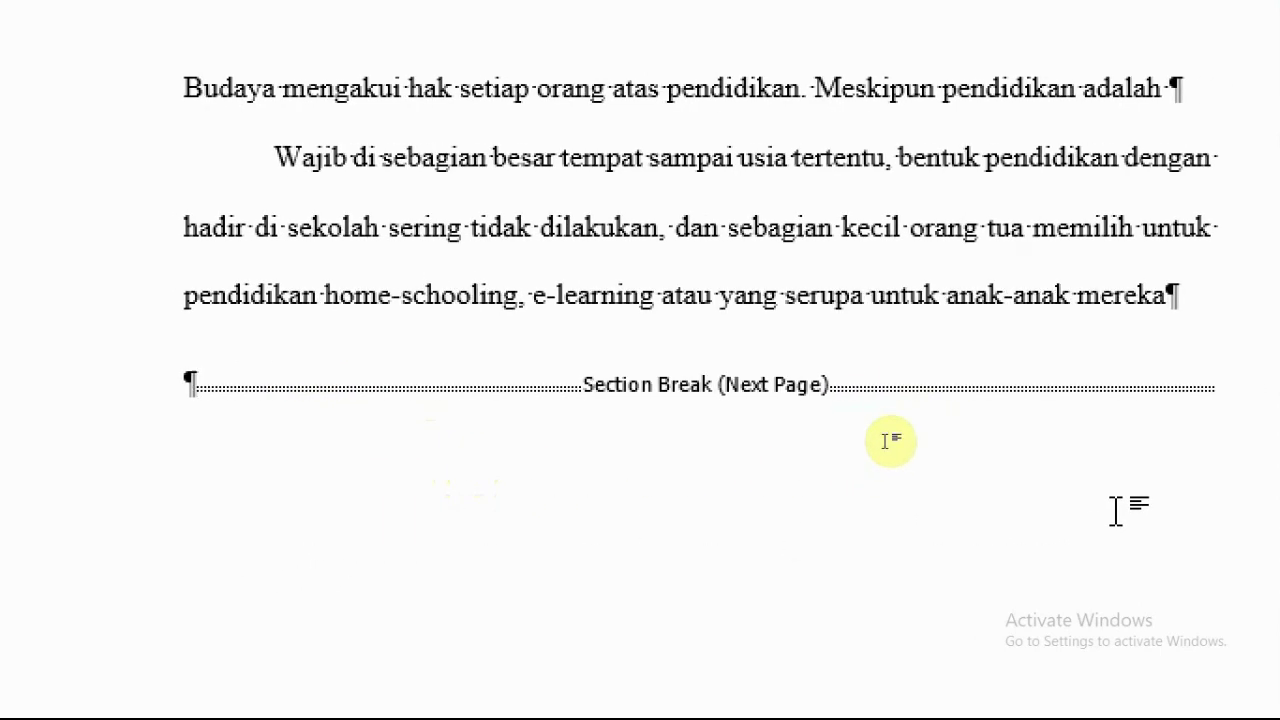
pyautogui.click(910, 353)
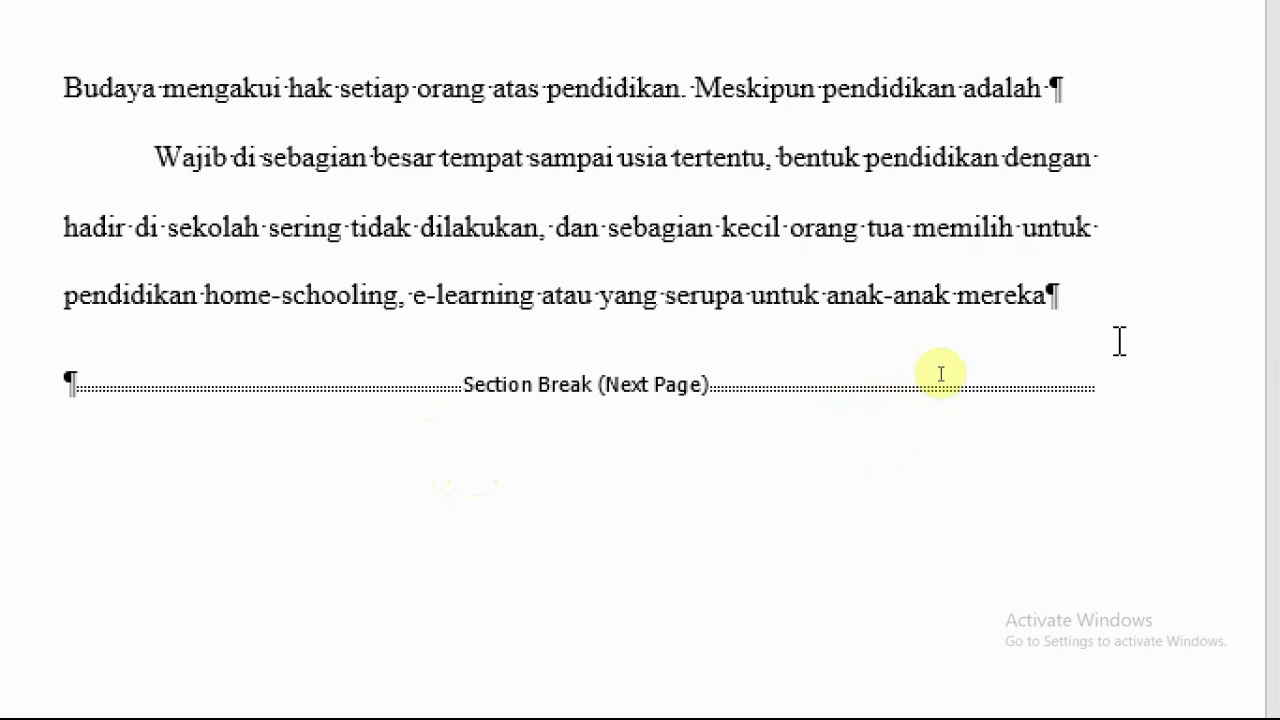
pyautogui.write('.')
pyautogui.press('Return')
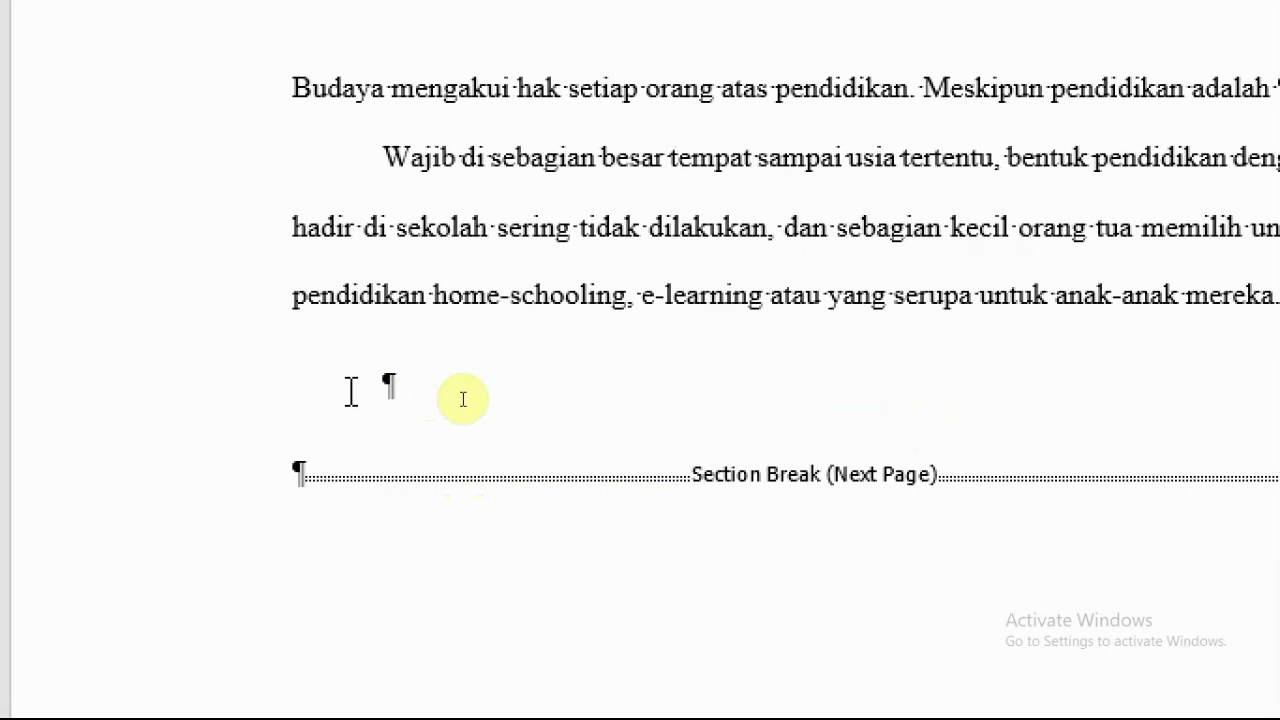
pyautogui.write('ta')
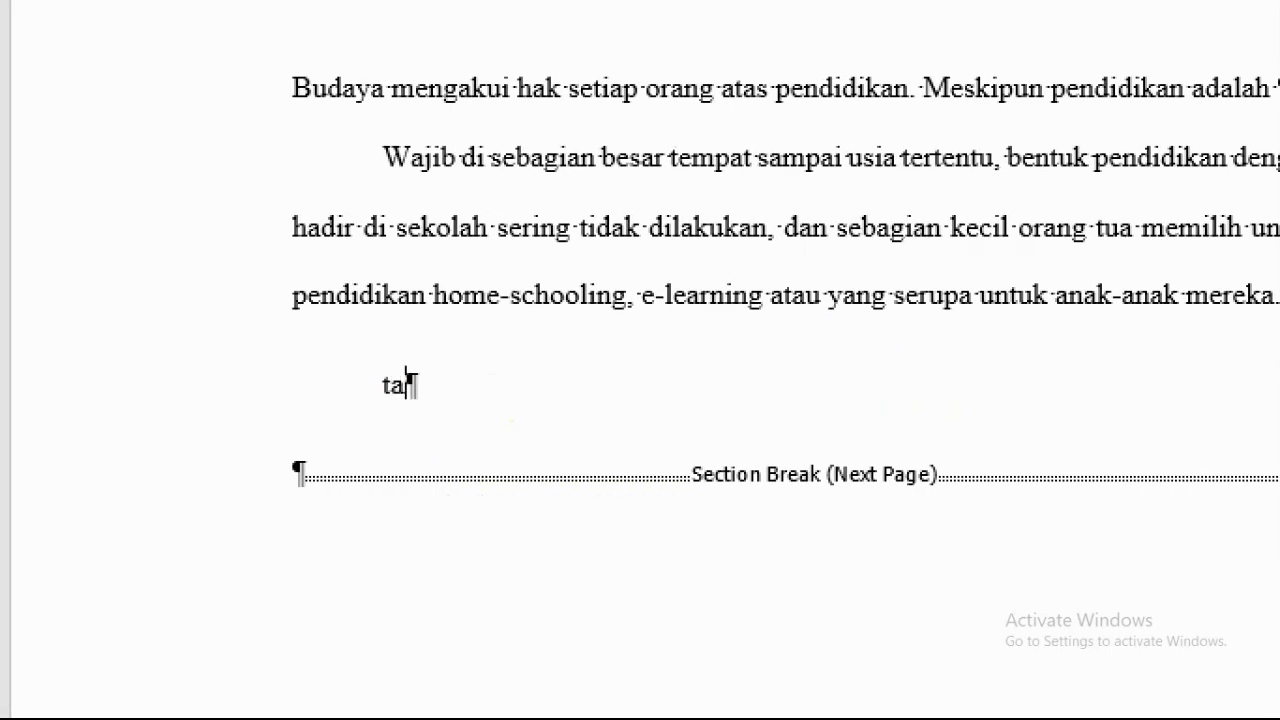
pyautogui.write('mbahan di sini ..')
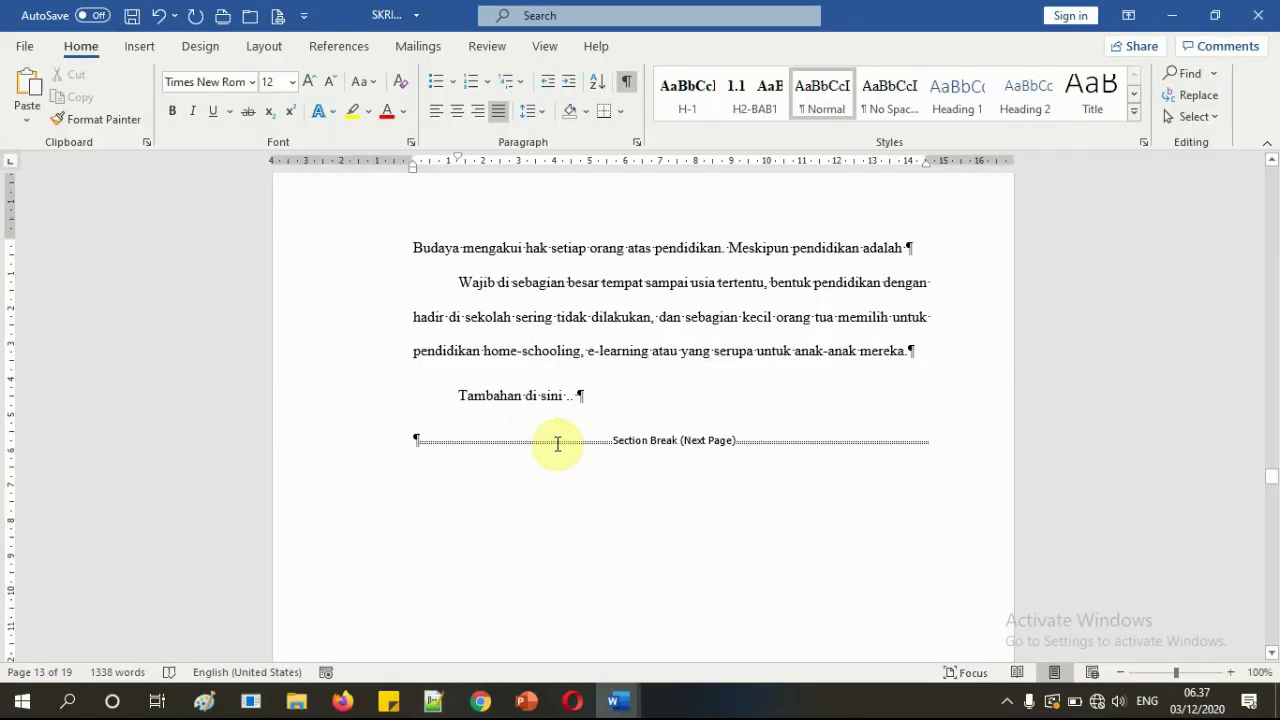
pyautogui.click(630, 87)
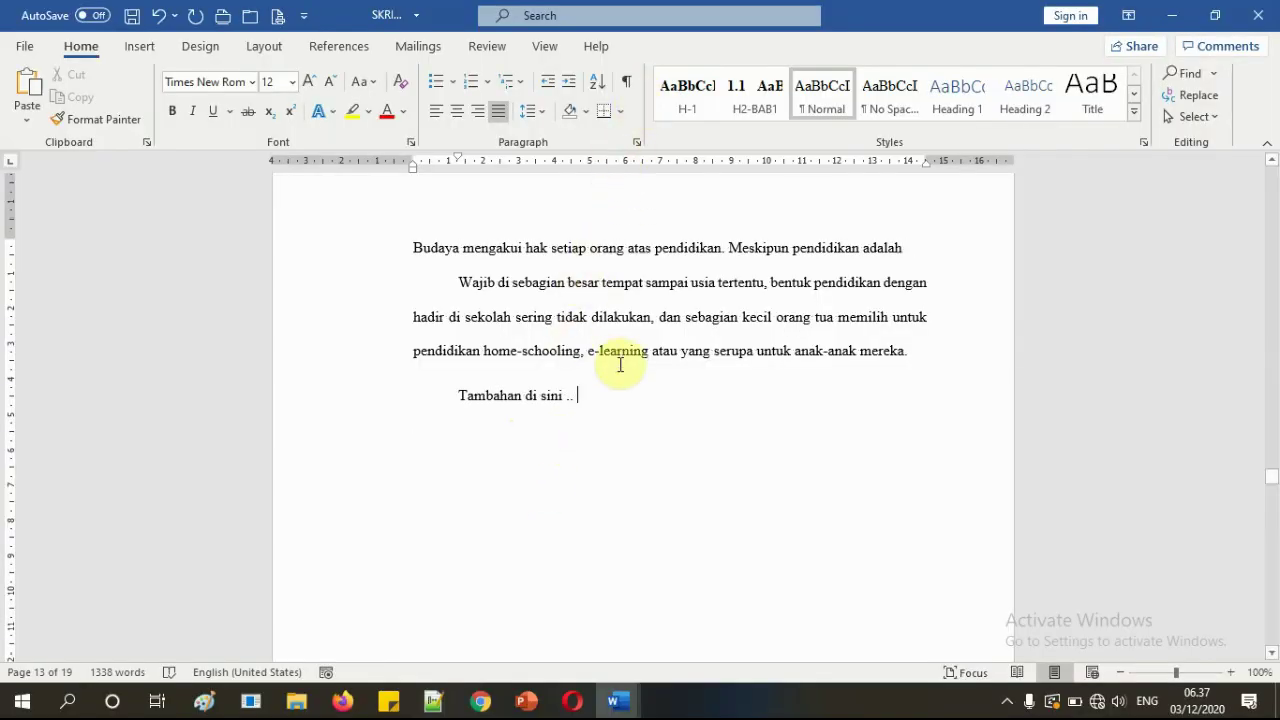
# - Review the Bab II subheadings and their paragraphs from Pembelajaran to Penelitian, looking for the lines that need a heading style
pyautogui.scroll(-15, 617, 418)
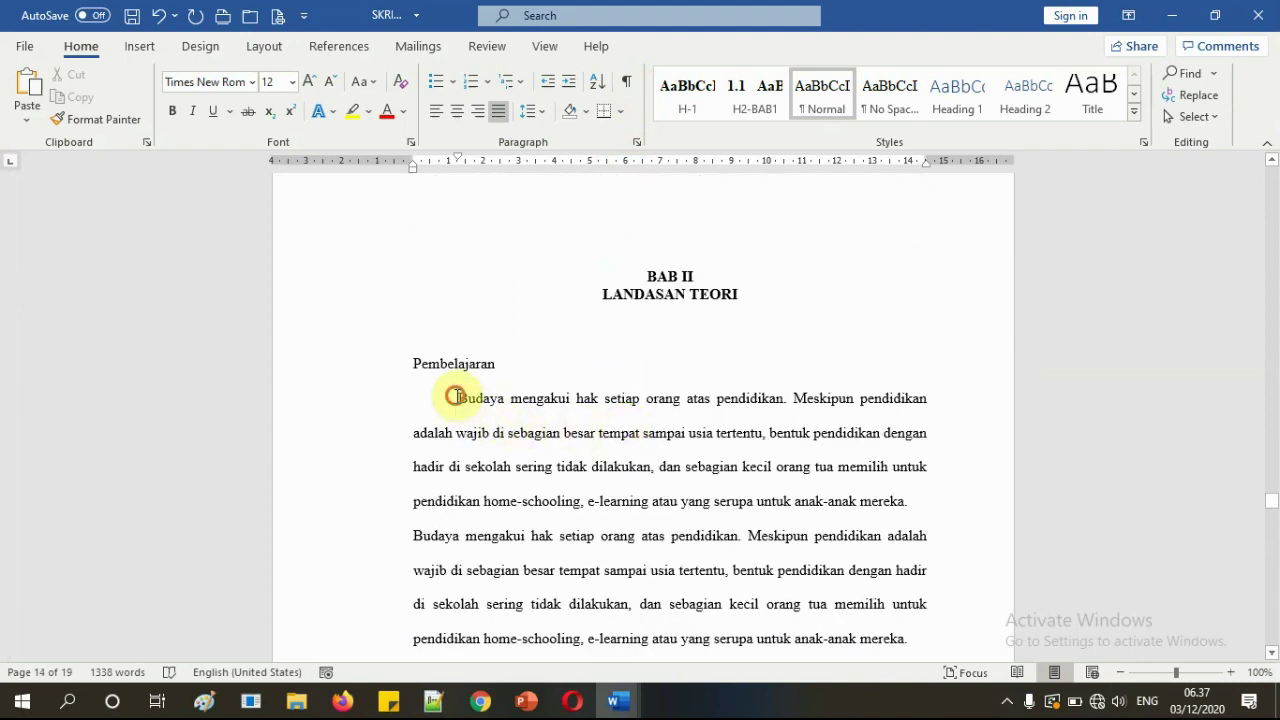
pyautogui.scroll(-10, 545, 445)
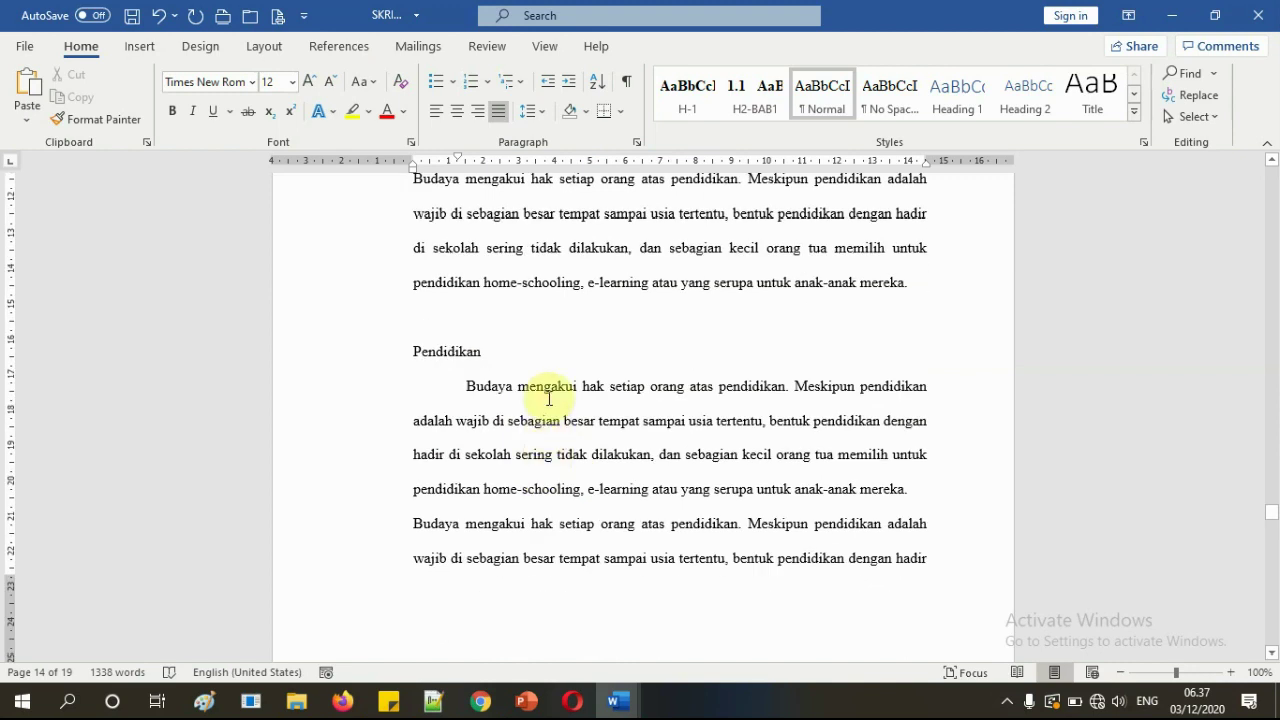
pyautogui.scroll(-15, 548, 399)
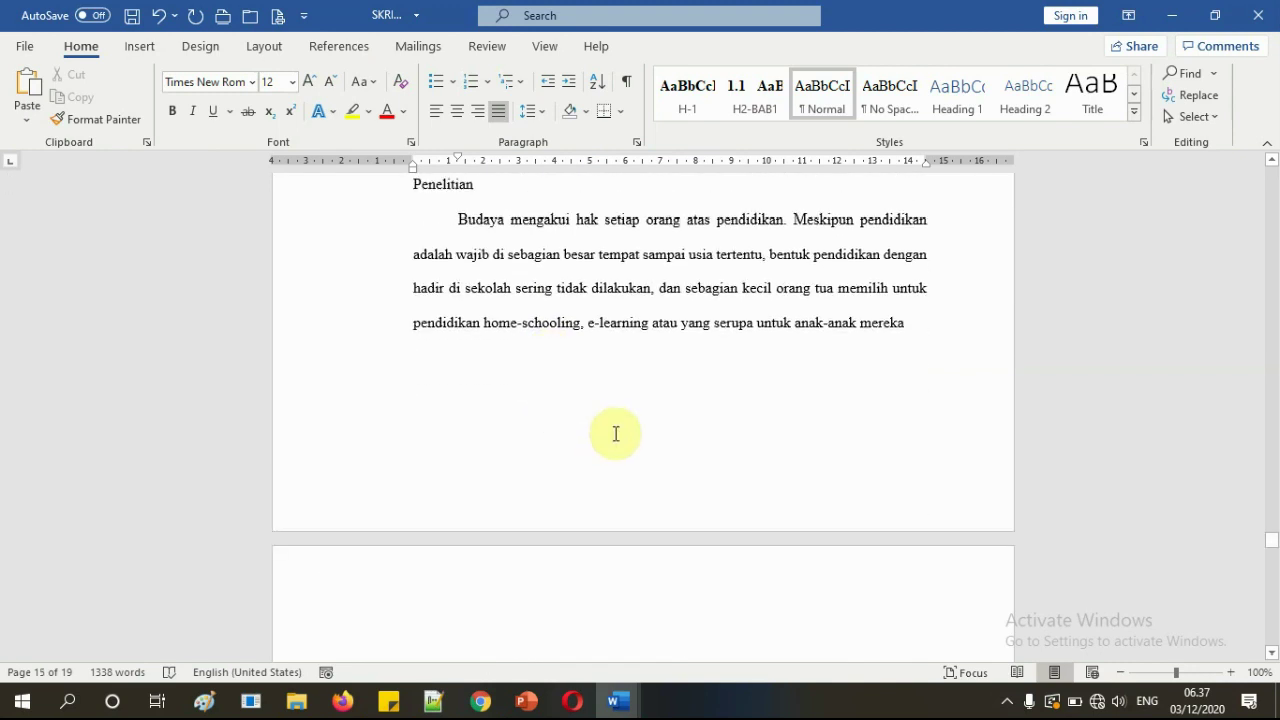
pyautogui.scroll(-7, 616, 433)
pyautogui.scroll(14, 616, 433)
pyautogui.scroll(15, 620, 430)
pyautogui.scroll(6, 620, 430)
pyautogui.scroll(-2, 689, 314)
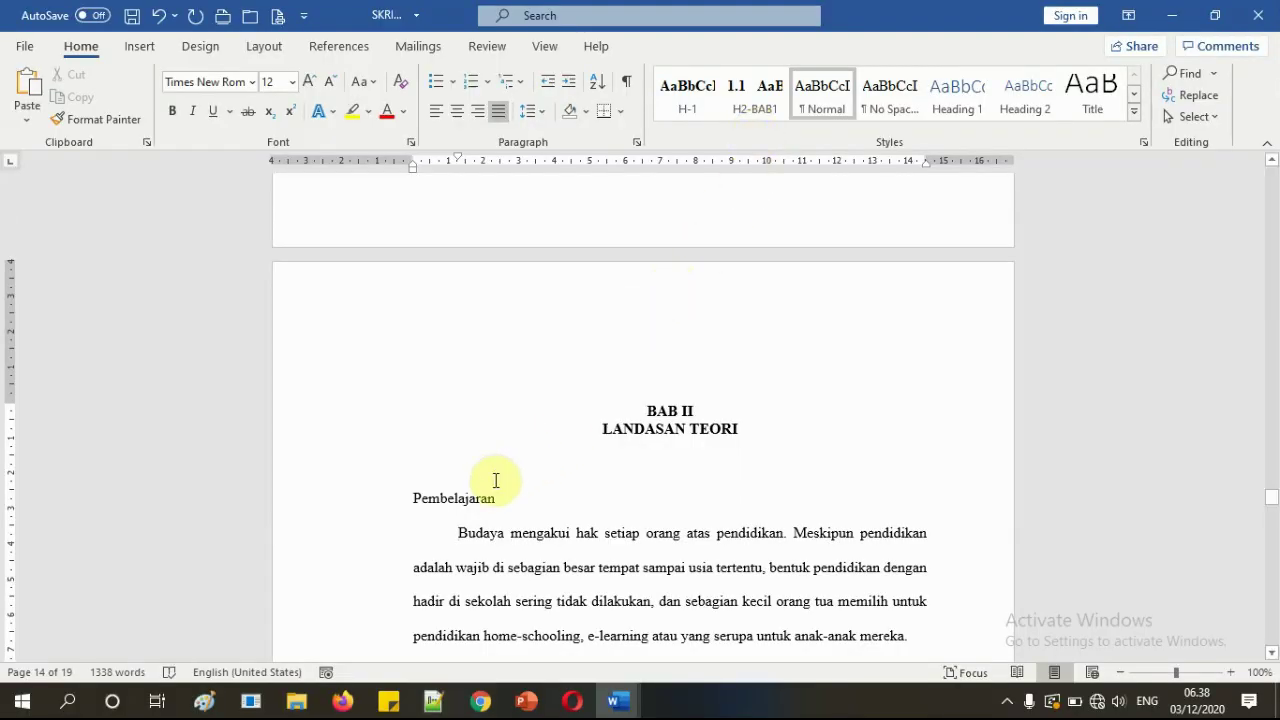
pyautogui.moveTo(413, 498); pyautogui.dragTo(496, 498)
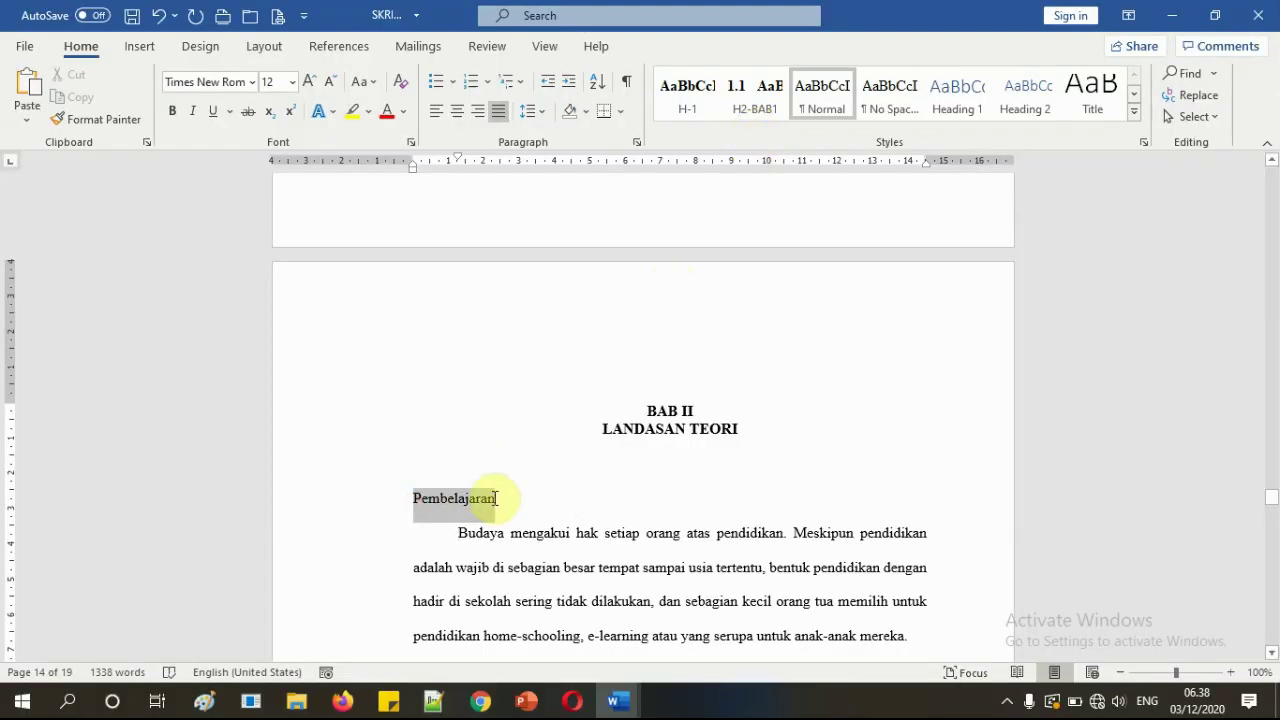
pyautogui.scroll(-7, 510, 500)
pyautogui.moveTo(405, 442); pyautogui.dragTo(491, 443)
pyautogui.scroll(7, 535, 490)
pyautogui.click(529, 488)
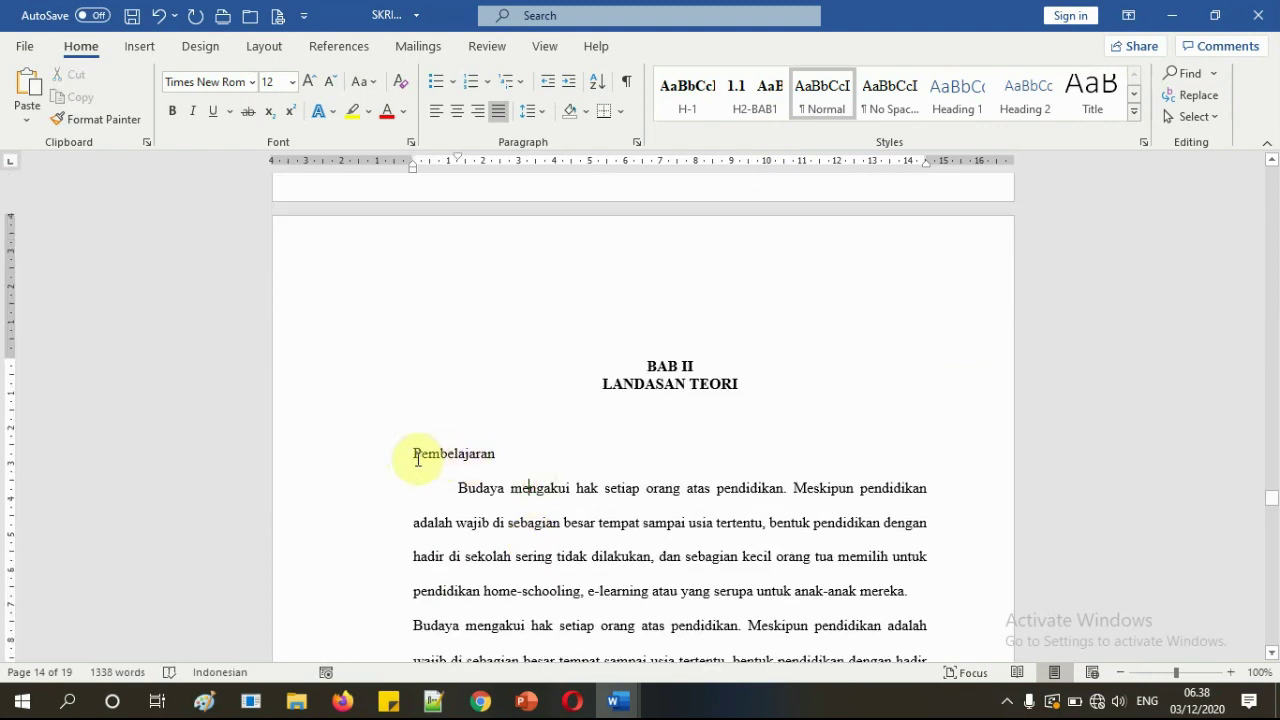
# - Create a new style named H2-BAB2 from the Pembelajaran subheading and base it on Heading 2
pyautogui.moveTo(407, 453); pyautogui.dragTo(502, 453)
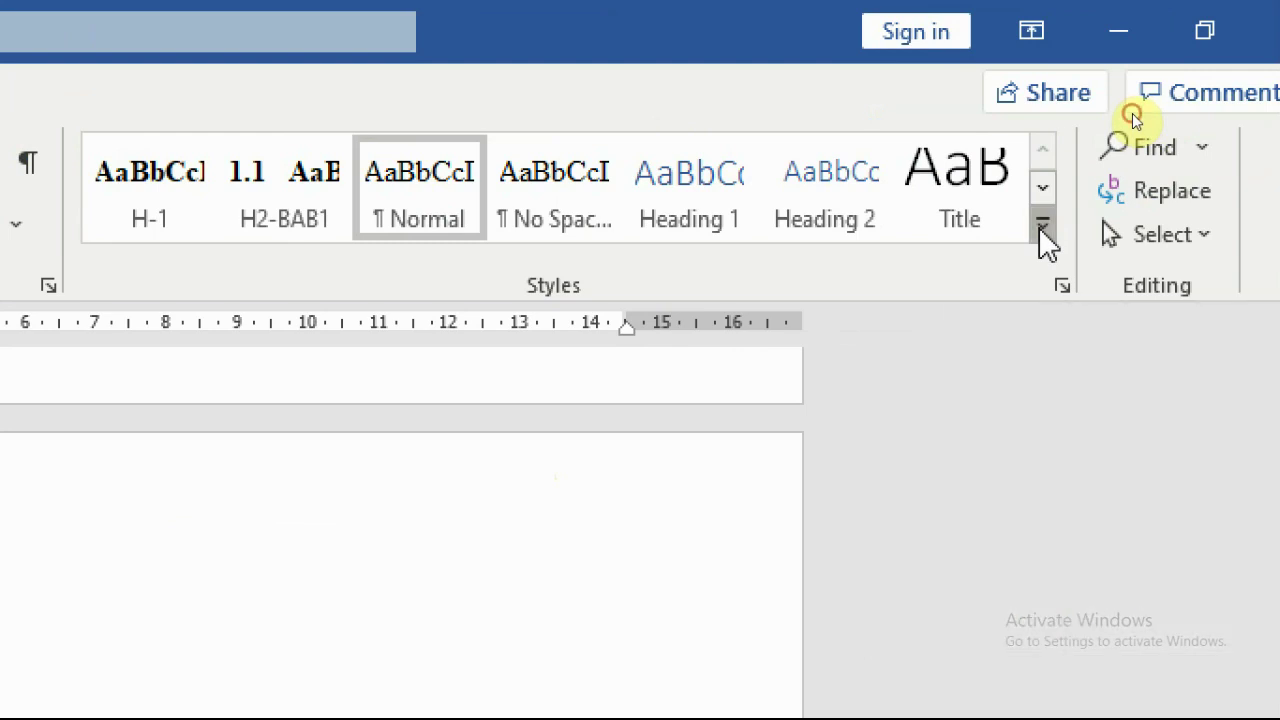
pyautogui.click(1045, 240)
pyautogui.click(360, 497)
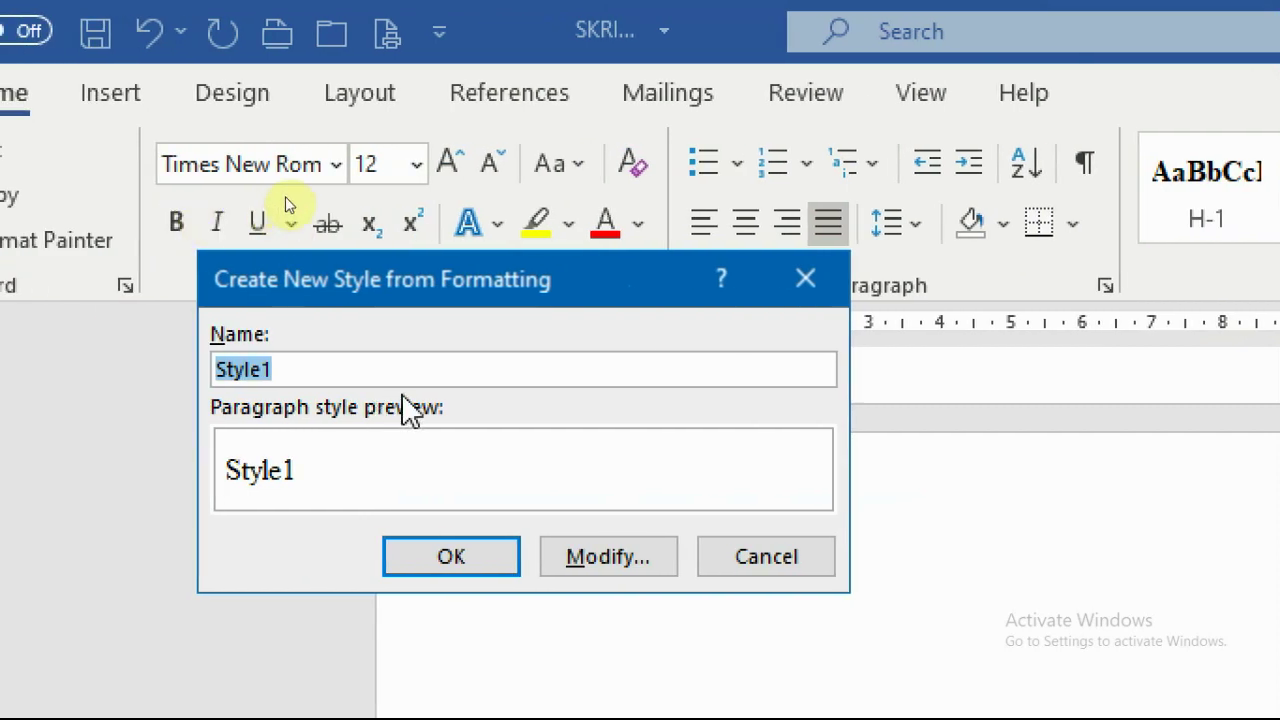
pyautogui.write('h')
pyautogui.press('BackSpace')
pyautogui.write('H2-BAB2')
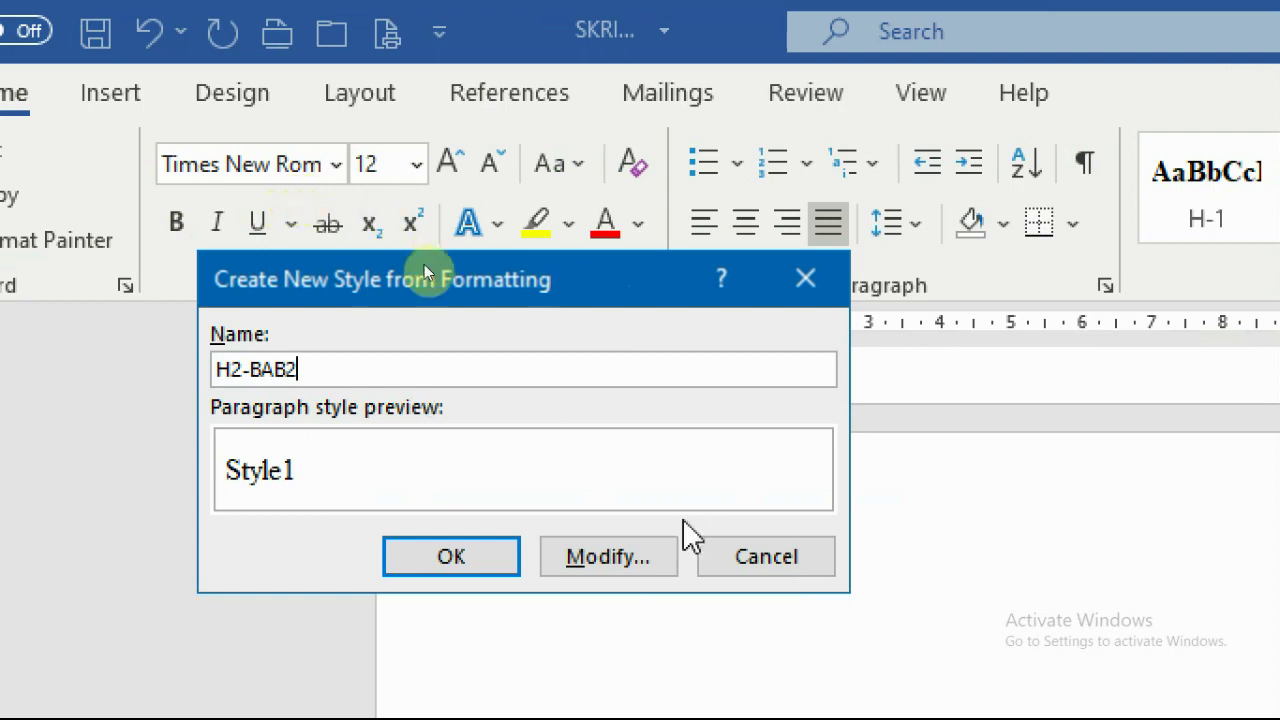
pyautogui.click(615, 562)
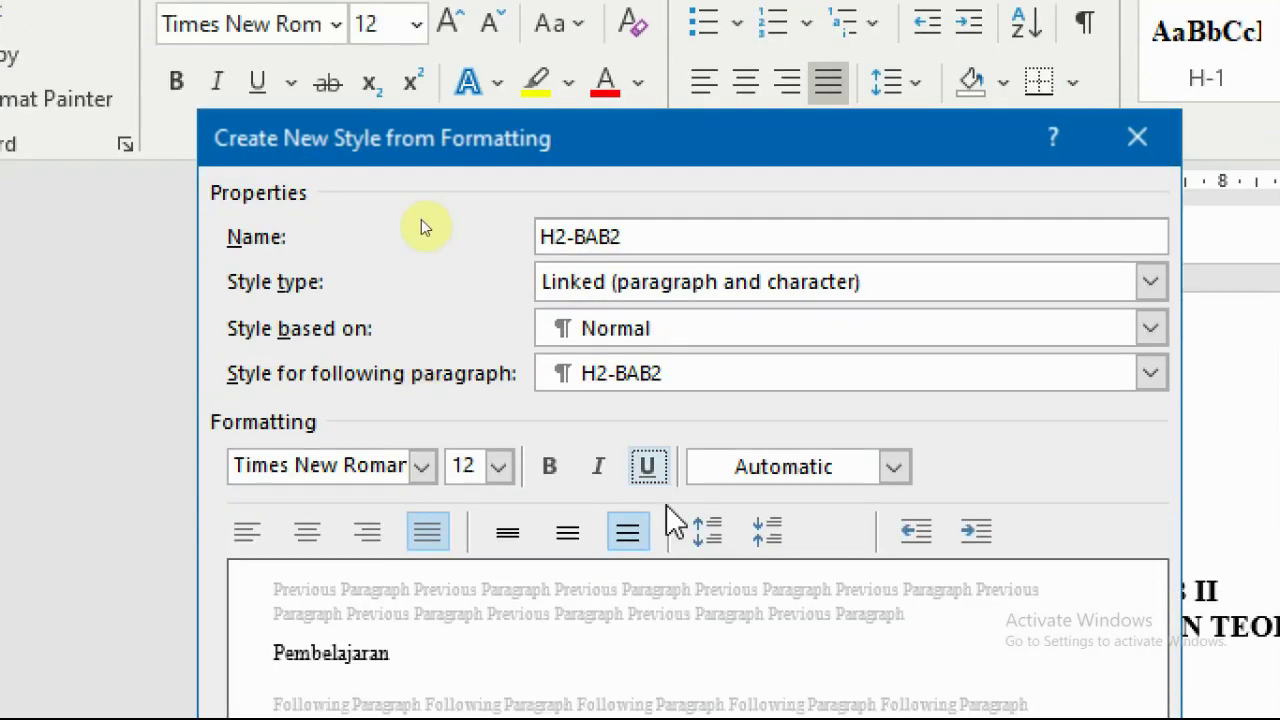
pyautogui.click(623, 477)
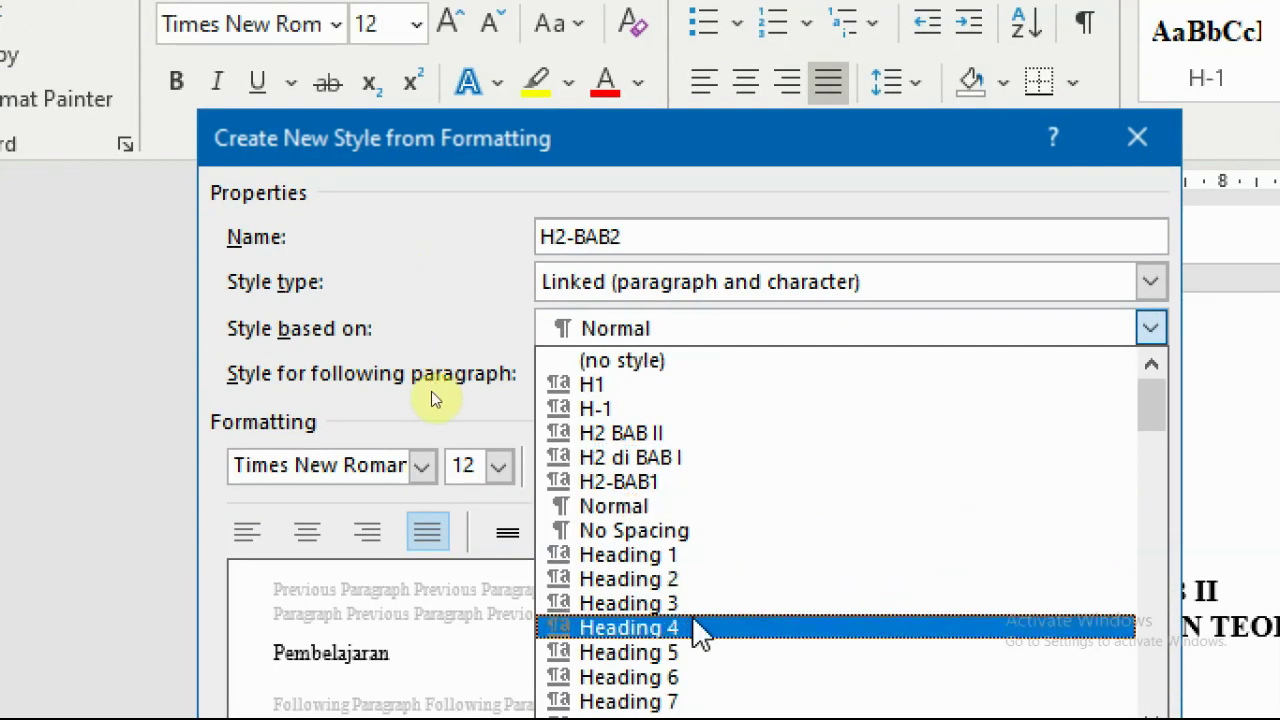
pyautogui.click(680, 582)
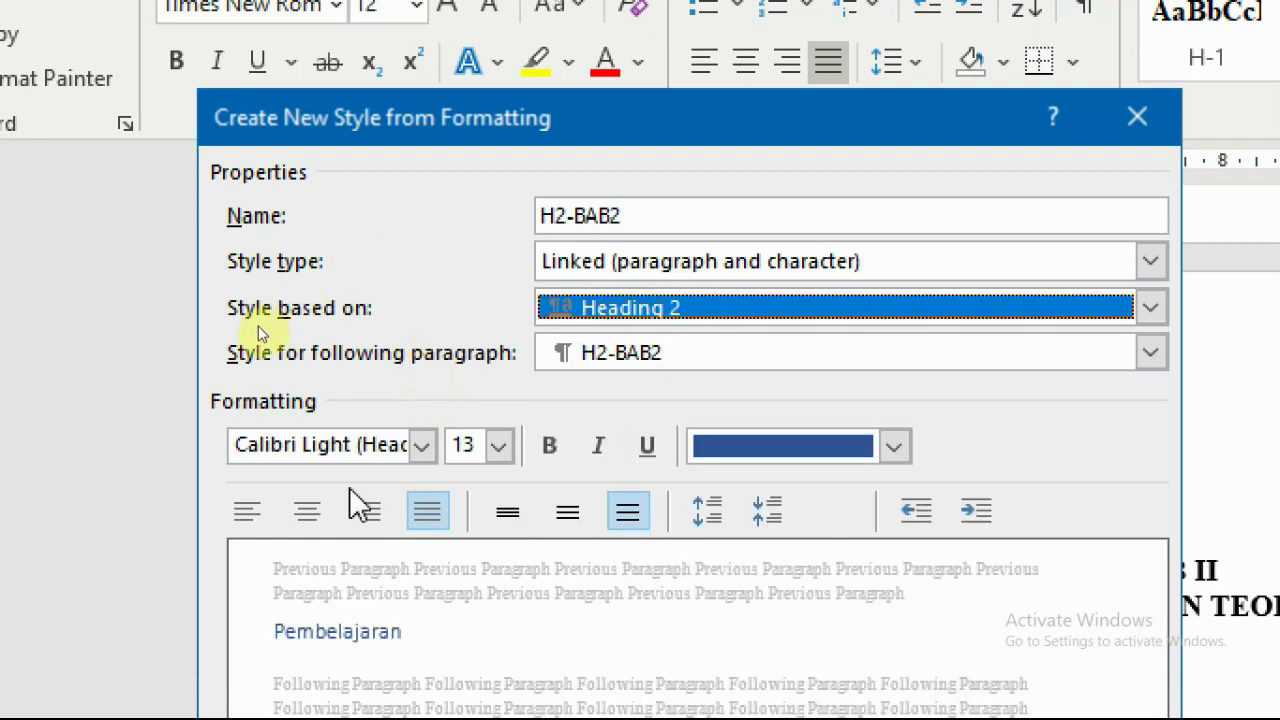
# - Format the H2-BAB2 style as Times New Roman 12, bold, automatic font colour and left-aligned
pyautogui.click(328, 440)
pyautogui.click(421, 446)
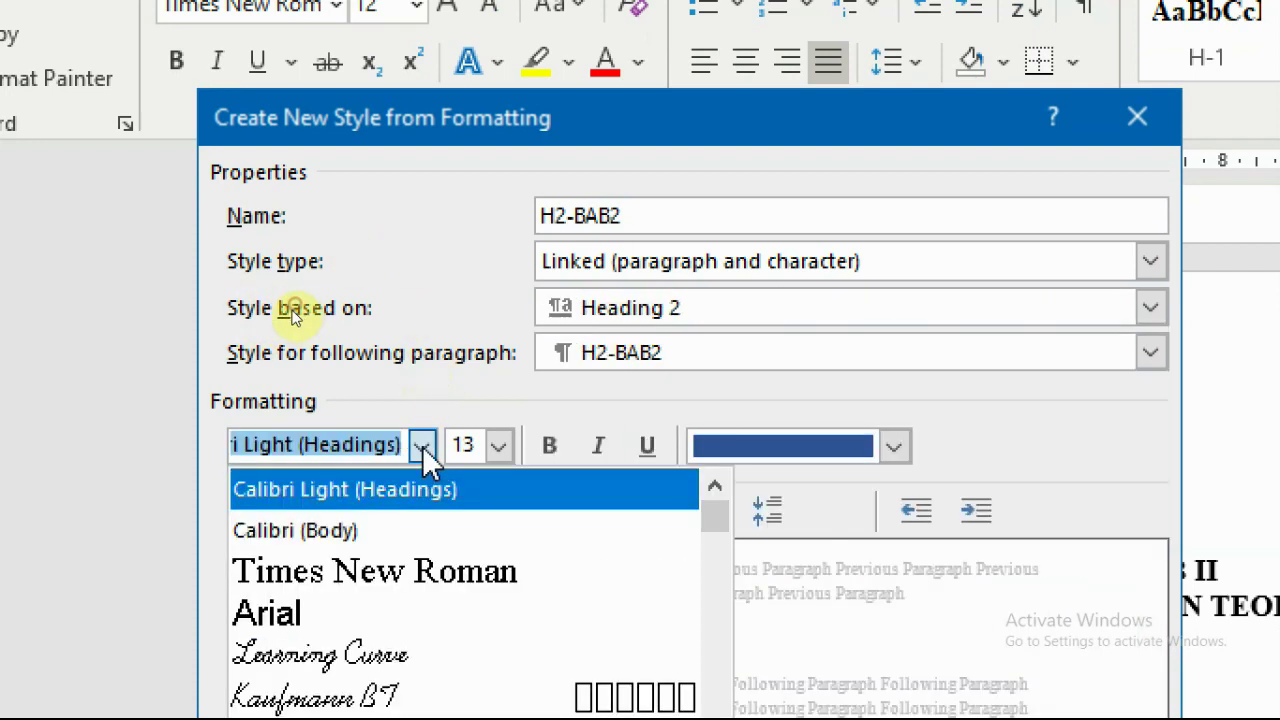
pyautogui.click(394, 572)
pyautogui.click(499, 446)
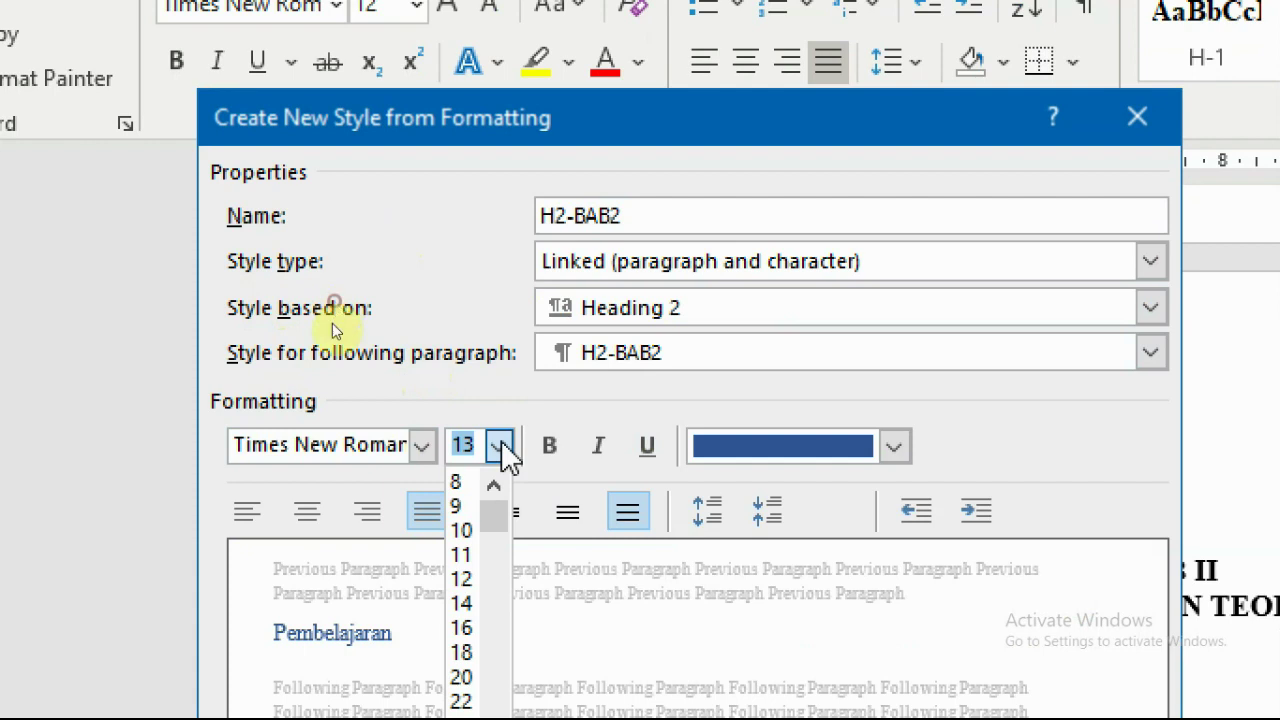
pyautogui.click(462, 579)
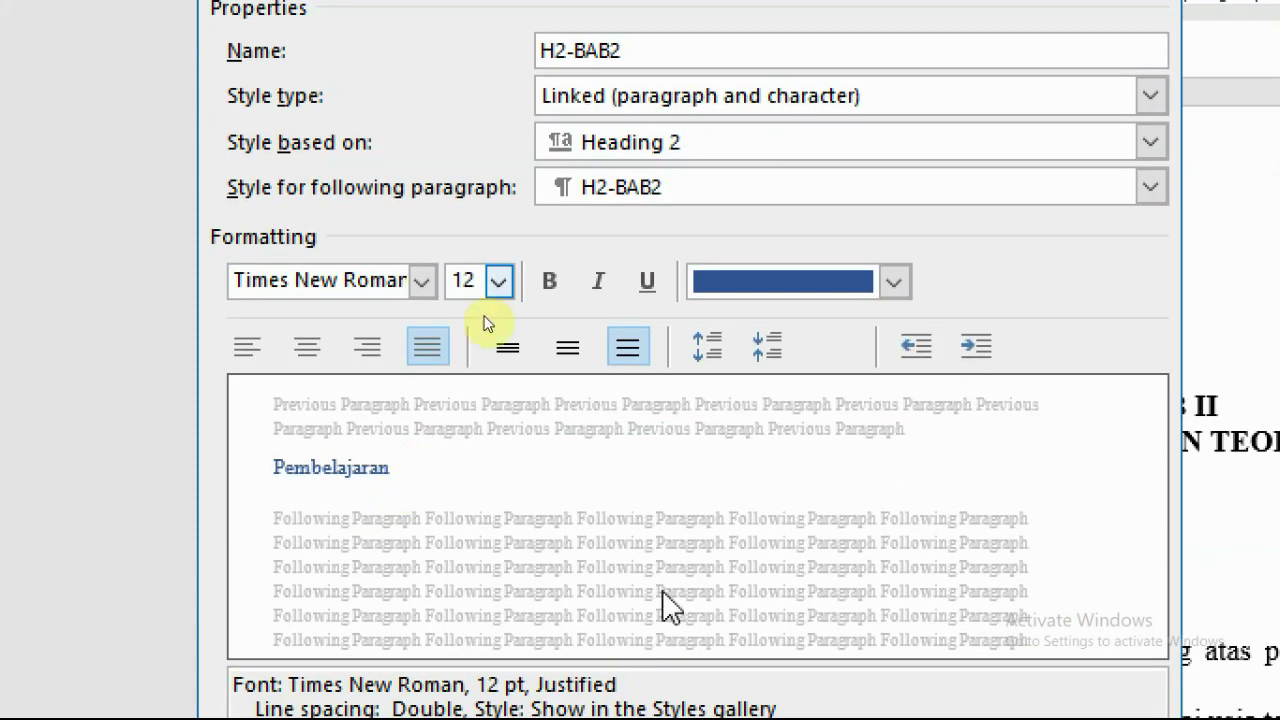
pyautogui.click(549, 281)
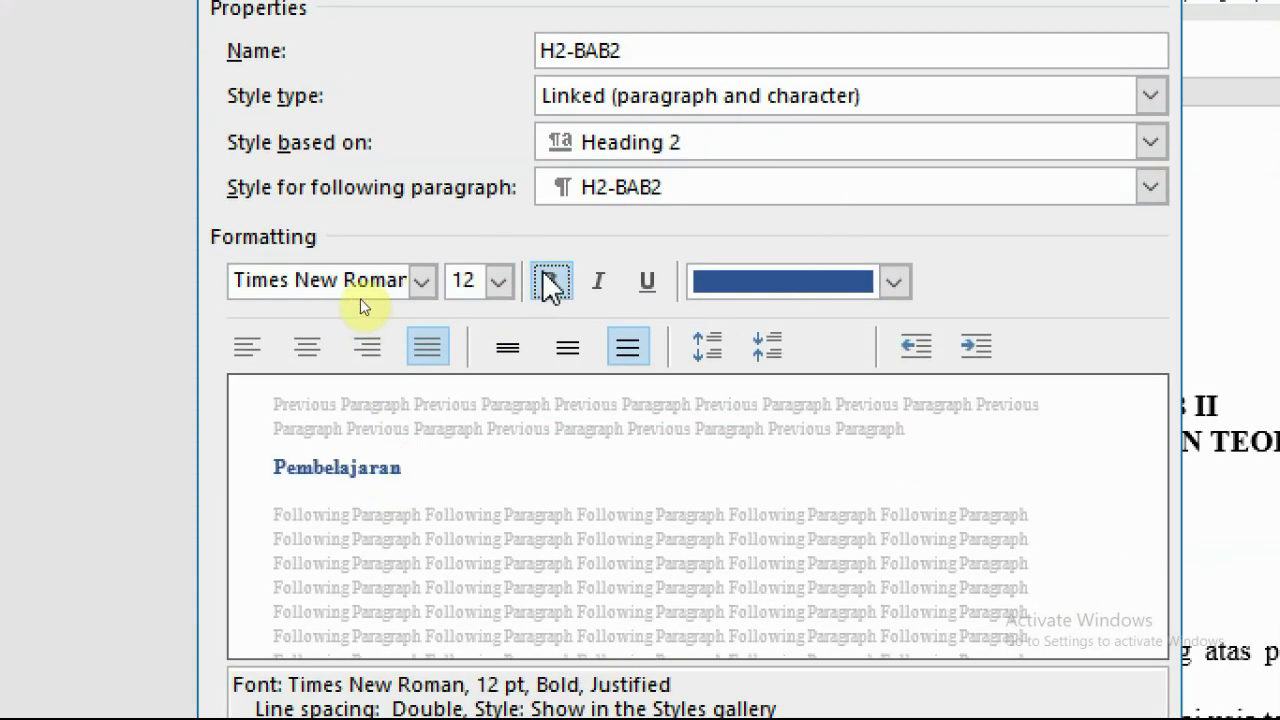
pyautogui.click(893, 281)
pyautogui.click(768, 338)
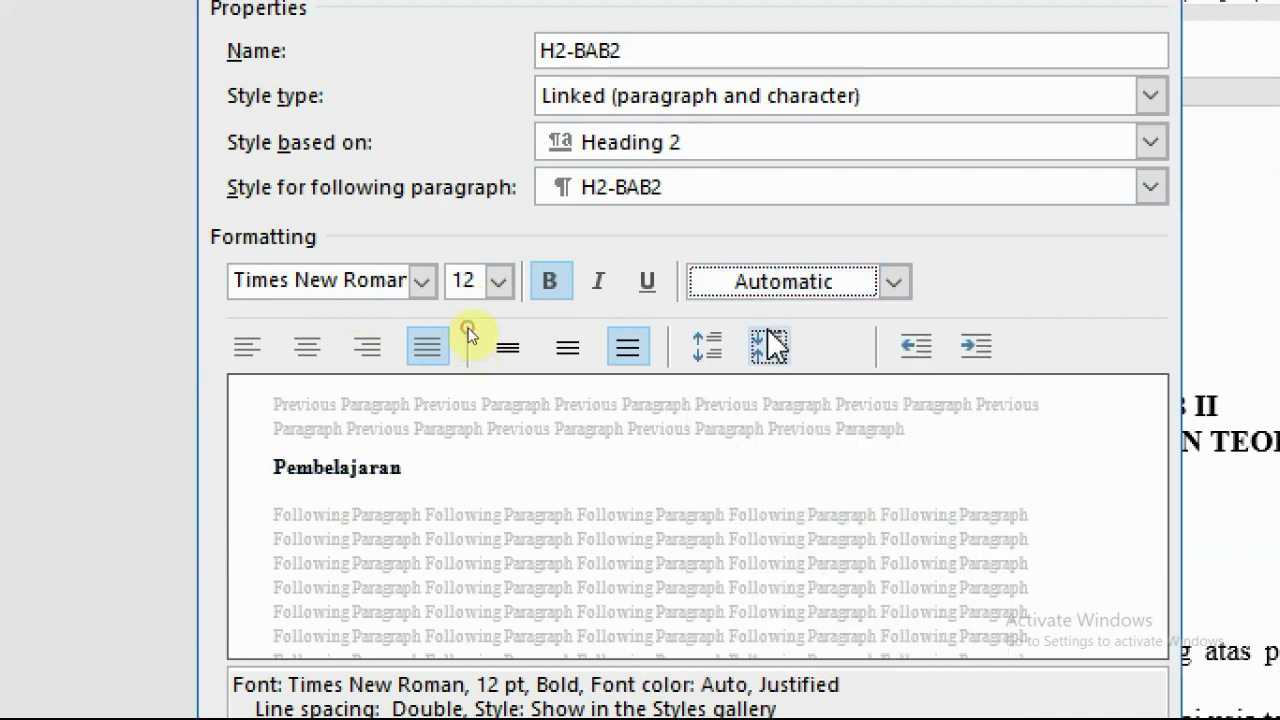
pyautogui.click(243, 350)
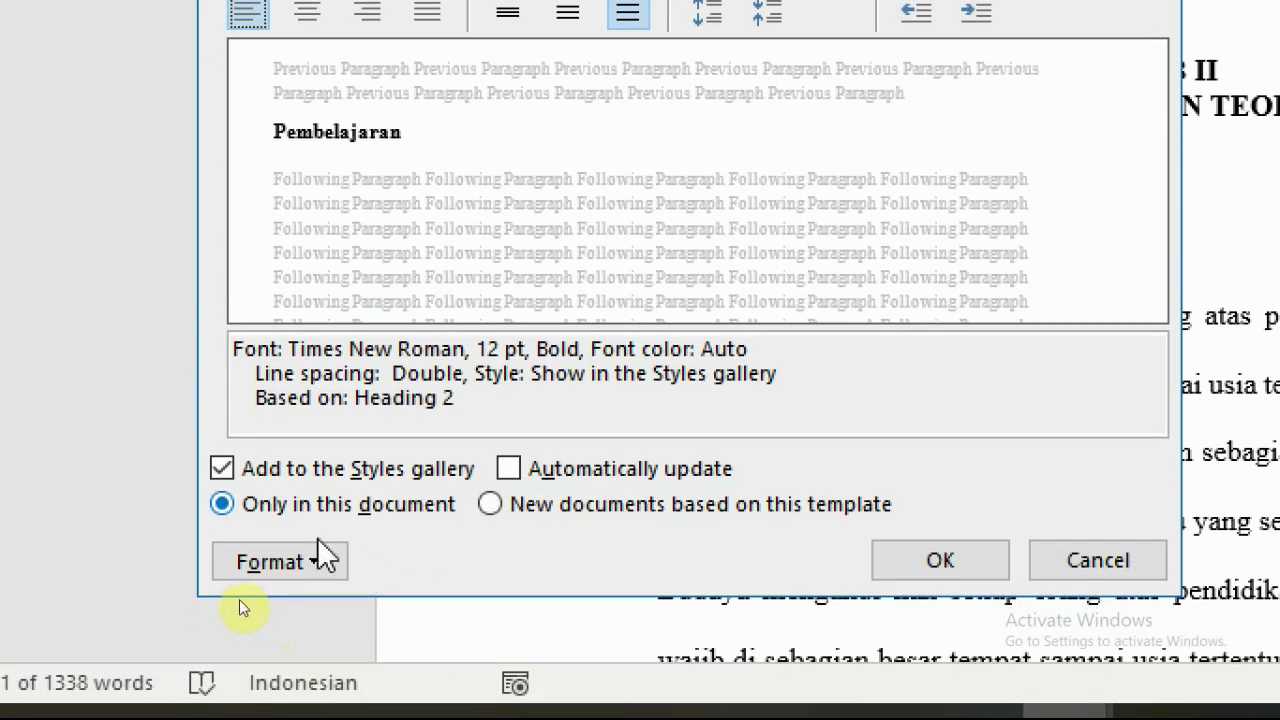
# - Define a new left-aligned number format 2.1 (style 1, 2, 3) and apply it as the numbering of the H2-BAB2 style
pyautogui.click(300, 560)
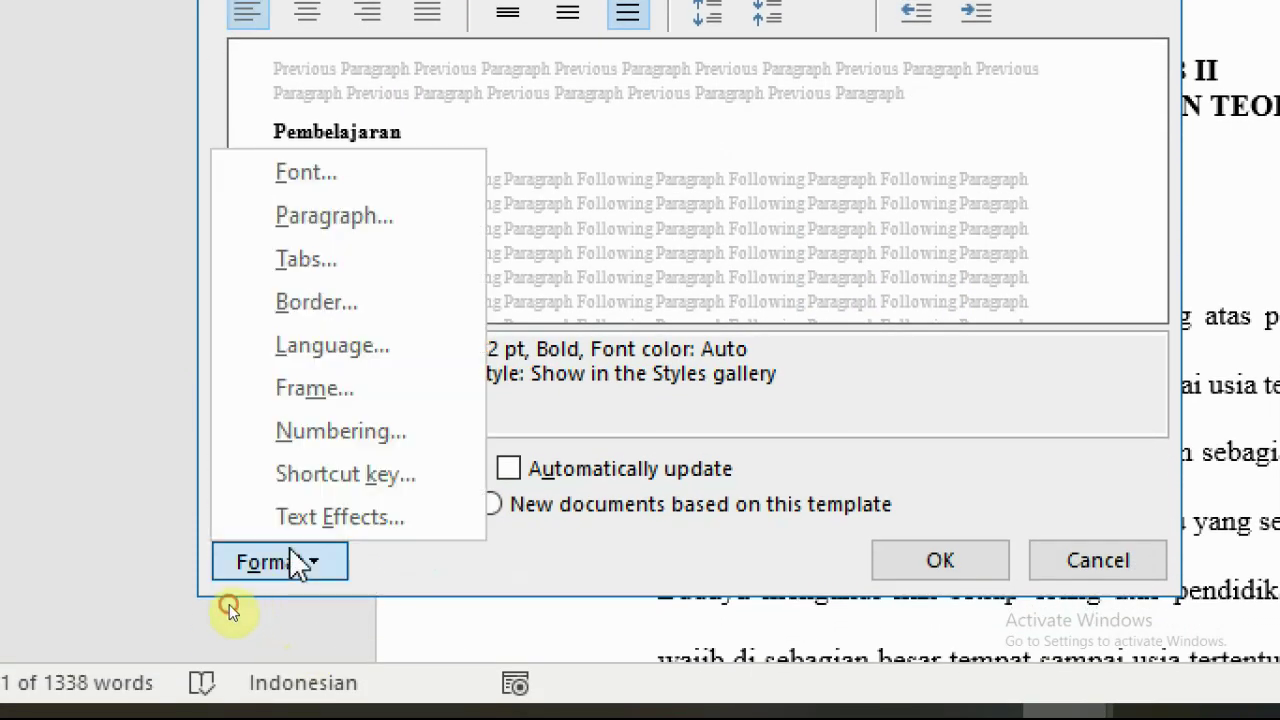
pyautogui.click(362, 430)
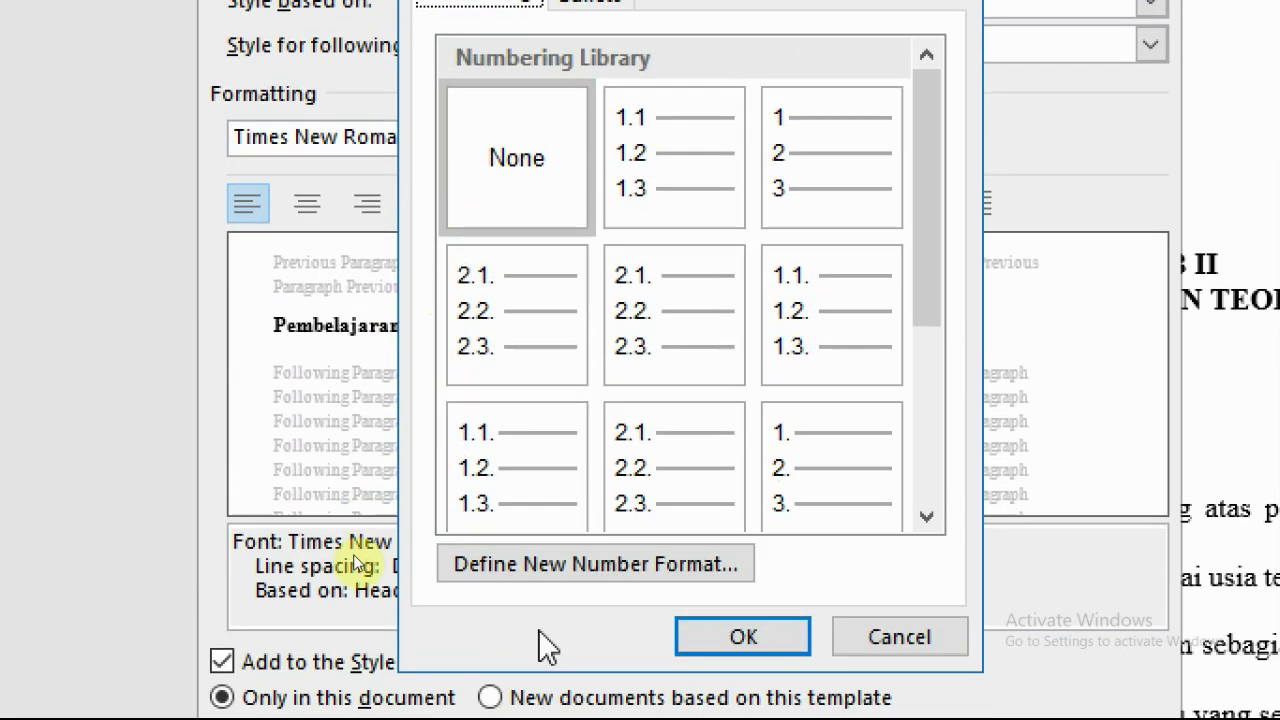
pyautogui.click(595, 550)
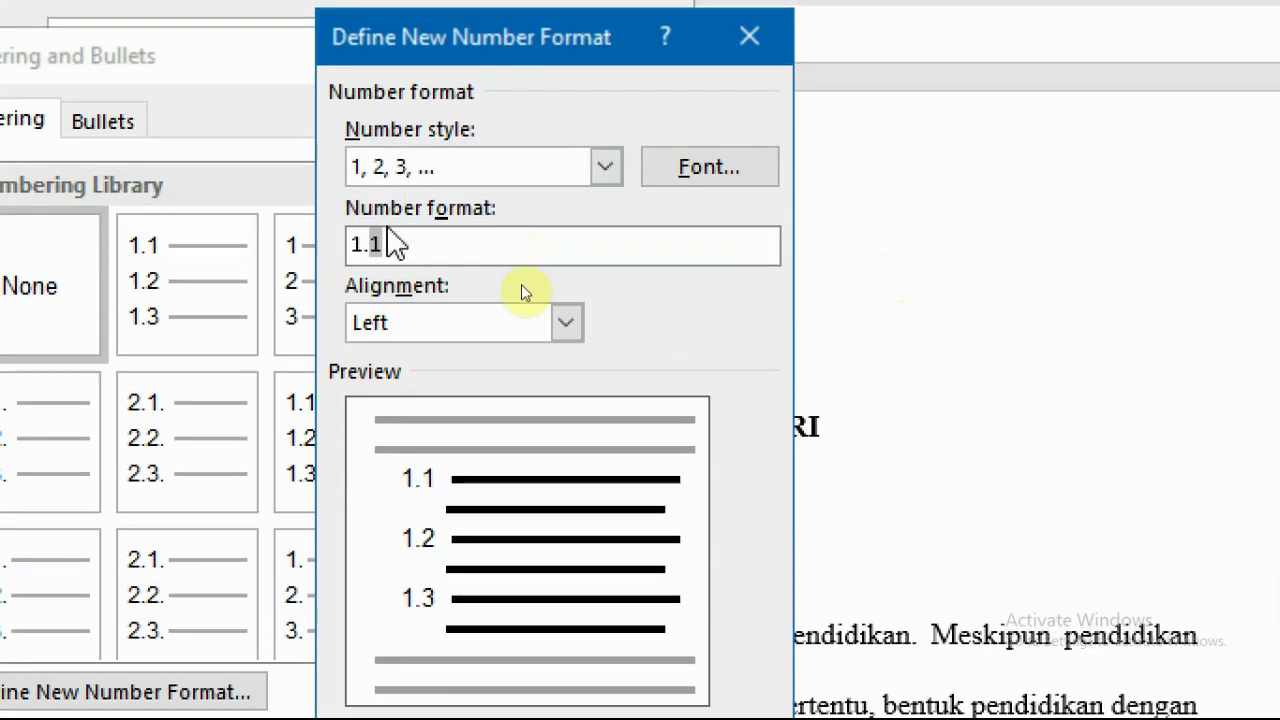
pyautogui.press('Delete')
pyautogui.write('2')
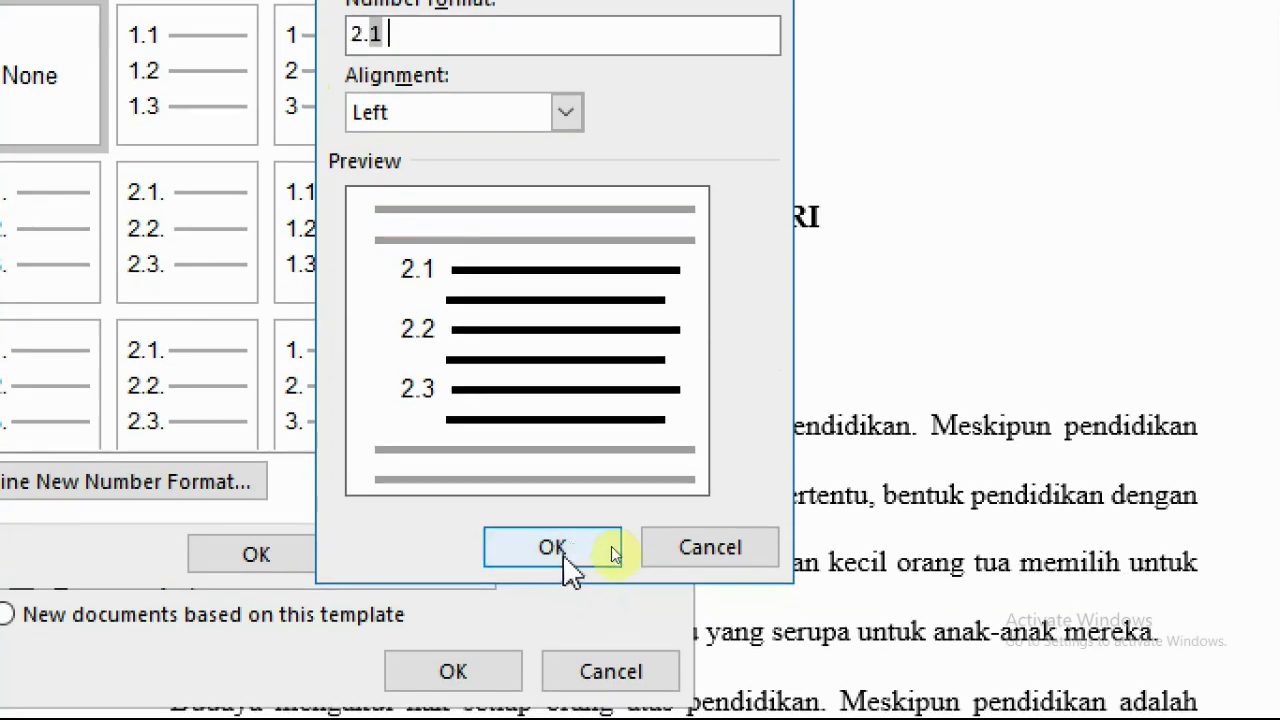
pyautogui.click(565, 548)
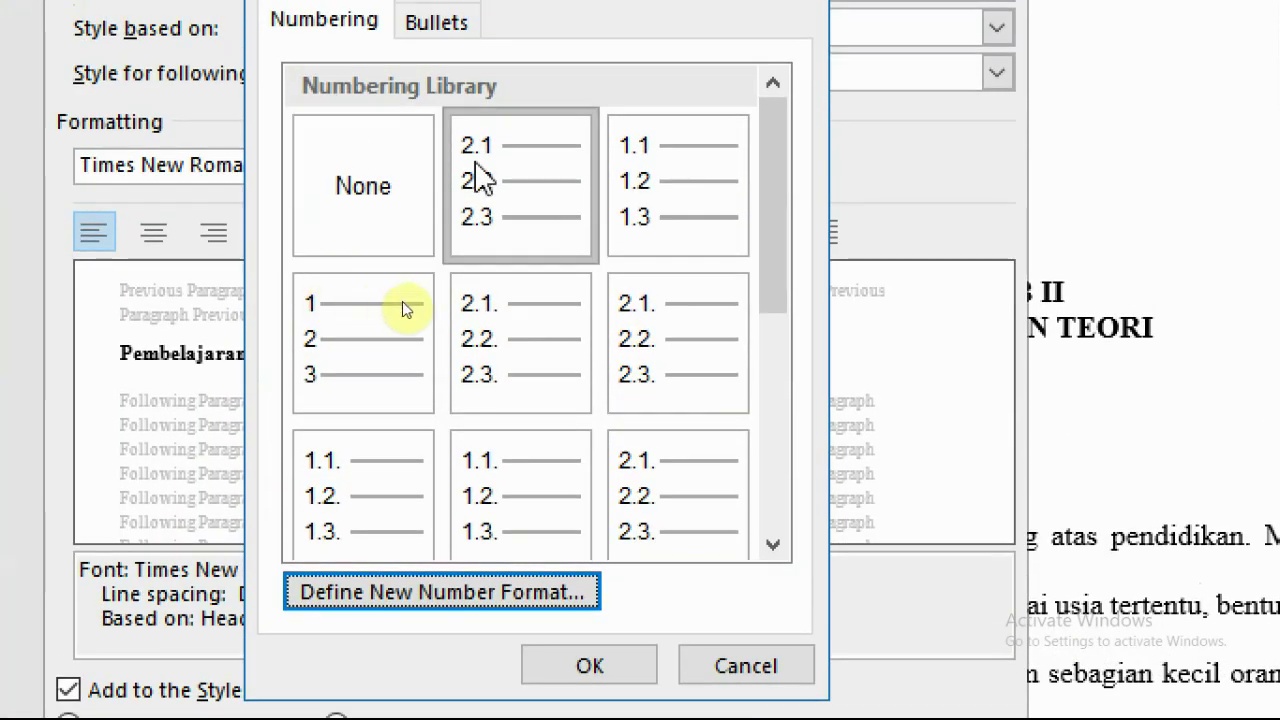
pyautogui.click(523, 177)
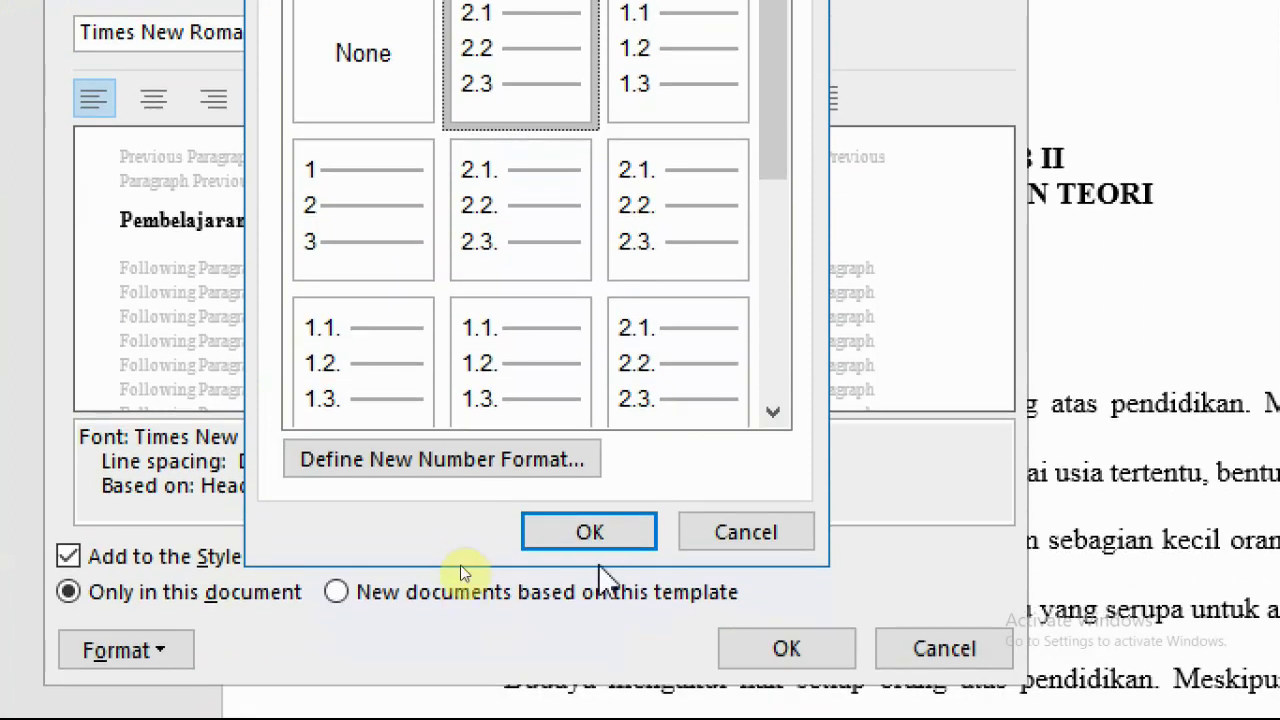
pyautogui.click(590, 638)
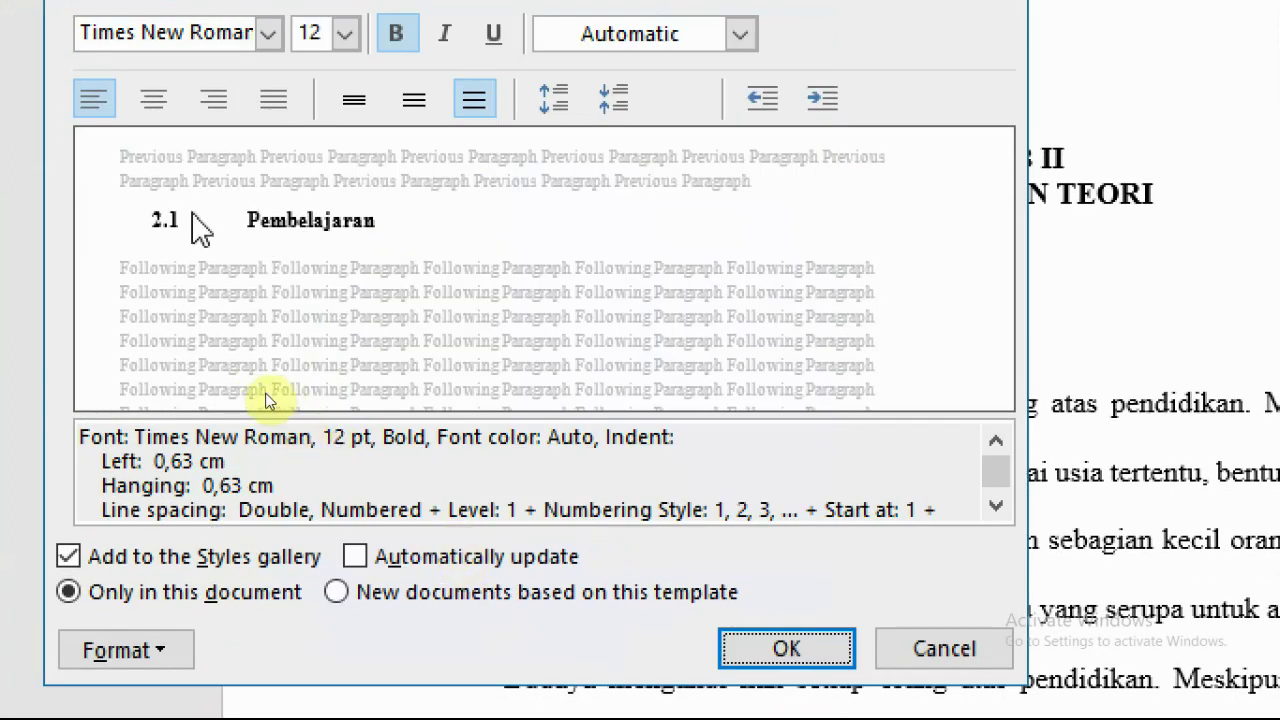
# - Decrease the left indent of the H2-BAB2 style to 0 cm and save the new style
pyautogui.click(772, 104)
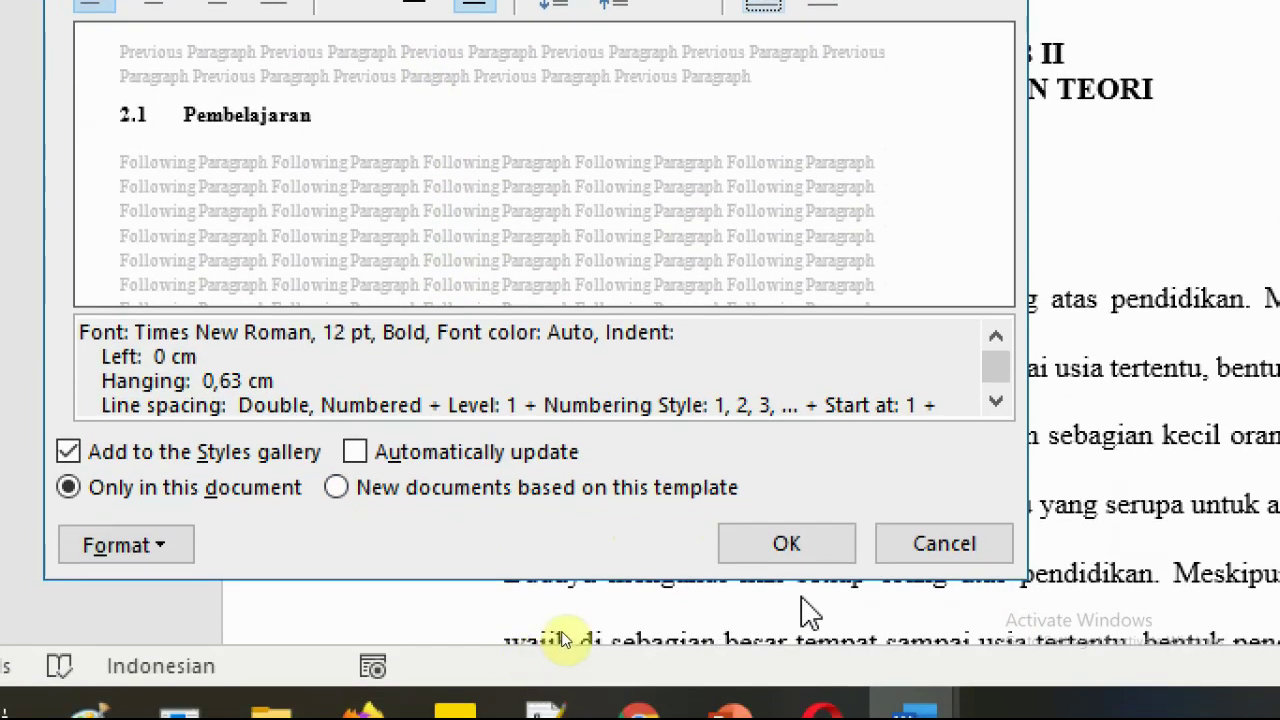
pyautogui.click(806, 547)
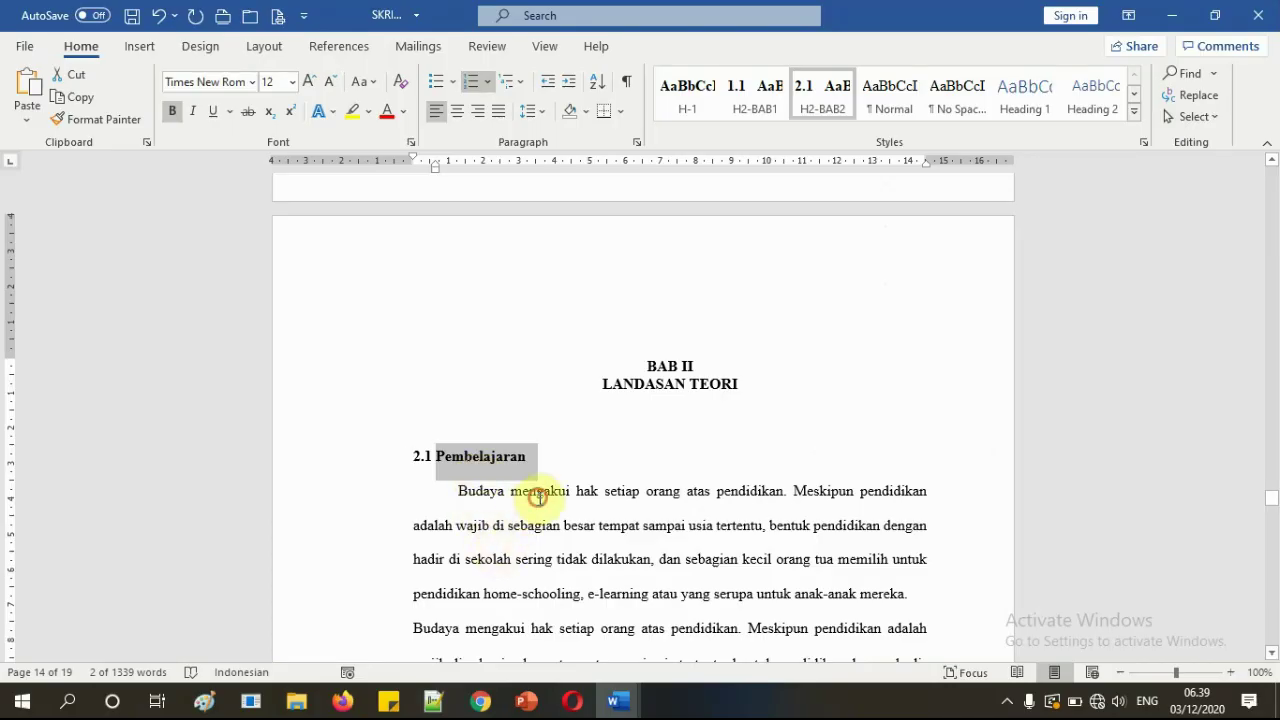
pyautogui.click(538, 497)
# - Apply the H2-BAB2 style to the Pendidikan and Model Pembelajaran subheadings
pyautogui.scroll(-5, 460, 306)
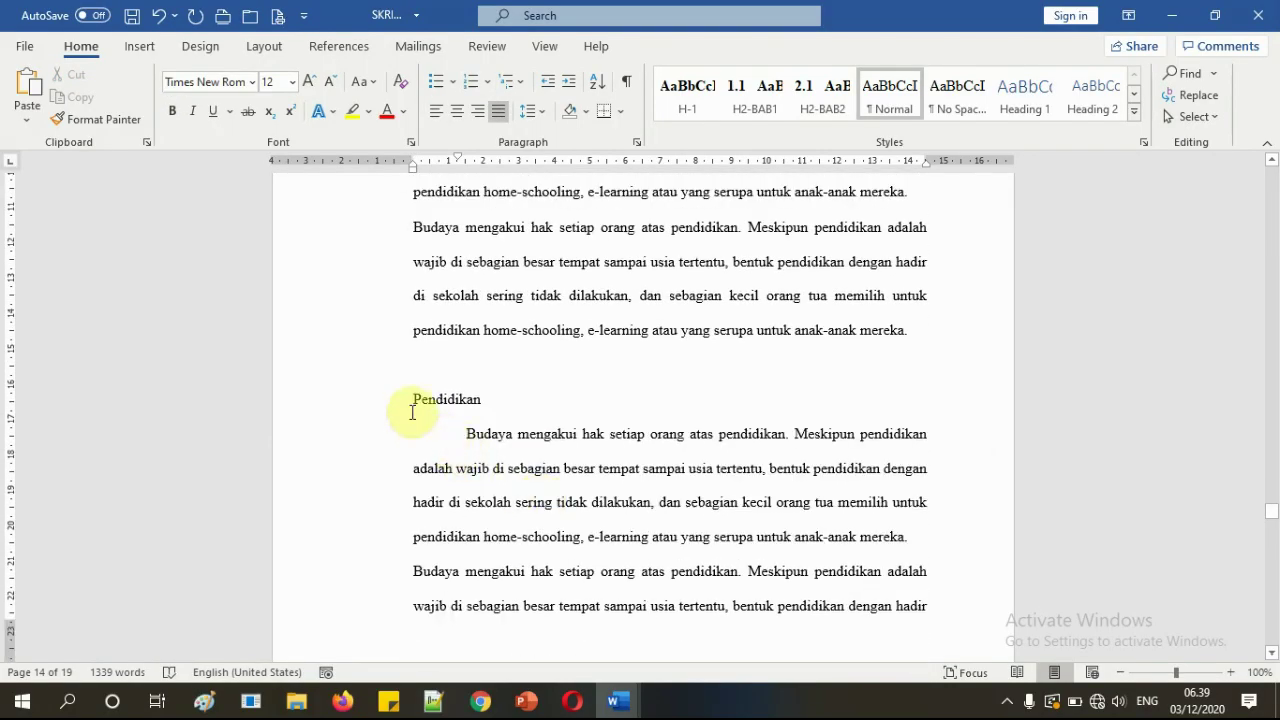
pyautogui.moveTo(412, 405); pyautogui.dragTo(500, 400)
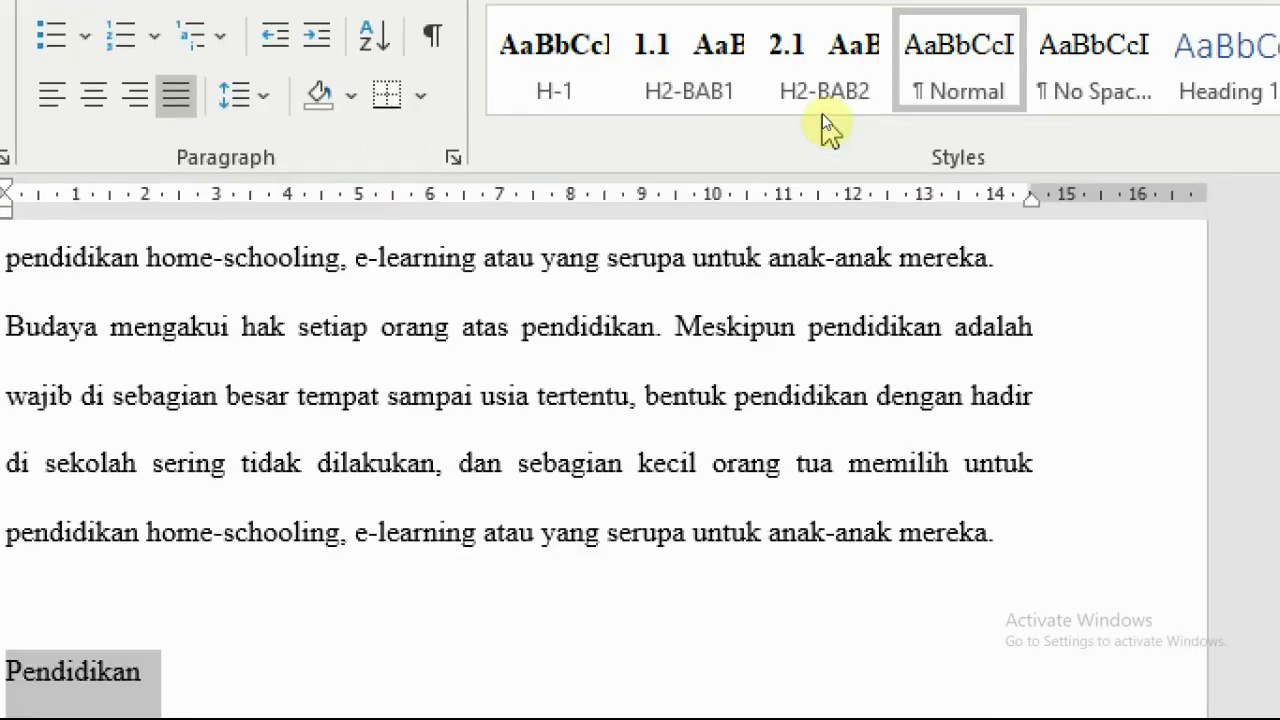
pyautogui.click(822, 116)
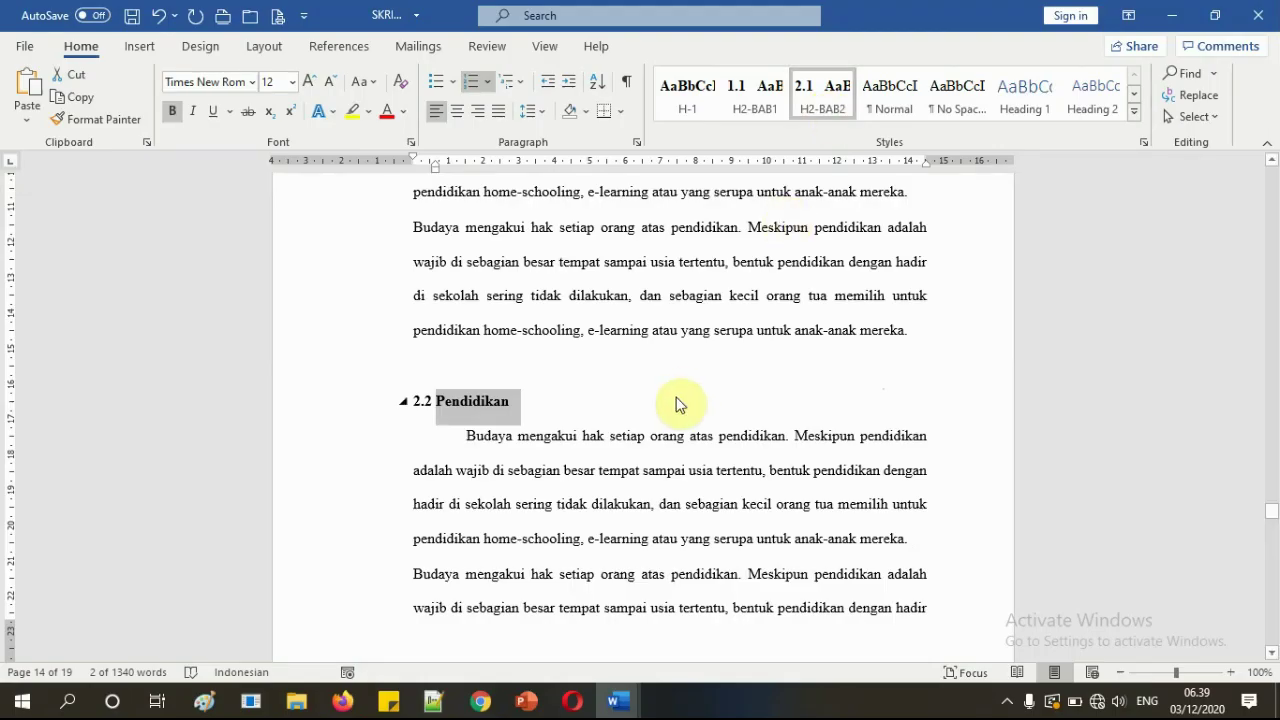
pyautogui.scroll(-10, 677, 403)
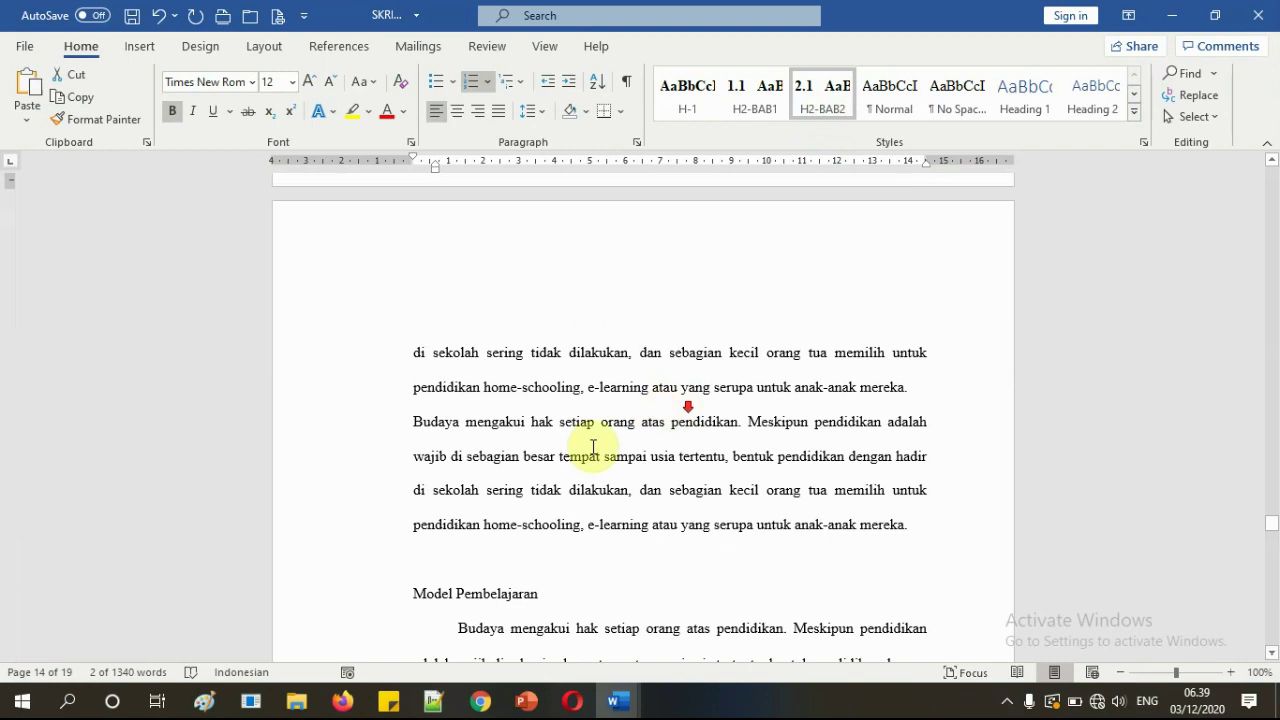
pyautogui.click(404, 458)
pyautogui.click(822, 100)
pyautogui.click(677, 401)
# - Delete the empty line above the 2.3 Model Pembelajaran subheading
pyautogui.scroll(-10, 677, 401)
pyautogui.scroll(4, 480, 434)
pyautogui.scroll(5, 531, 426)
pyautogui.click(475, 400)
pyautogui.click(553, 421)
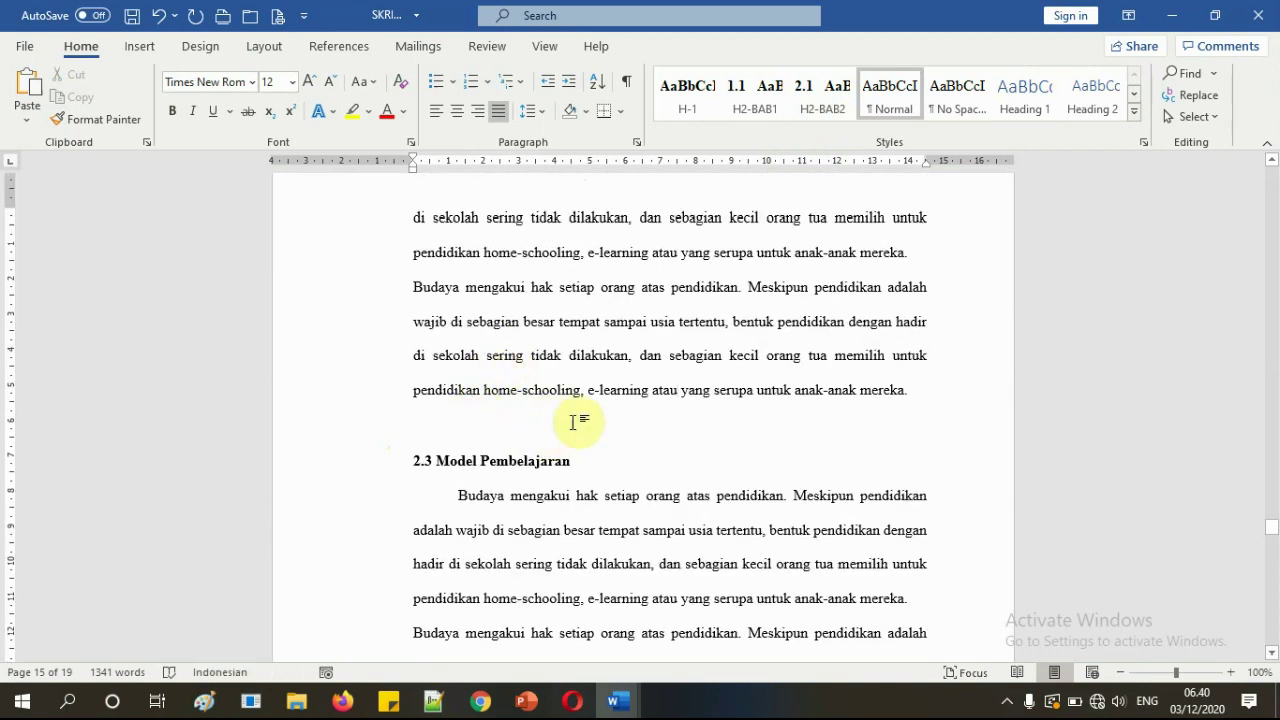
pyautogui.press('Delete')
# - Modify the H2-BAB2 style so that its font colour is red
pyautogui.scroll(4, 620, 410)
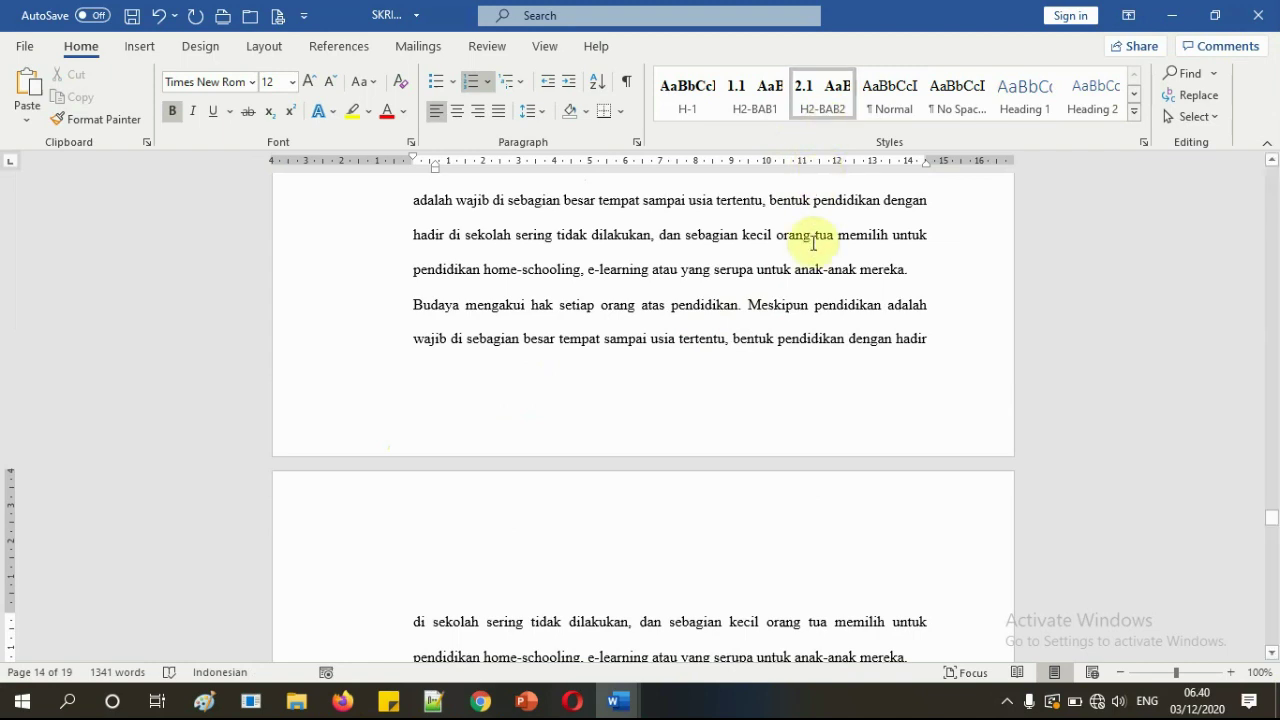
pyautogui.scroll(8, 814, 260)
pyautogui.moveTo(546, 369); pyautogui.dragTo(394, 369)
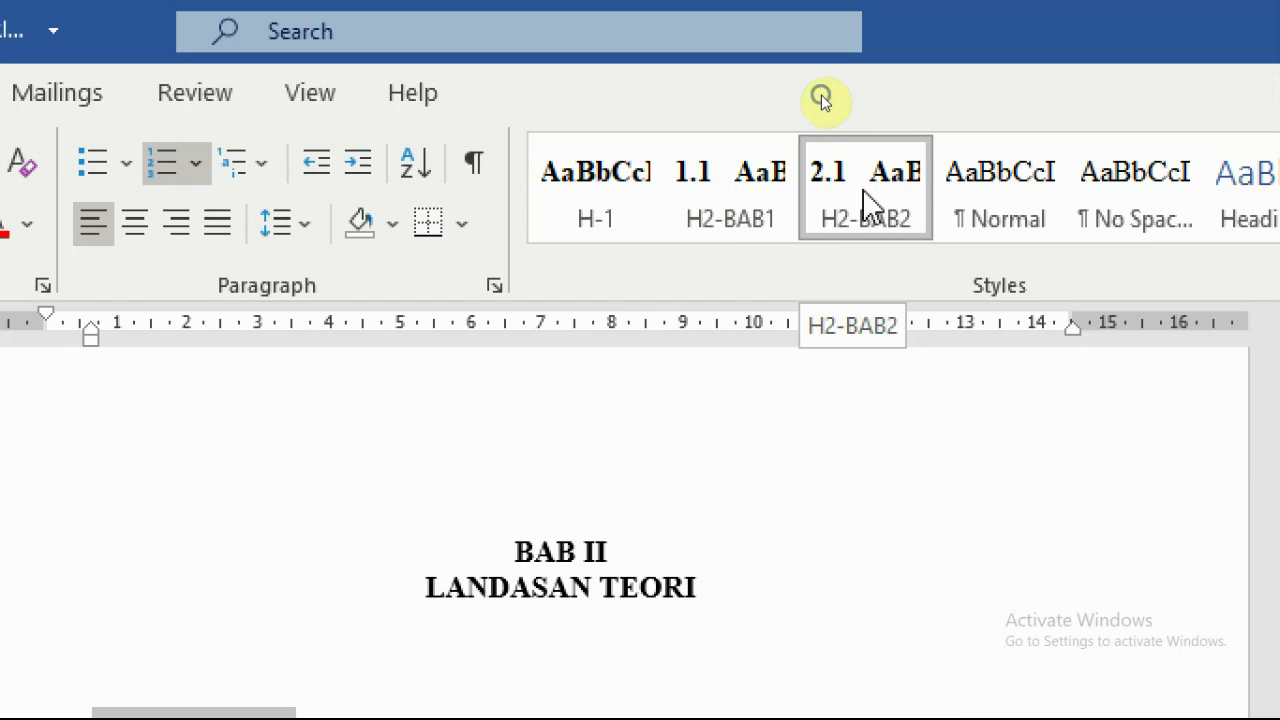
pyautogui.rightClick(870, 200)
pyautogui.click(988, 275)
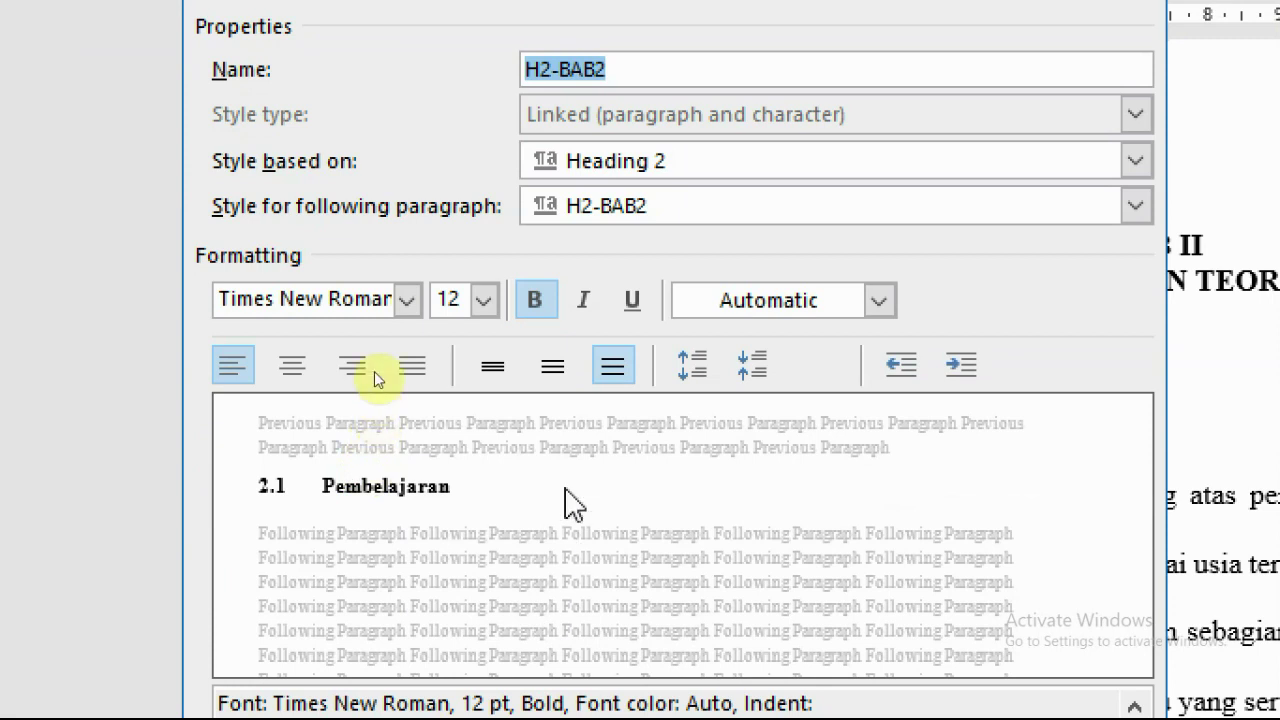
pyautogui.click(790, 306)
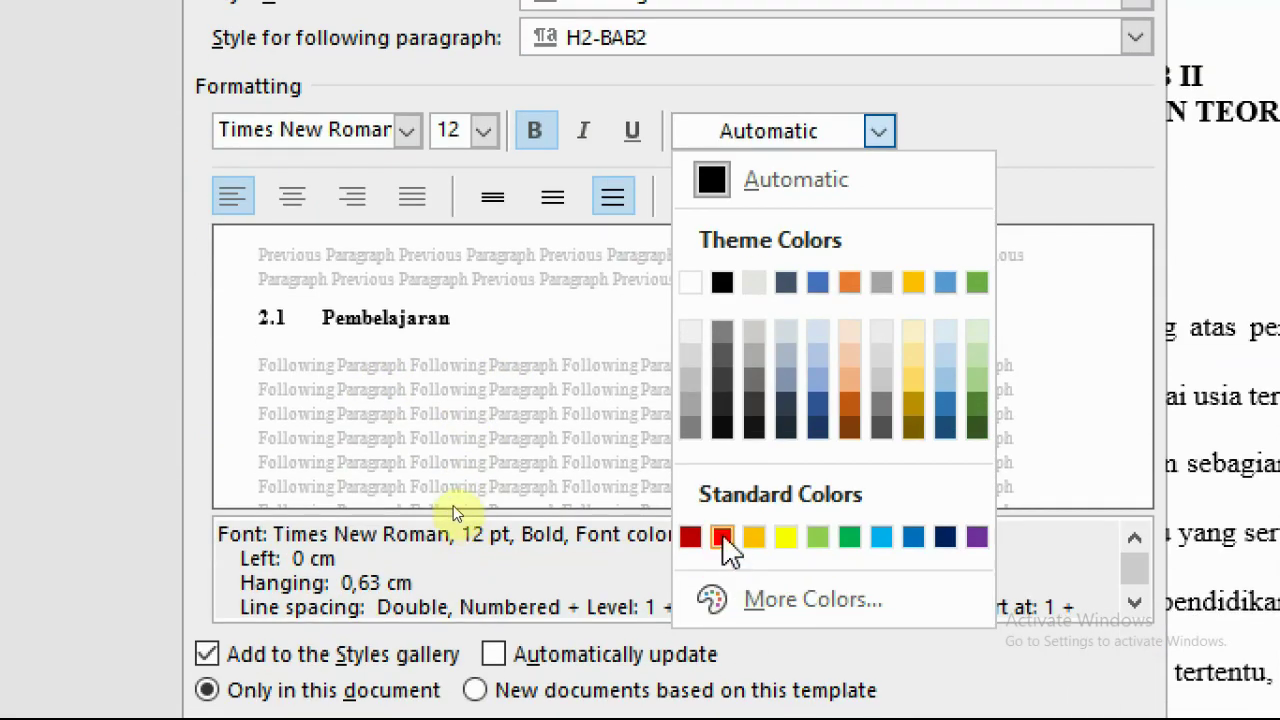
pyautogui.click(722, 706)
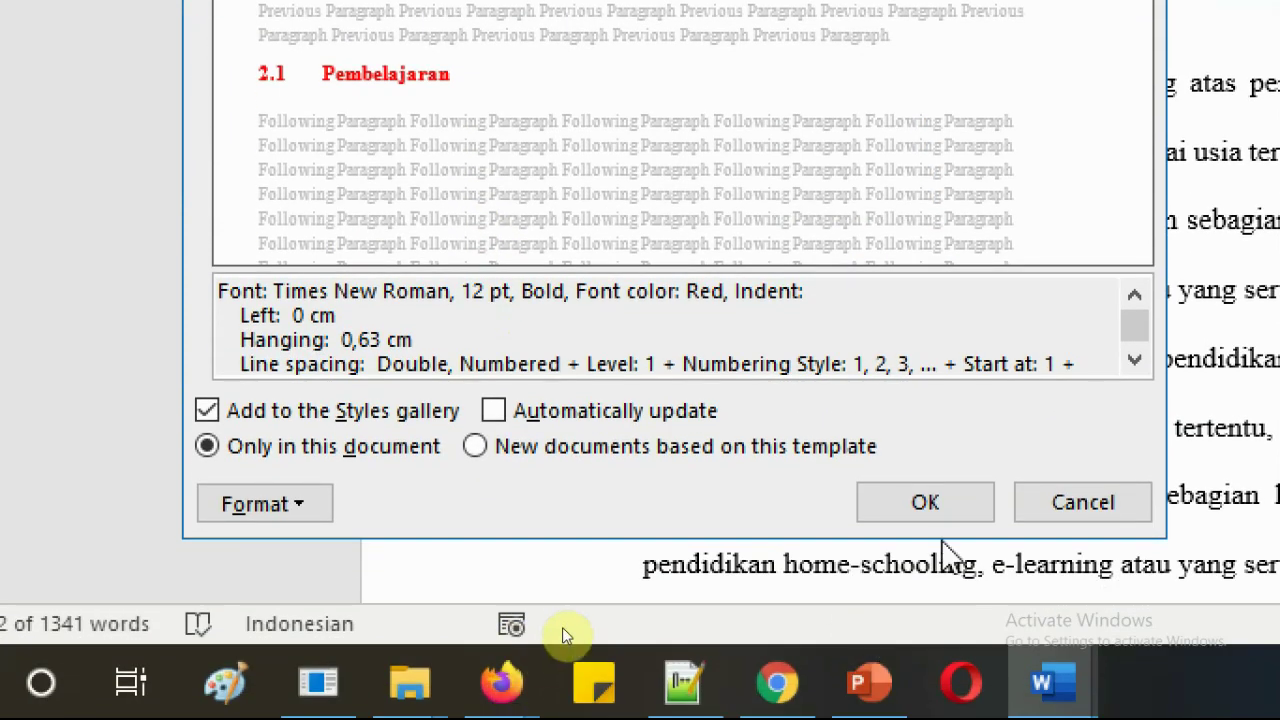
pyautogui.click(947, 510)
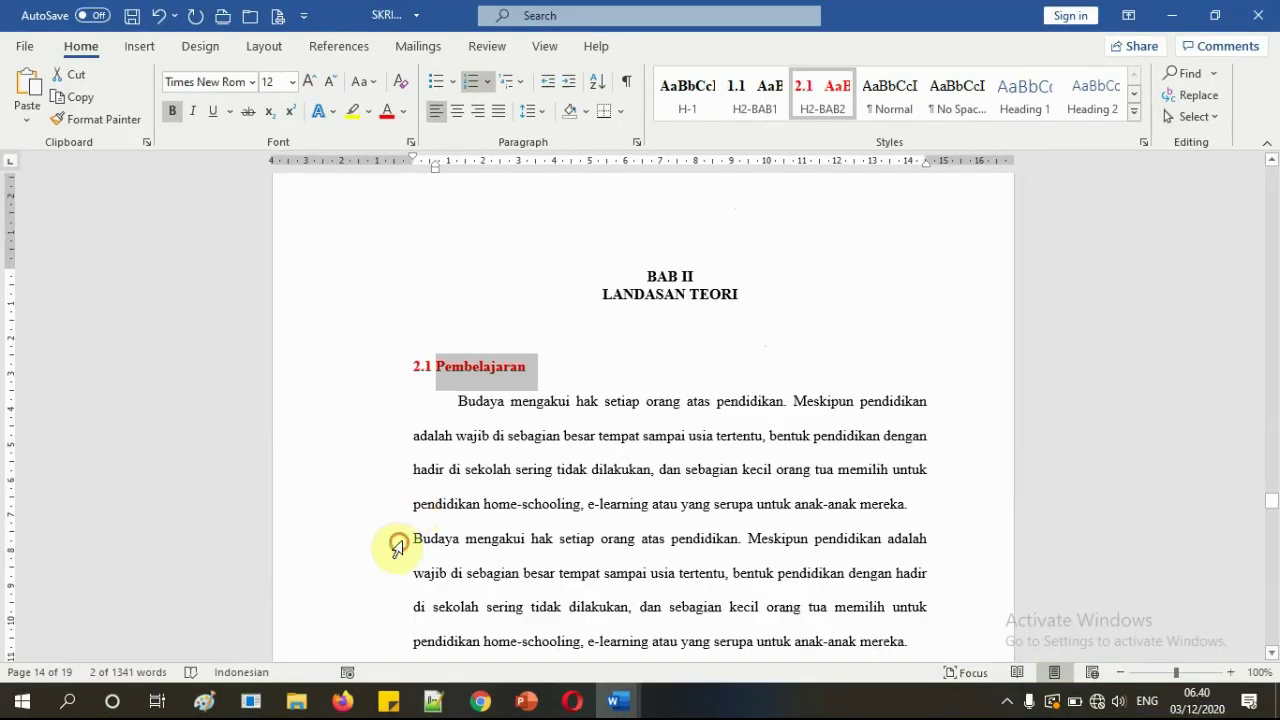
# - Examine the Bab II subheadings from Pembelajaran to Penelitian to see which ones follow the style's colour change
pyautogui.click(617, 357)
pyautogui.click(801, 25)
pyautogui.scroll(-15, 495, 380)
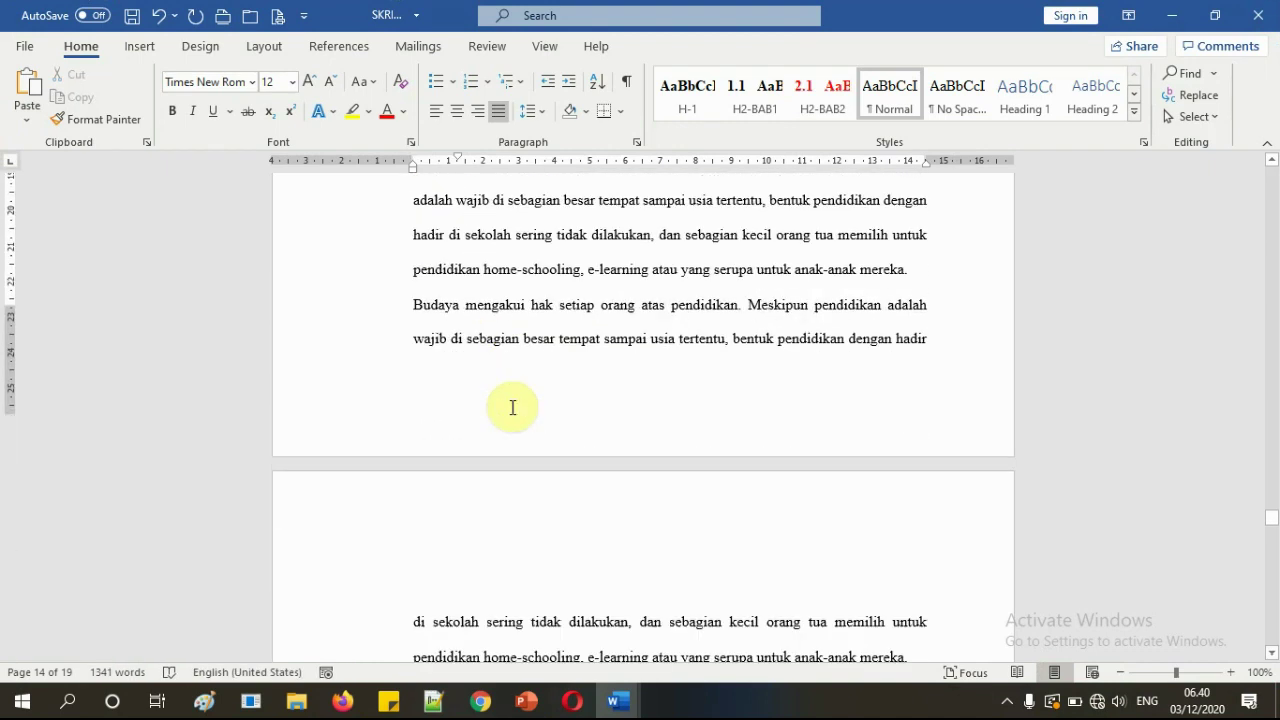
pyautogui.scroll(-15, 512, 410)
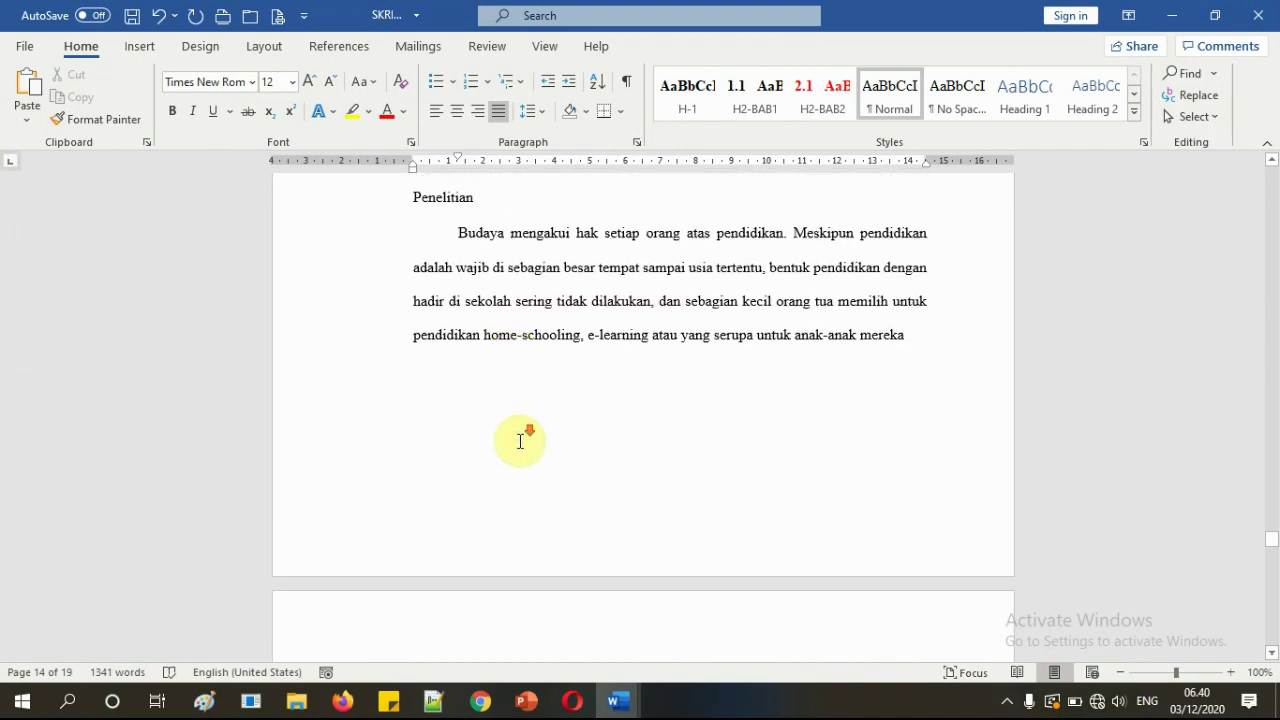
pyautogui.scroll(10, 520, 442)
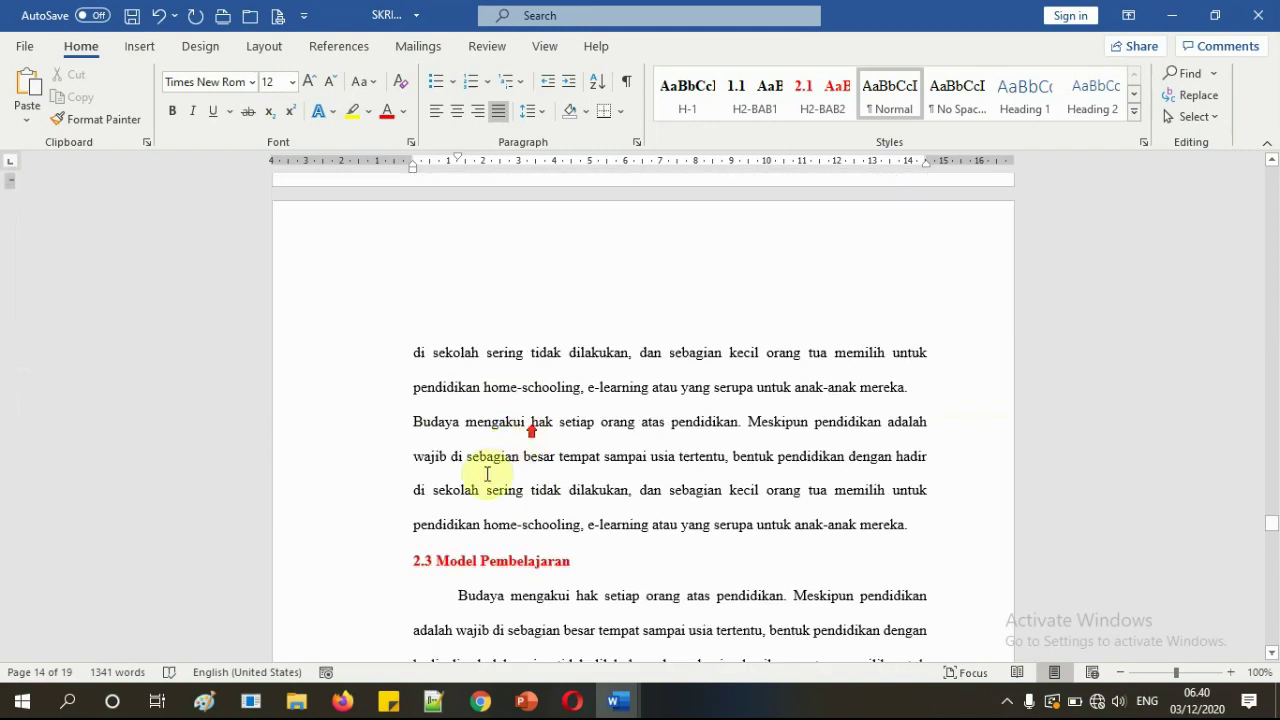
pyautogui.scroll(8, 500, 520)
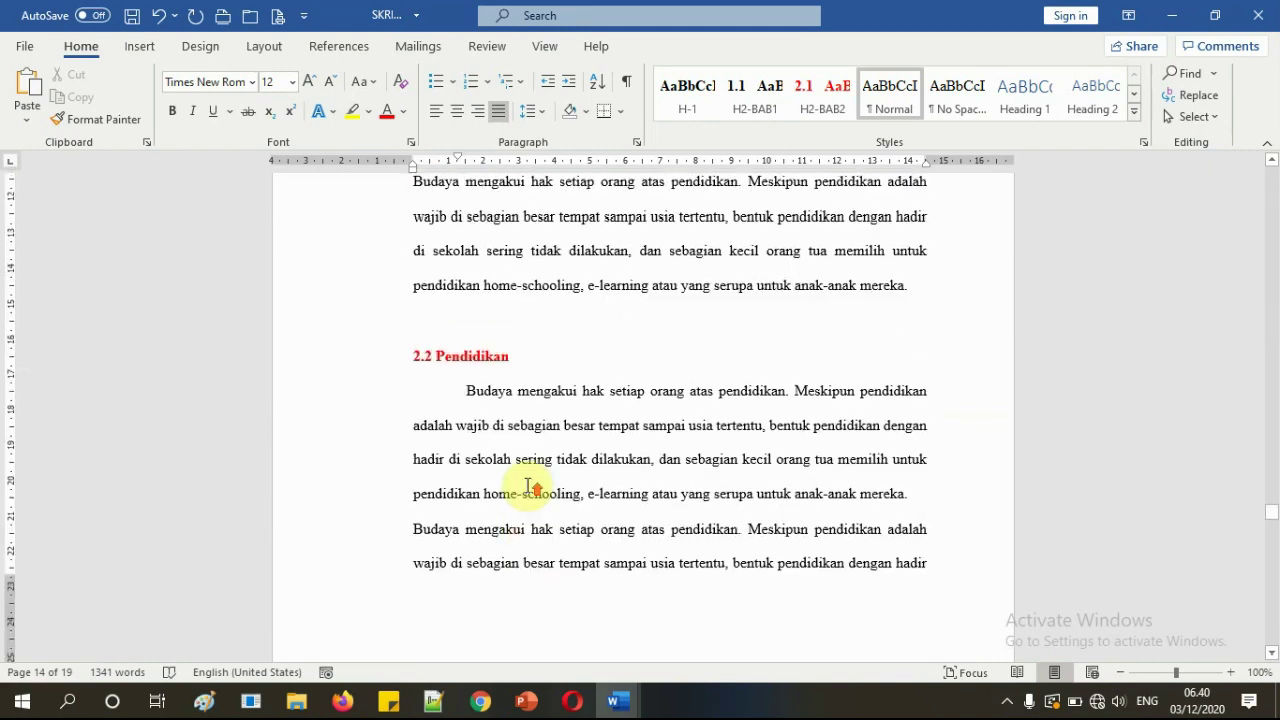
pyautogui.scroll(3, 530, 485)
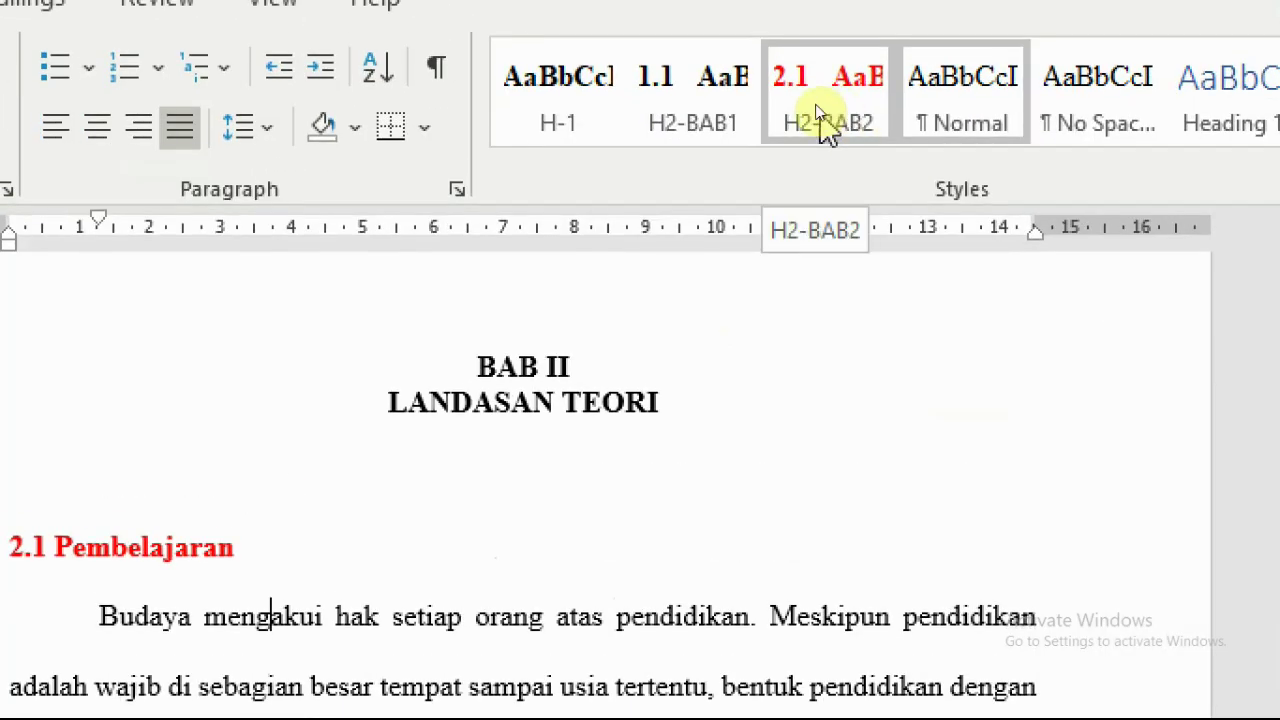
# - Modify the H2-BAB2 style again and set its font colour back to Automatic
pyautogui.rightClick(820, 105)
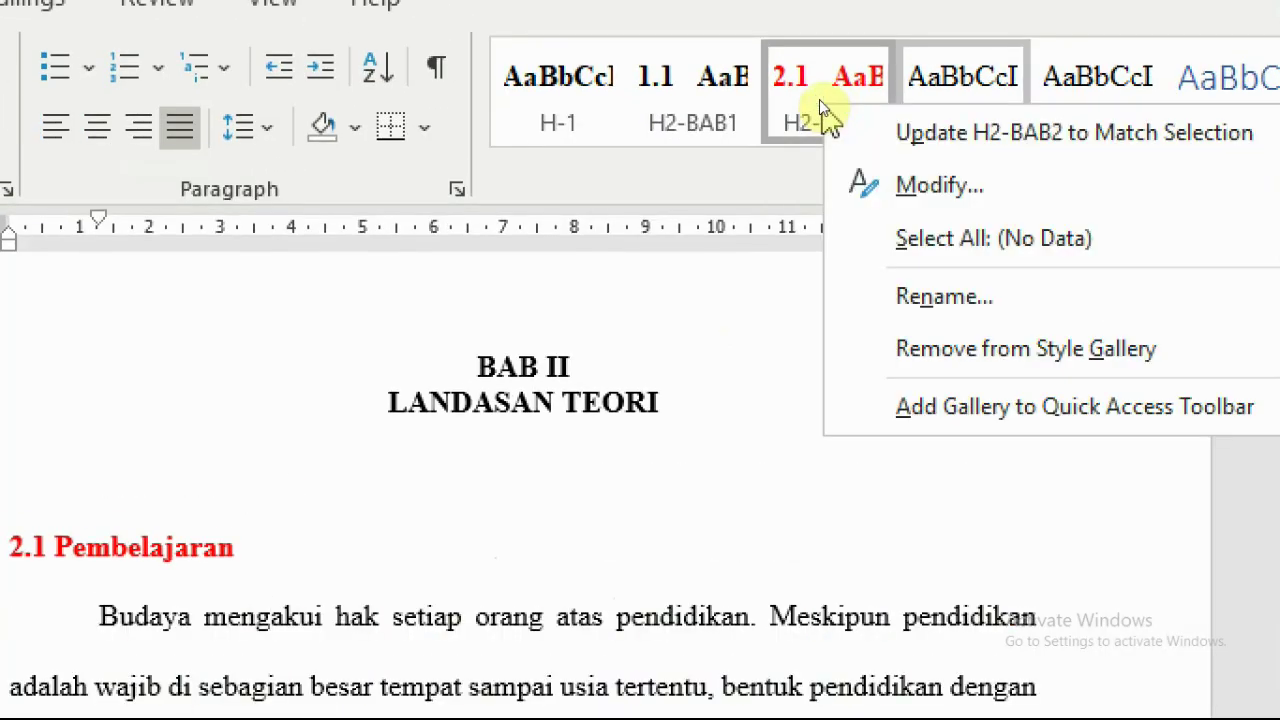
pyautogui.click(266, 608)
pyautogui.click(380, 531)
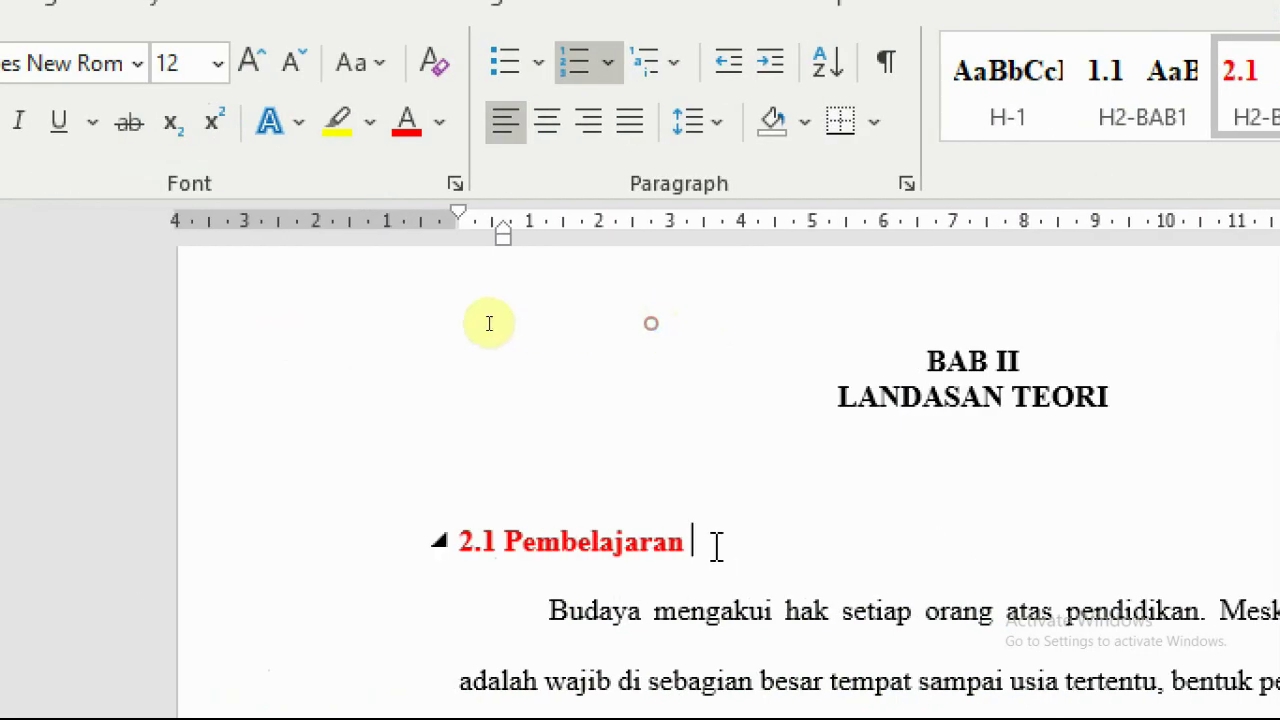
pyautogui.moveTo(711, 546); pyautogui.dragTo(403, 534)
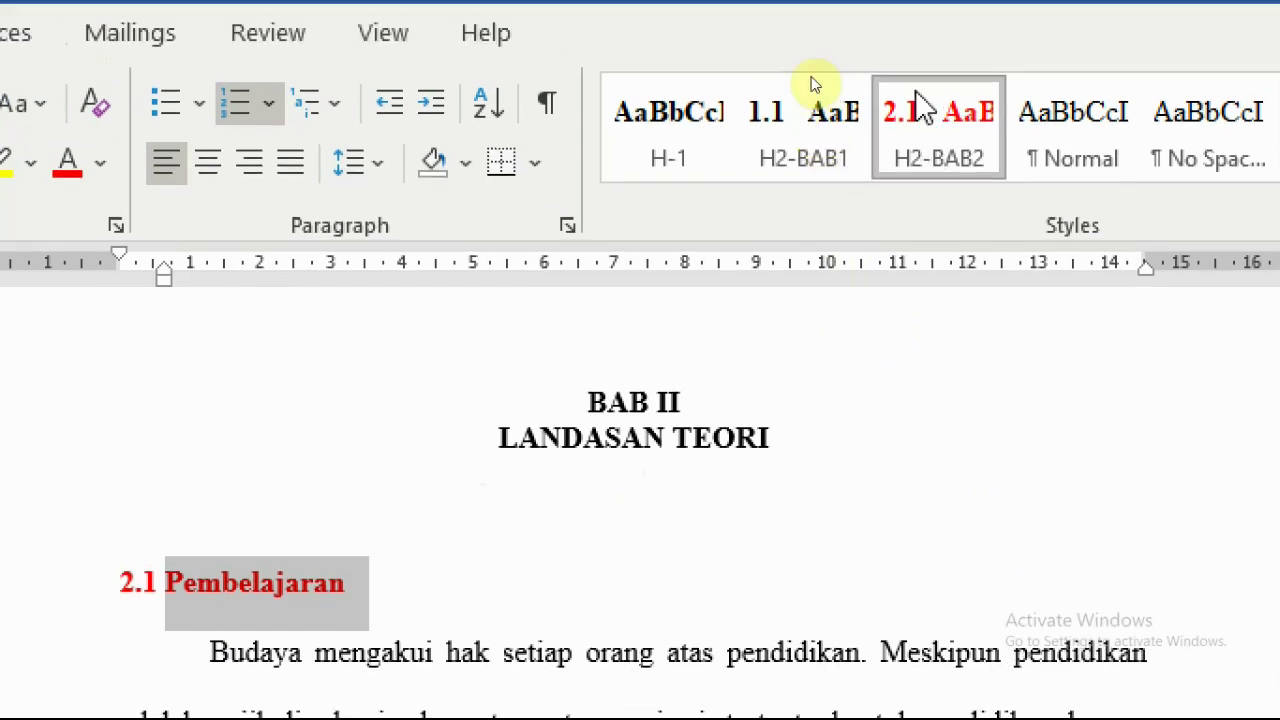
pyautogui.rightClick(920, 105)
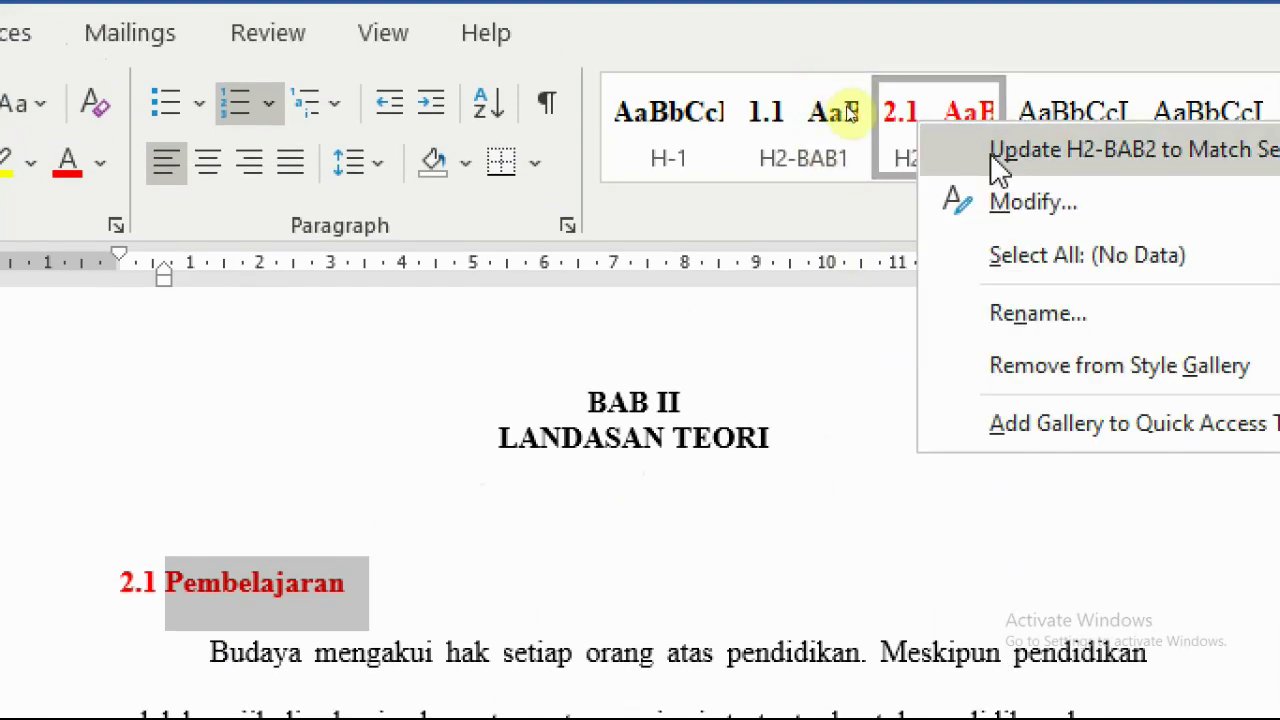
pyautogui.click(1012, 200)
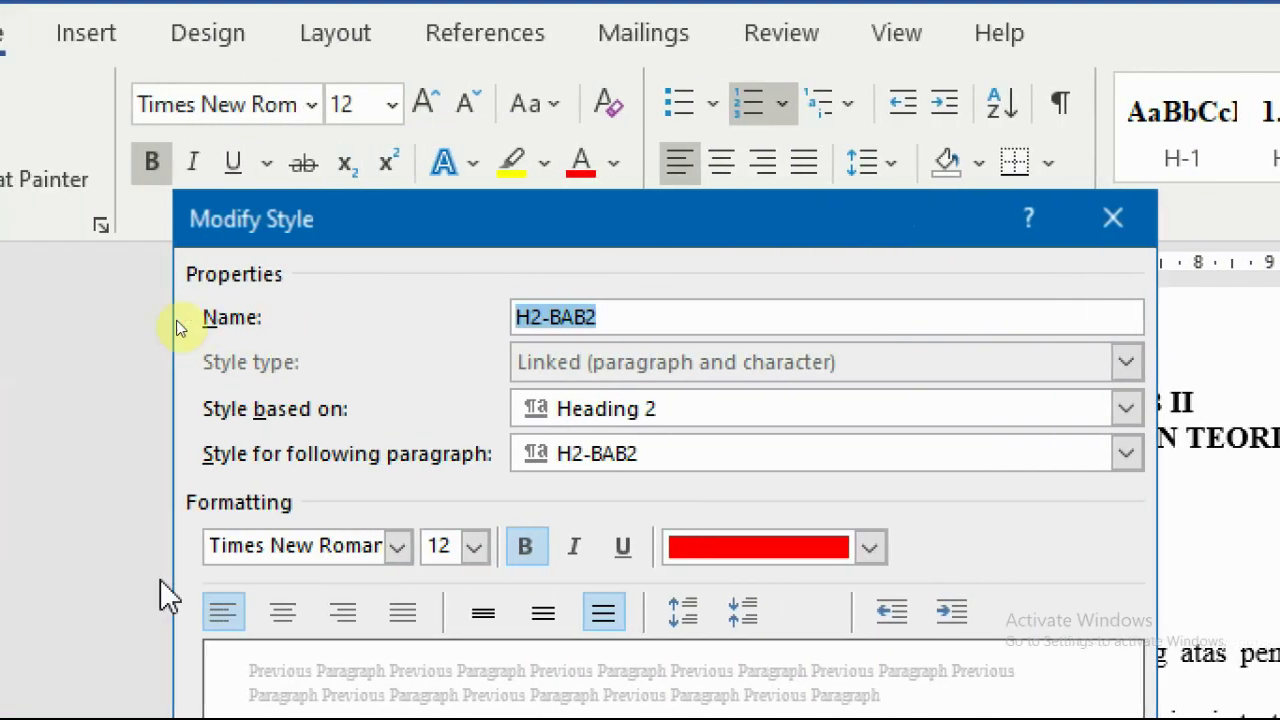
pyautogui.click(766, 555)
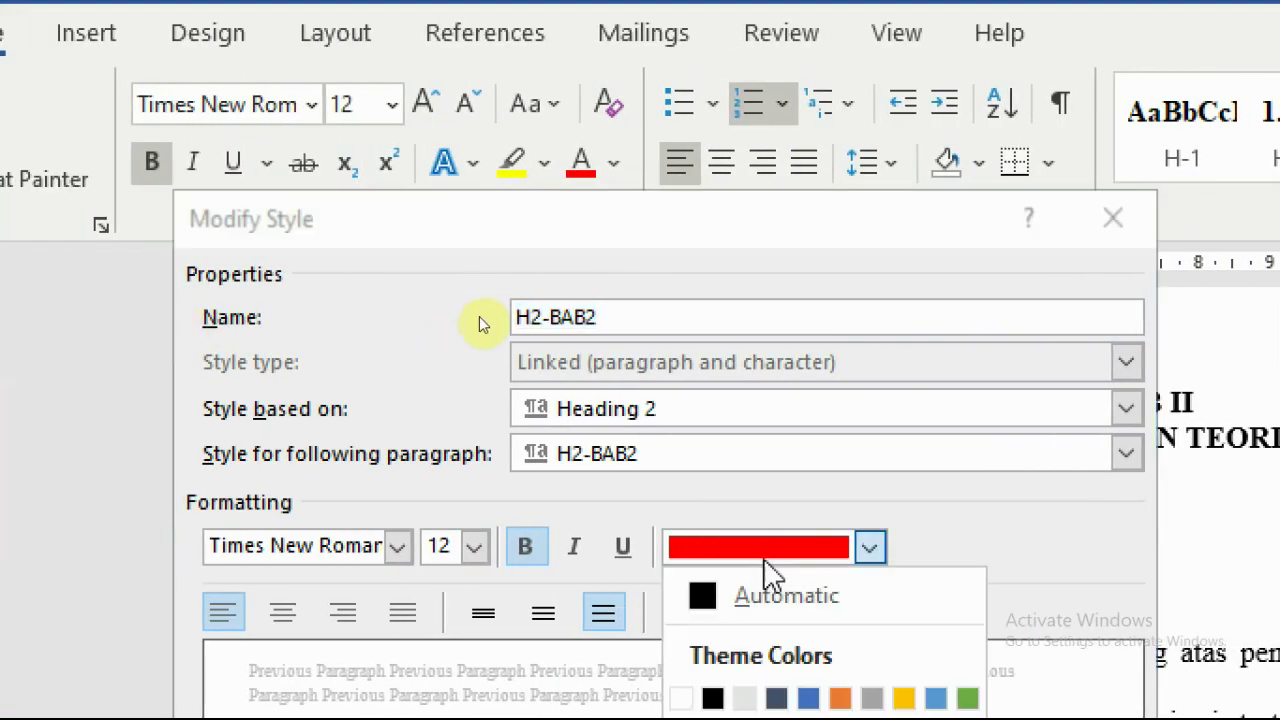
pyautogui.click(771, 614)
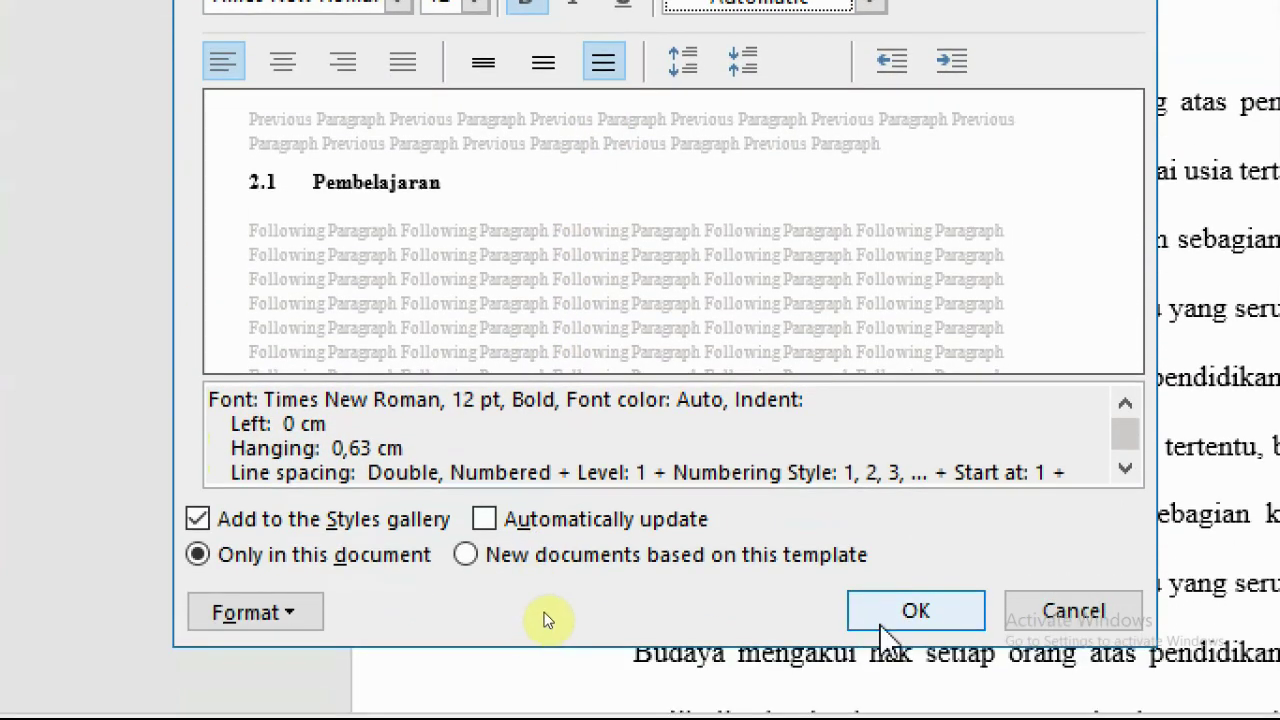
pyautogui.click(905, 680)
pyautogui.click(606, 376)
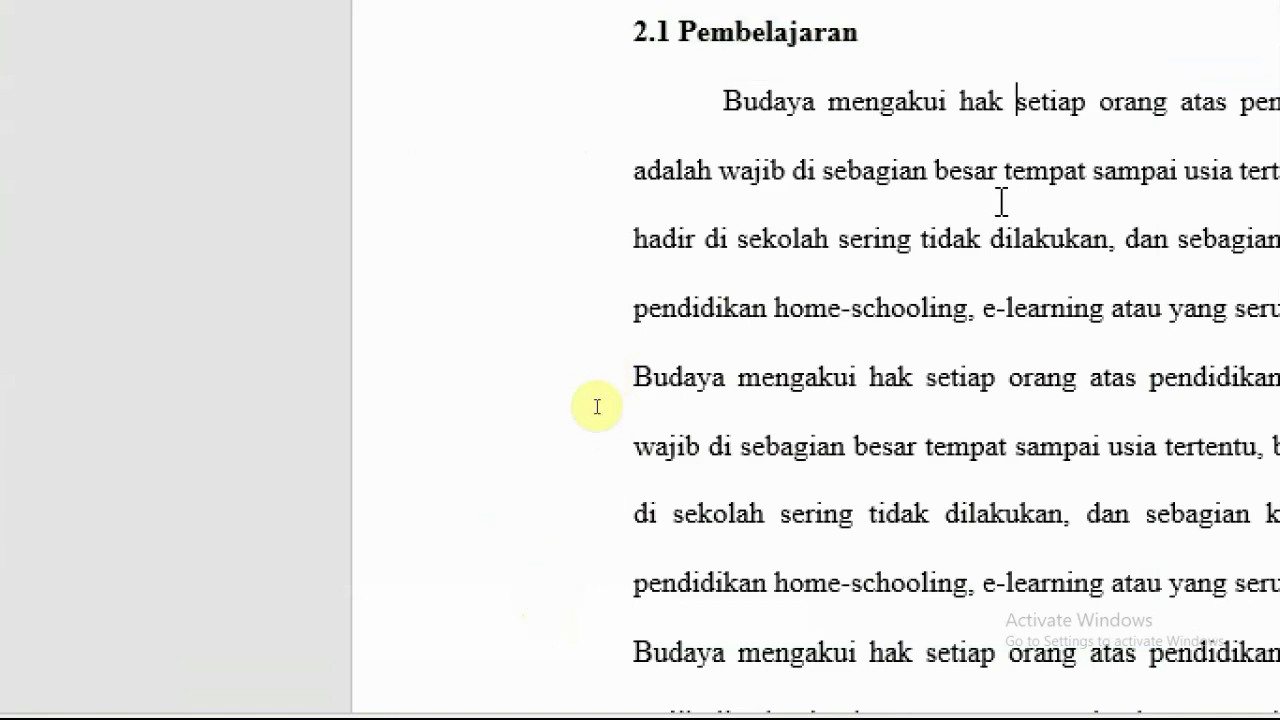
# - Set the line spacing of the empty line above the 2.2 Pendidikan subheading to 1.0
pyautogui.scroll(1, 505, 347)
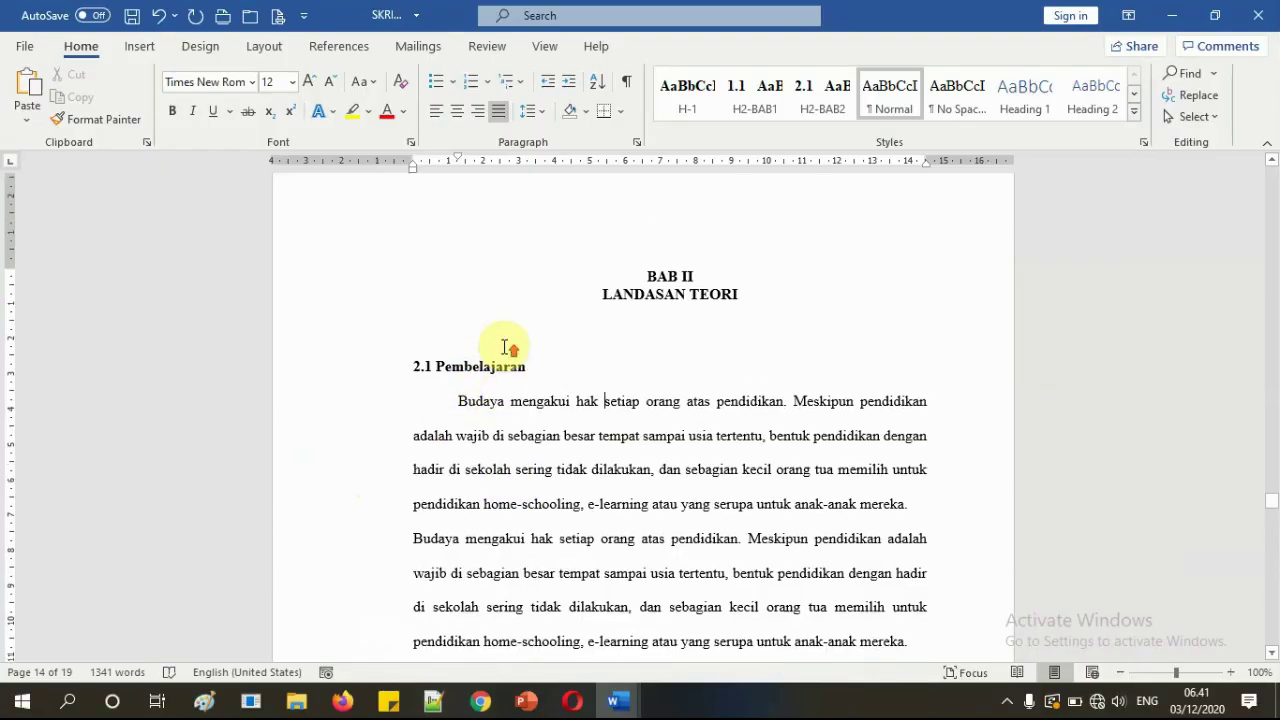
pyautogui.scroll(-6, 503, 360)
pyautogui.click(488, 365)
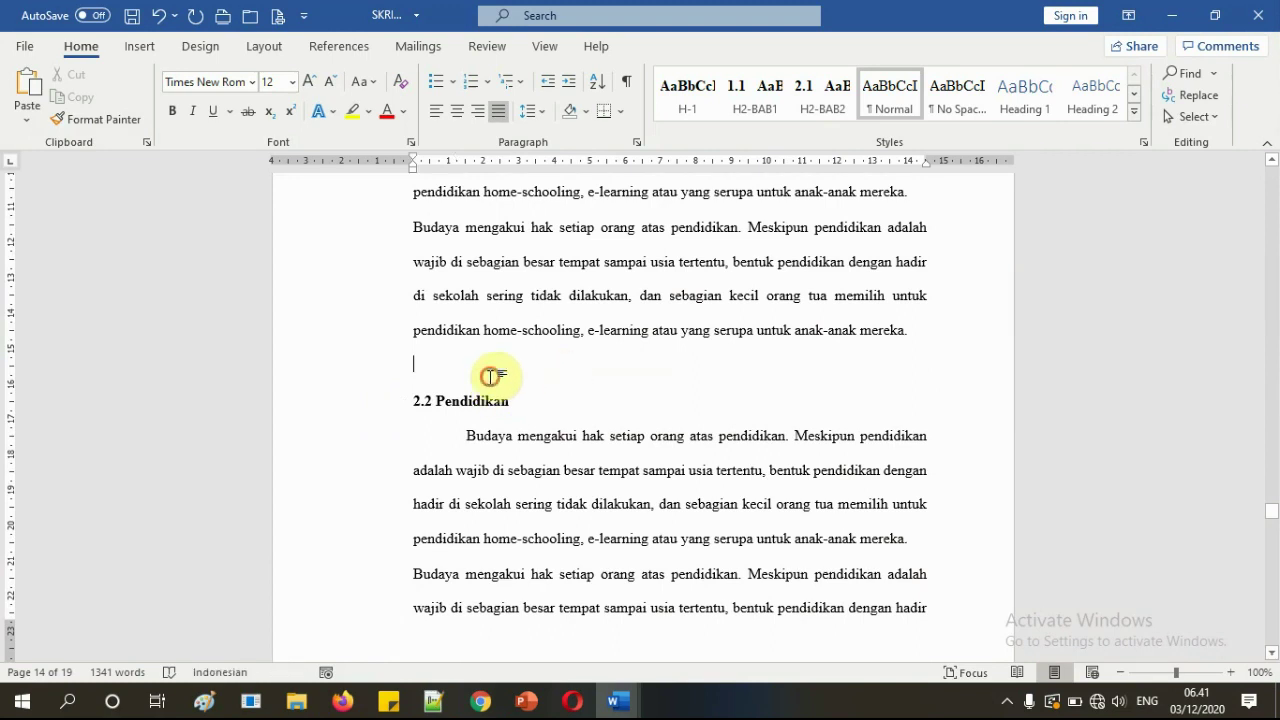
pyautogui.click(535, 114)
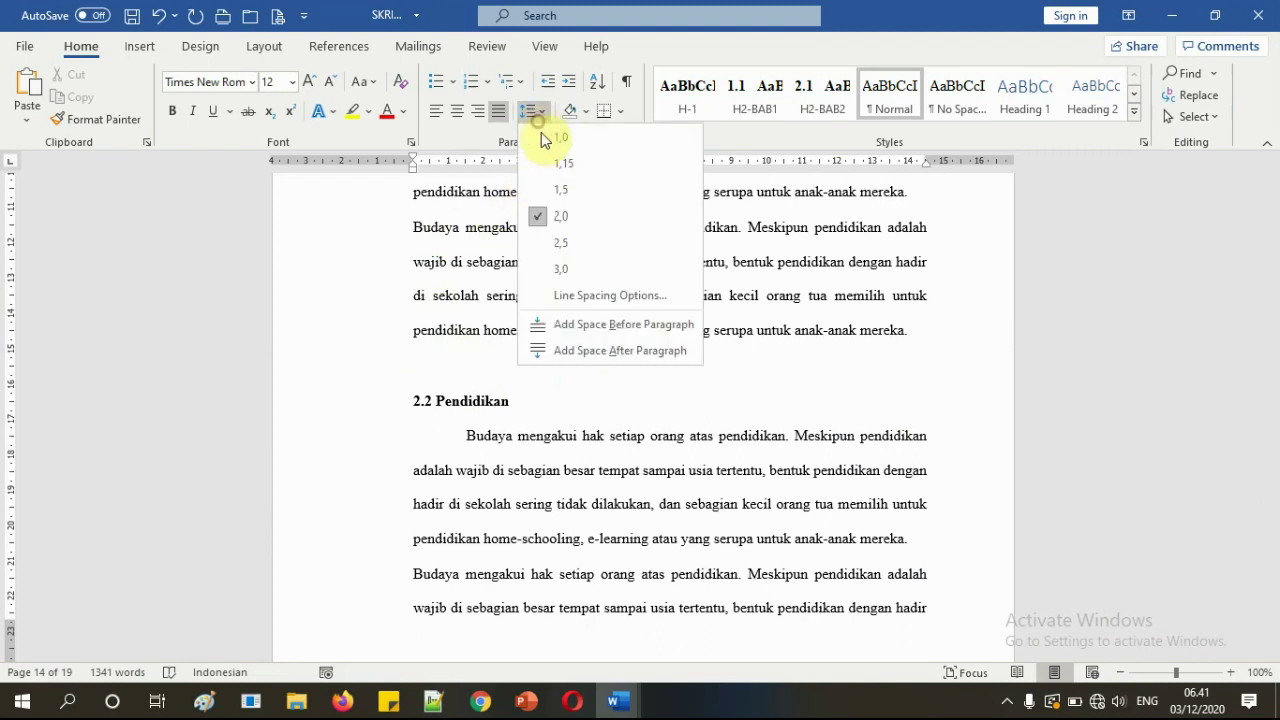
pyautogui.click(560, 137)
# - Insert an empty line above the 2.3 Model Pembelajaran subheading and set its line spacing to 1.0
pyautogui.scroll(-6, 563, 377)
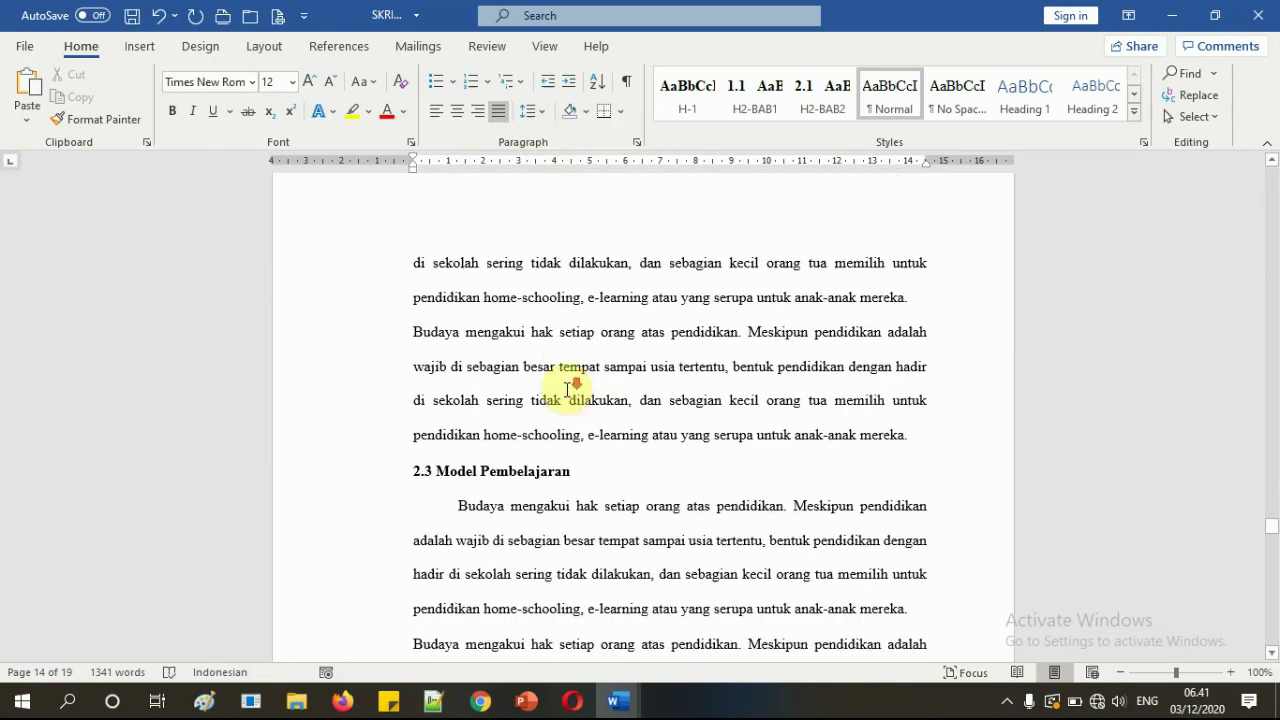
pyautogui.scroll(-2, 540, 378)
pyautogui.click(926, 298)
pyautogui.press('Return')
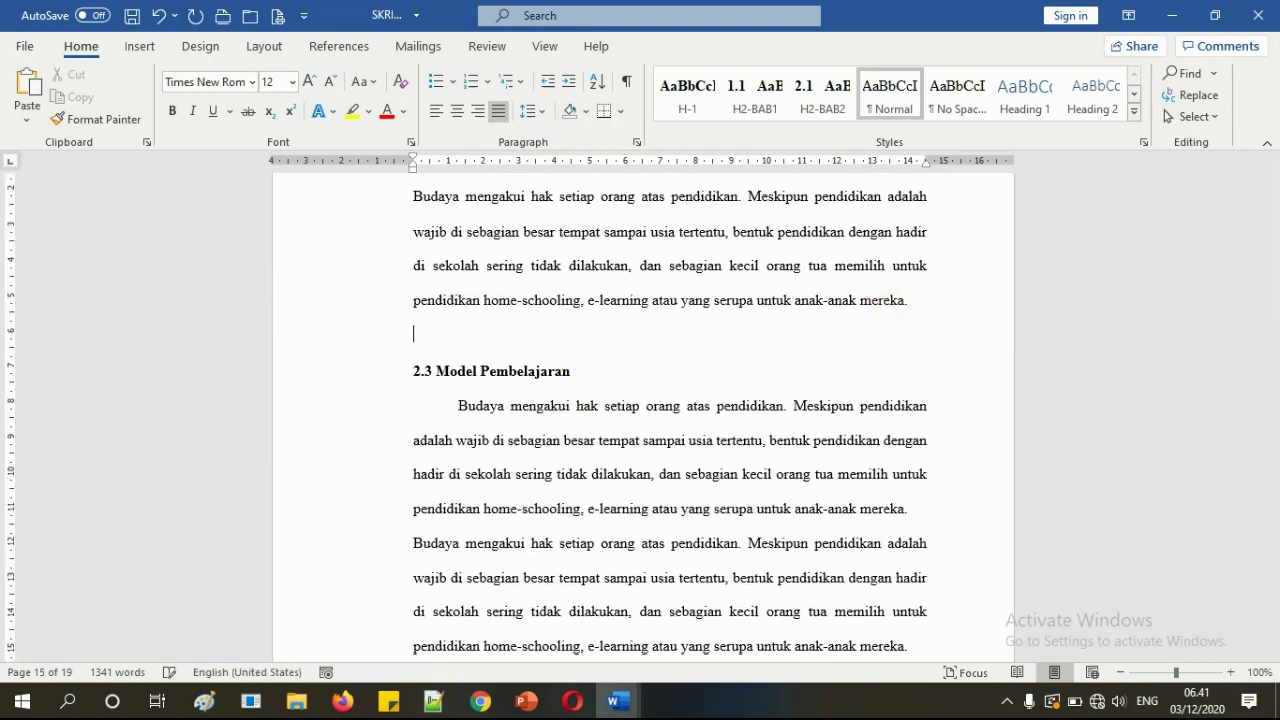
pyautogui.click(535, 112)
pyautogui.click(540, 136)
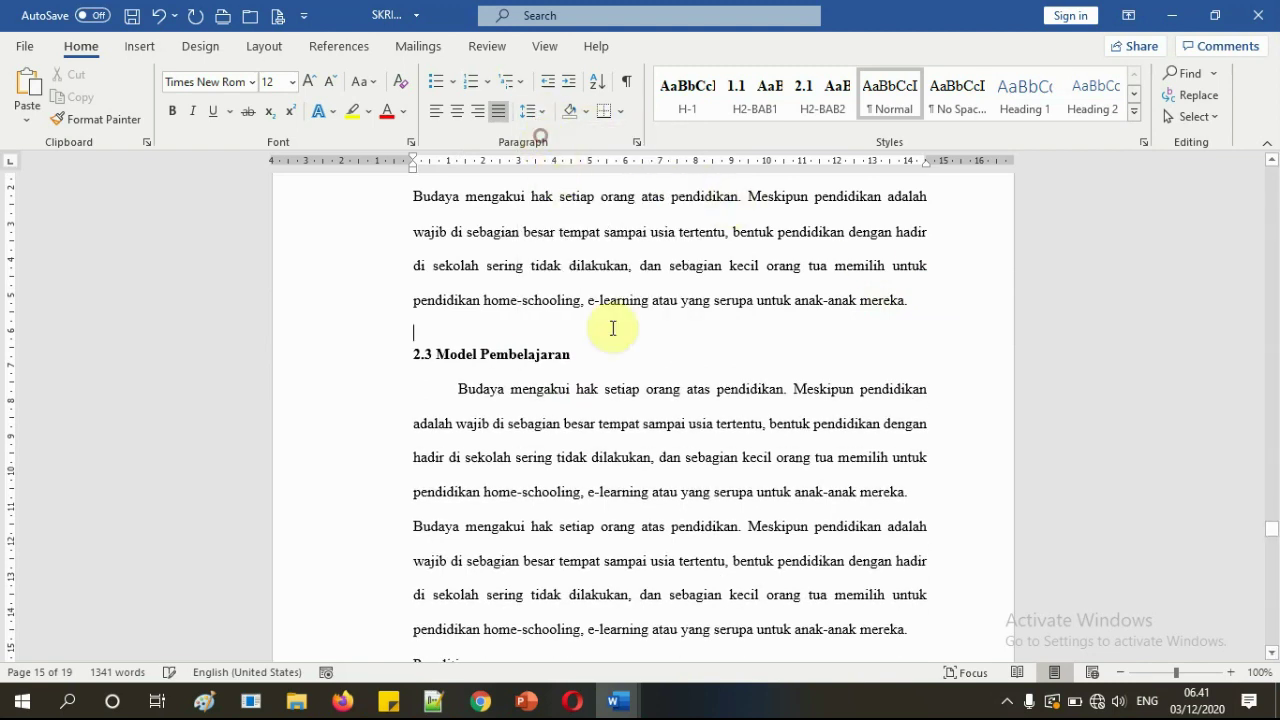
# - Look over the Bab III Metode Penelitian and Bab IV Hasil Penelitian pages to see what content they hold
pyautogui.scroll(-10, 613, 330)
pyautogui.click(682, 410)
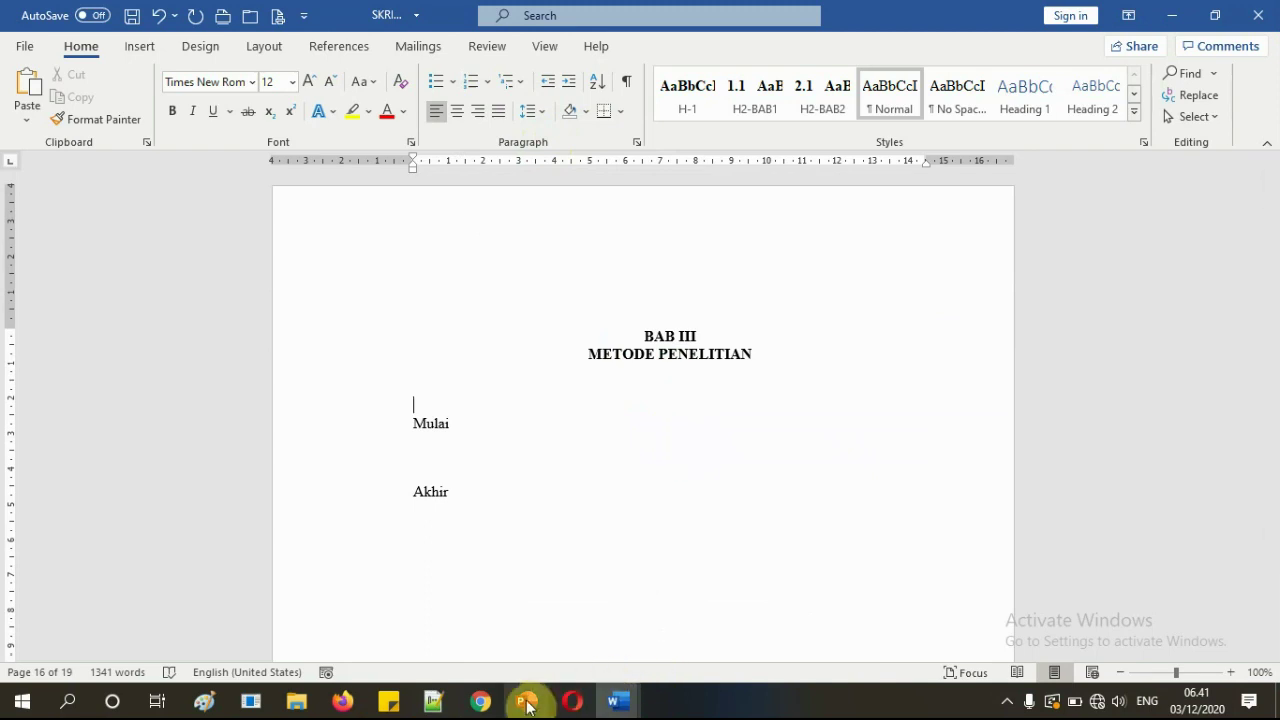
pyautogui.moveTo(527, 705)
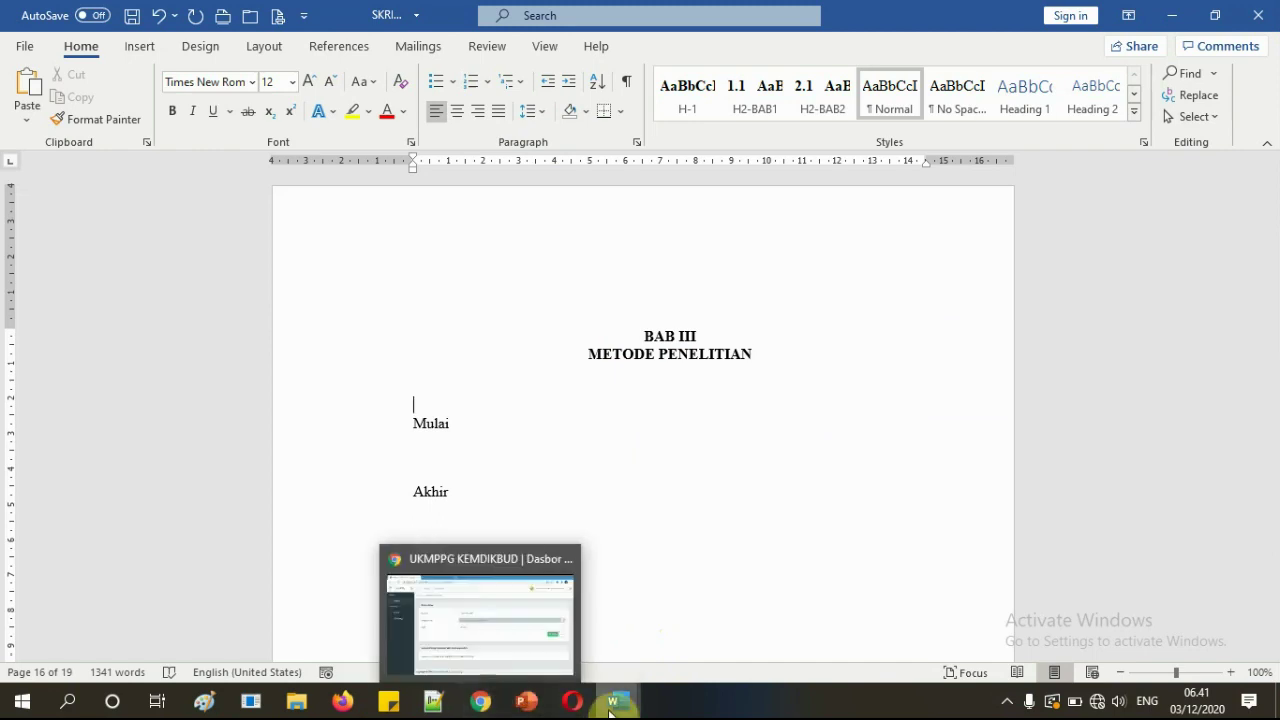
pyautogui.moveTo(617, 701)
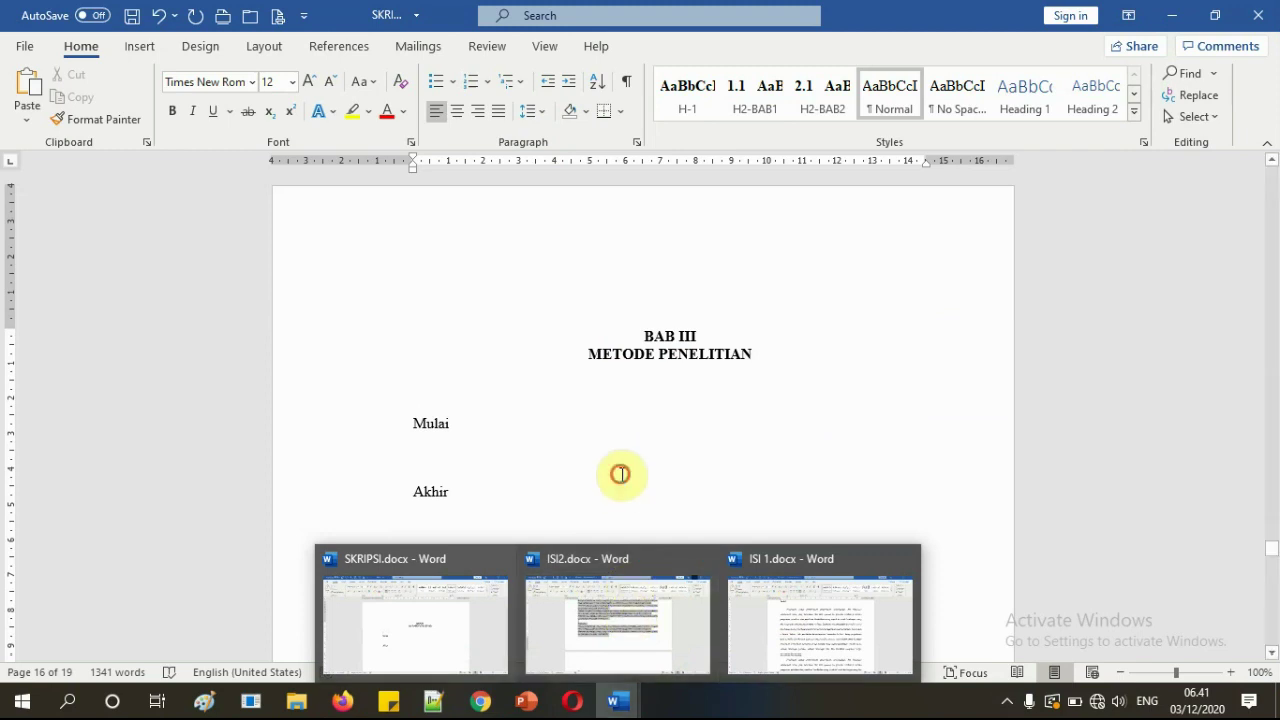
pyautogui.scroll(-10, 625, 472)
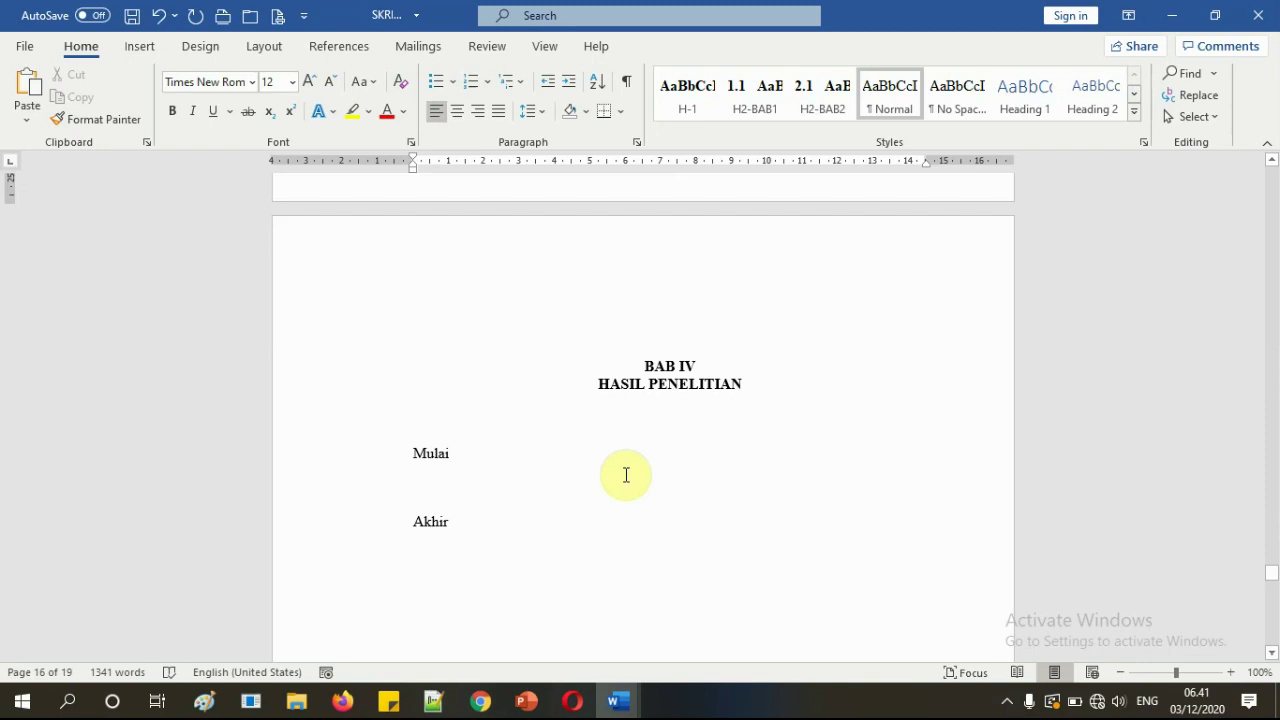
pyautogui.scroll(-3, 626, 475)
pyautogui.scroll(10, 626, 475)
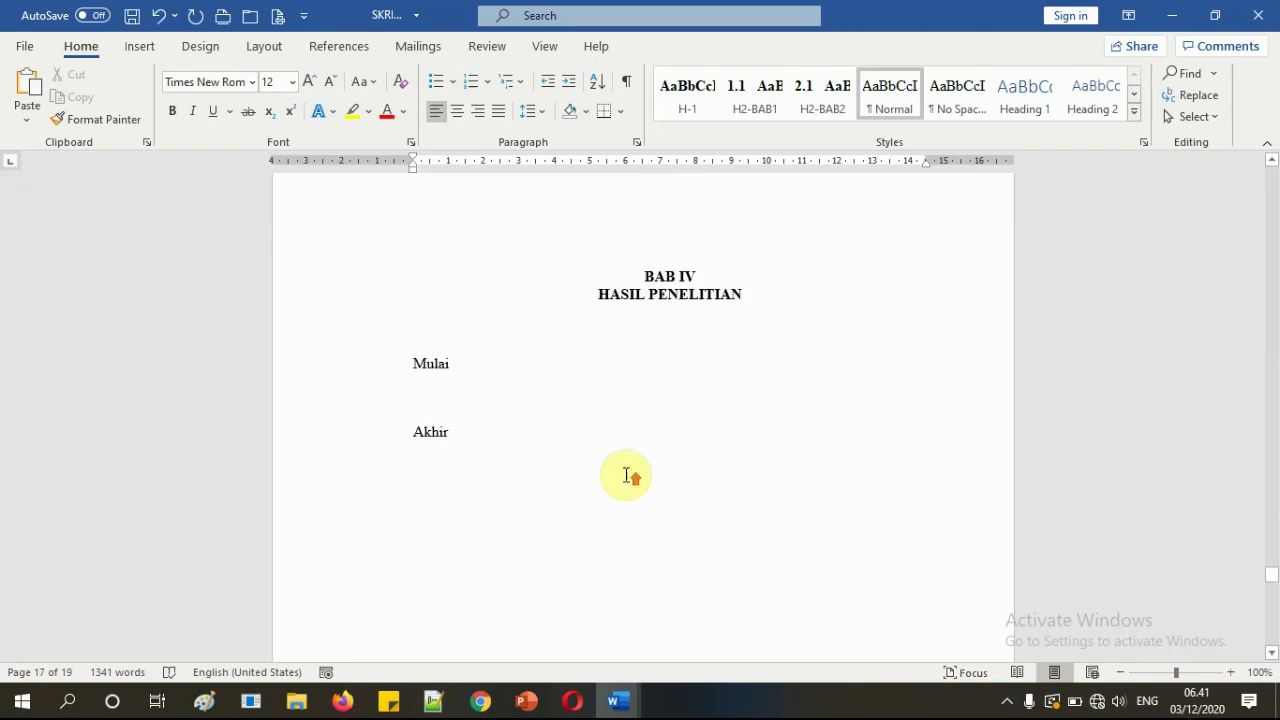
pyautogui.scroll(5, 626, 475)
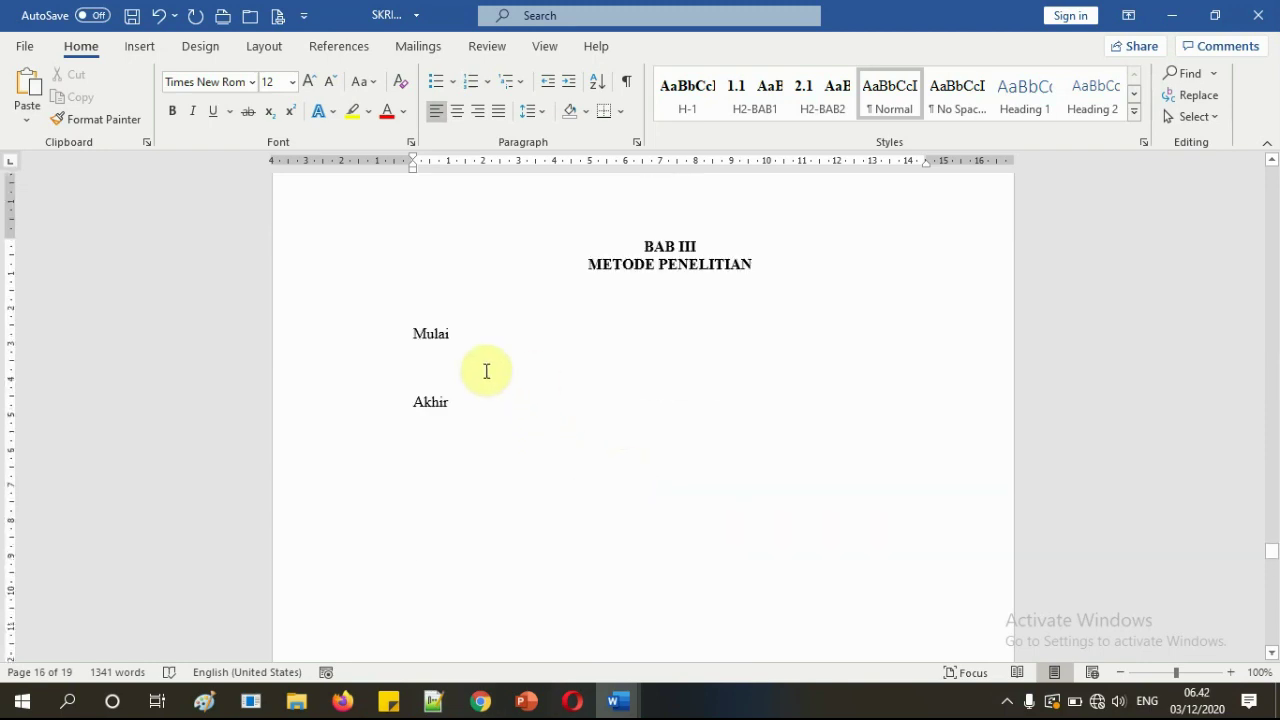
pyautogui.scroll(1, 485, 370)
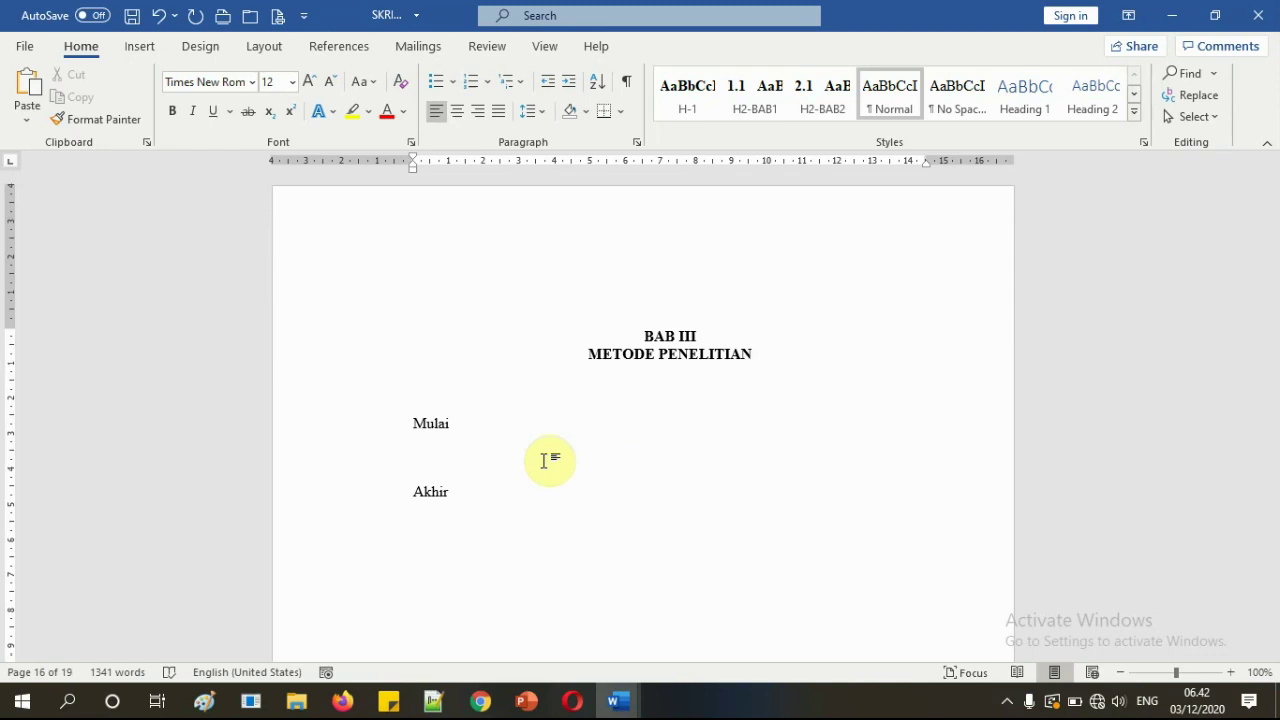
# - Examine the space between the Mulai and Akhir placeholders from Bab III through Bab V, up to the Daftar Pustaka page
pyautogui.scroll(-15, 540, 495)
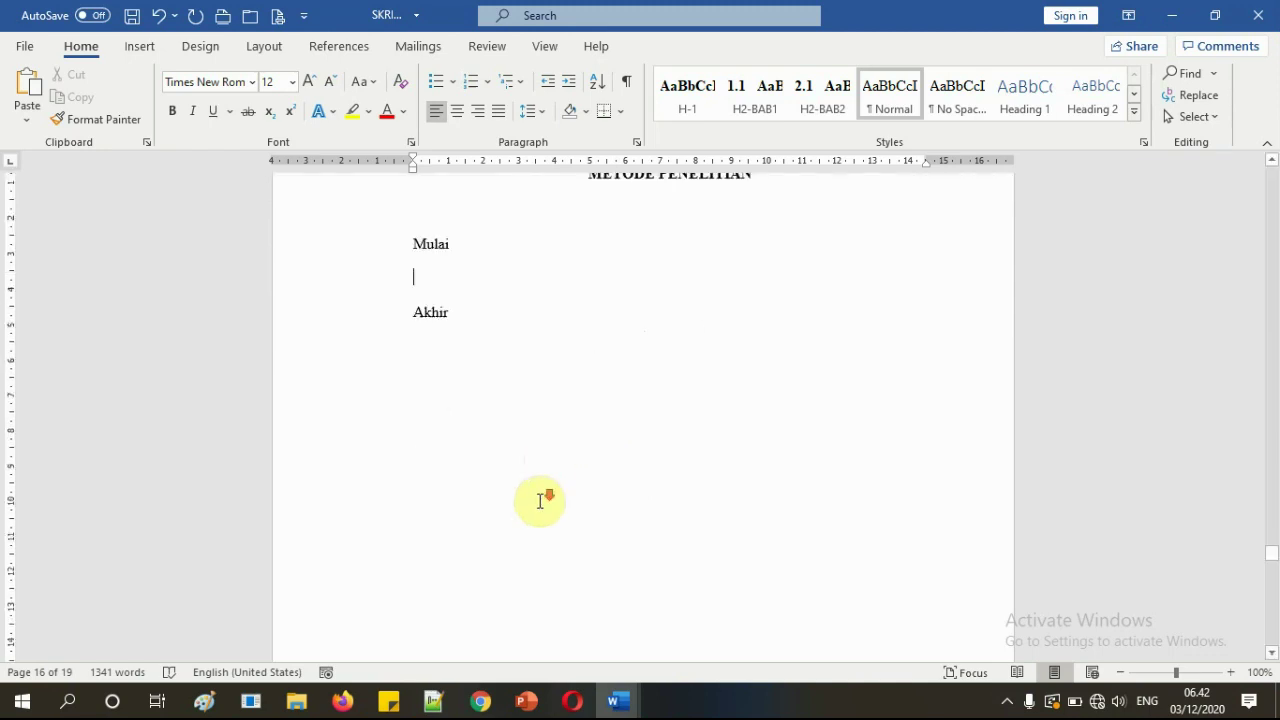
pyautogui.scroll(-3, 545, 491)
pyautogui.click(449, 483)
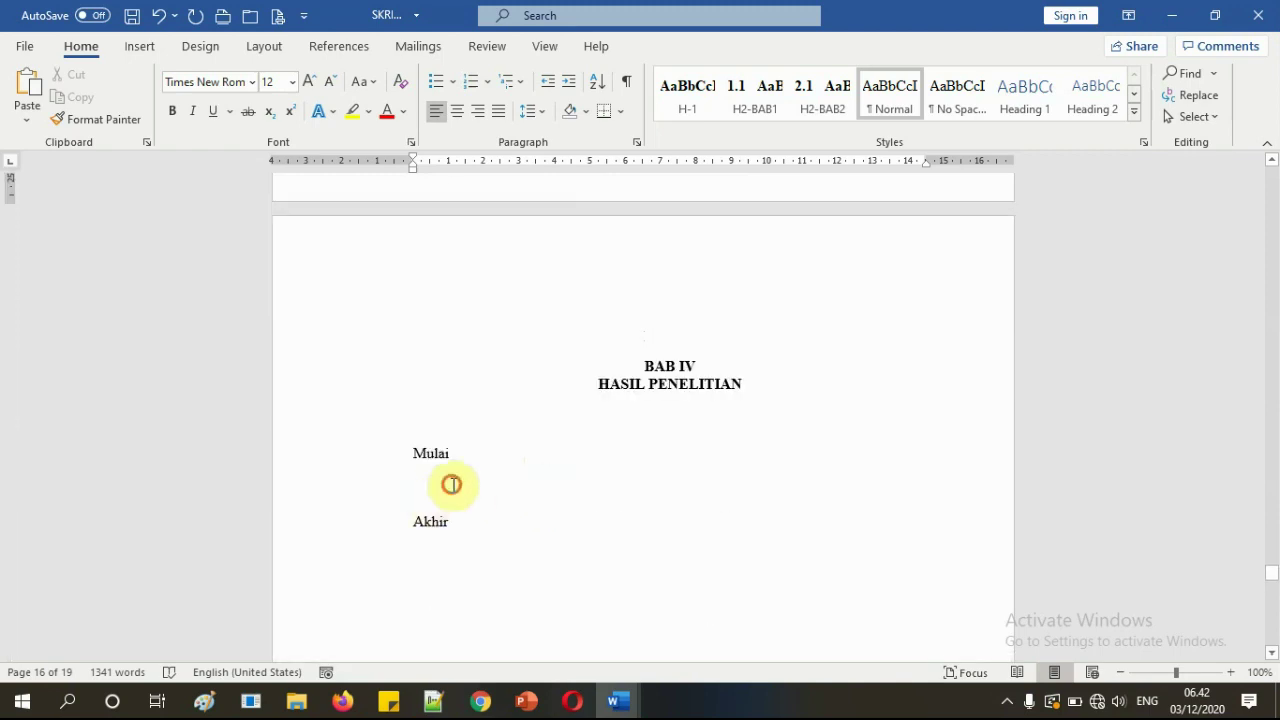
pyautogui.scroll(-5, 543, 474)
pyautogui.scroll(-12, 545, 476)
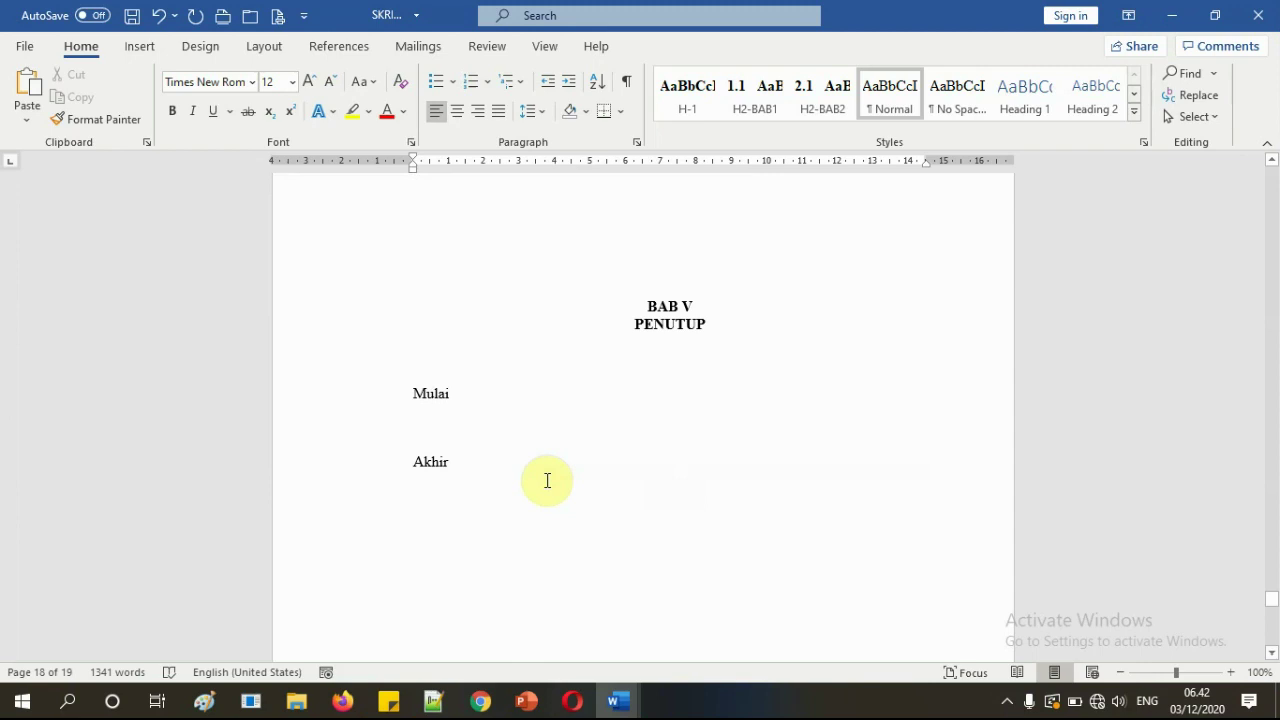
pyautogui.scroll(-8, 547, 480)
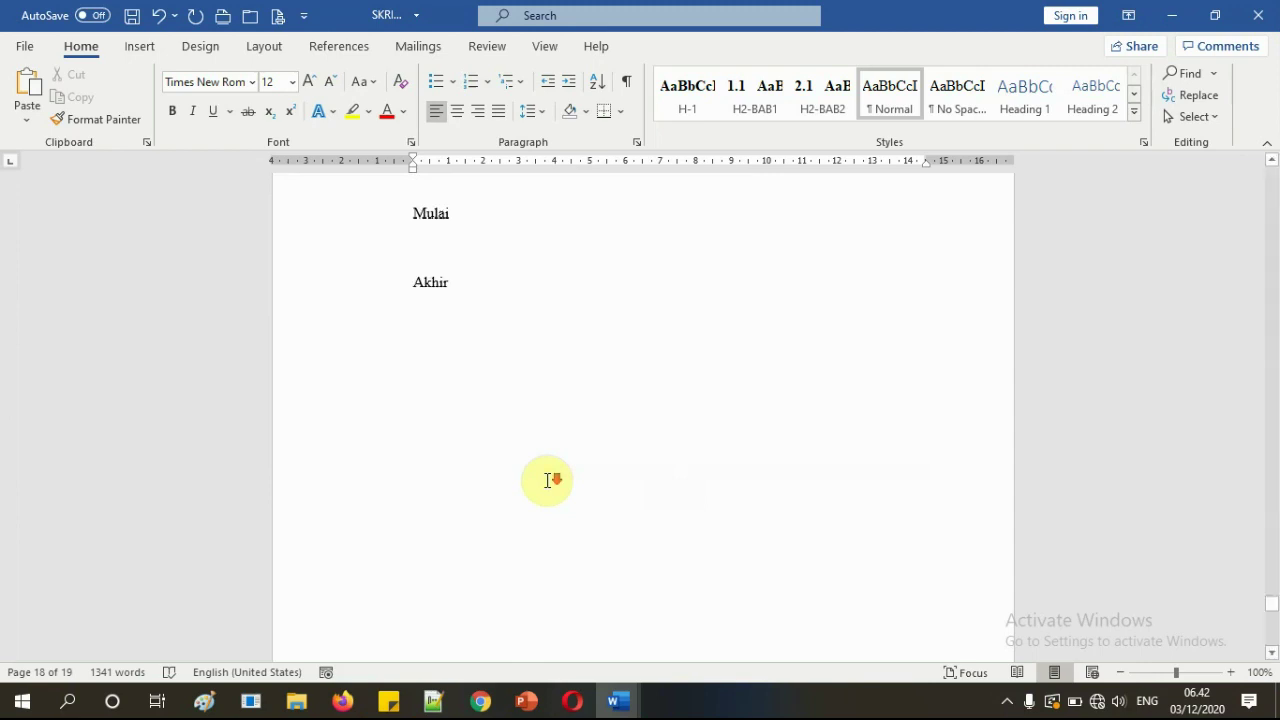
pyautogui.scroll(-2, 547, 480)
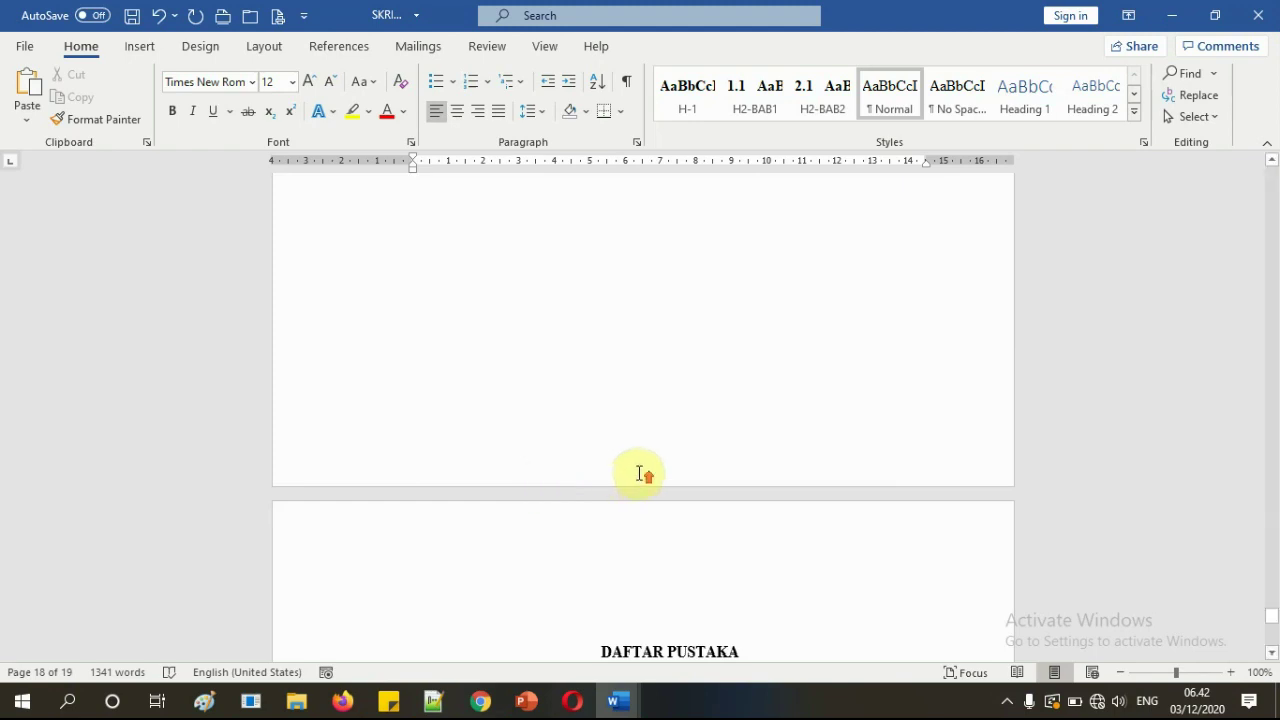
pyautogui.scroll(14, 646, 470)
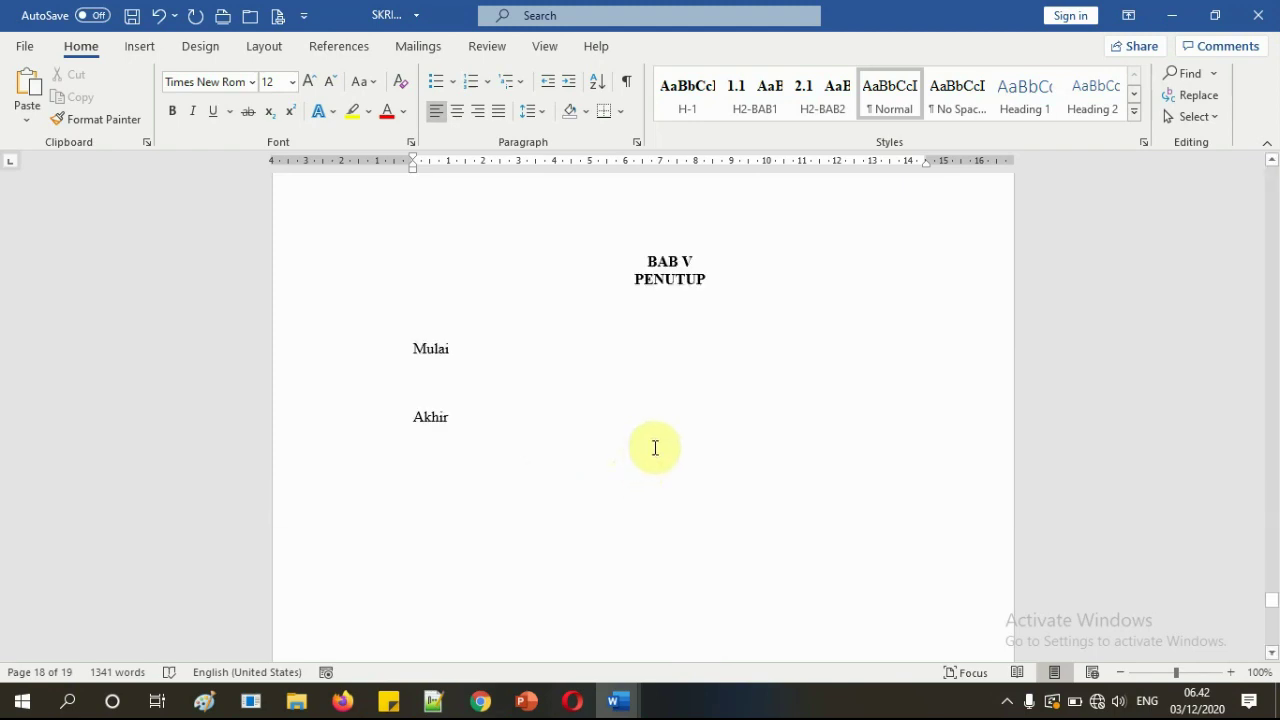
pyautogui.scroll(-12, 660, 430)
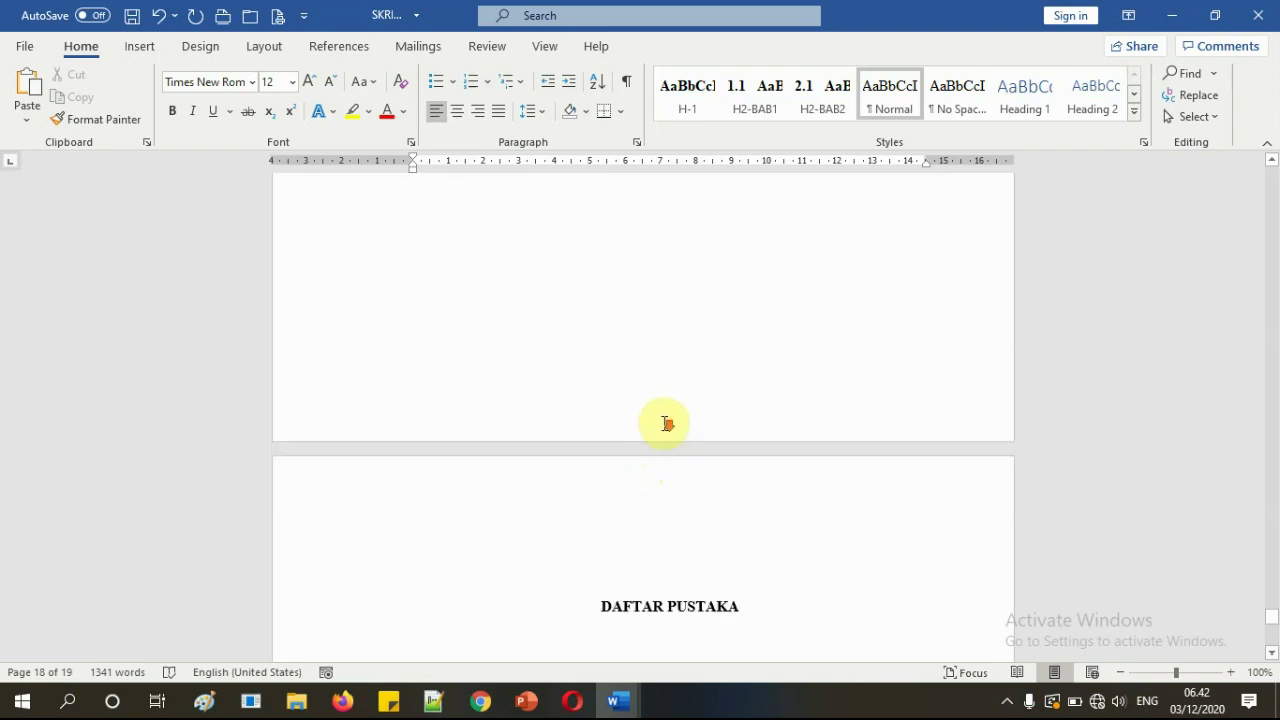
pyautogui.scroll(3, 668, 418)
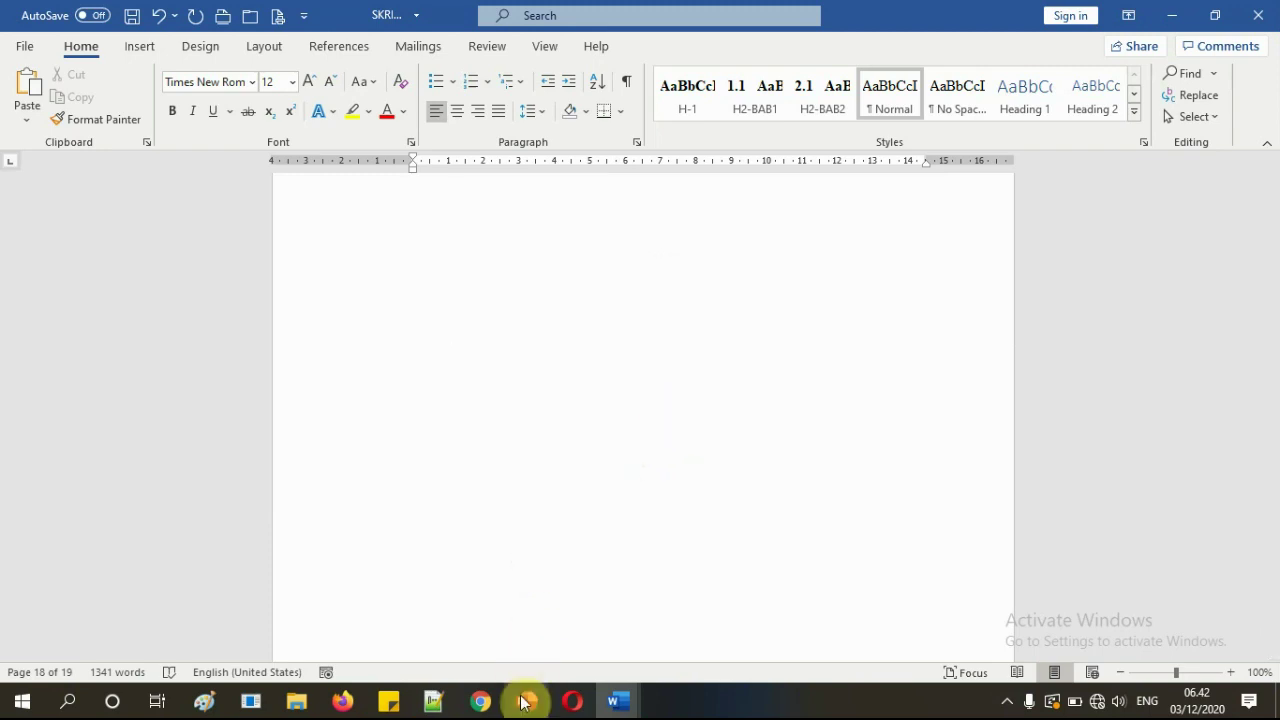
# - Switch to the PowerPoint presentation and review the Heading 3 (H3) step on slide 4, highlighting its 3.1.1 example number
pyautogui.moveTo(521, 703)
pyautogui.click(540, 648)
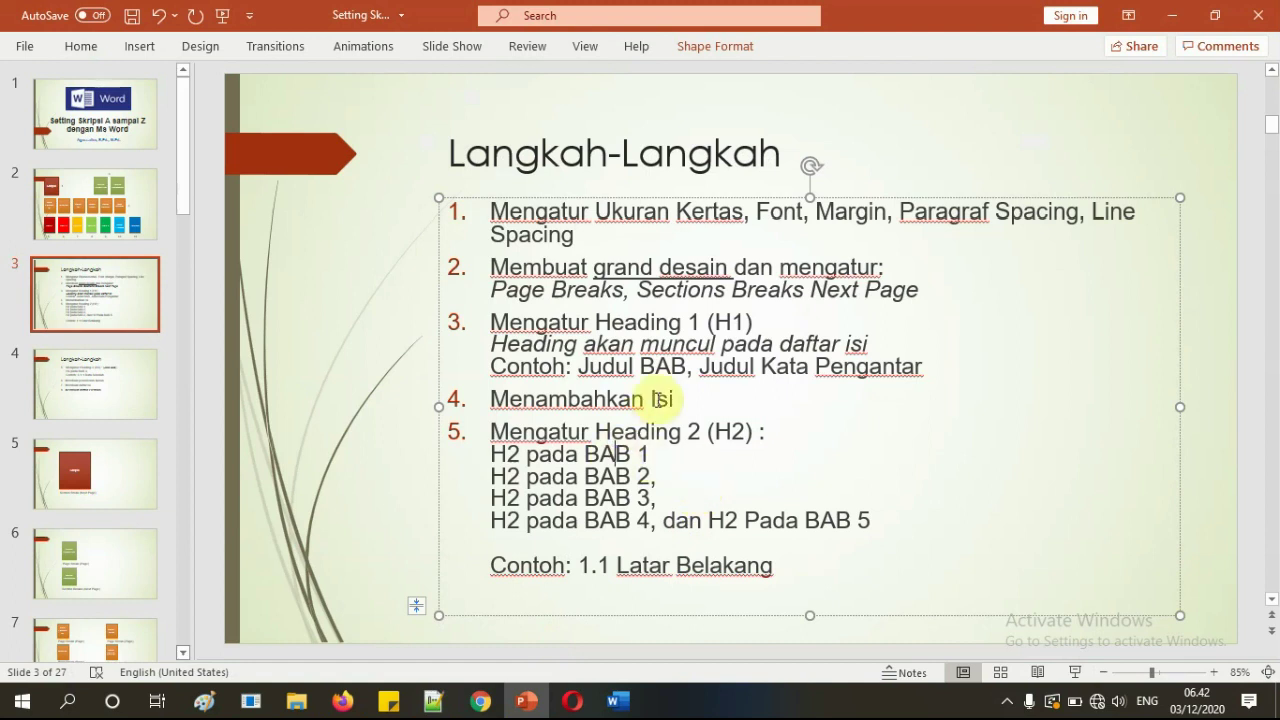
pyautogui.click(120, 367)
pyautogui.moveTo(571, 217); pyautogui.dragTo(675, 217)
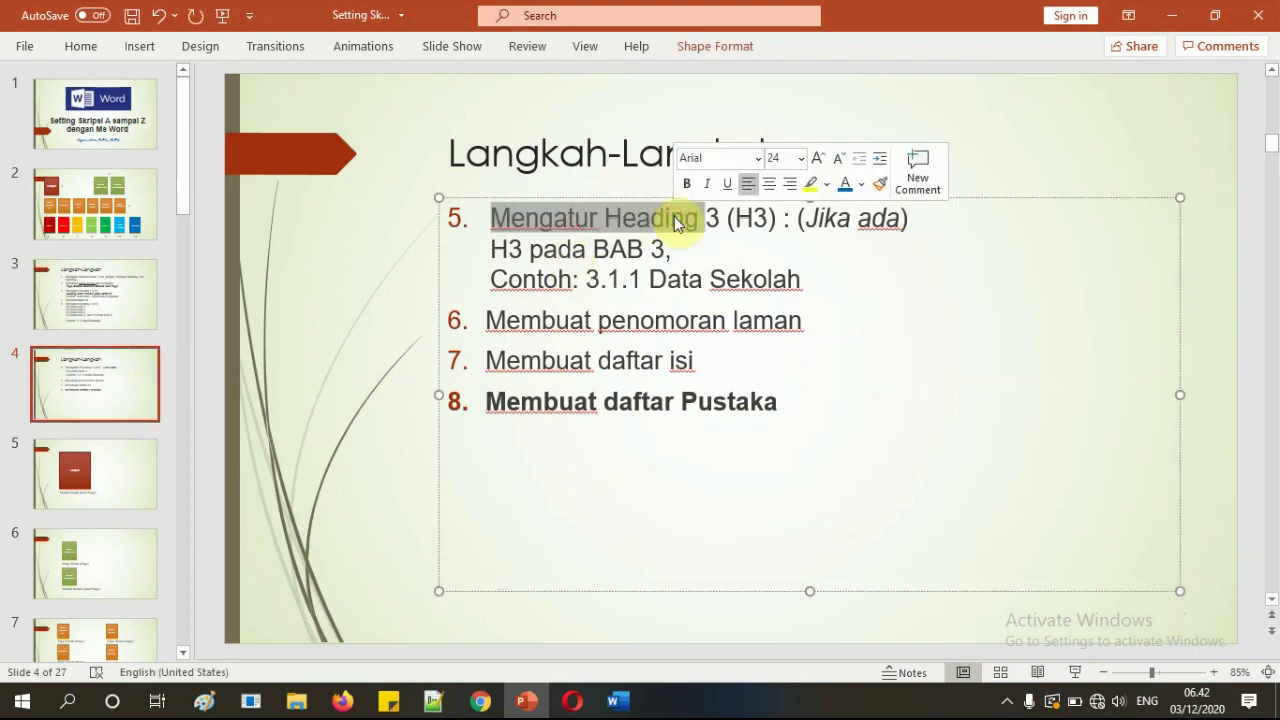
pyautogui.click(591, 281)
pyautogui.moveTo(591, 281); pyautogui.dragTo(639, 280)
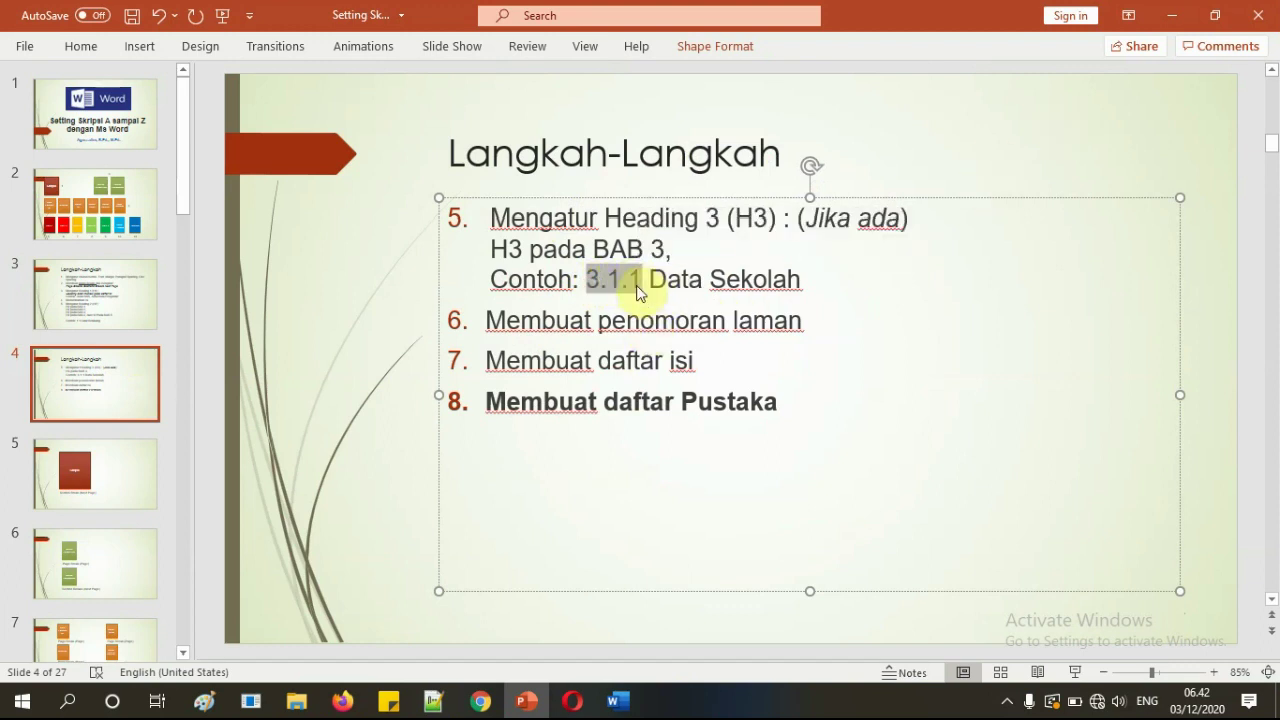
pyautogui.click(592, 281)
pyautogui.moveTo(590, 281); pyautogui.dragTo(640, 287)
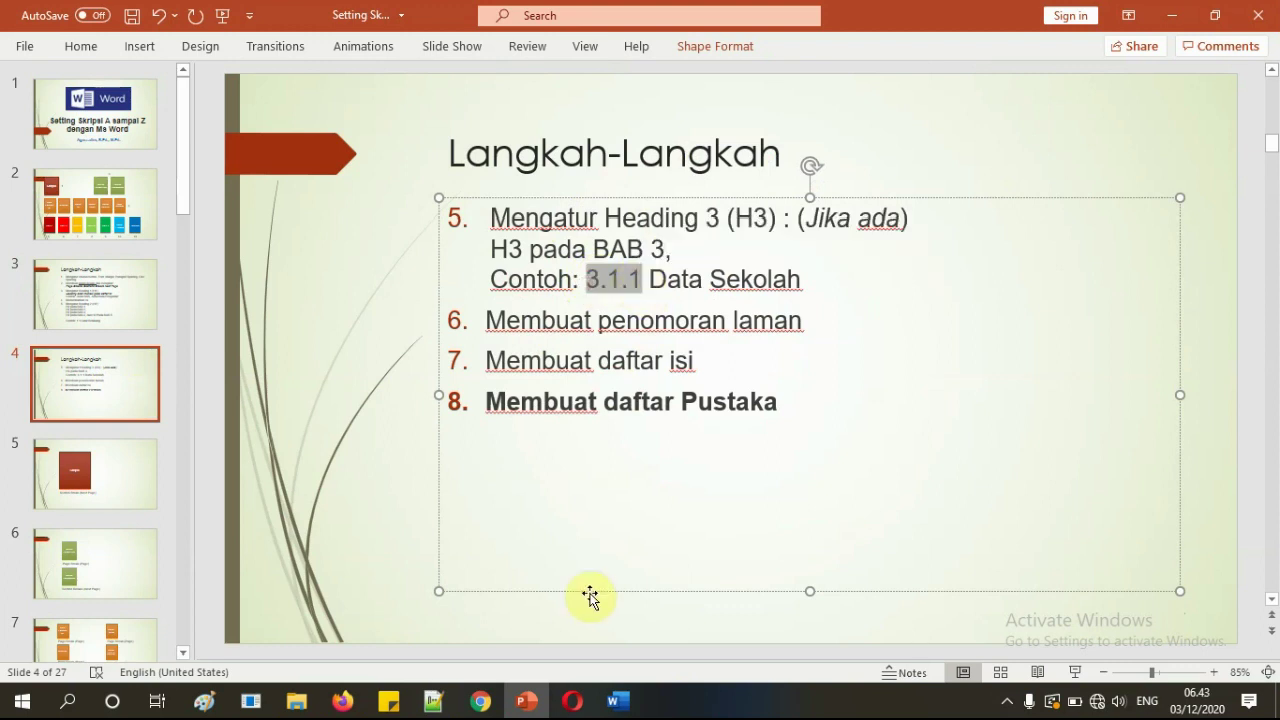
# - Switch back to SKRIPSI.docx in Word and review the chapters from Bab V back to the Bab II subheadings
pyautogui.moveTo(617, 697)
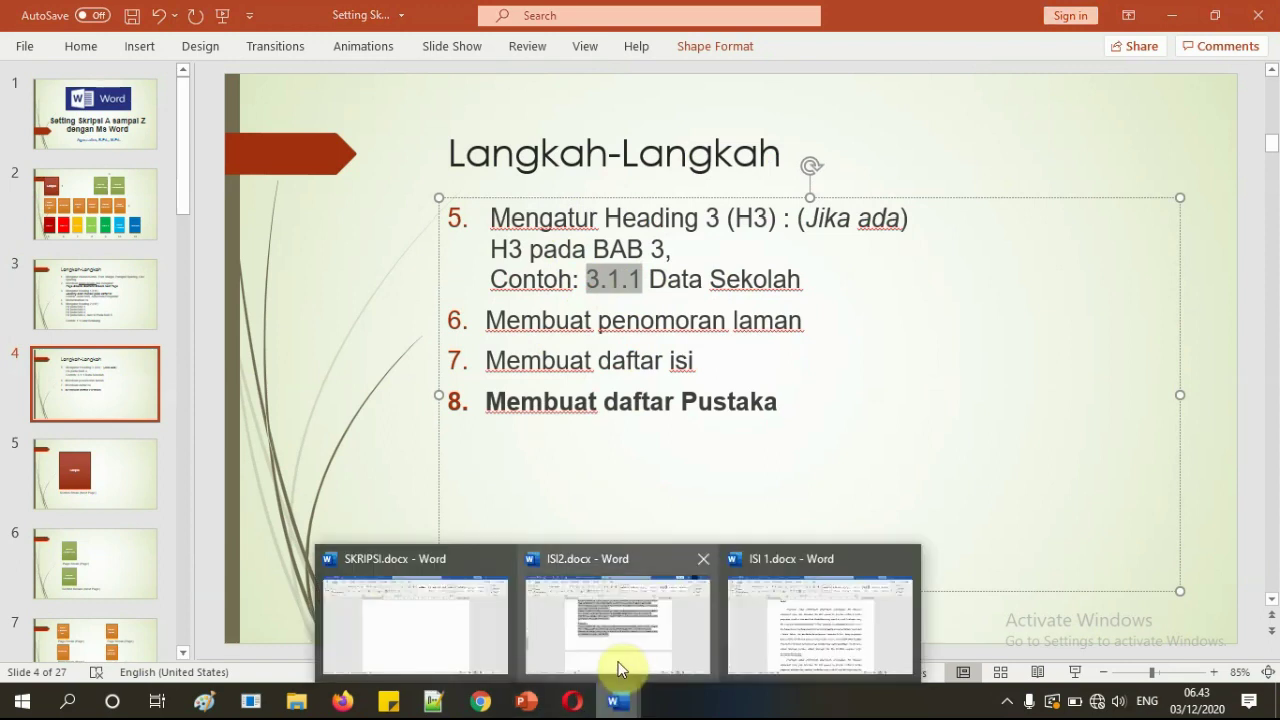
pyautogui.click(525, 633)
pyautogui.scroll(5, 658, 468)
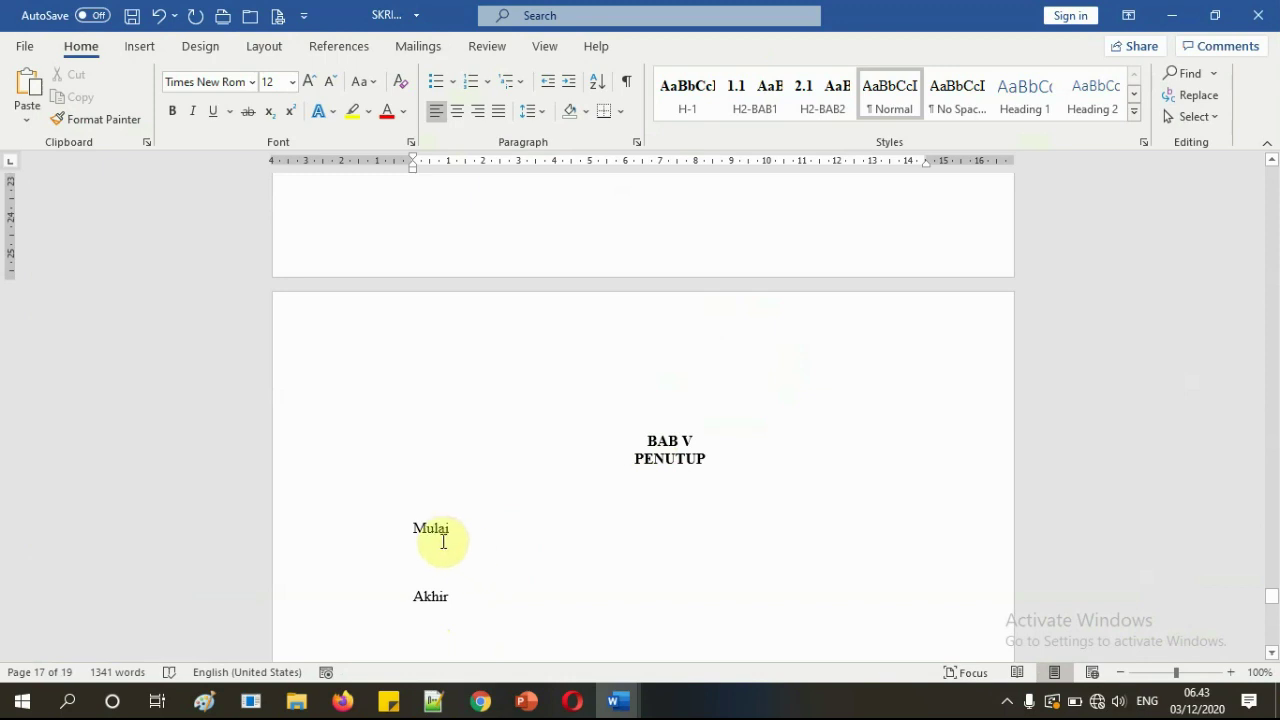
pyautogui.click(438, 536)
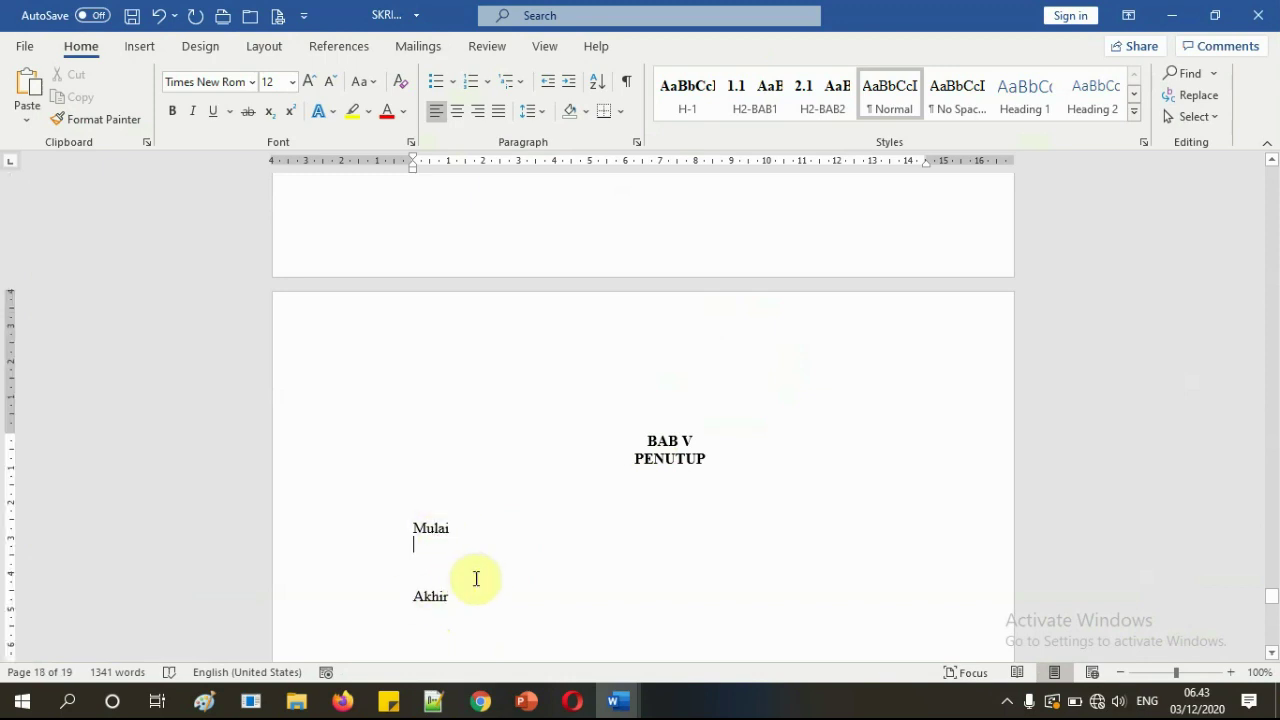
pyautogui.scroll(-5, 474, 577)
pyautogui.scroll(8, 484, 575)
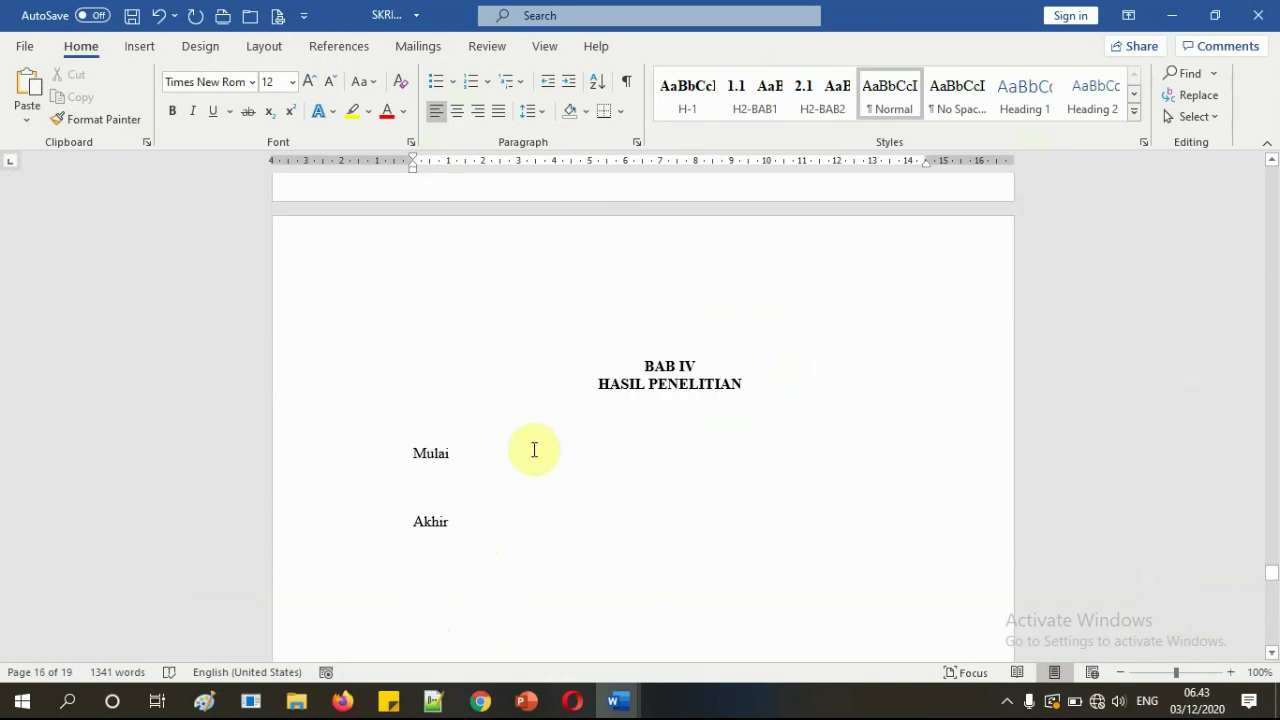
pyautogui.scroll(3, 546, 448)
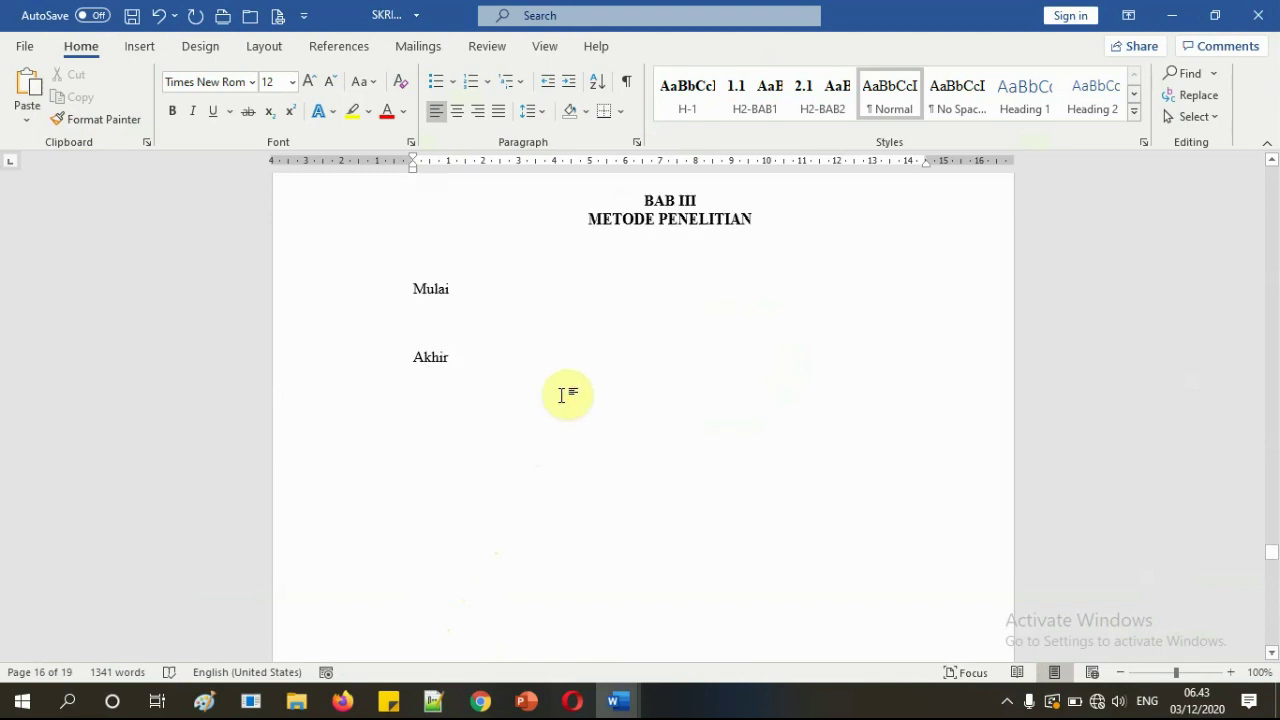
pyautogui.scroll(15, 568, 432)
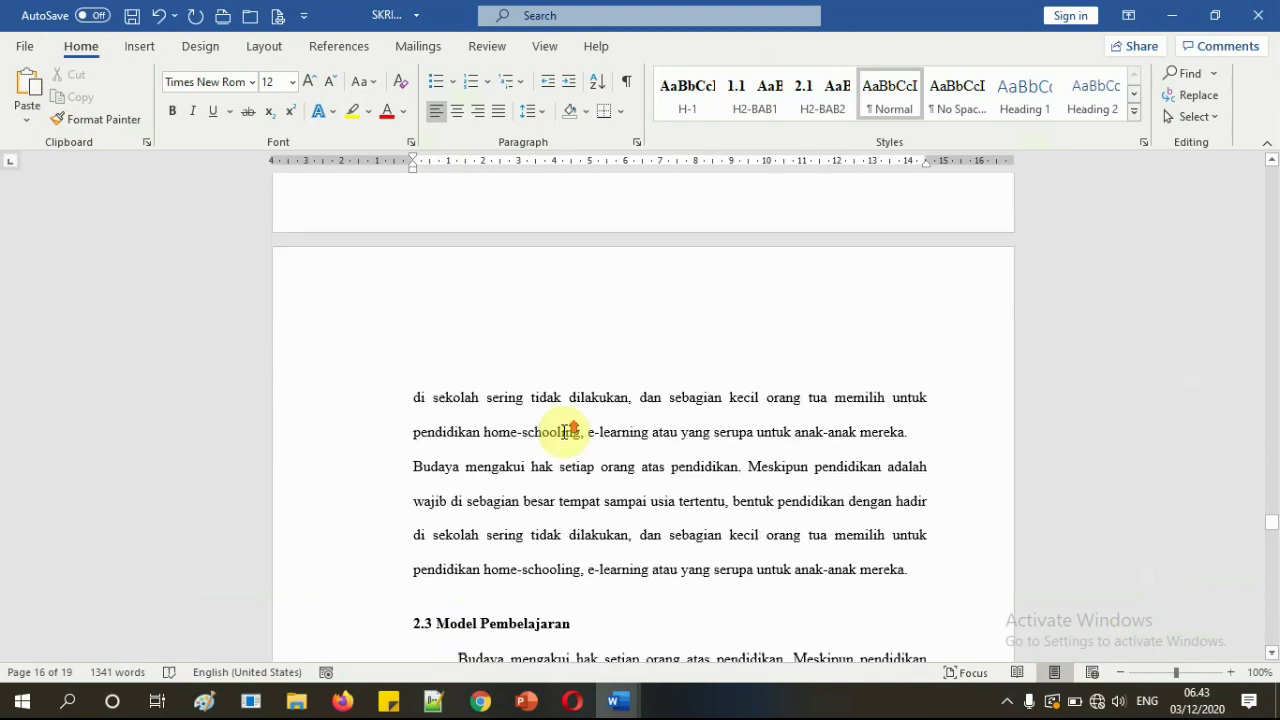
pyautogui.scroll(6, 568, 432)
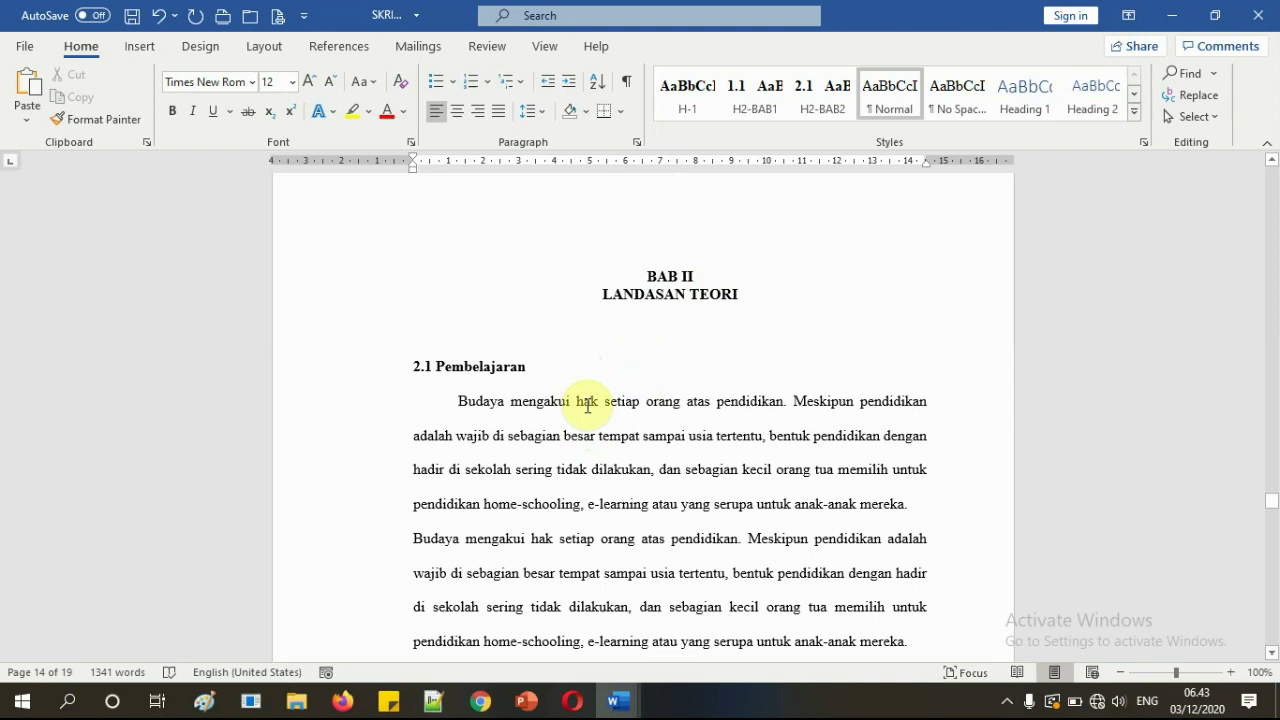
pyautogui.scroll(-5, 588, 405)
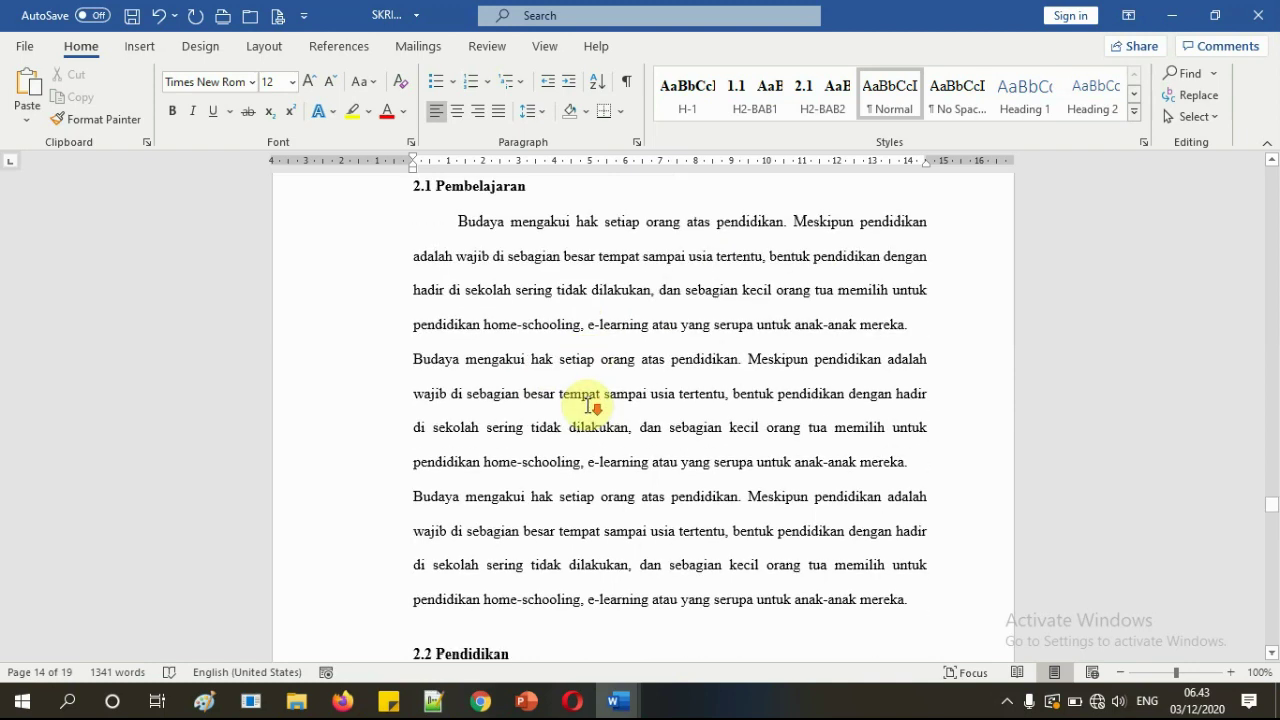
pyautogui.scroll(-7, 588, 405)
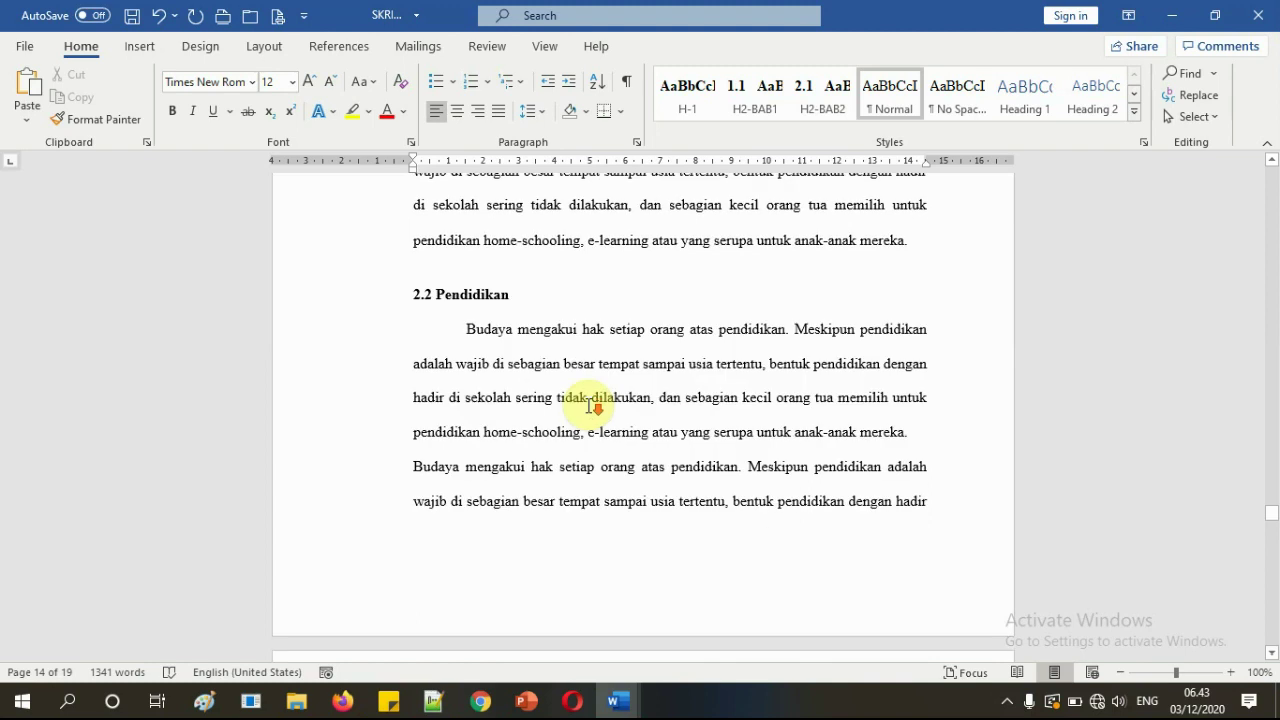
pyautogui.scroll(12, 591, 405)
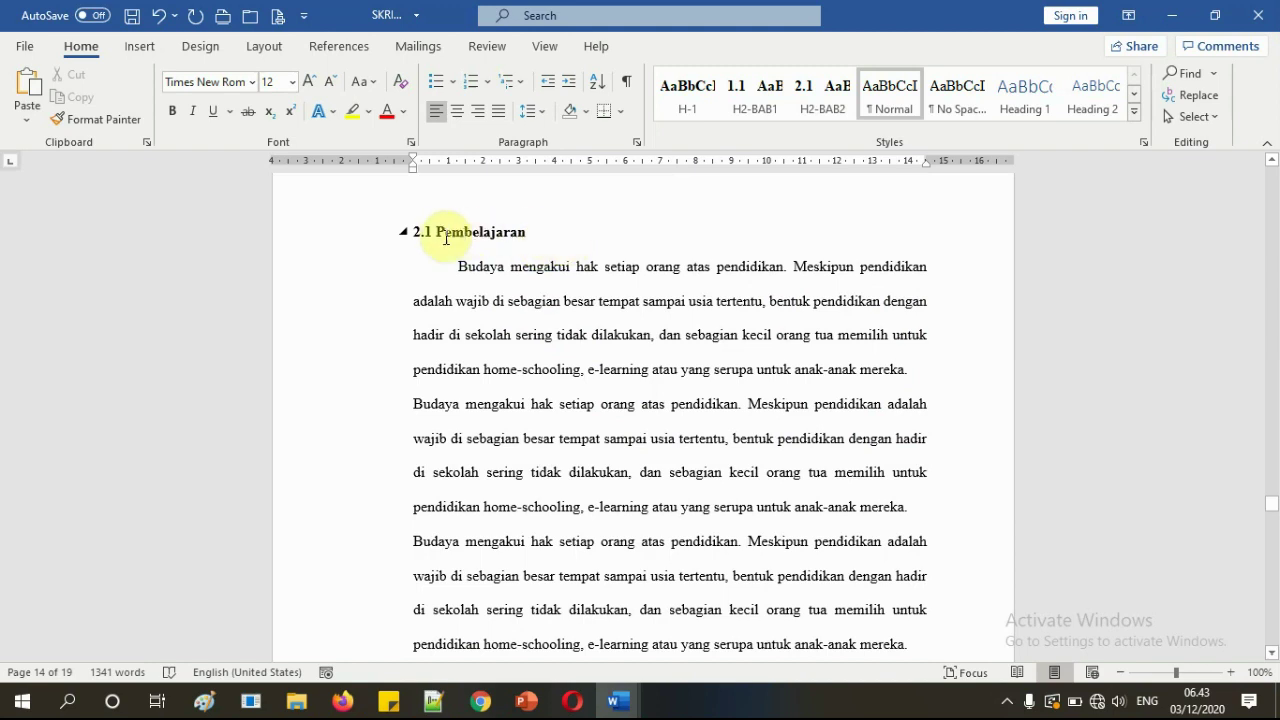
# - Add the line "Pembelajaran Tatap Muka" without a number directly beneath the 2.1 Pembelajaran heading
pyautogui.click(562, 234)
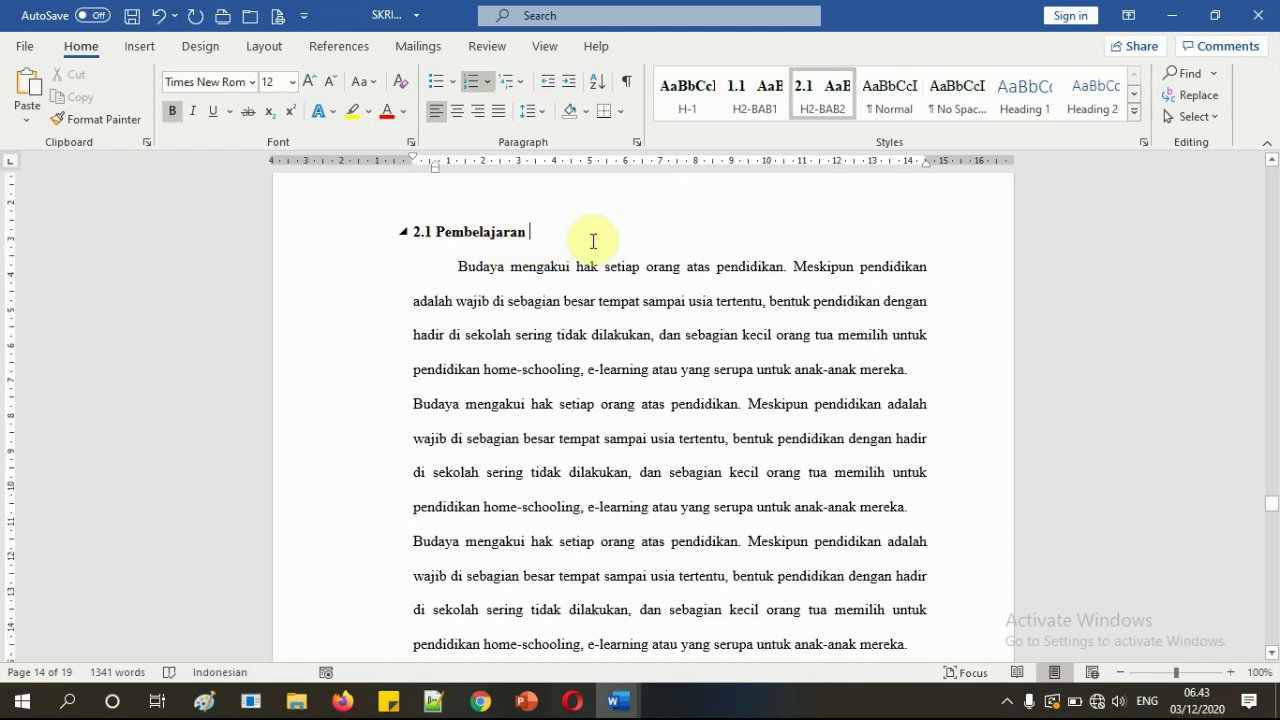
pyautogui.press('Return')
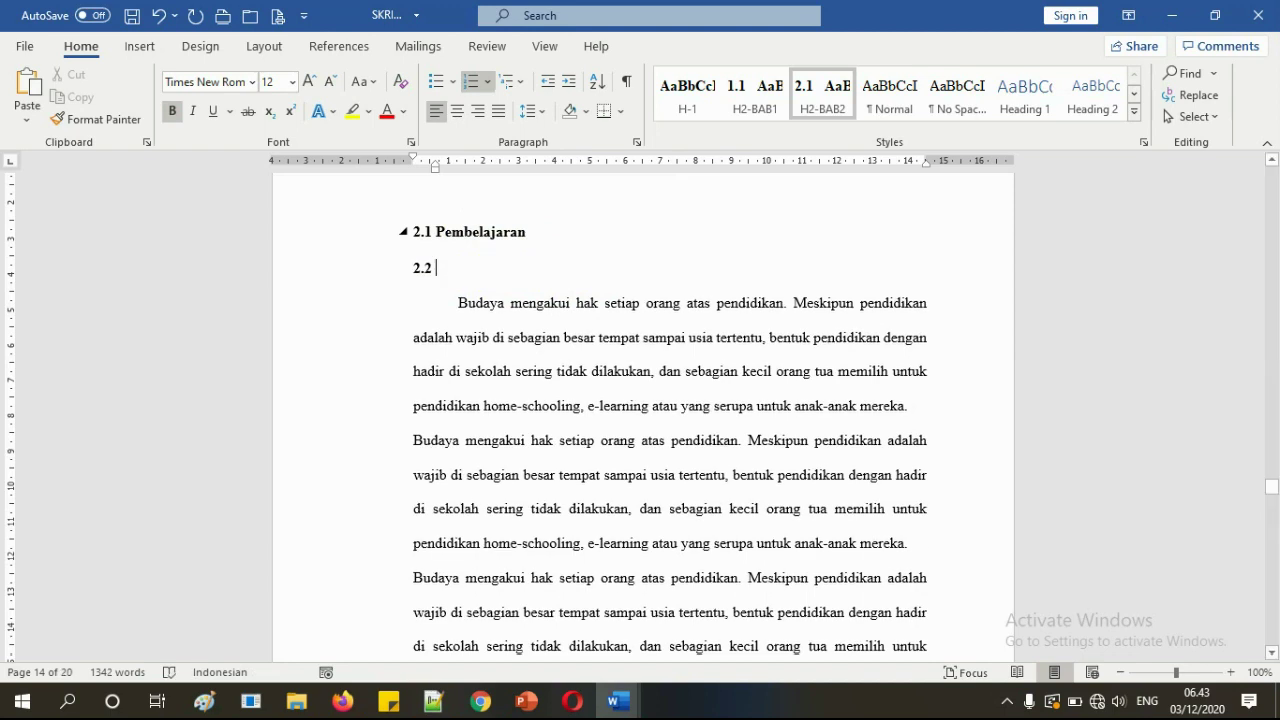
pyautogui.press('BackSpace')
pyautogui.press('BackSpace')
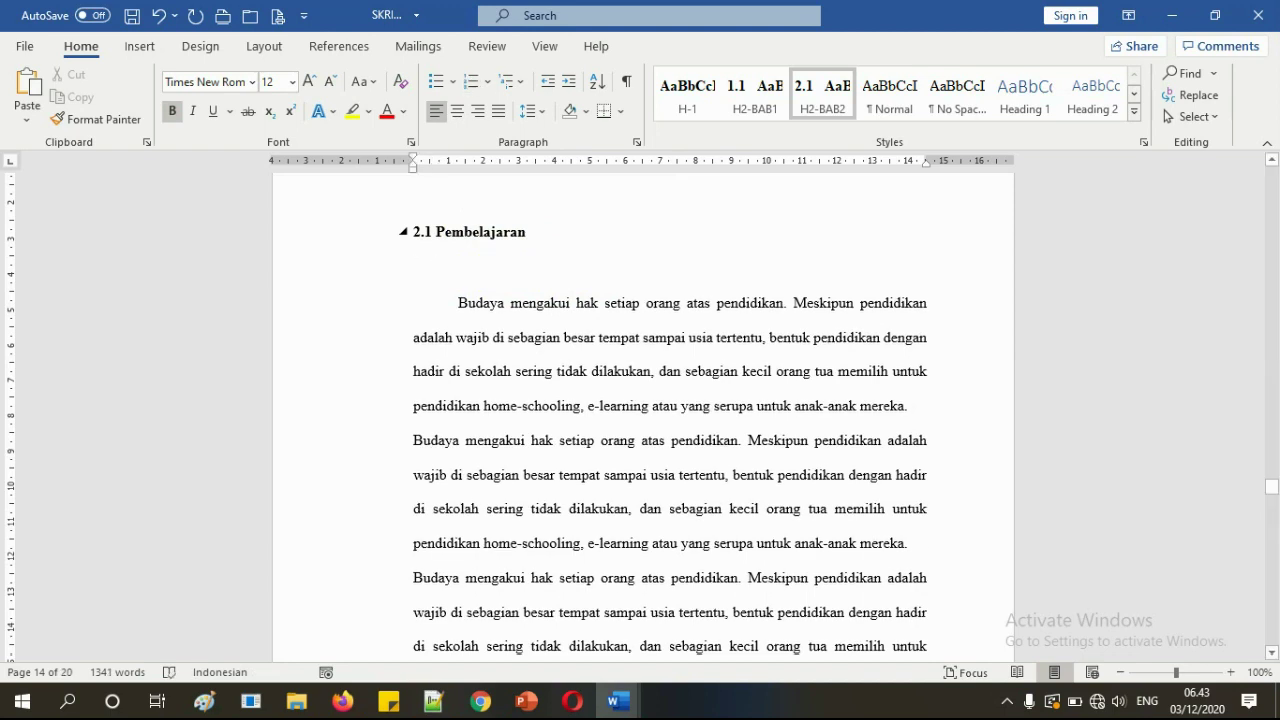
pyautogui.write('pE')
pyautogui.press('BackSpace')
pyautogui.press('BackSpace')
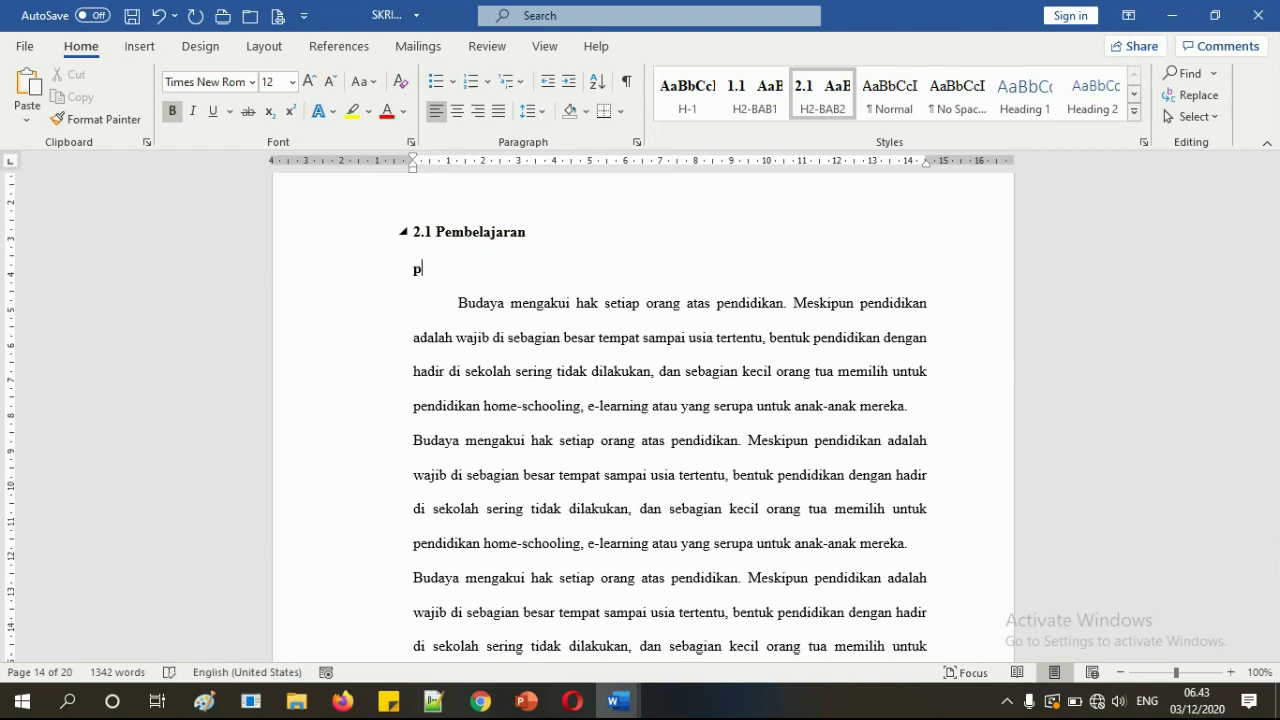
pyautogui.write('Pembelajaran Lang')
pyautogui.press('BackSpace')
pyautogui.press('BackSpace')
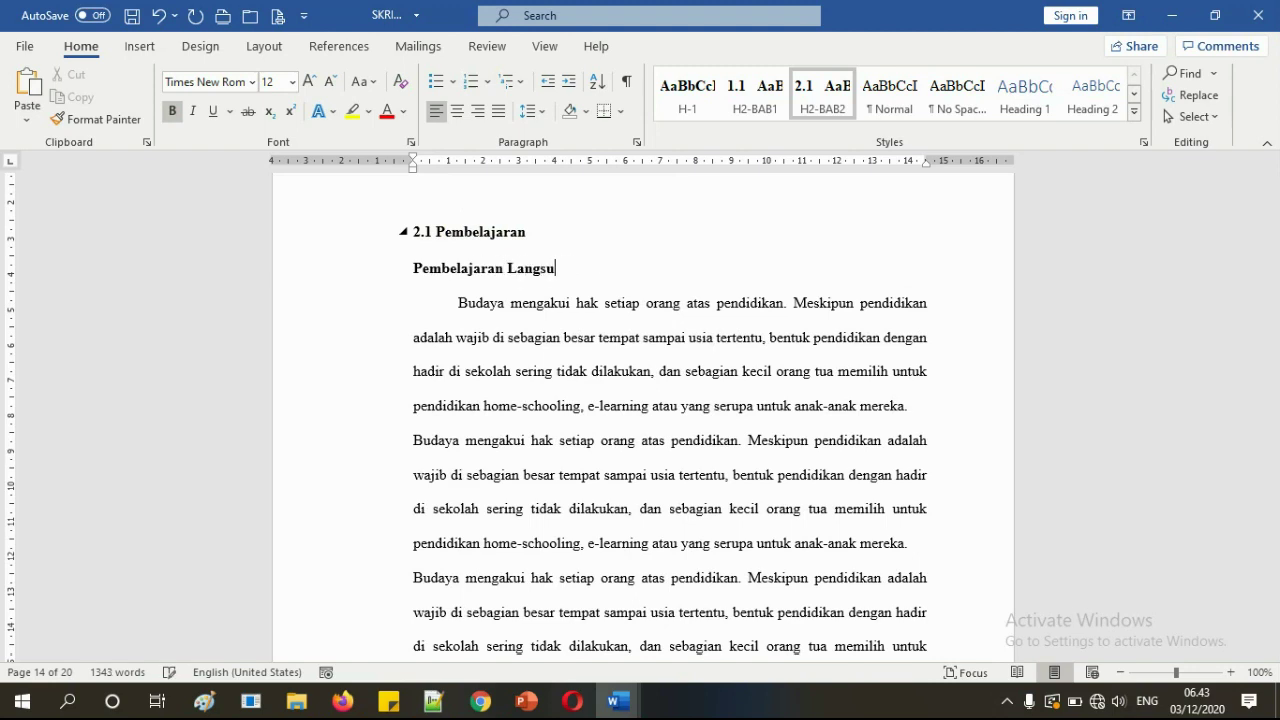
pyautogui.press('BackSpace')
pyautogui.press('BackSpace')
pyautogui.write('Tatap Muka')
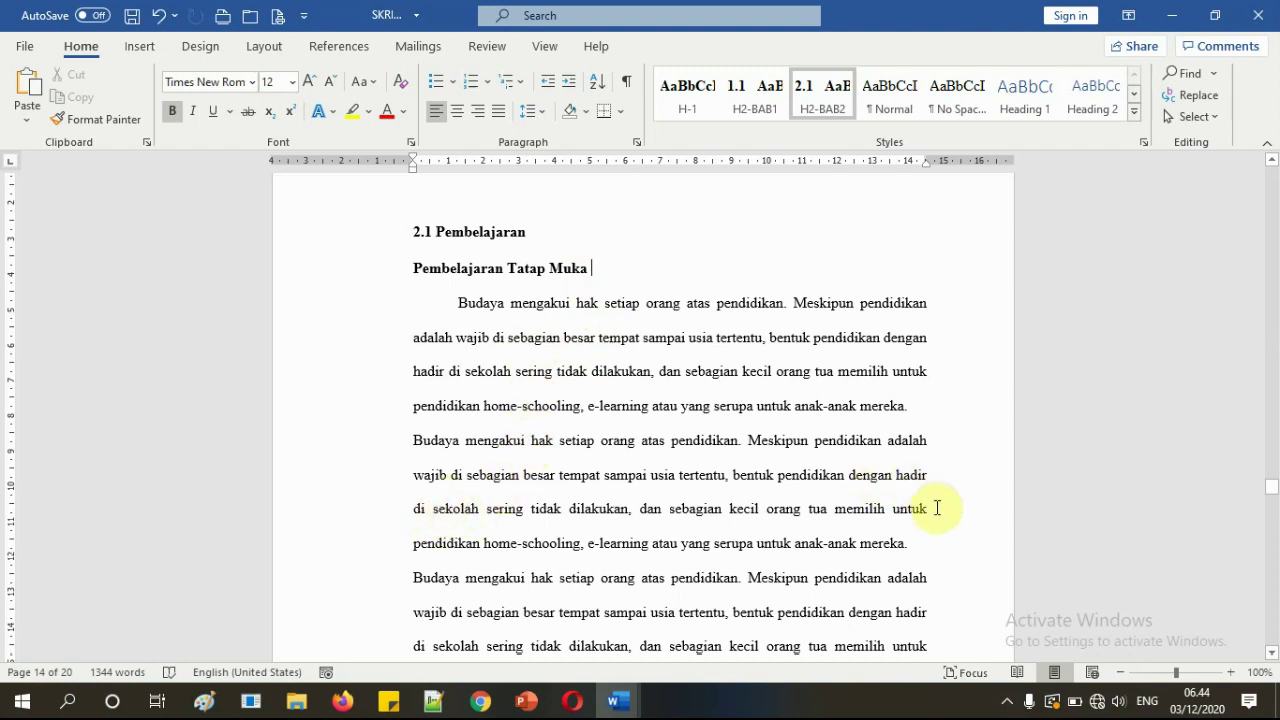
# - Split the second body paragraph under 2.1 after "dilakukan.", leaving a blank line before "Sebagian", and join the following Budaya paragraph to the new one
pyautogui.click(942, 480)
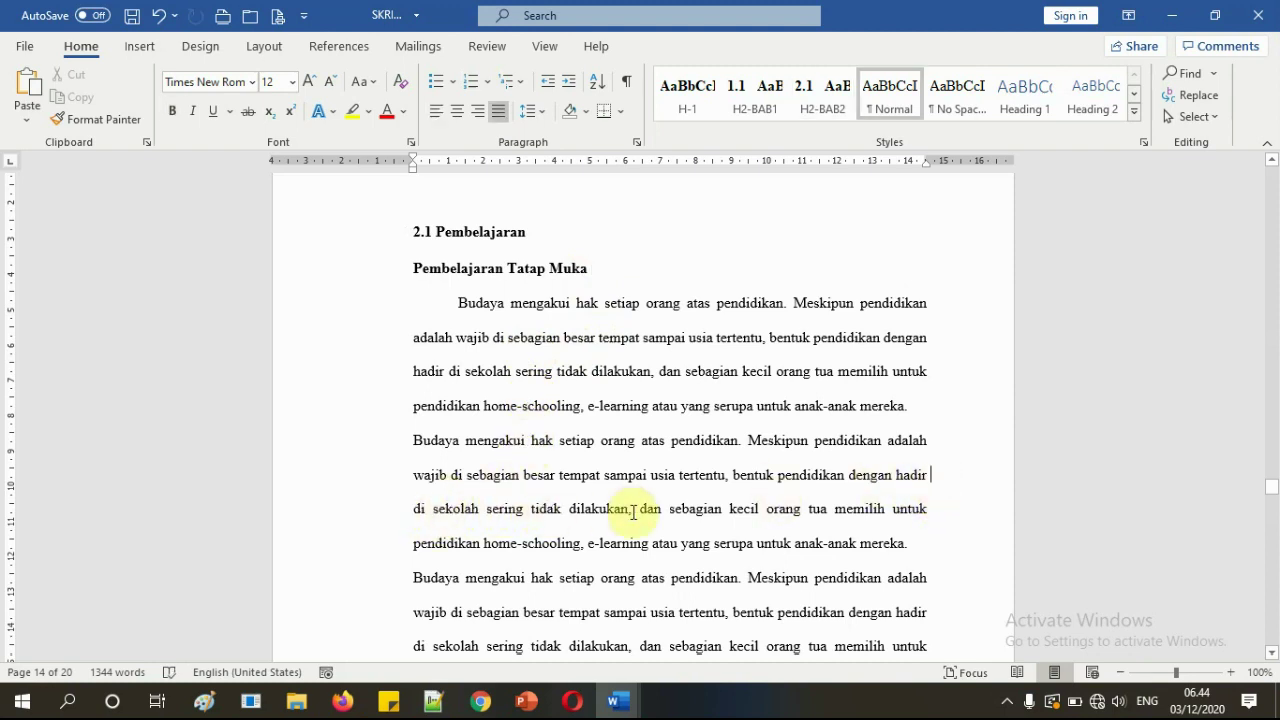
pyautogui.doubleClick(650, 509)
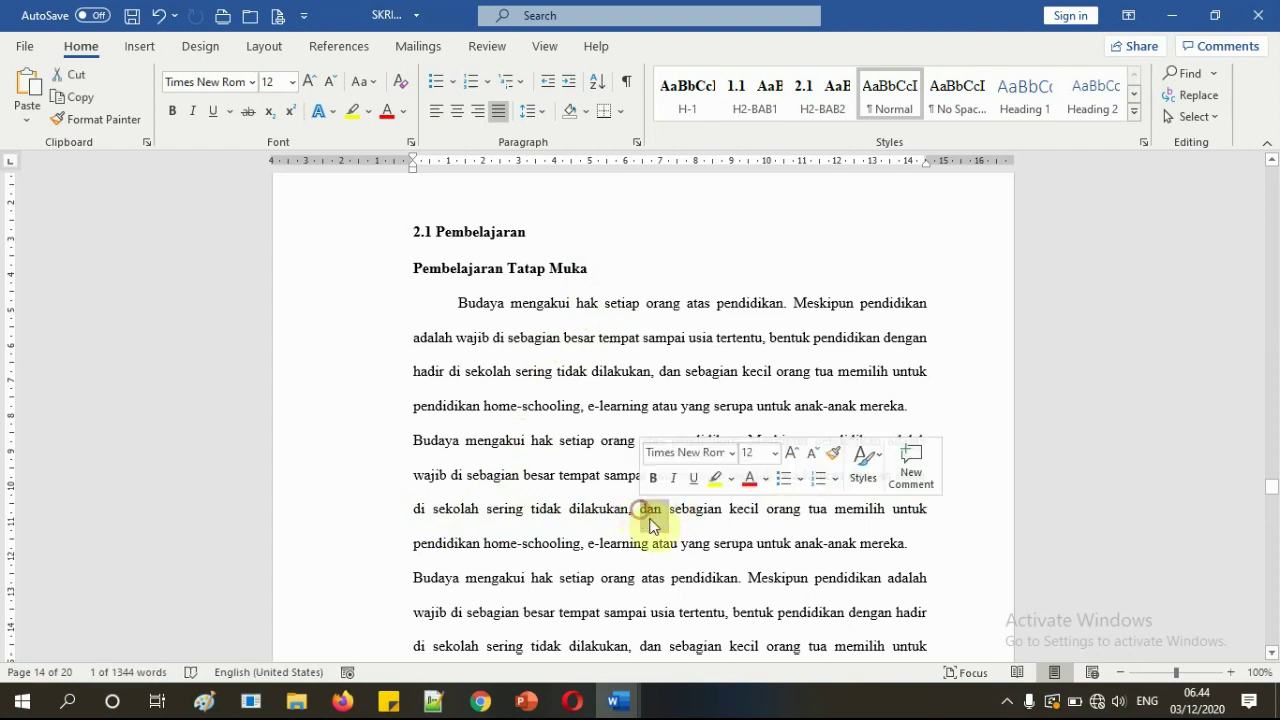
pyautogui.press('Delete')
pyautogui.press('BackSpace')
pyautogui.write('.')
pyautogui.press('Delete')
pyautogui.write('S')
pyautogui.press('Return')
pyautogui.press('Return')
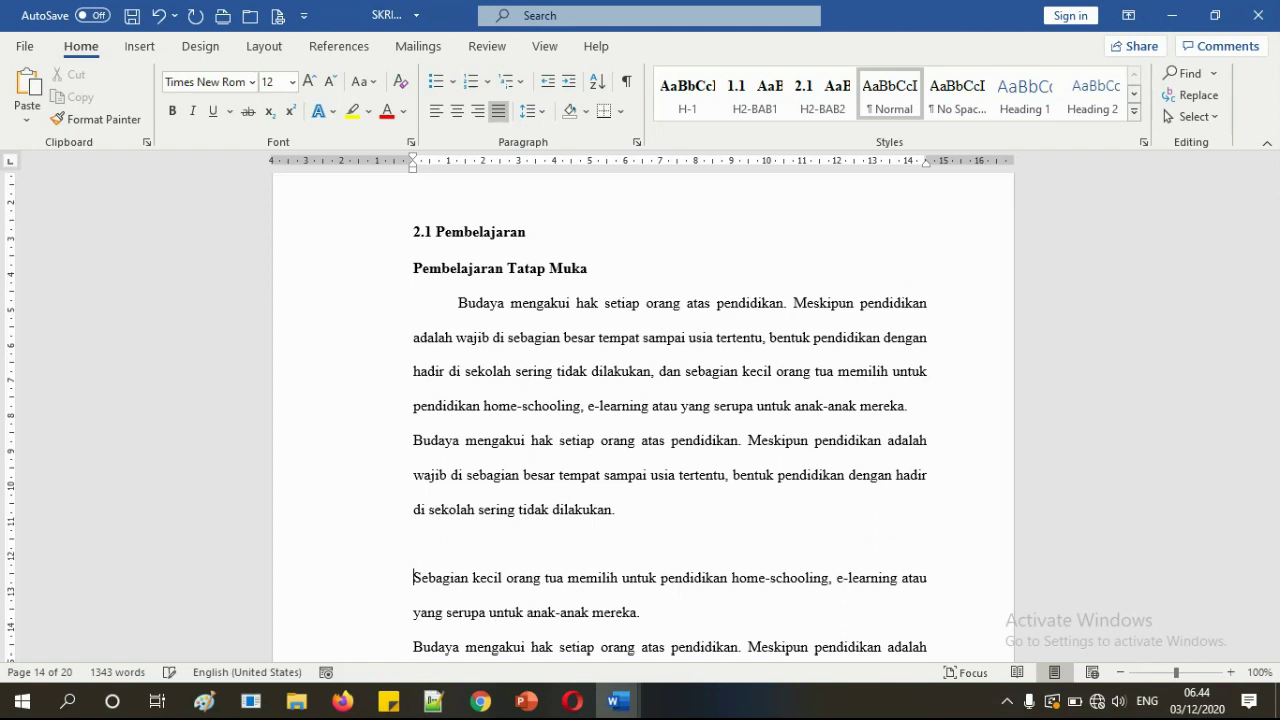
pyautogui.click(671, 614)
pyautogui.press('Delete')
# - Enter the subheading "Pembelajaran Daring" on the blank line and indent the first line of the Sebagian paragraph beneath it
pyautogui.click(593, 537)
pyautogui.write('Pem')
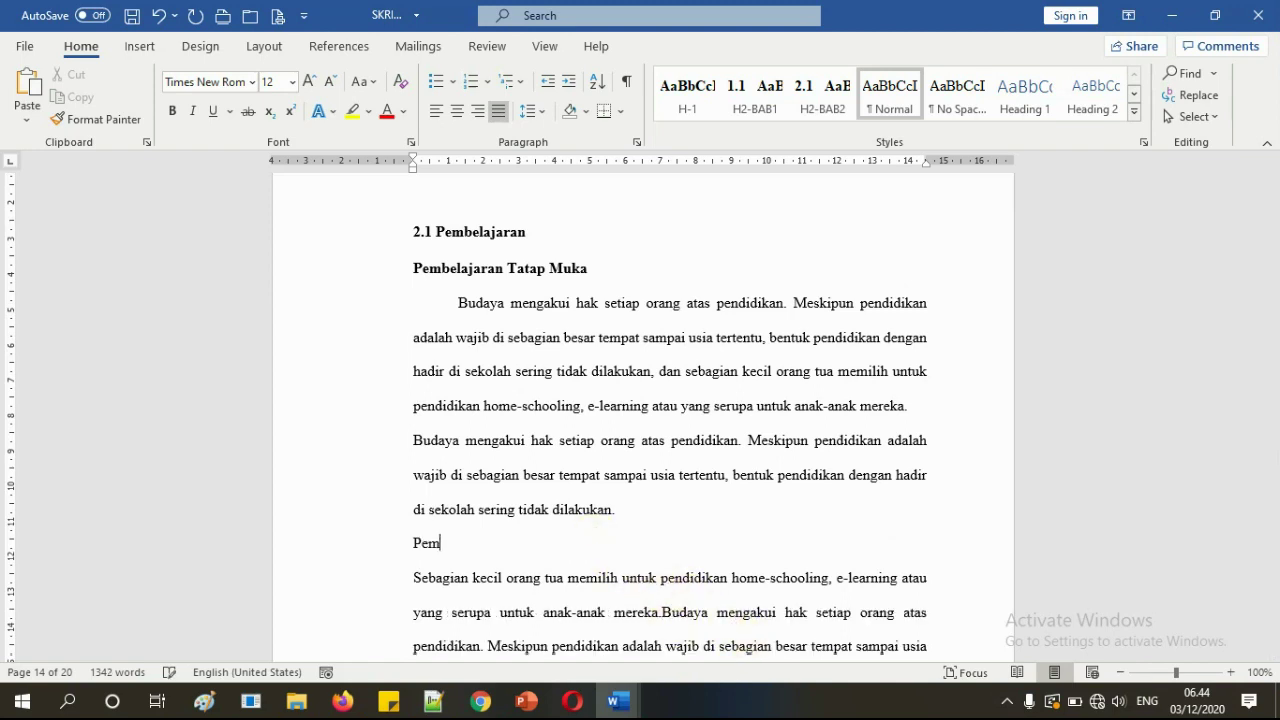
pyautogui.write('belaja')
pyautogui.write('ran Onl')
pyautogui.write('ne')
pyautogui.press('BackSpace')
pyautogui.press('BackSpace')
pyautogui.press('BackSpace')
pyautogui.press('BackSpace')
pyautogui.press('BackSpace')
pyautogui.press('BackSpace')
pyautogui.write('Dari')
pyautogui.click(413, 578)
pyautogui.press('Tab')
# - Make the Pembelajaran Daring subheading bold
pyautogui.moveTo(577, 543); pyautogui.dragTo(410, 541)
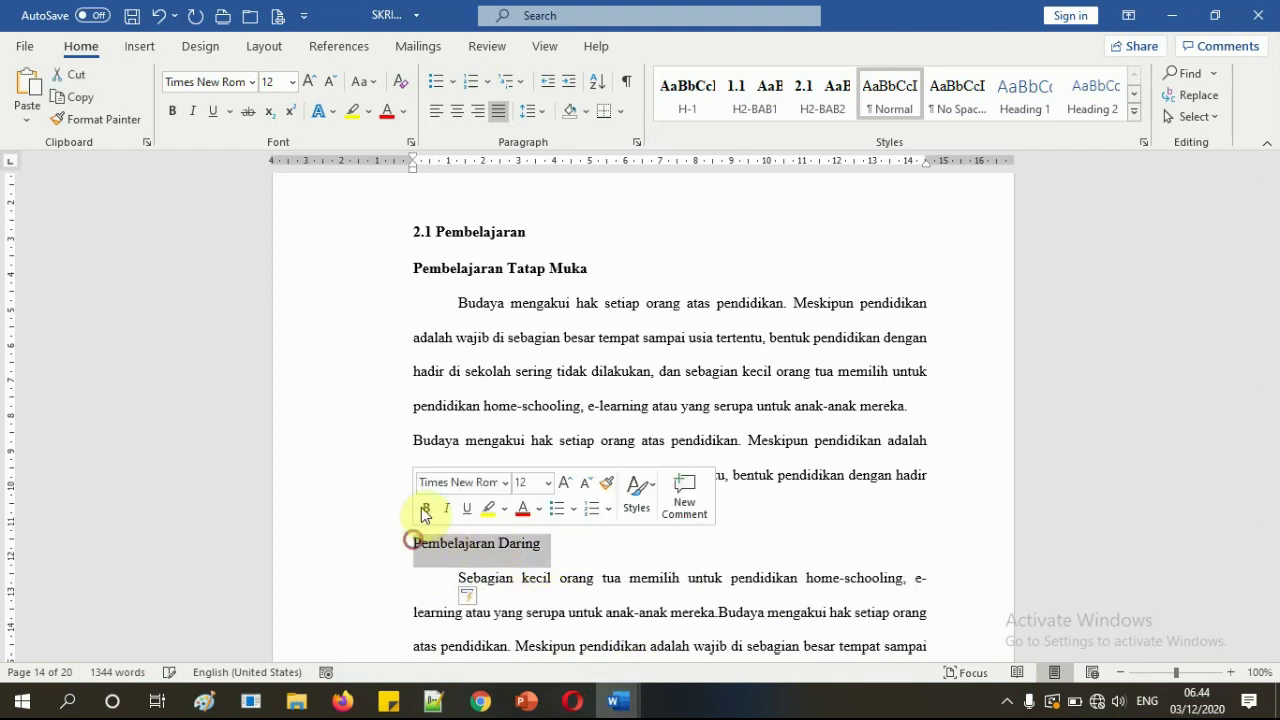
pyautogui.click(173, 111)
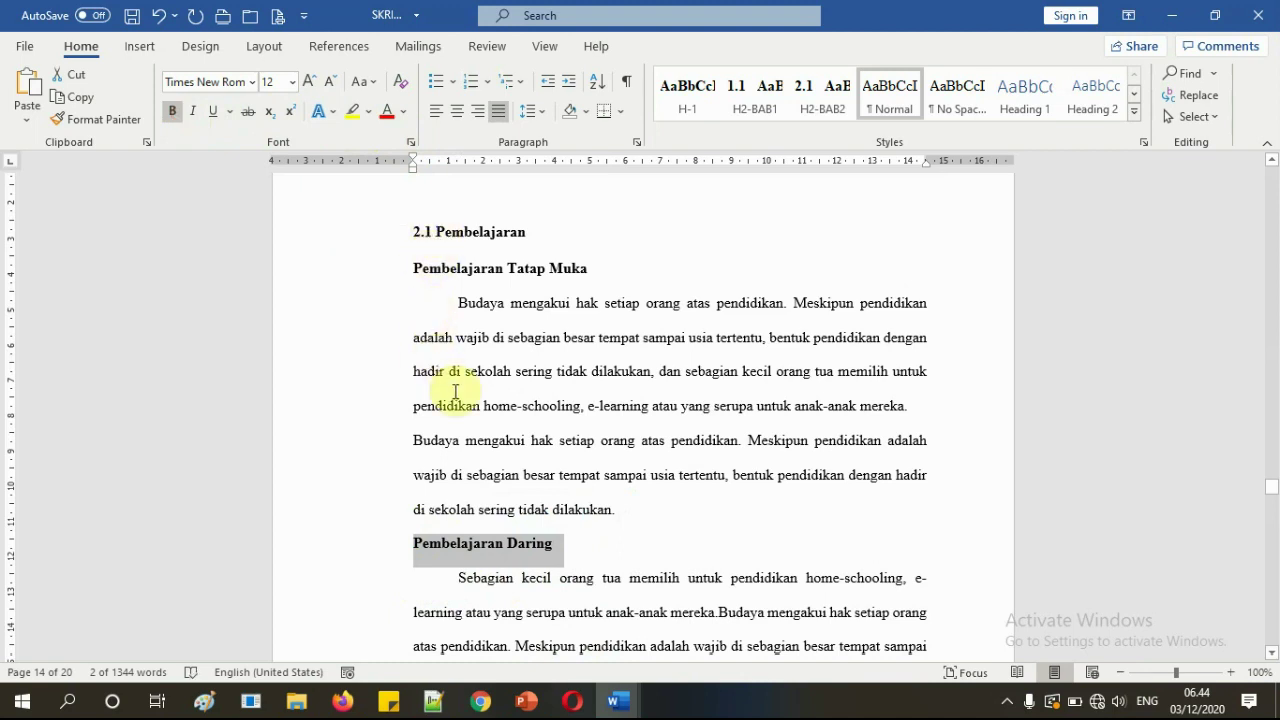
pyautogui.click(453, 380)
pyautogui.click(414, 268)
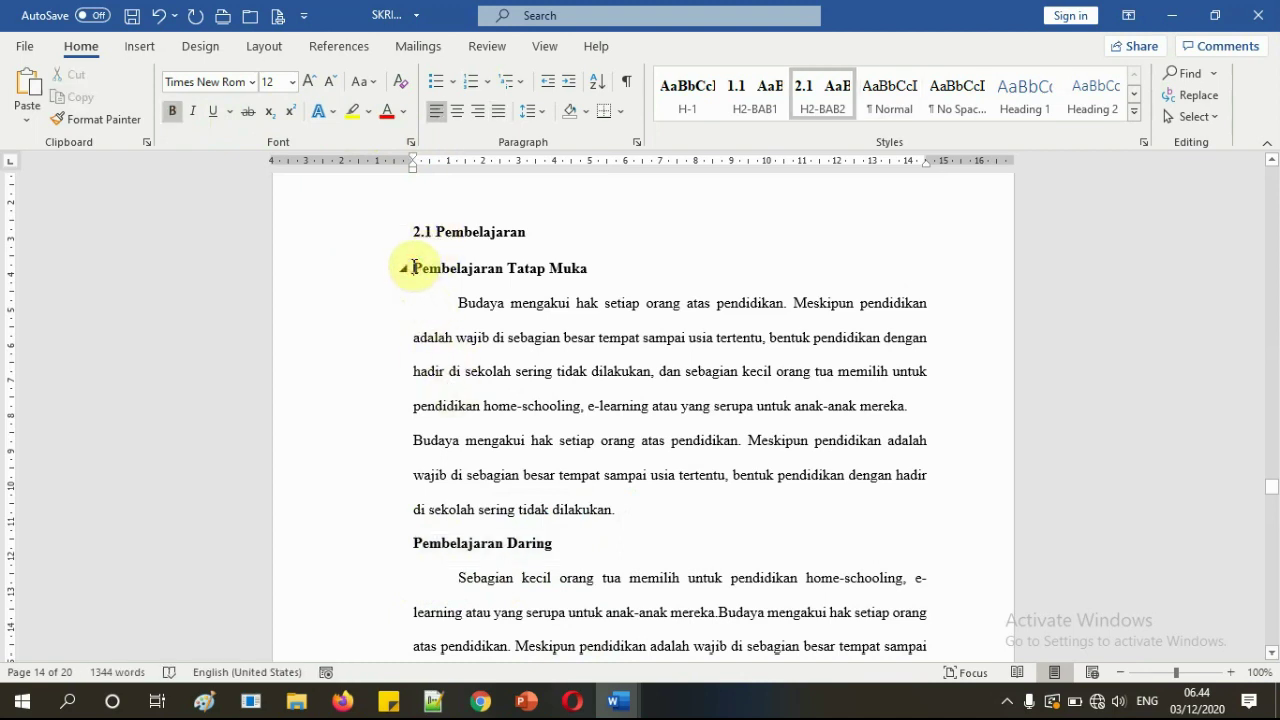
pyautogui.click(420, 543)
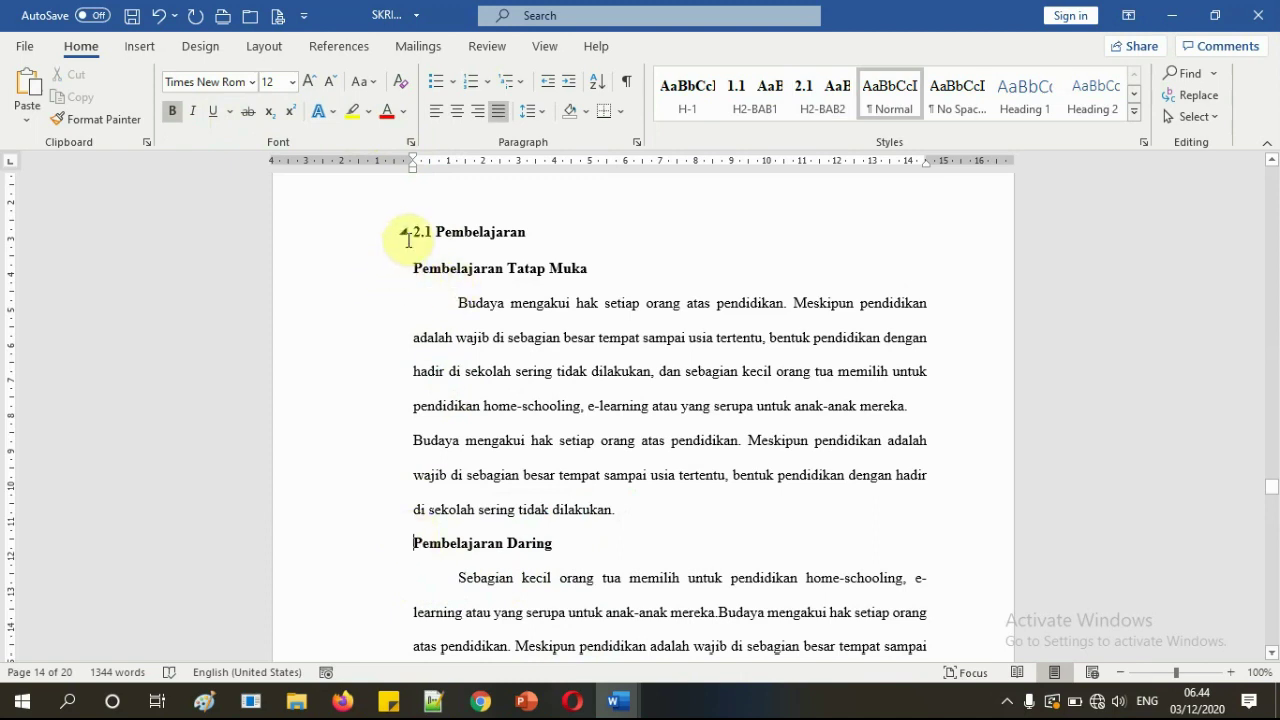
# - Apply the Normal style to the Pembelajaran Tatap Muka line in place of H2-BAB2
pyautogui.click(414, 268)
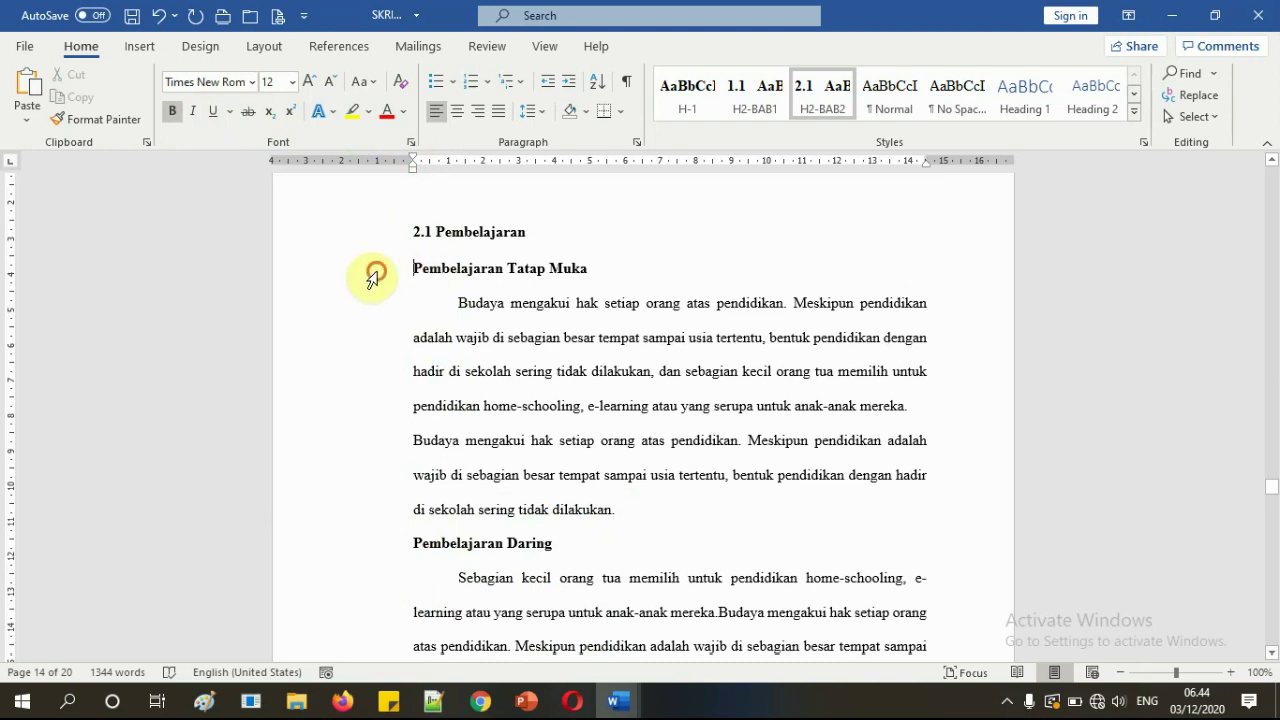
pyautogui.click(374, 278)
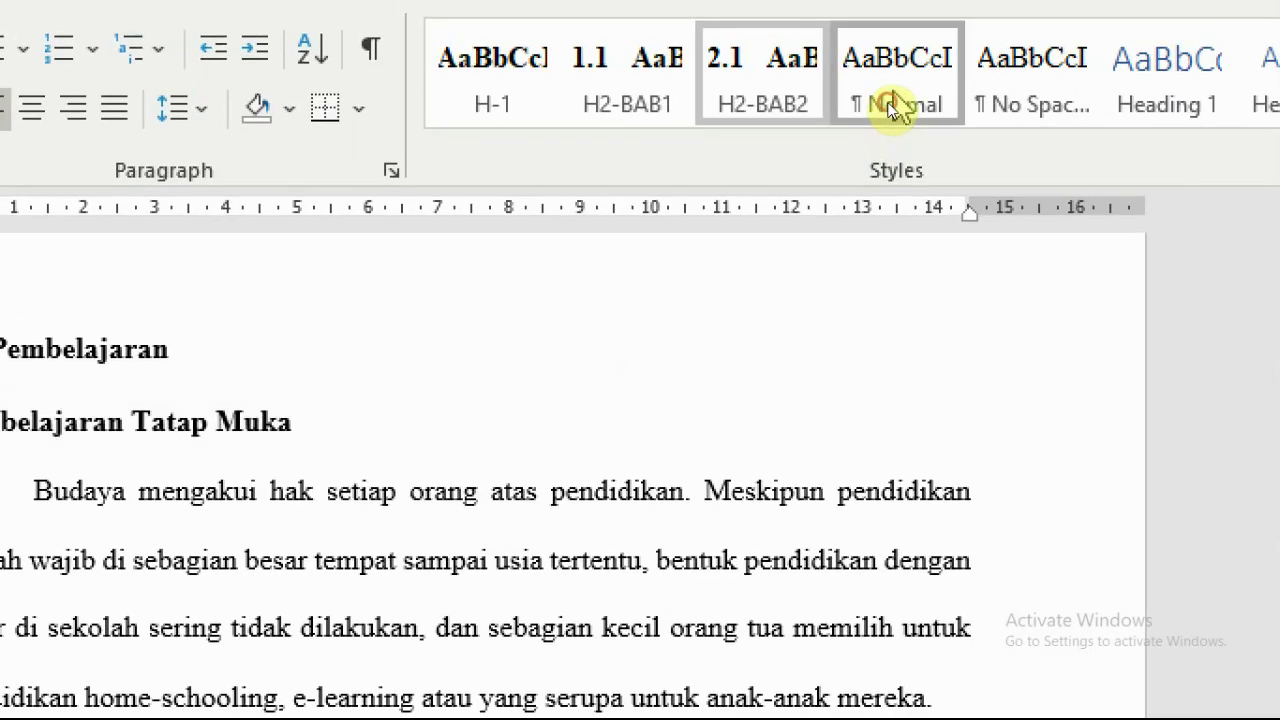
pyautogui.click(889, 108)
pyautogui.click(430, 265)
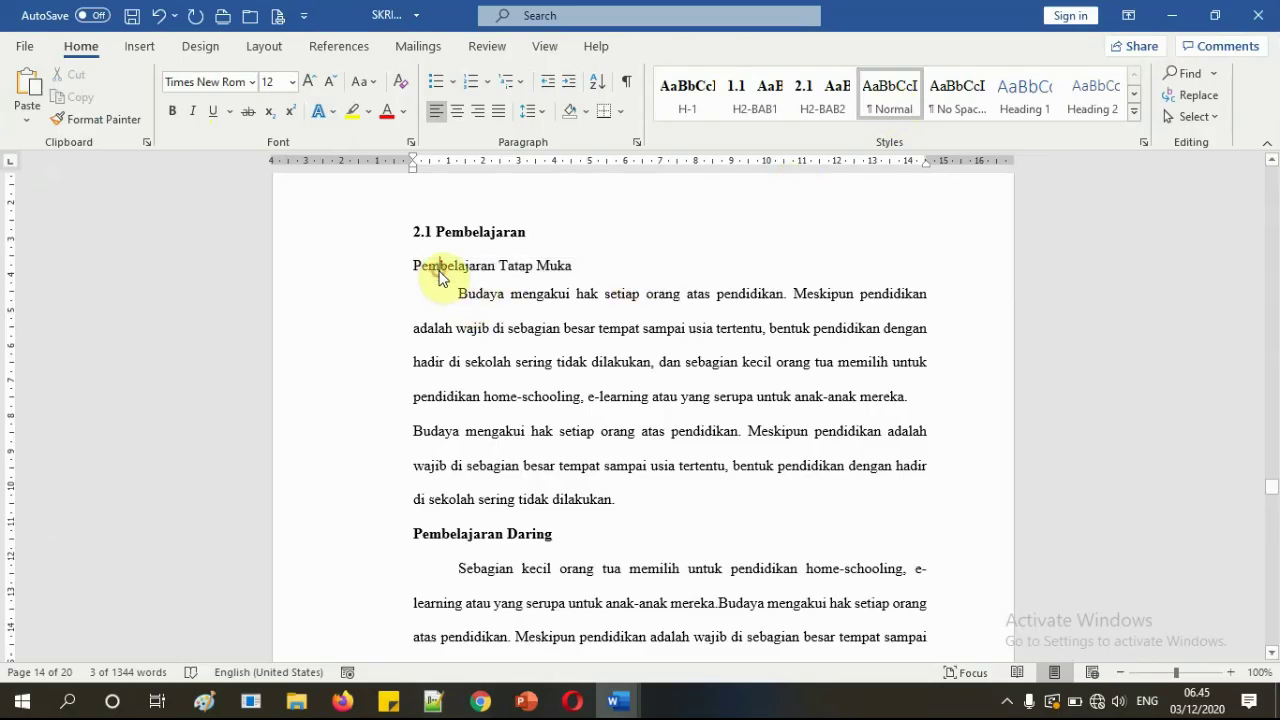
# - Remove the bold formatting from the Pembelajaran Daring subheading
pyautogui.click(388, 546)
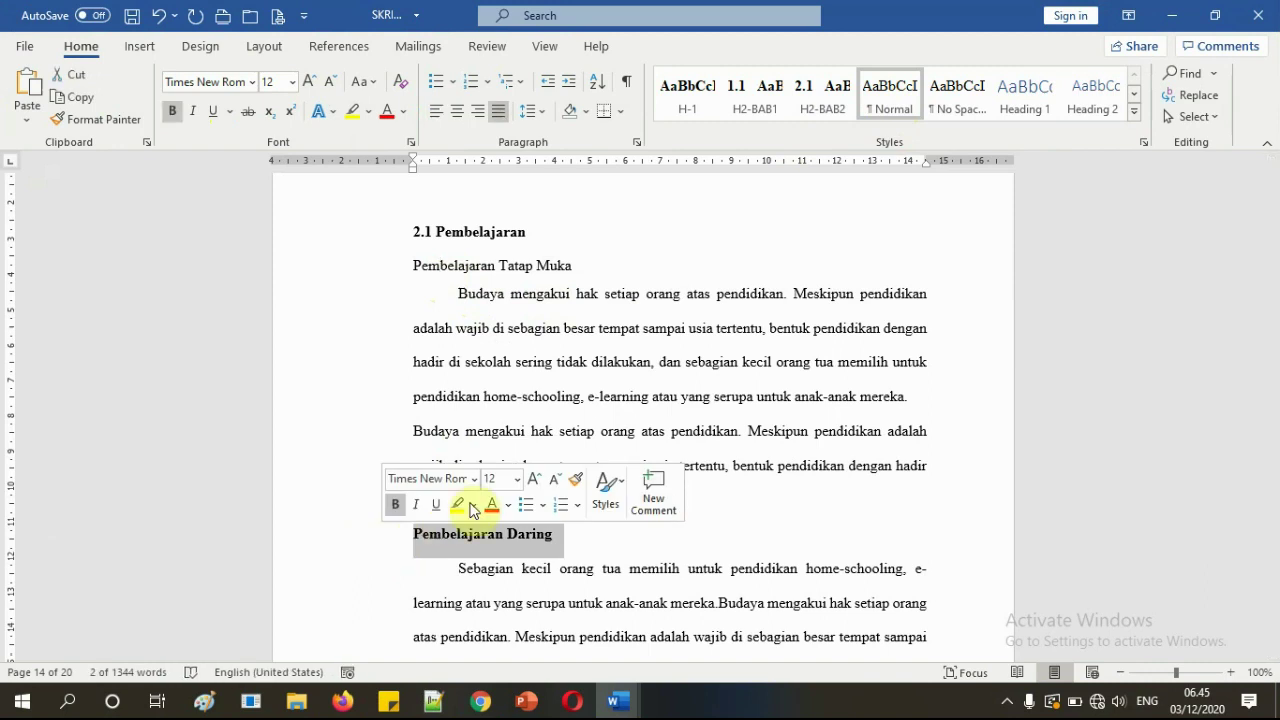
pyautogui.click(378, 540)
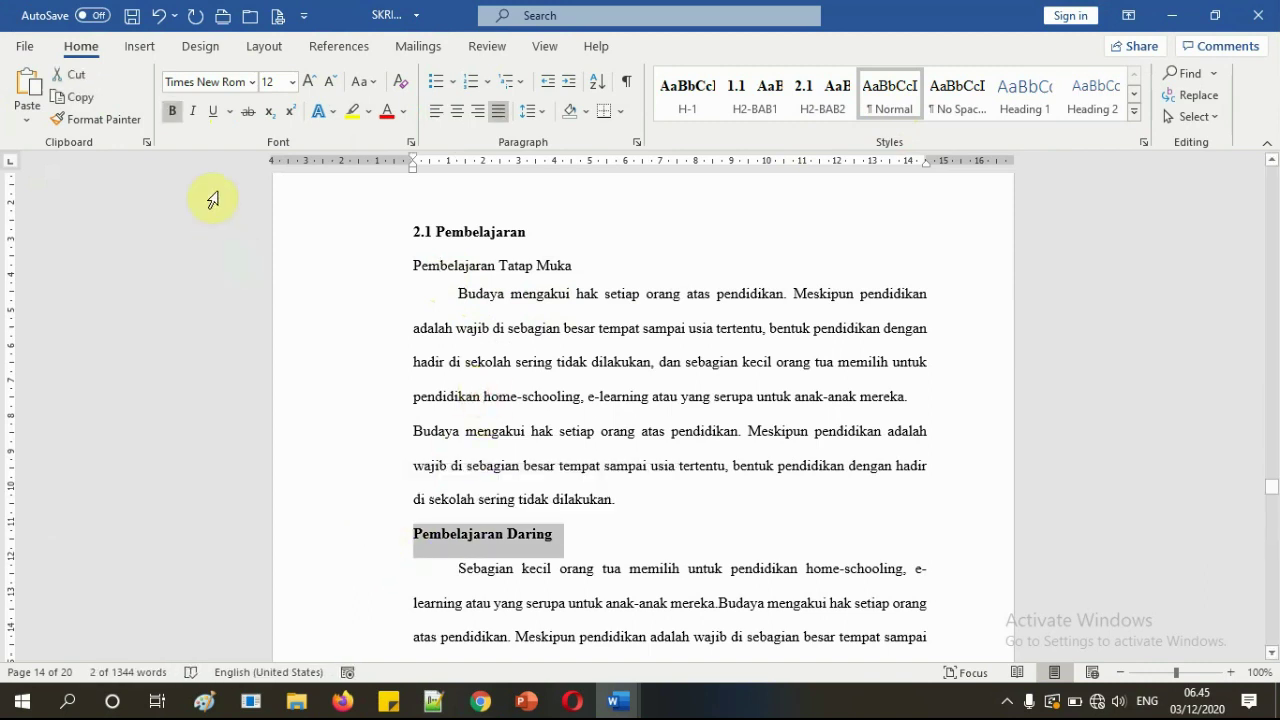
pyautogui.click(172, 120)
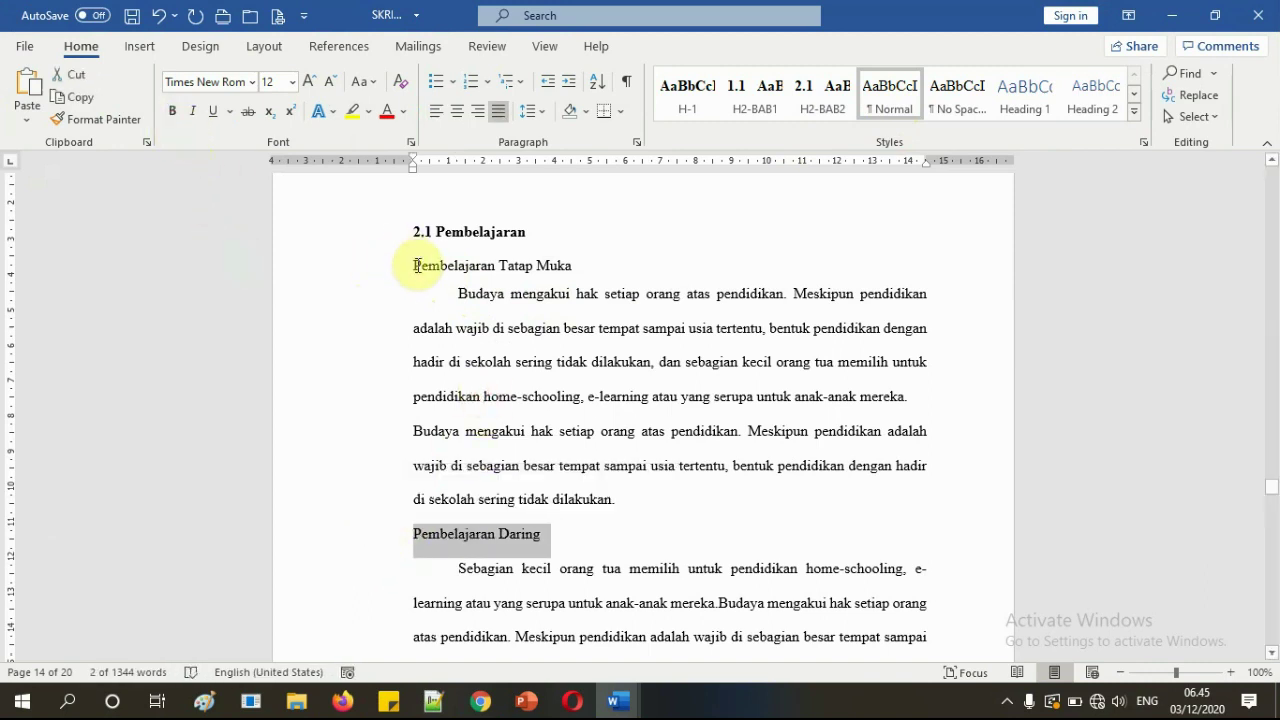
# - Try lettering the Pembelajaran Tatap Muka line as list item "a." and take the lettering off again
pyautogui.click(420, 266)
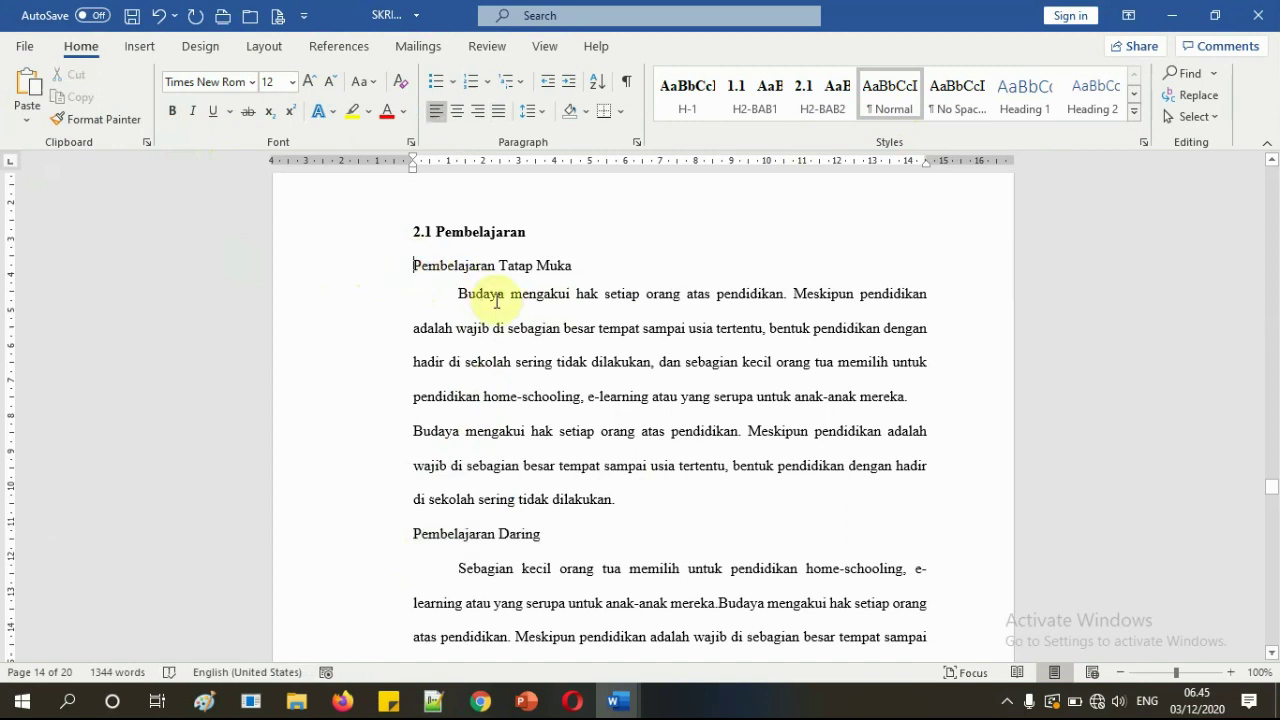
pyautogui.write('a.')
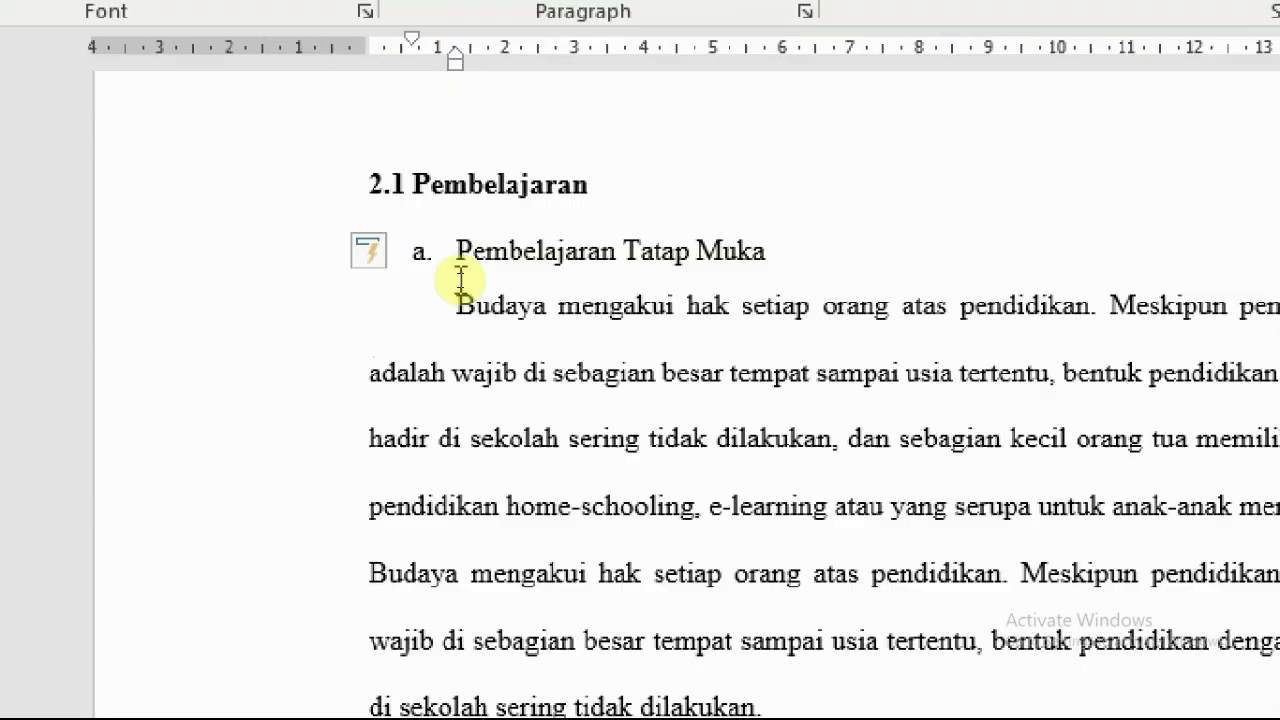
pyautogui.press('BackSpace')
pyautogui.press('BackSpace')
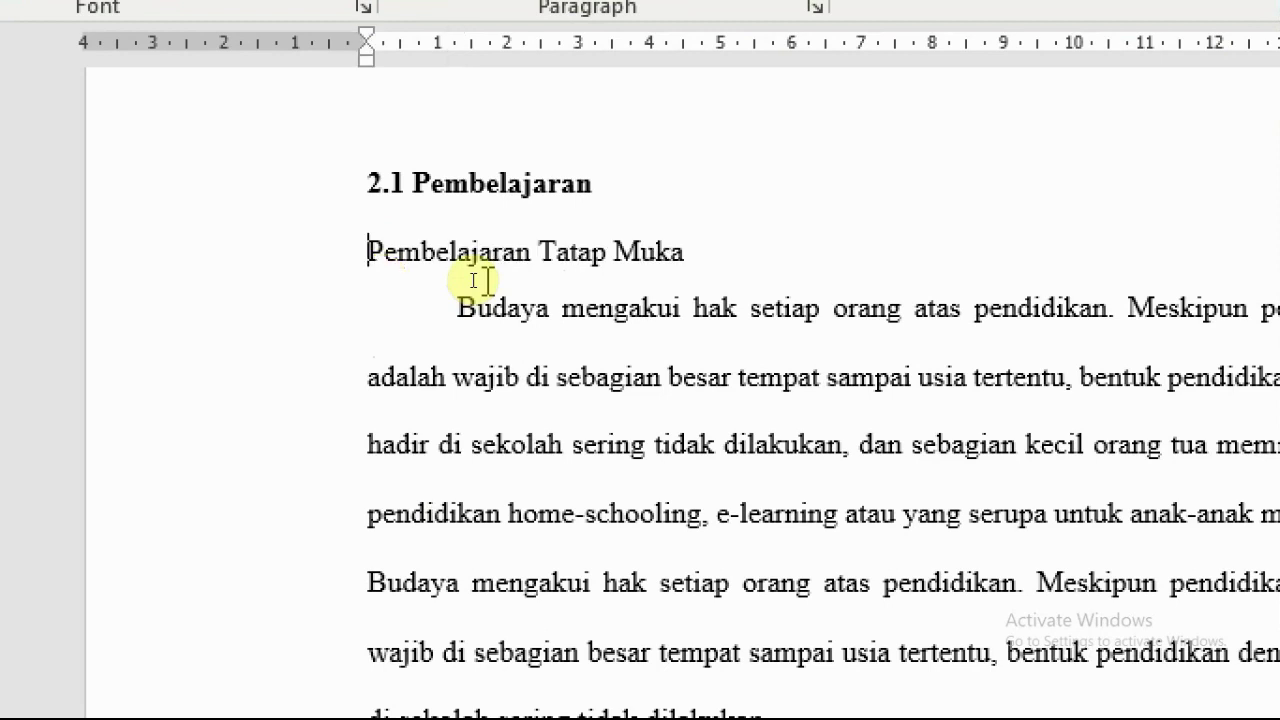
pyautogui.click(368, 252)
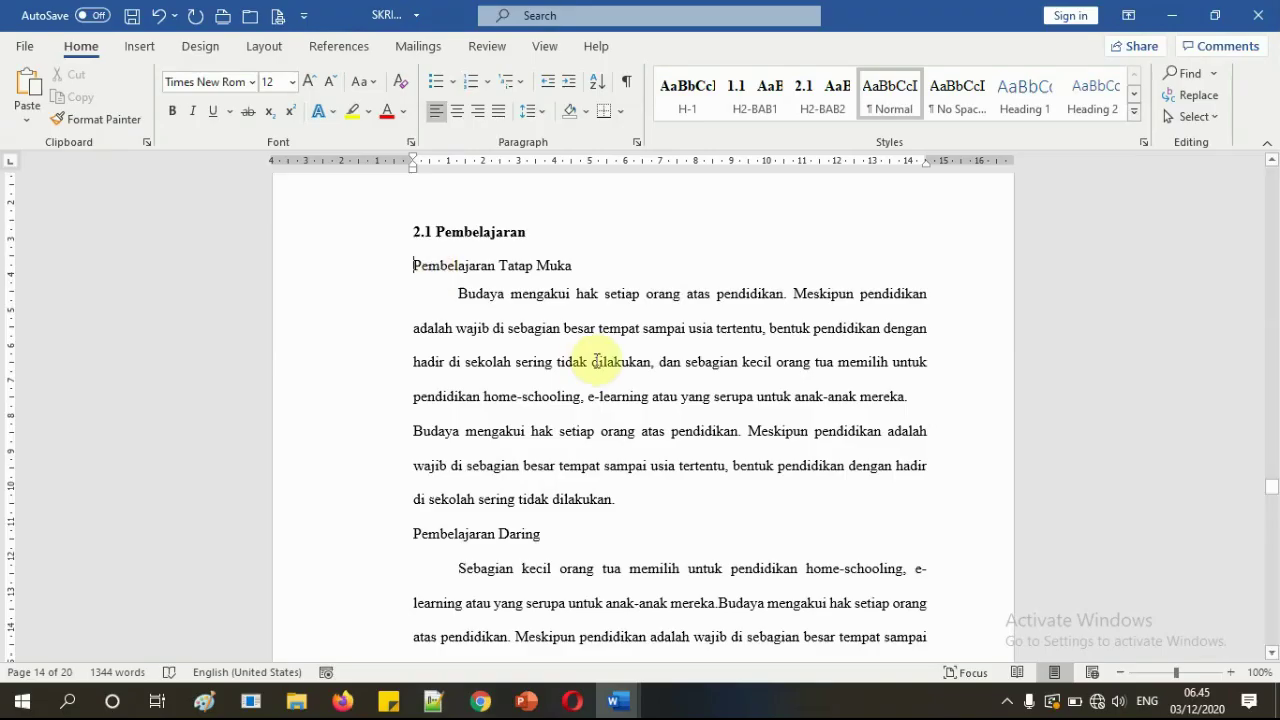
# - Create a new style from the formatting of the Pembelajaran Tatap Muka line and enter H3-BAB2 as its name
pyautogui.scroll(3, 598, 360)
pyautogui.scroll(-3, 598, 360)
pyautogui.scroll(3, 598, 360)
pyautogui.tripleClick(642, 403)
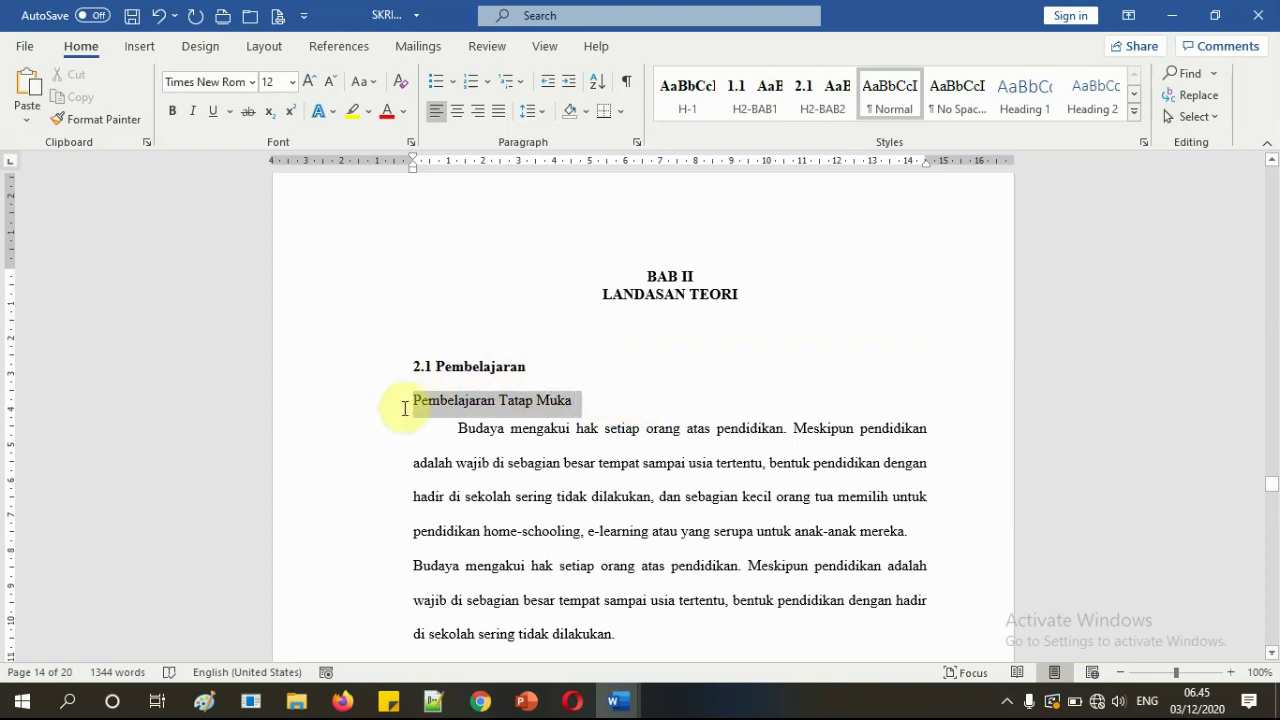
pyautogui.click(412, 408)
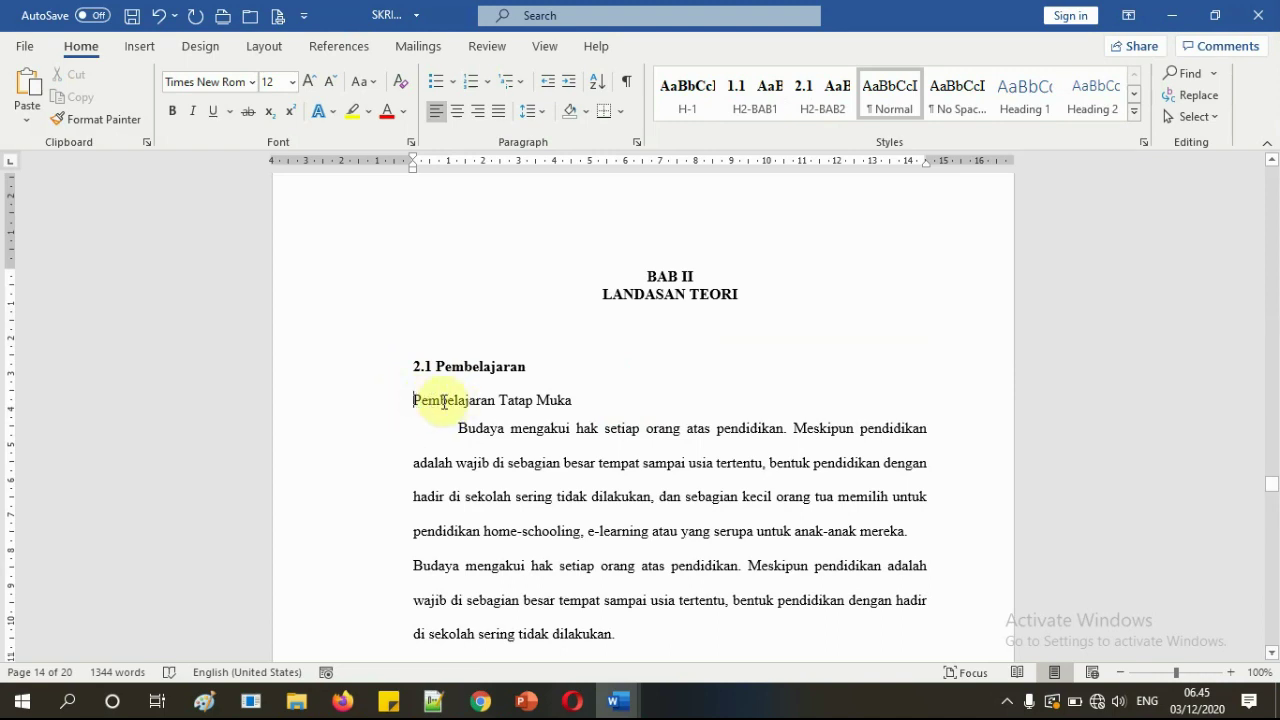
pyautogui.moveTo(606, 403); pyautogui.dragTo(410, 400)
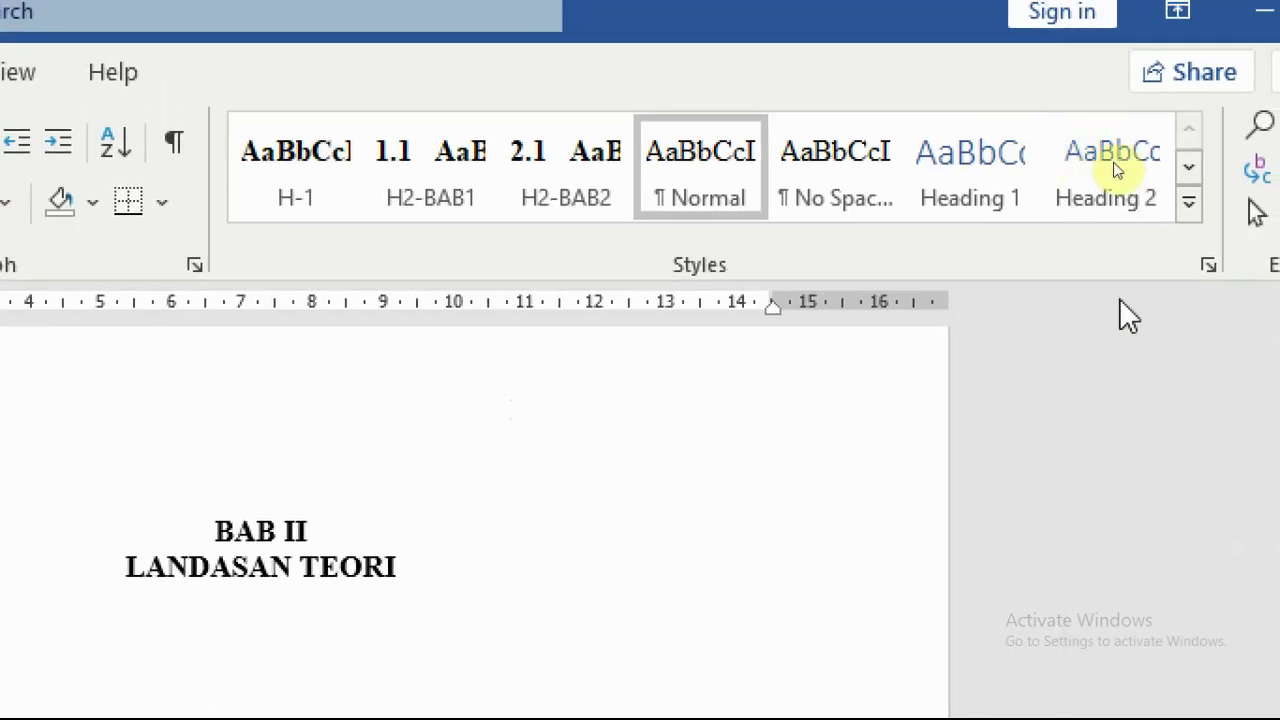
pyautogui.click(1043, 207)
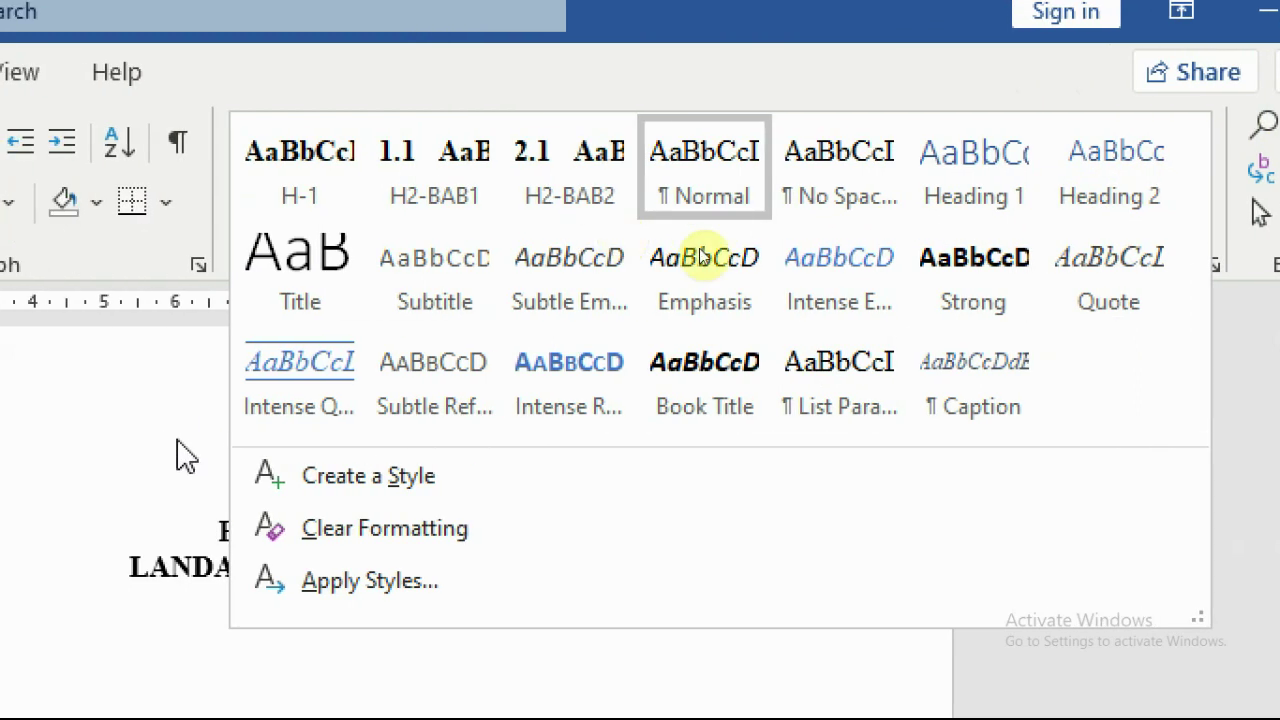
pyautogui.click(374, 491)
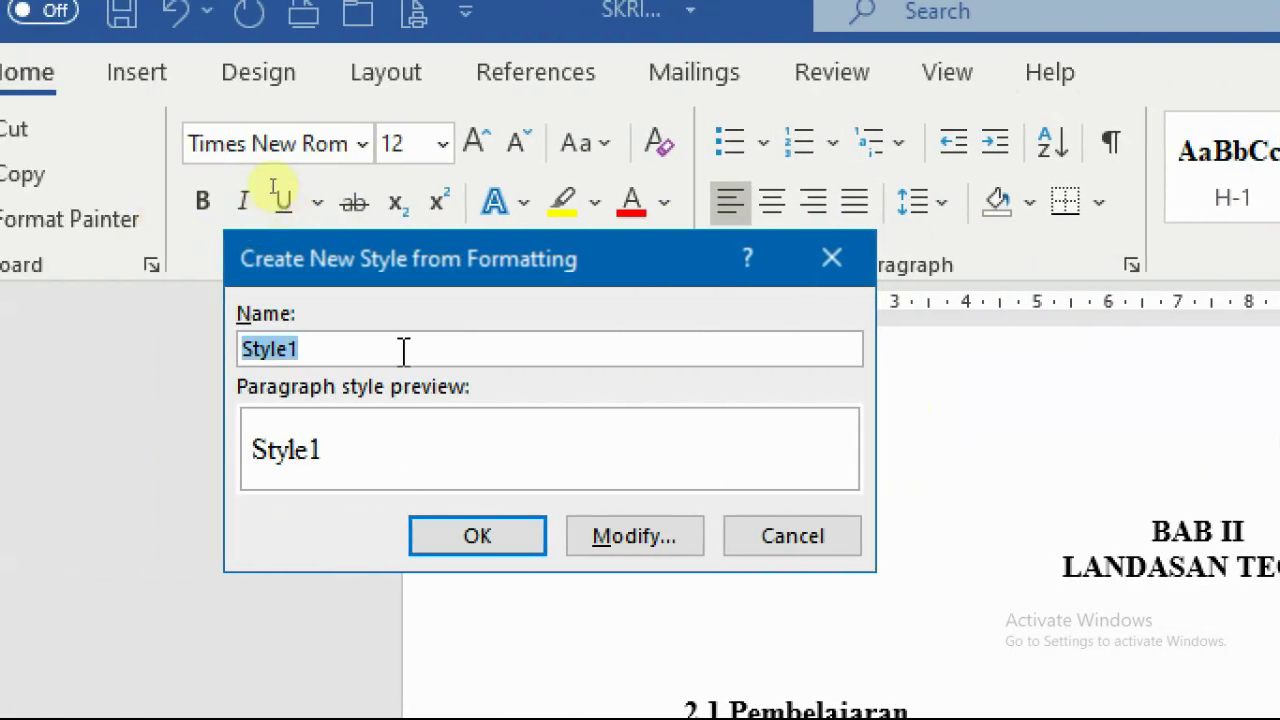
pyautogui.write('H3-BAB2')
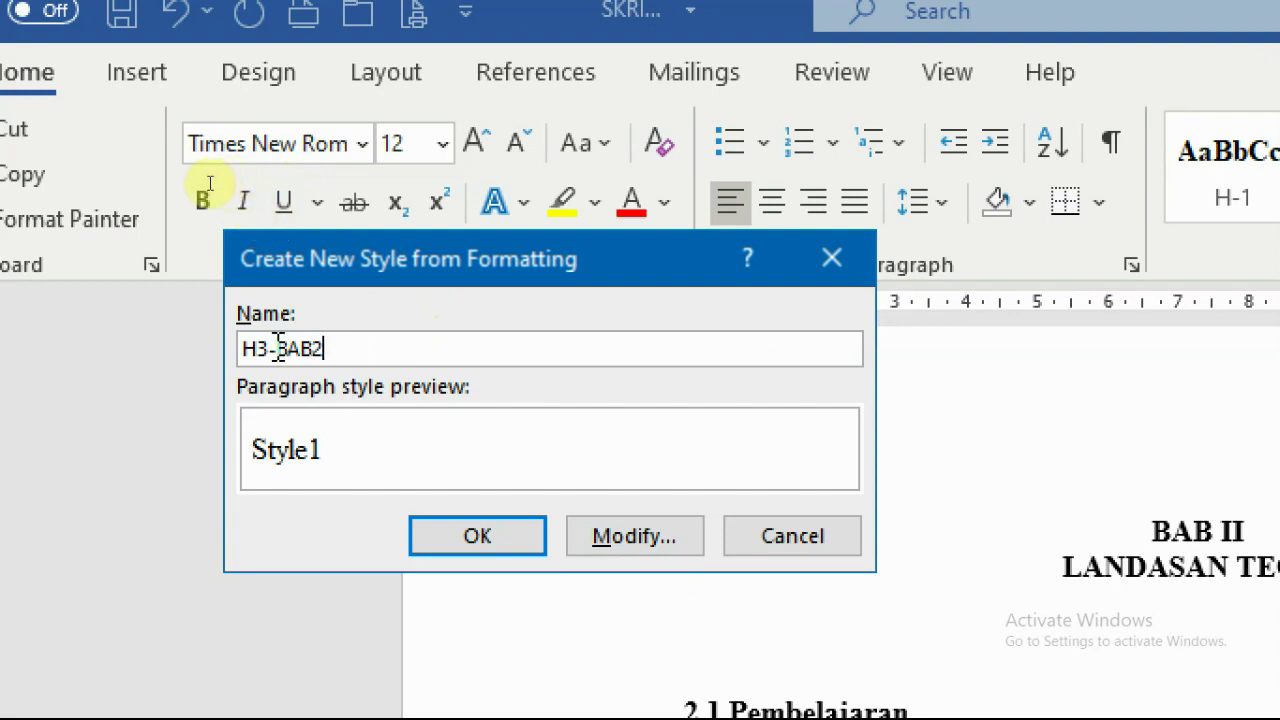
# - Replace the BAB2 part of the new style's name so that it reads H3-2.1
pyautogui.moveTo(277, 348); pyautogui.dragTo(347, 348)
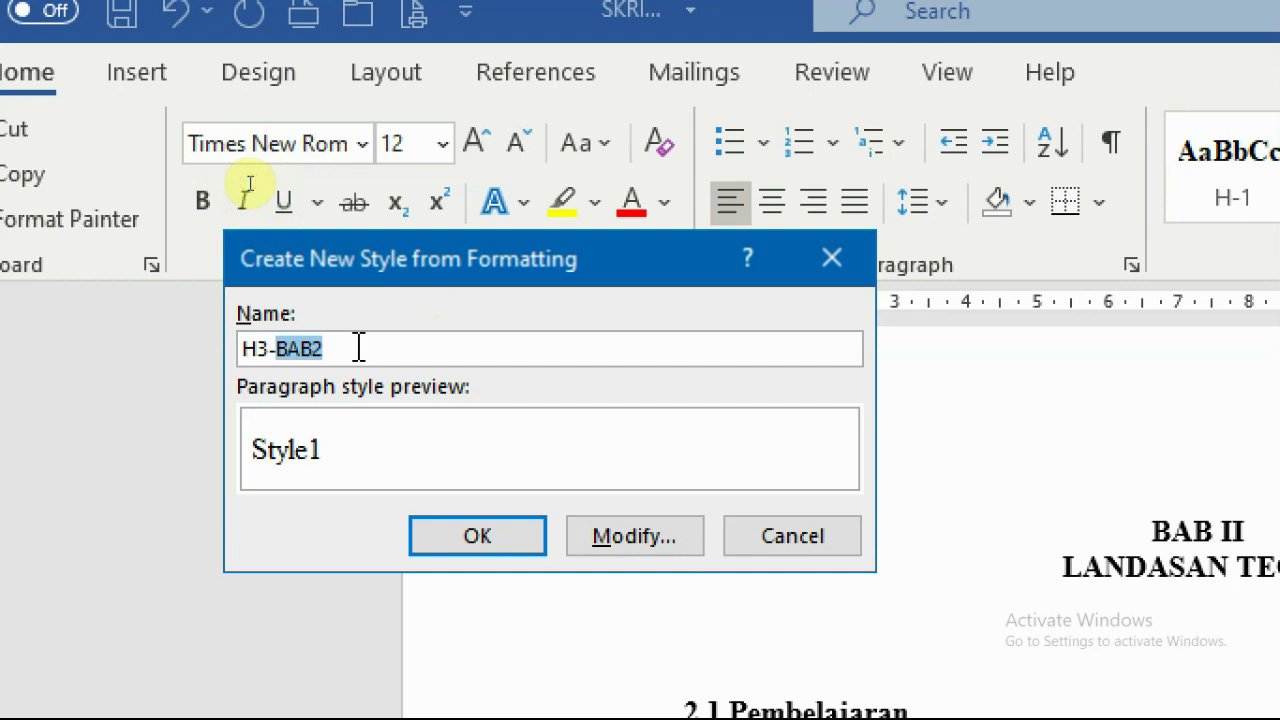
pyautogui.press('BackSpace')
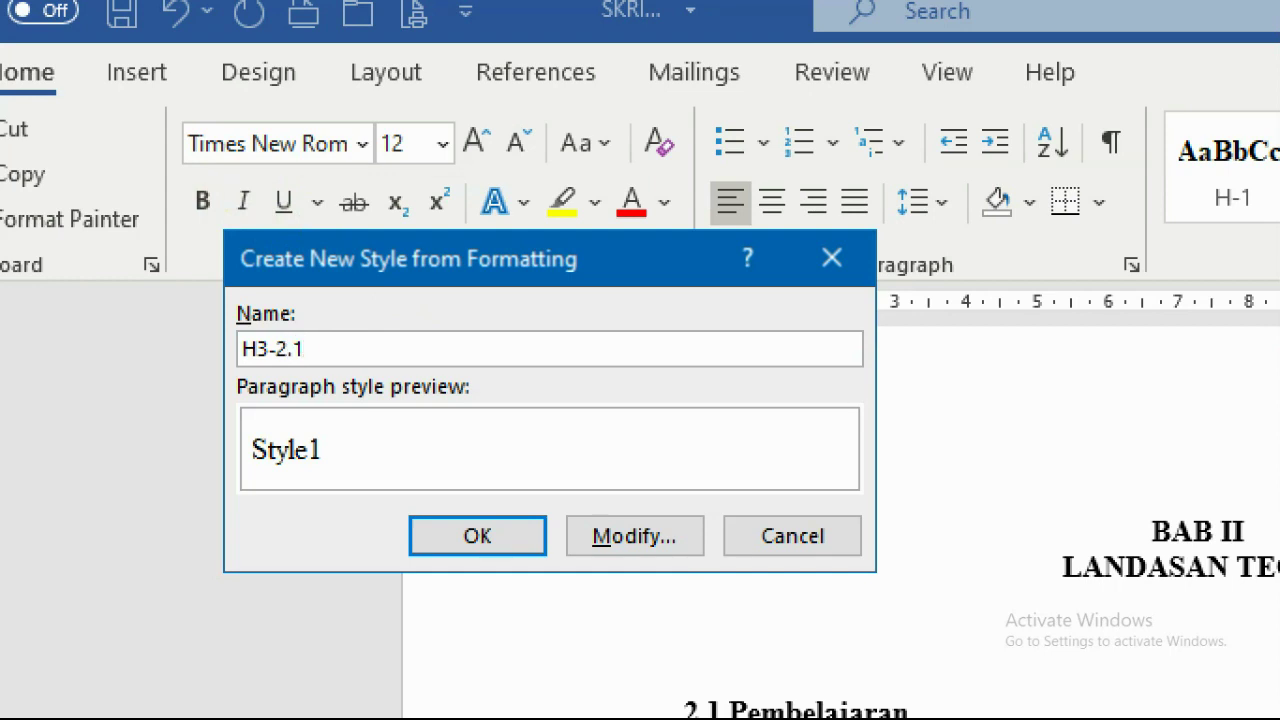
pyautogui.moveTo(368, 259); pyautogui.dragTo(392, 246)
pyautogui.moveTo(301, 337); pyautogui.dragTo(359, 336)
# - Open the full settings of the new H3-2.1 style and base it on Heading 3
pyautogui.click(677, 531)
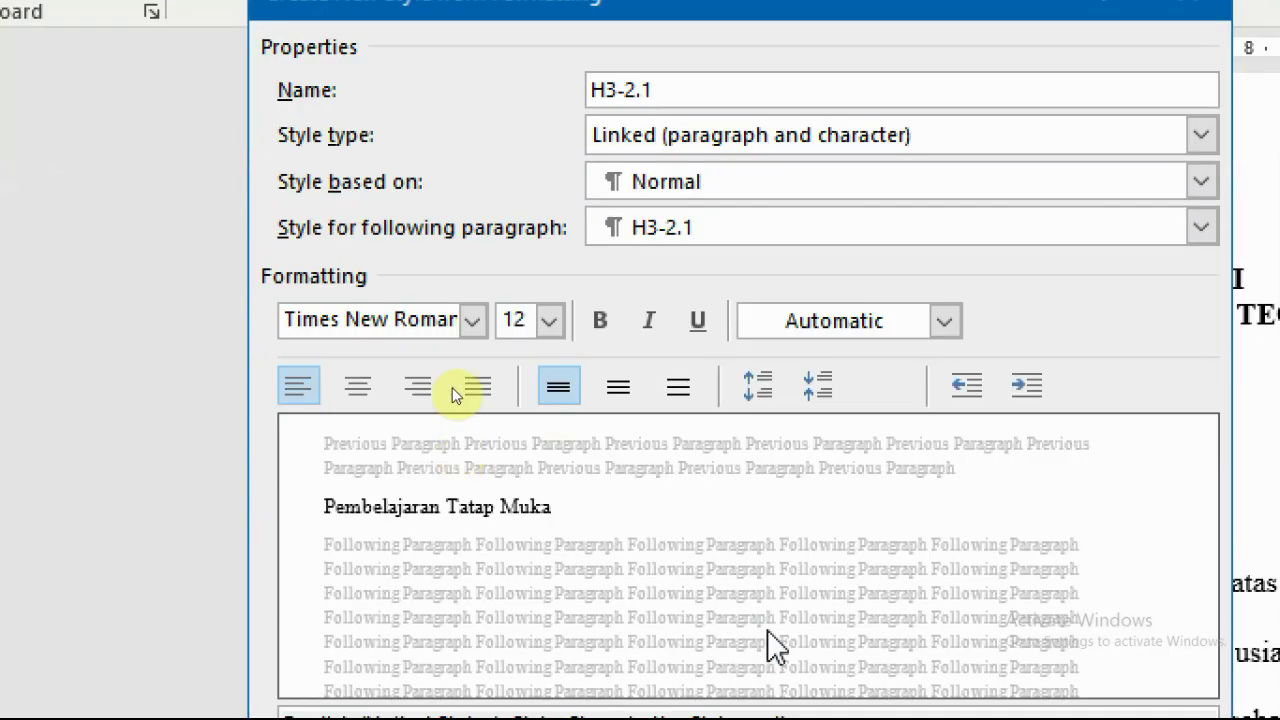
pyautogui.click(655, 188)
pyautogui.click(712, 483)
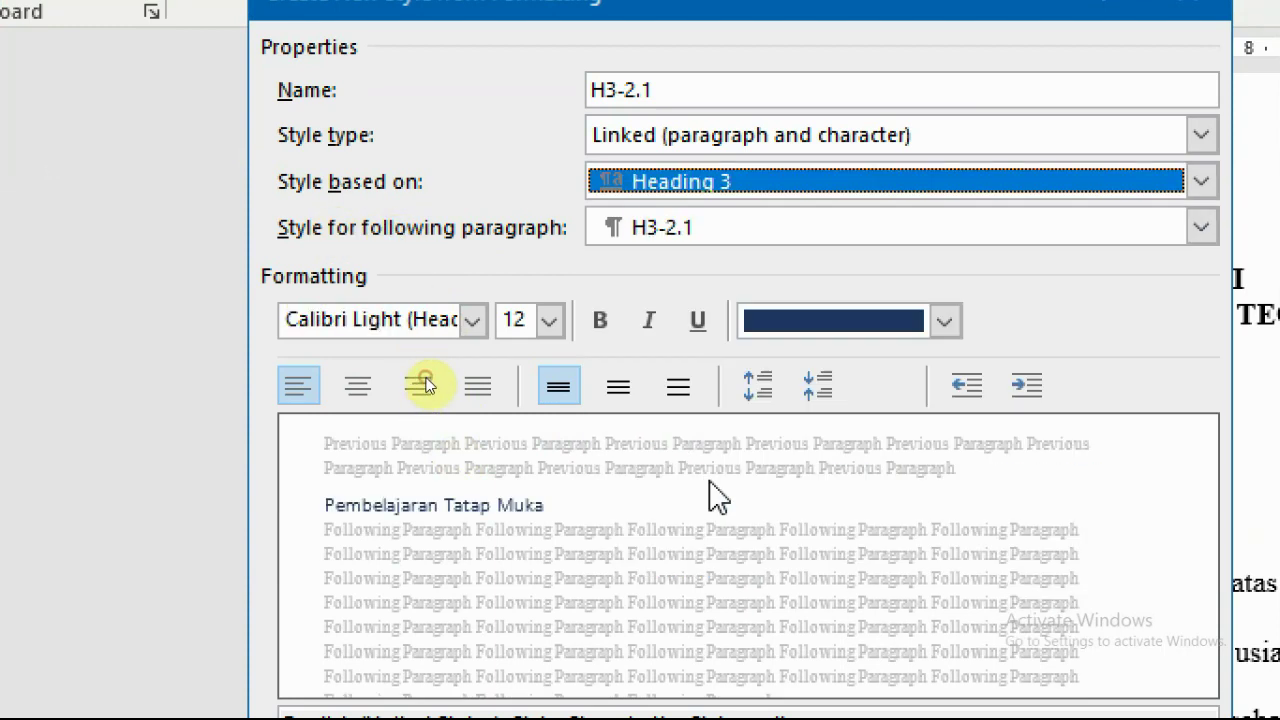
# - Set the H3-2.1 style's font to Times New Roman at size 12
pyautogui.click(403, 316)
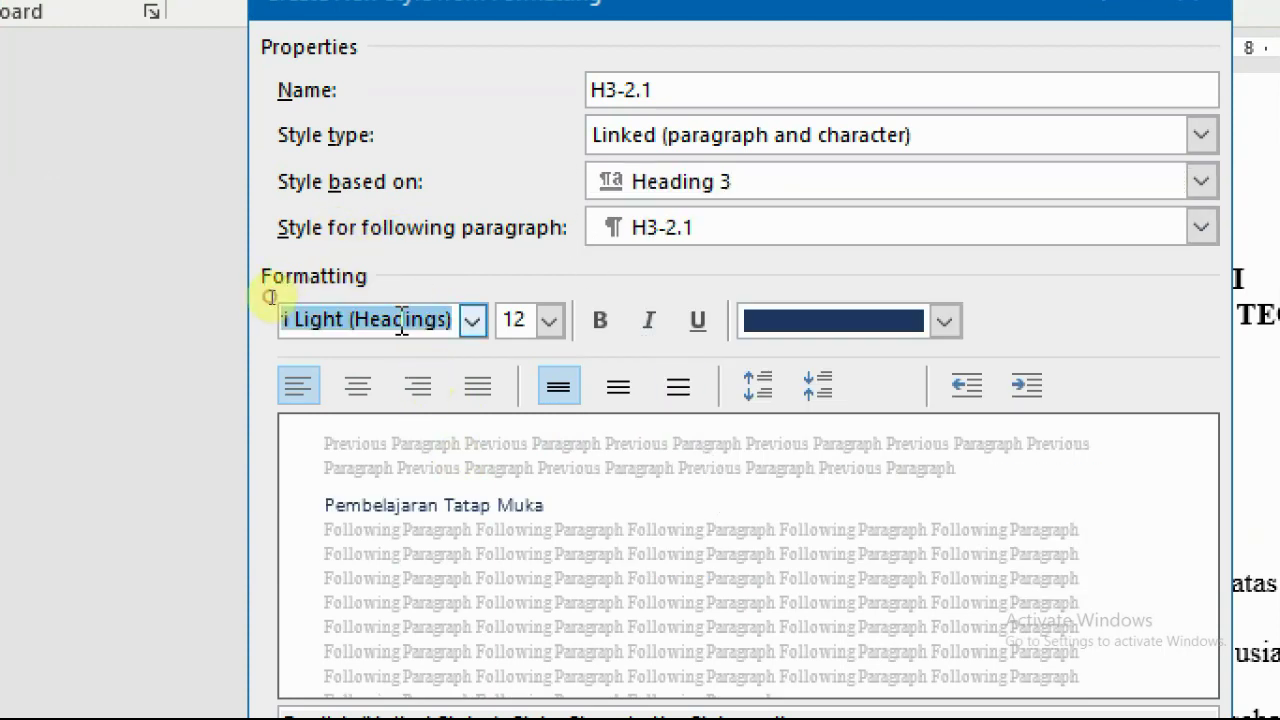
pyautogui.click(472, 320)
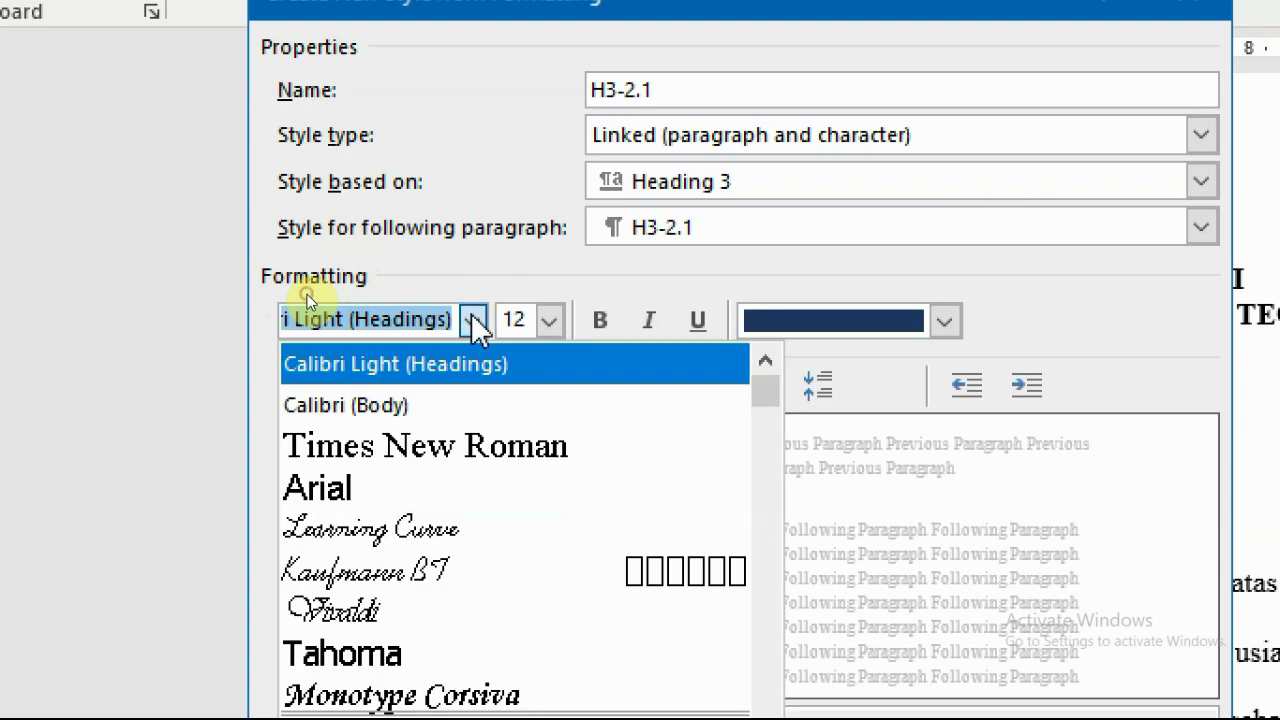
pyautogui.click(455, 444)
pyautogui.click(549, 320)
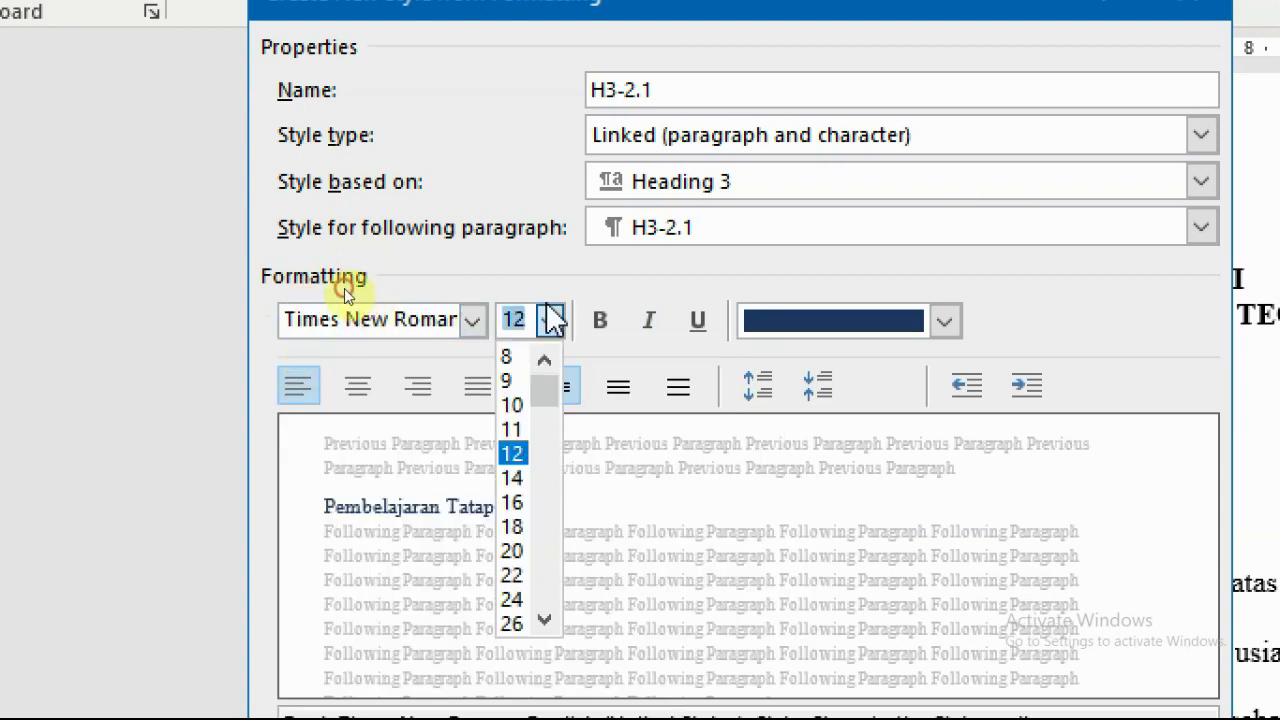
pyautogui.click(527, 452)
# - Make the H3-2.1 style bold with Automatic font colour and double line spacing
pyautogui.click(600, 320)
pyautogui.click(850, 330)
pyautogui.click(812, 375)
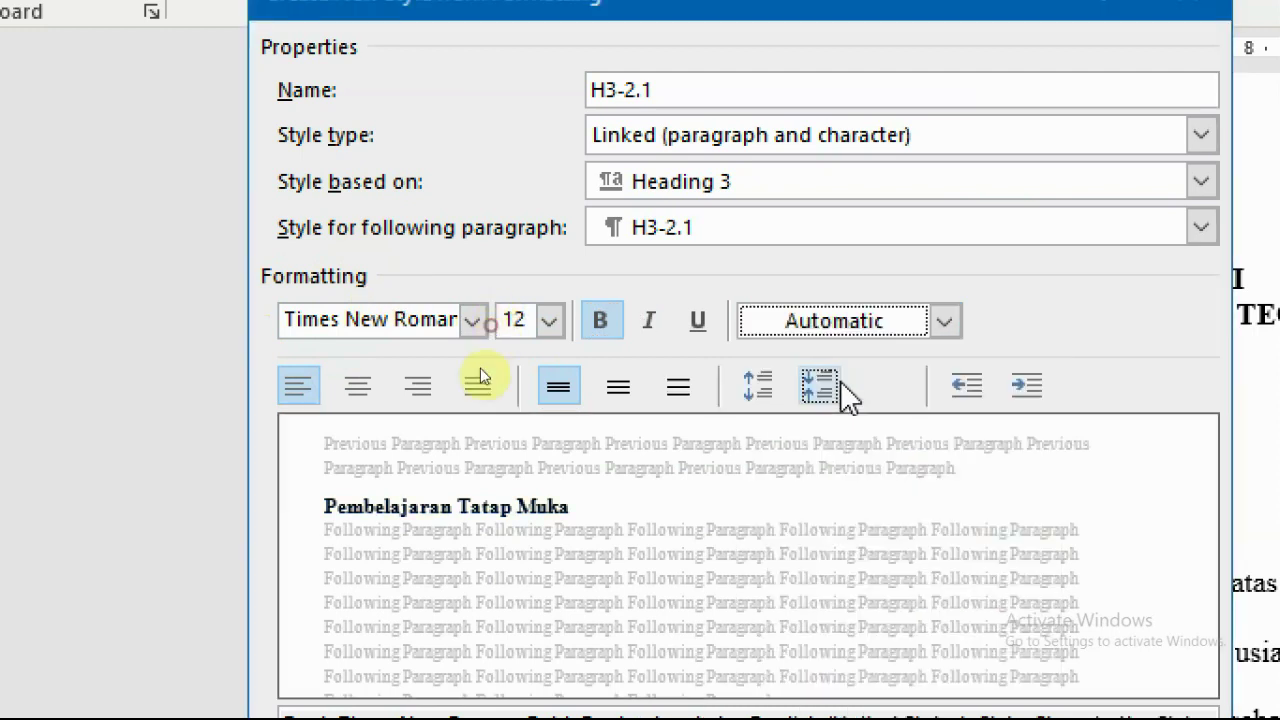
pyautogui.click(690, 389)
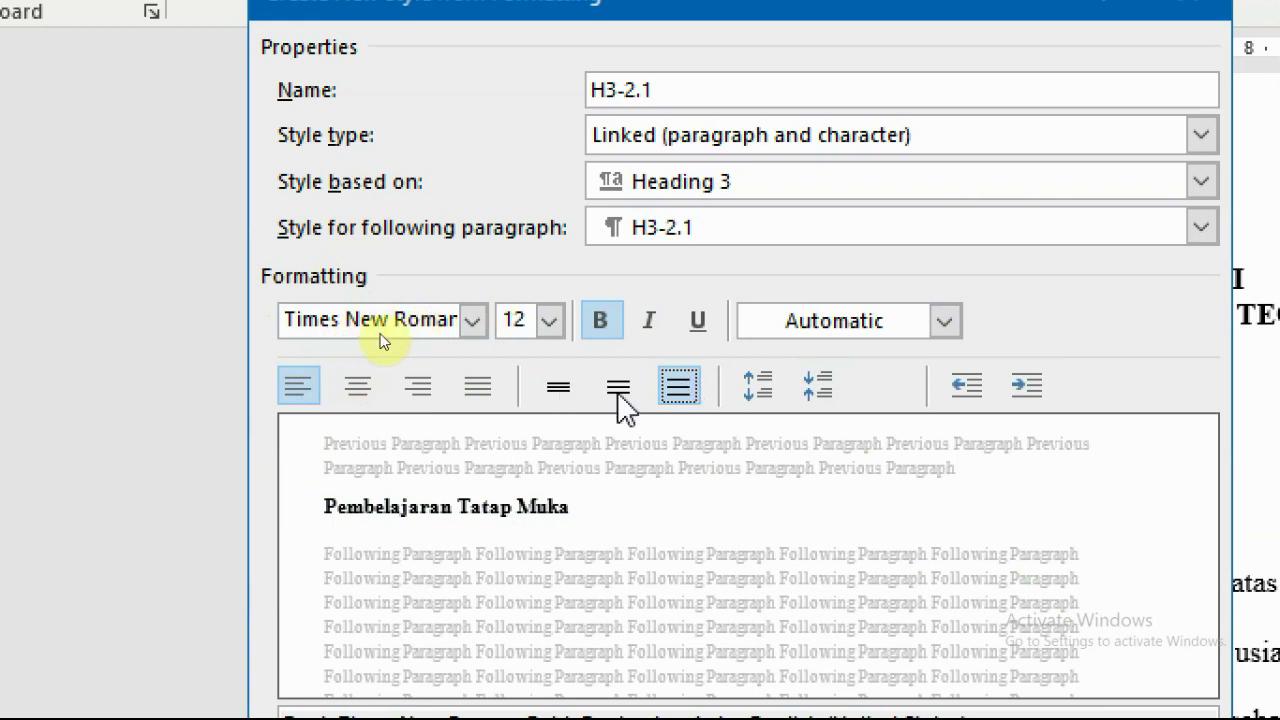
pyautogui.click(680, 390)
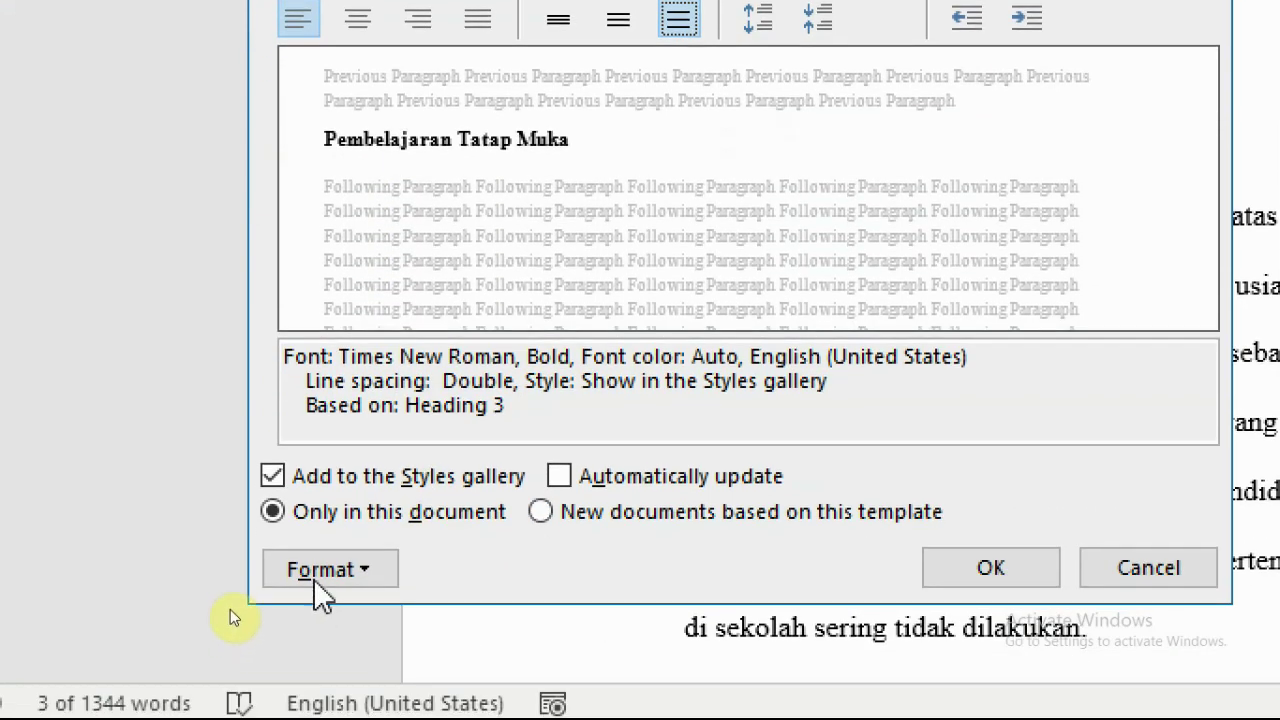
# - Define a new number format 2.1.1 for the H3-2.1 style and assign it as the style's numbering
pyautogui.click(316, 572)
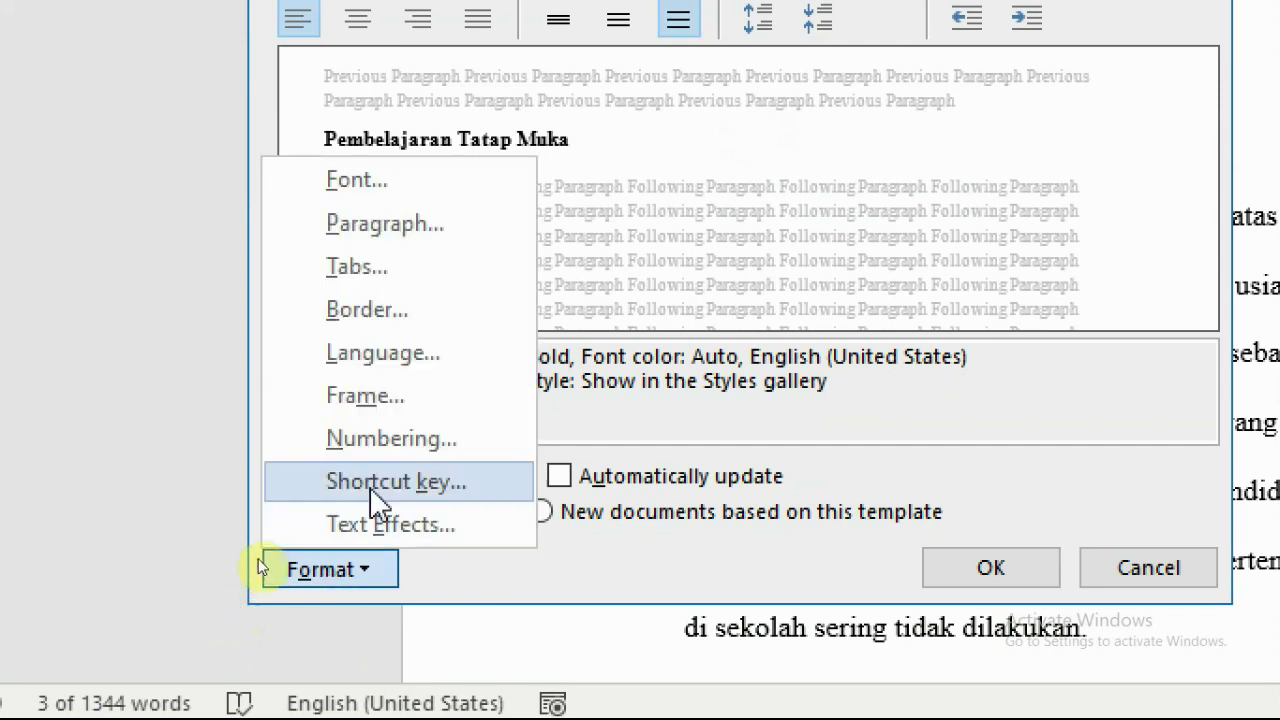
pyautogui.click(404, 439)
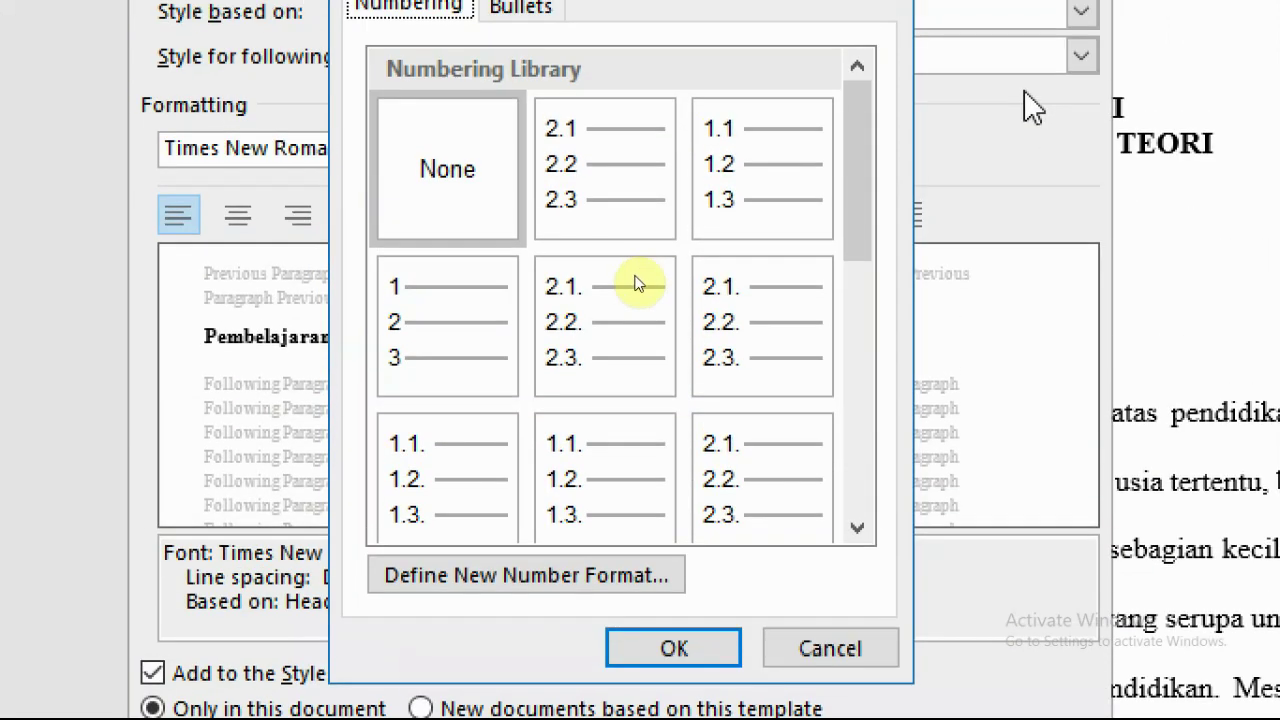
pyautogui.click(581, 573)
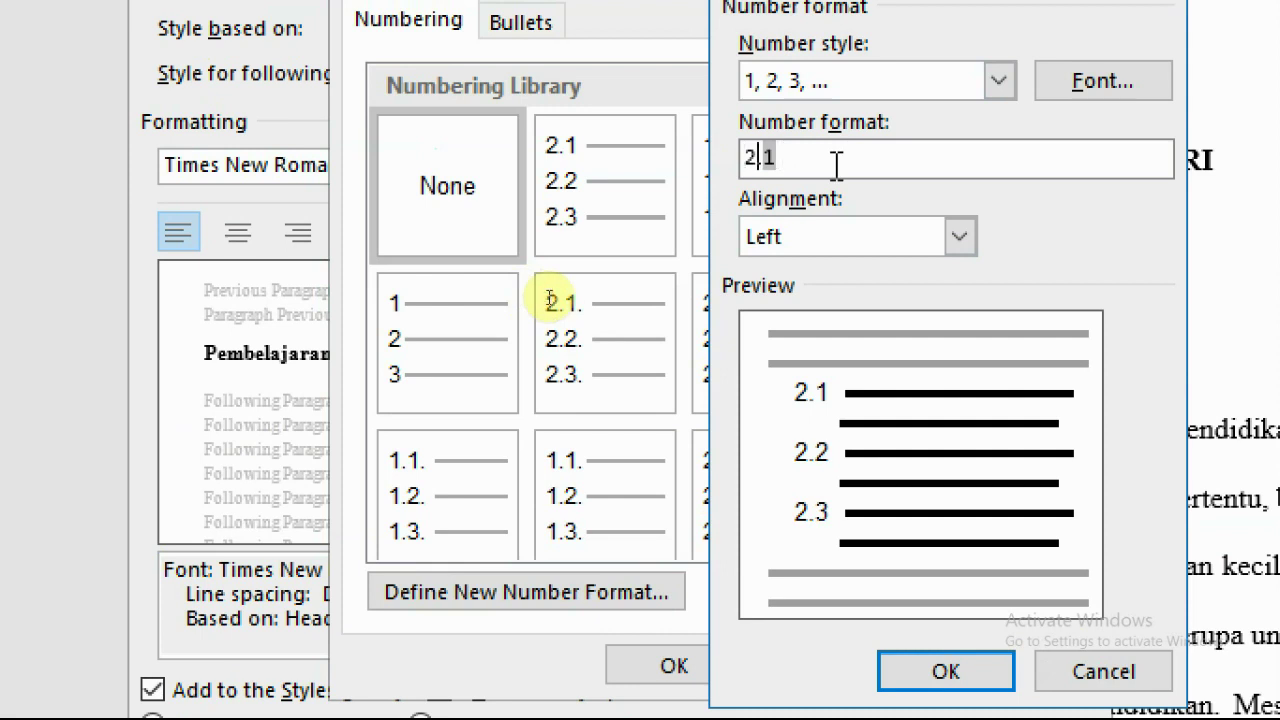
pyautogui.write('.1')
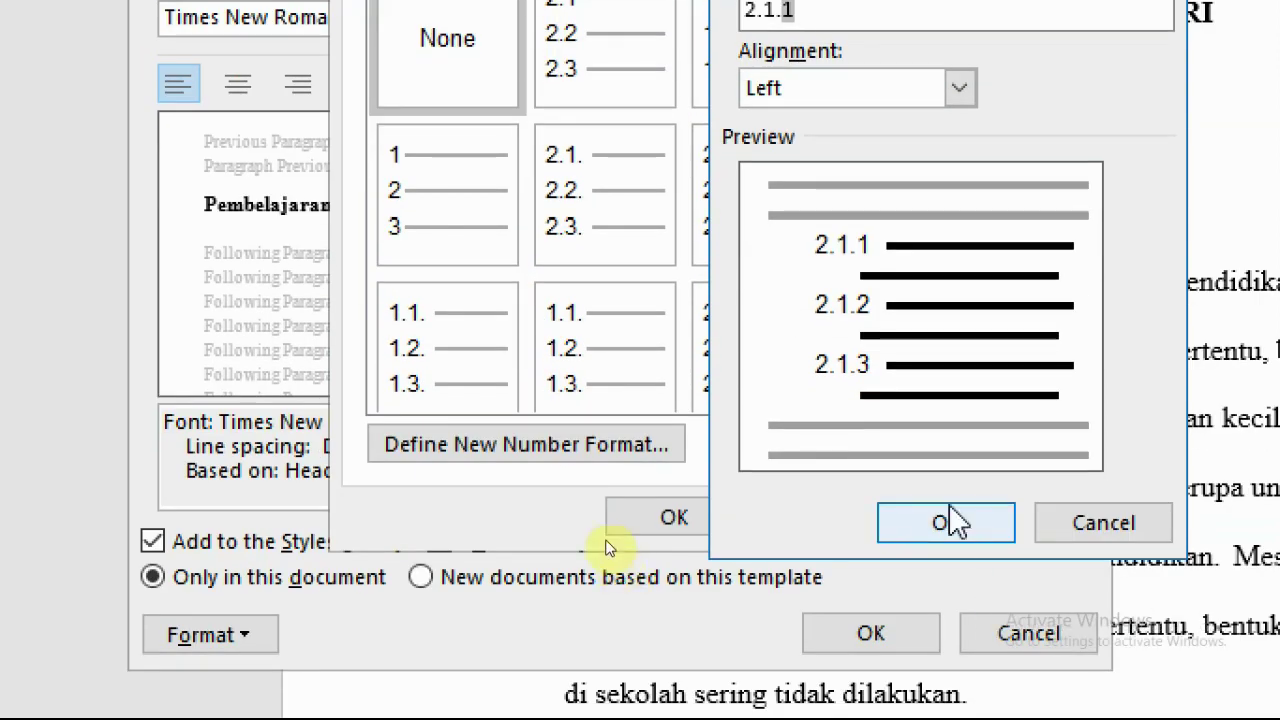
pyautogui.click(955, 521)
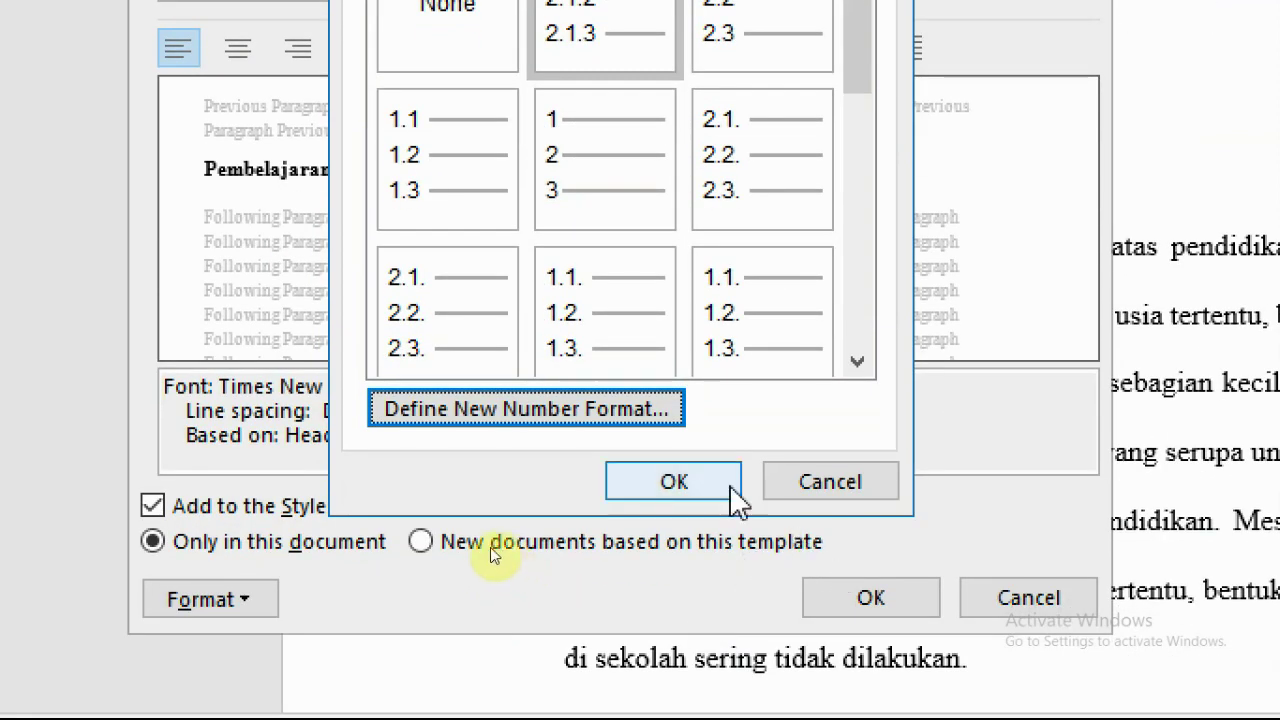
pyautogui.click(690, 630)
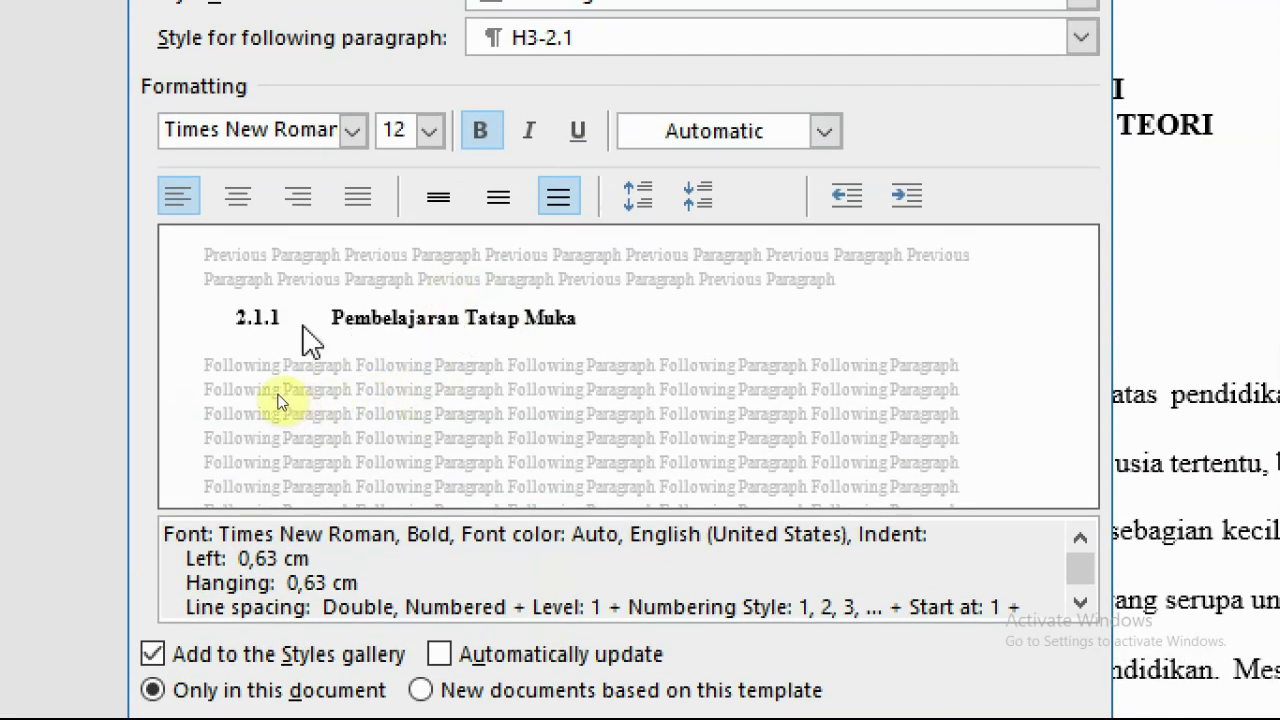
# - Decrease the H3-2.1 style's indent by one level and finish creating the style
pyautogui.click(849, 198)
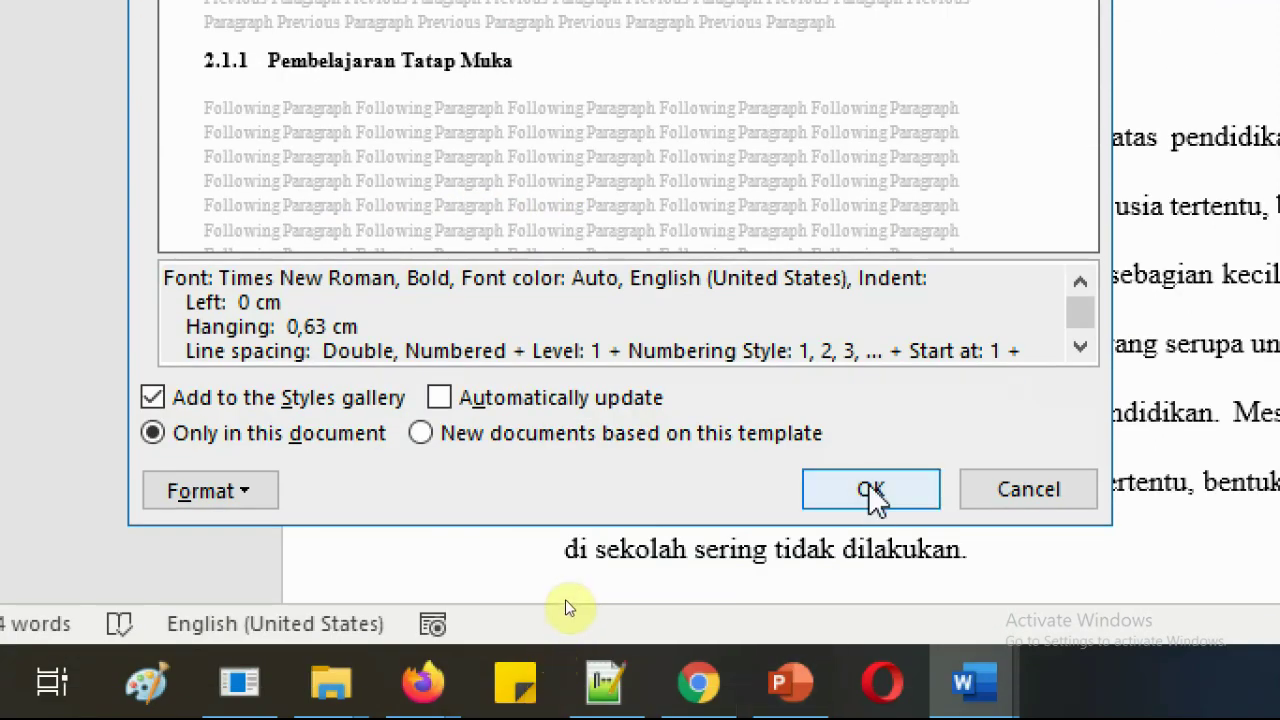
pyautogui.click(874, 495)
pyautogui.scroll(1, 820, 342)
pyautogui.click(781, 306)
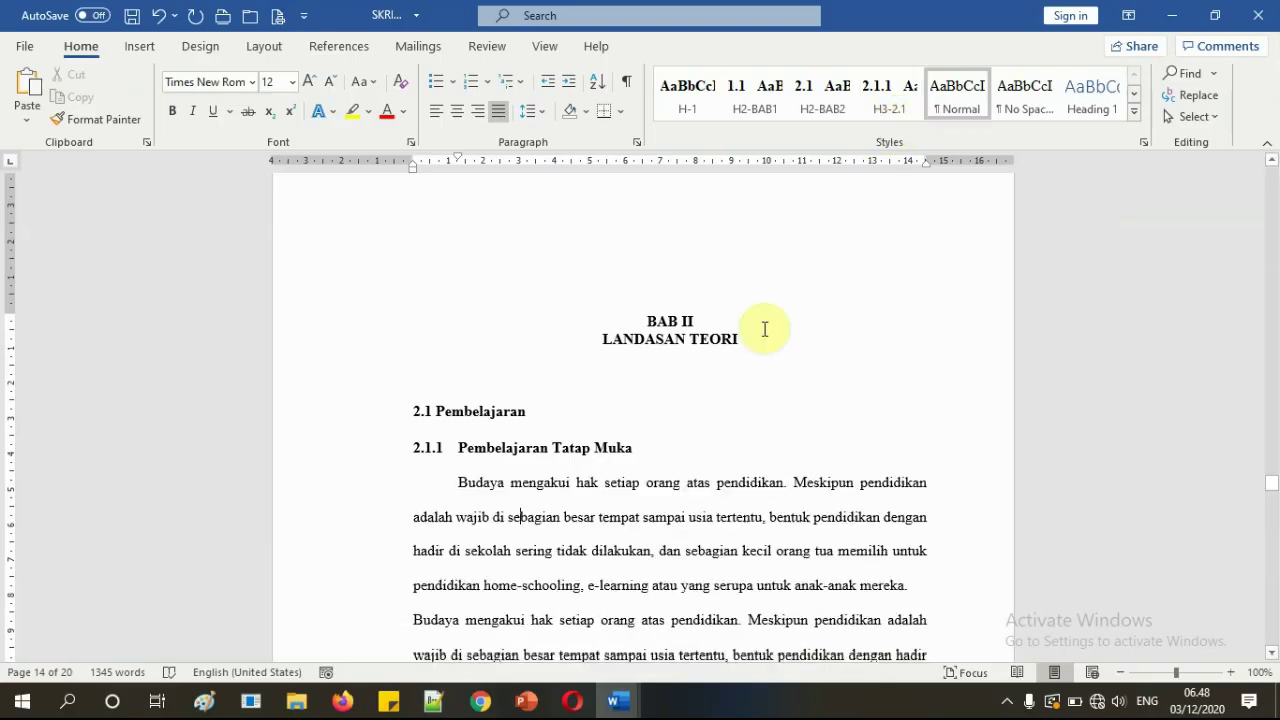
pyautogui.click(686, 449)
# - Apply the H3-2.1 style to the Pembelajaran Daring subheading and check the numbering of both Bab II subheadings
pyautogui.scroll(-5, 688, 452)
pyautogui.scroll(-1, 688, 452)
pyautogui.scroll(2, 505, 423)
pyautogui.click(408, 411)
pyautogui.tripleClick(474, 417)
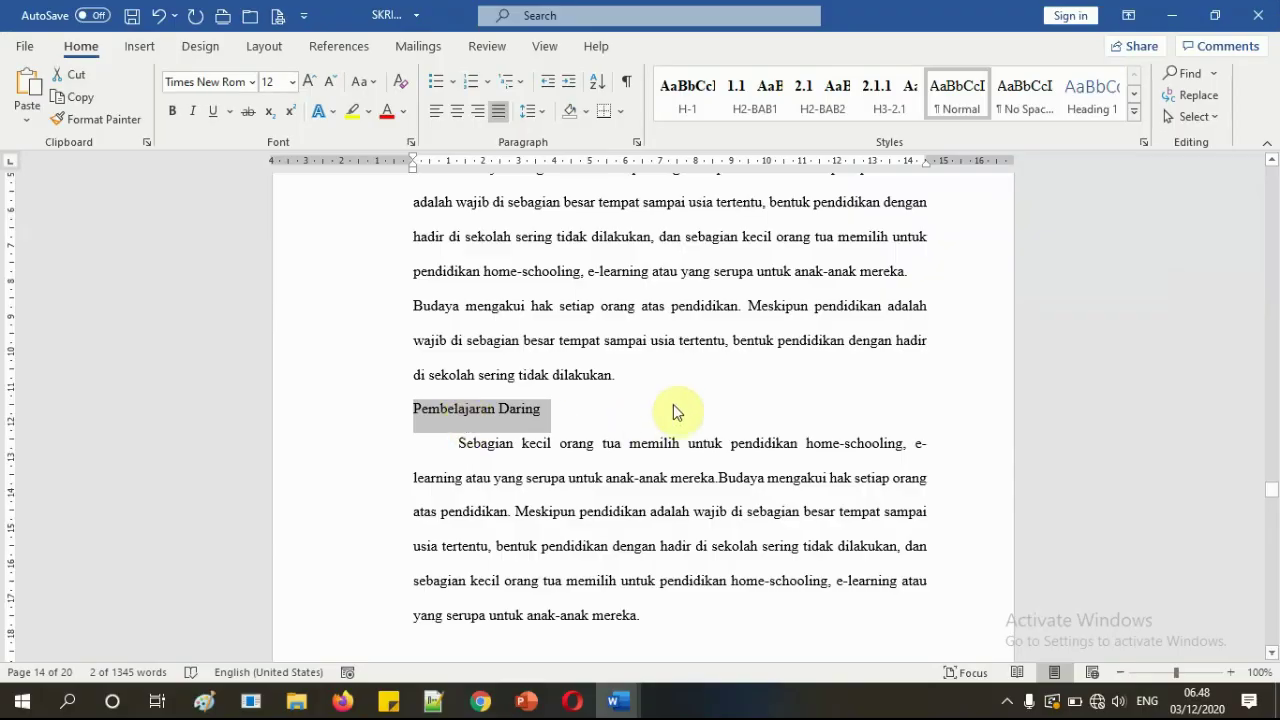
pyautogui.click(887, 128)
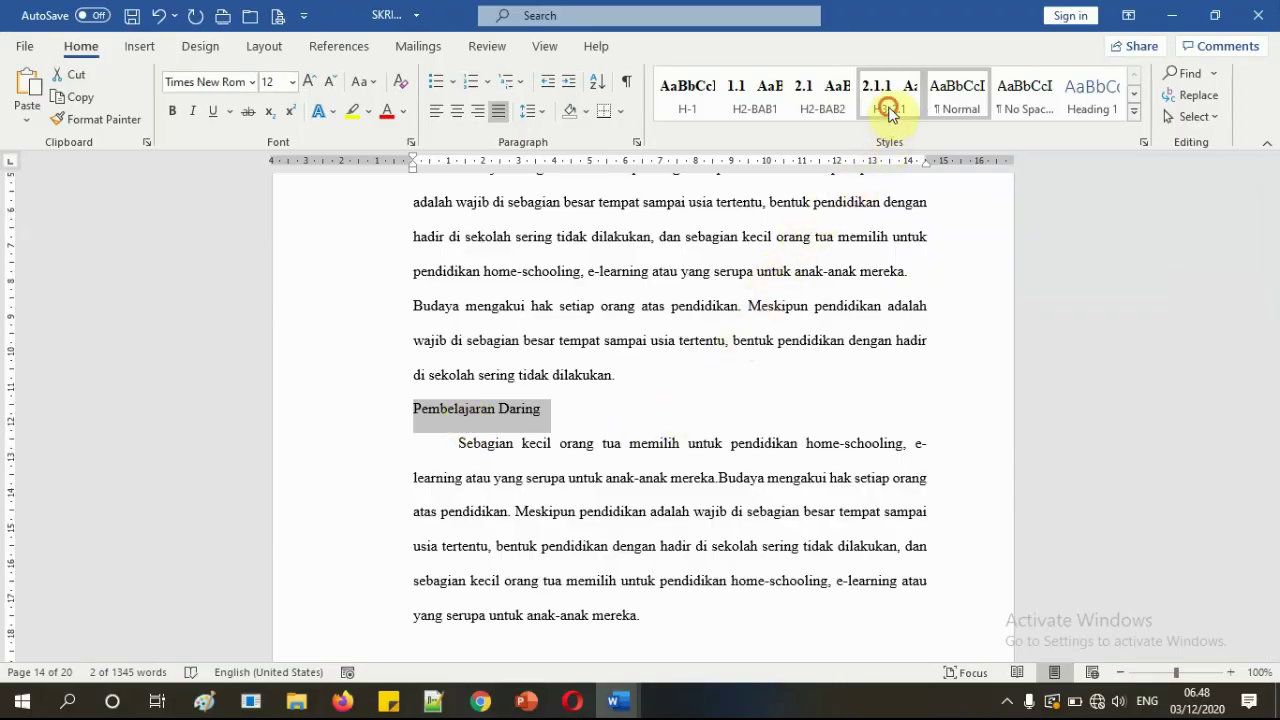
pyautogui.click(684, 410)
pyautogui.scroll(6, 574, 543)
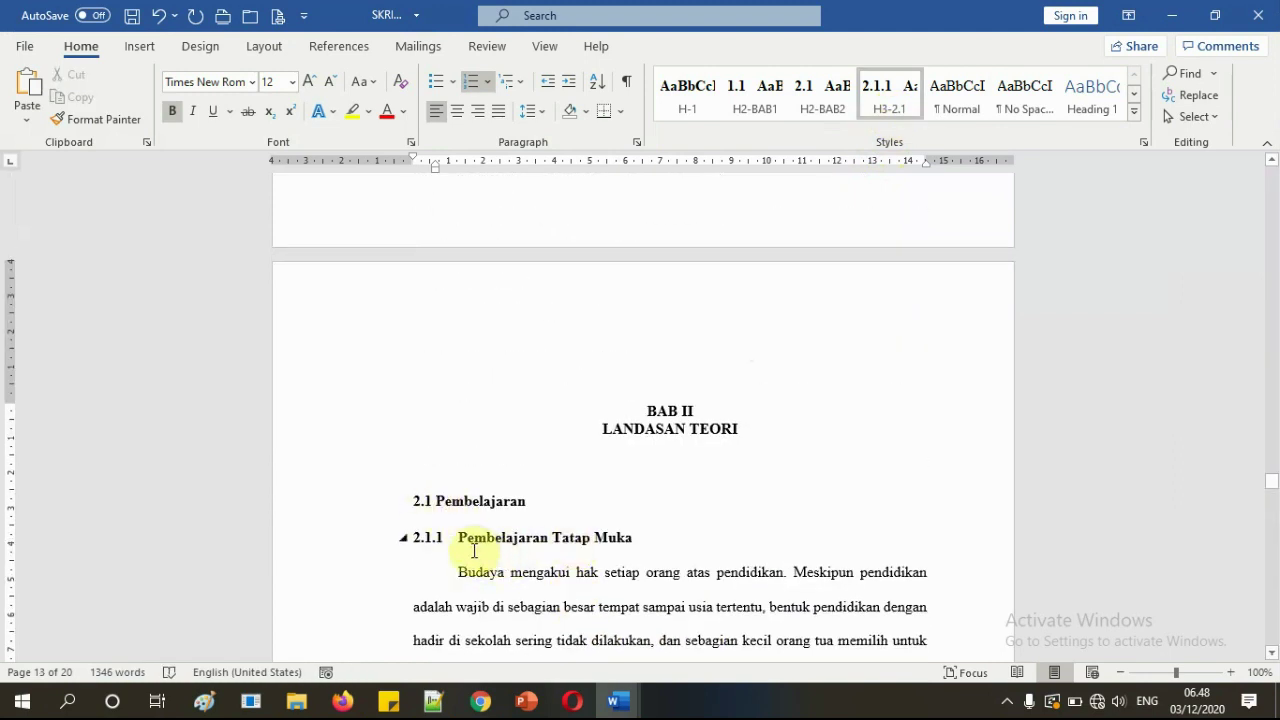
pyautogui.scroll(-3, 468, 558)
pyautogui.scroll(-5, 462, 595)
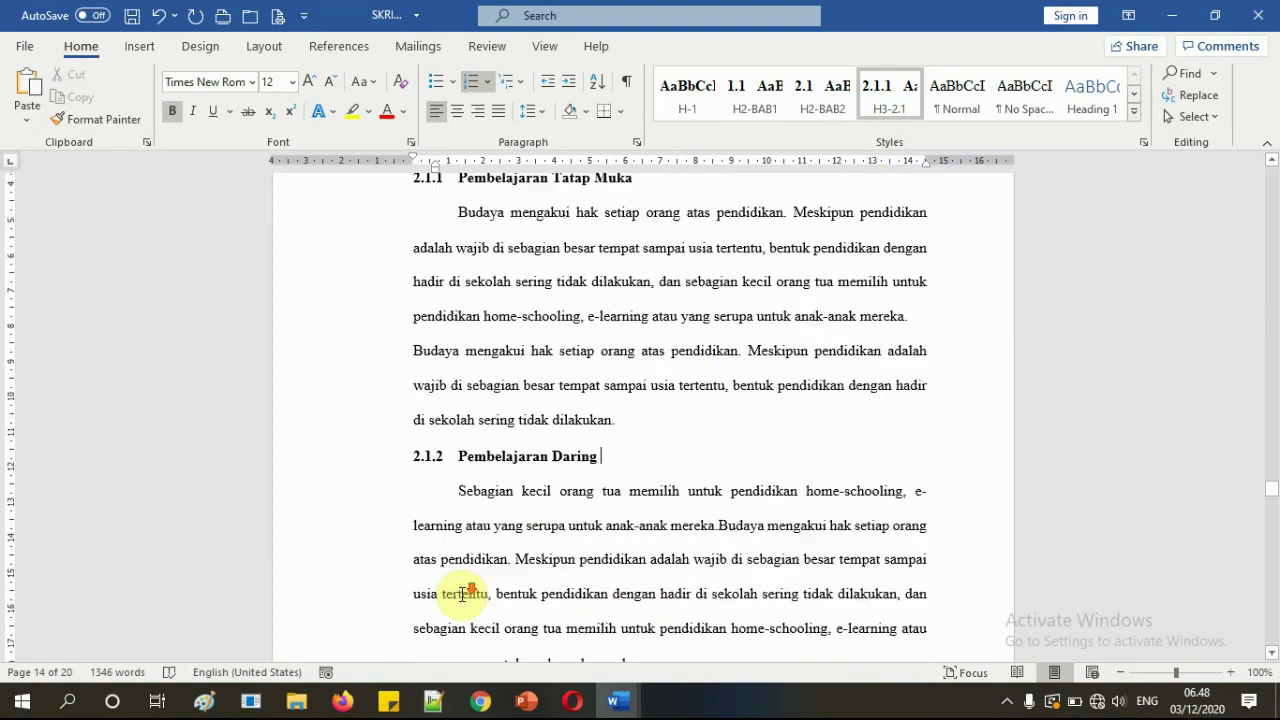
pyautogui.scroll(3, 437, 486)
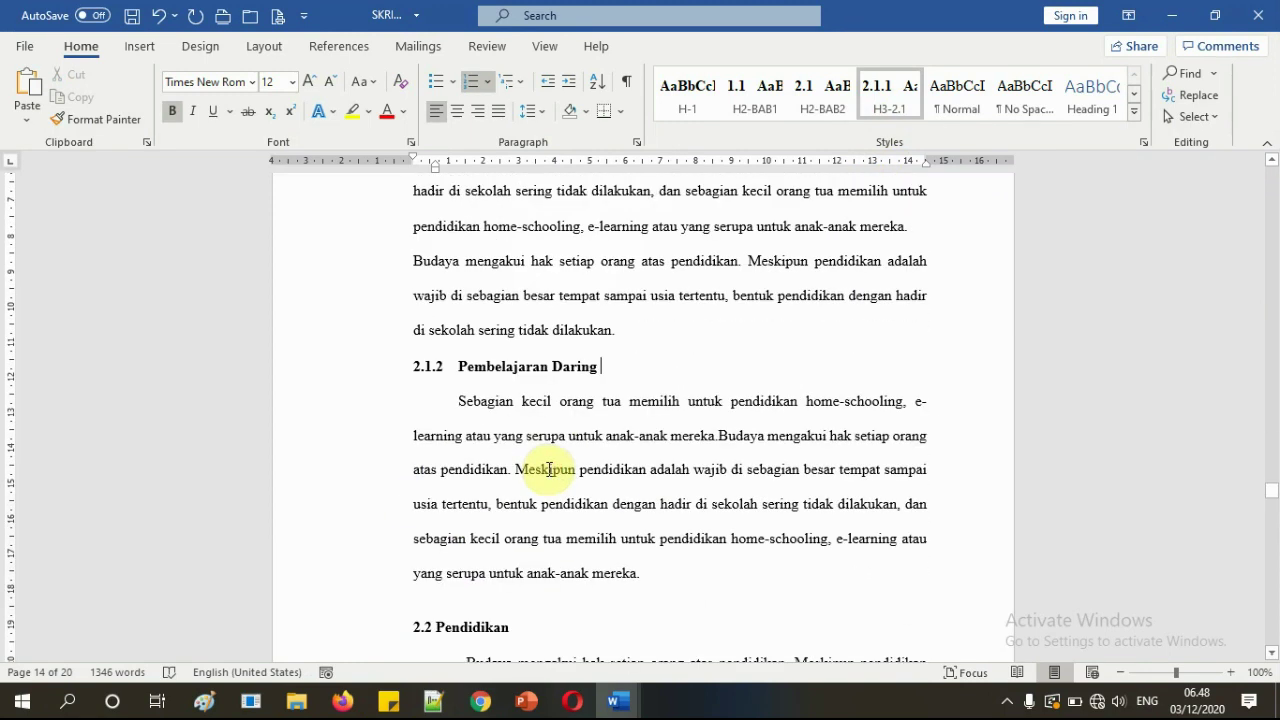
pyautogui.scroll(3, 549, 469)
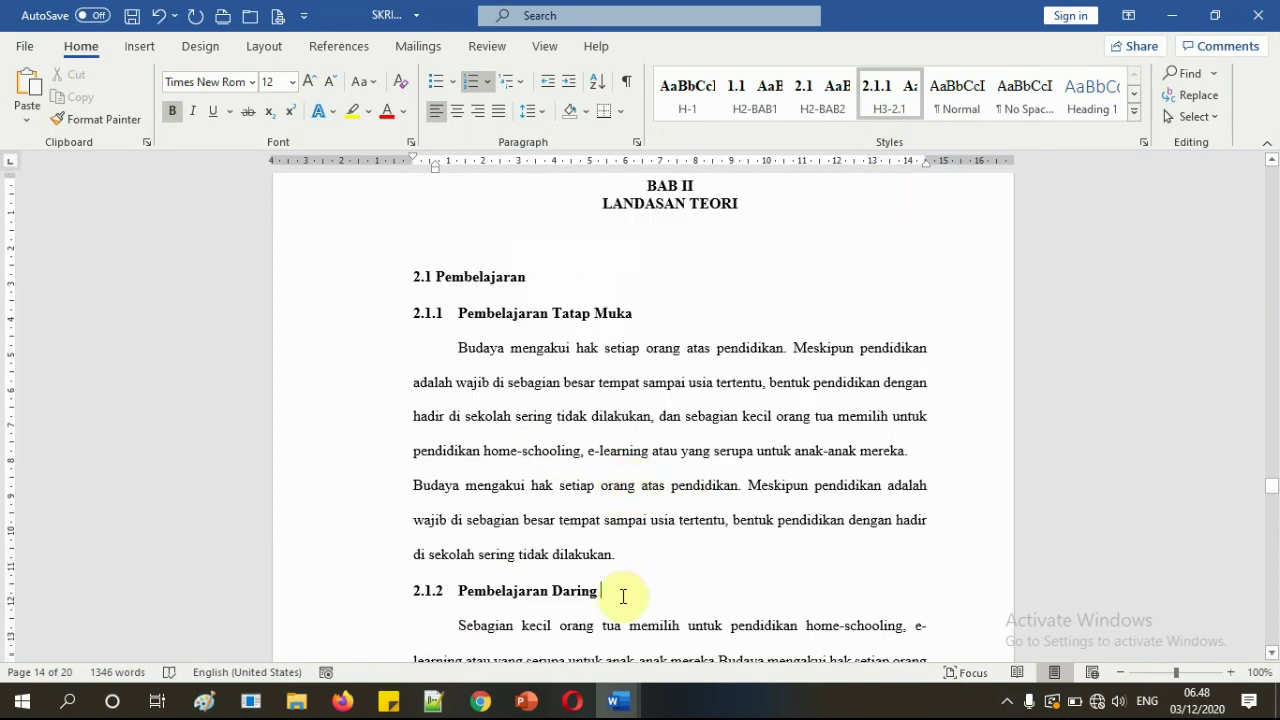
# - Switch to the PowerPoint presentation and review step 5 on the Langkah-Langkah slide, about Heading 3 in BAB 3
pyautogui.click(546, 708)
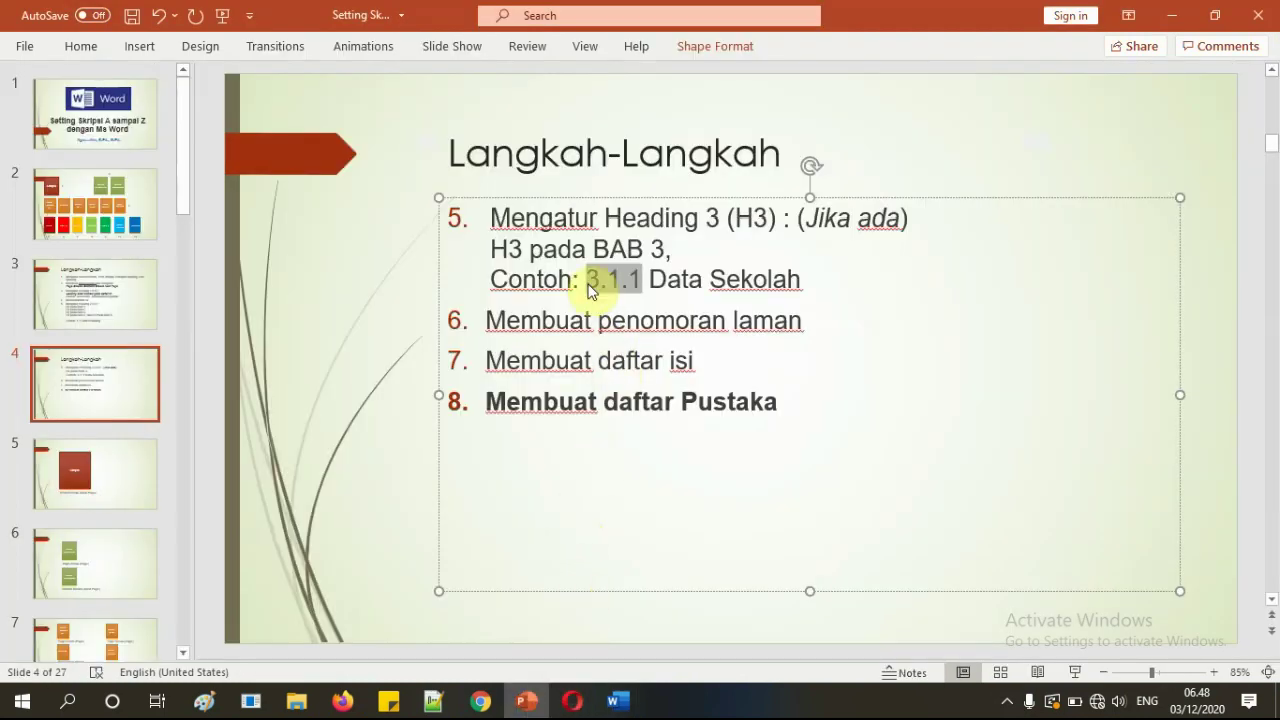
pyautogui.click(621, 220)
pyautogui.moveTo(820, 285); pyautogui.dragTo(545, 230)
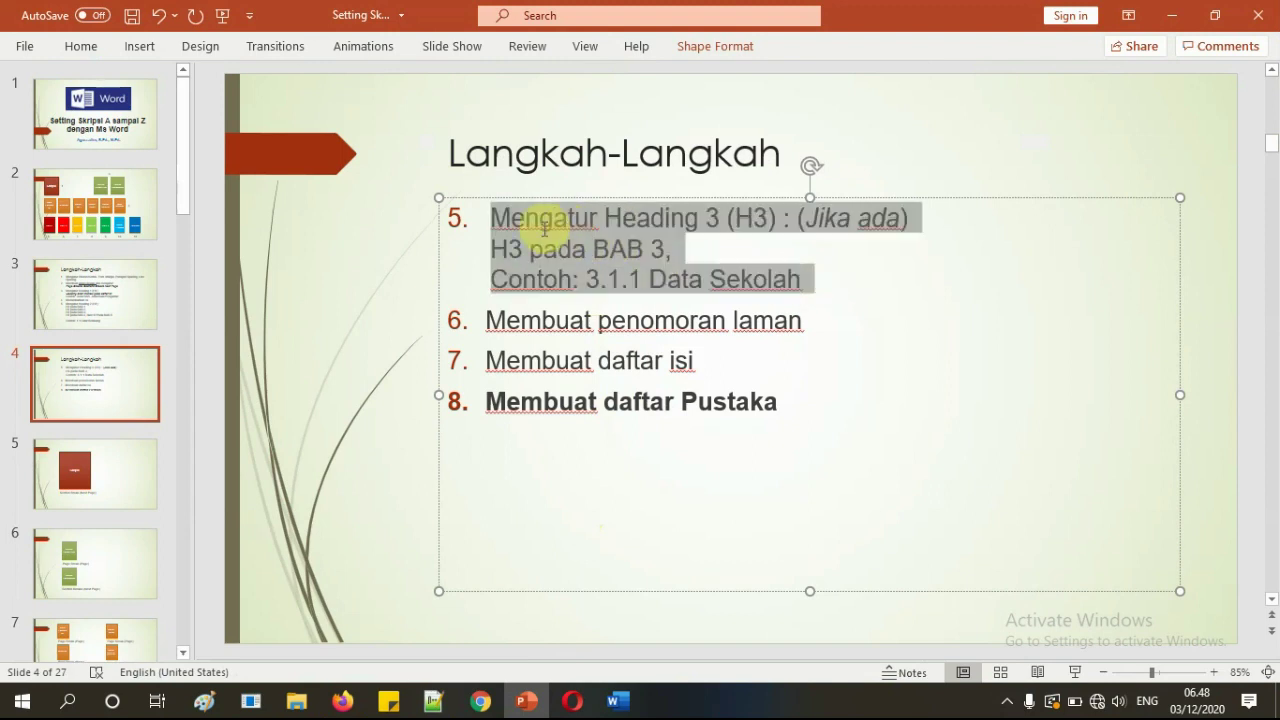
pyautogui.click(557, 320)
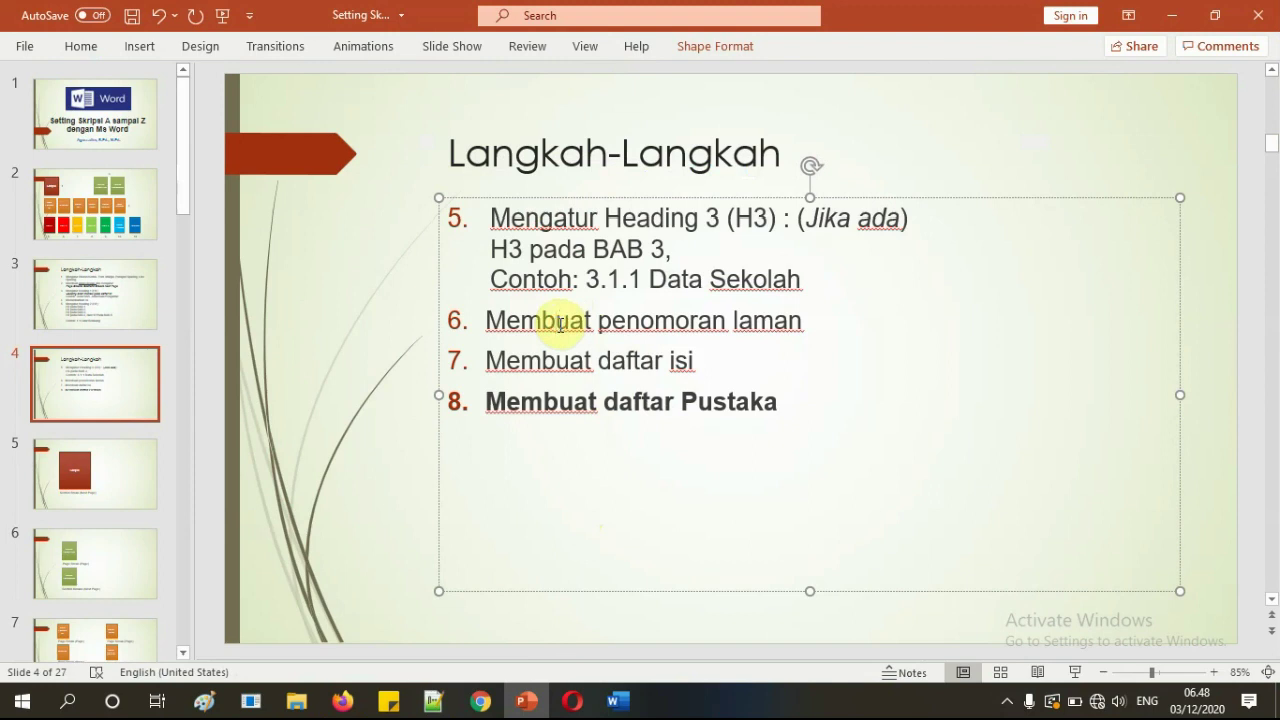